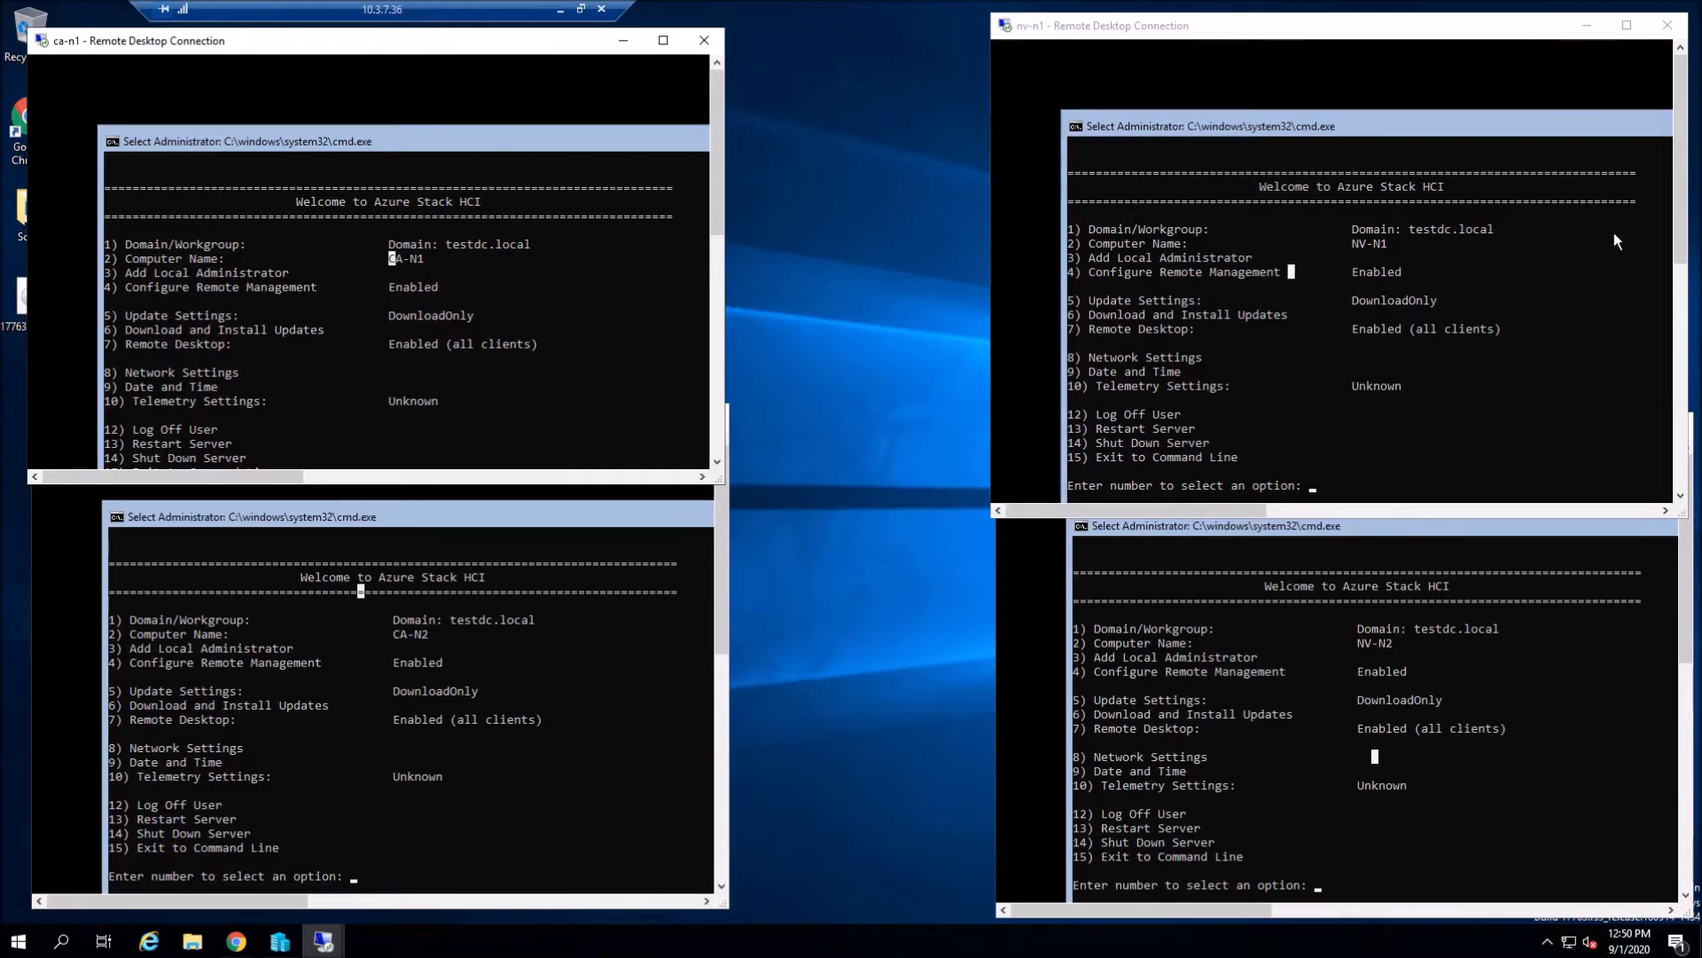
- Look over the nv-n1, nv-n2 and ca-n2 node consoles, then switch back to Chrome
left_click(1366, 247)
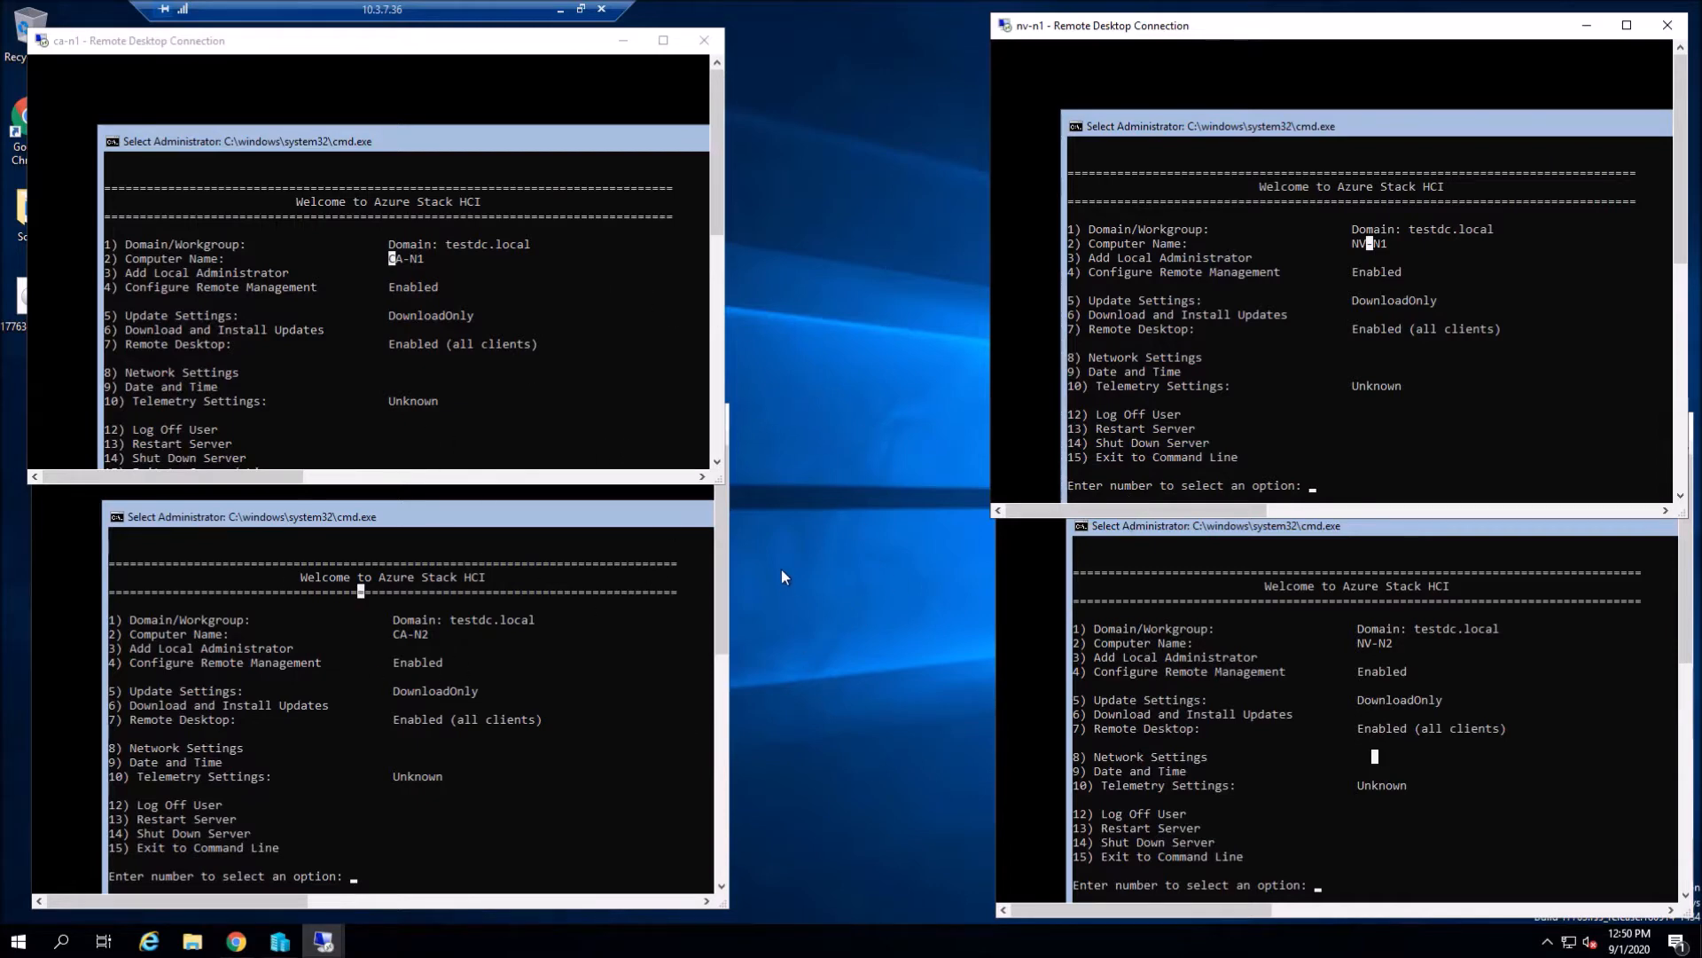
left_click(1491, 285)
left_click(493, 273)
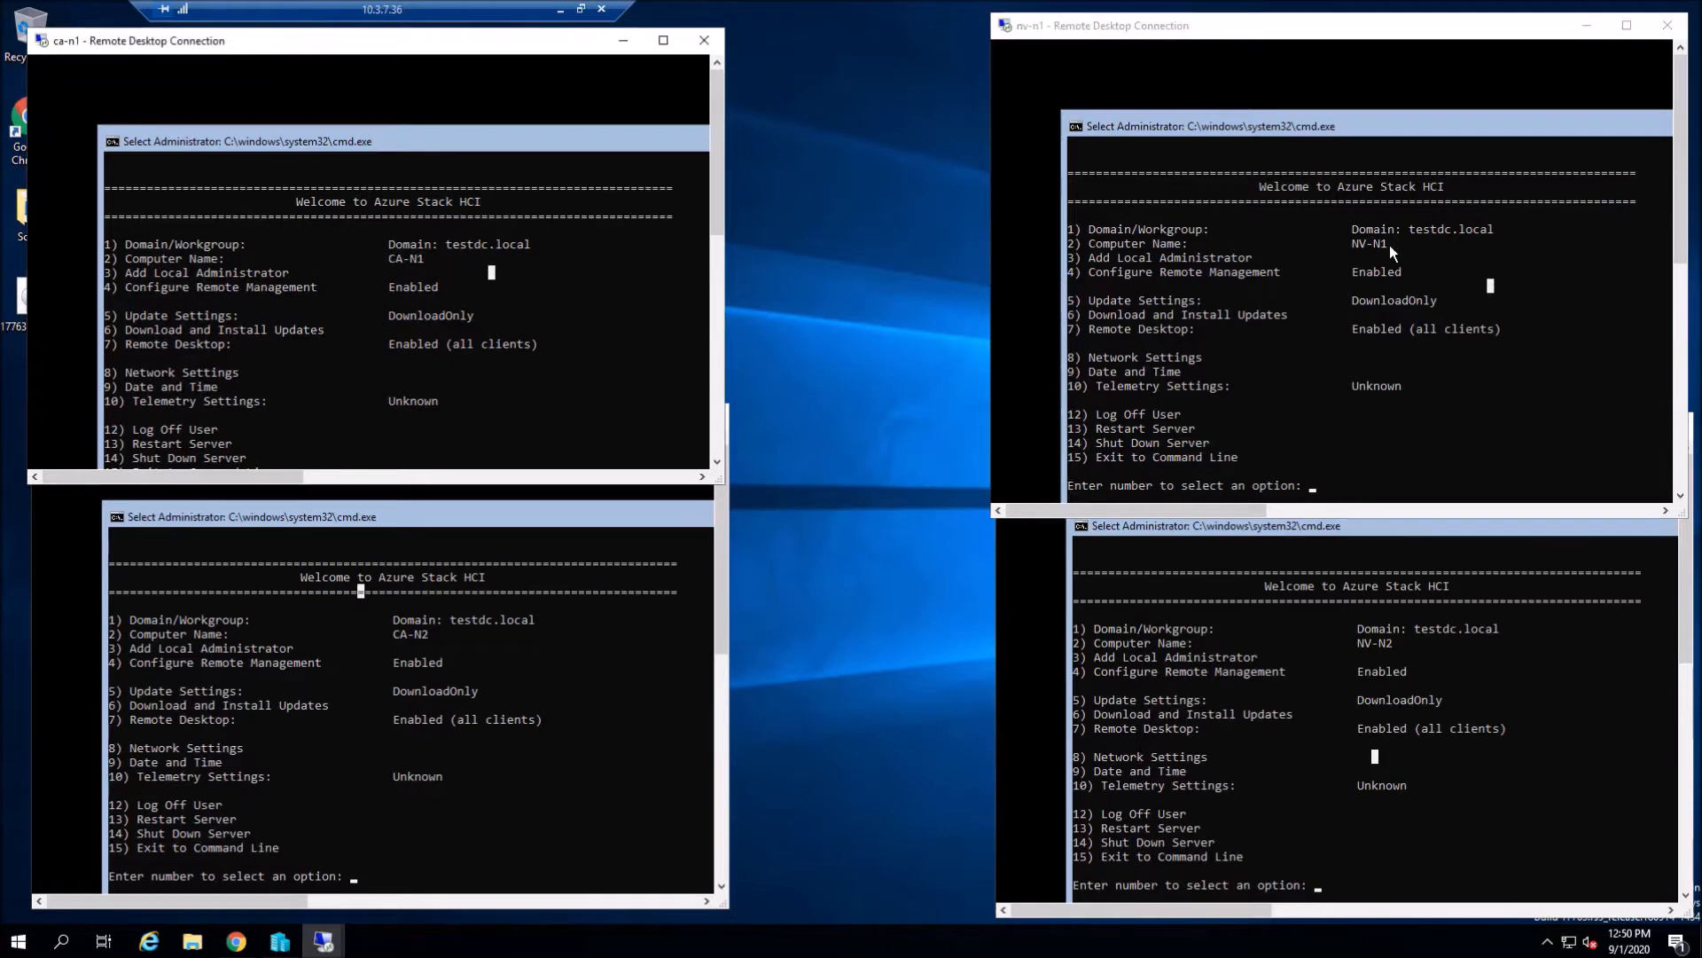
left_click(1495, 642)
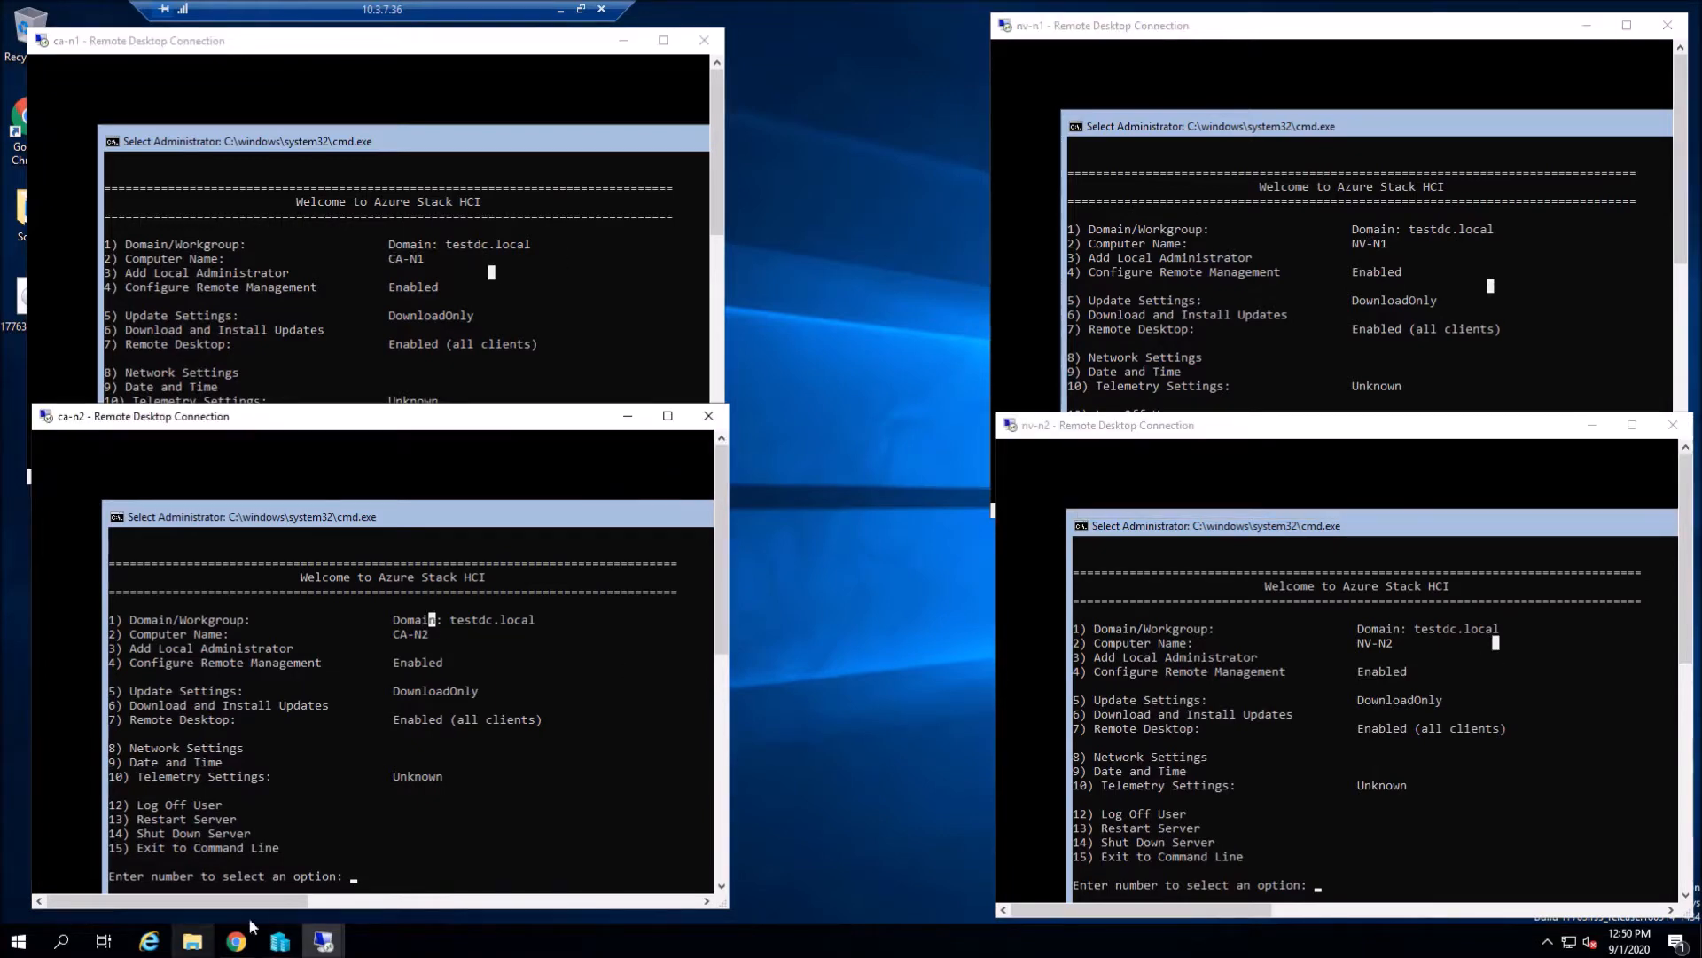
left_click(236, 941)
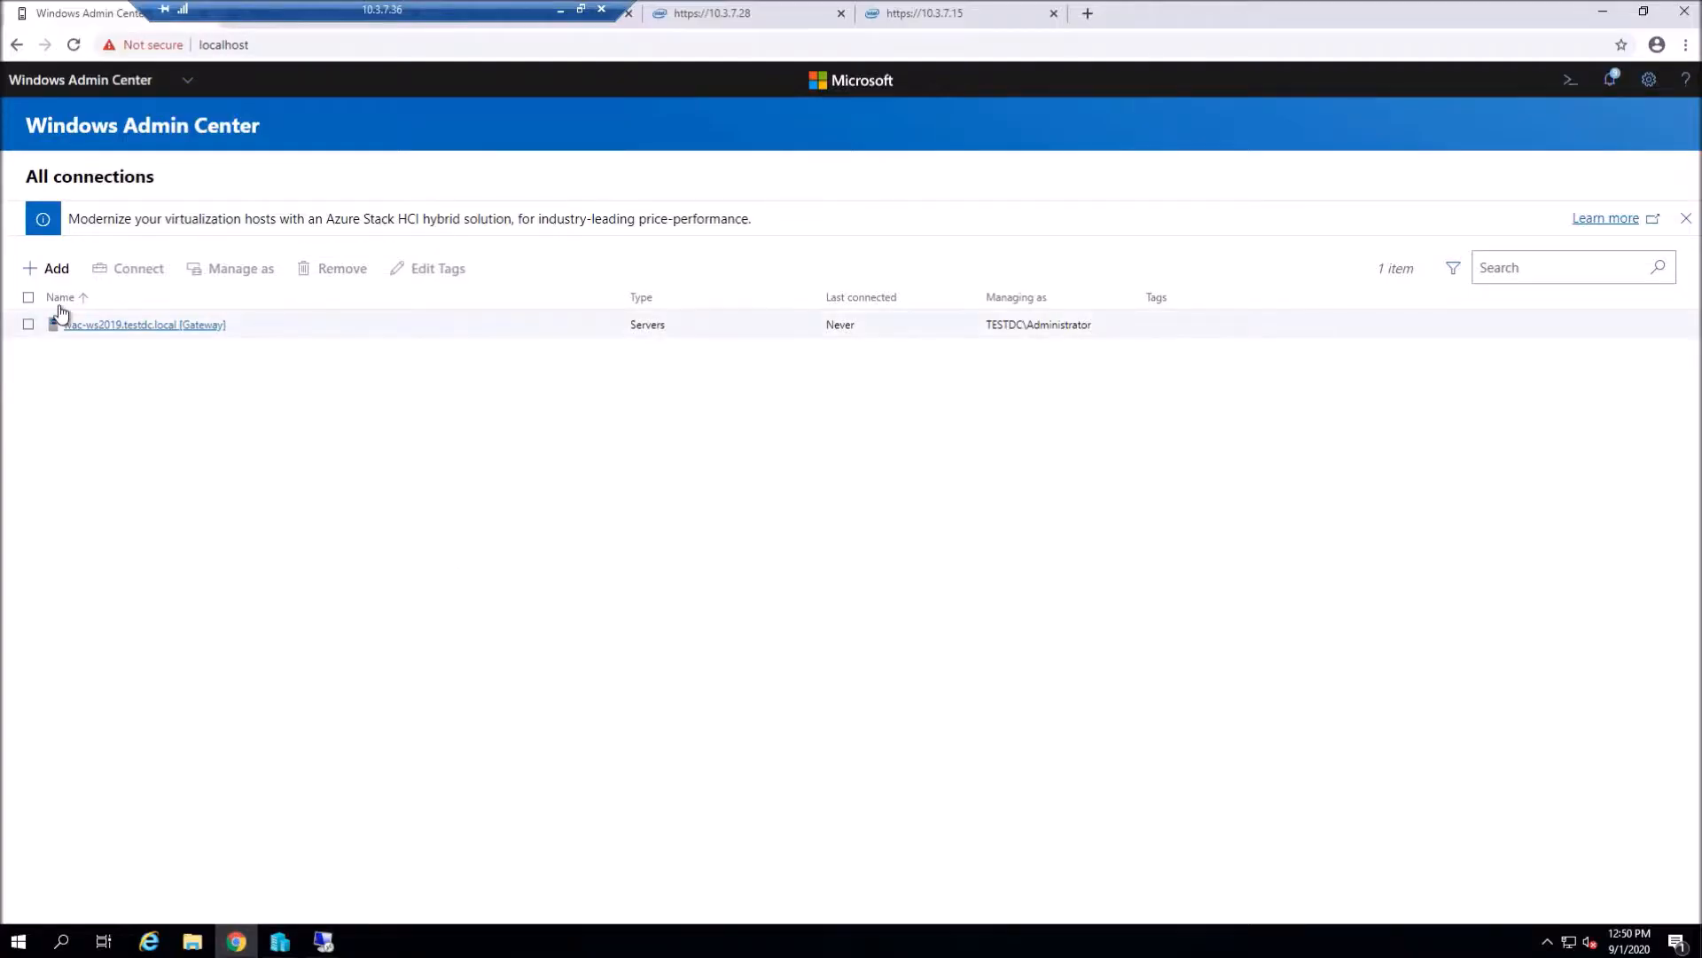
- Create a new Azure Stack HCI server cluster configured for servers in two sites
left_click(57, 269)
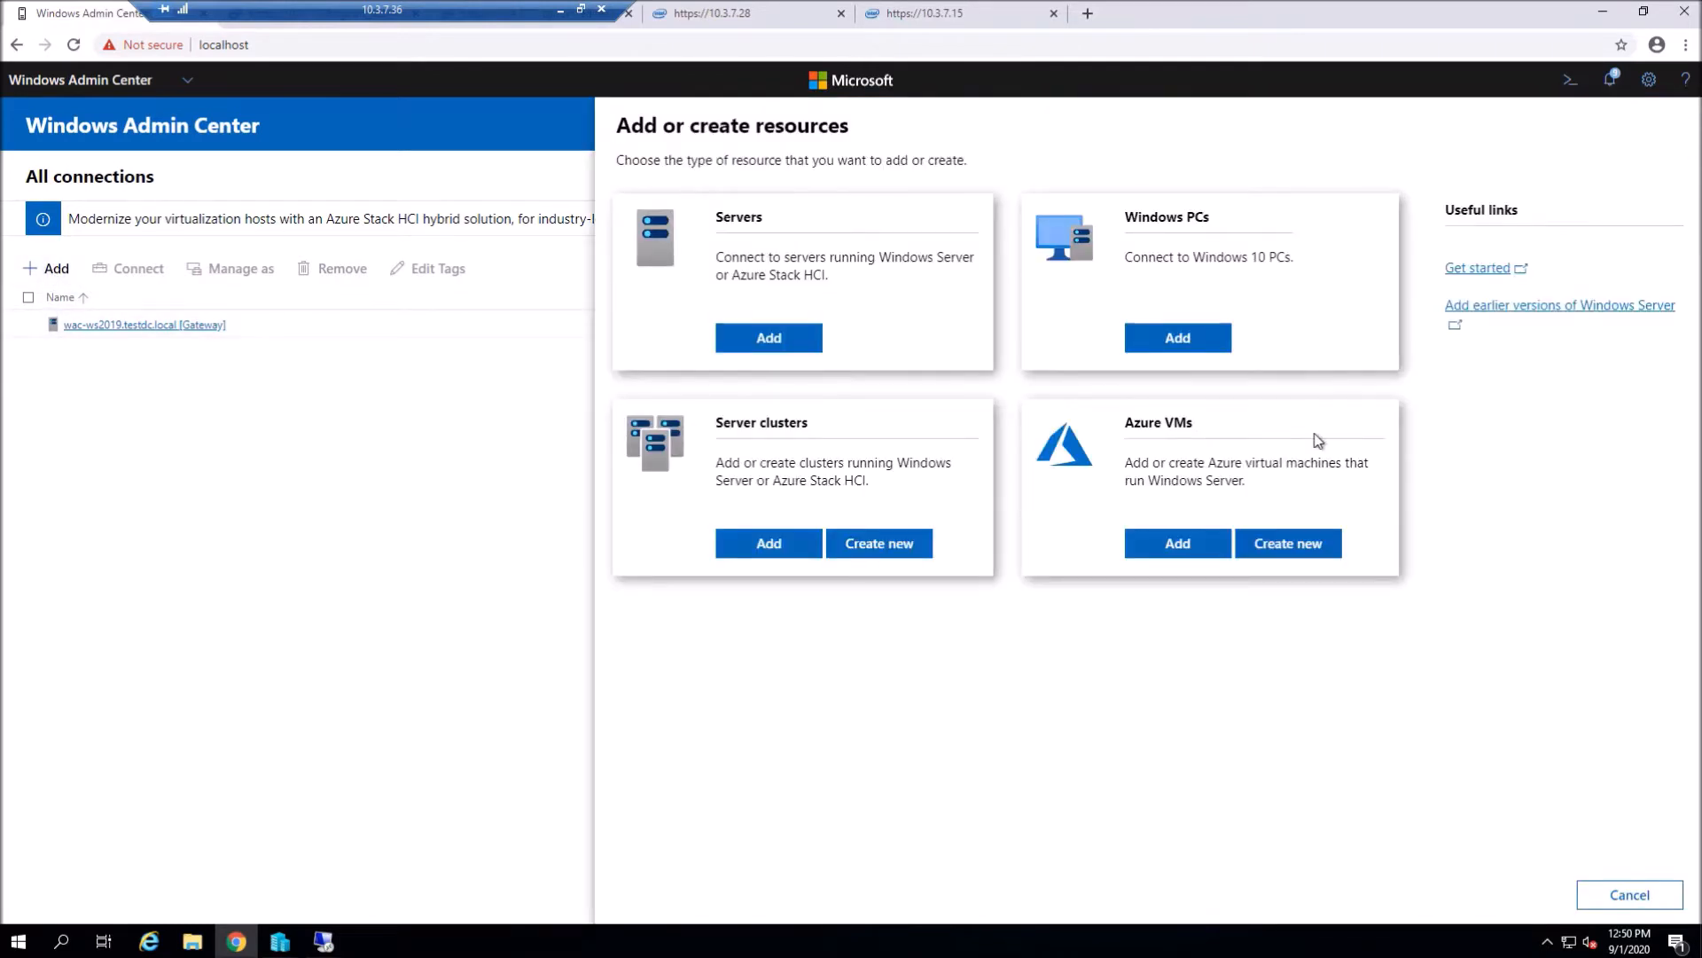
left_click(880, 543)
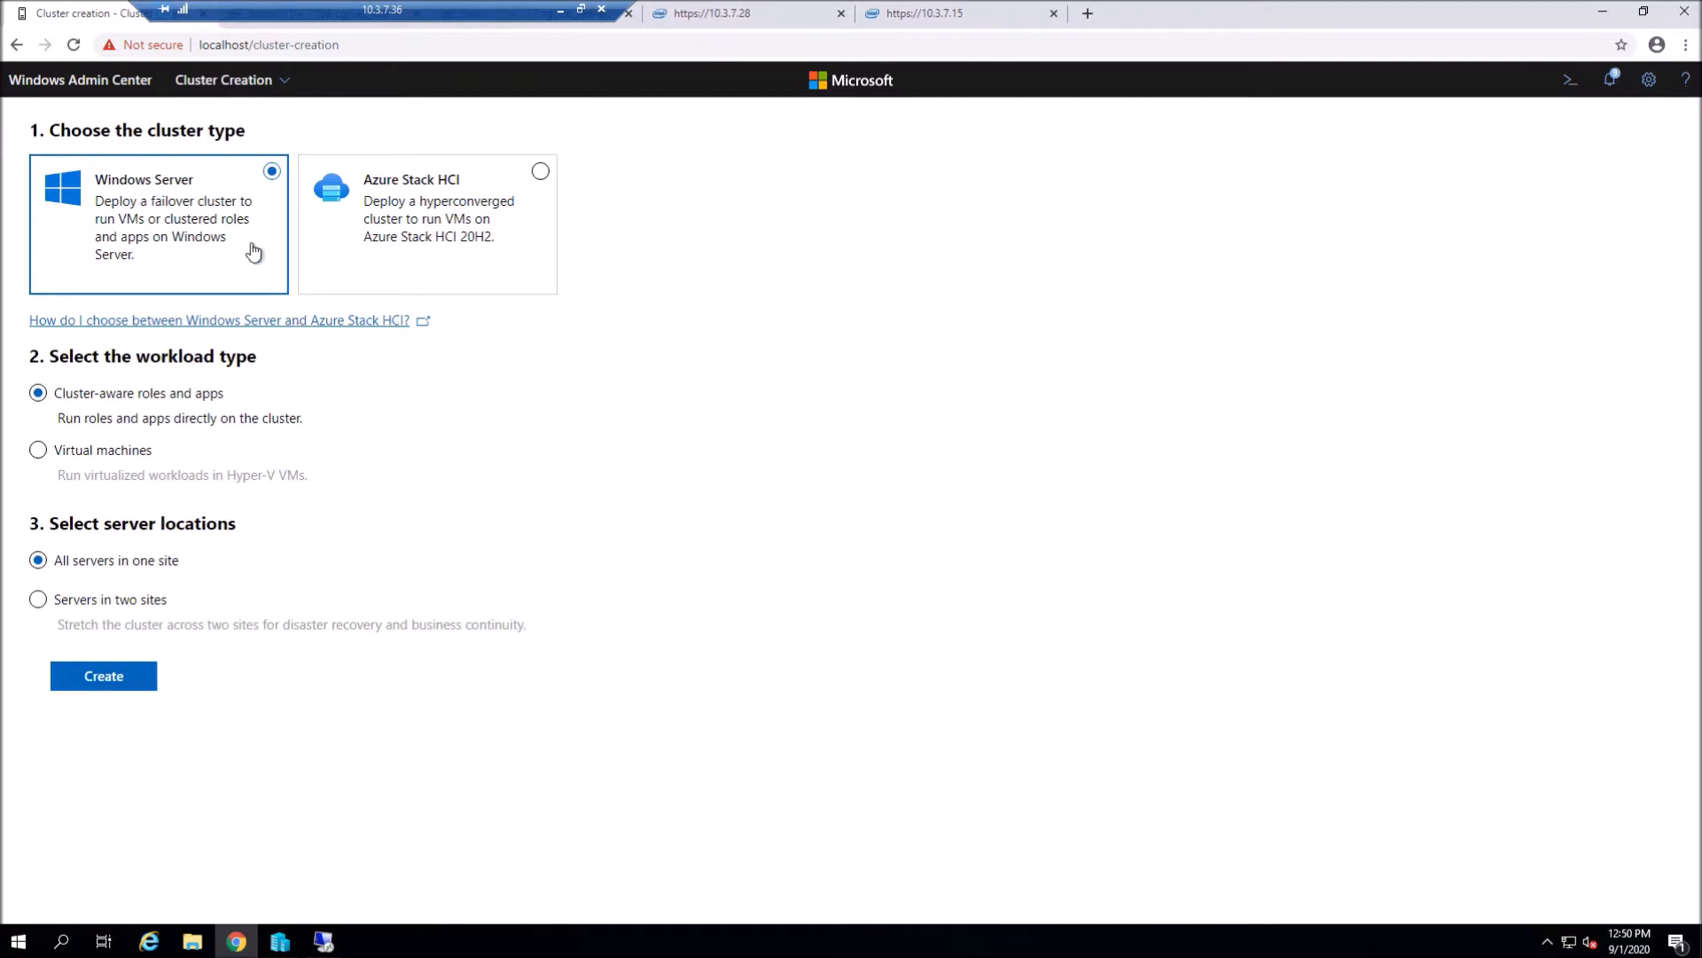
left_click(541, 172)
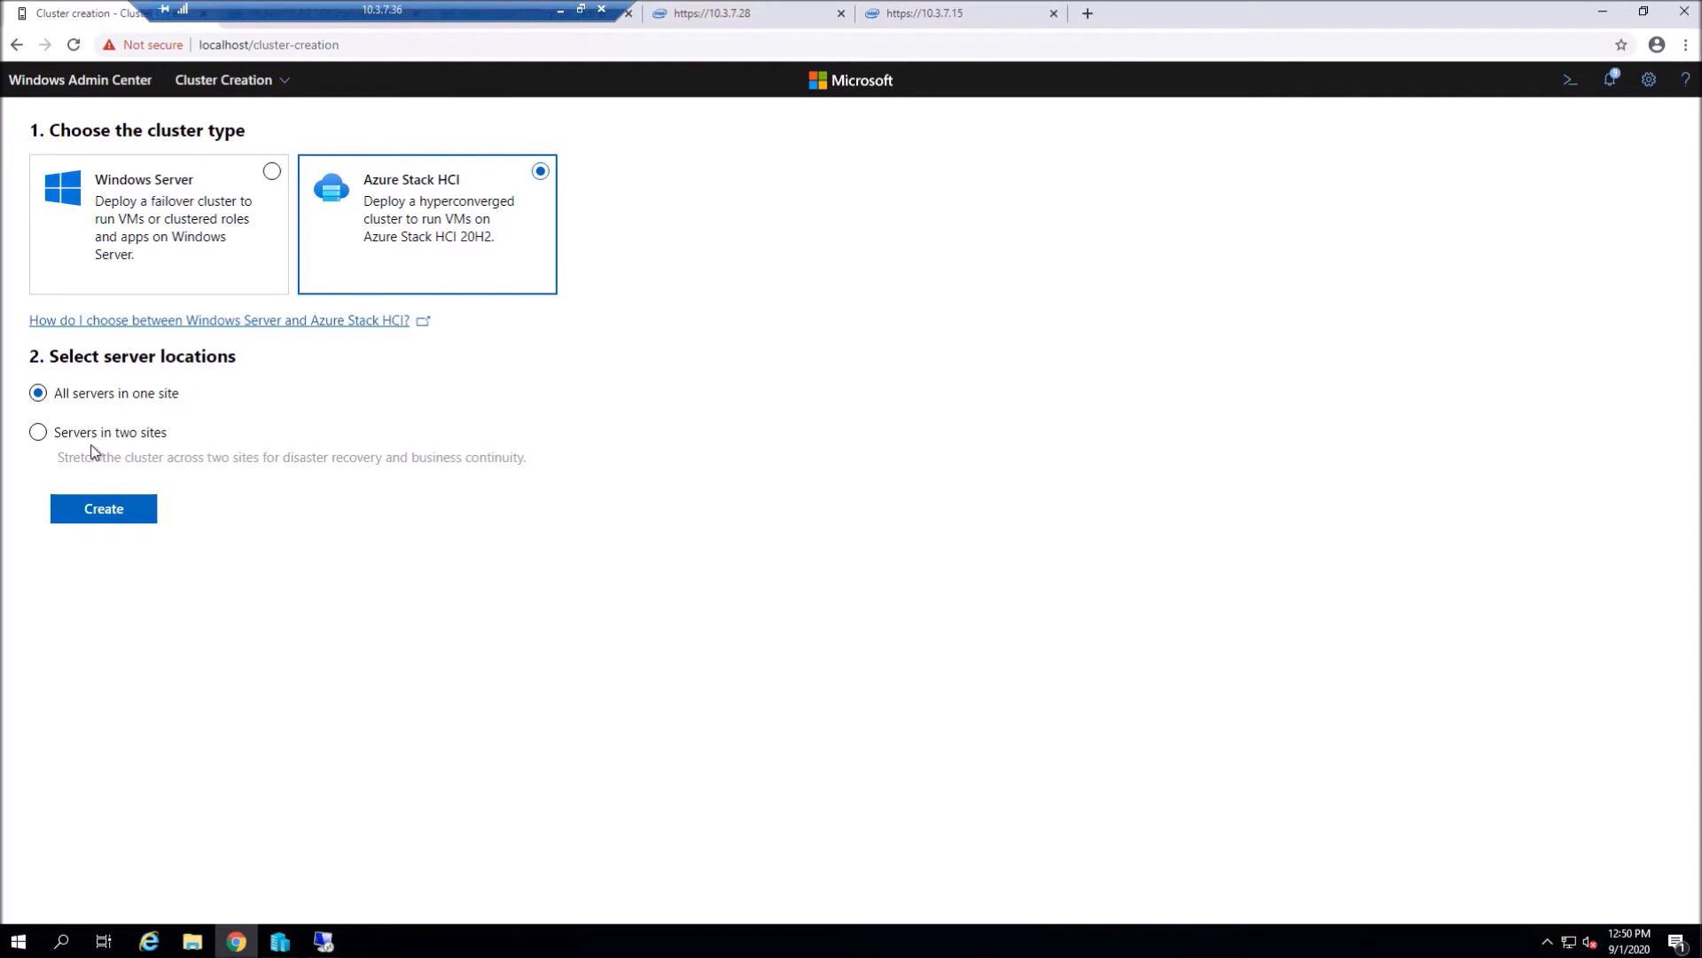
left_click(37, 432)
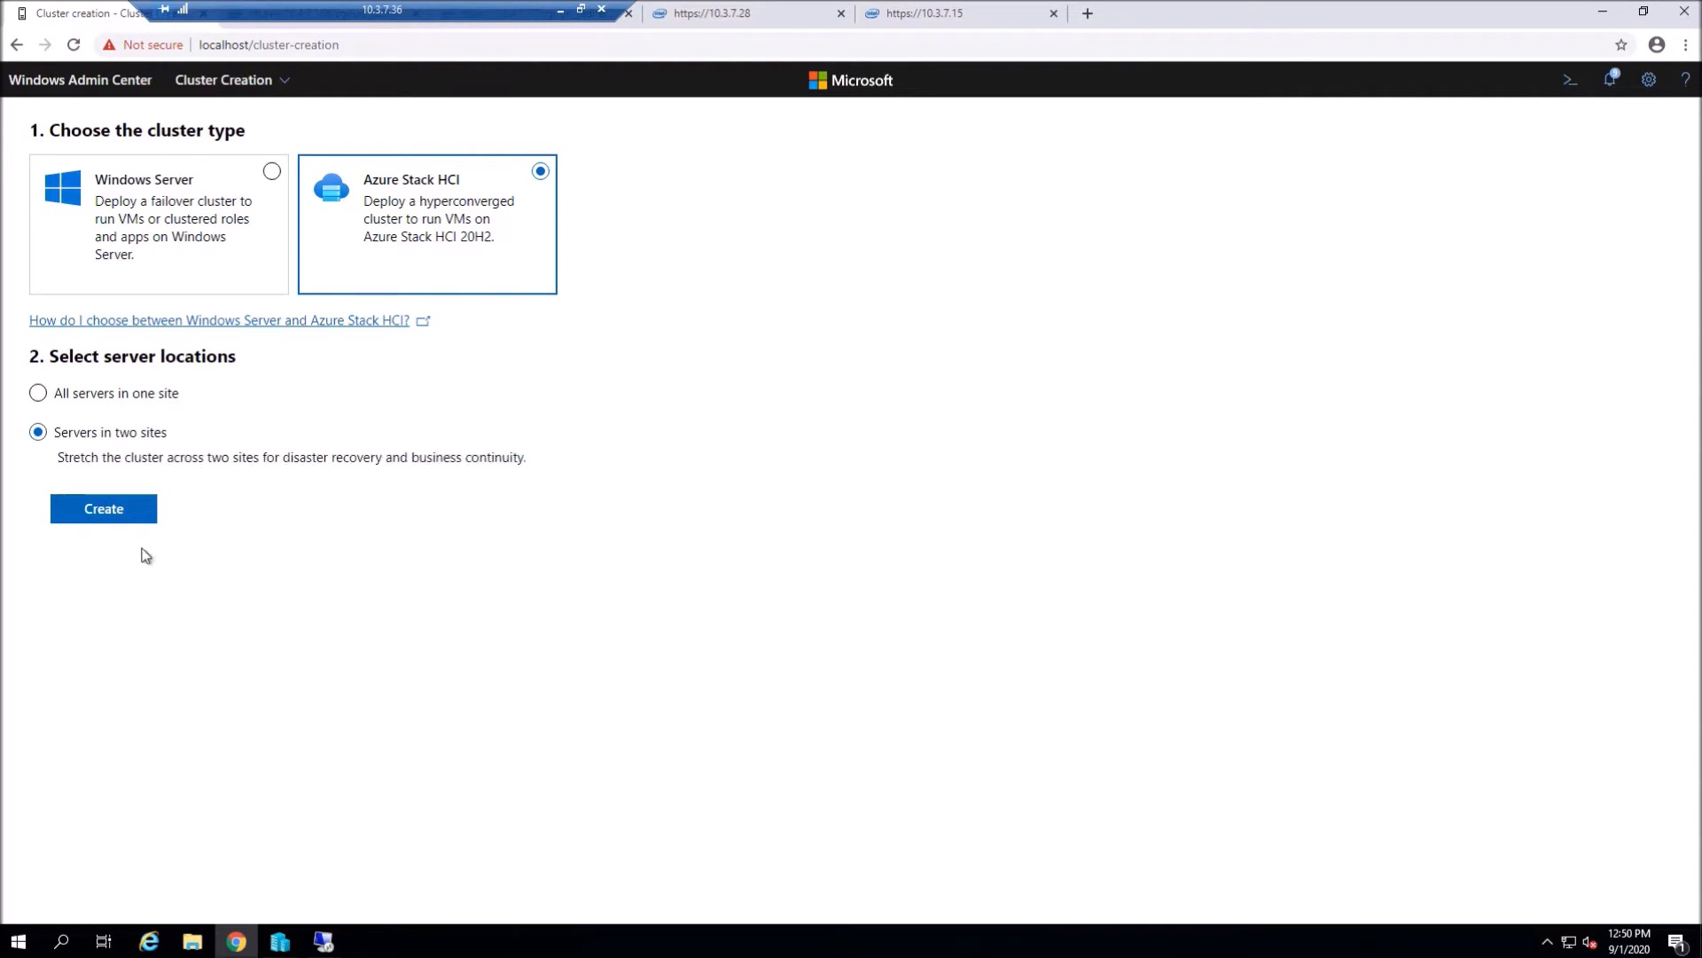
left_click(120, 511)
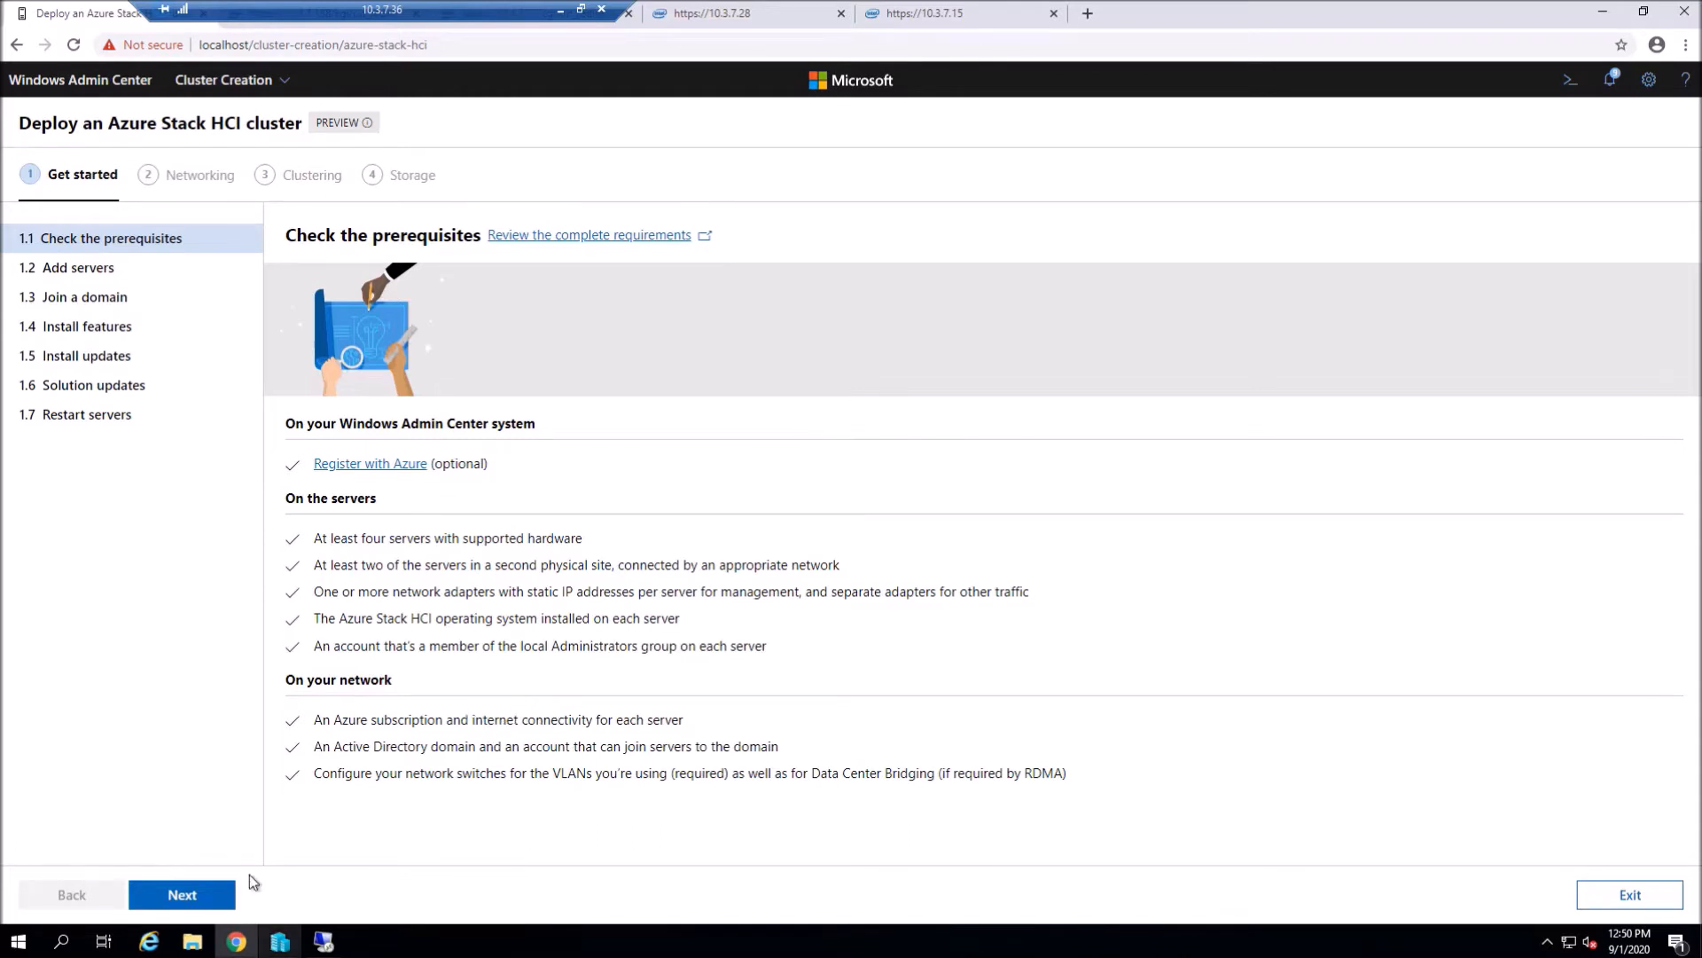
- Enter the domain administrator credentials and the first server name ca-n1.testdc.local
left_click(184, 894)
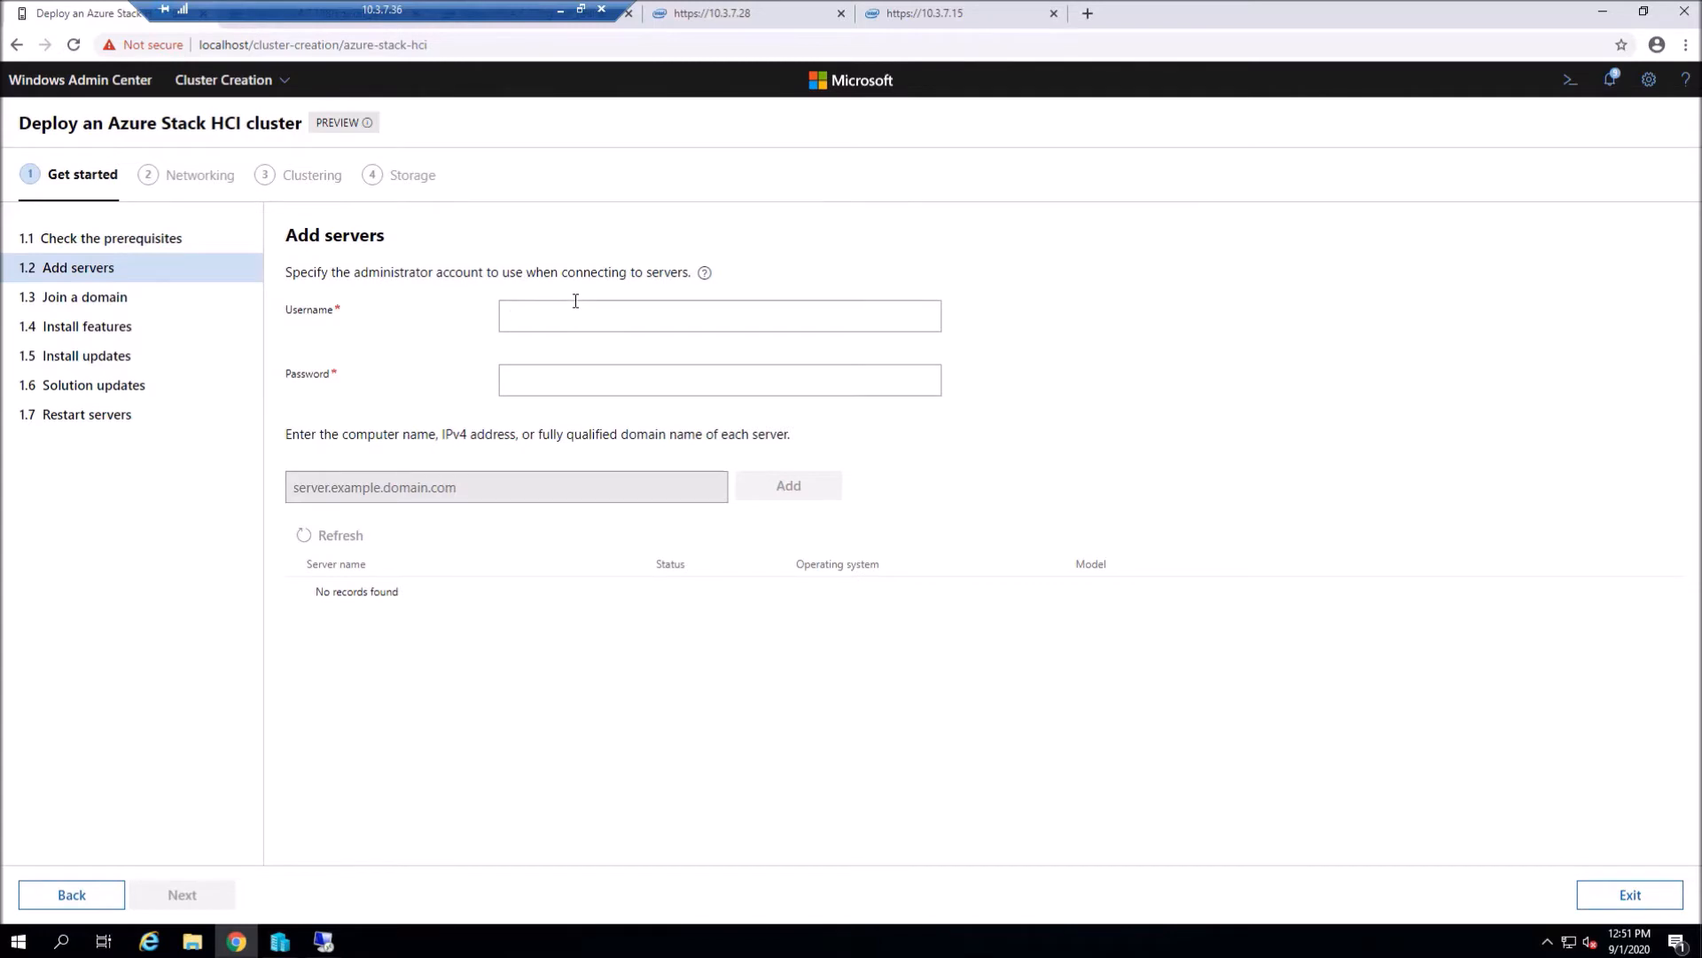
type("testdc\\administrator")
key("Tab")
type("••••••••••")
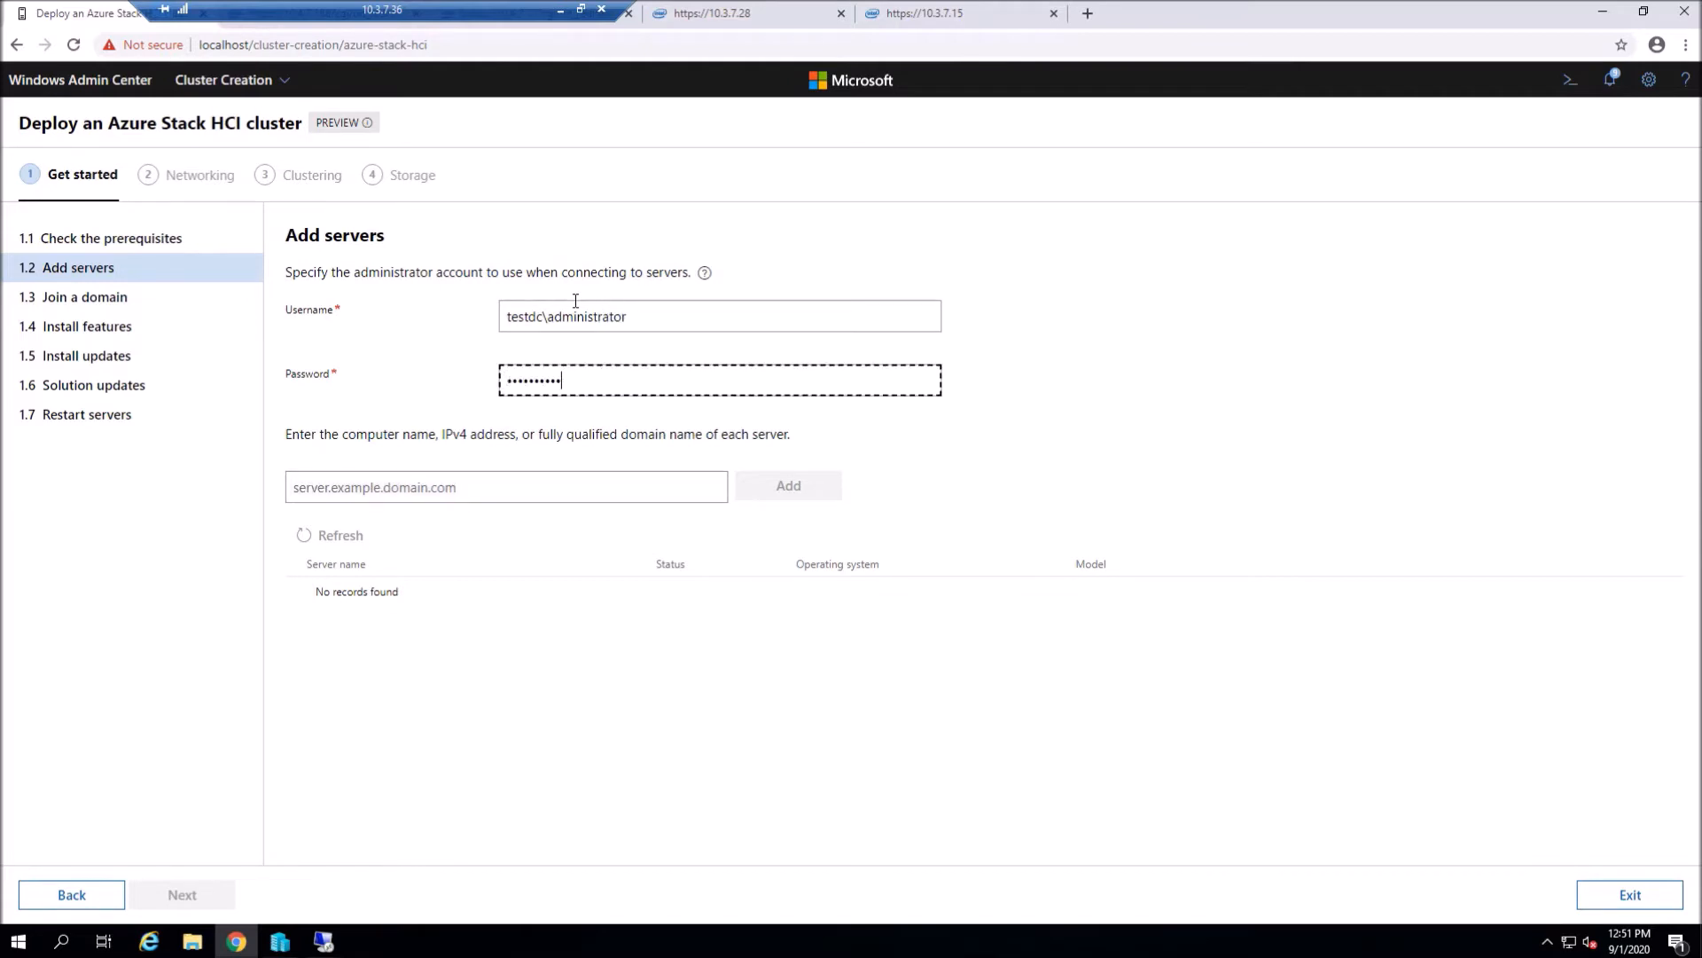
left_click(595, 483)
type("ca")
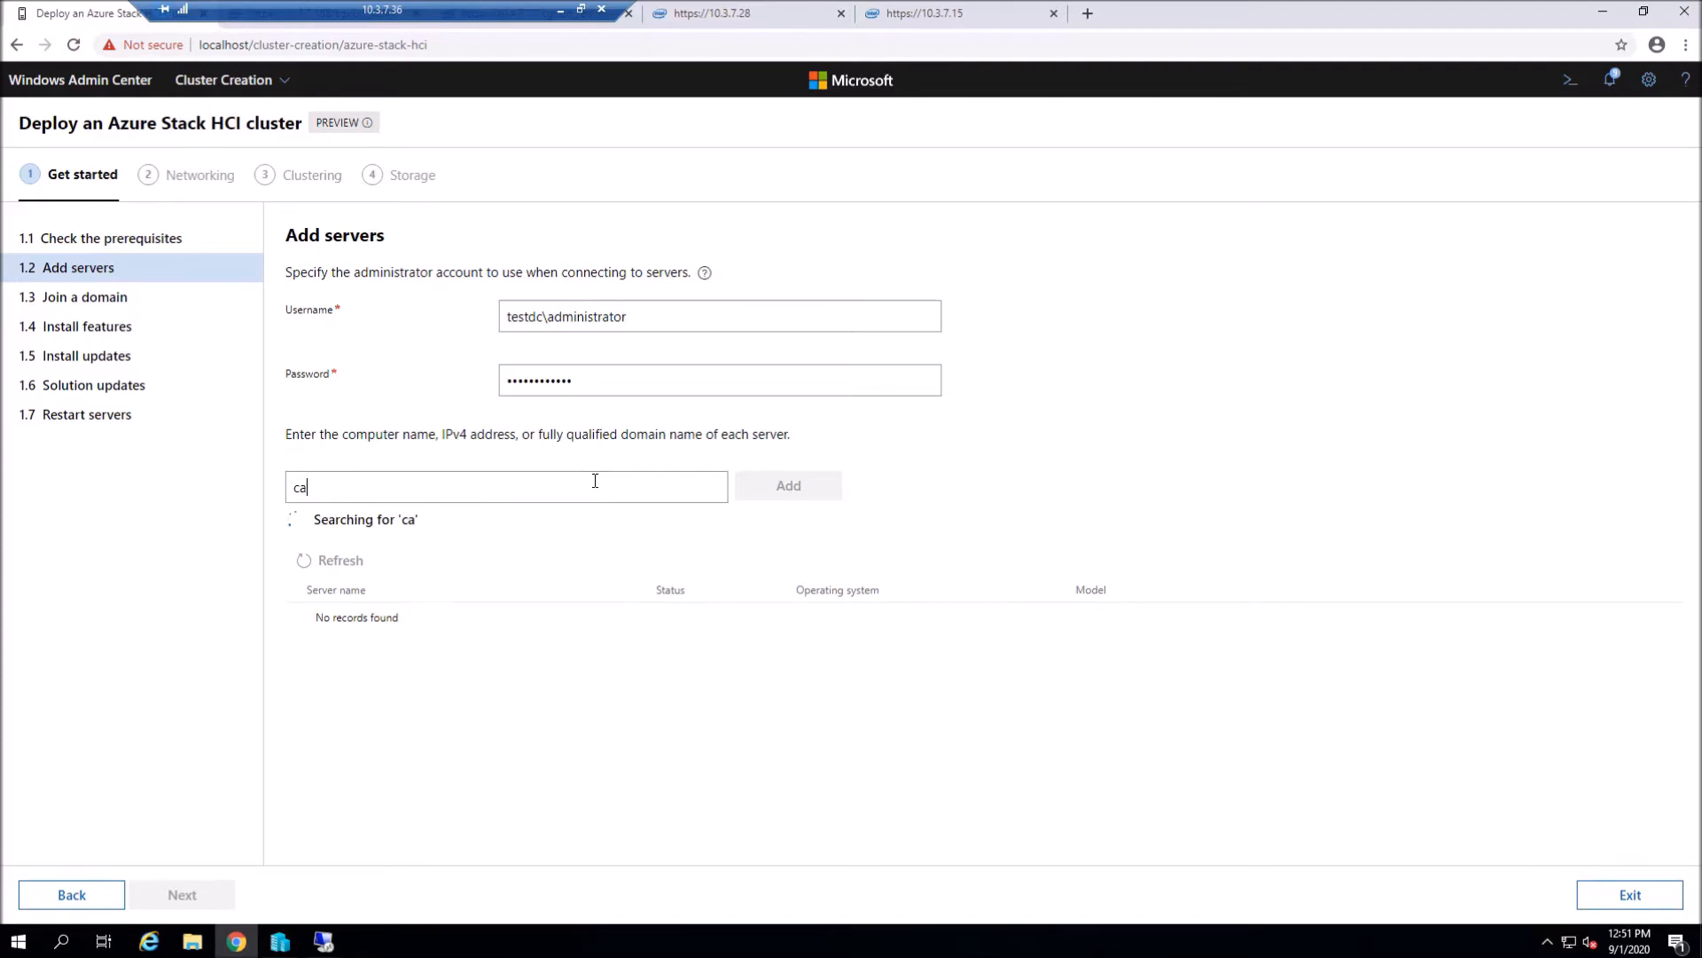
type("-n21")
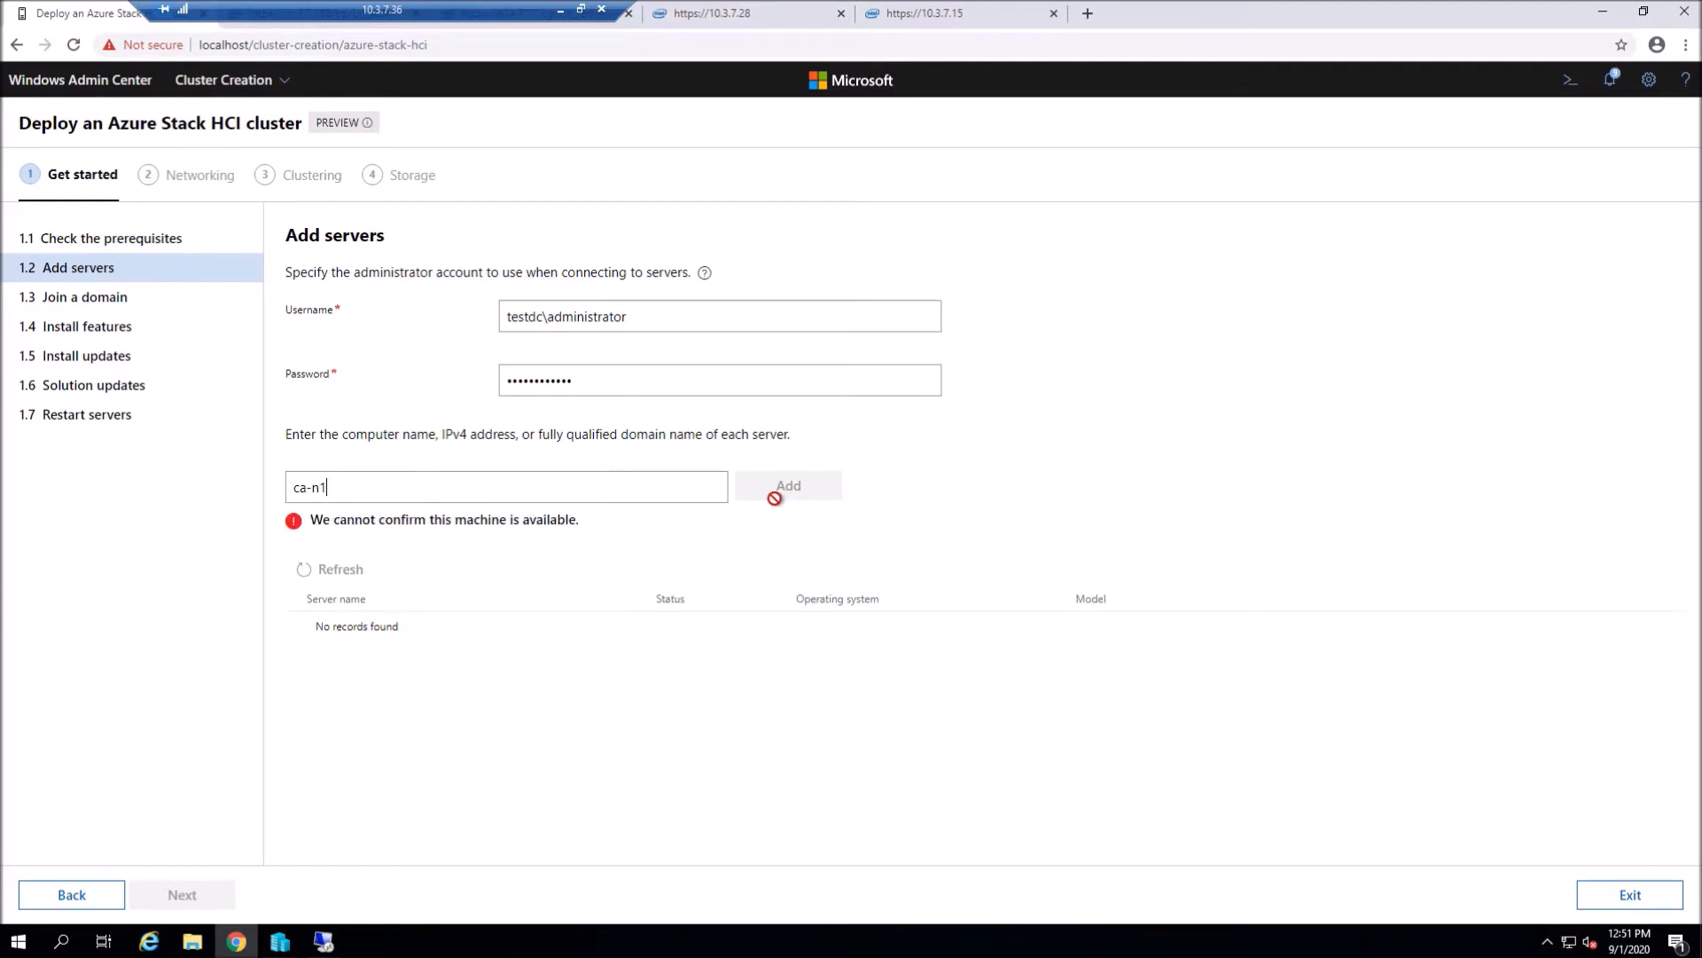
key("ctrl+a")
type("CA-n1")
type(".f")
type("est")
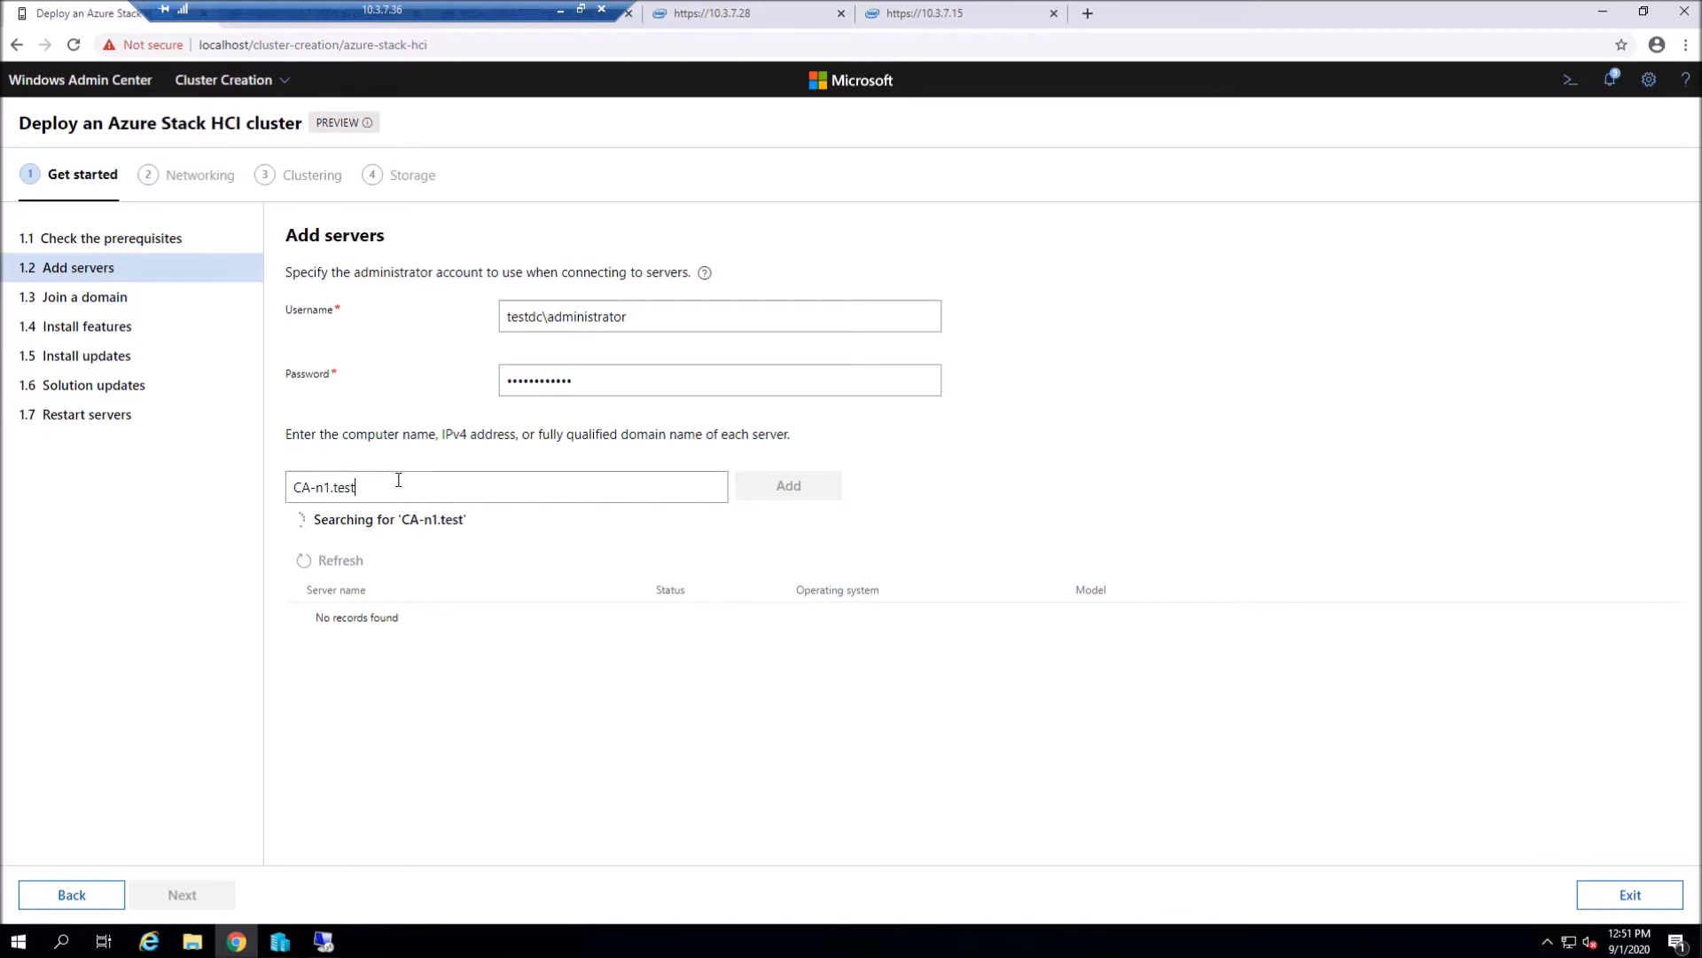
type("dc.local")
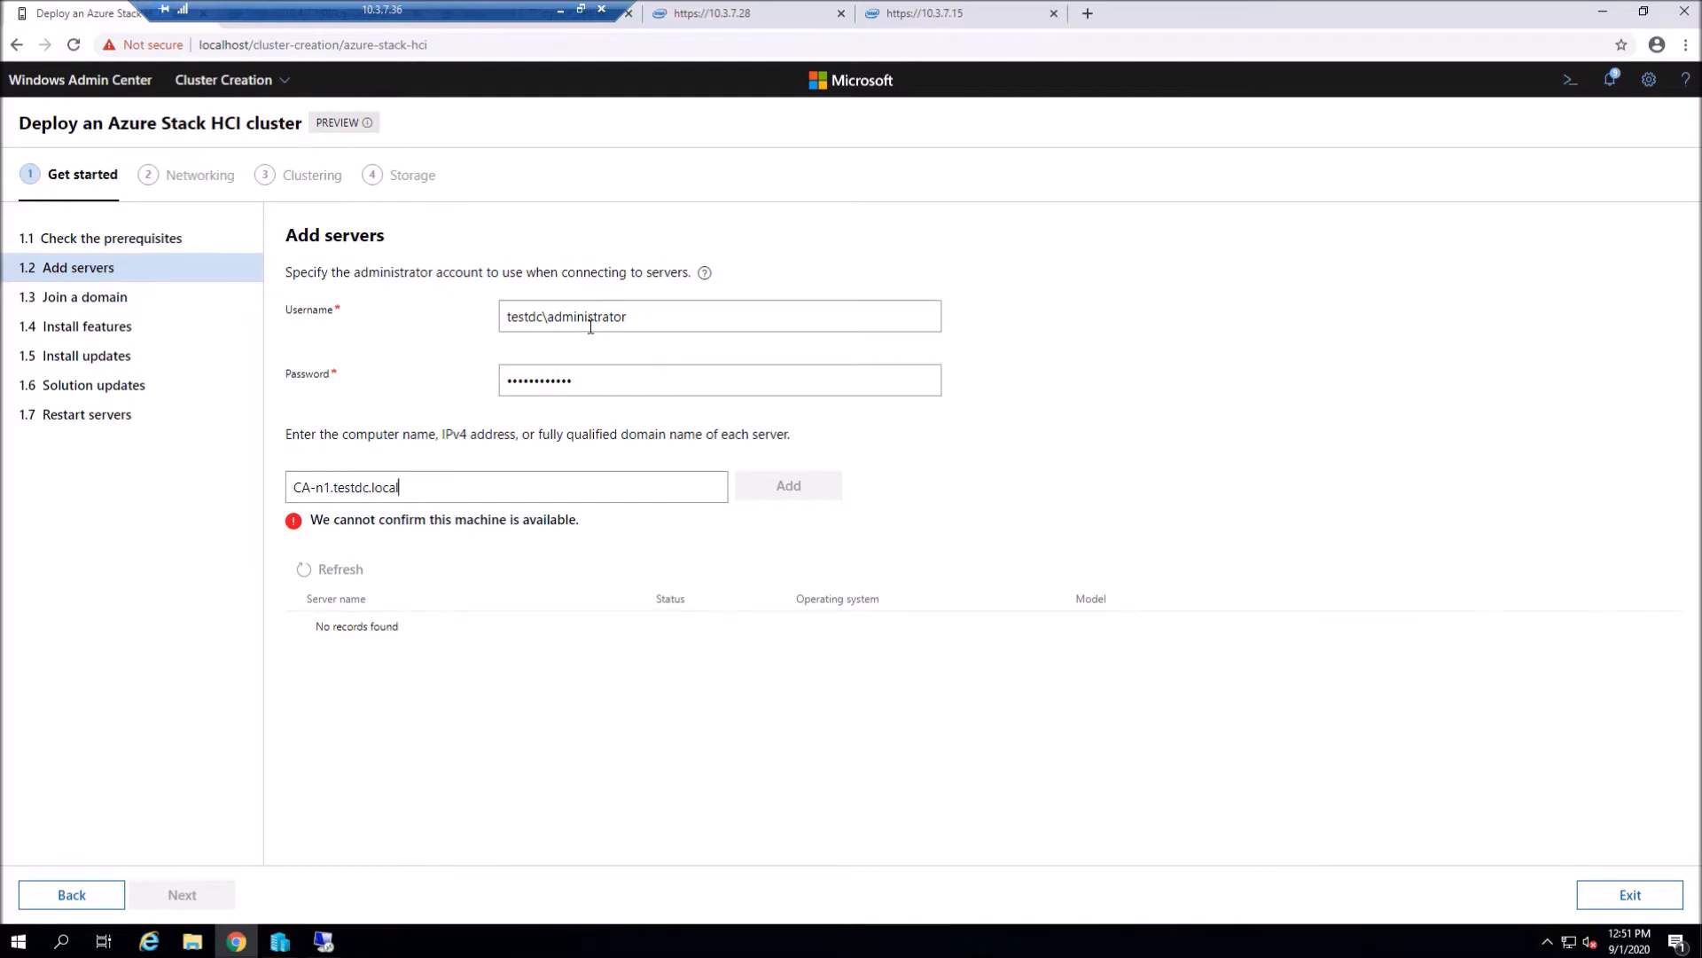
left_click_drag(612, 391, 475, 395)
type("********")
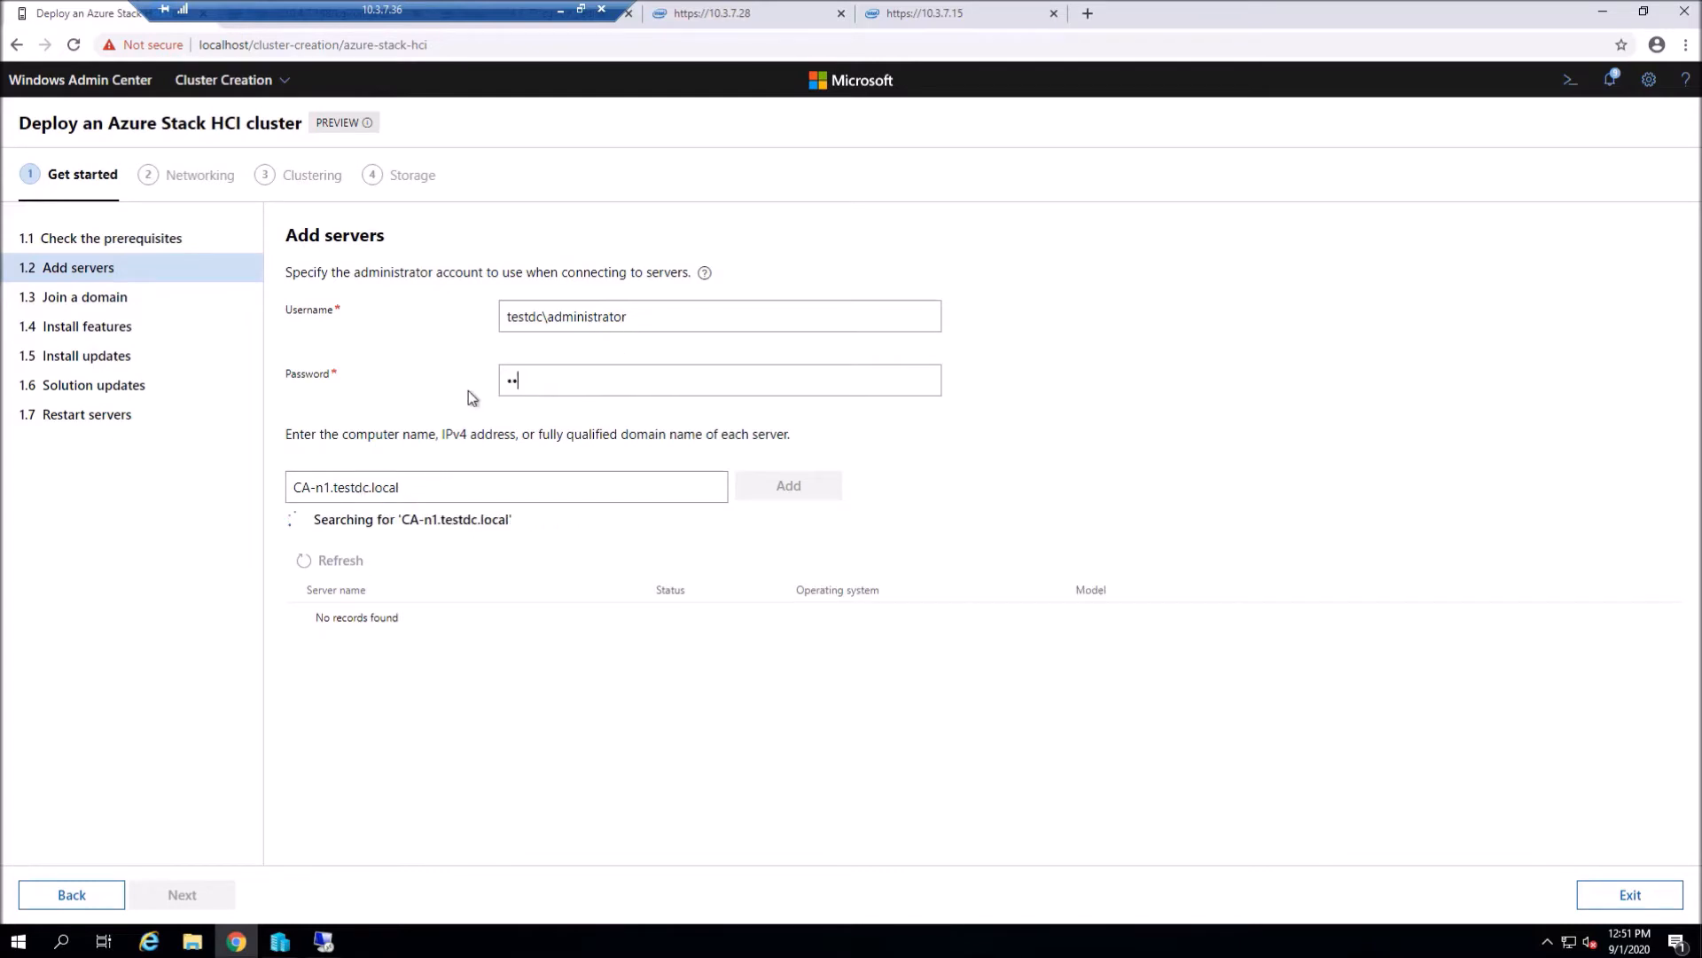
type("****")
- Add ca-n1, ca-n2, nv-n1 and nv-n2 (testdc.local) to the server list and continue
left_click(820, 488)
type("Ca-n2")
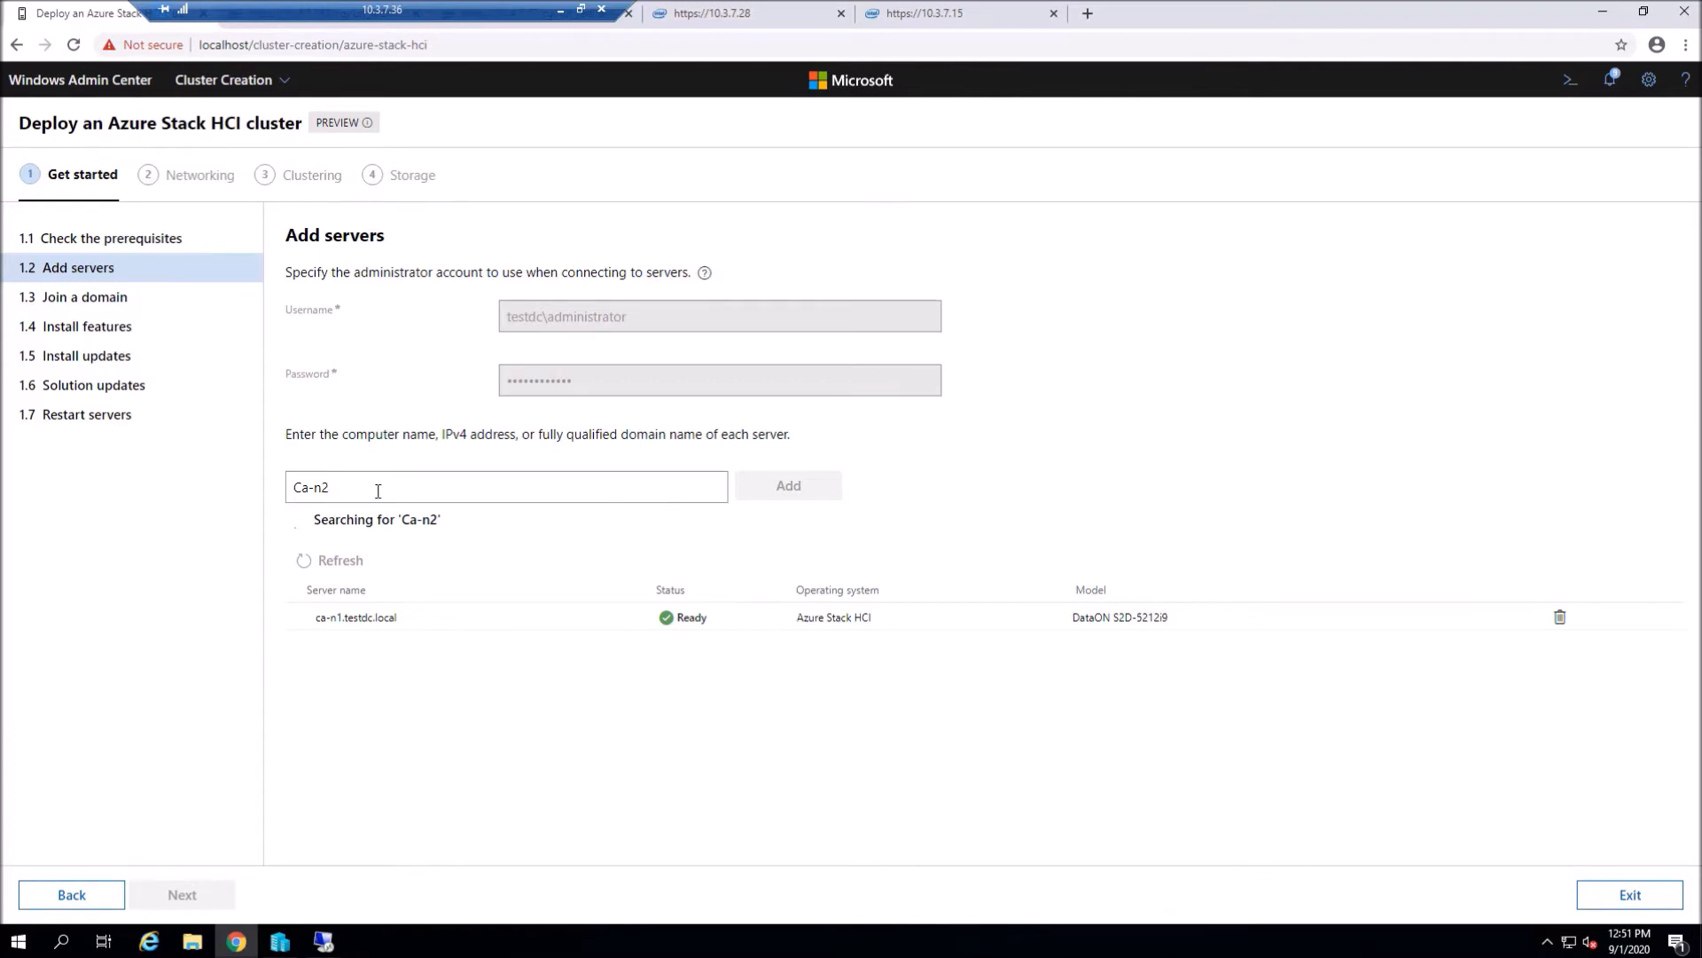
type("testdc.local")
key("Return")
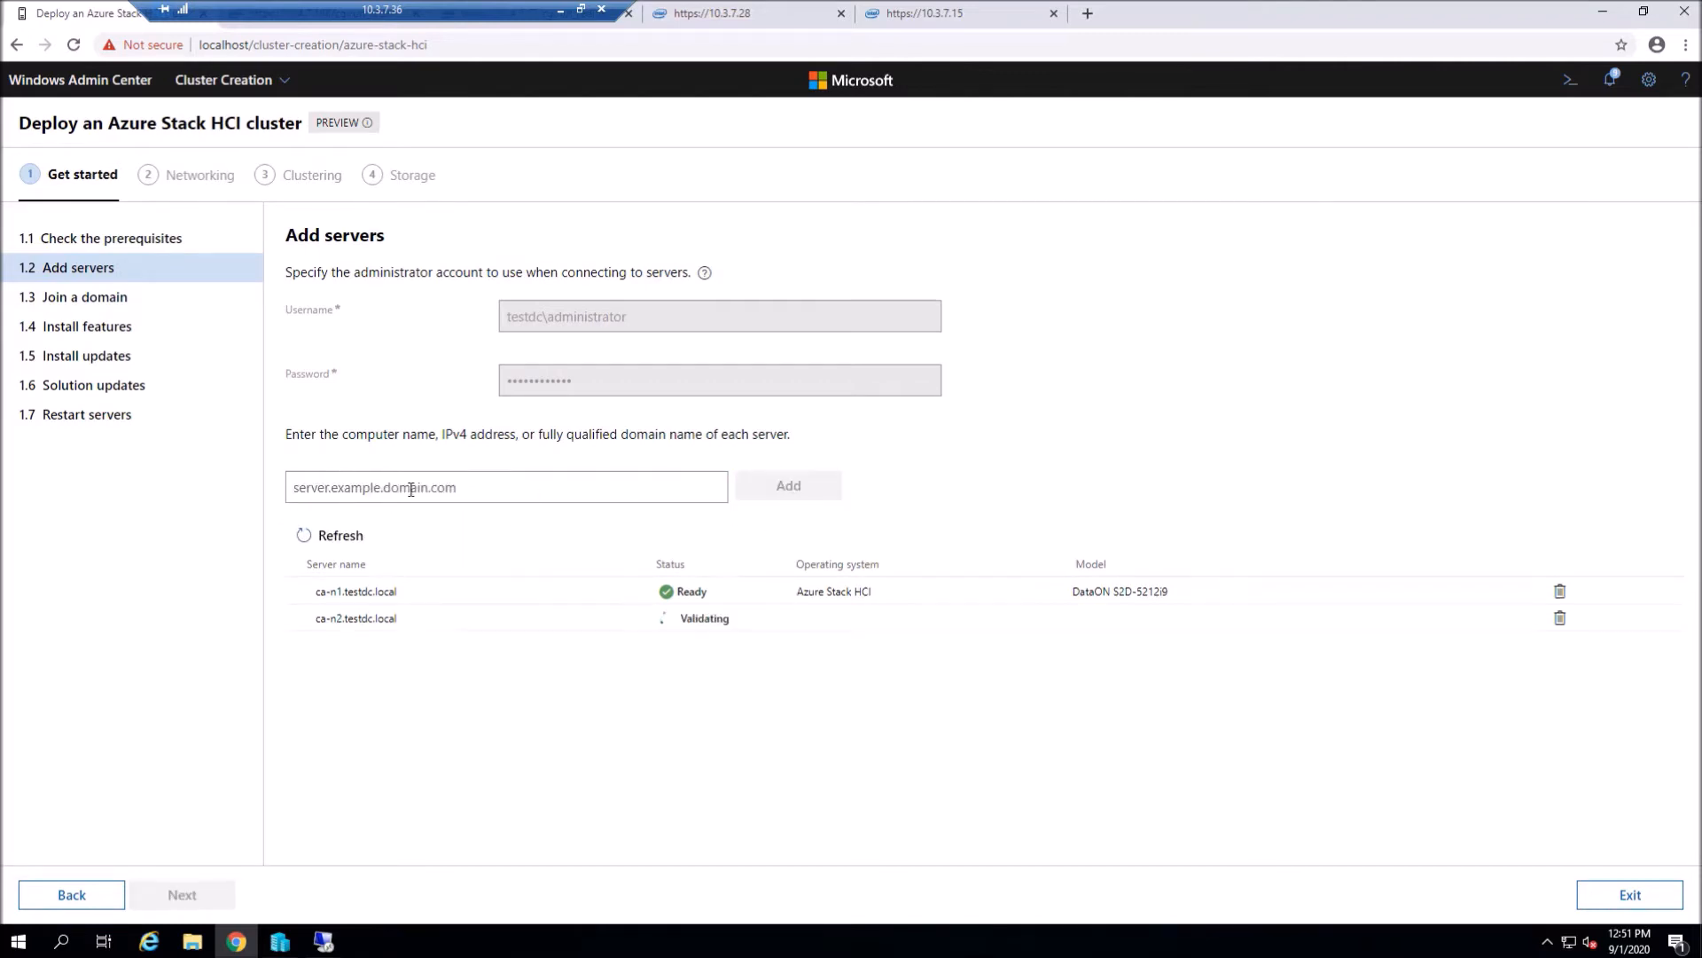
type("nv-n1.test")
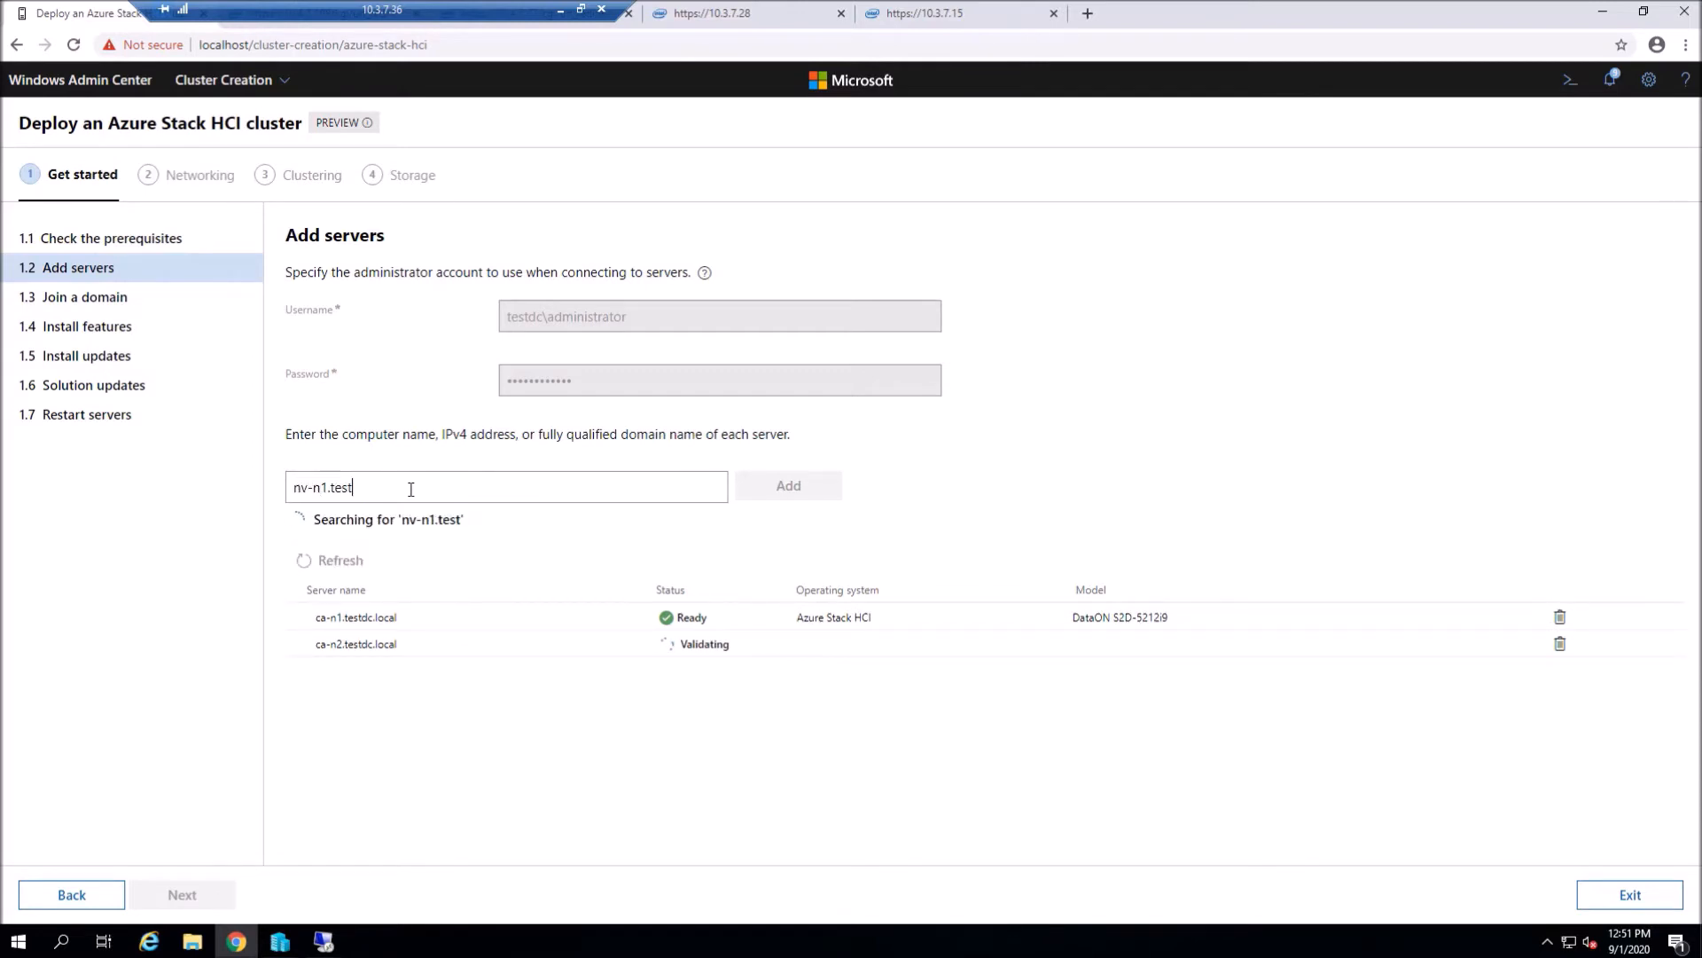
type("dc.local")
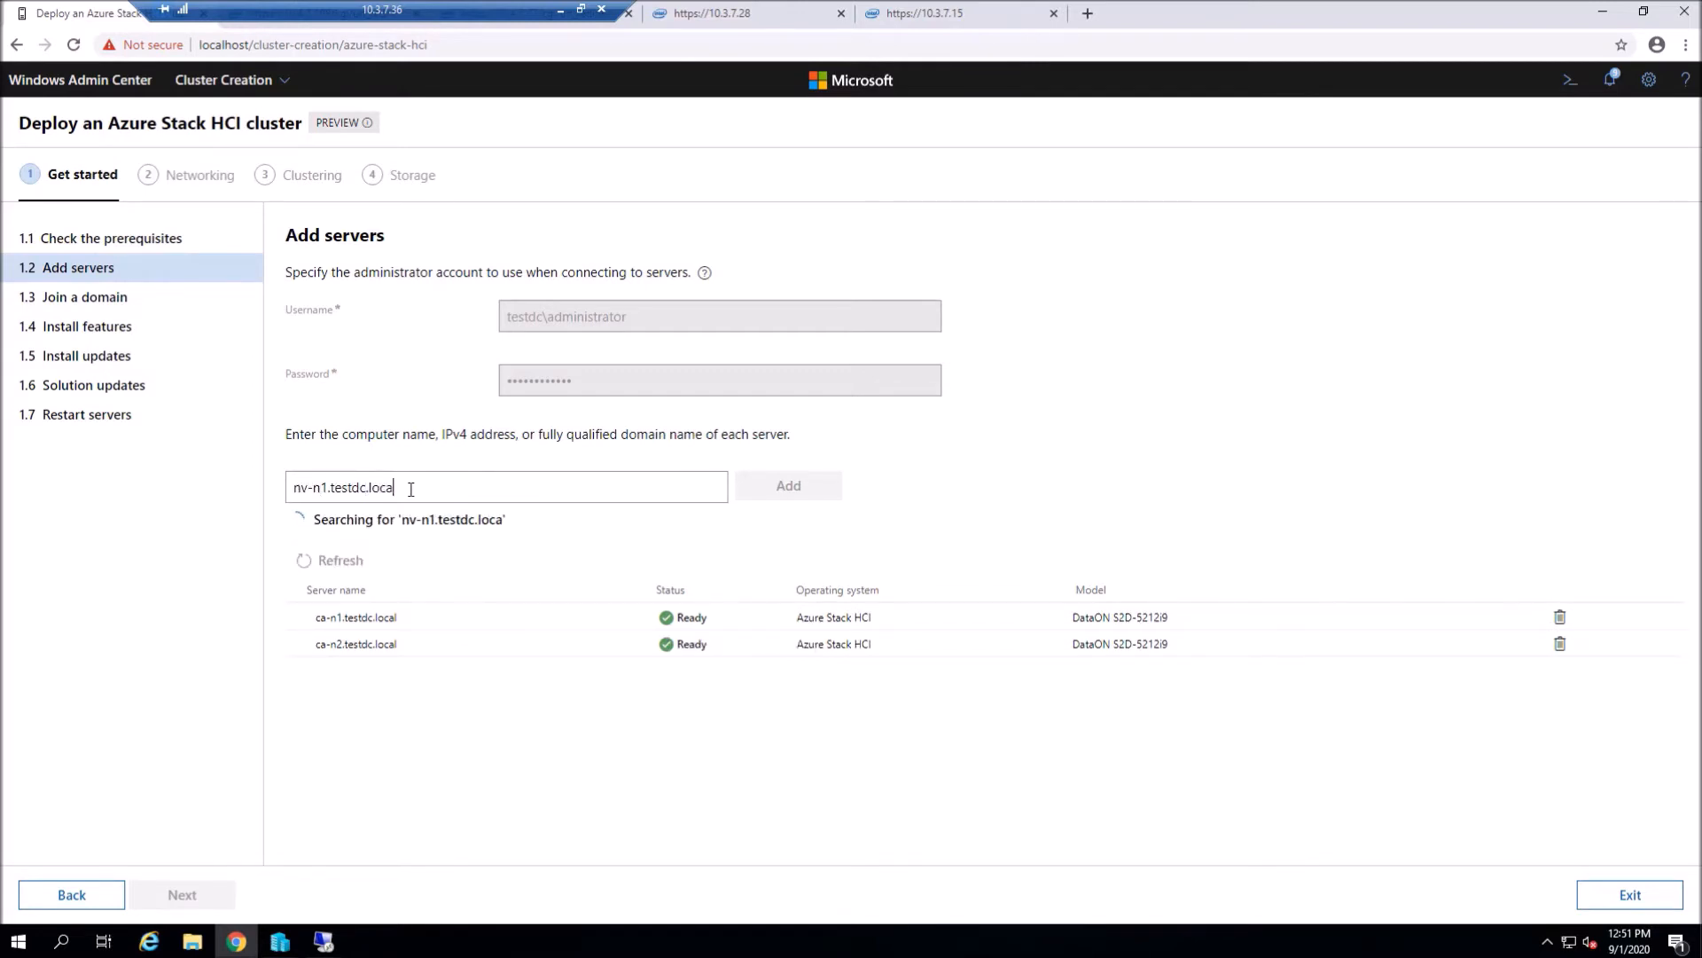
left_click(788, 486)
type("nv-n1")
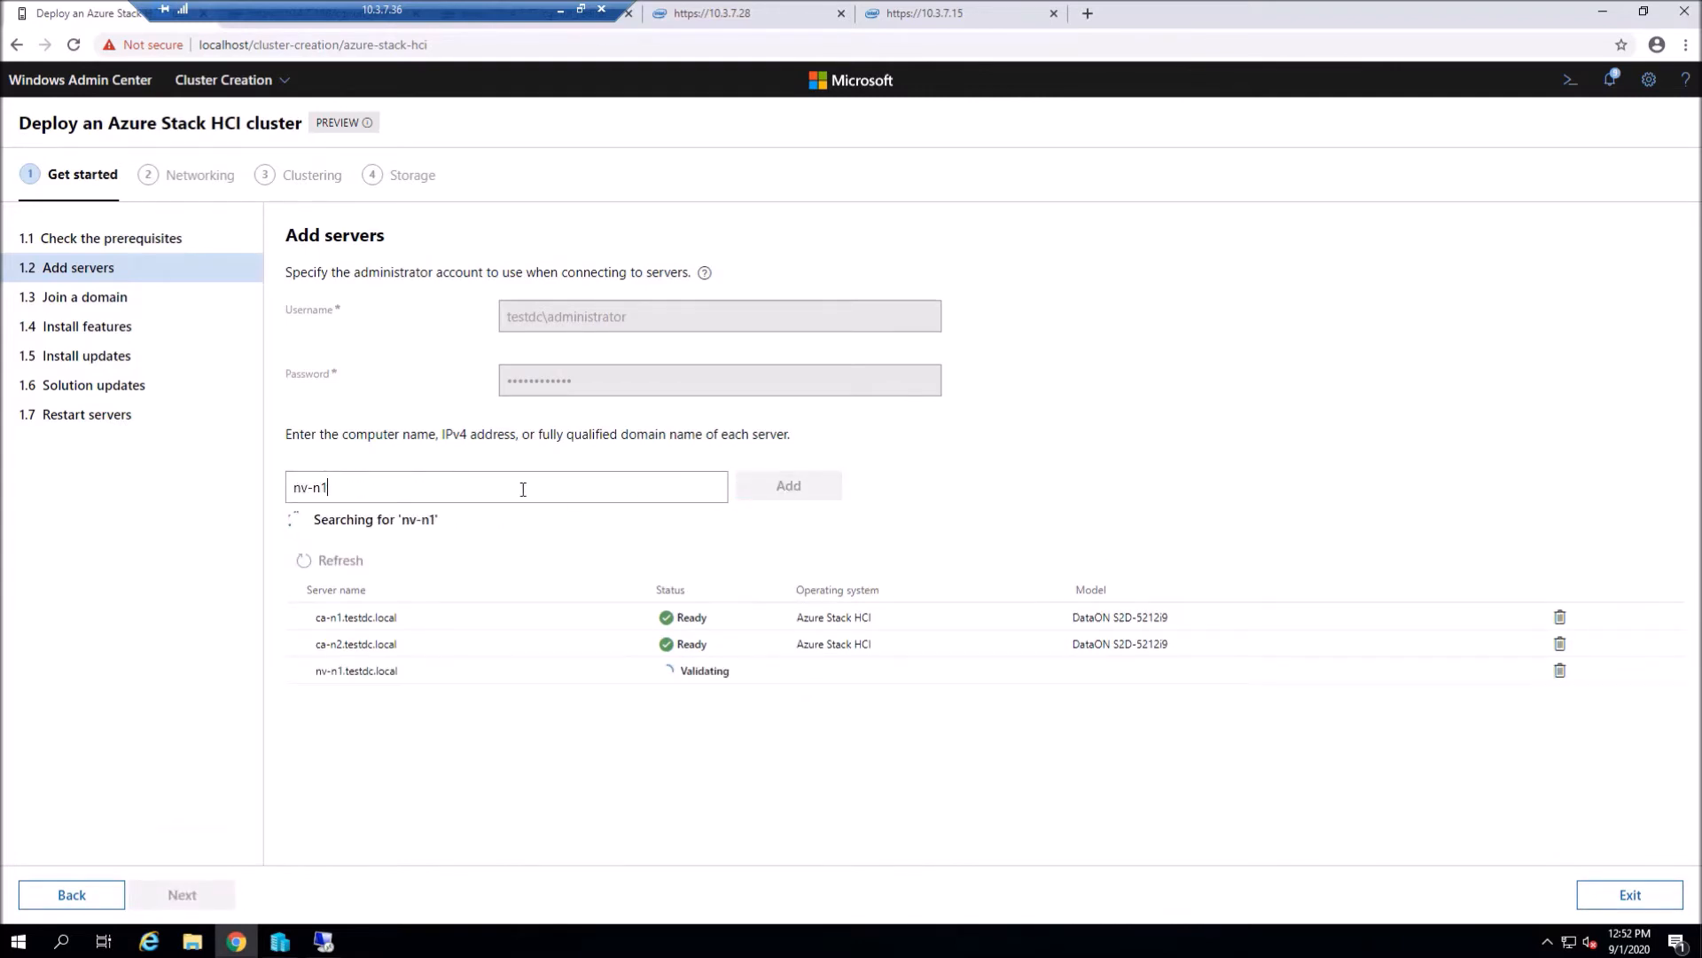
key("BackSpace")
type("2.testdc.local")
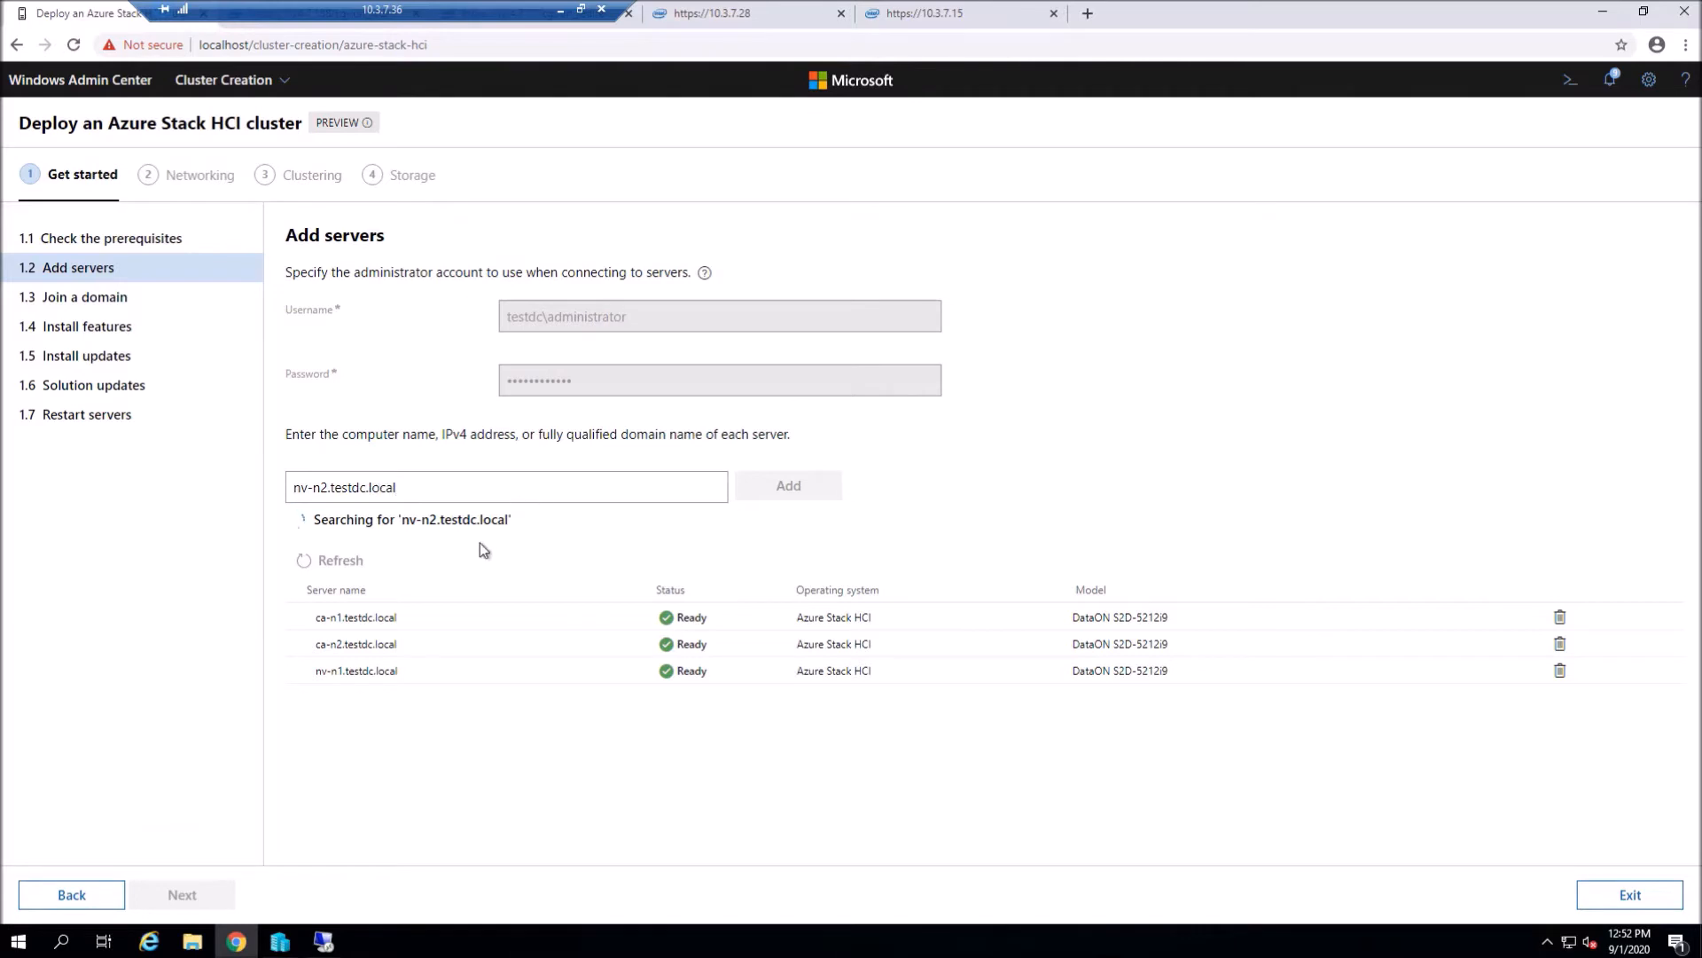
left_click(777, 489)
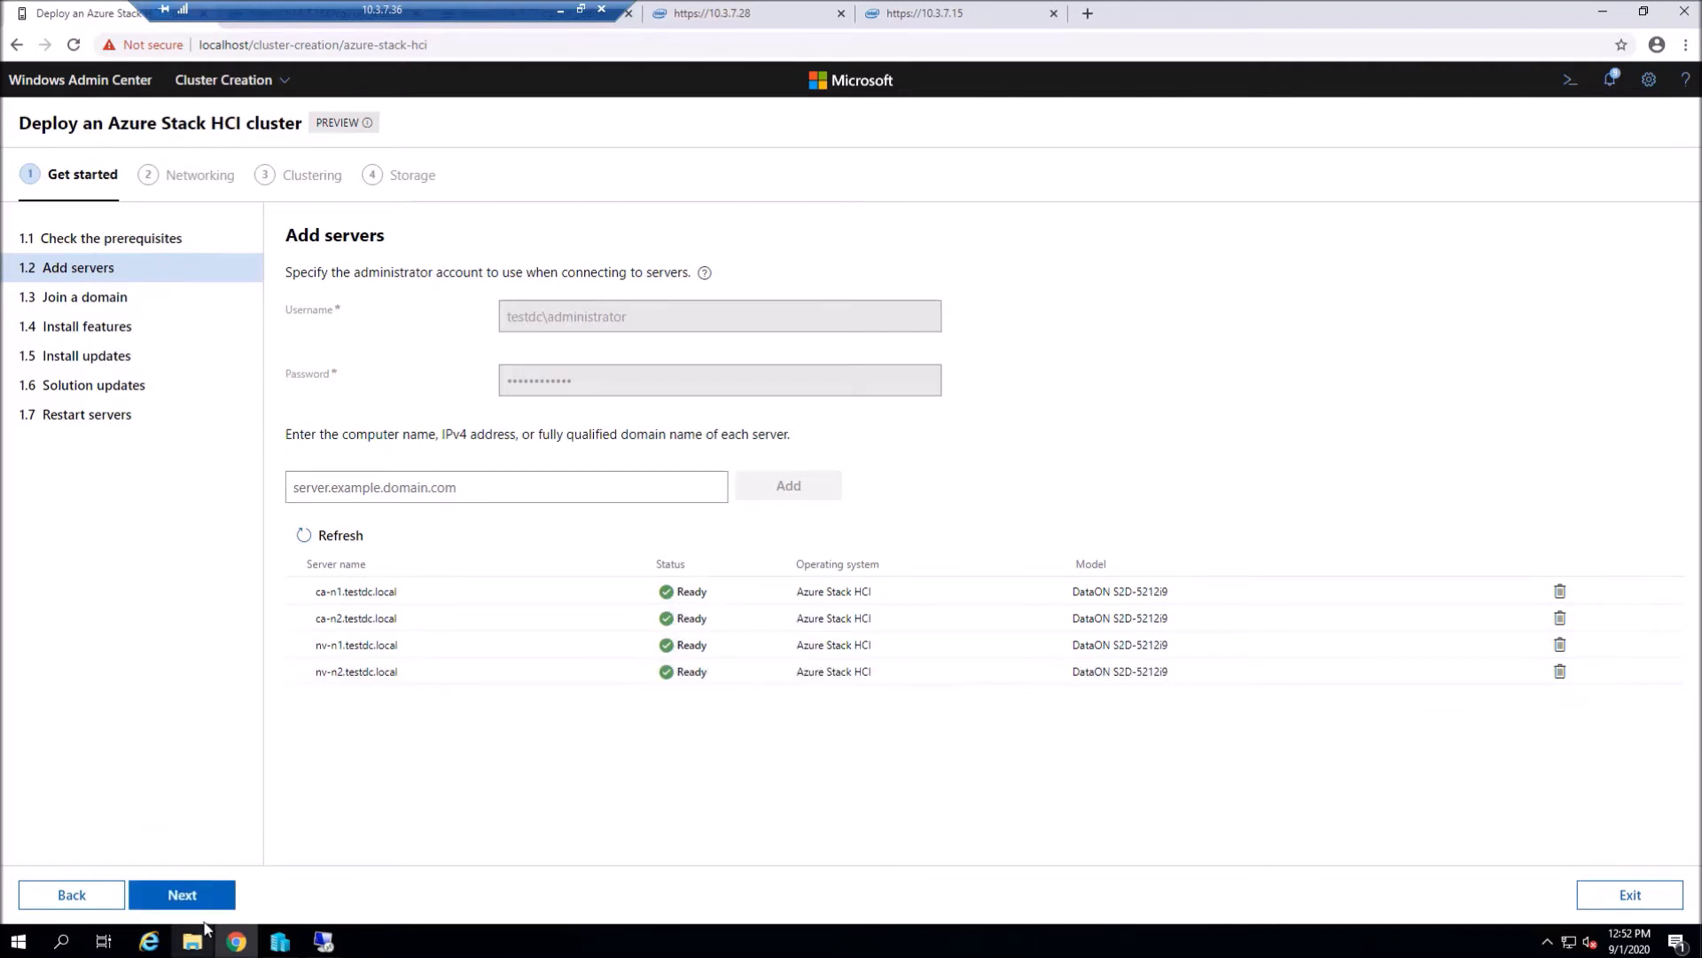
left_click(206, 900)
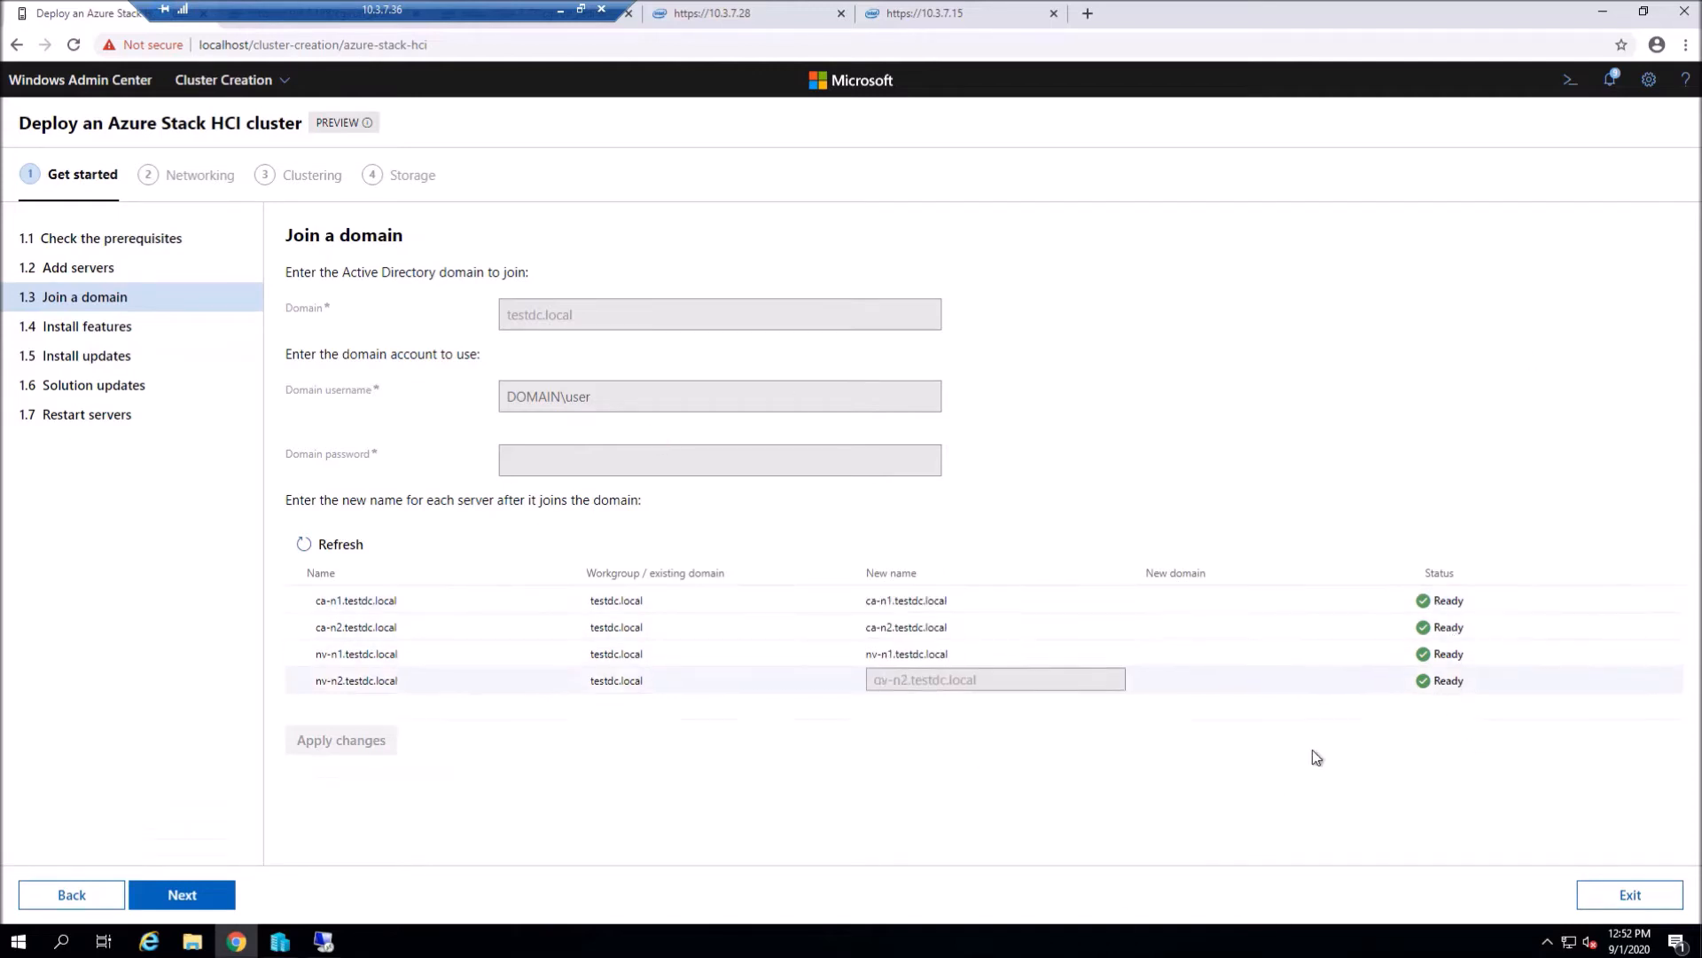
- Review the installed features, including Storage Replica, on all four nodes and advance to Install updates
left_click(189, 893)
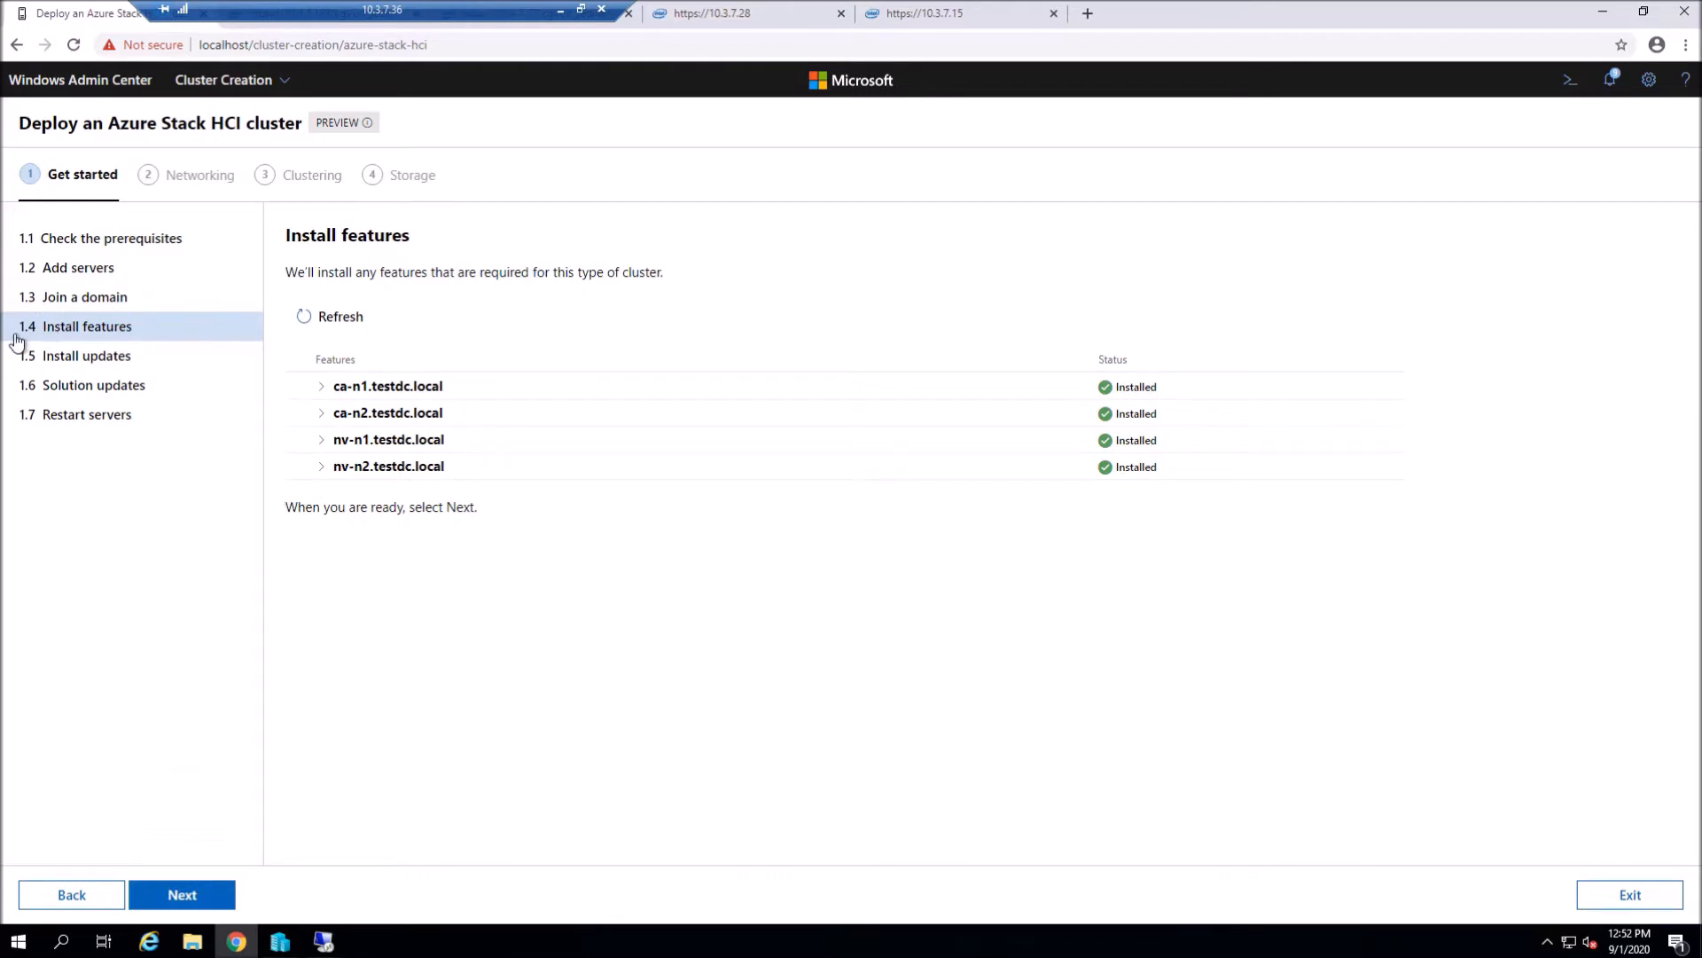
left_click(319, 386)
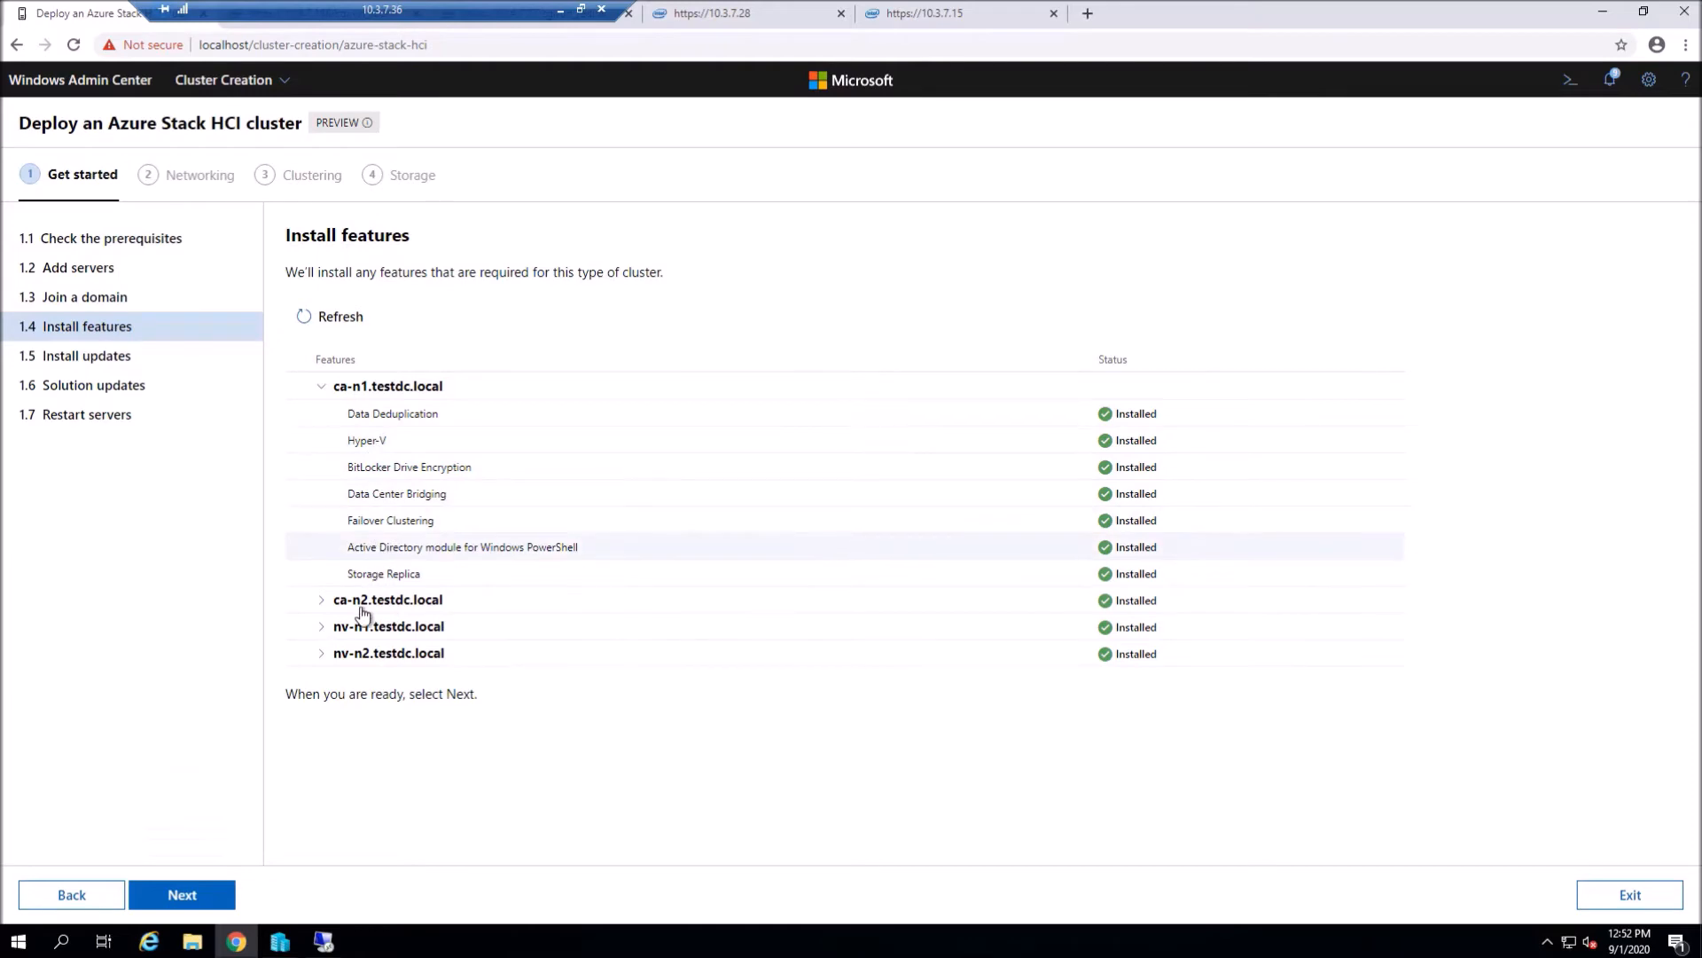
left_click(324, 599)
scroll(399, 638, "down", 1)
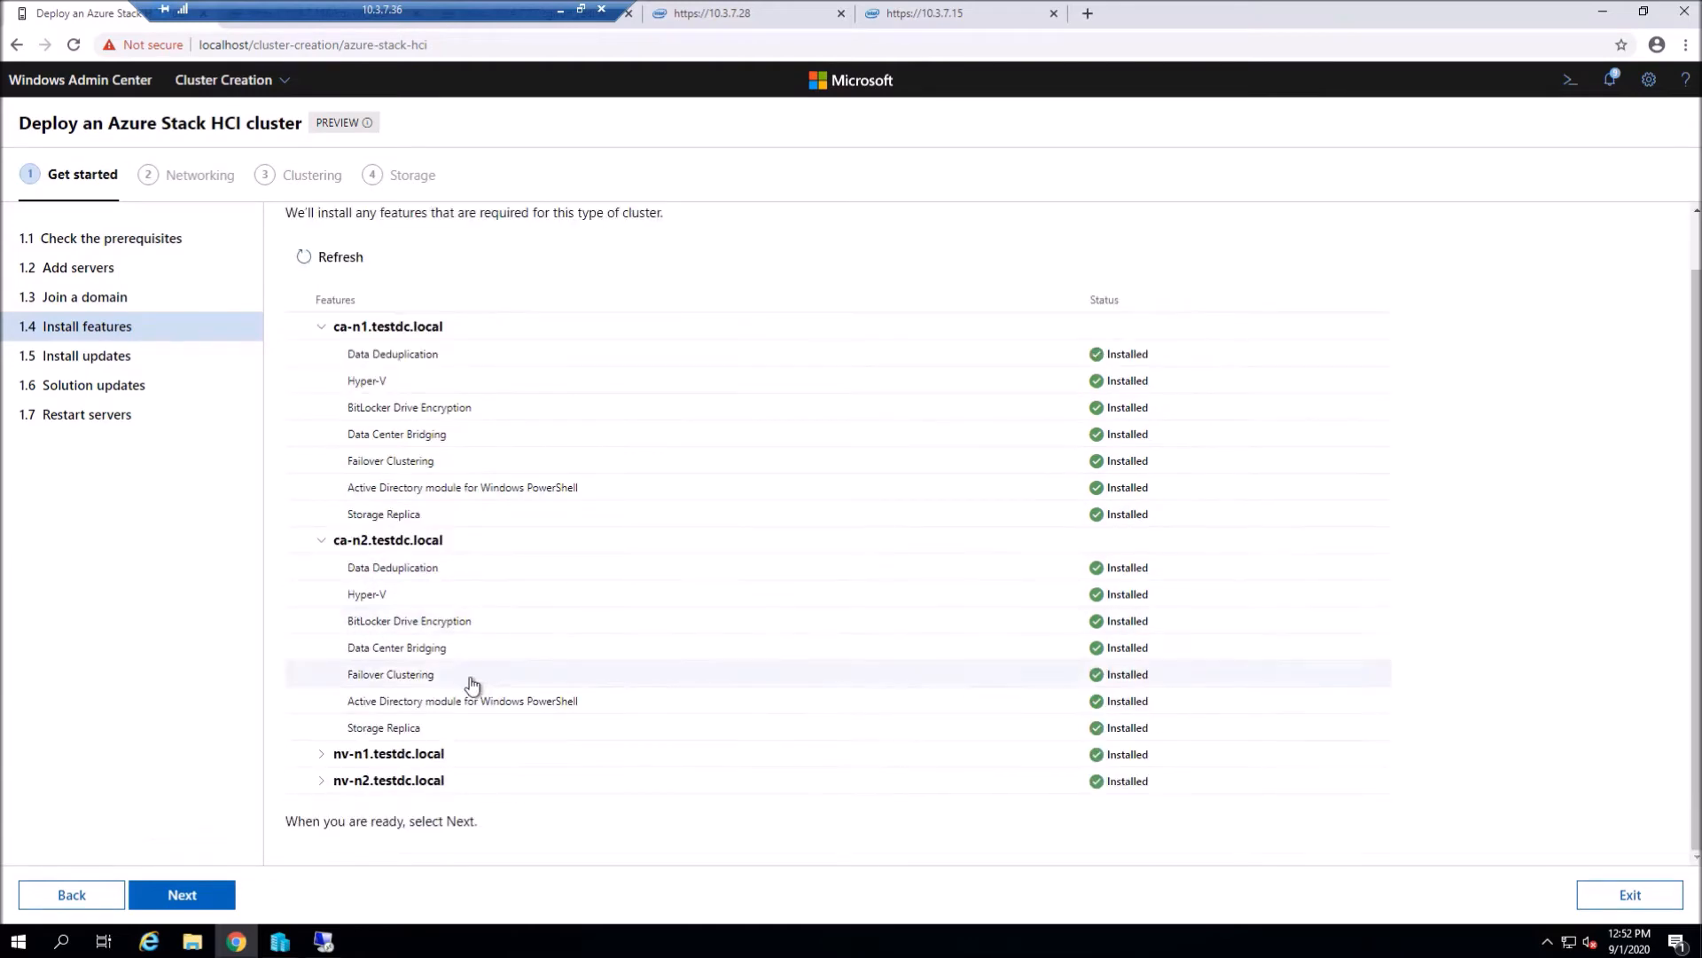
left_click(321, 755)
scroll(390, 798, "down", 2)
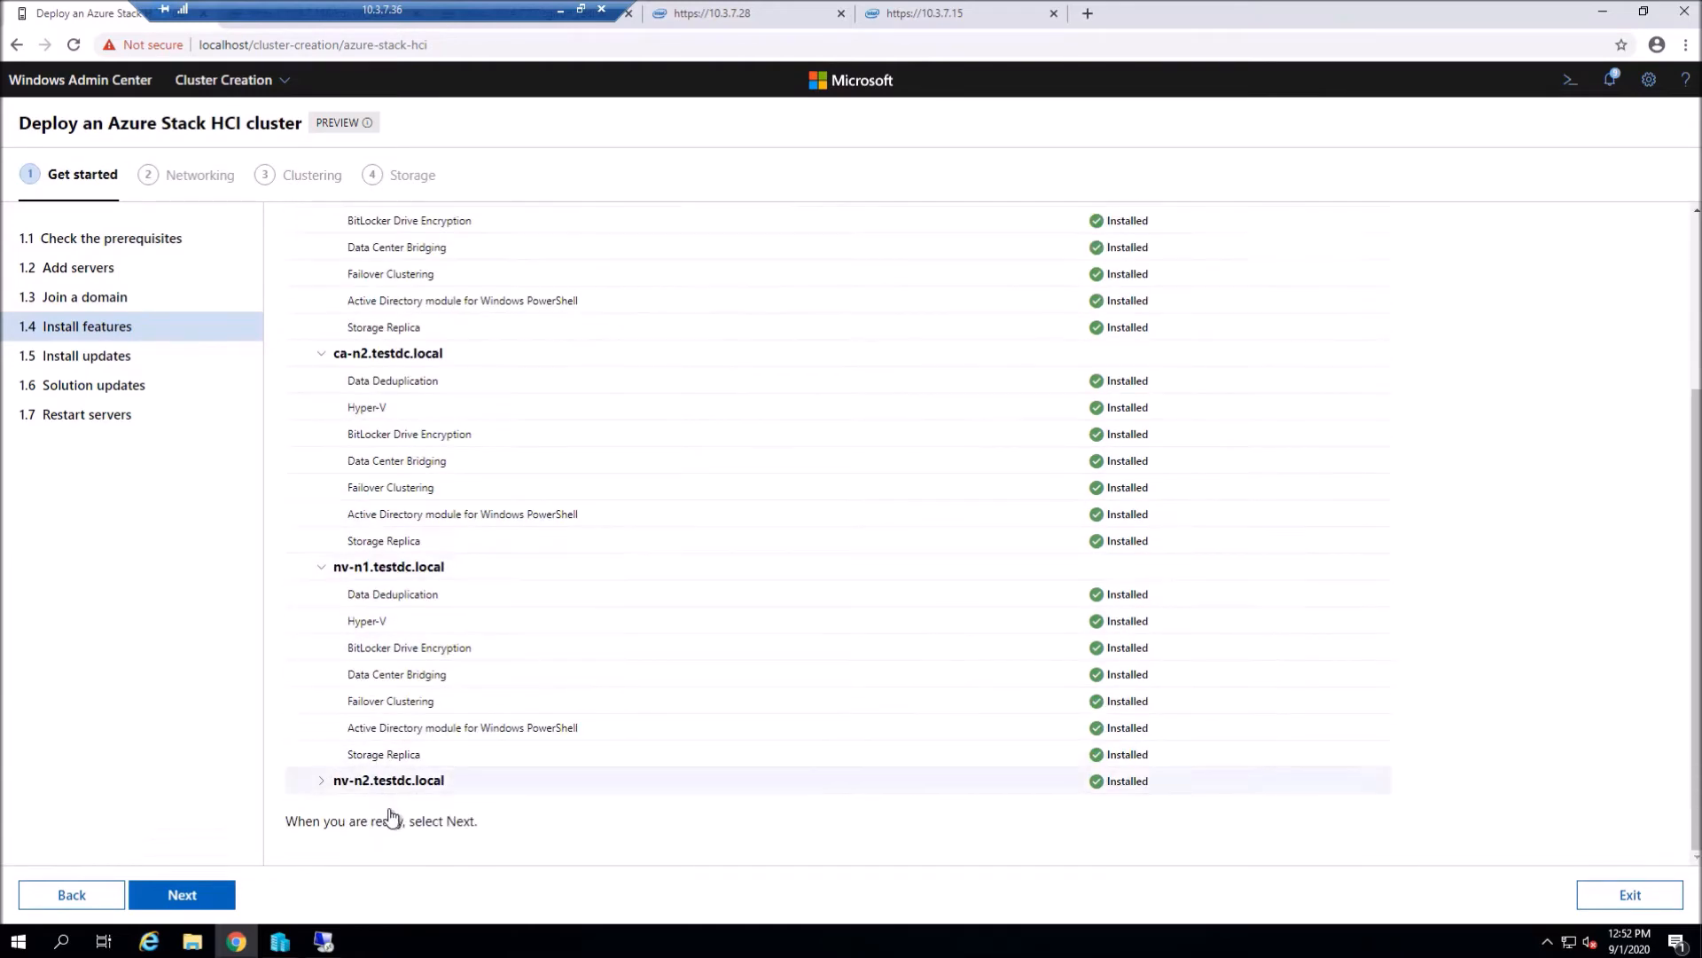
left_click(324, 784)
scroll(355, 807, "down", 2)
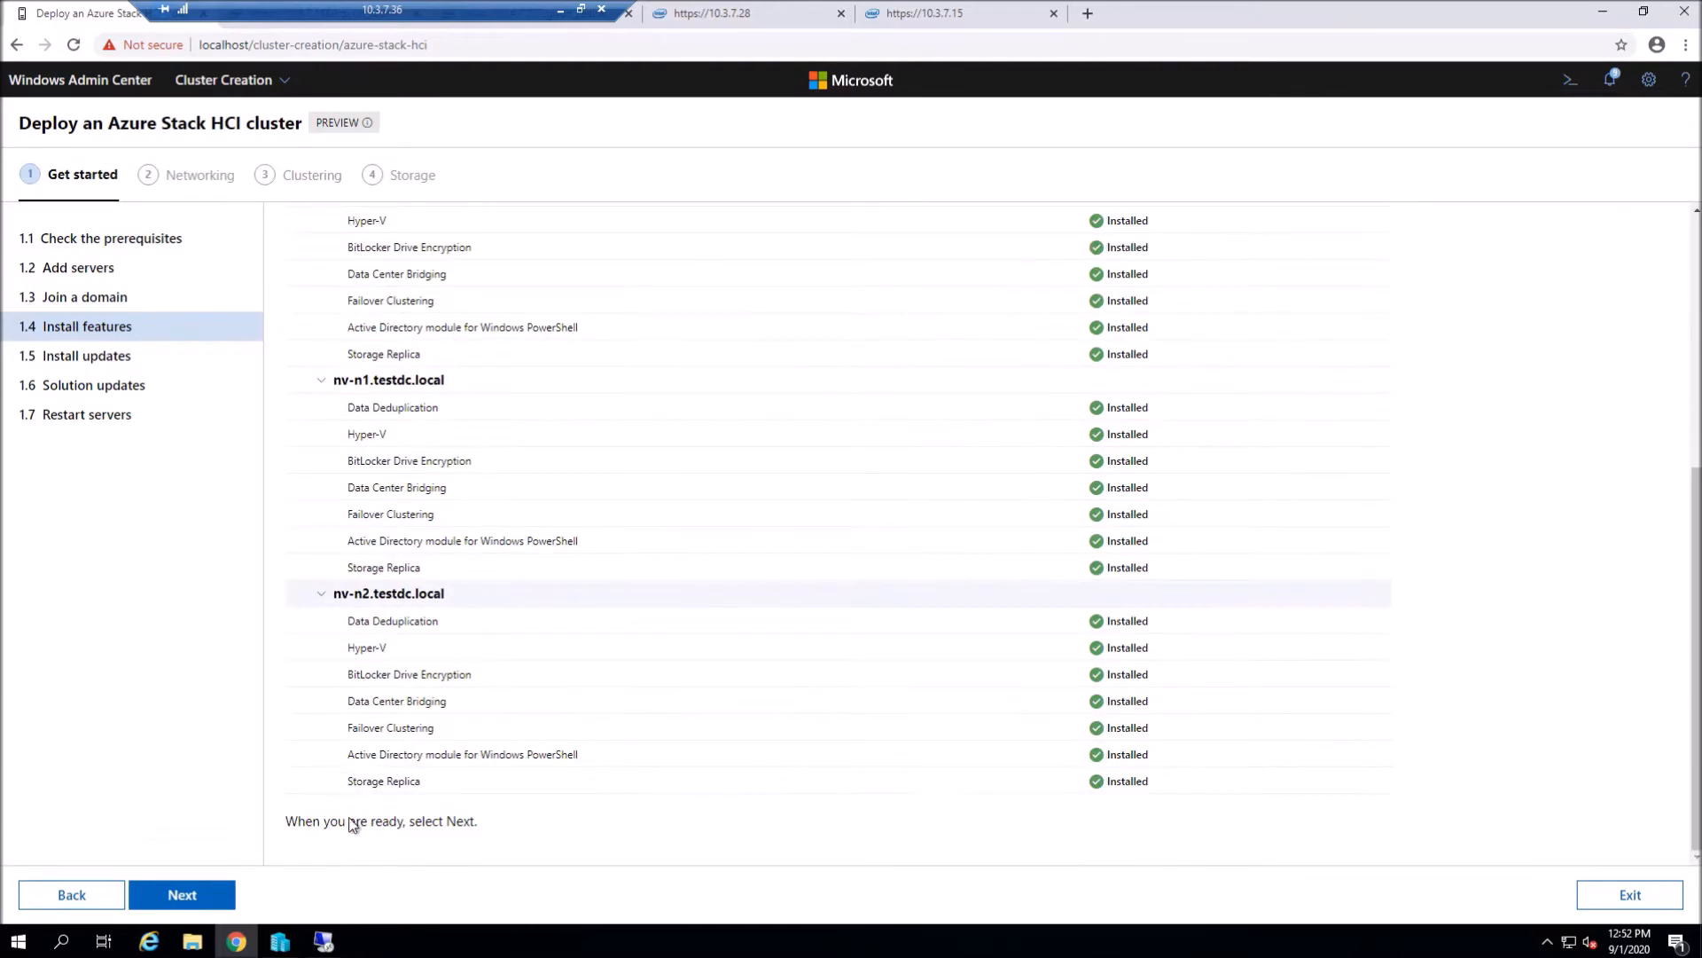
left_click(184, 897)
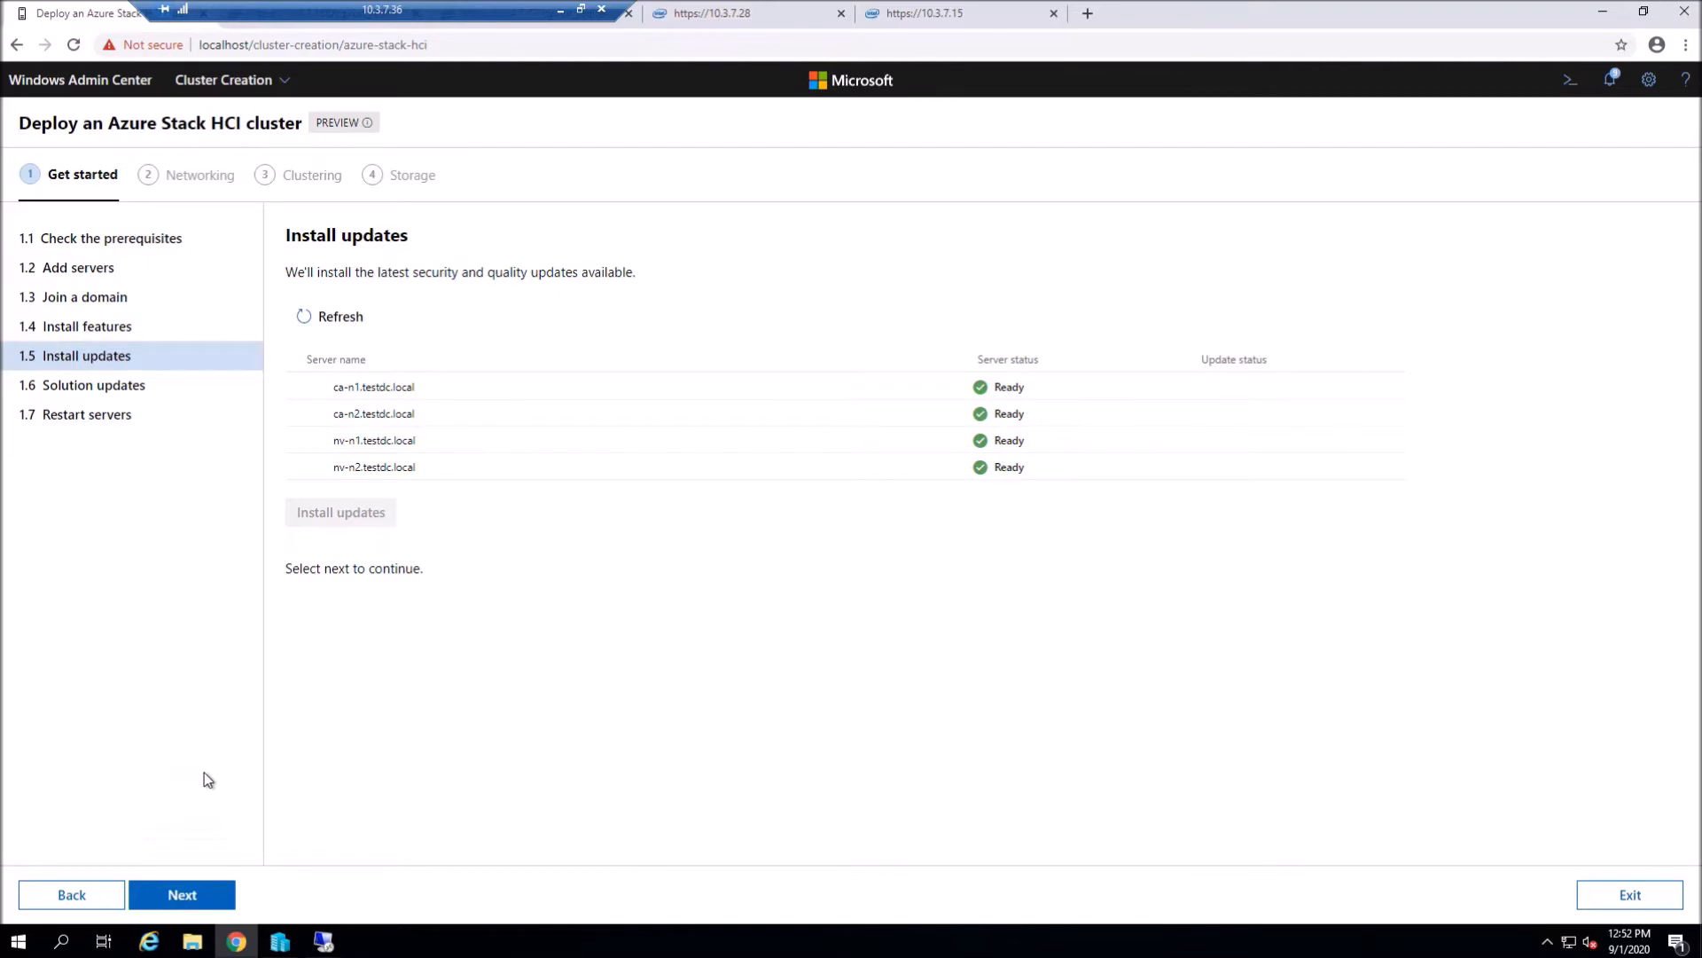
- Skip Install updates, Solution updates and Restart servers, then proceed to the Networking stage
left_click(183, 894)
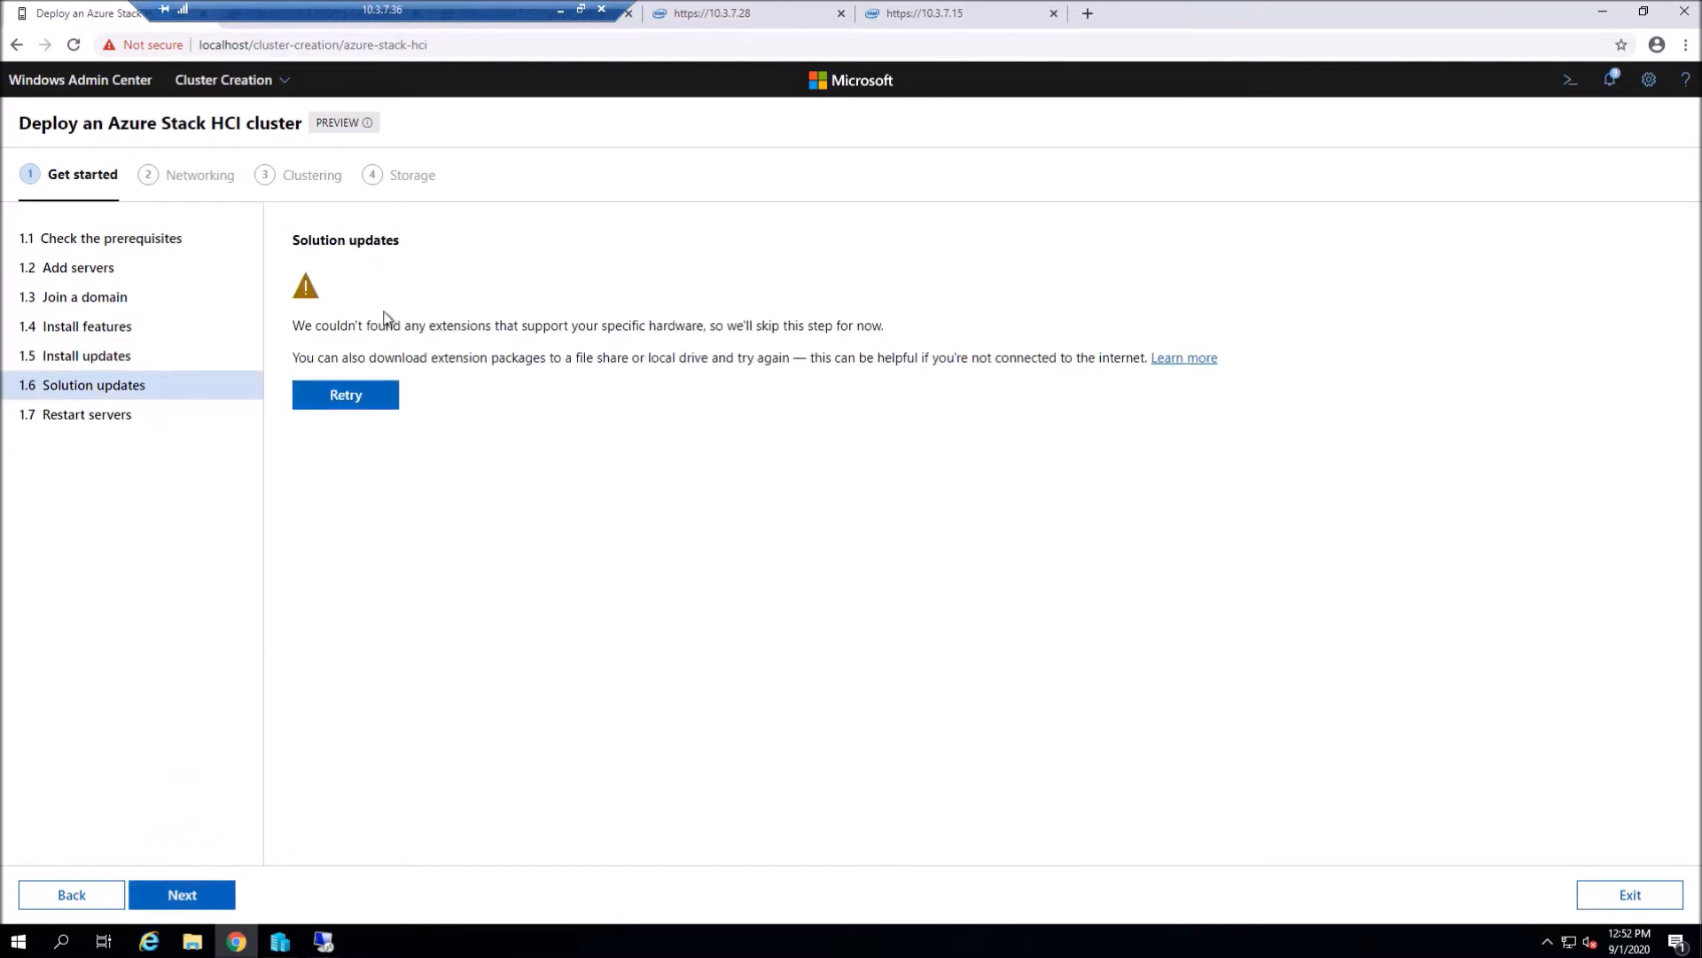
left_click(187, 900)
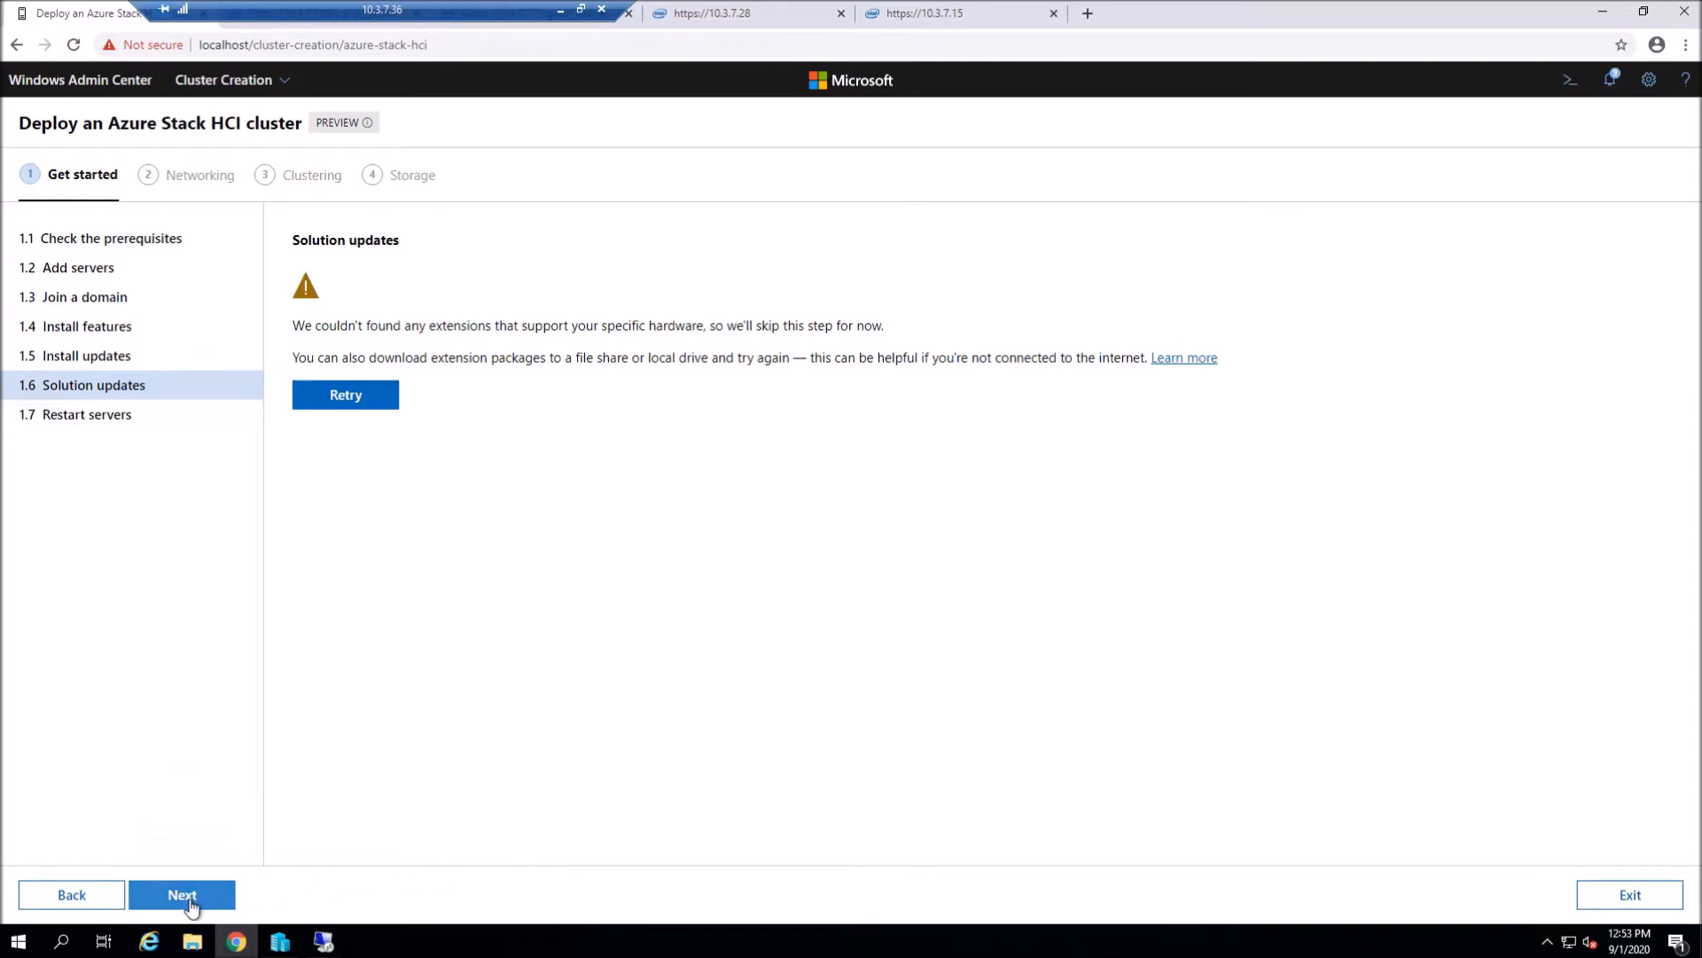
left_click(188, 903)
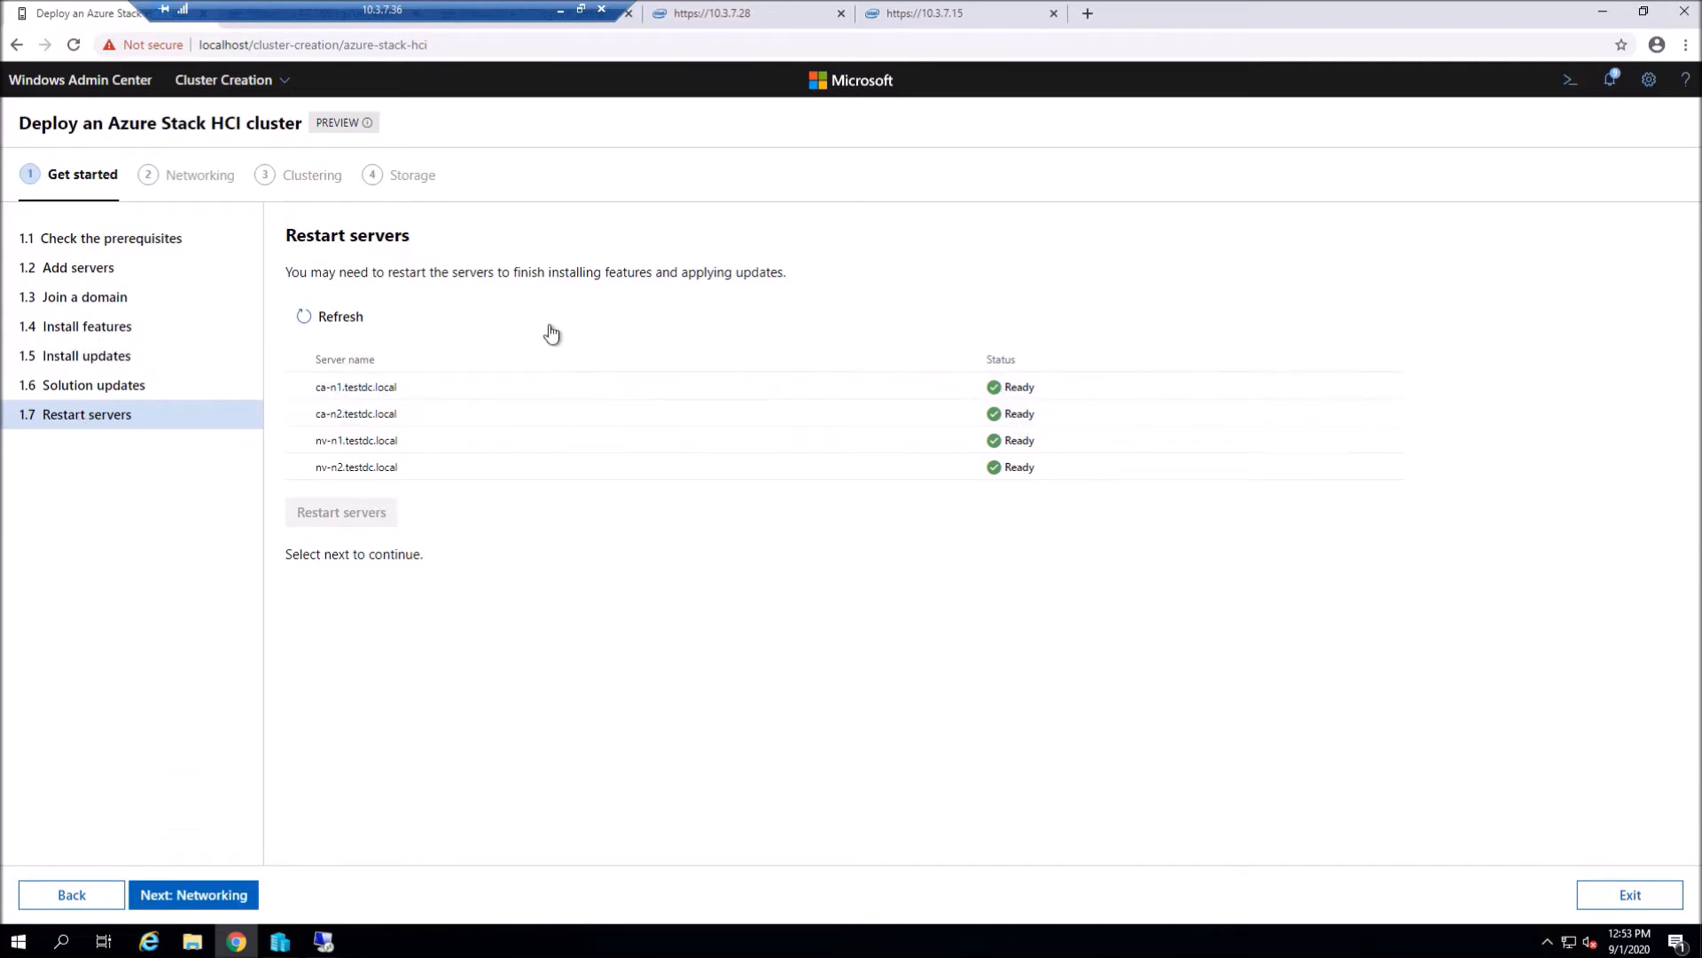
left_click(206, 897)
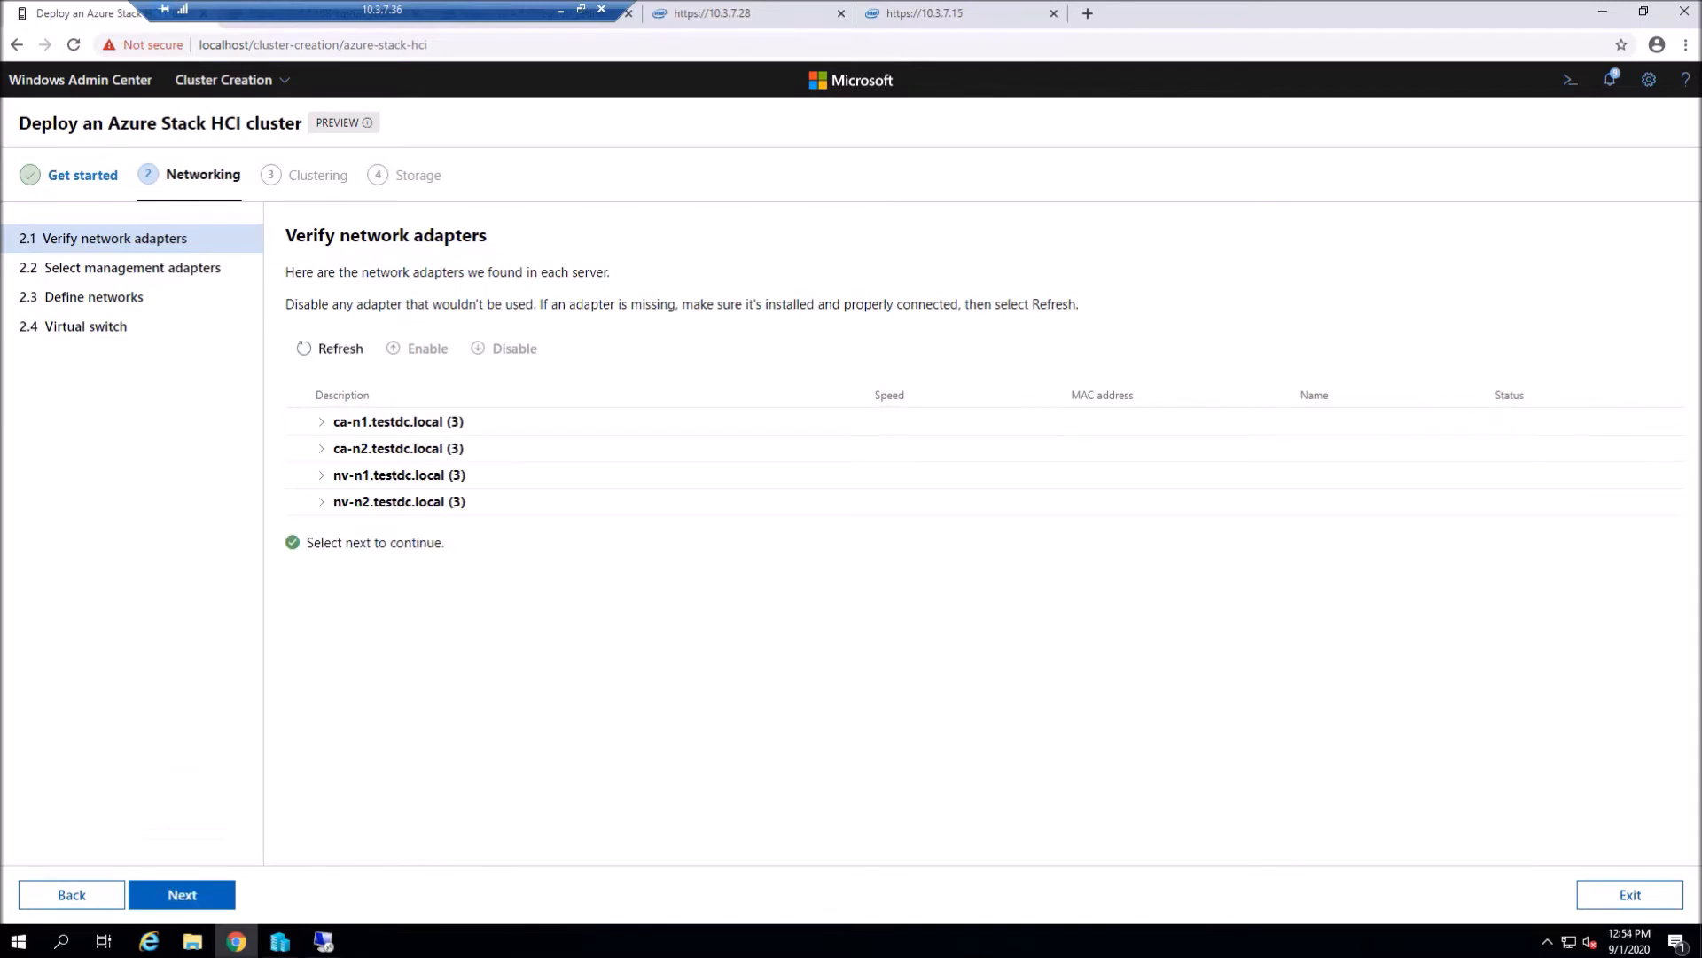
- Review the network adapters found on ca-n1, ca-n2, nv-n1 and nv-n2
left_click(321, 427)
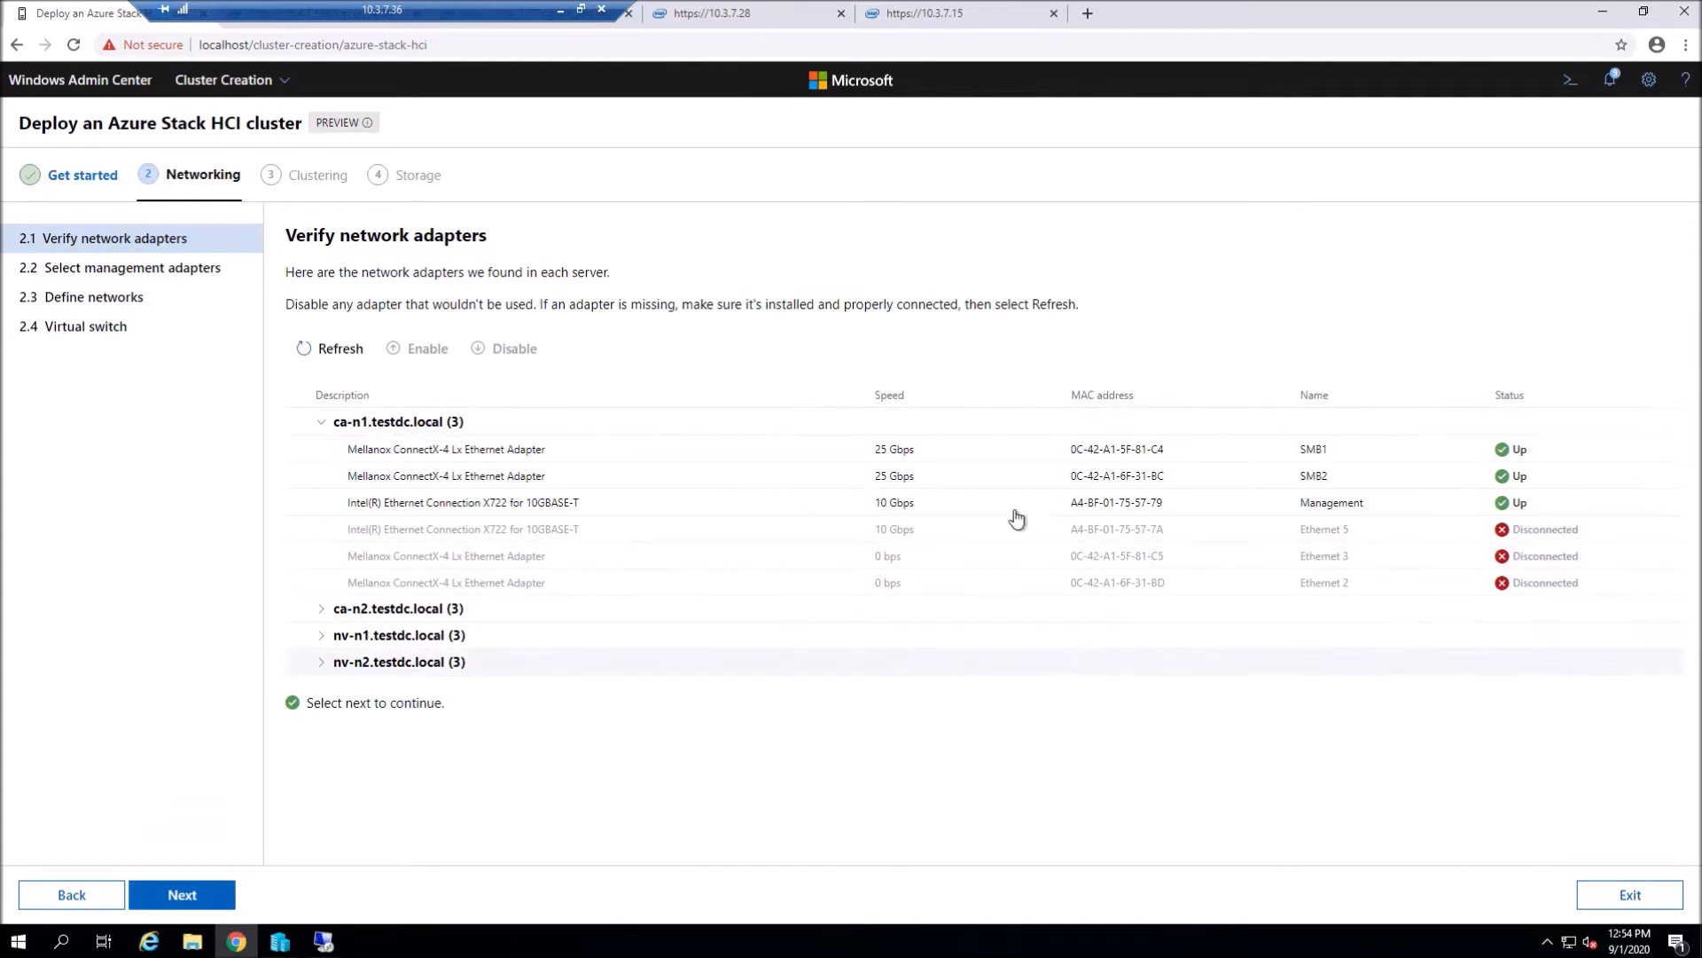
left_click(320, 609)
scroll(318, 678, "down", 1)
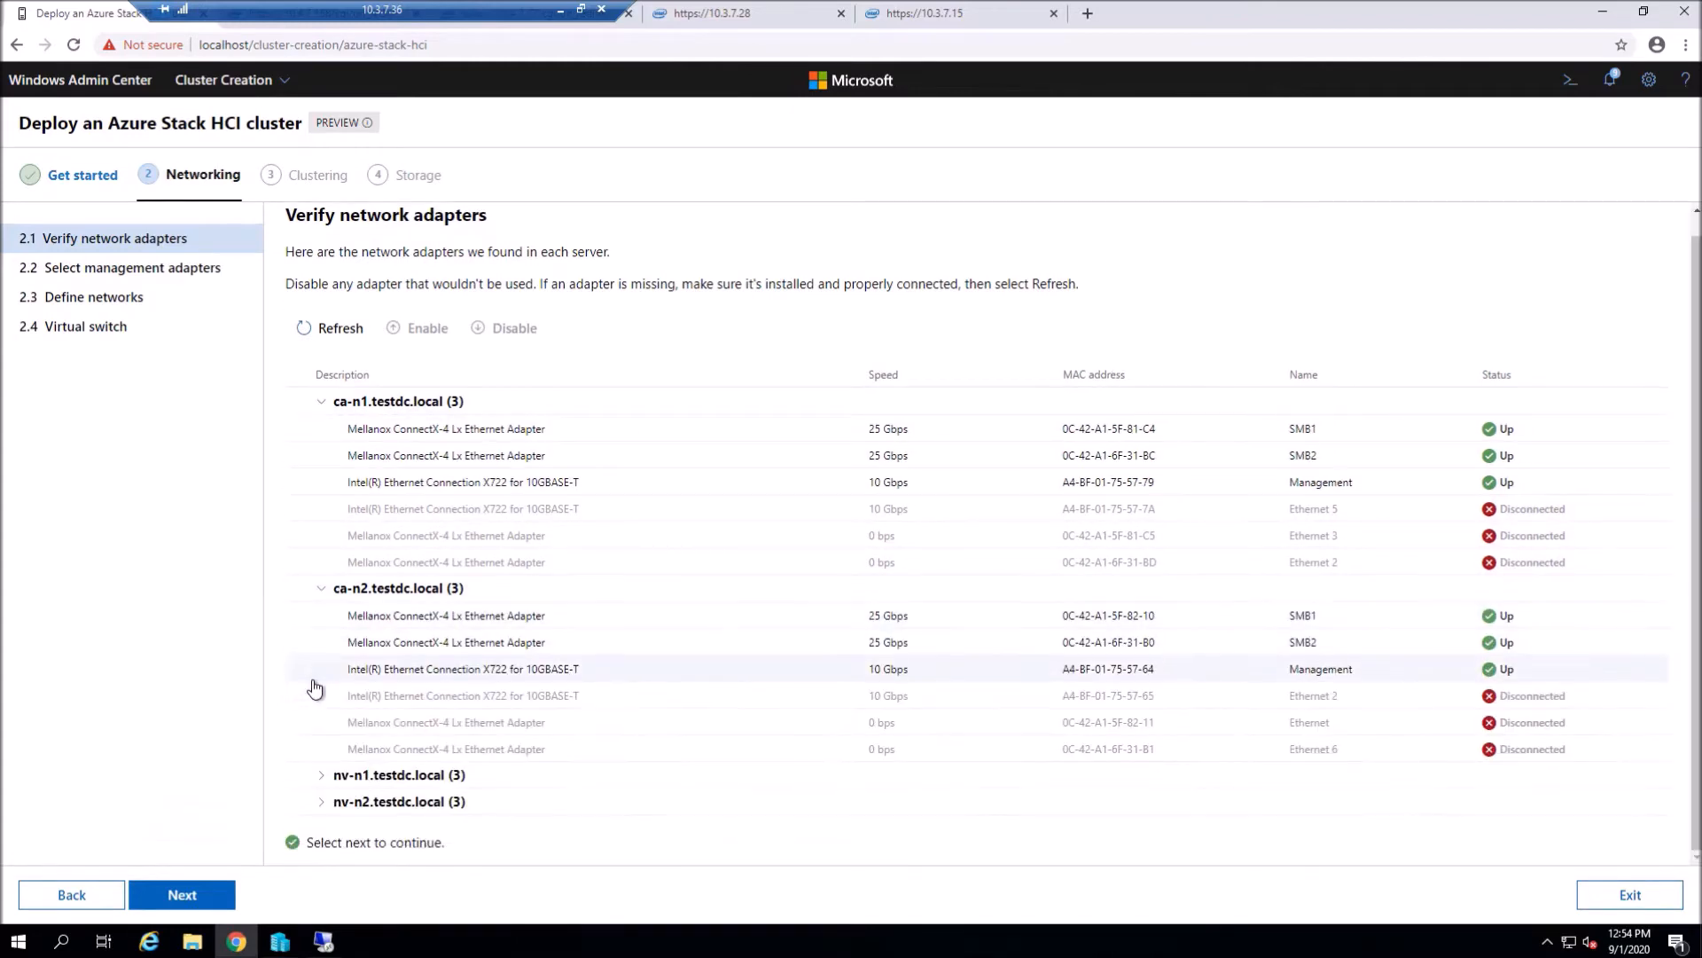
left_click(324, 777)
scroll(328, 786, "down", 3)
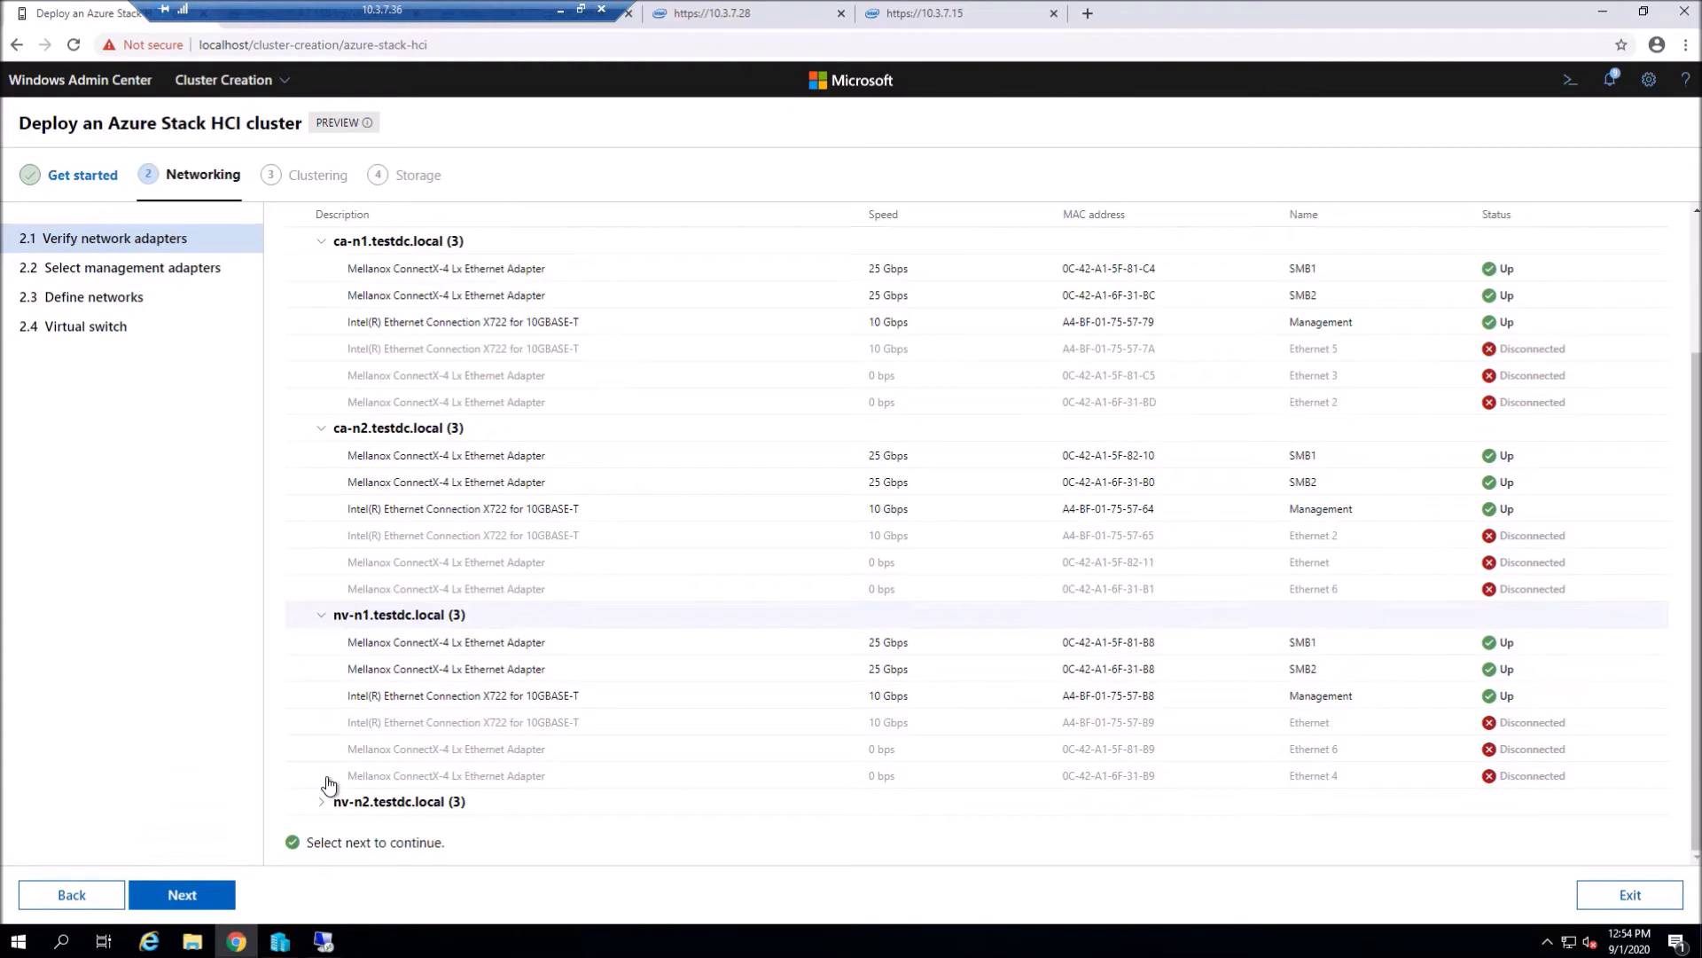
left_click(321, 809)
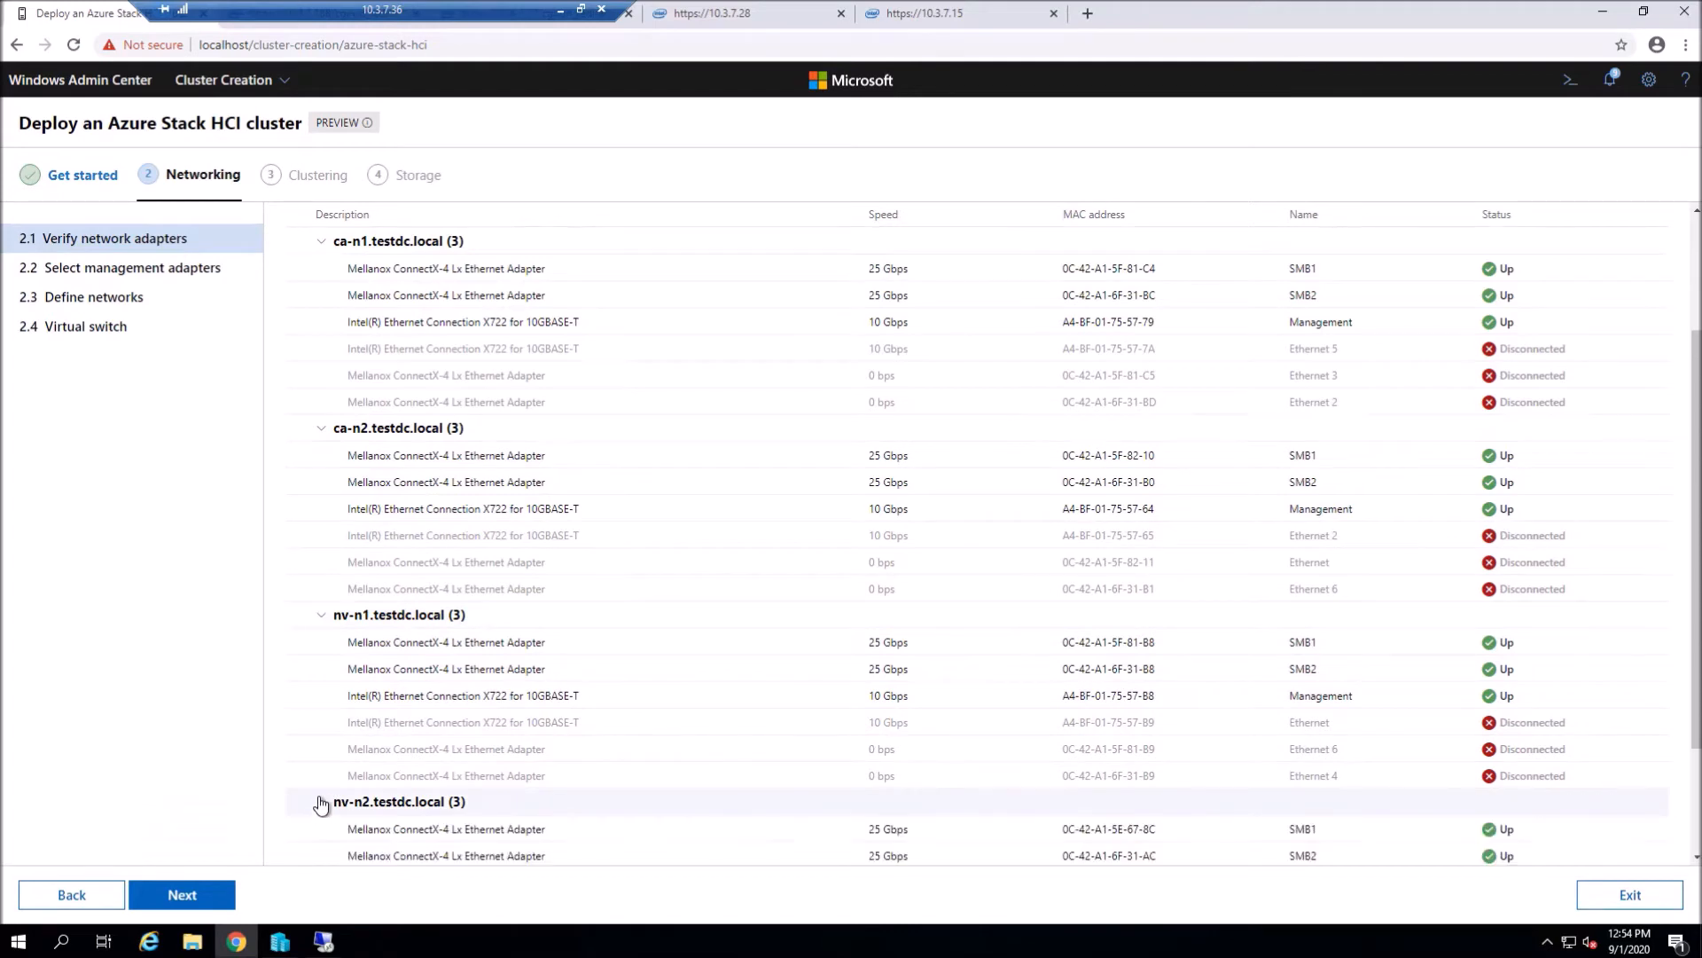
scroll(323, 803, "down", 3)
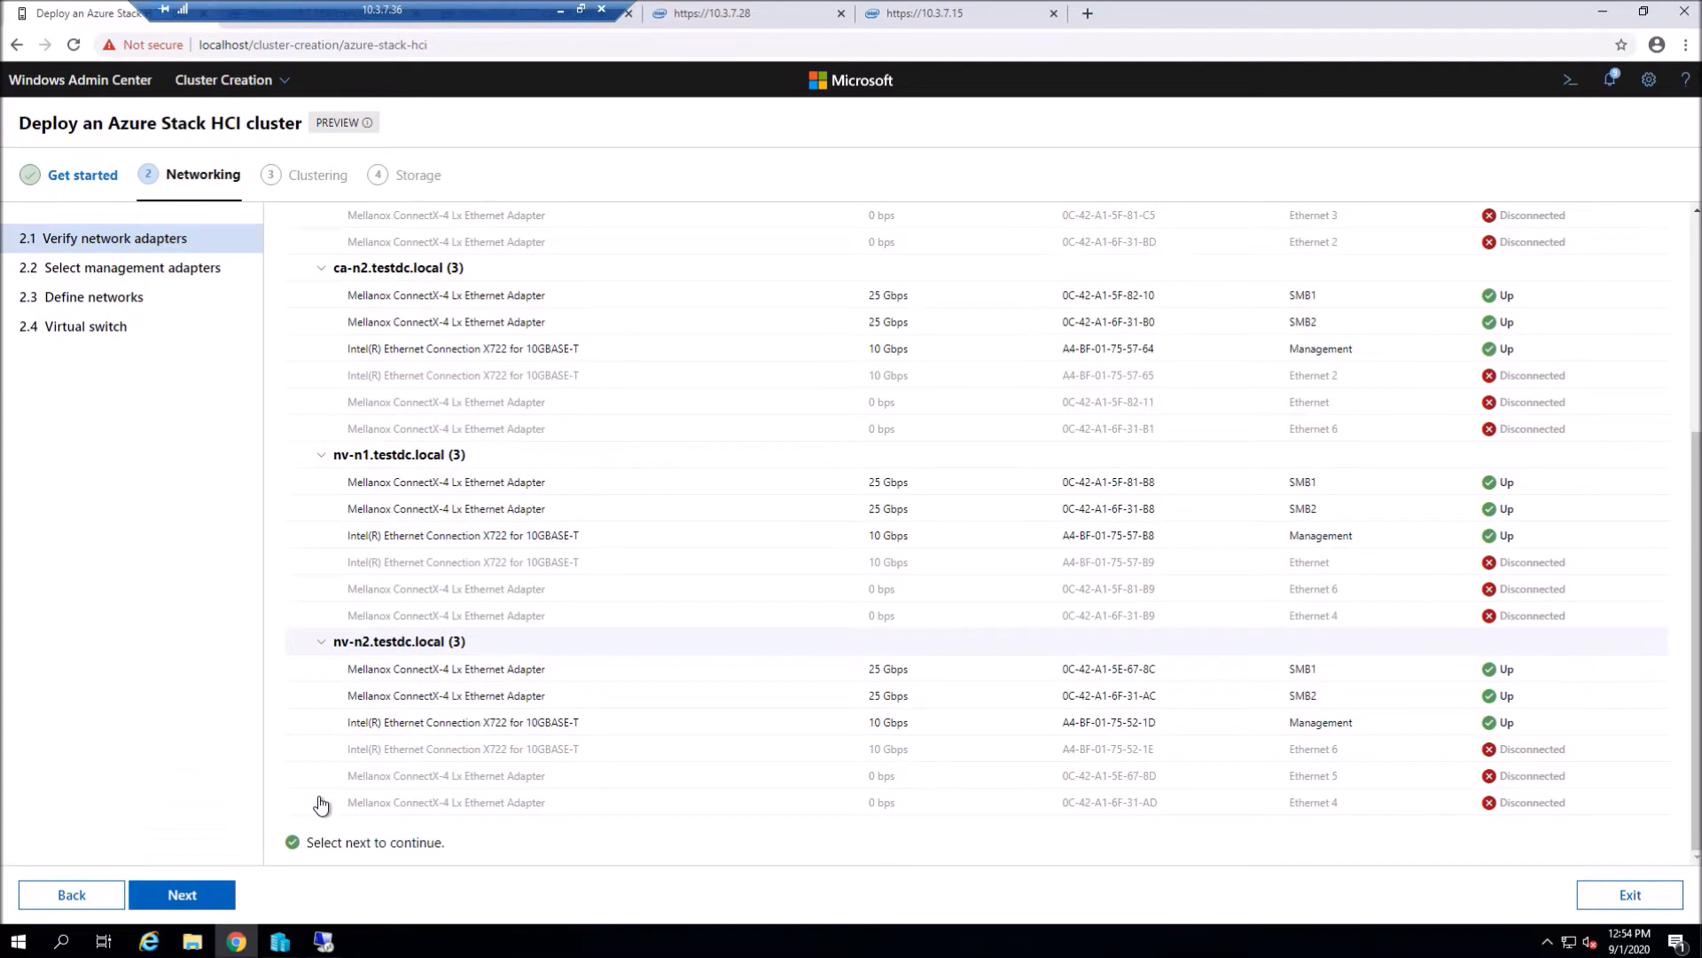
left_click(184, 898)
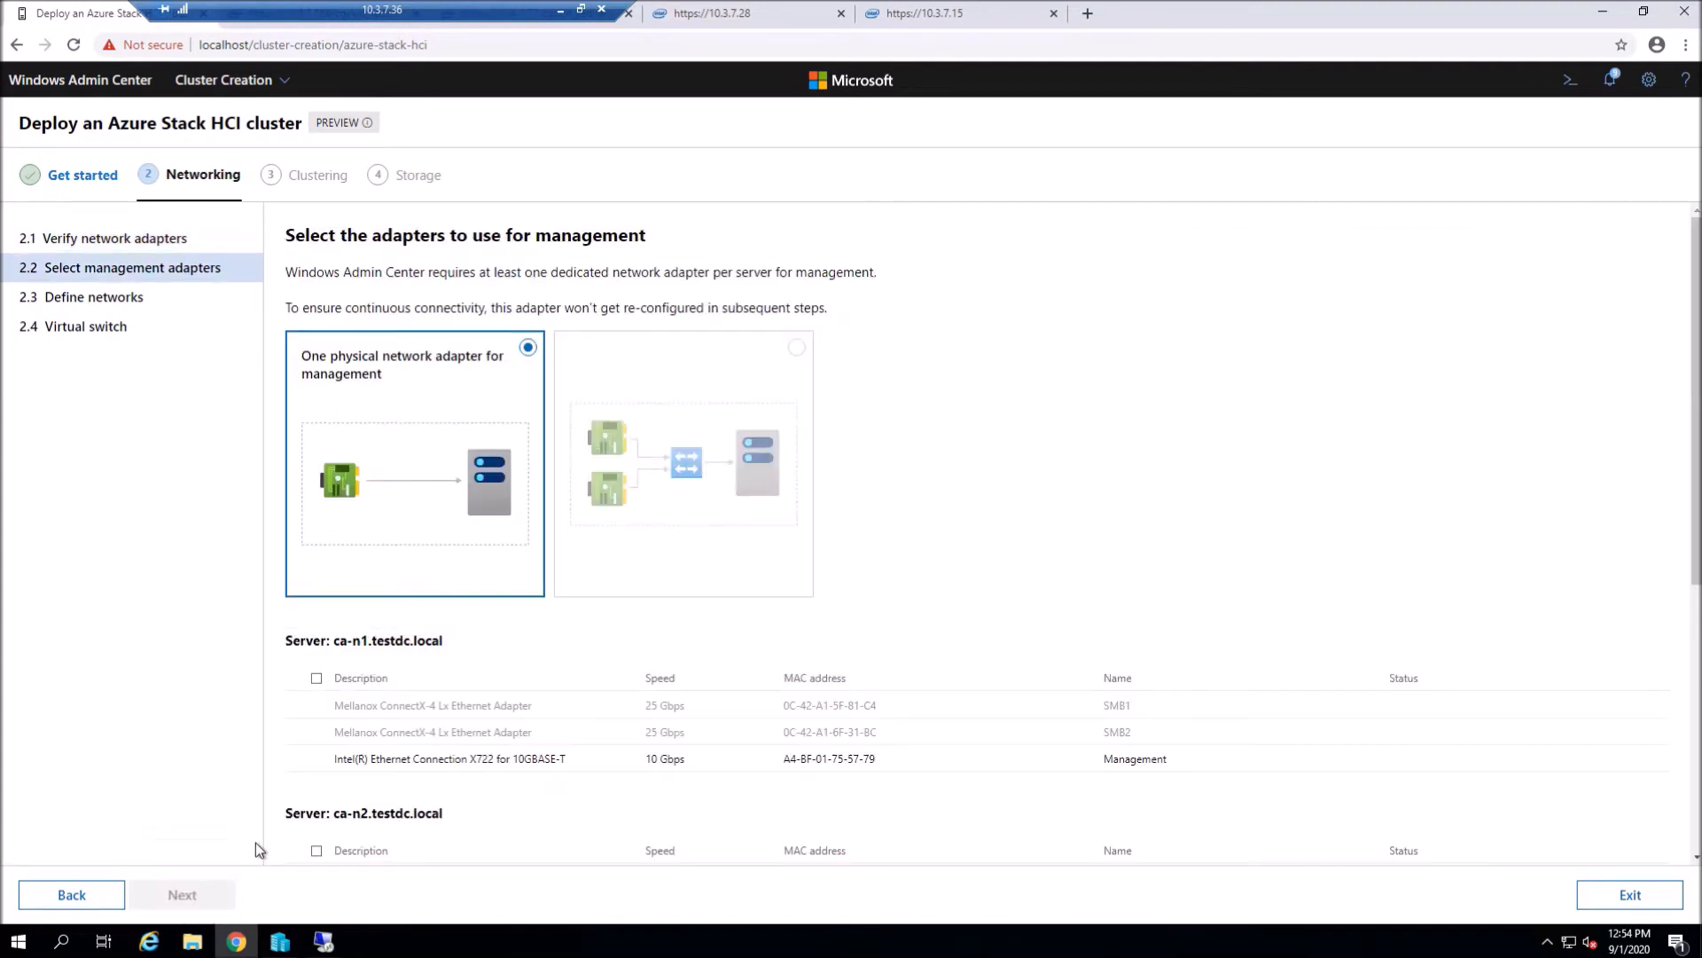
- Choose each server's Intel X722 adapter for management, apply and test it, then continue
scroll(381, 567, "down", 2)
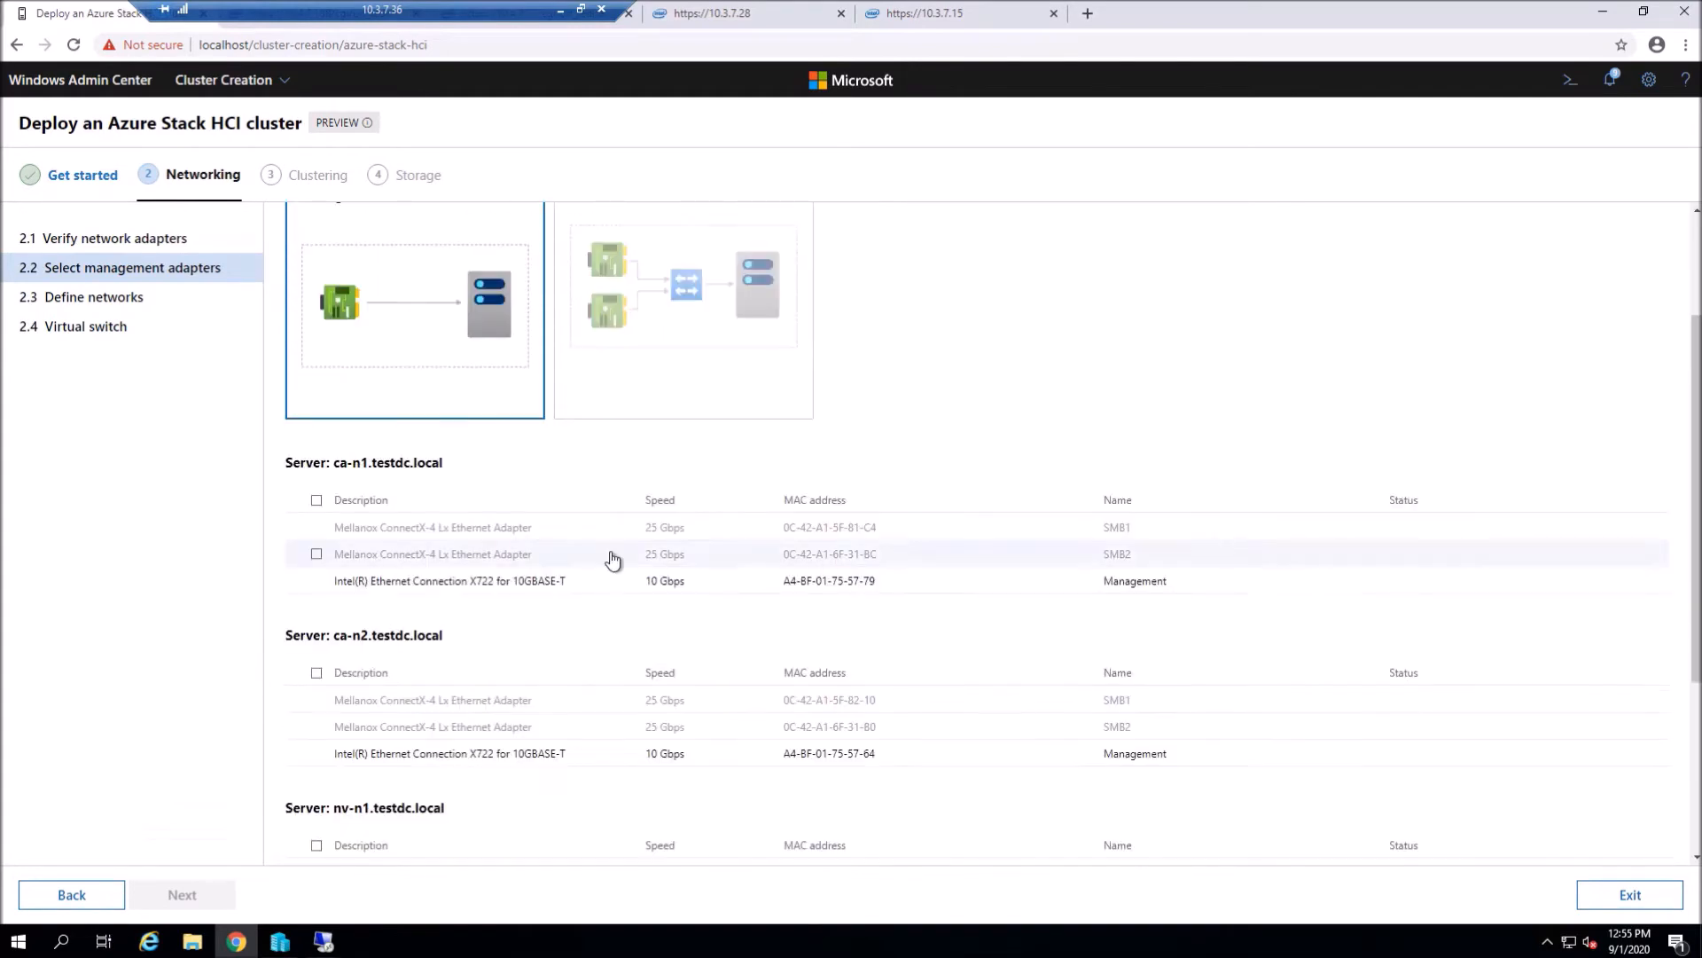
left_click(317, 582)
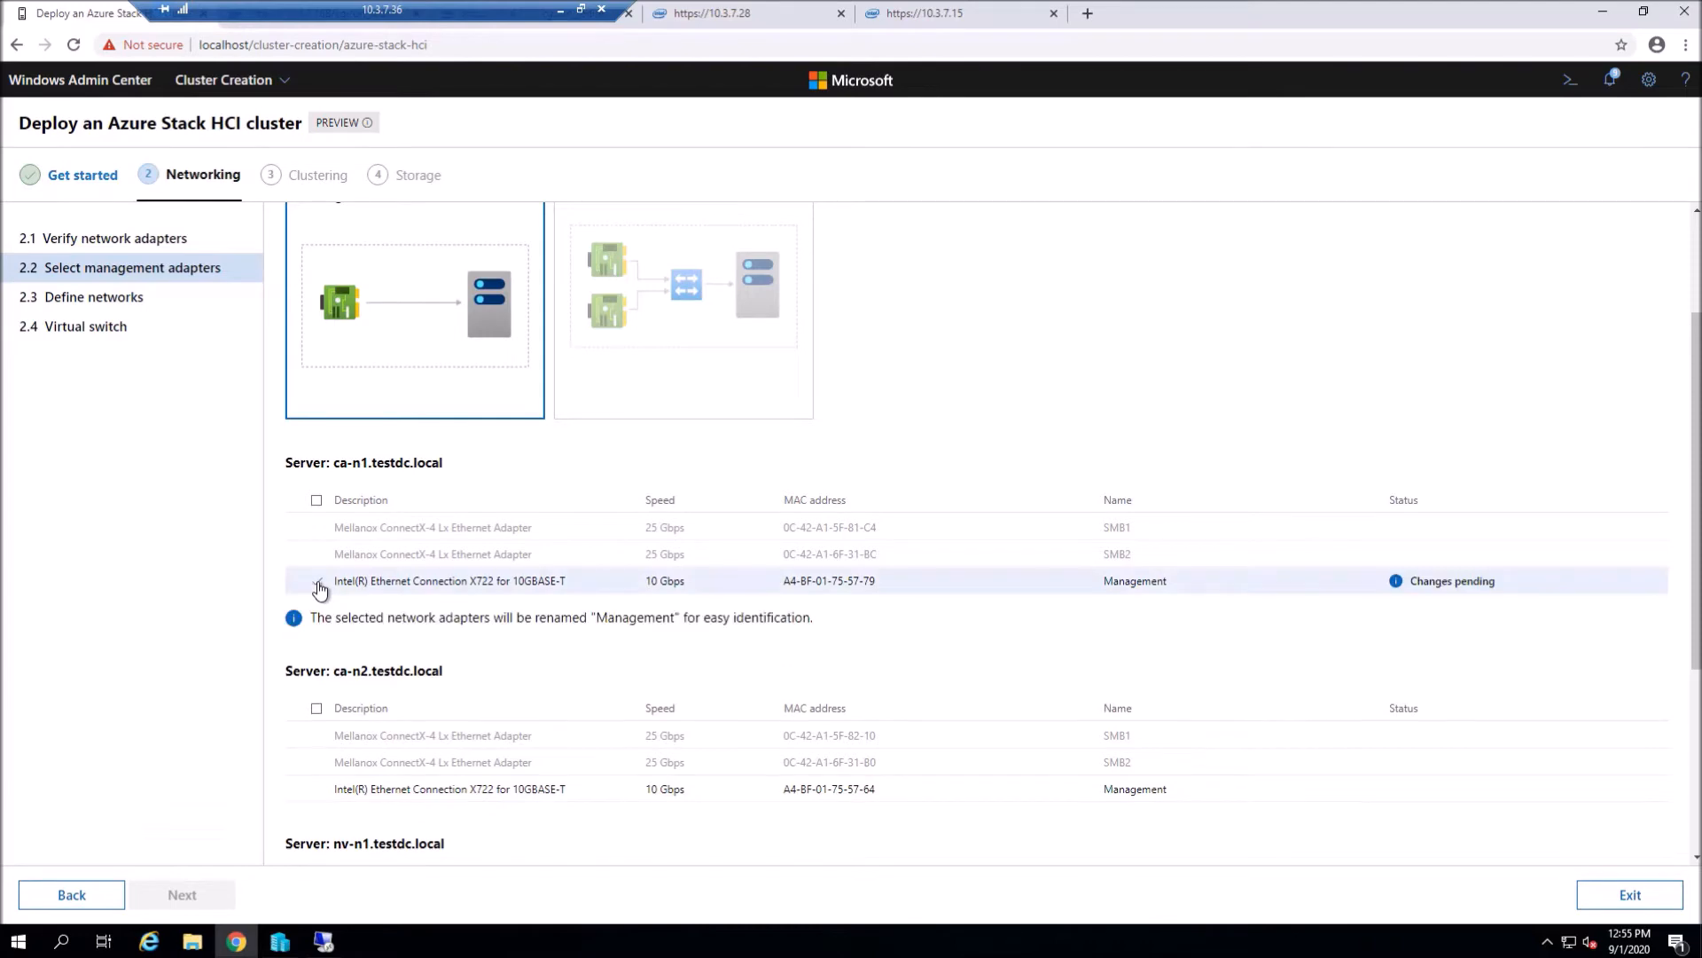
left_click(316, 790)
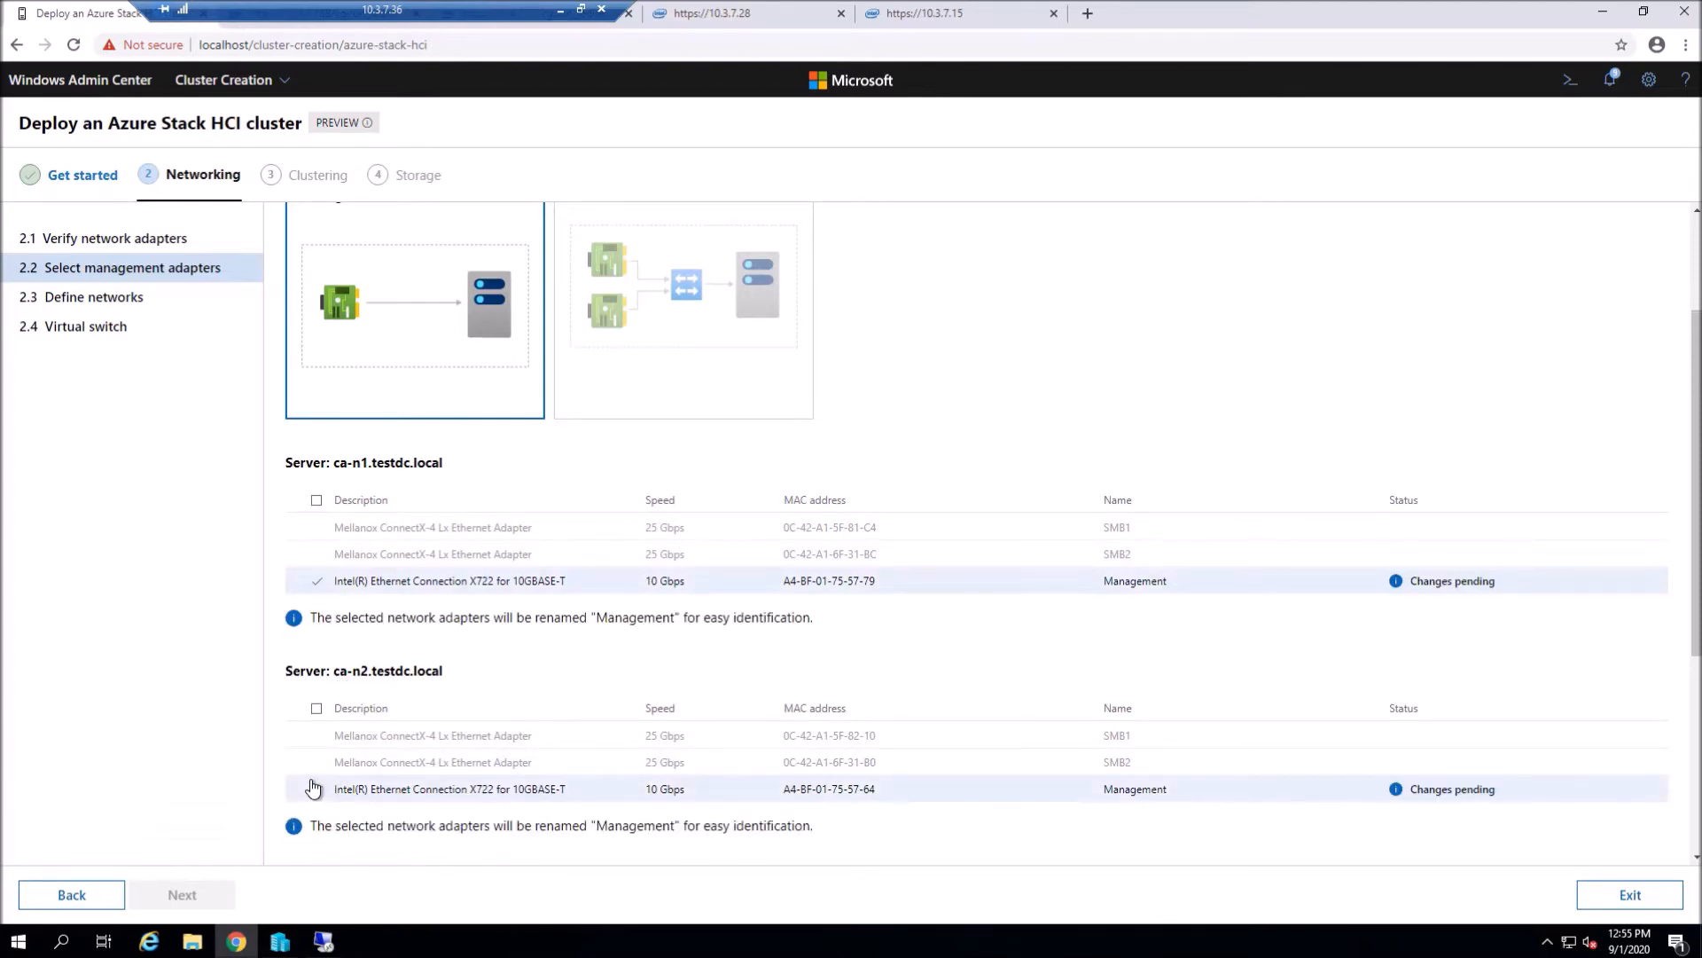
scroll(318, 794, "down", 3)
left_click(316, 730)
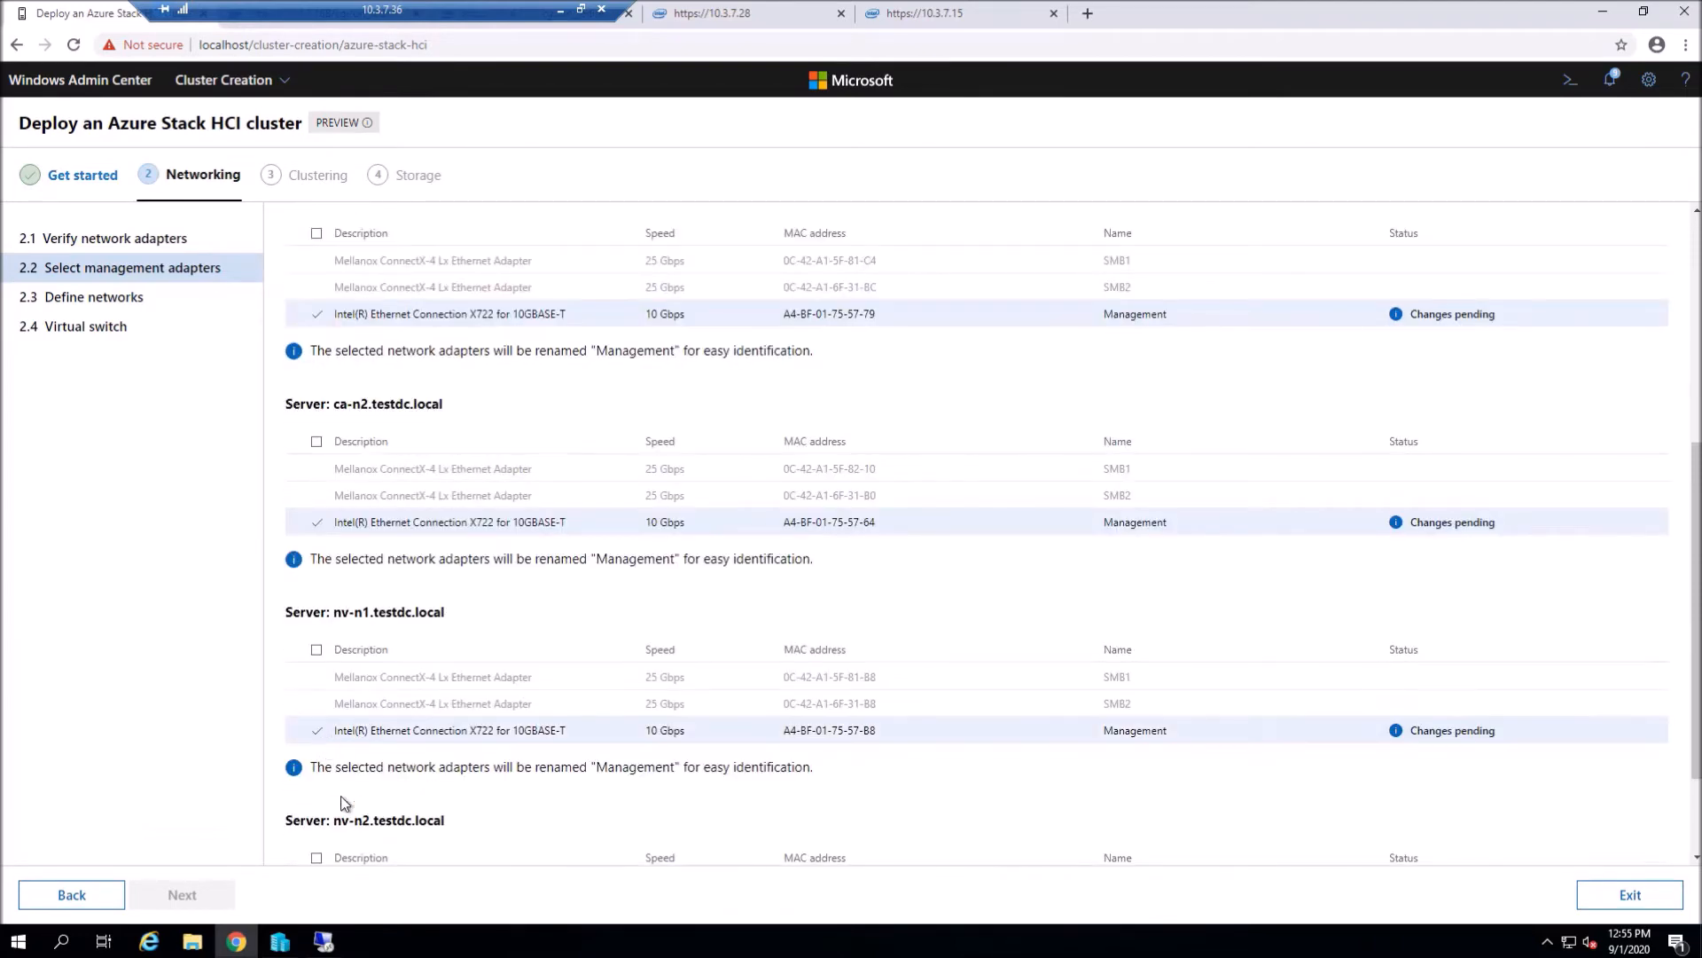
scroll(334, 798, "down", 2)
left_click(316, 800)
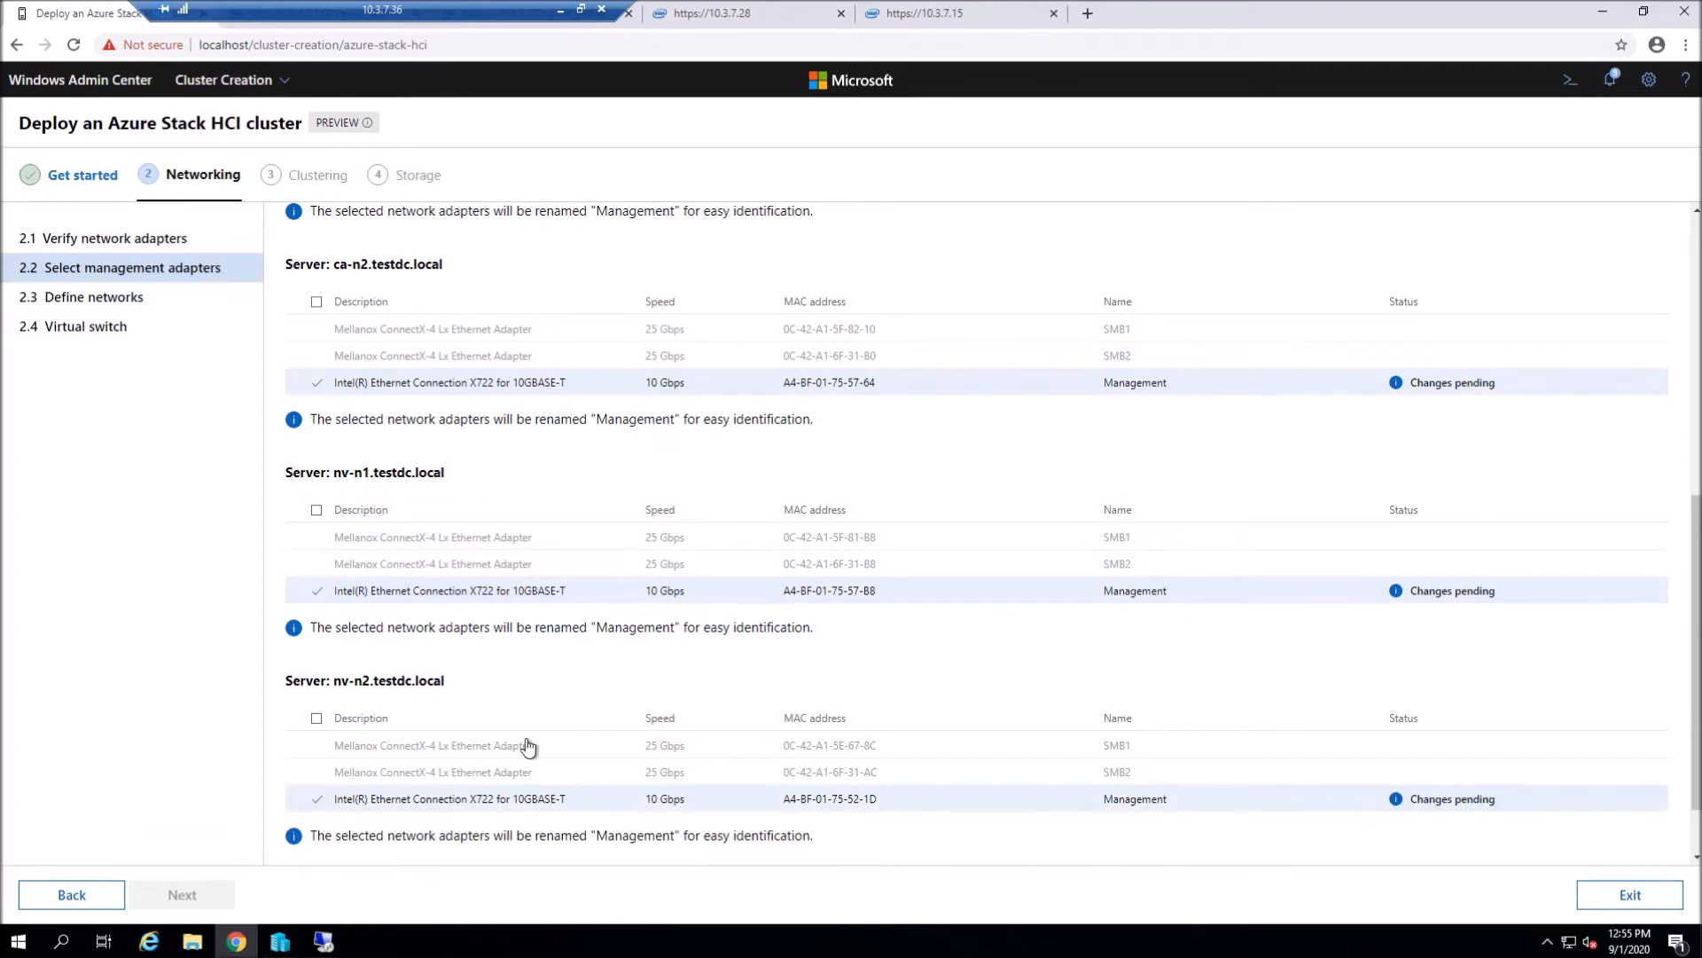
scroll(328, 798, "down", 1)
left_click(354, 814)
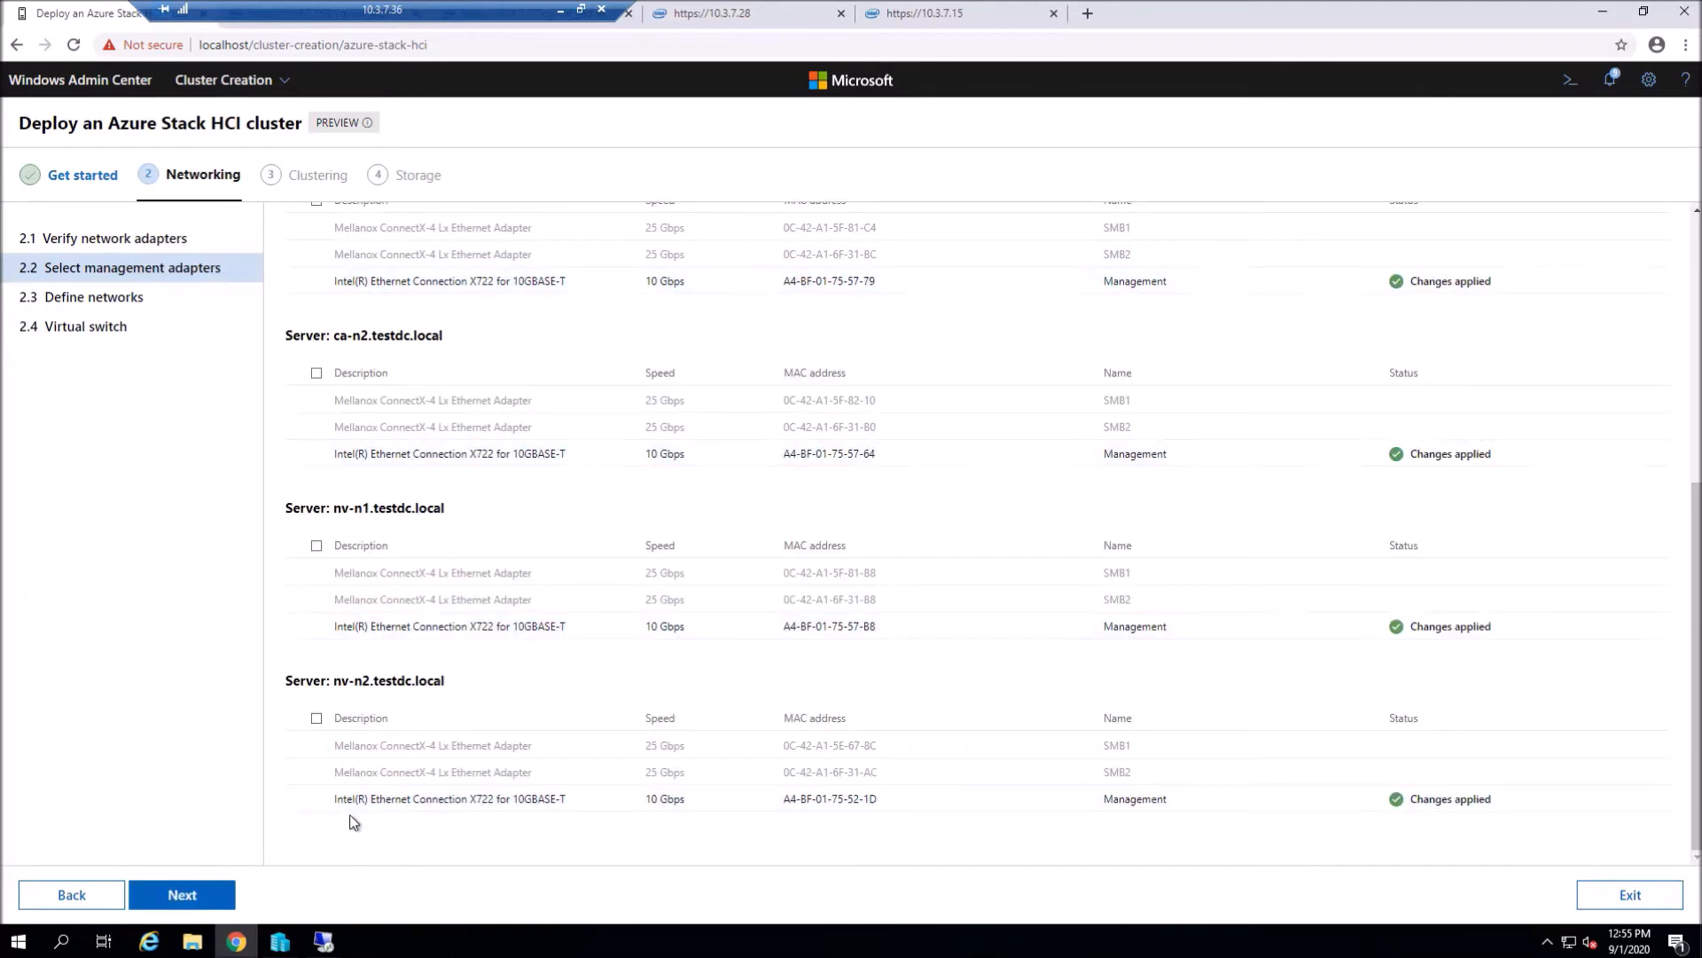
left_click(186, 895)
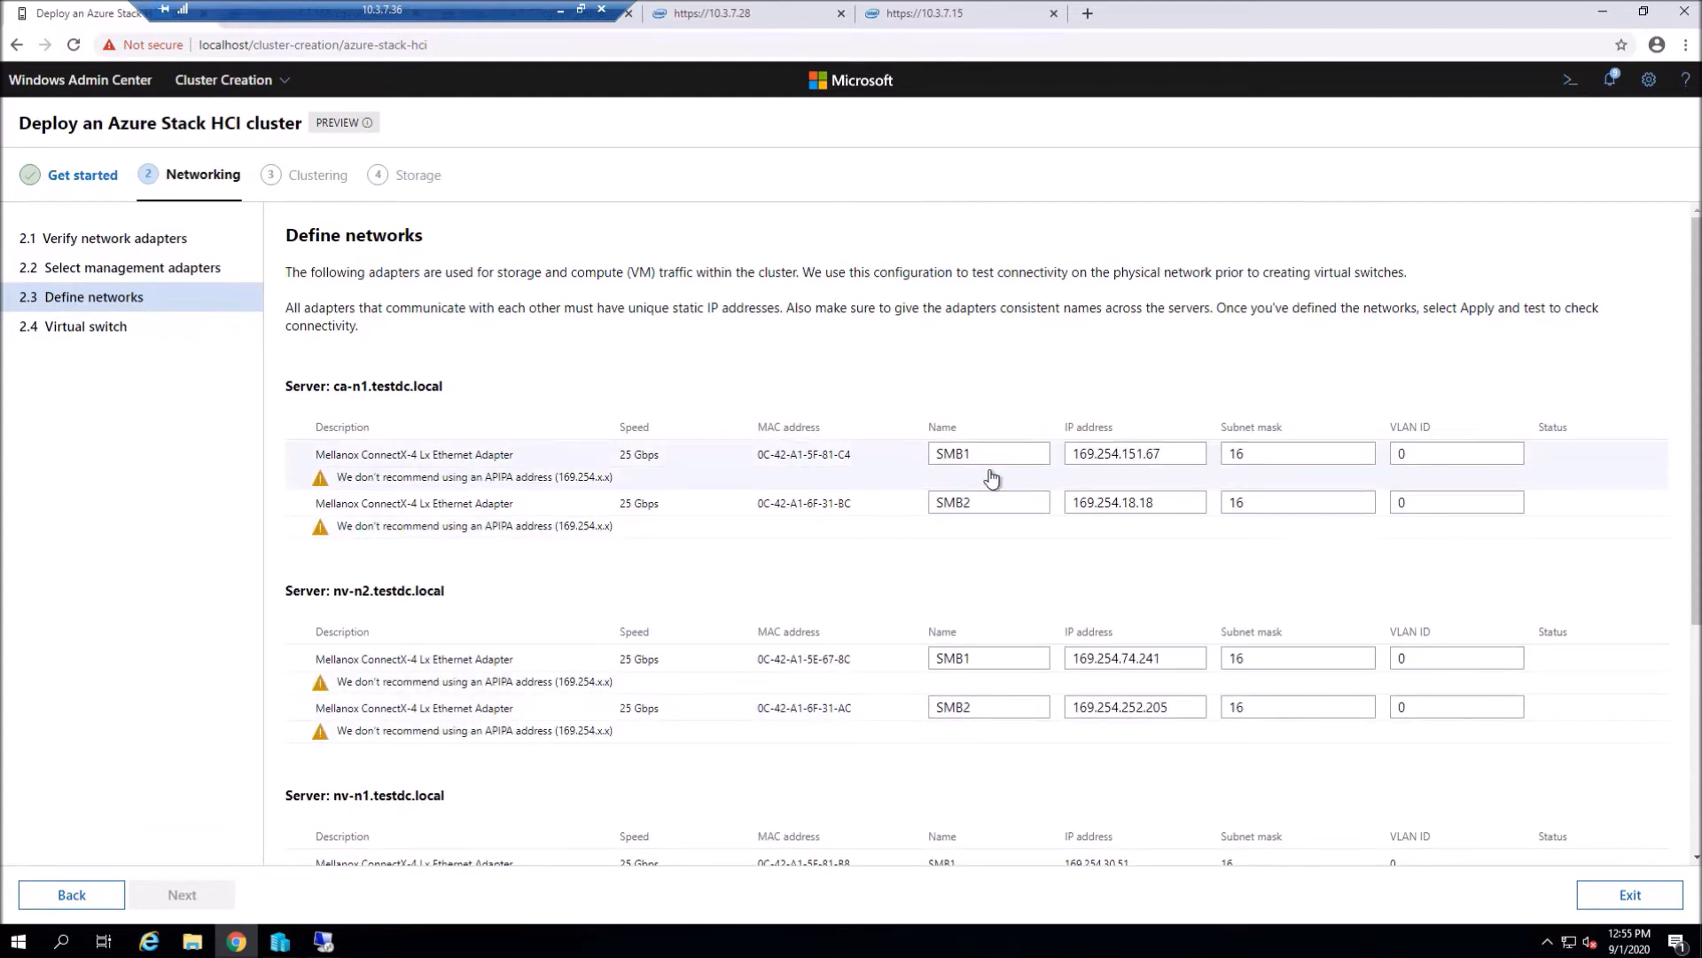
- Give ca-n1 SMB1 192.168.101.11/24 VLAN 8 and SMB2 192.168.102.11/24 VLAN 9
scroll(991, 479, "down", 1)
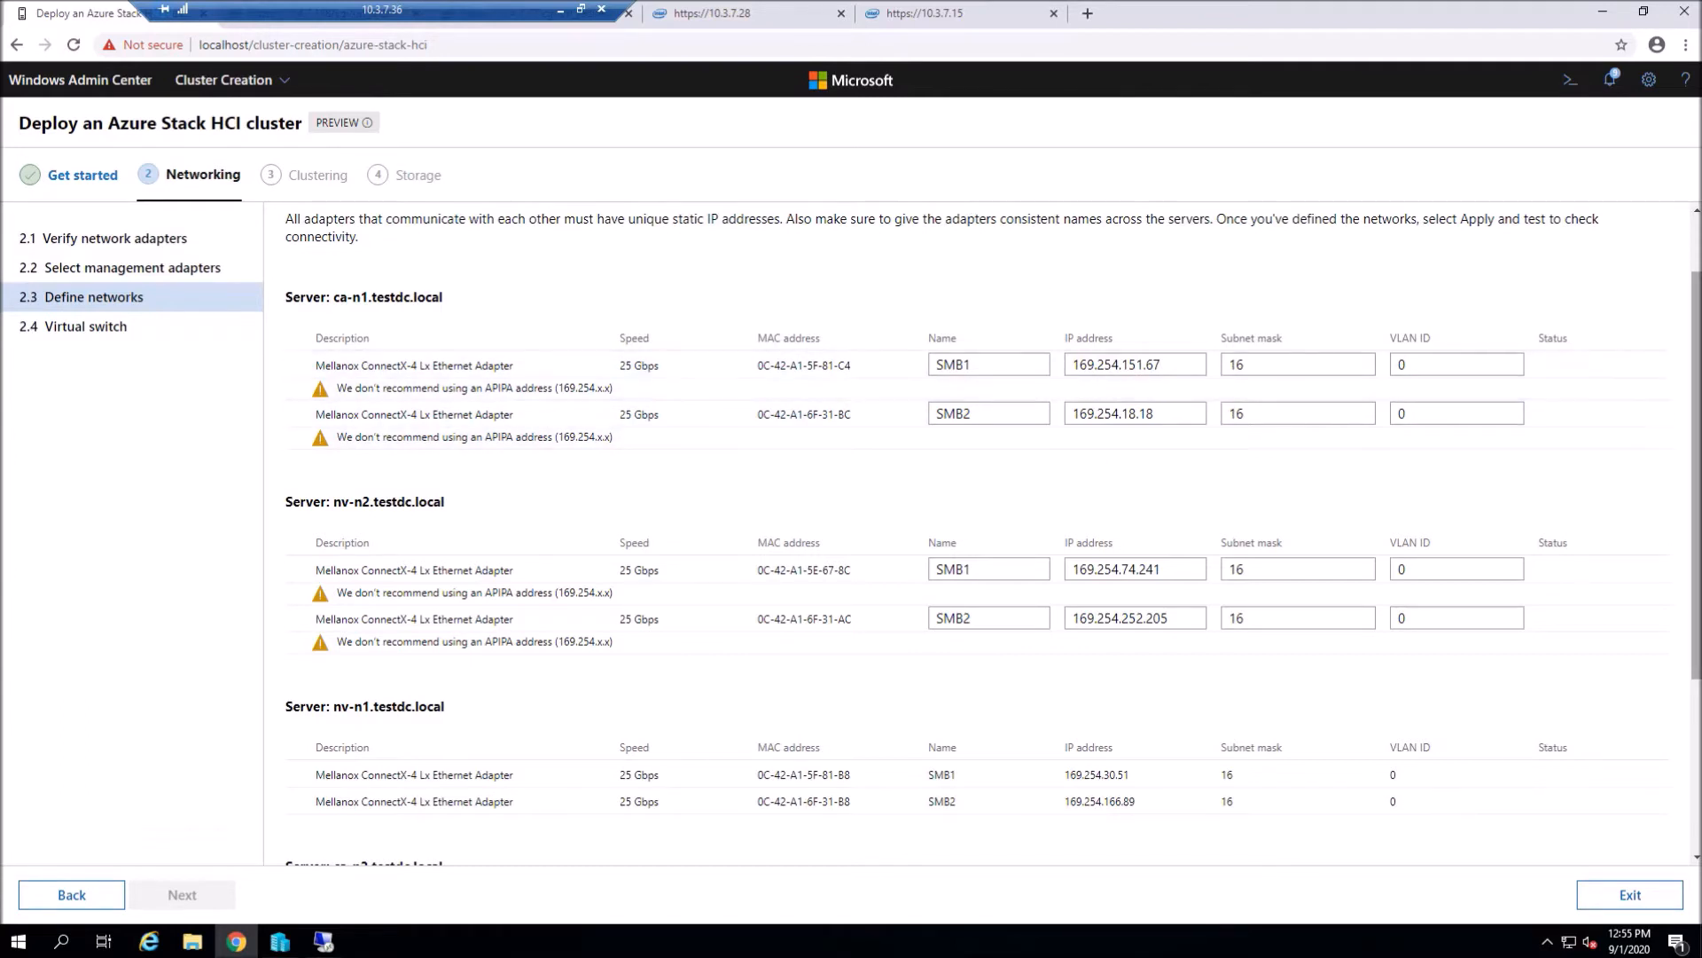
left_click(1169, 369)
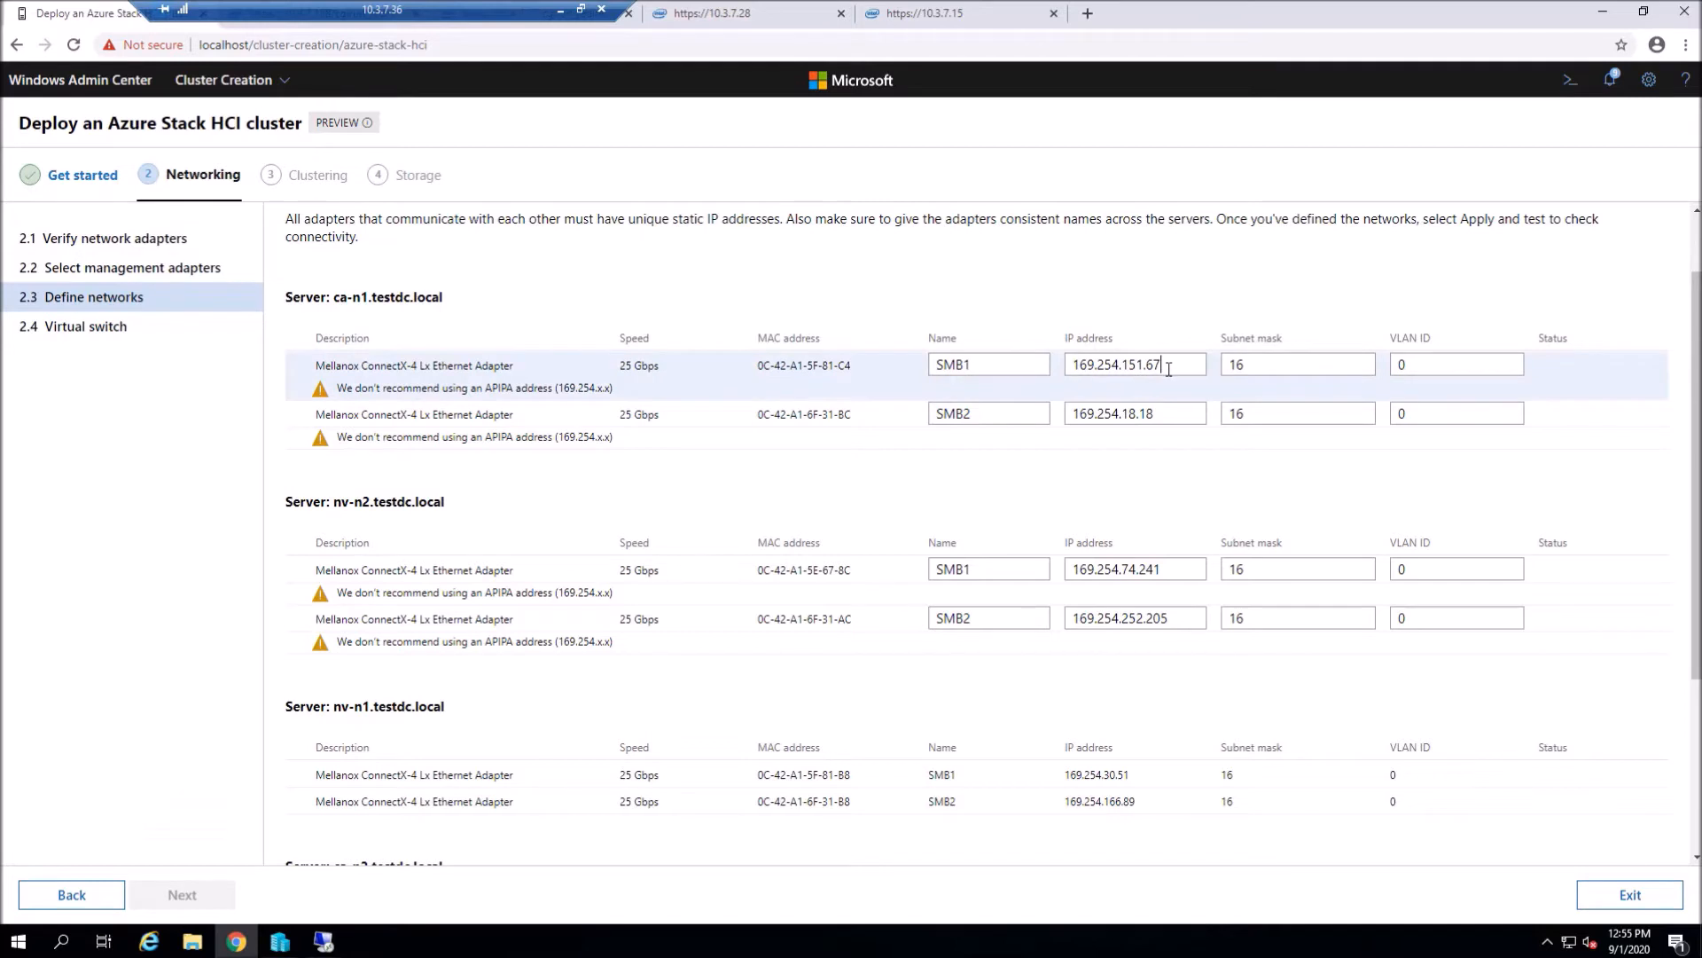
key("BackSpace")
key("BackSpace")
key("BackSpace")
key("BackSpace")
key("BackSpace")
key("BackSpace")
key("BackSpace")
key("BackSpace")
key("BackSpace")
key("BackSpace")
key("BackSpace")
key("BackSpace")
key("BackSpace")
key("BackSpace")
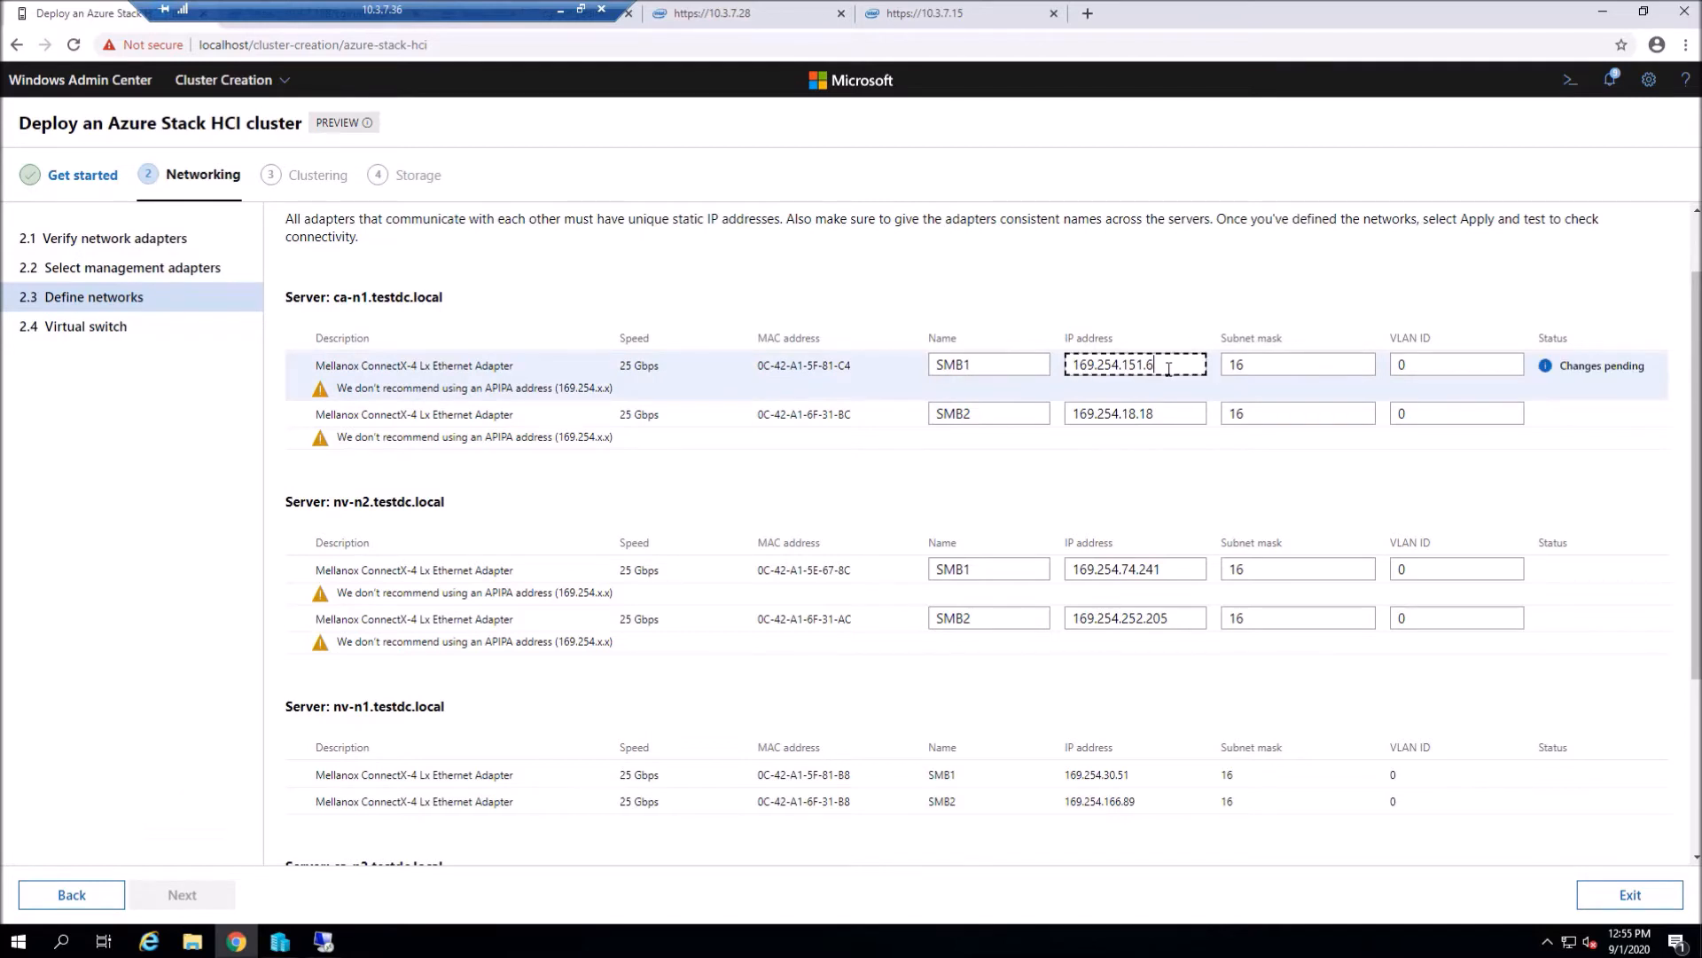
type("192.1")
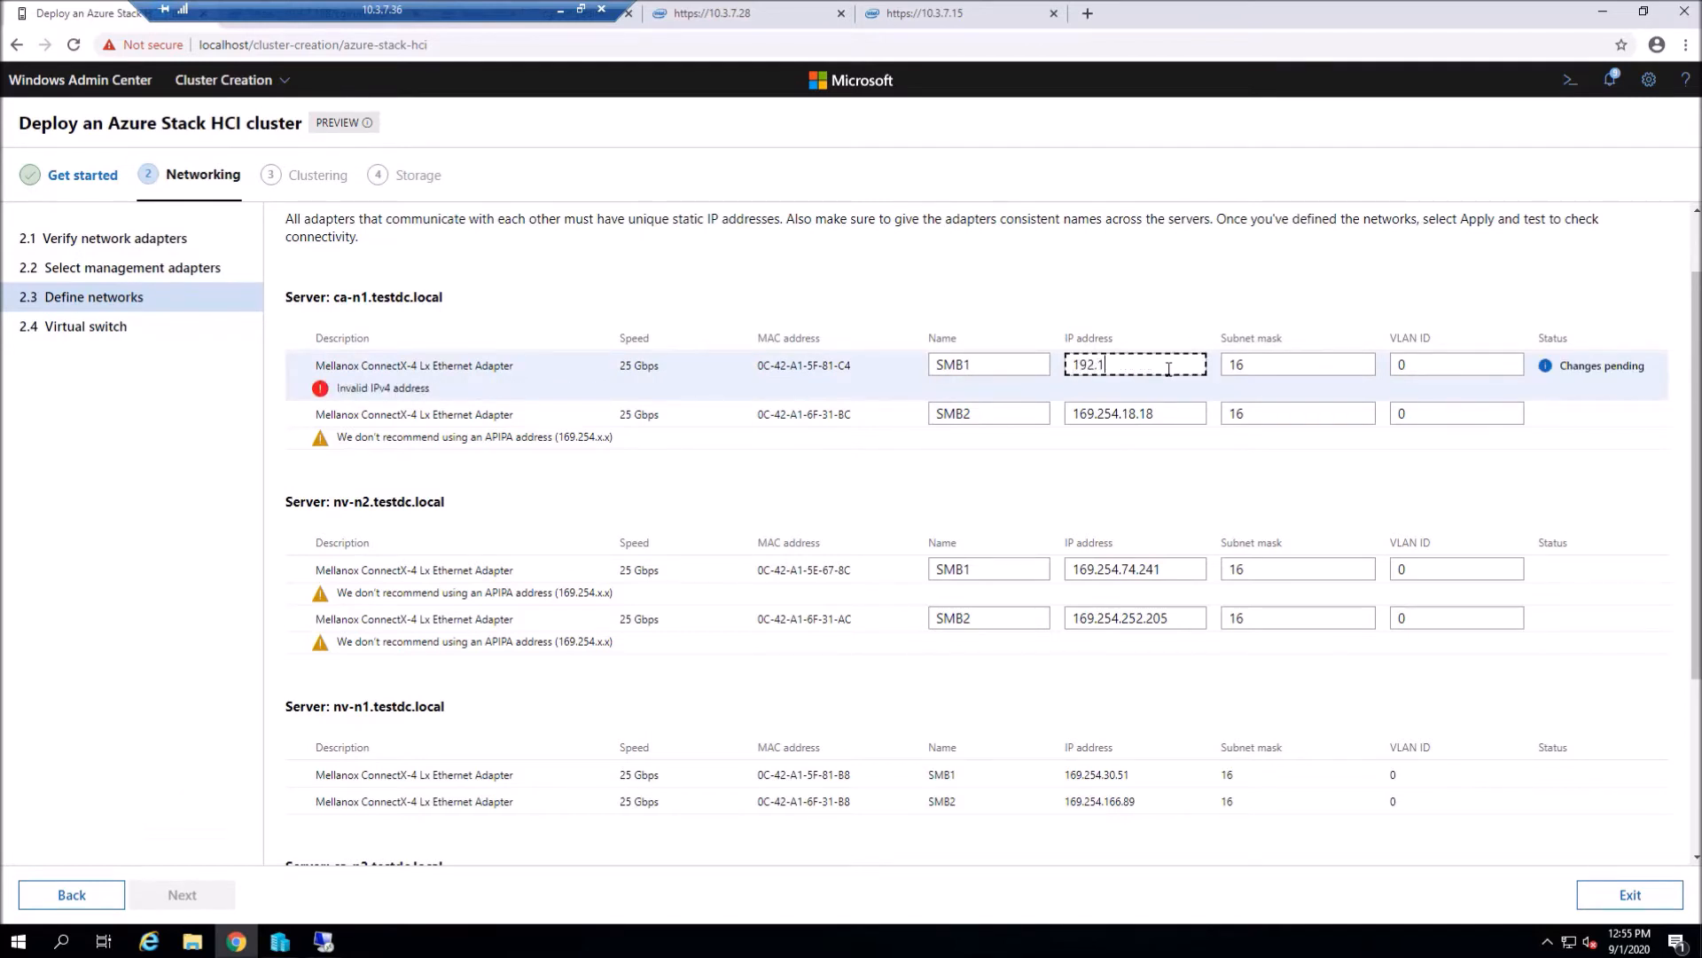
type("68.101.11")
key("Tab")
key("BackSpace")
key("BackSpace")
type("24")
key("Tab")
key("BackSpace")
type("8")
key("Tab")
left_click(1182, 385)
key("BackSpace")
key("BackSpace")
key("BackSpace")
key("BackSpace")
key("BackSpace")
key("BackSpace")
key("BackSpace")
key("BackSpace")
key("BackSpace")
key("BackSpace")
key("BackSpace")
key("BackSpace")
type("92.1")
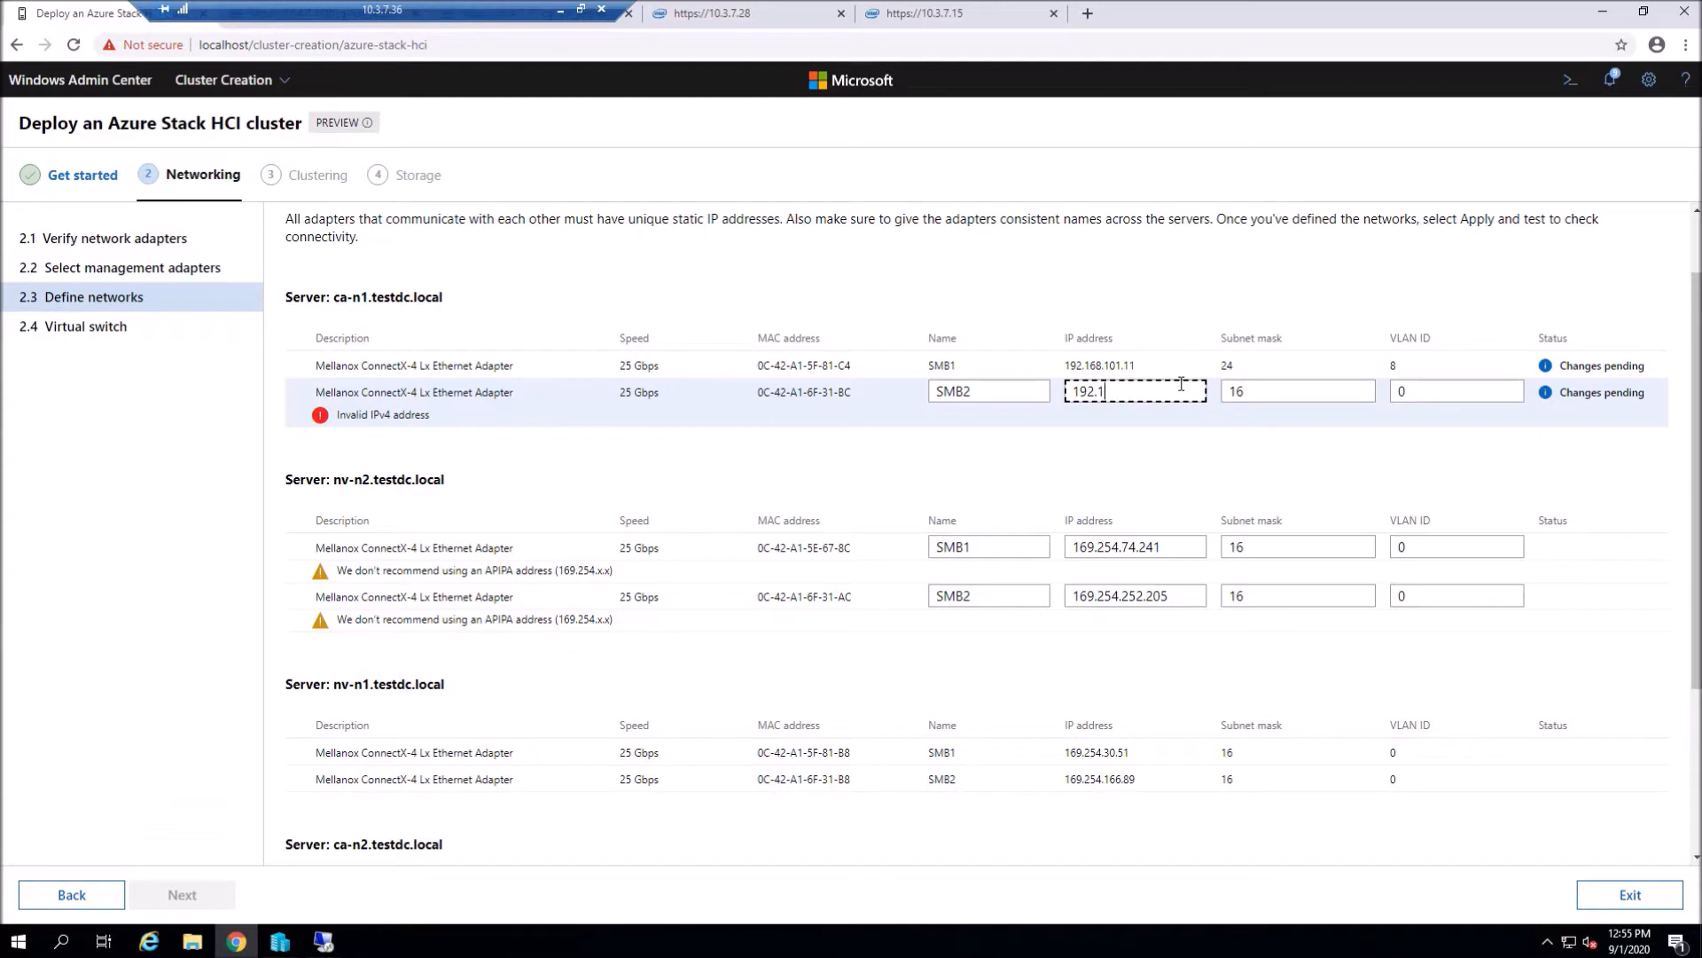
type("68.102.11")
key("Tab")
key("BackSpace")
key("BackSpace")
type("24")
key("Tab")
- Give nv-n2 SMB1 192.168.103.14/24 VLAN 10 and SMB2 192.168.104.14/24 VLAN 11
key("BackSpace")
type("9")
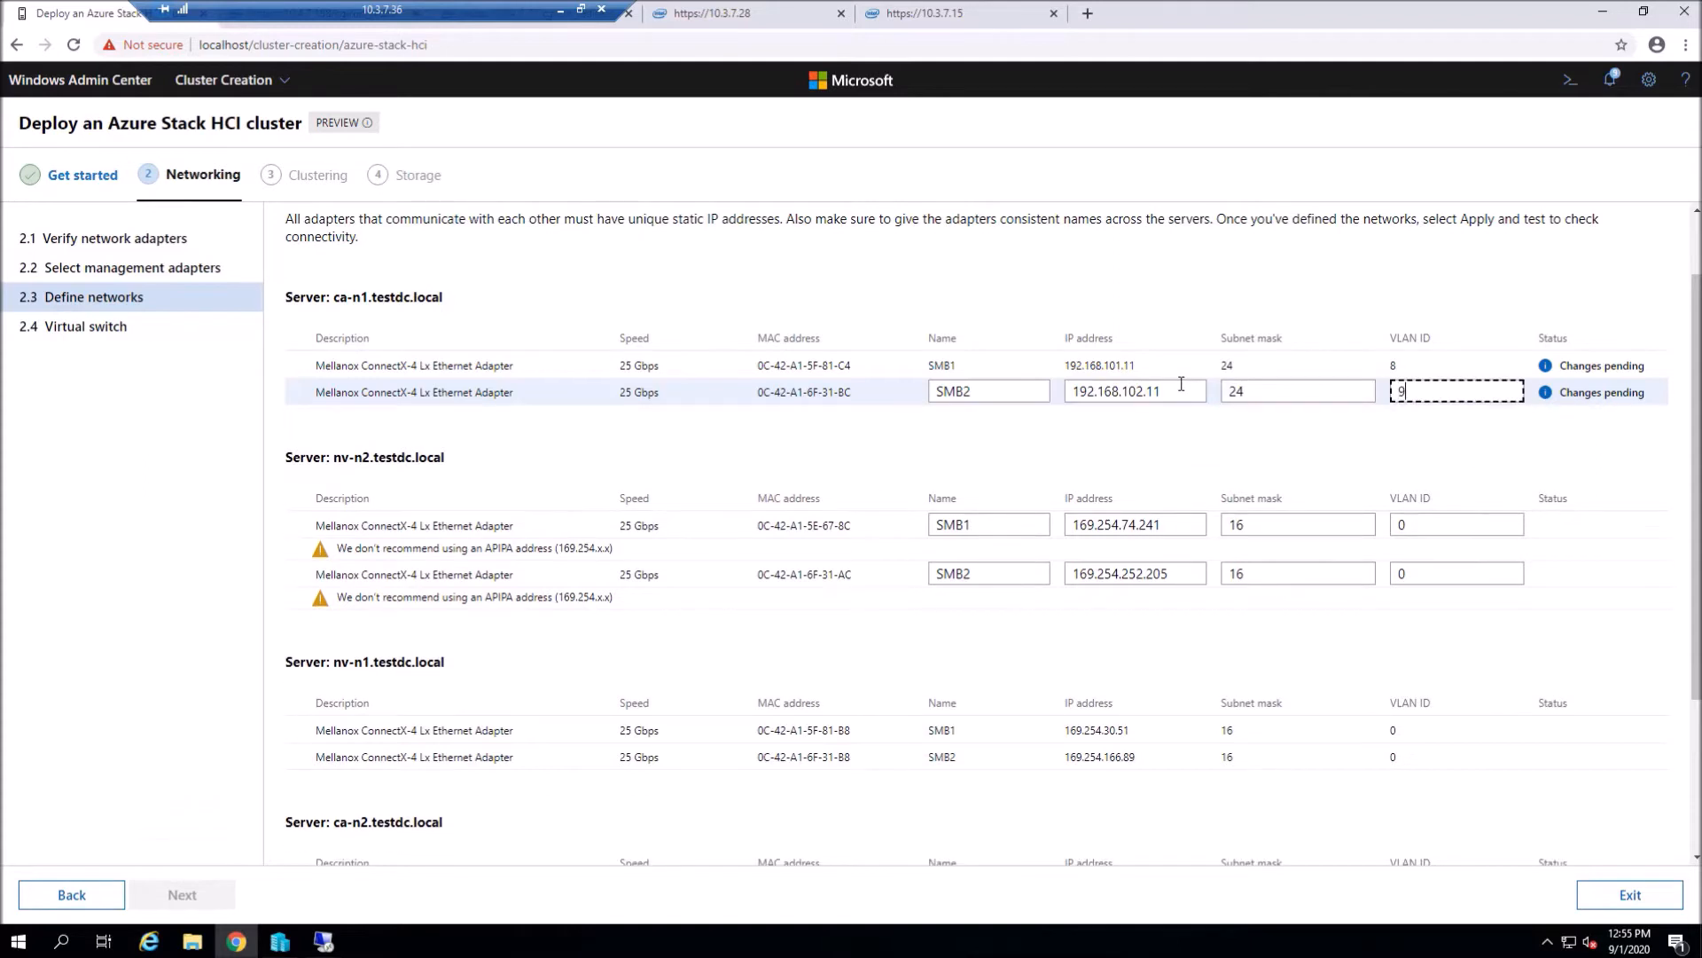
left_click(1169, 526)
key("BackSpace")
key("BackSpace")
key("BackSpace")
key("BackSpace")
key("BackSpace")
key("BackSpace")
key("BackSpace")
key("BackSpace")
key("BackSpace")
key("BackSpace")
key("BackSpace")
key("BackSpace")
key("BackSpace")
key("BackSpace")
type("1")
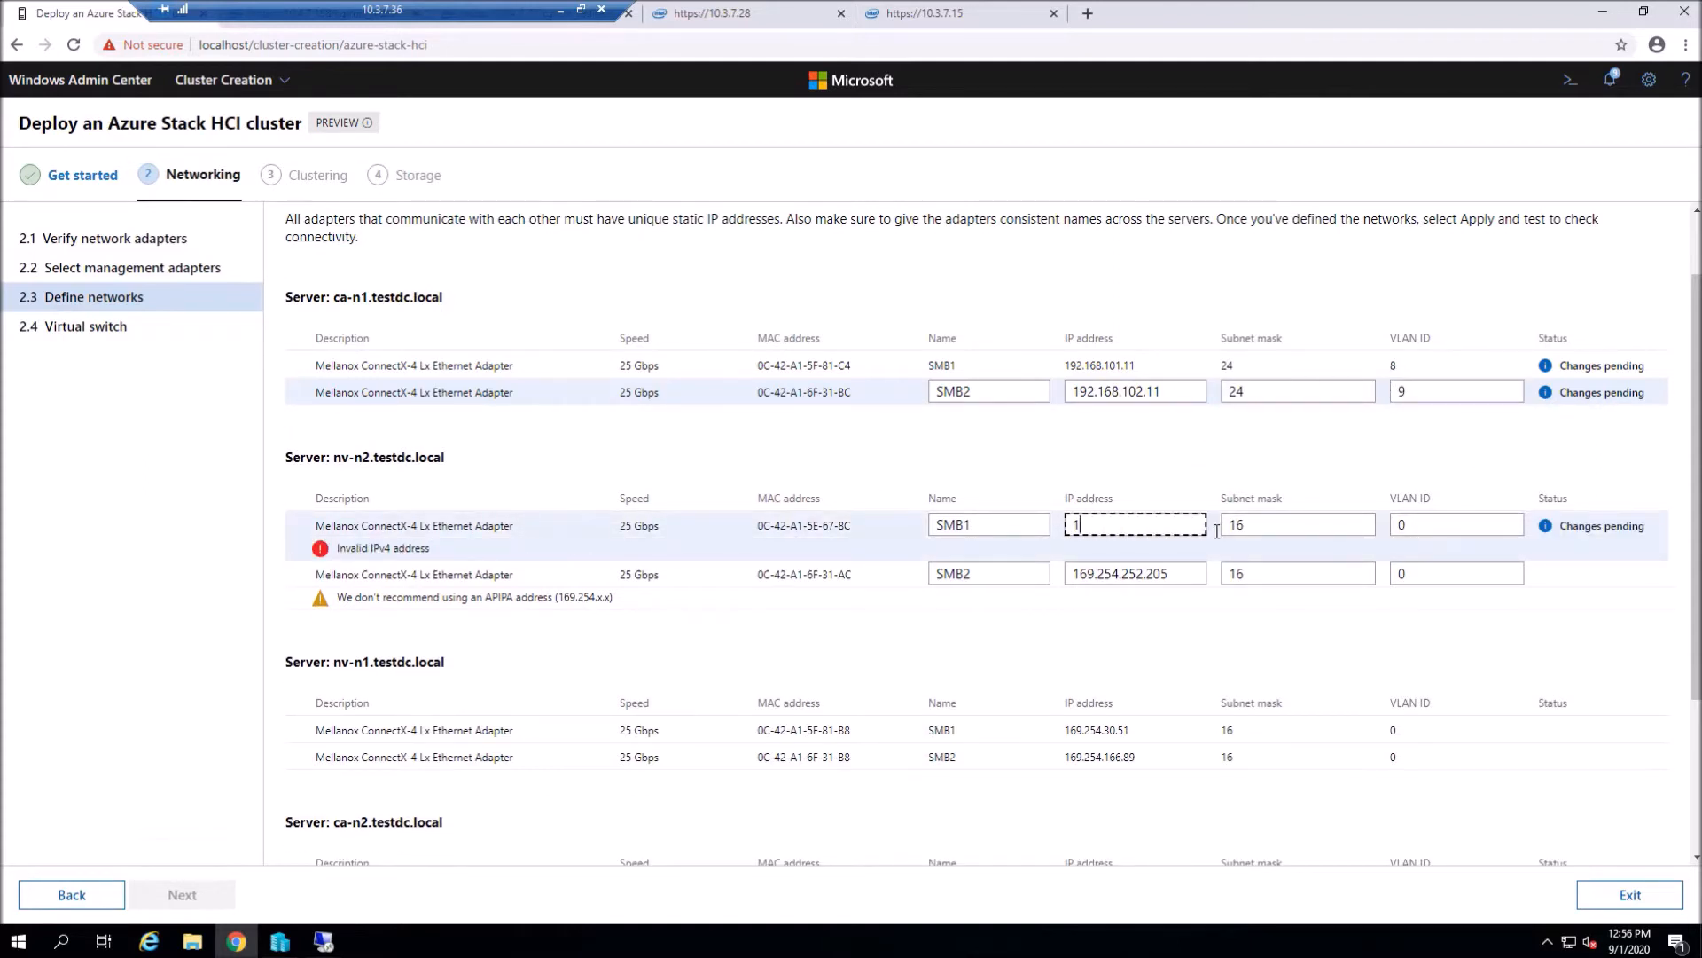
type("92.168.103.14")
key("Tab")
type("12")
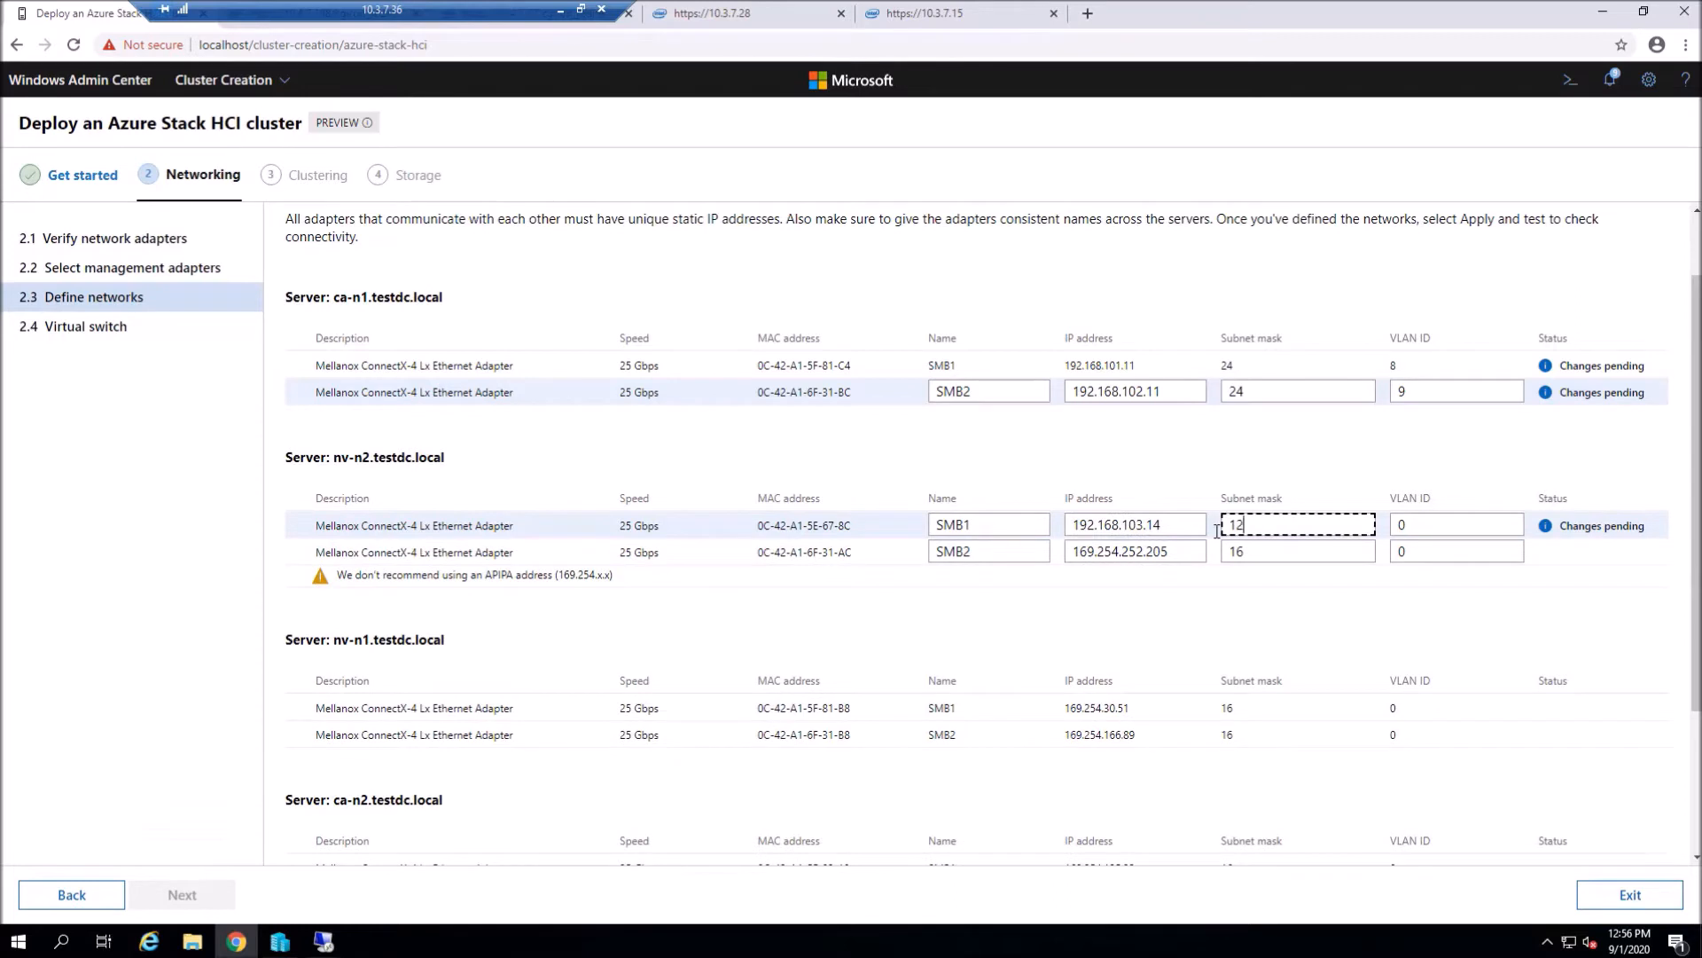
key("BackSpace")
key("BackSpace")
type("24")
key("Tab")
key("BackSpace")
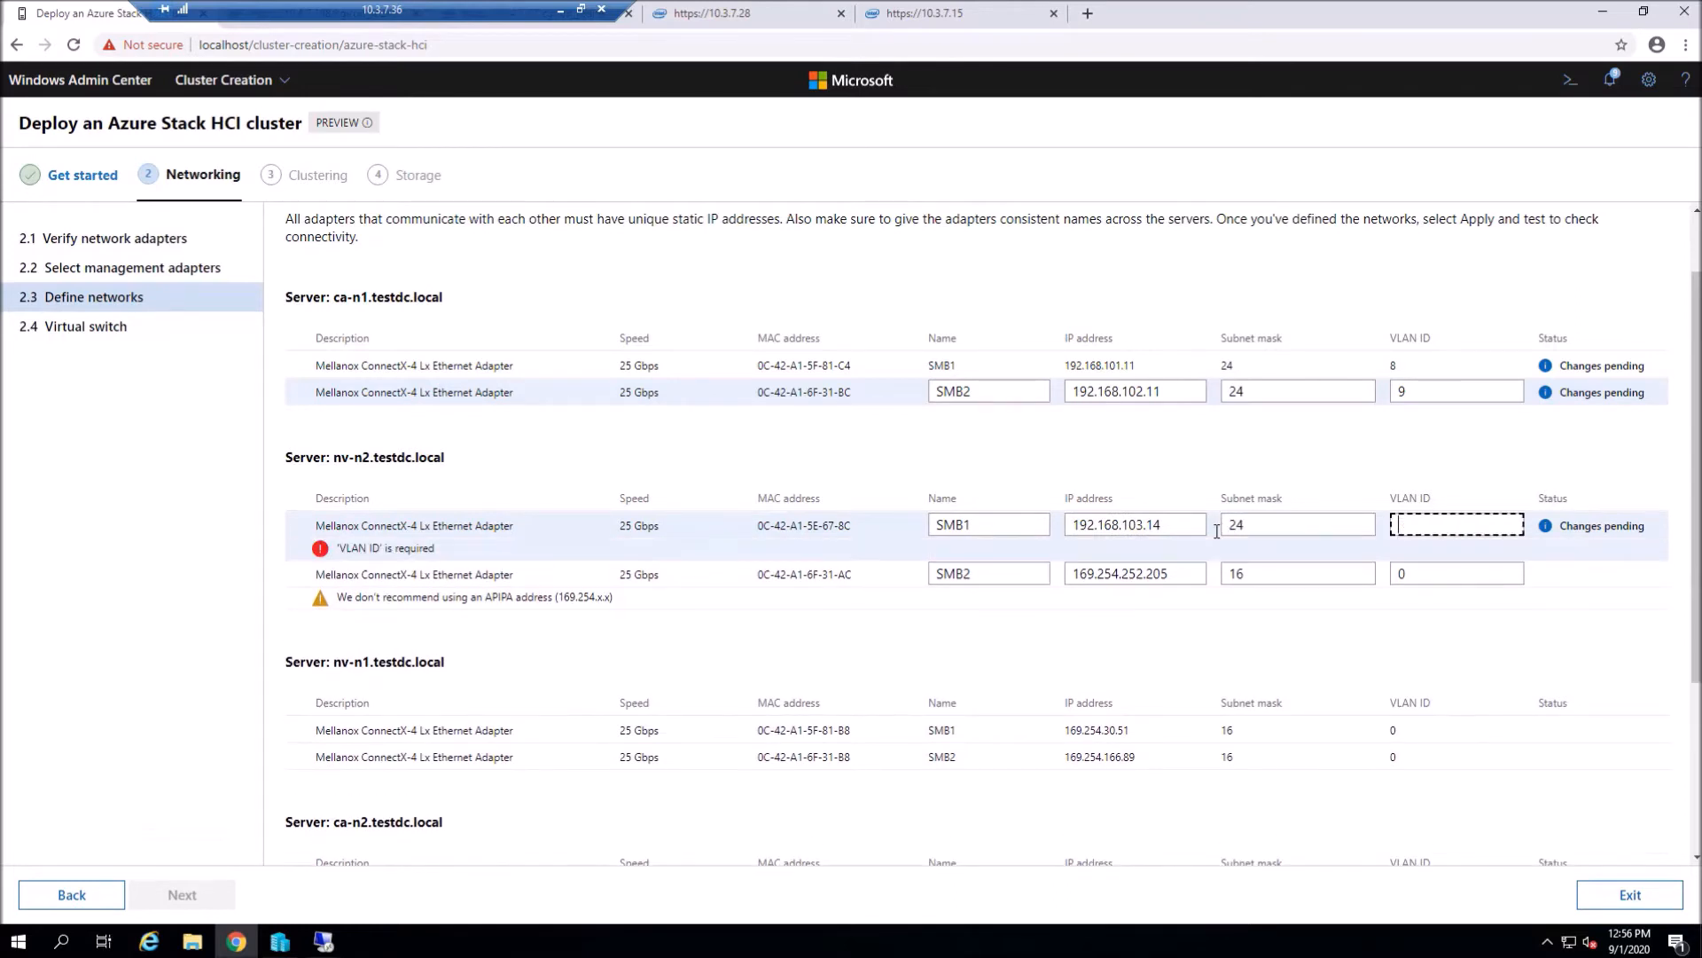
type("10")
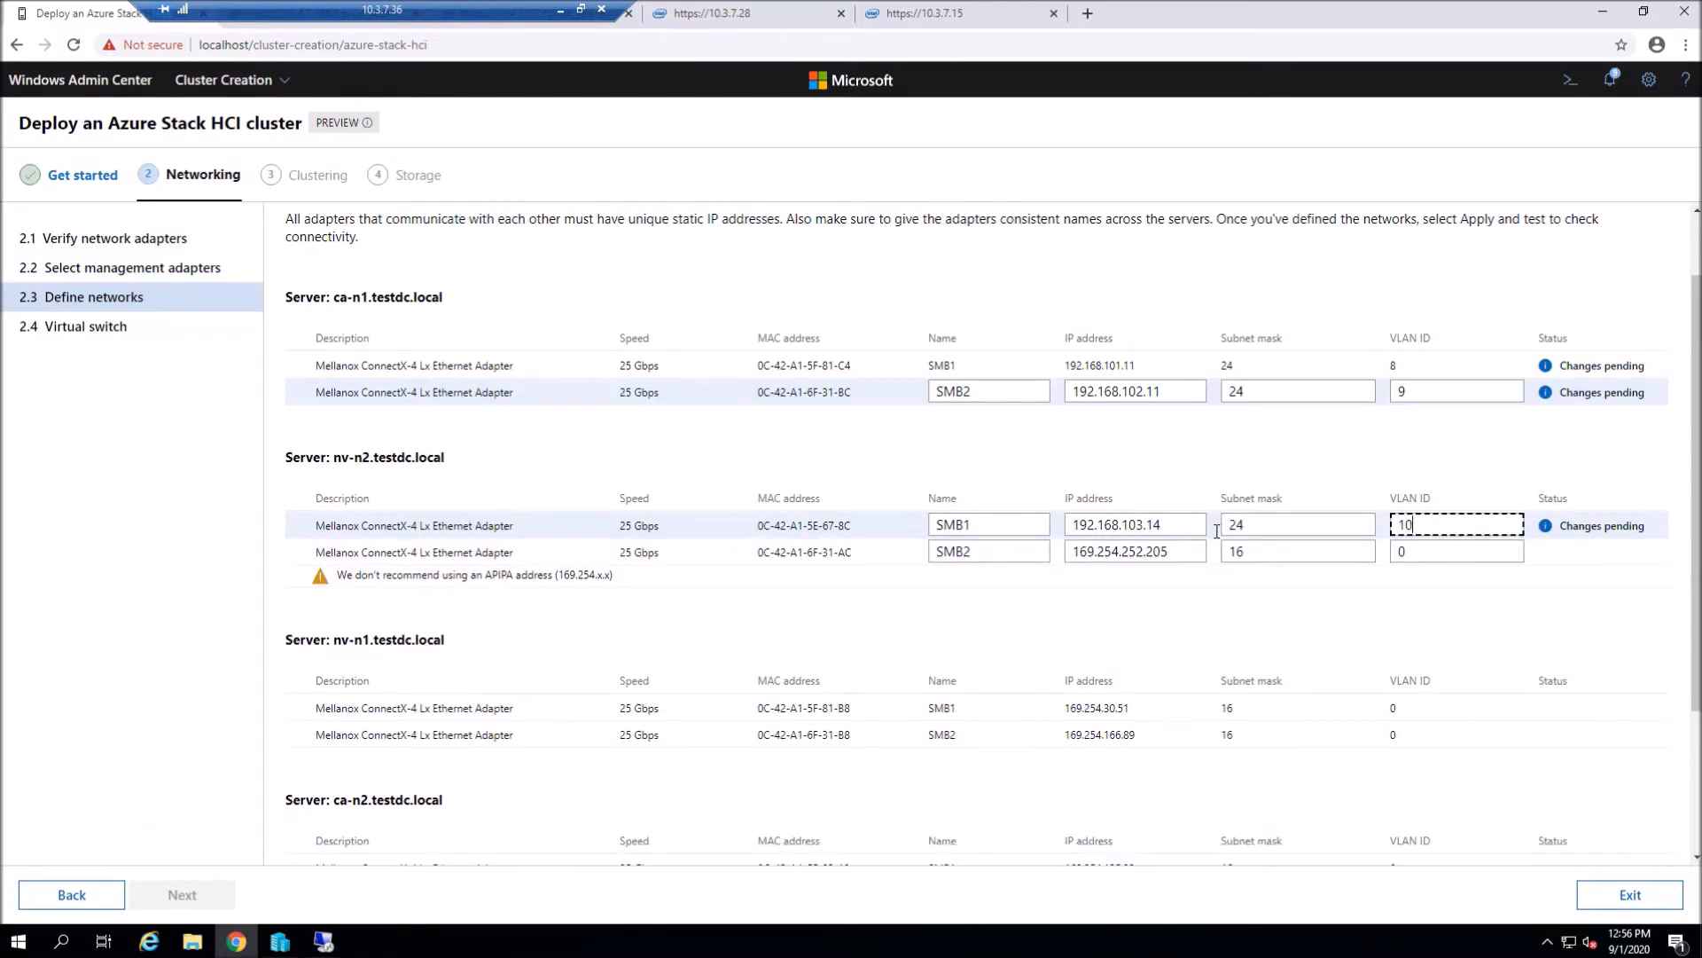
left_click(1179, 549)
key("BackSpace")
key("BackSpace")
key("BackSpace")
key("BackSpace")
key("BackSpace")
key("BackSpace")
key("BackSpace")
key("BackSpace")
key("BackSpace")
key("BackSpace")
key("BackSpace")
key("BackSpace")
key("BackSpace")
key("BackSpace")
type("92.168.104.14")
key("Tab")
key("BackSpace")
type("24")
key("Tab")
type("0")
key("BackSpace")
type("11")
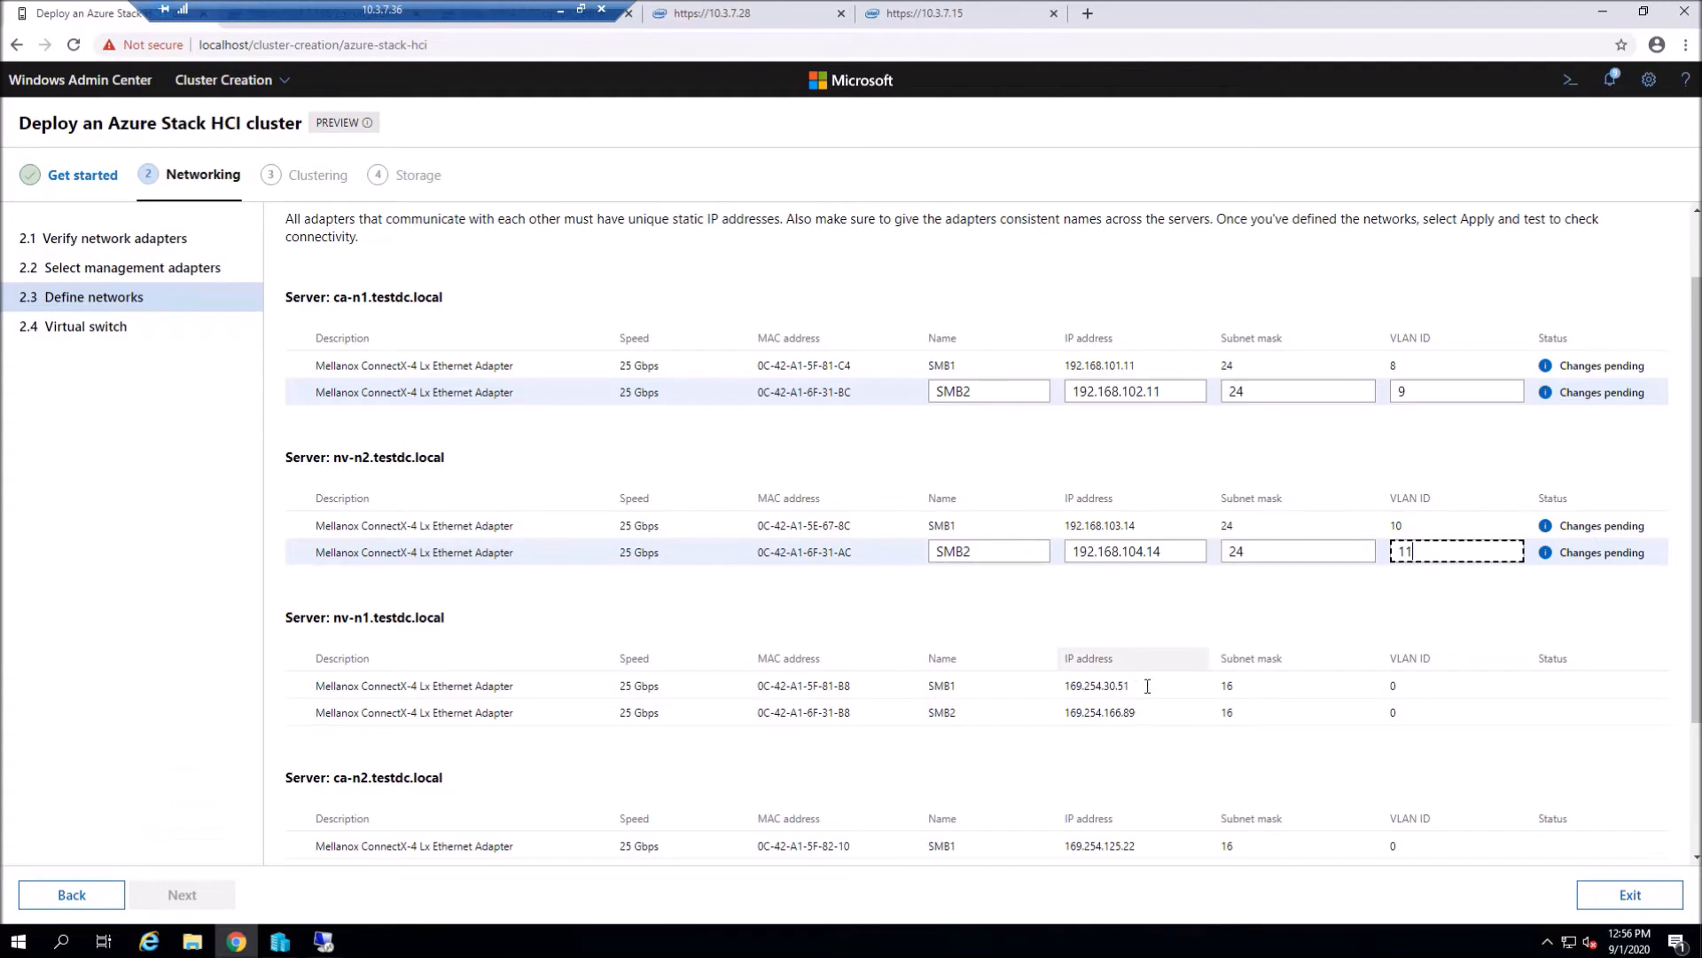
- Give nv-n1 SMB1 192.168.103.13/24 VLAN 10 and SMB2 192.168.104.13/24 VLAN 11
left_click(1165, 684)
key("BackSpace")
key("BackSpace")
key("BackSpace")
key("BackSpace")
key("BackSpace")
key("BackSpace")
key("BackSpace")
key("BackSpace")
key("BackSpace")
key("BackSpace")
key("BackSpace")
key("BackSpace")
key("BackSpace")
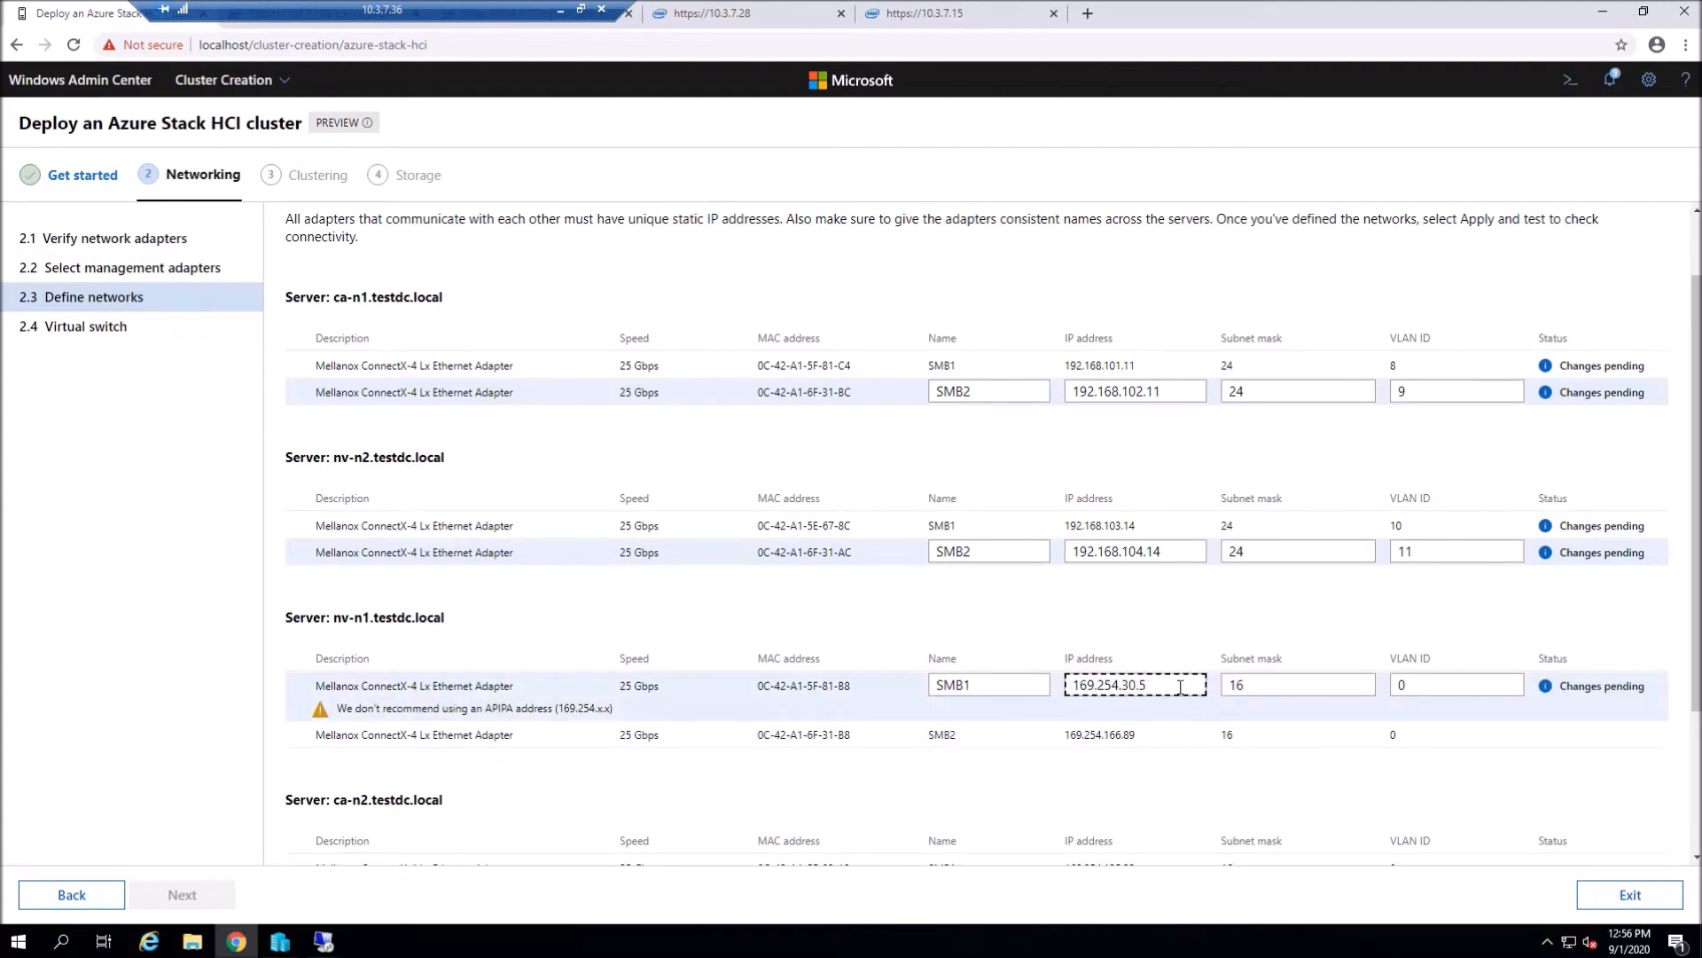
type("192.168")
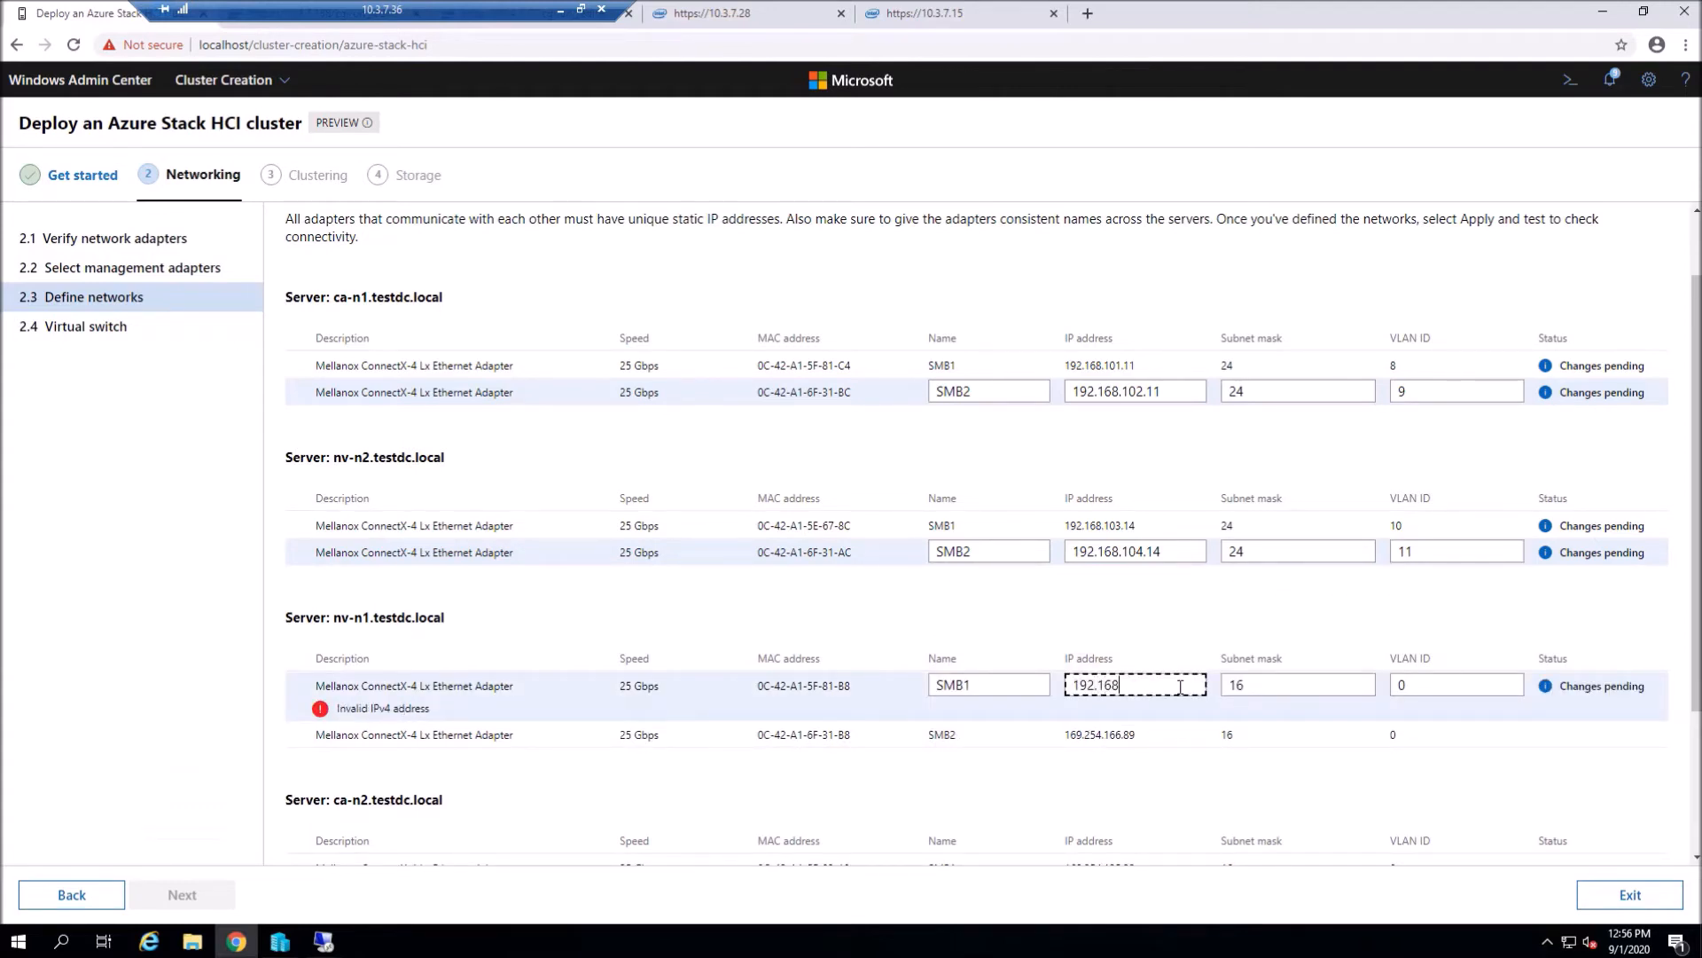
type(".103.13")
key("Tab")
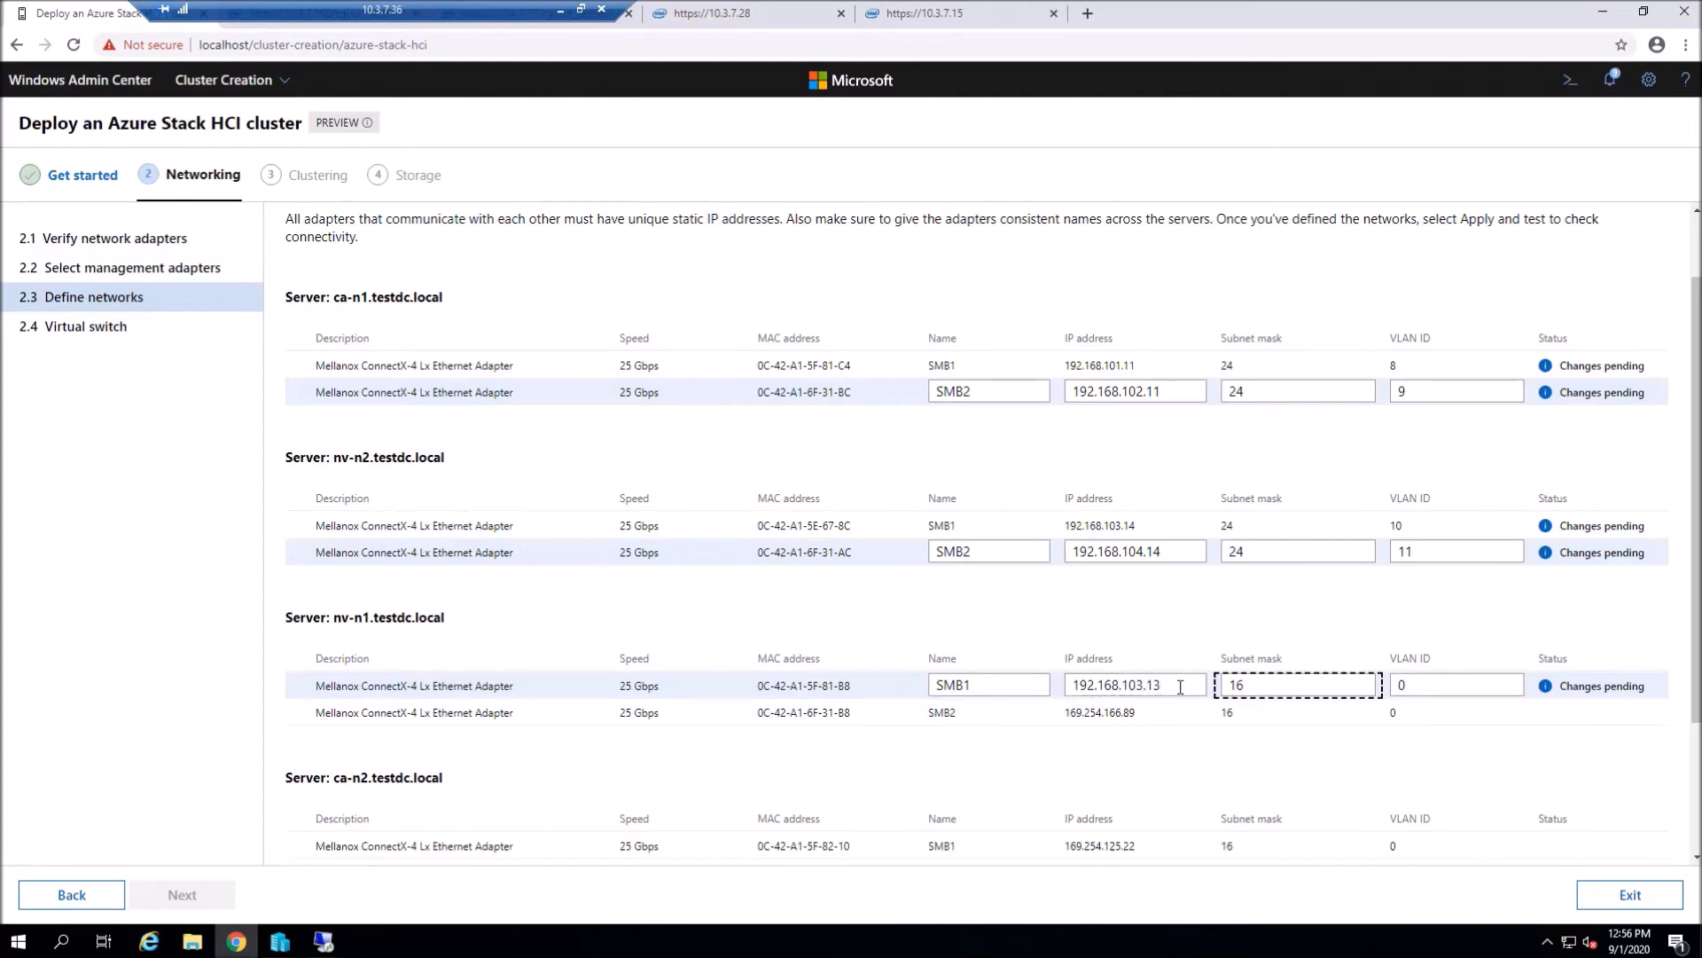
key("BackSpace")
key("BackSpace")
type("24")
key("Tab")
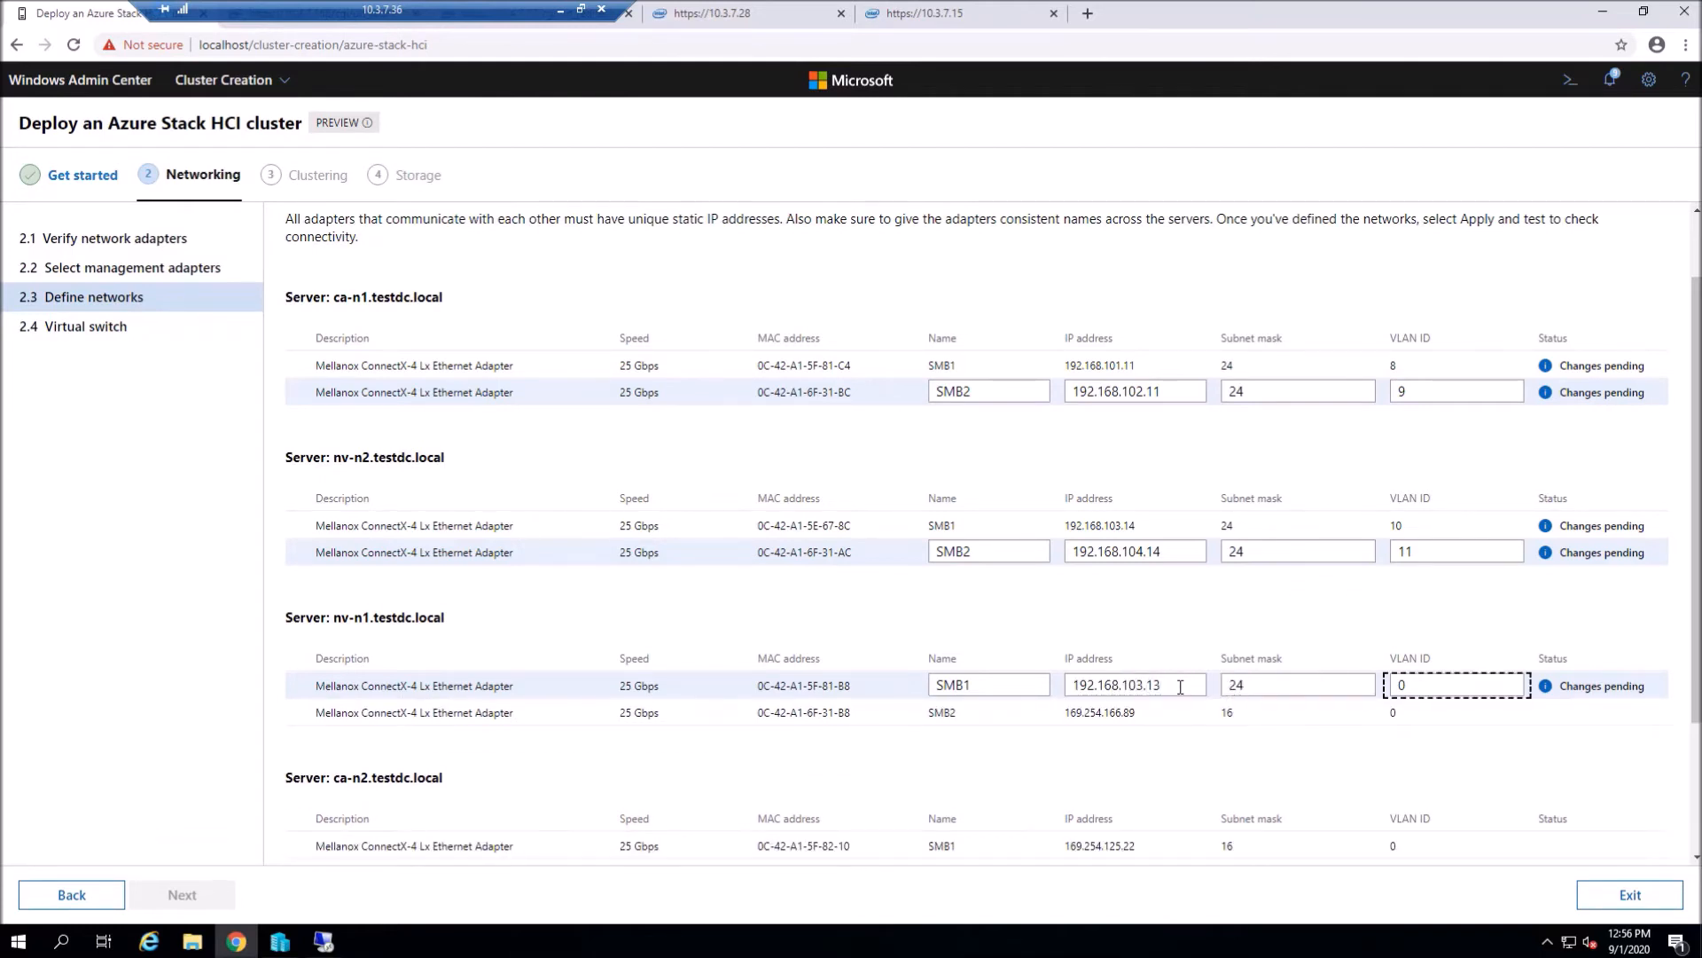
key("BackSpace")
type("10")
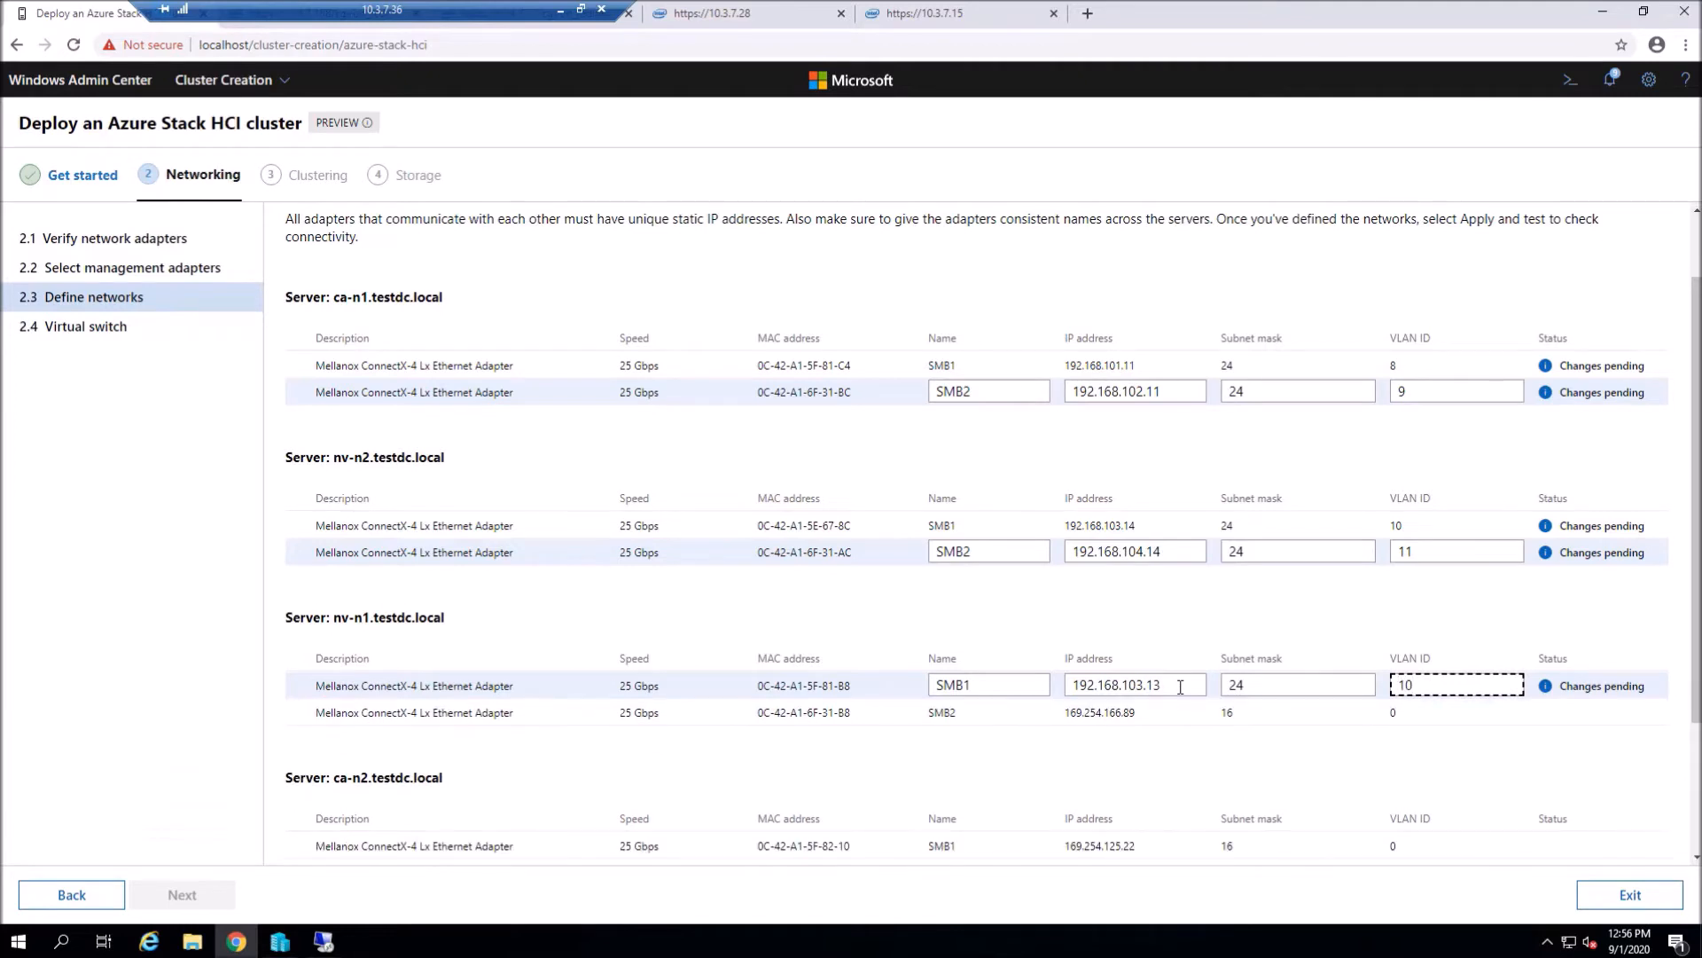
left_click(1179, 712)
key("BackSpace")
key("BackSpace")
key("BackSpace")
key("BackSpace")
key("BackSpace")
key("BackSpace")
key("BackSpace")
key("BackSpace")
key("BackSpace")
key("BackSpace")
key("BackSpace")
key("BackSpace")
key("BackSpace")
key("BackSpace")
type("192.168.1")
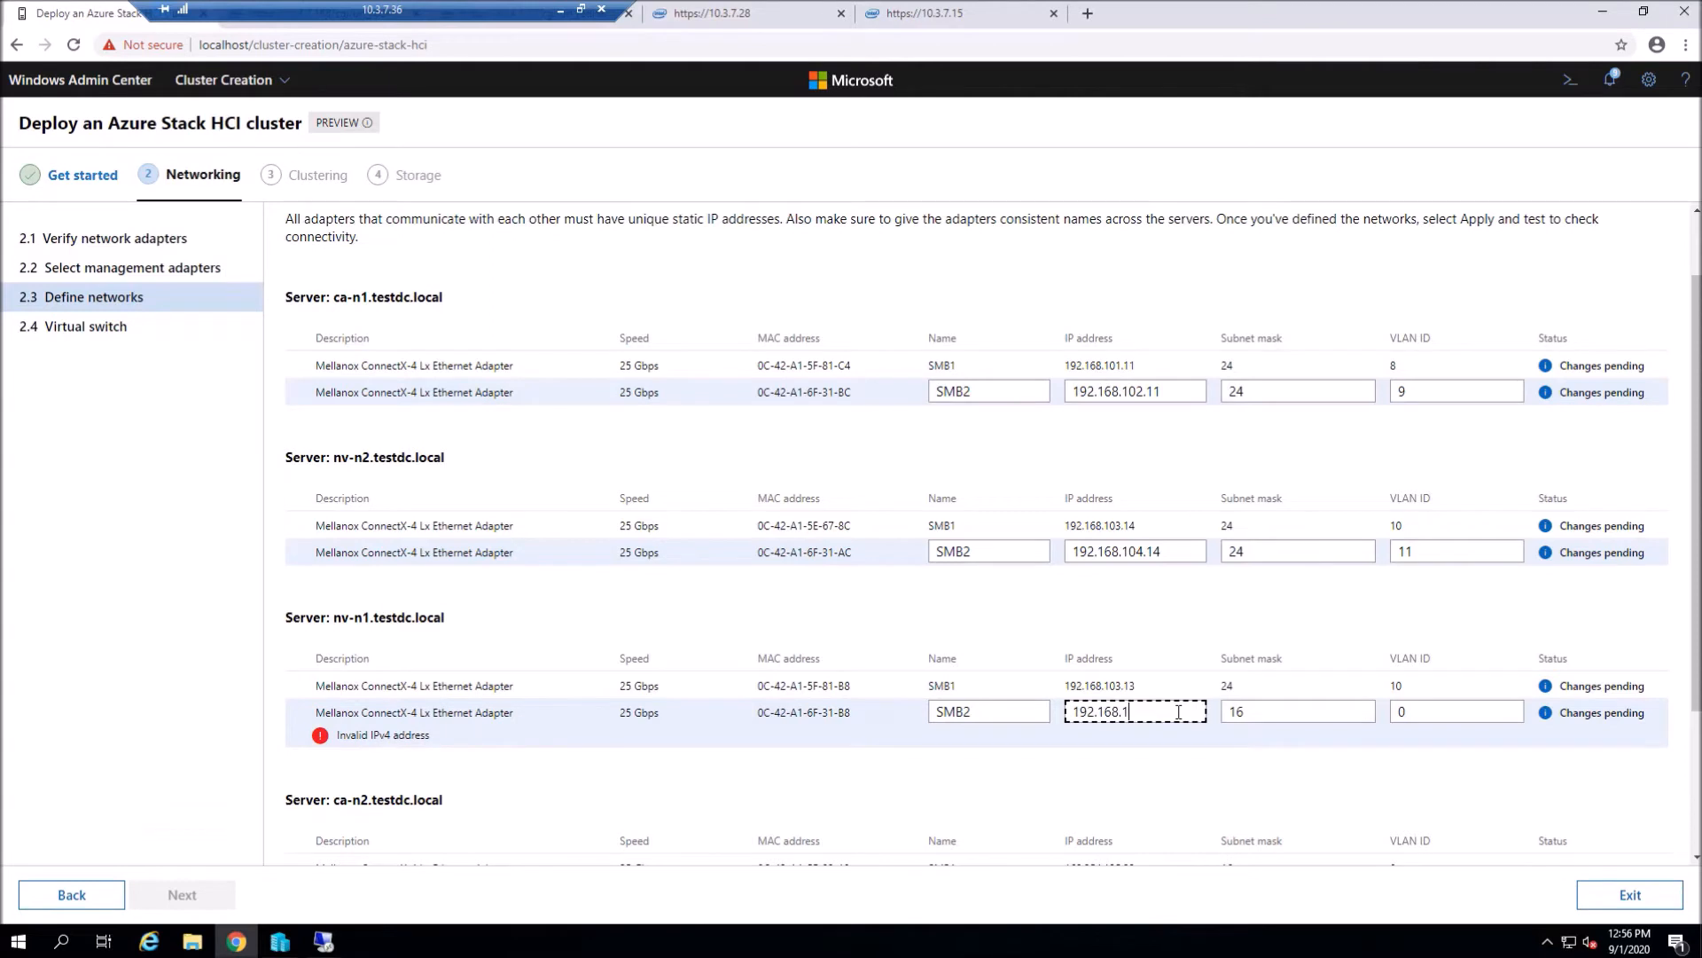
type("04.13")
key("Tab")
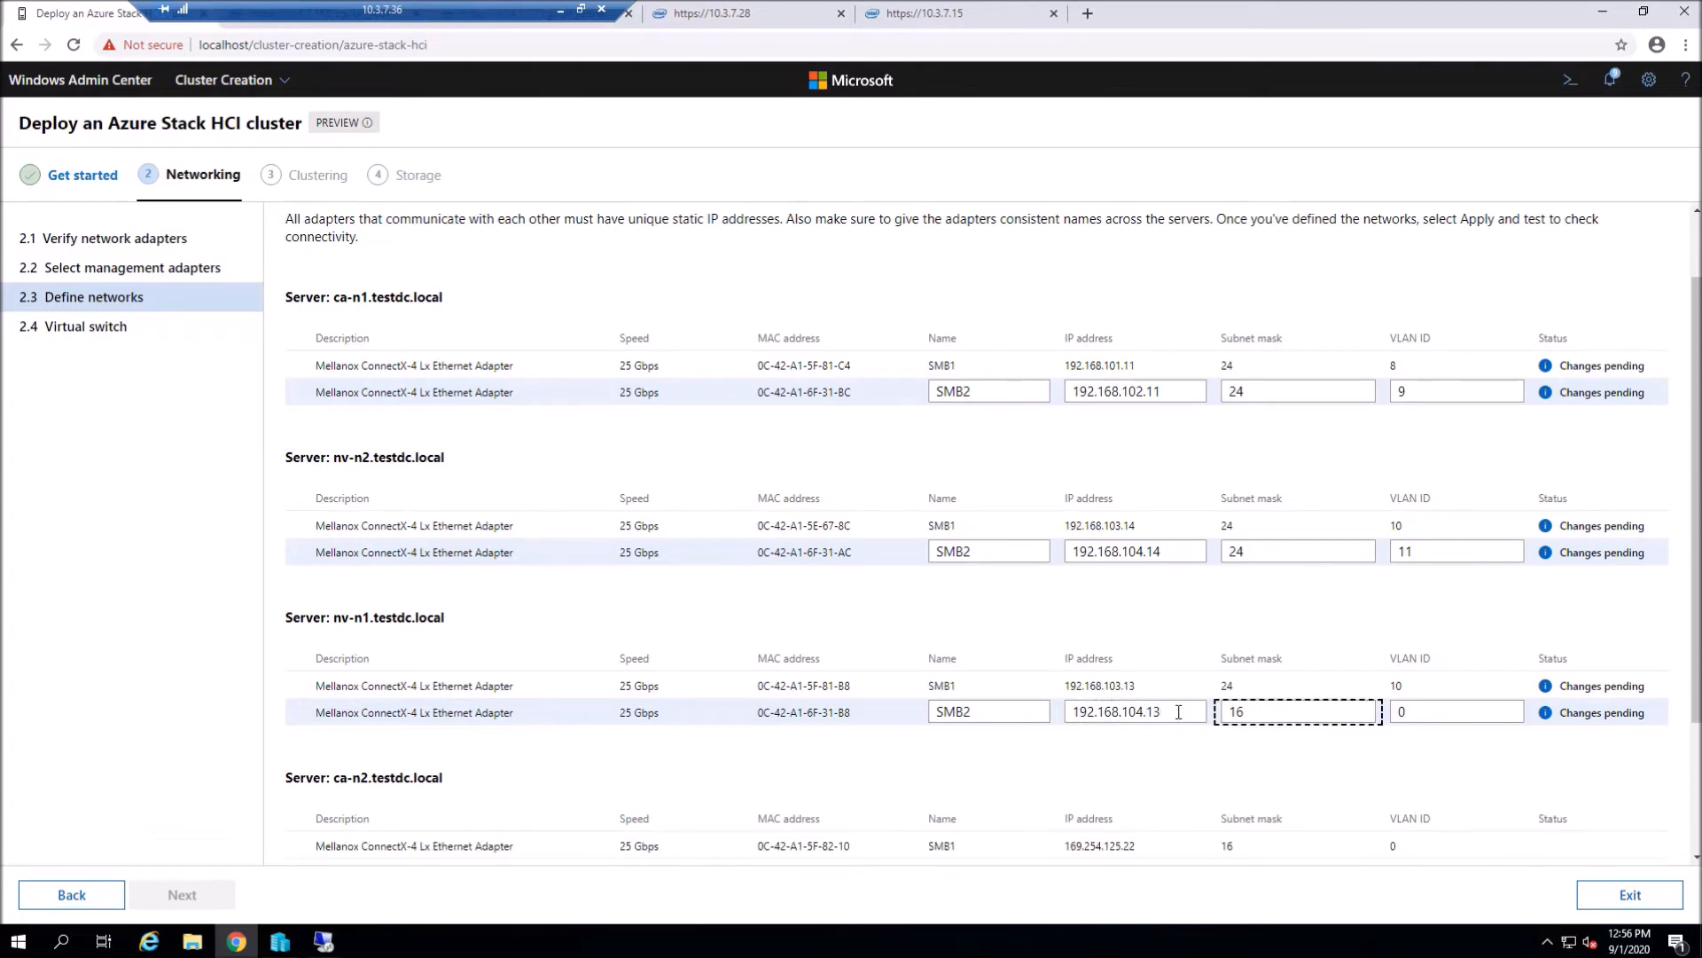
key("Tab")
key("BackSpace")
type("11")
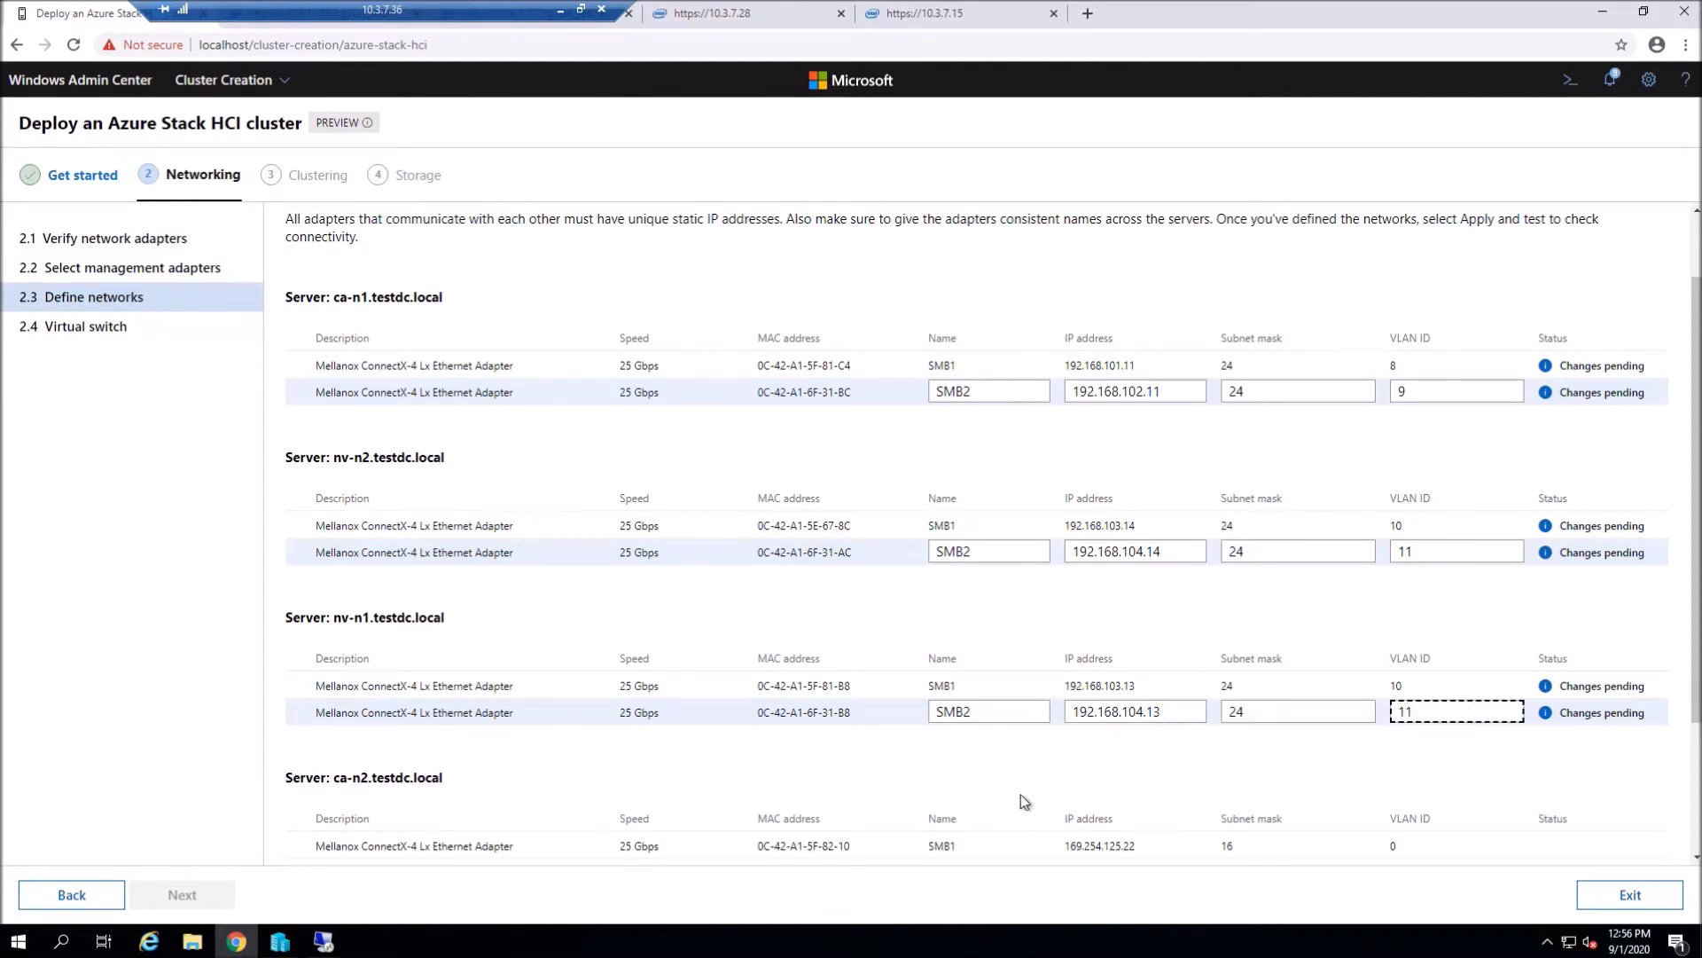
- Give ca-n2 SMB1 192.168.101.13/24 VLAN 8 and SMB2 a static /24 address with VLAN 9
scroll(1020, 784, "down", 1)
left_click(1152, 753)
key("BackSpace")
key("BackSpace")
key("BackSpace")
key("BackSpace")
key("BackSpace")
key("BackSpace")
key("BackSpace")
key("BackSpace")
key("BackSpace")
key("BackSpace")
key("BackSpace")
key("BackSpace")
type("192.168.101.13")
key("Tab")
type("24")
key("Tab")
type("8")
left_click(1182, 782)
key("BackSpace")
key("BackSpace")
key("BackSpace")
key("BackSpace")
key("BackSpace")
key("BackSpace")
key("BackSpace")
key("BackSpace")
key("BackSpace")
key("BackSpace")
key("BackSpace")
key("BackSpace")
key("BackSpace")
key("BackSpace")
key("BackSpace")
type("192.168.120")
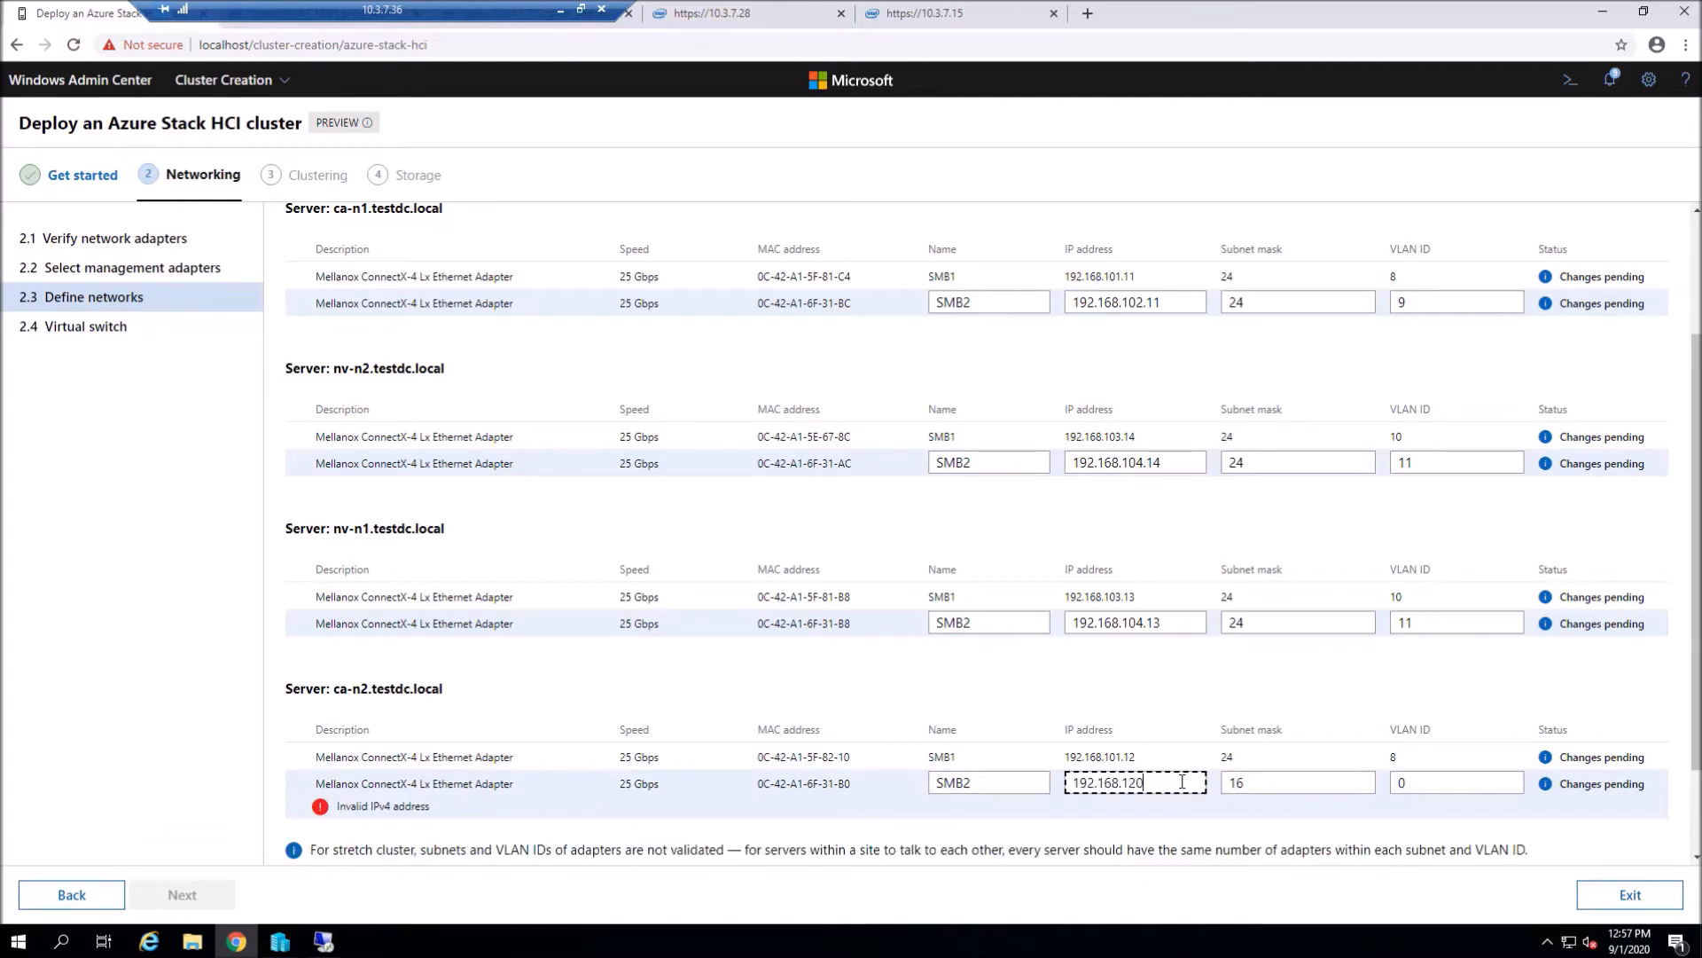
type(".12")
key("Tab")
type("12")
key("BackSpace")
key("BackSpace")
type("24")
key("Tab")
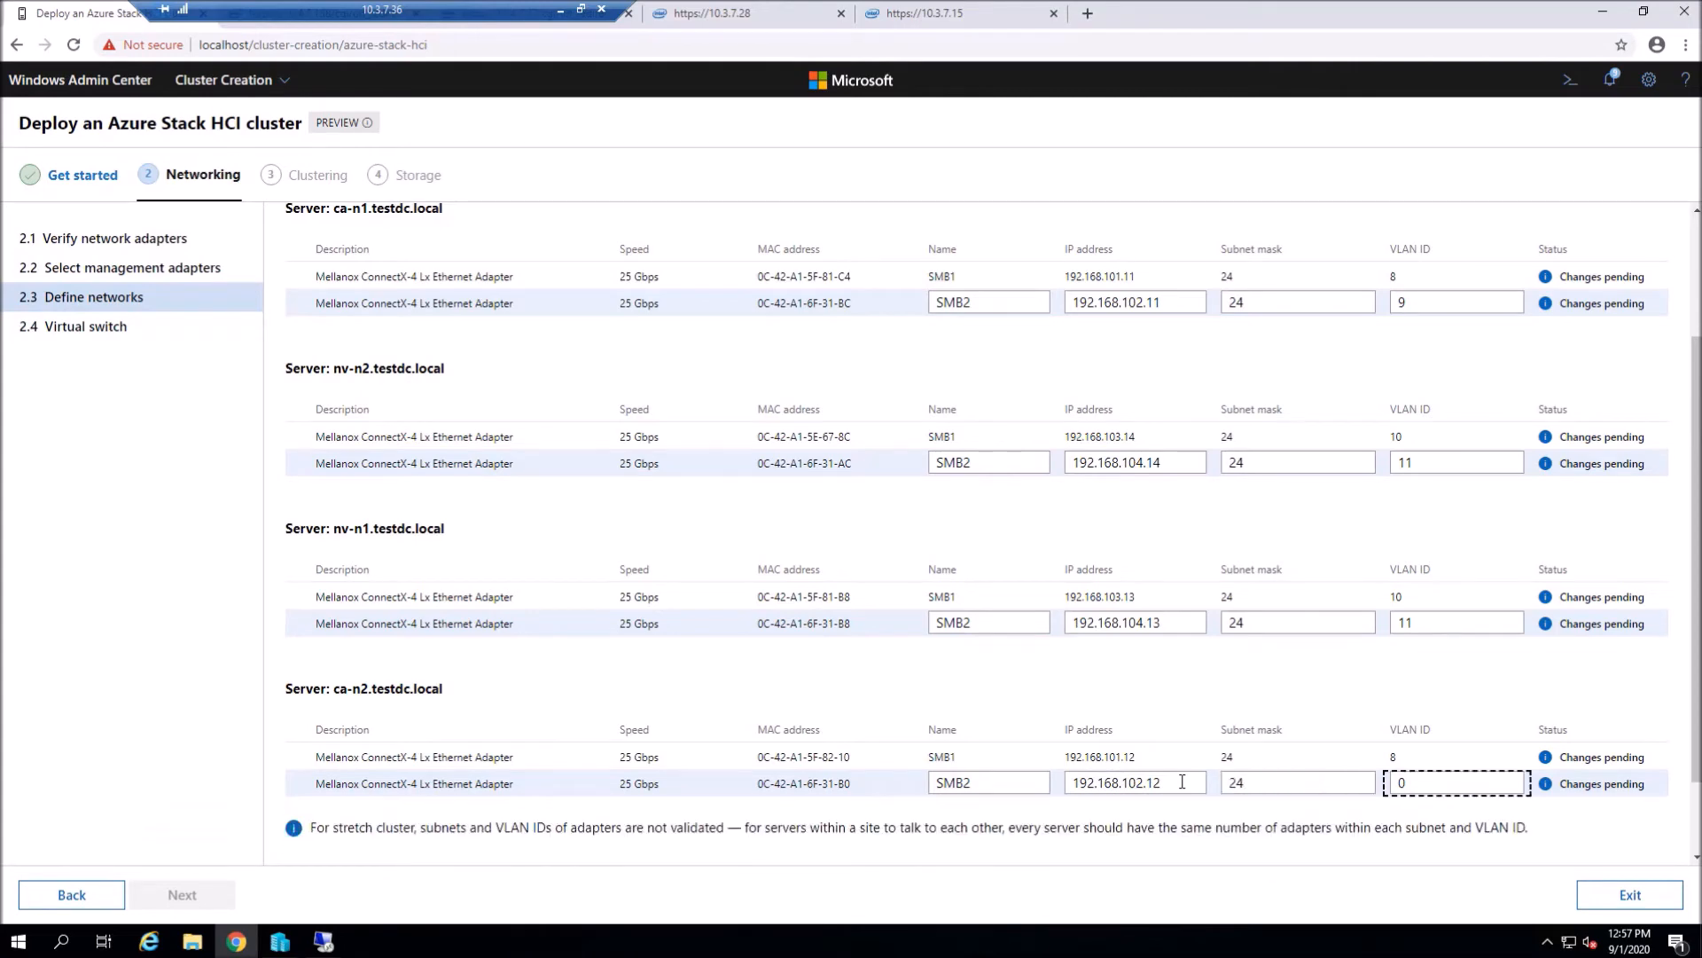
key("BackSpace")
type("8")
key("BackSpace")
type("9")
scroll(1312, 426, "down", 1)
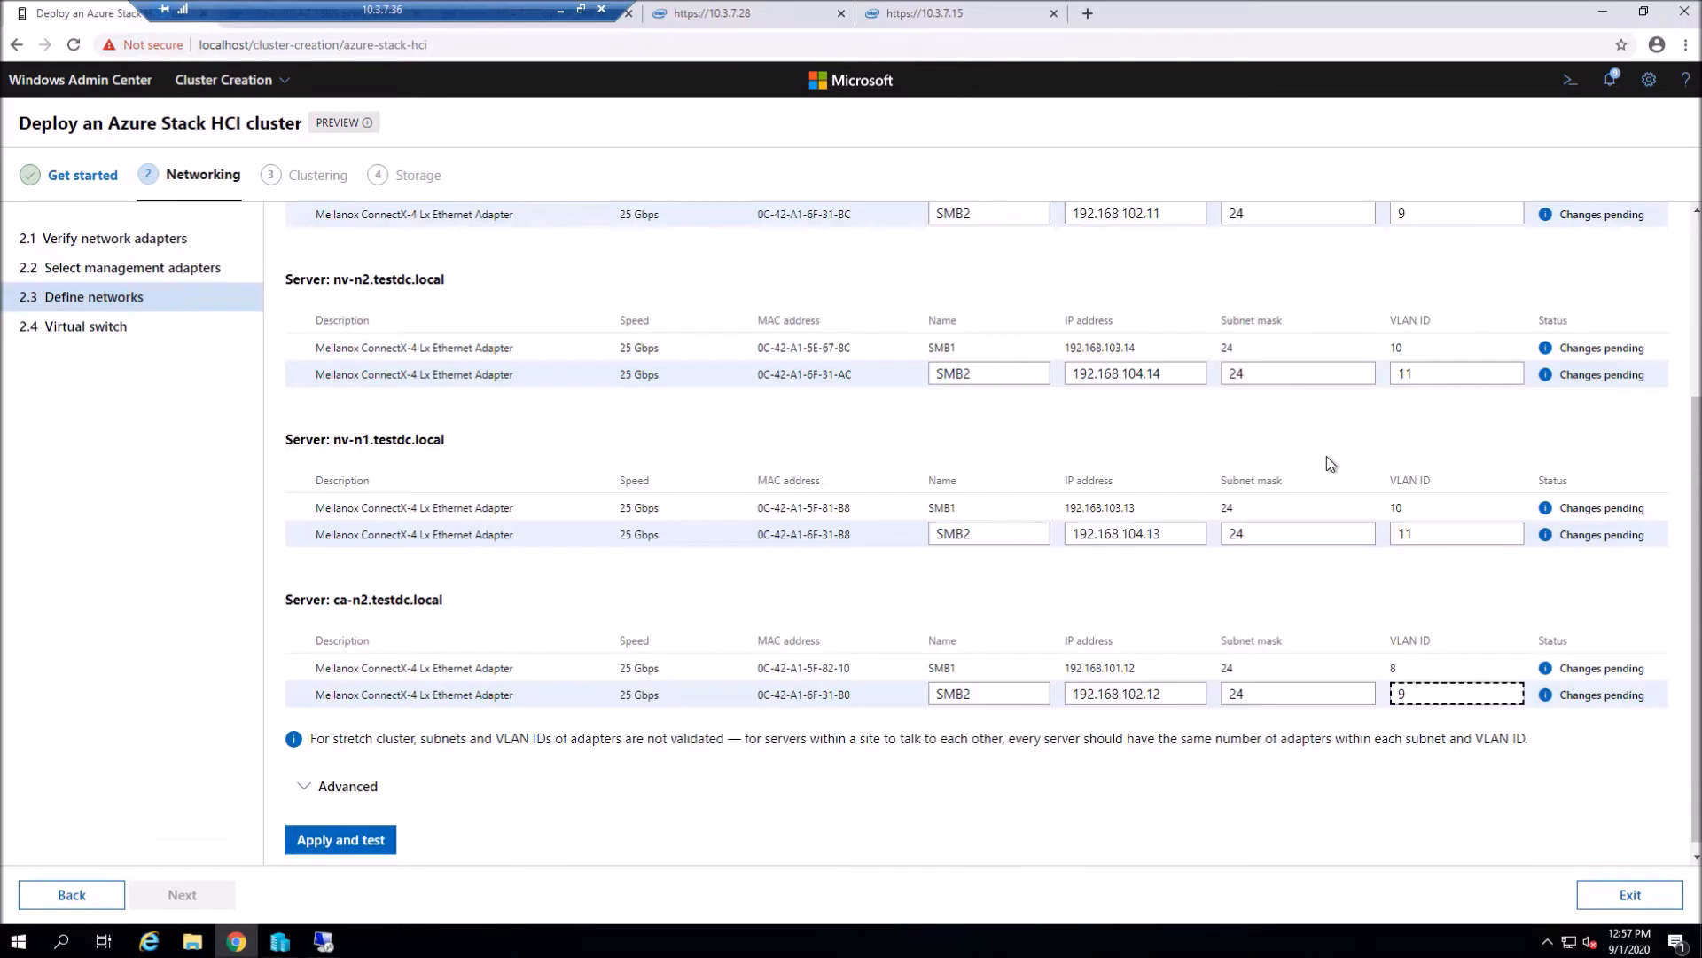
- Set the storage adapters' jumbo packet size to 9014 bytes and confirm every connectivity test passes
left_click(363, 773)
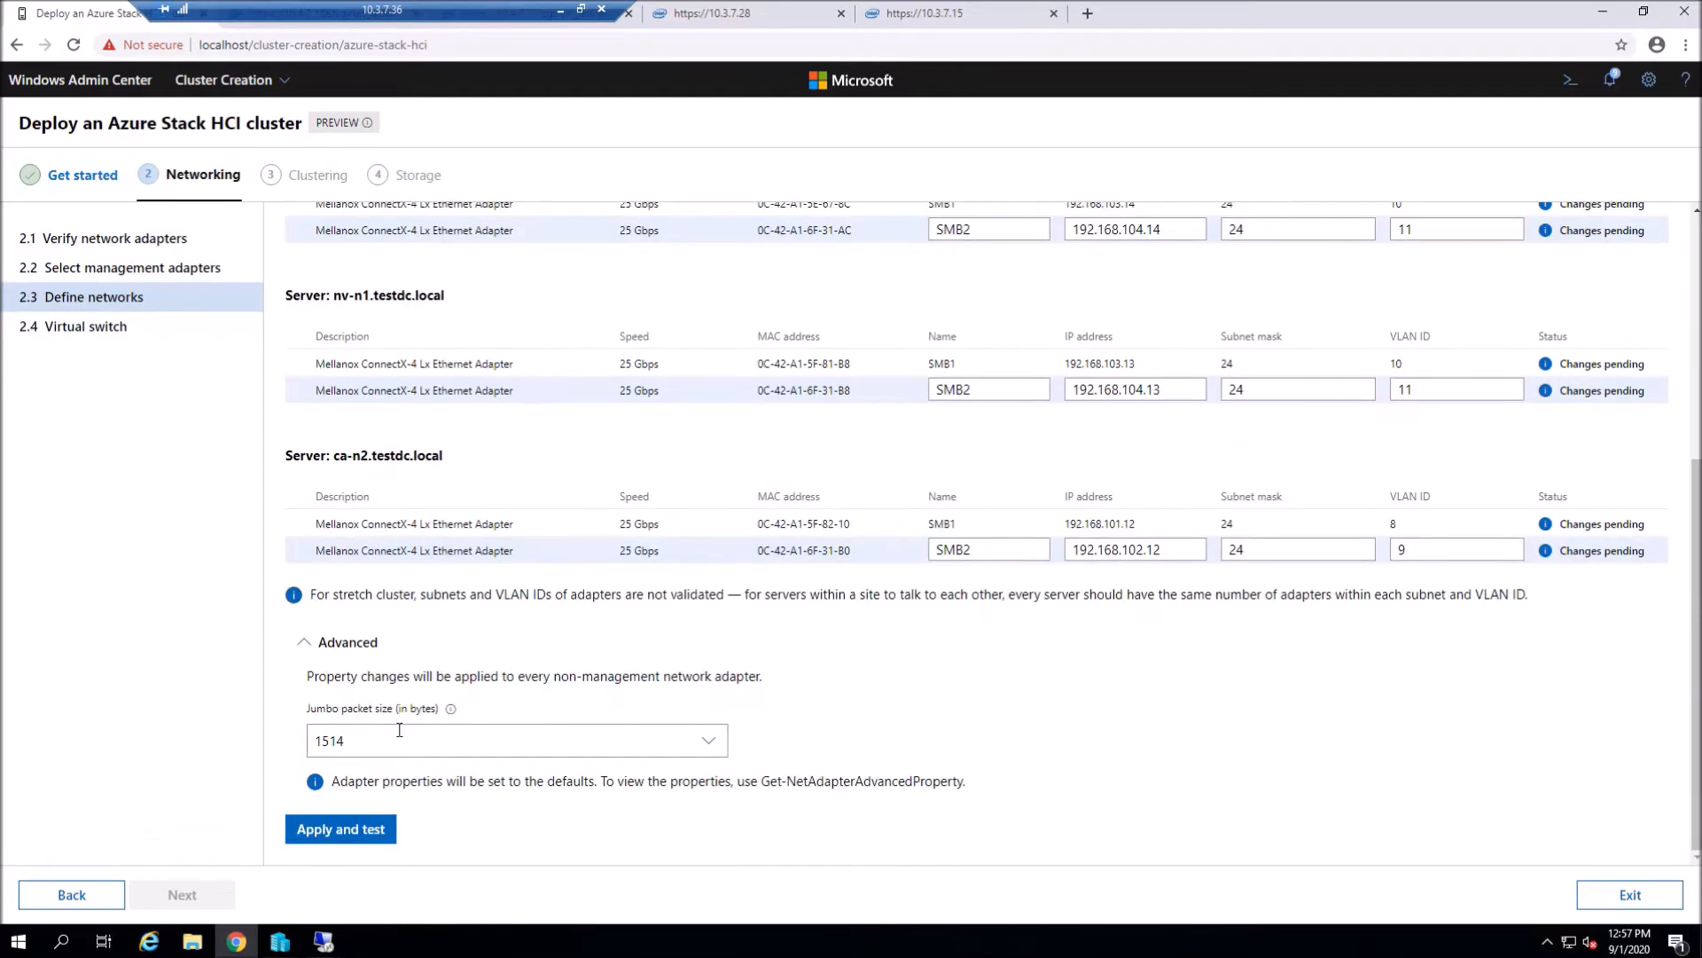
left_click(707, 742)
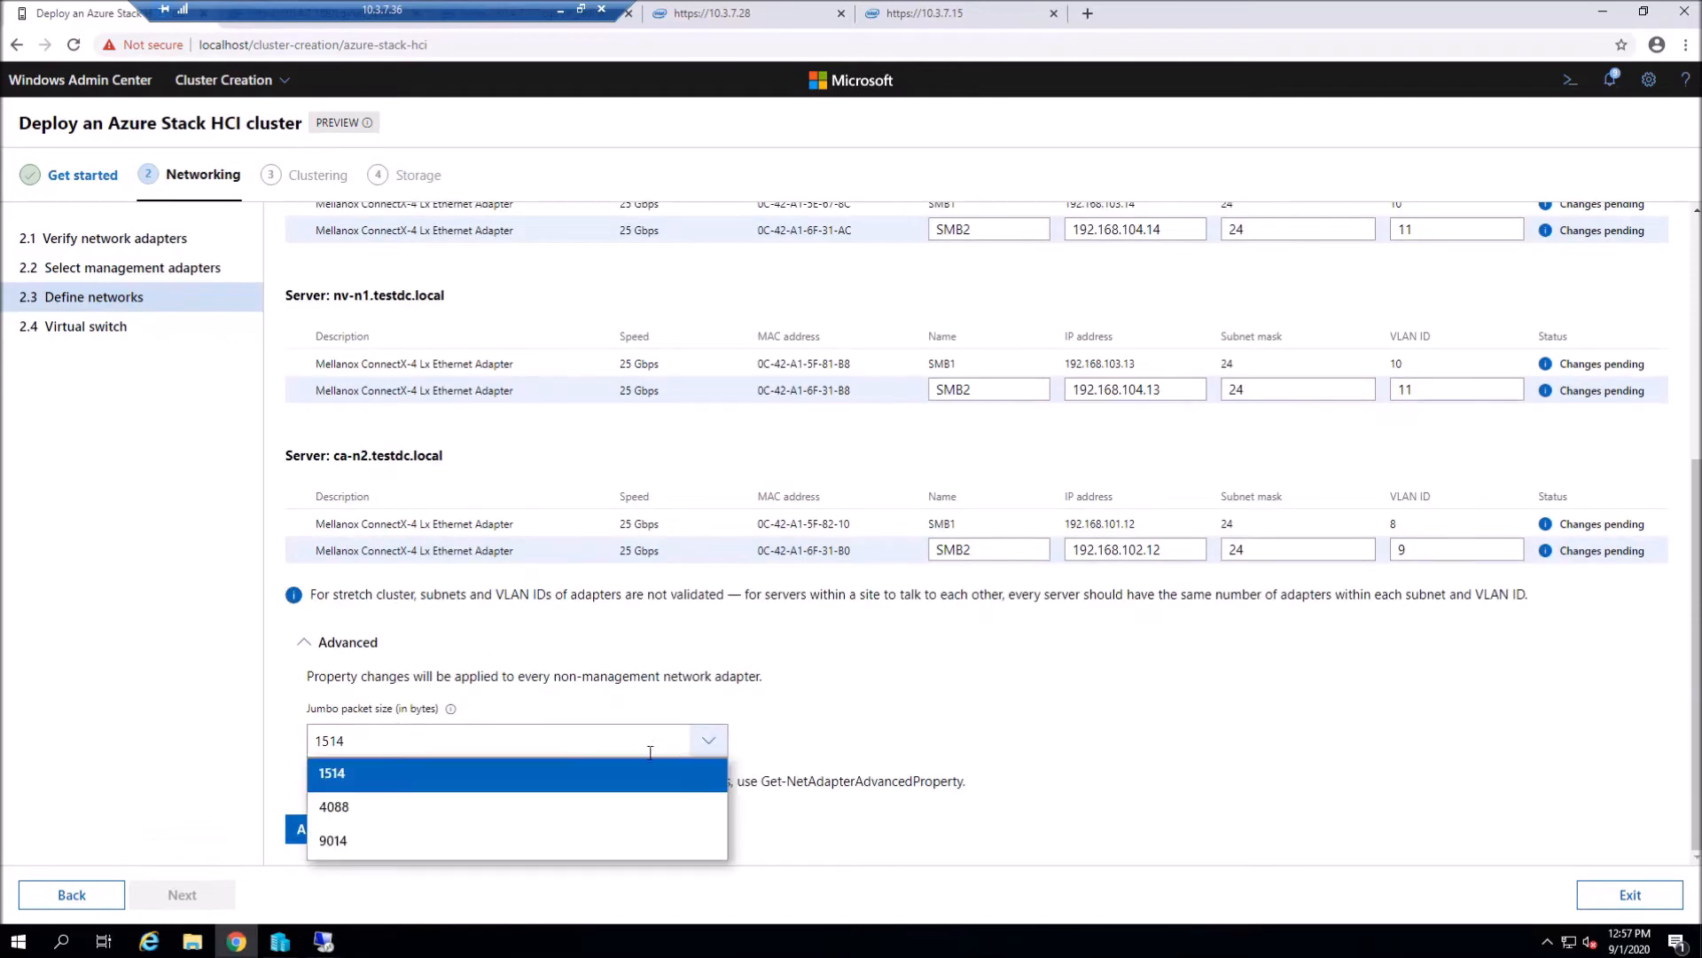
left_click(338, 842)
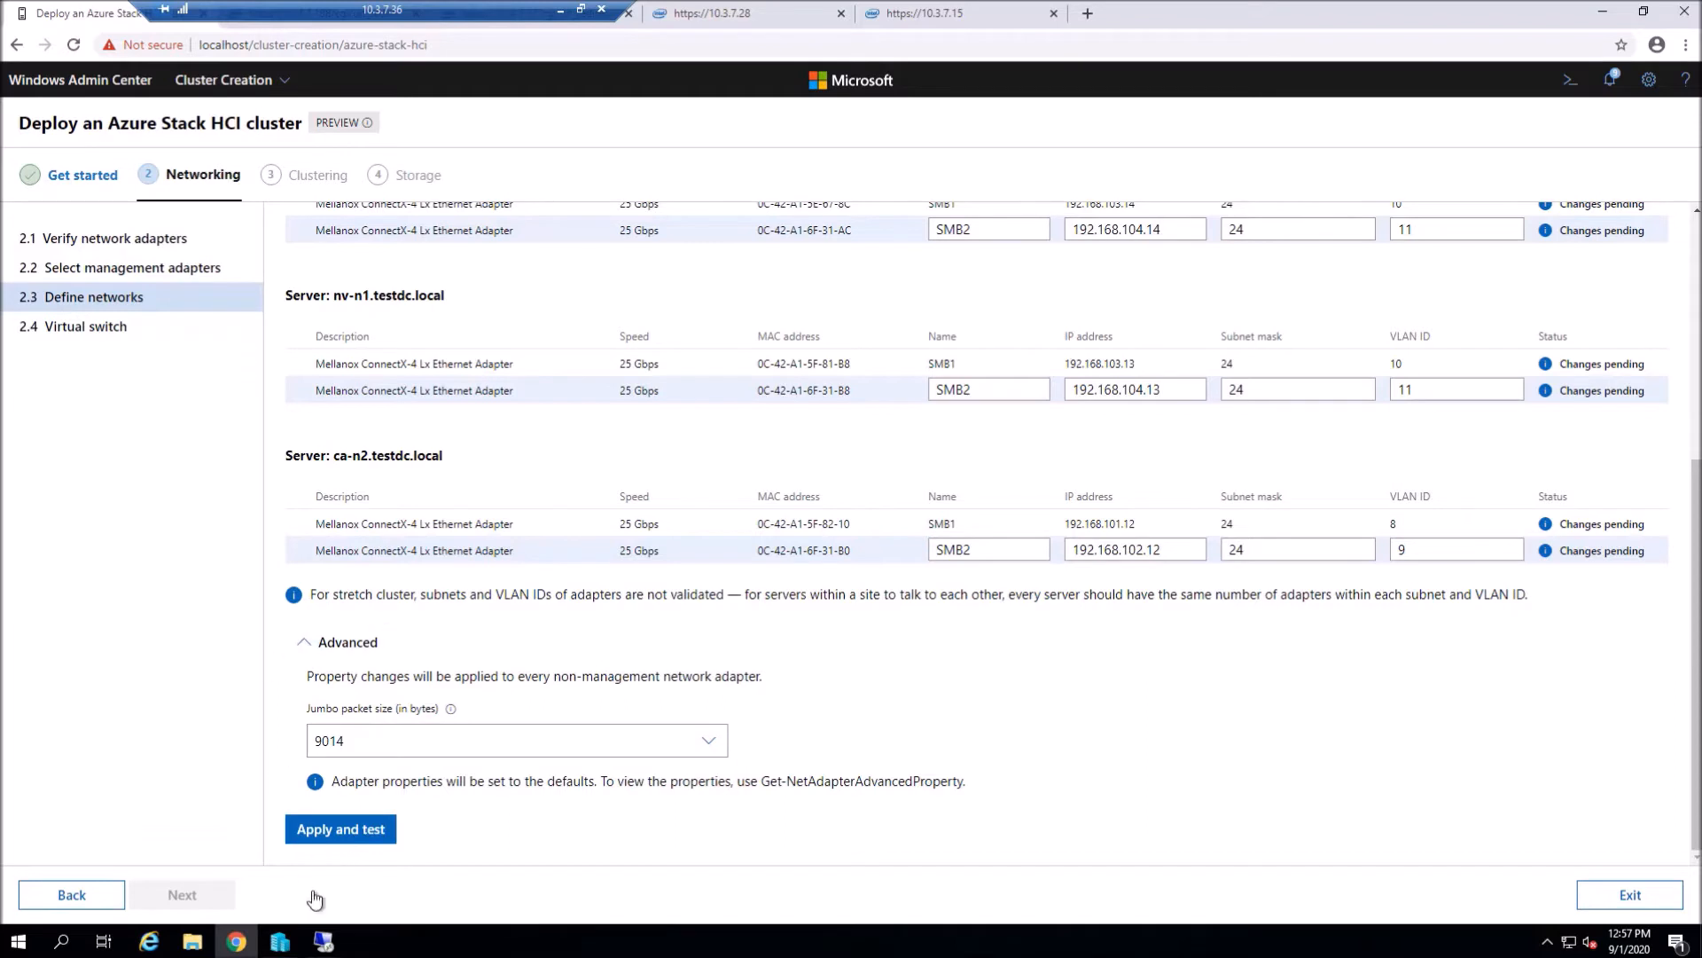
left_click(353, 833)
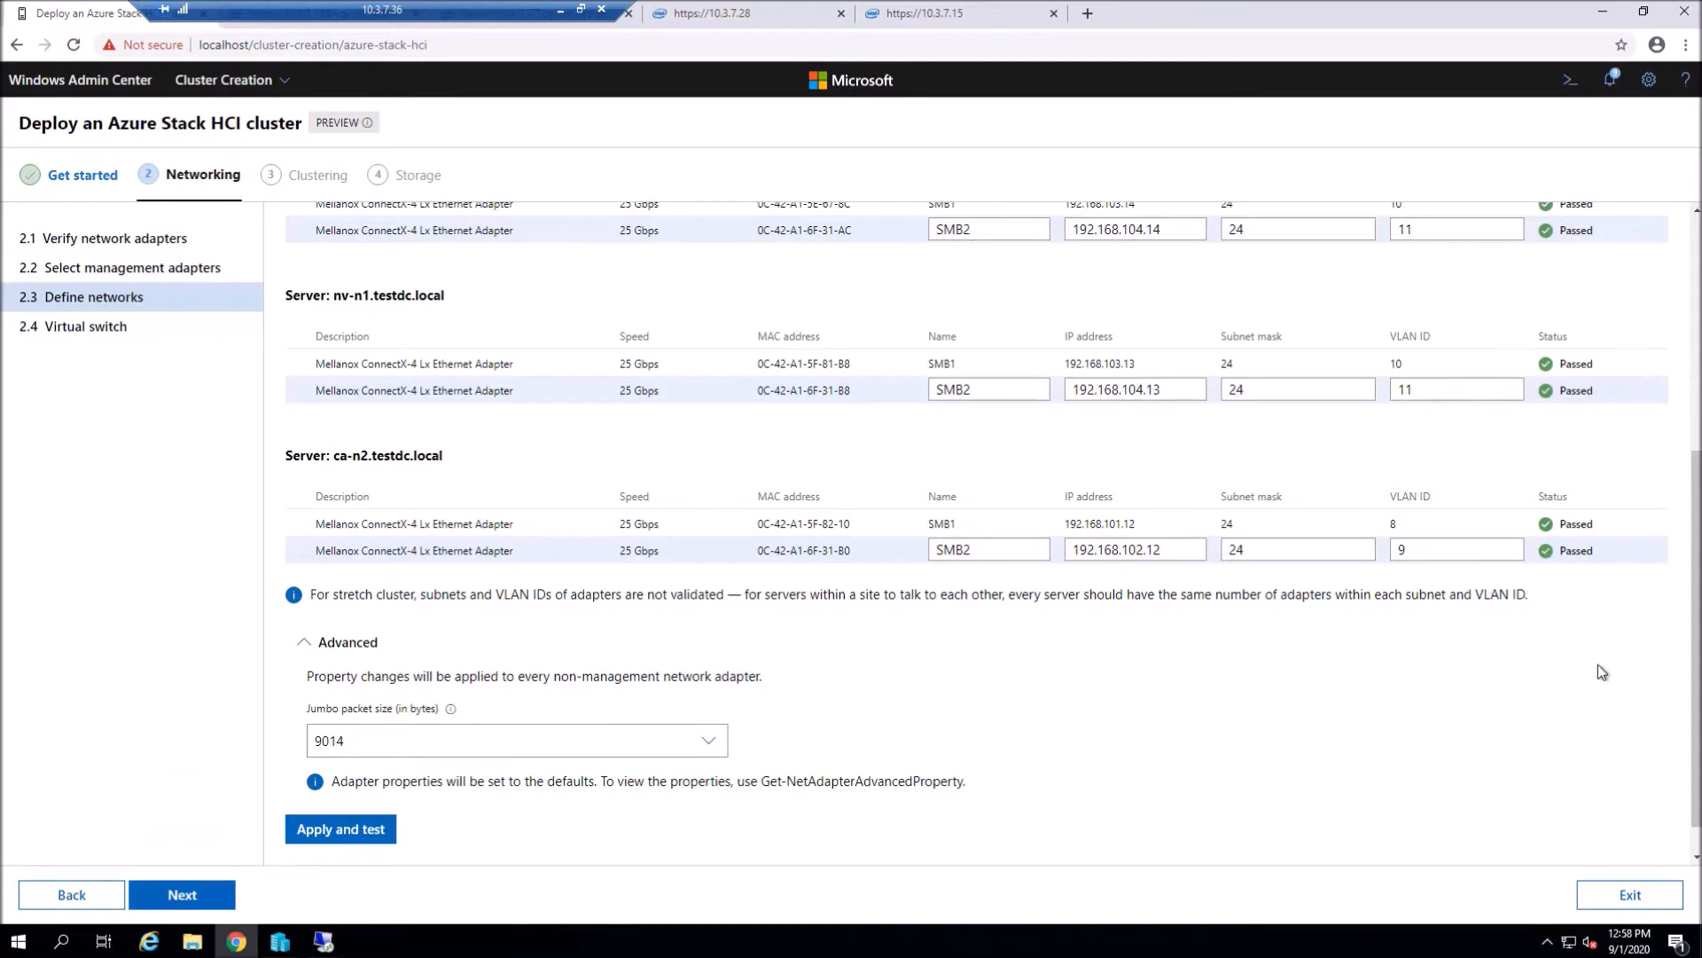
scroll(1597, 667, "up", 4)
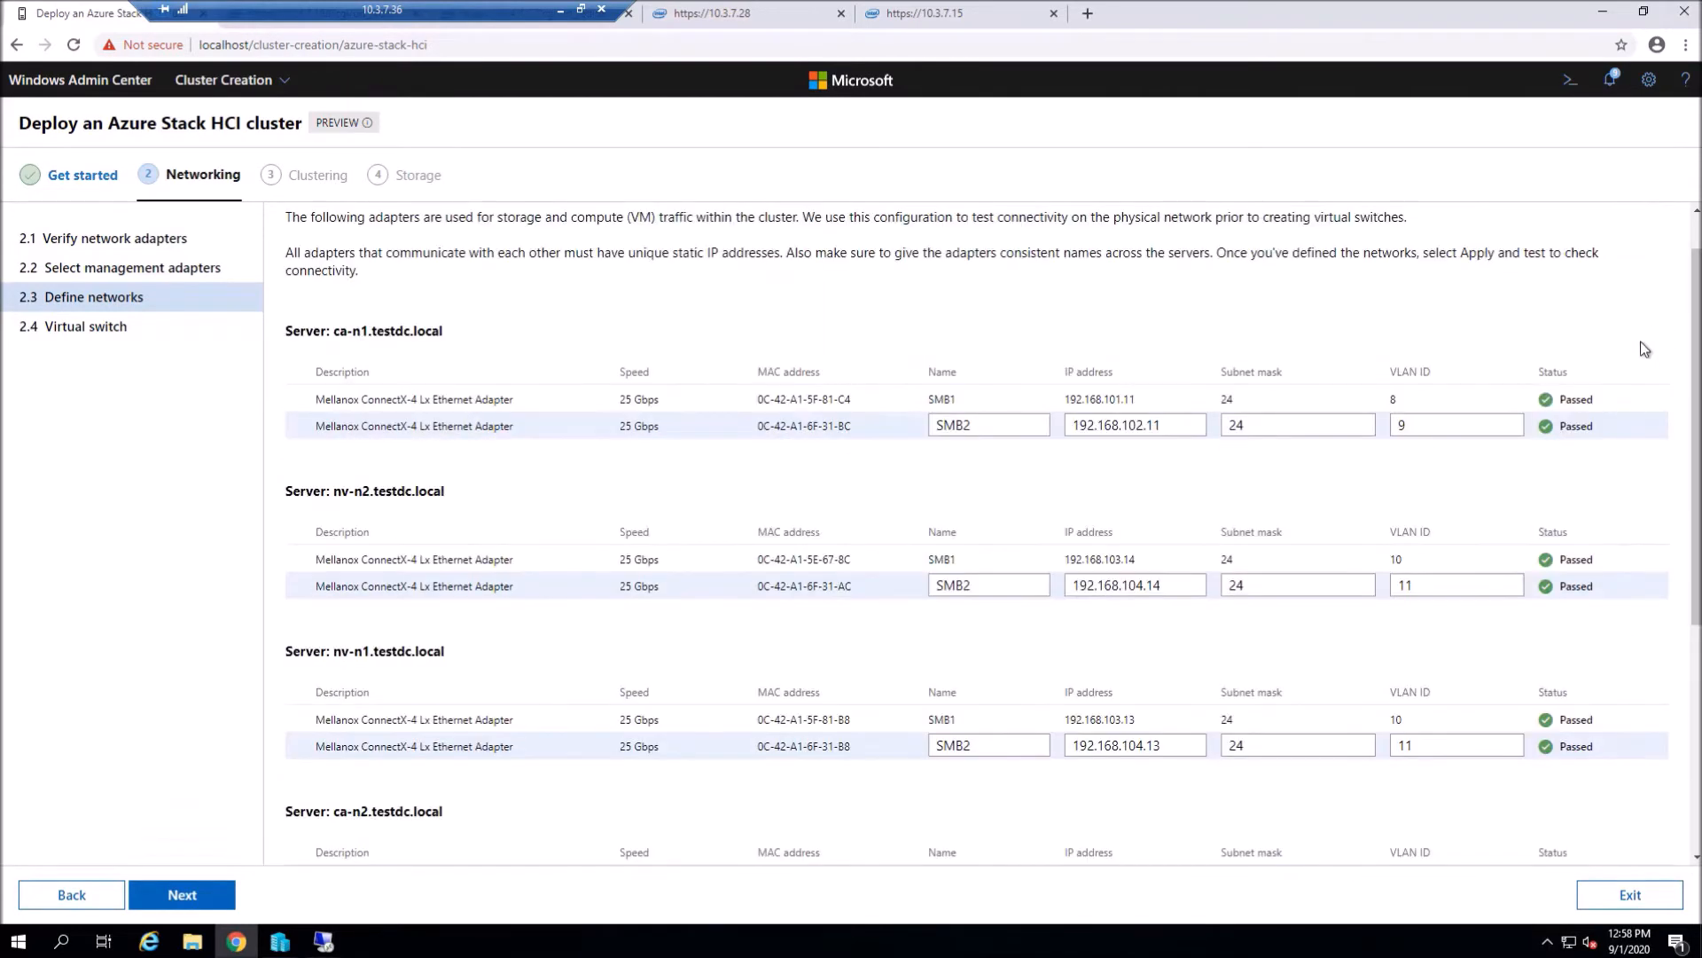
scroll(1587, 488, "down", 4)
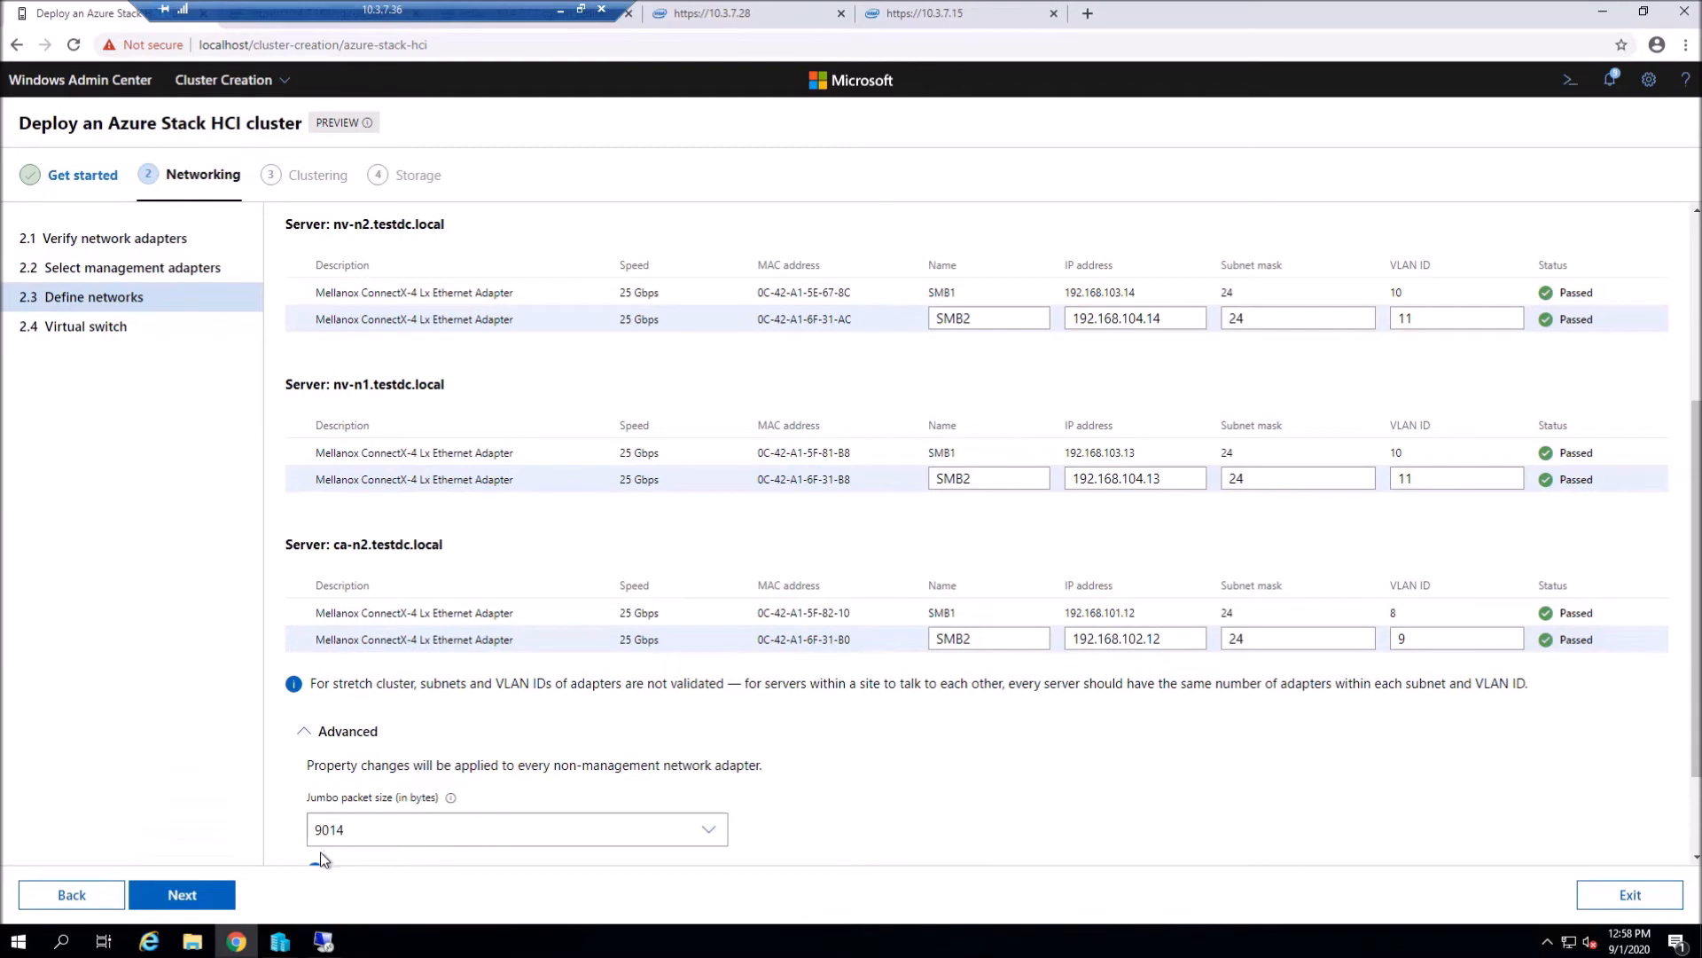
left_click(186, 897)
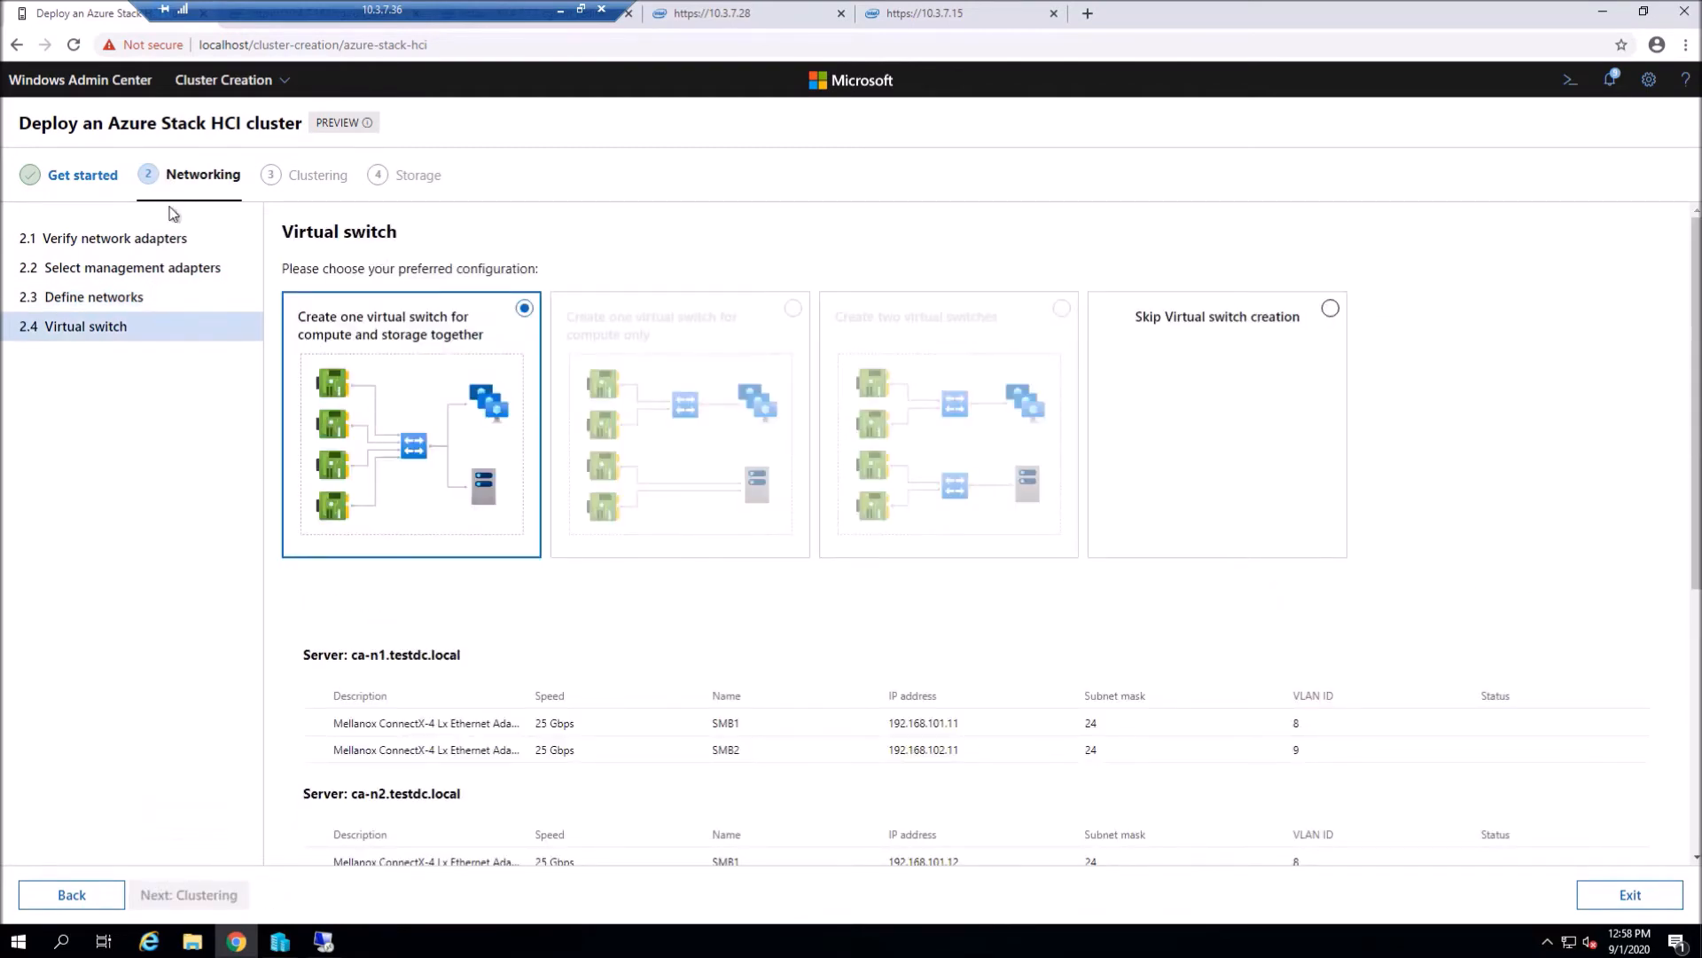
- Apply and test the ConvergedSwitch settings for combined compute and storage, then proceed to Clustering
scroll(544, 547, "down", 5)
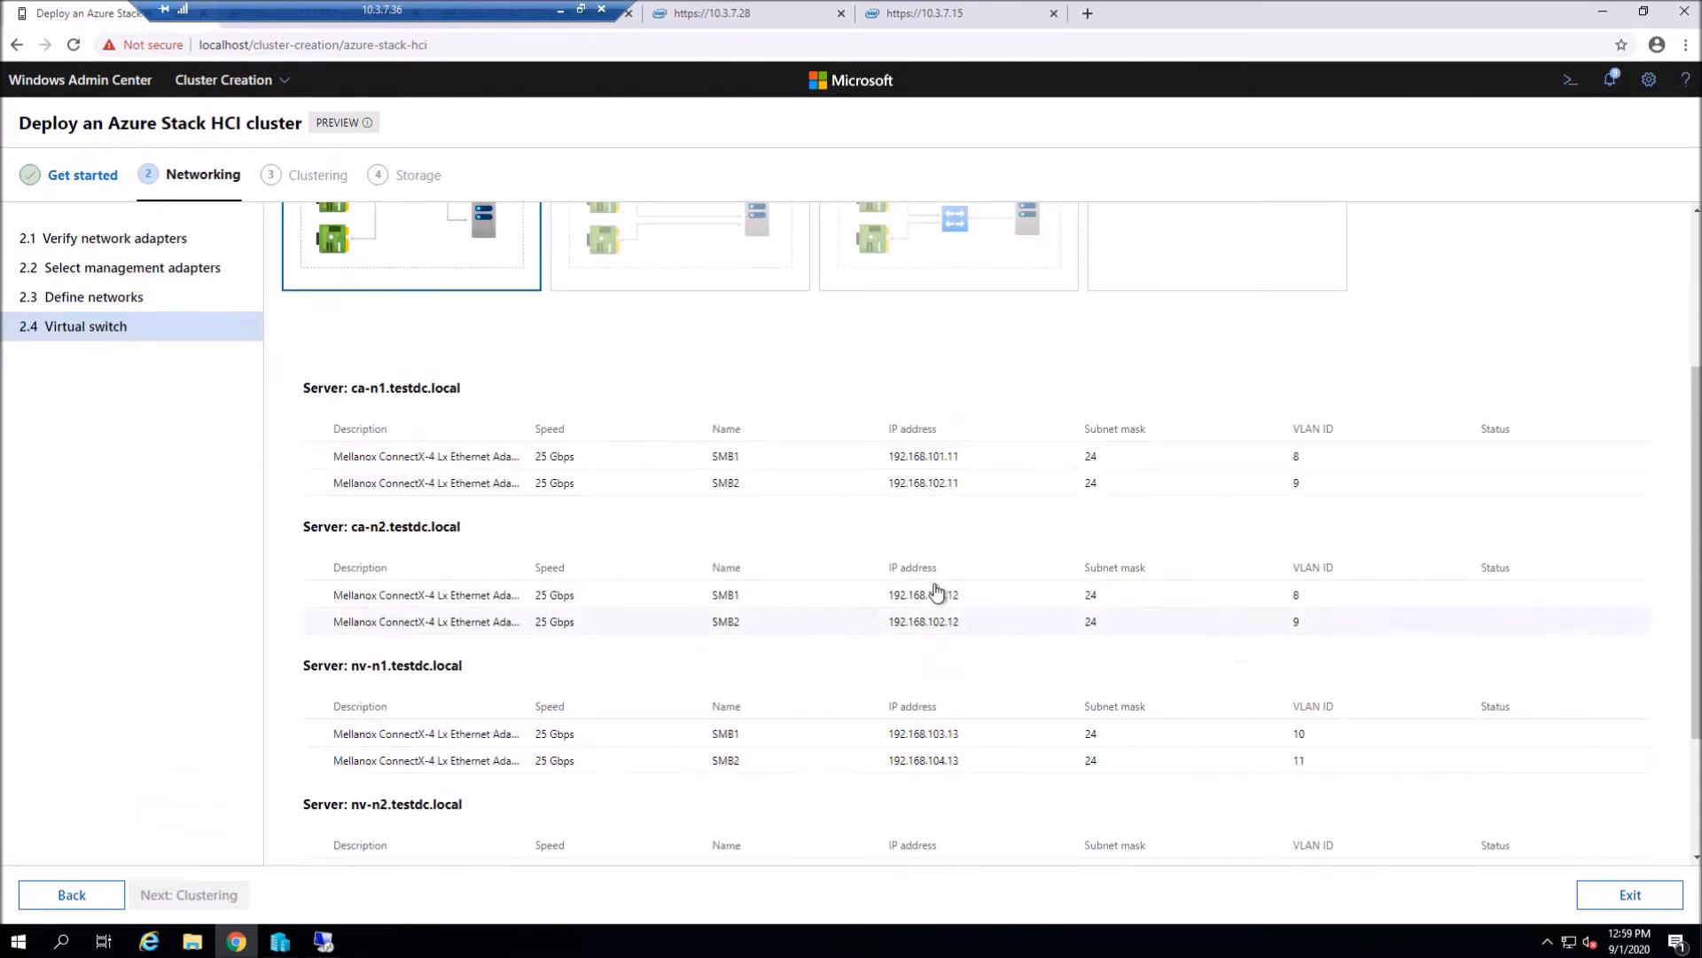
left_click(332, 752)
scroll(384, 762, "down", 4)
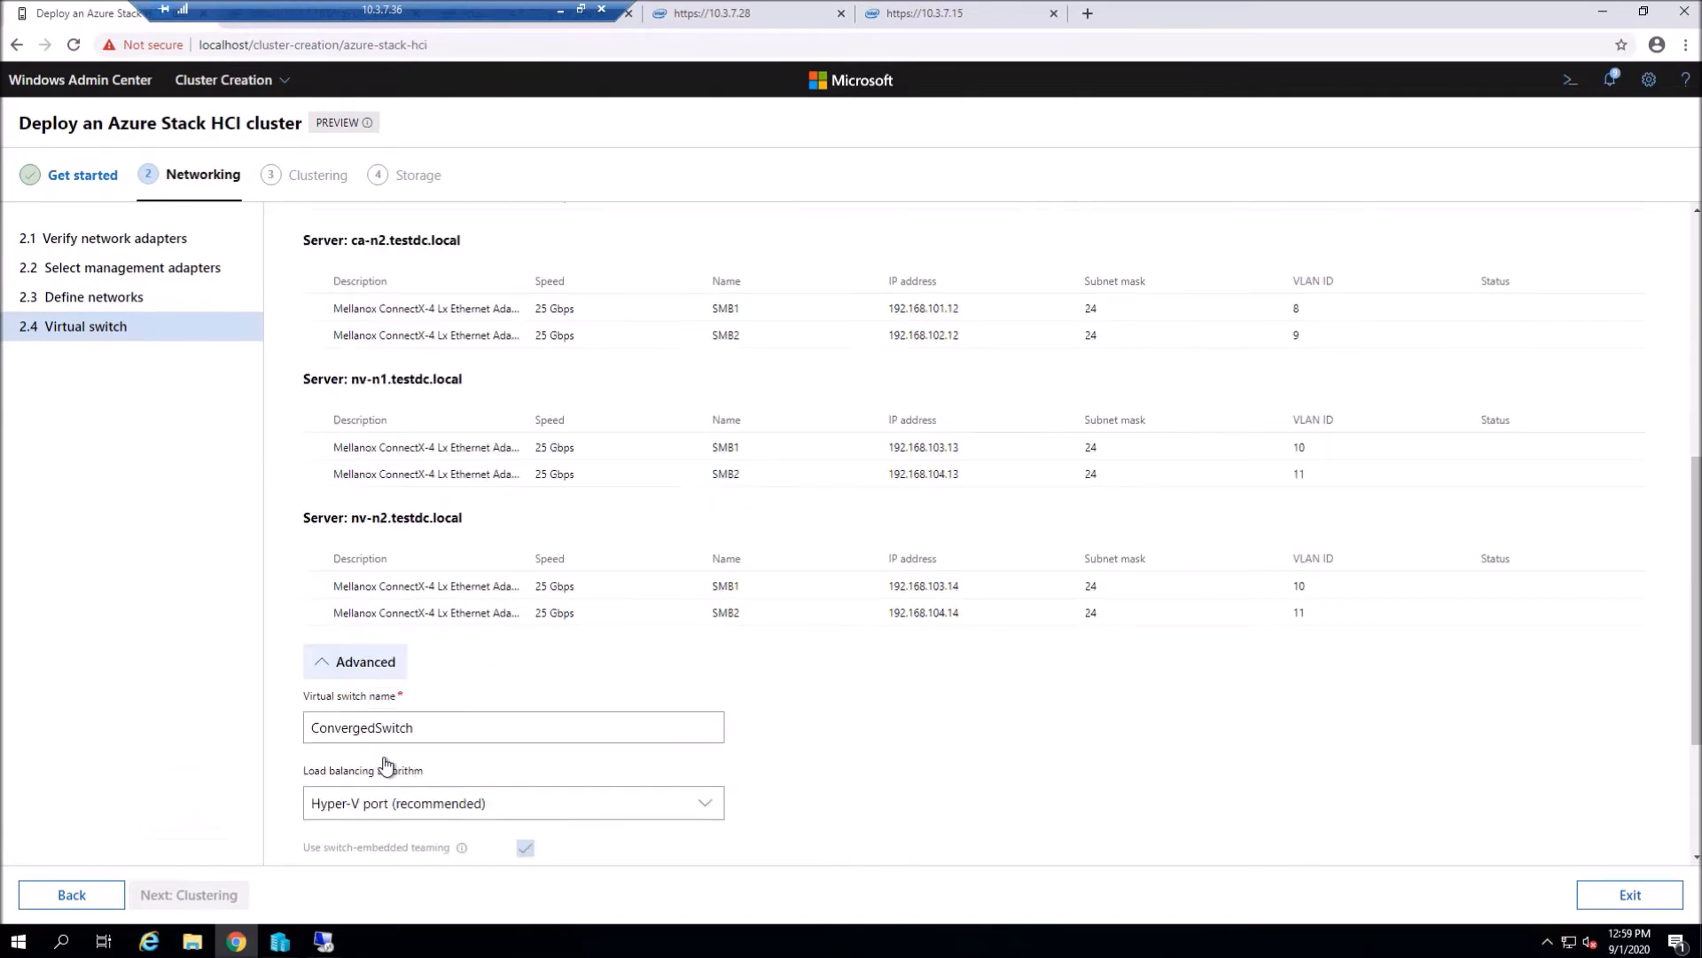
left_click(384, 831)
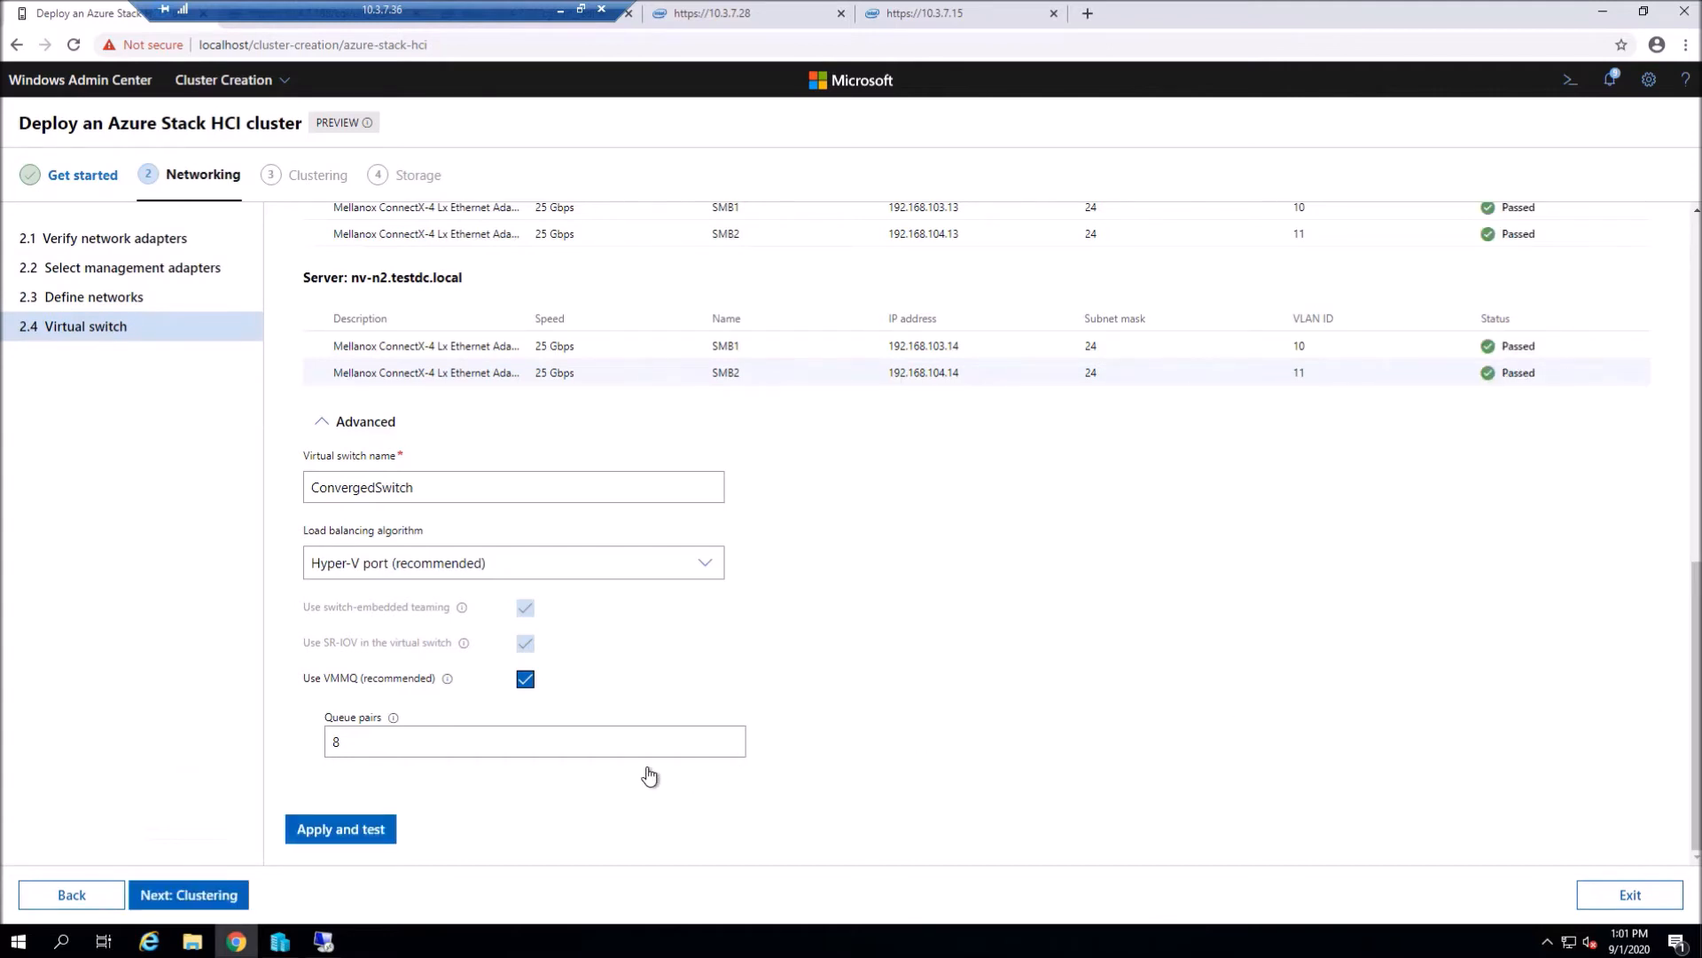
left_click(184, 896)
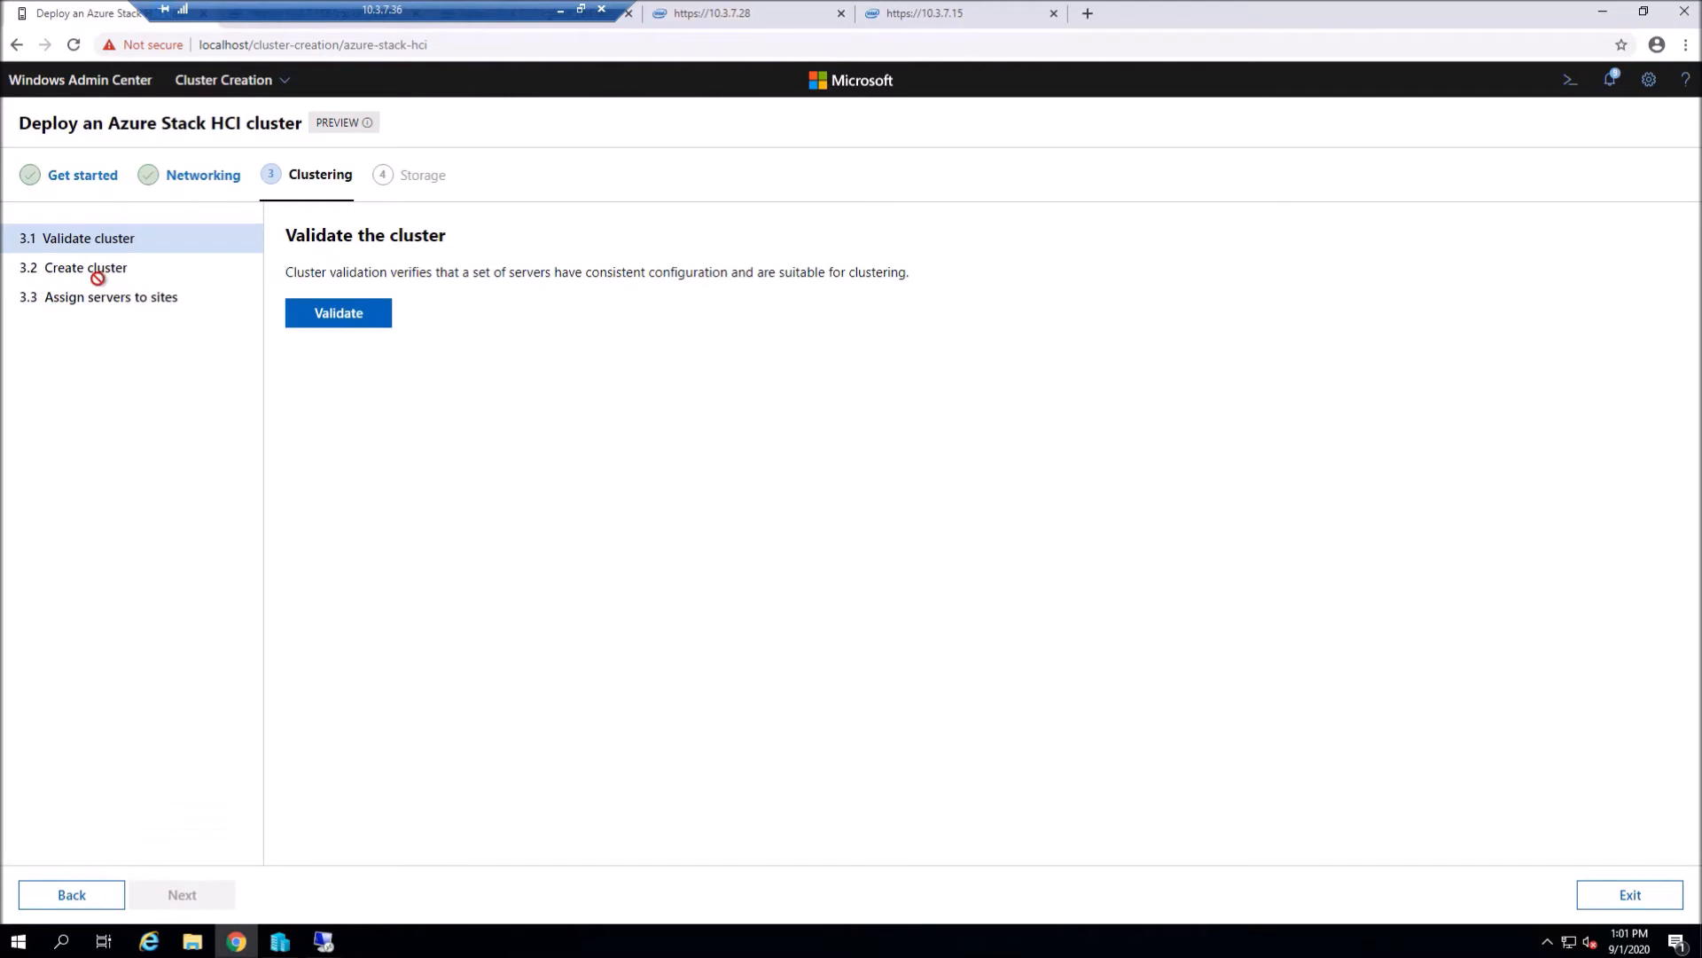
- Run cluster validation and check the notifications for its progress
left_click(334, 315)
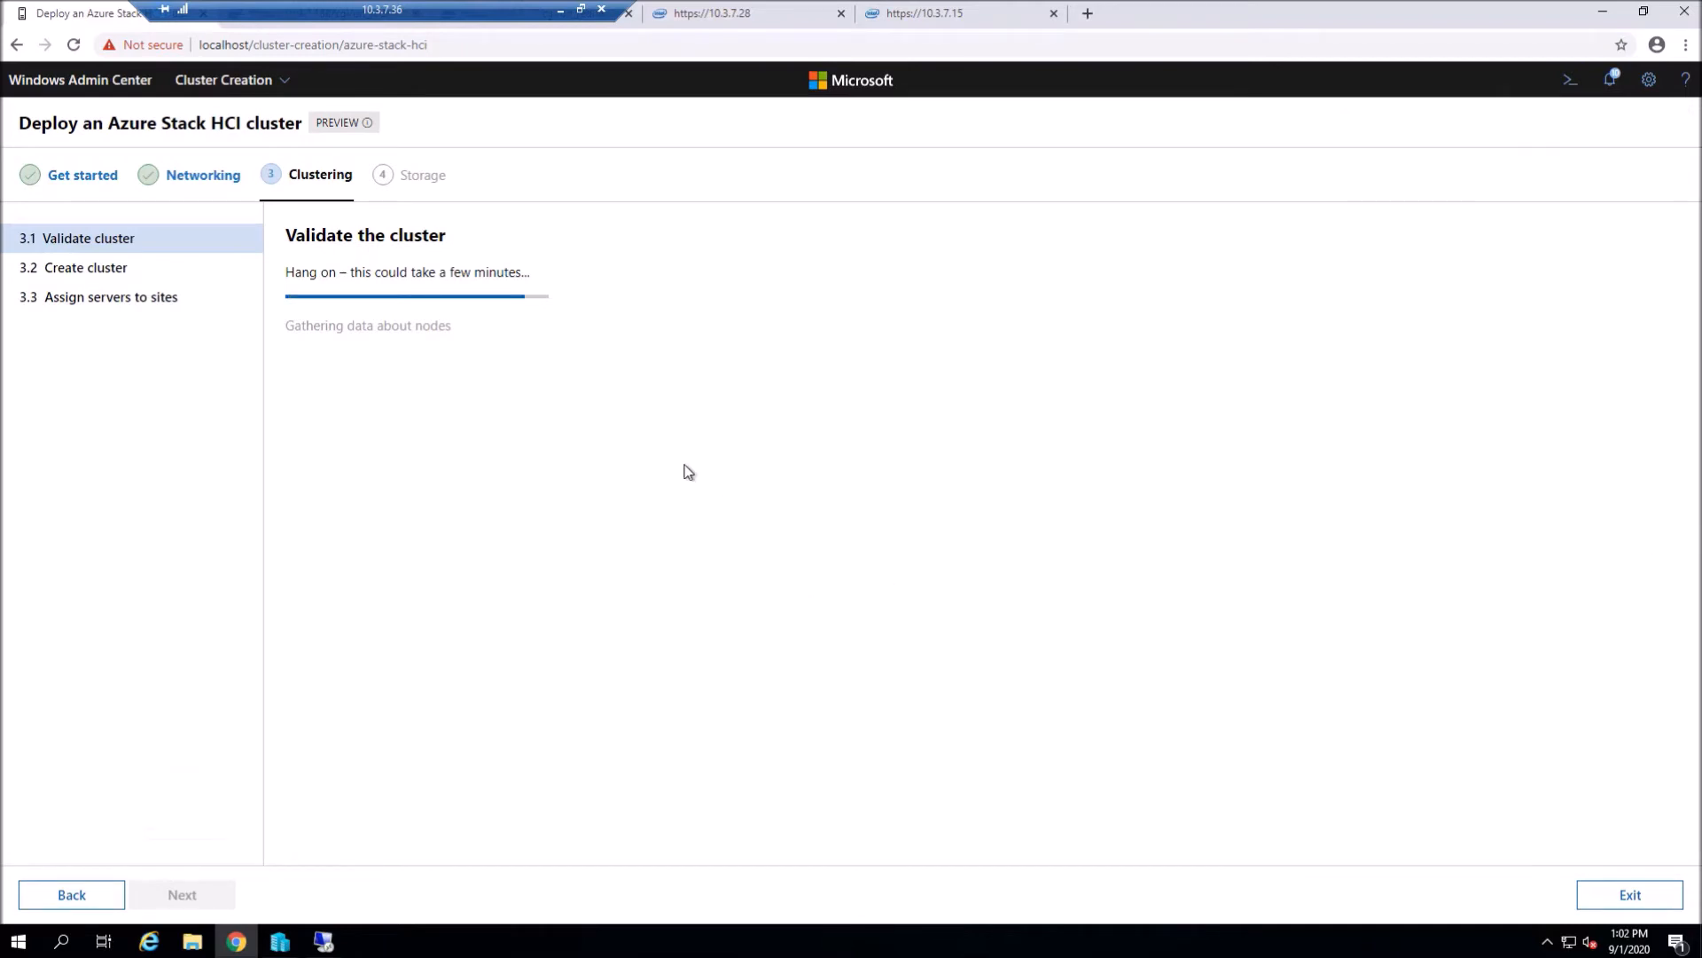
left_click(1611, 80)
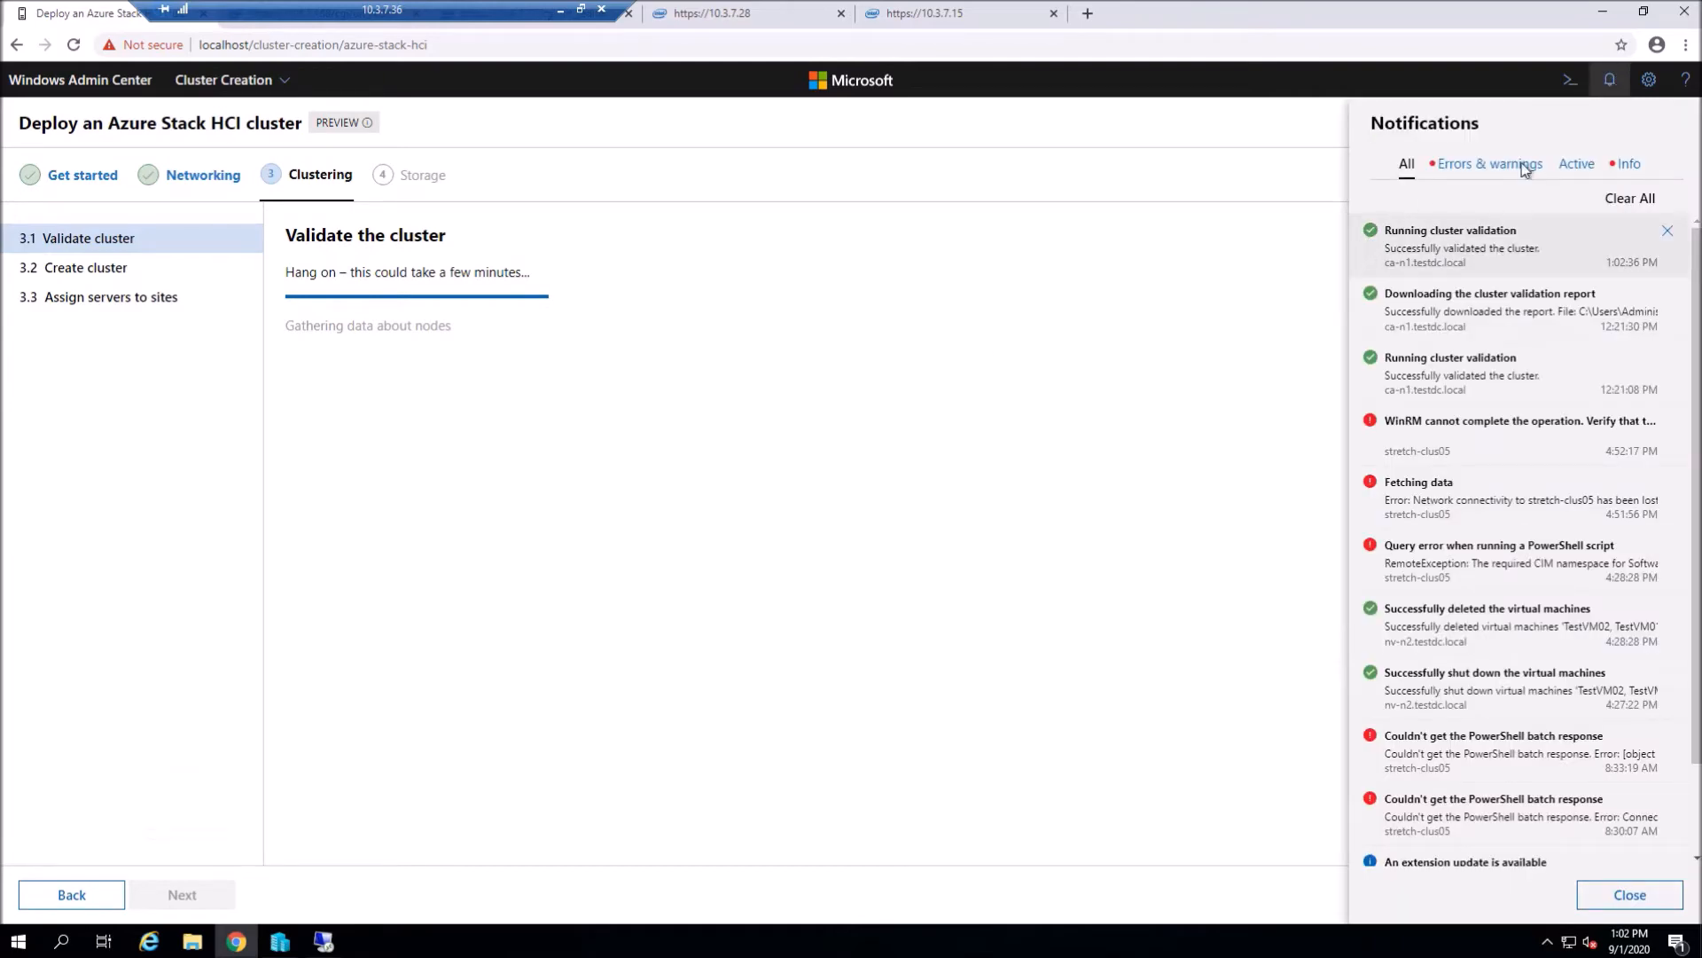
left_click(1617, 88)
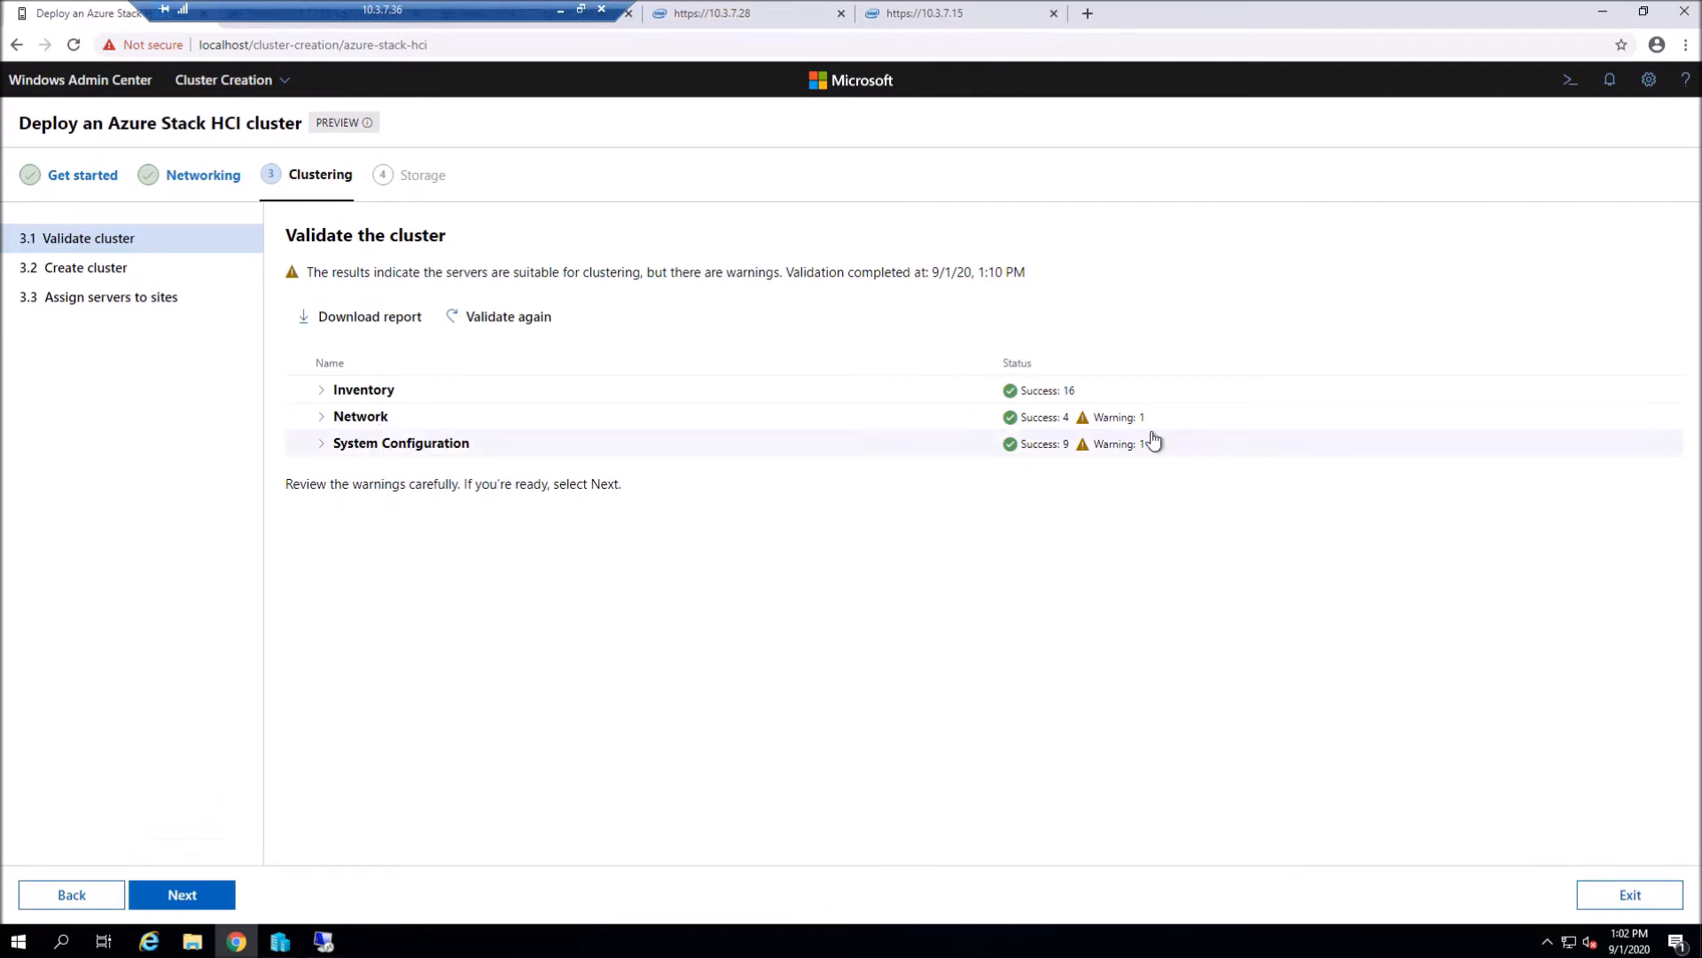
- Expand the Network and System Configuration results and download the validation report
left_click(330, 418)
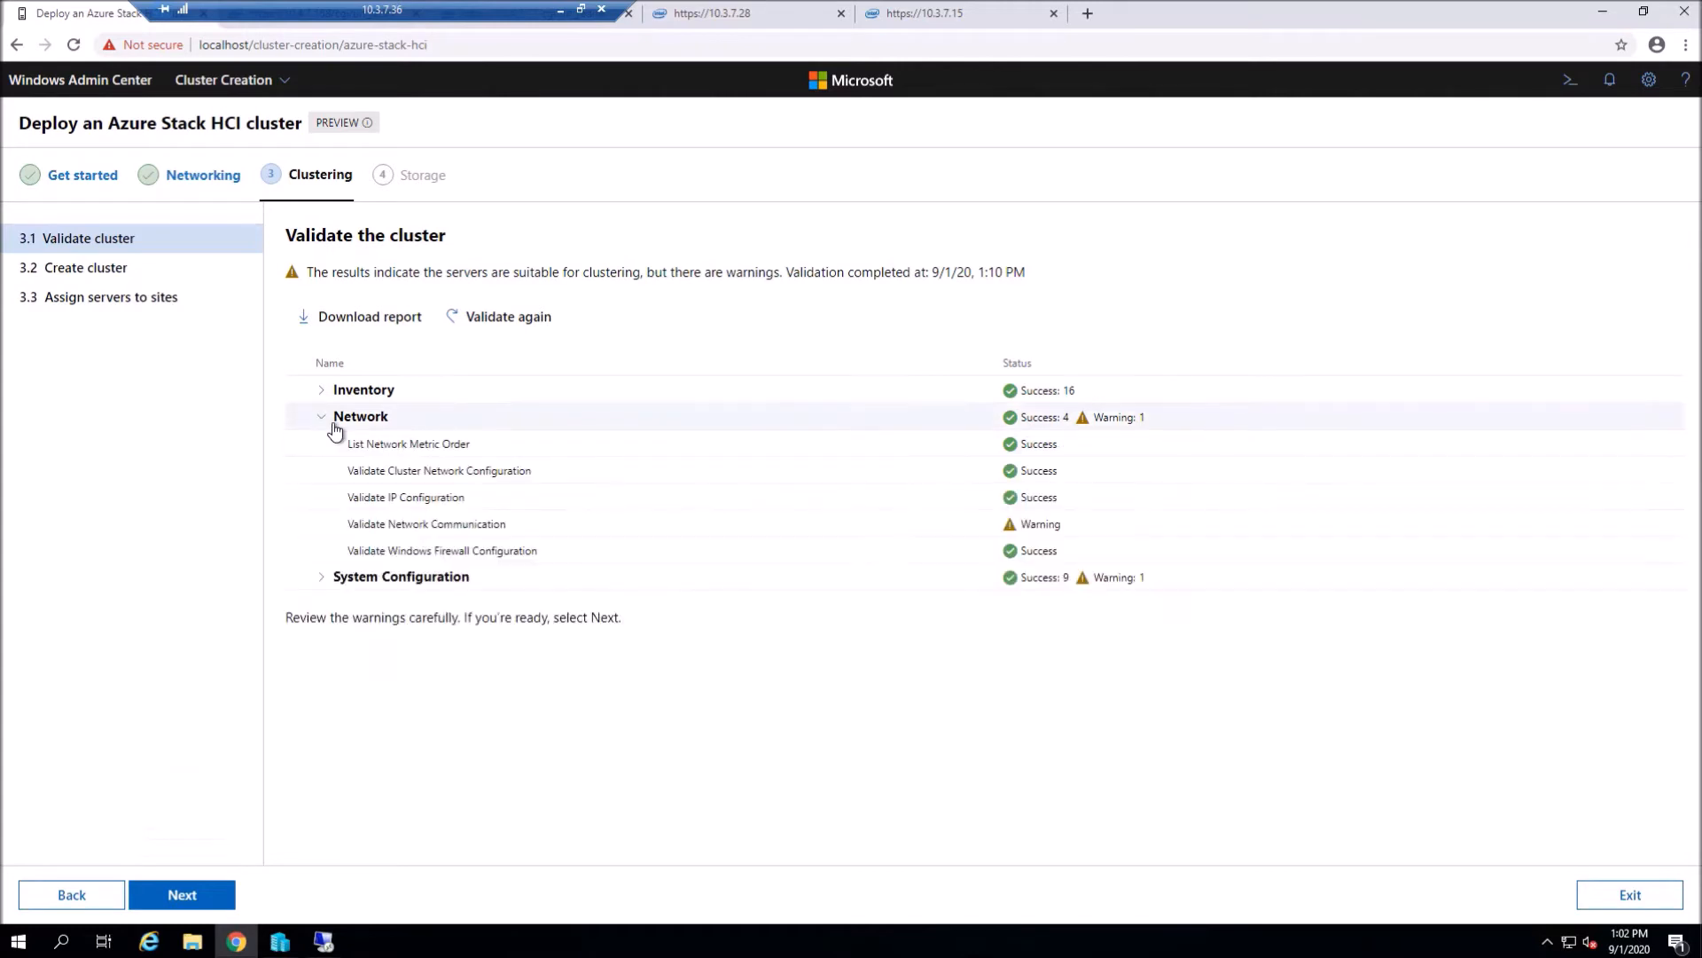
left_click(325, 581)
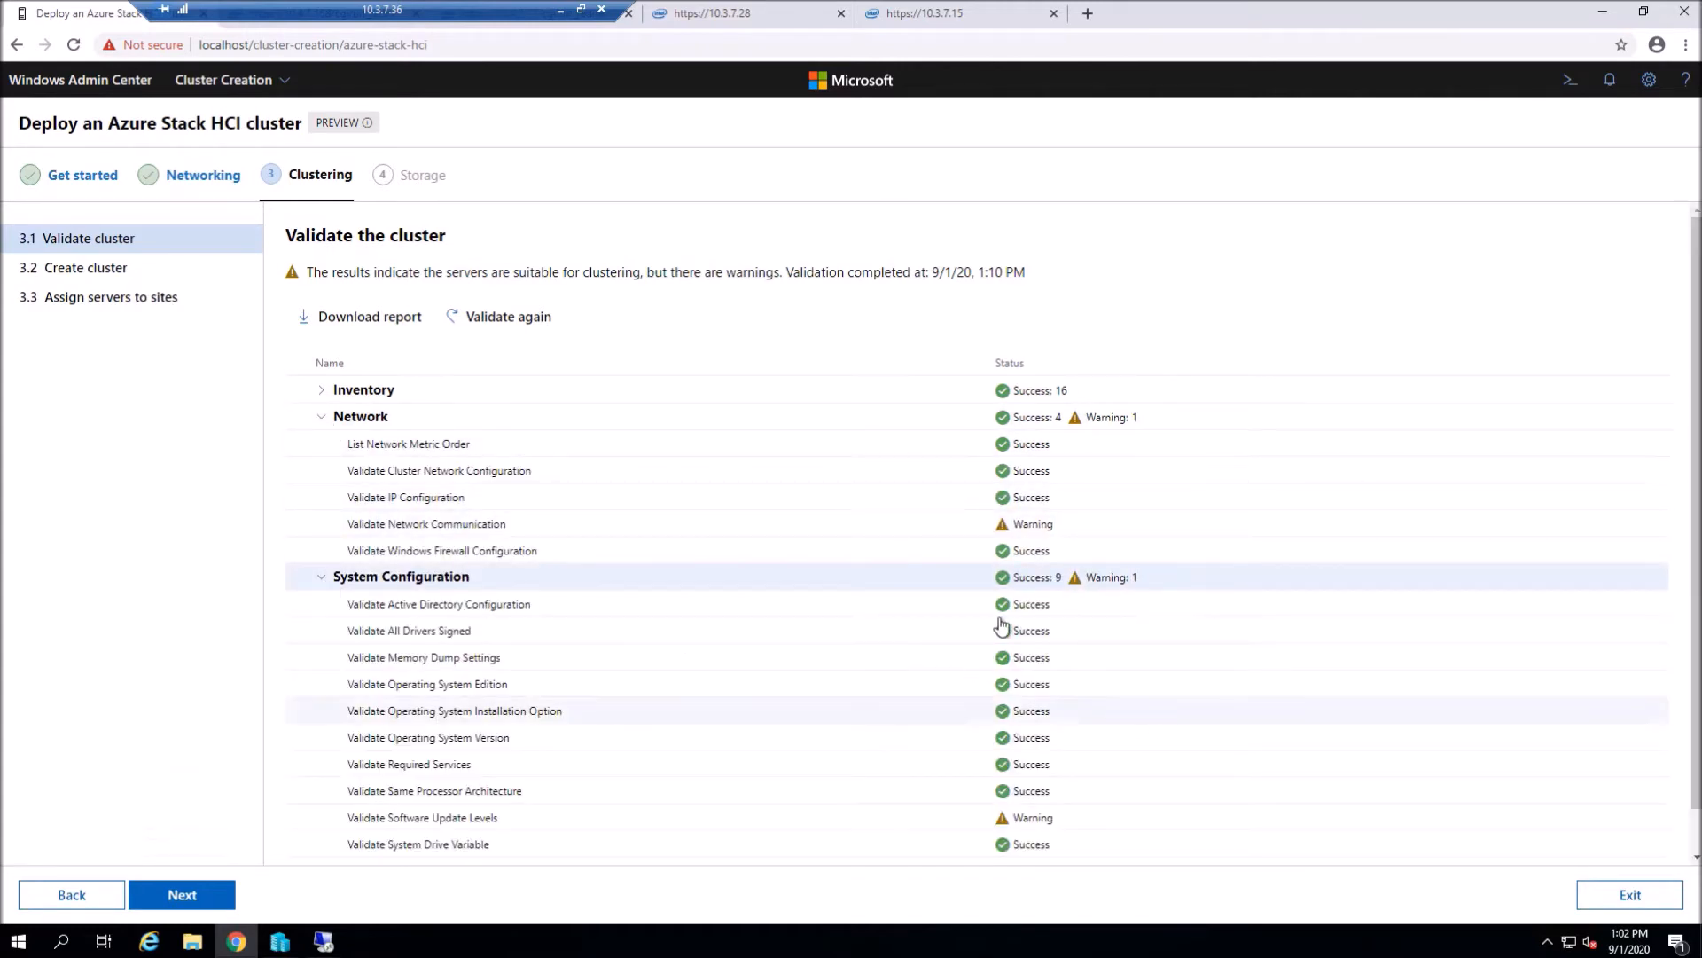
left_click(355, 318)
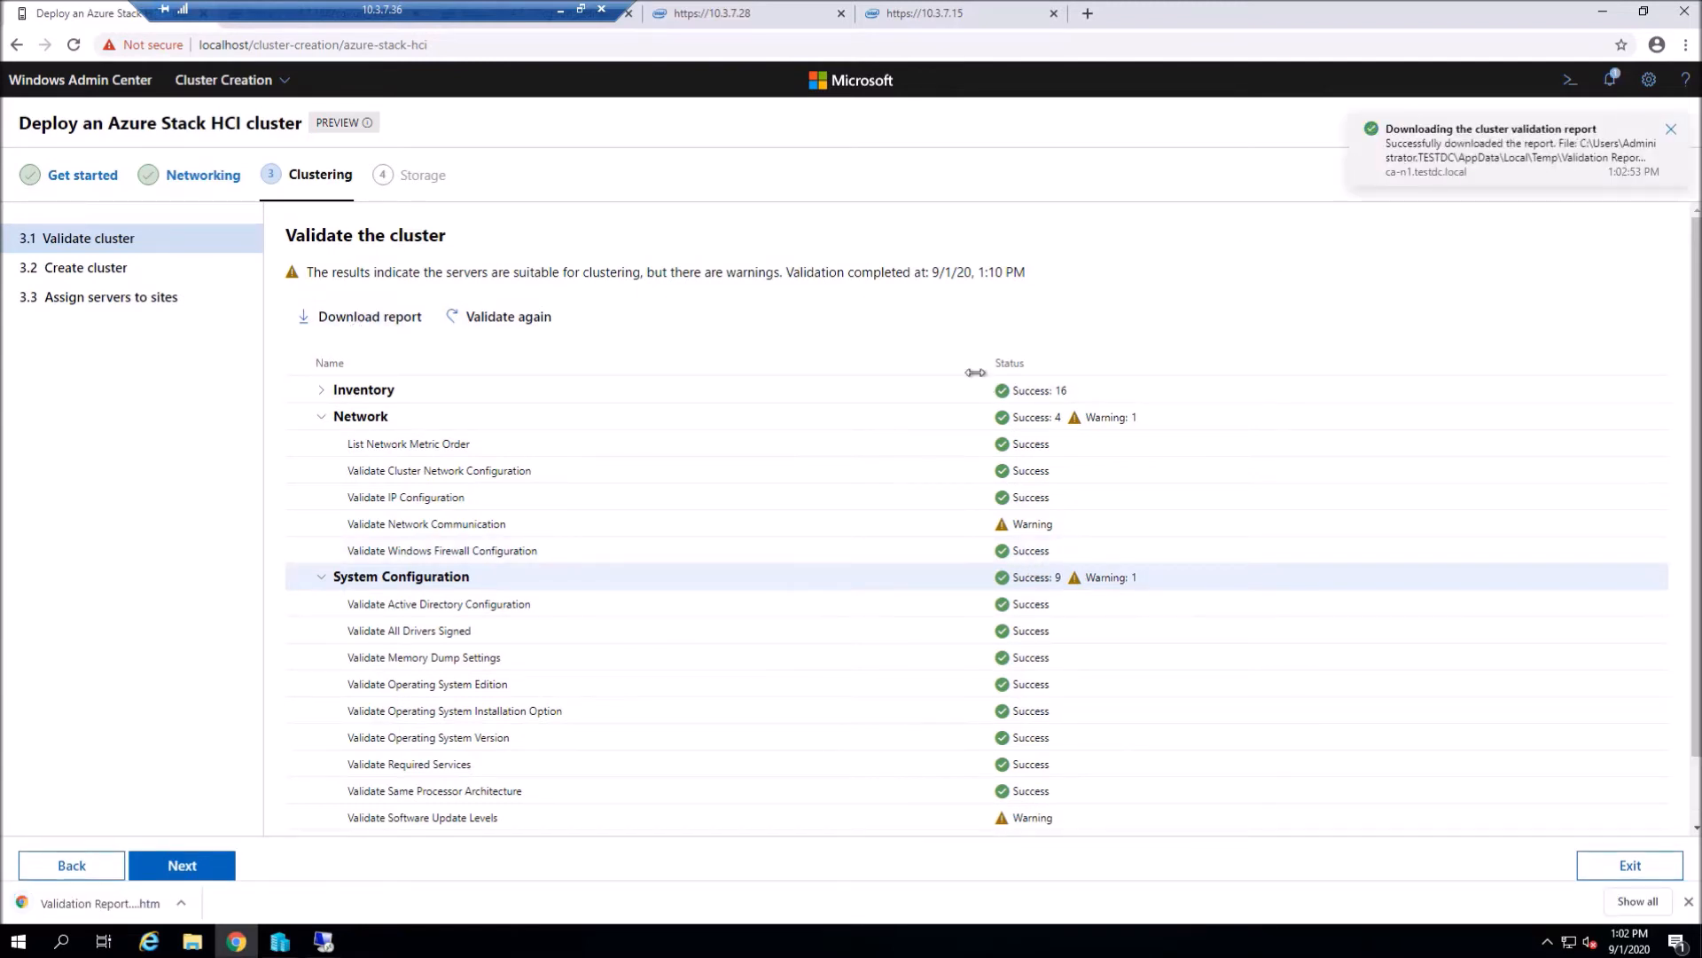
- Open the downloaded report and read the Validate Network Communication warning details
left_click(84, 903)
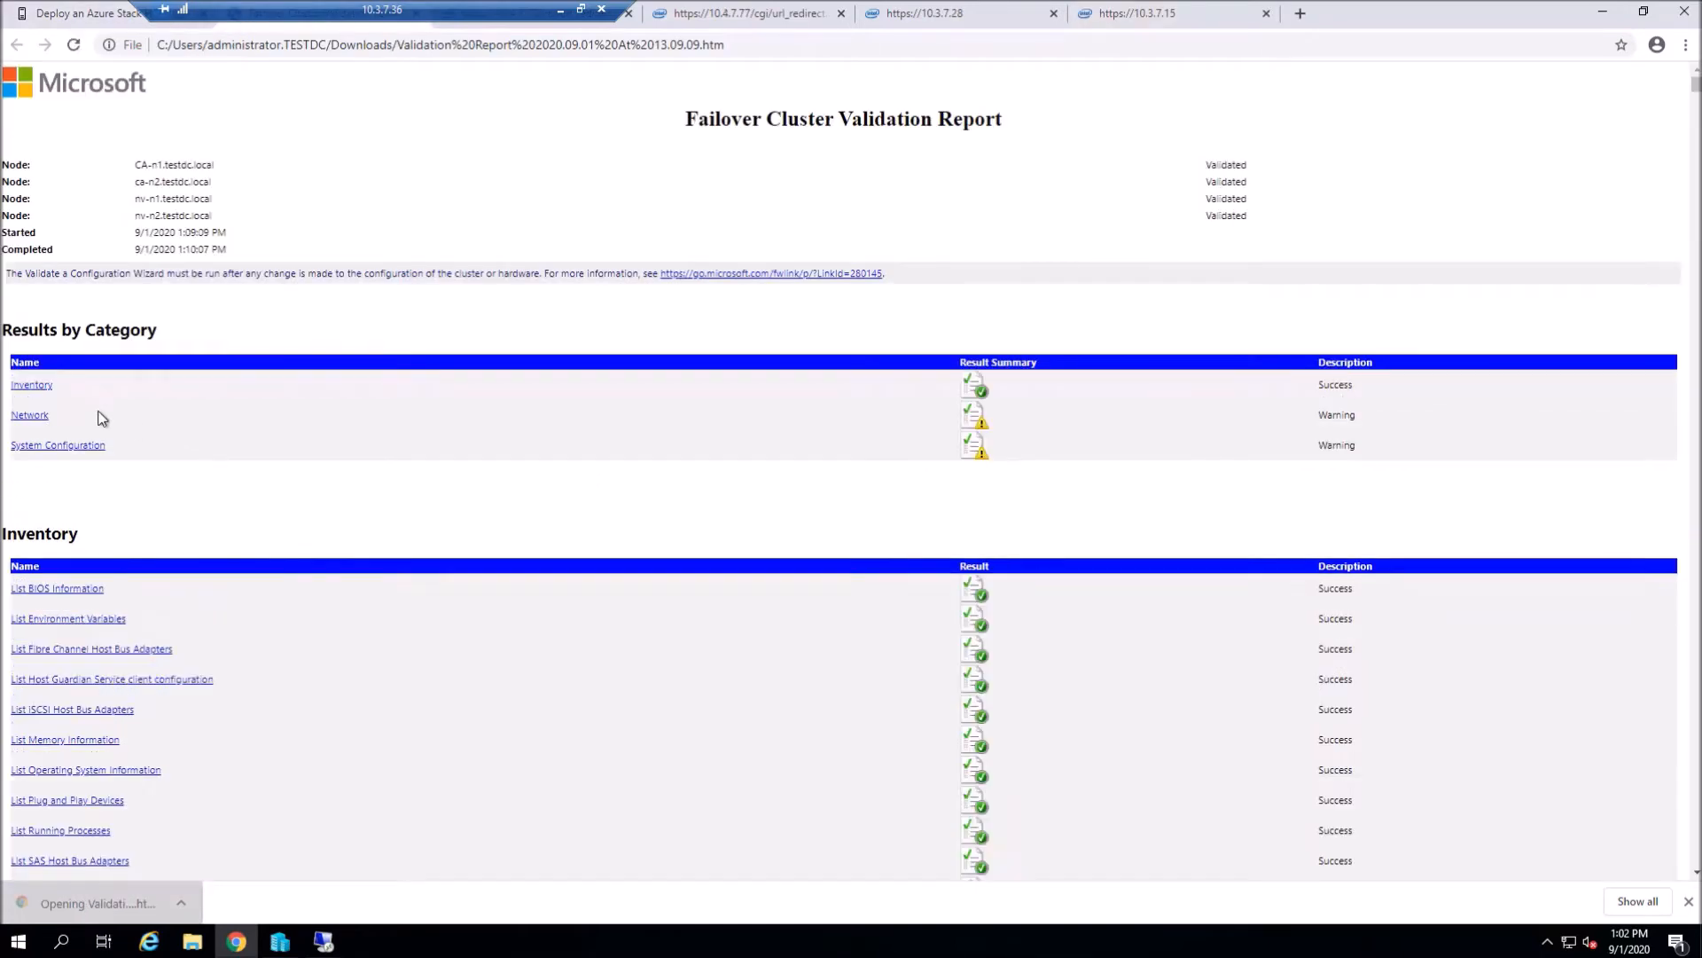
left_click(25, 419)
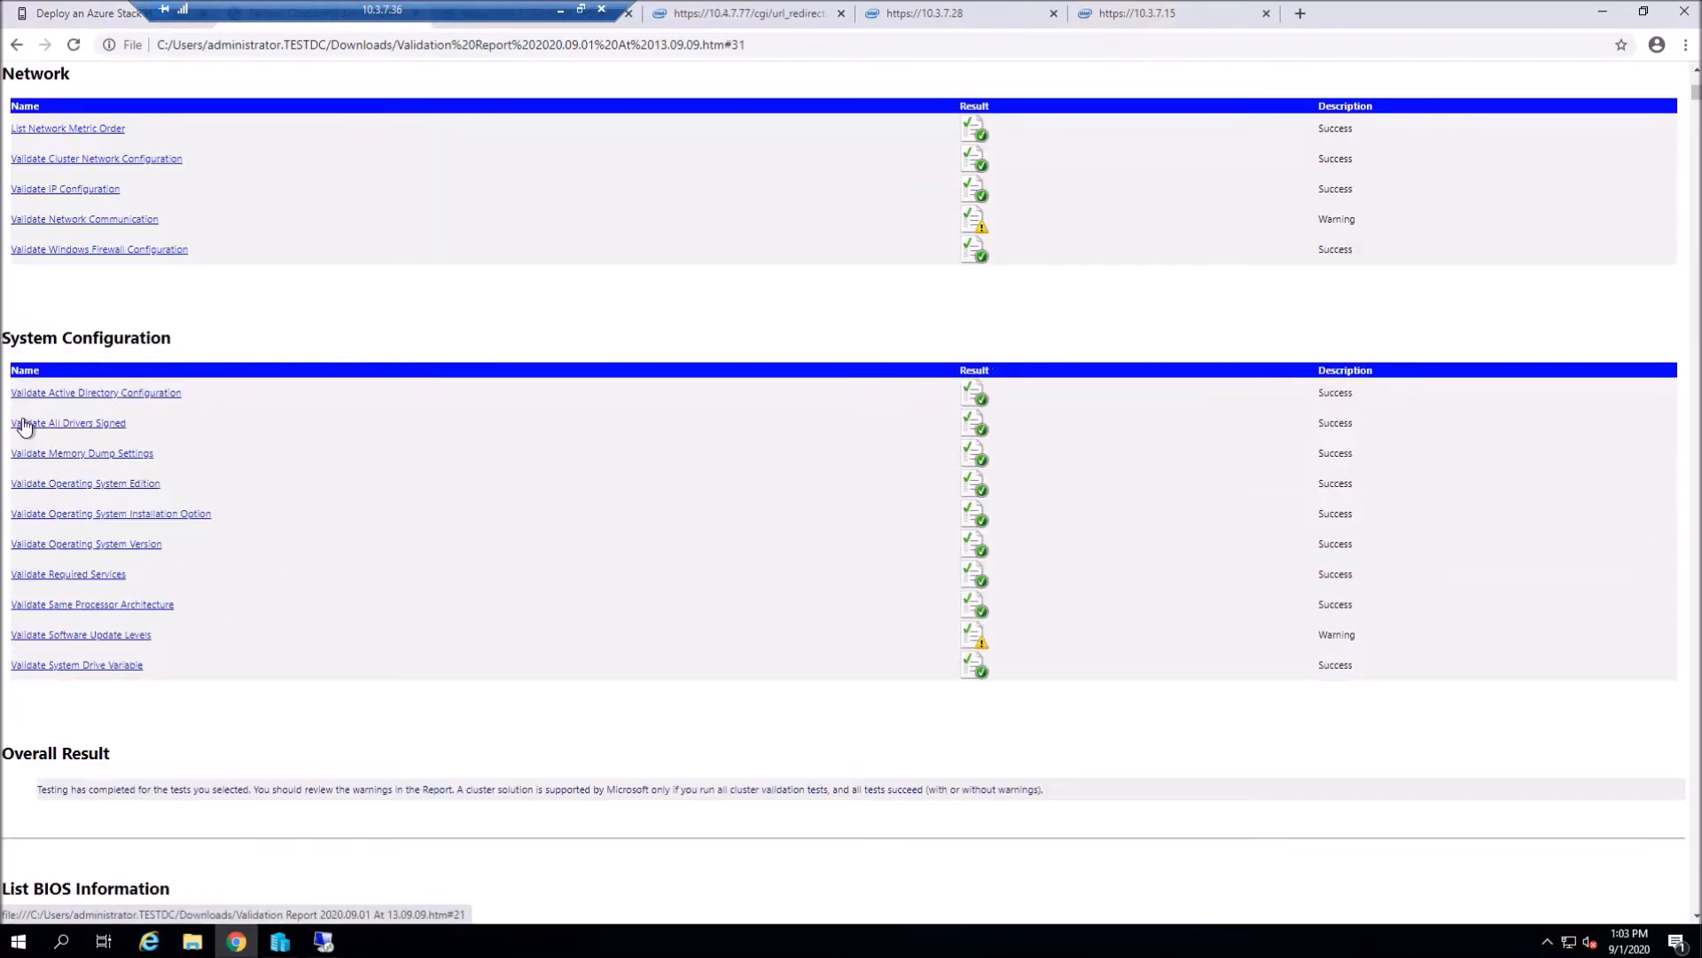
left_click(129, 221)
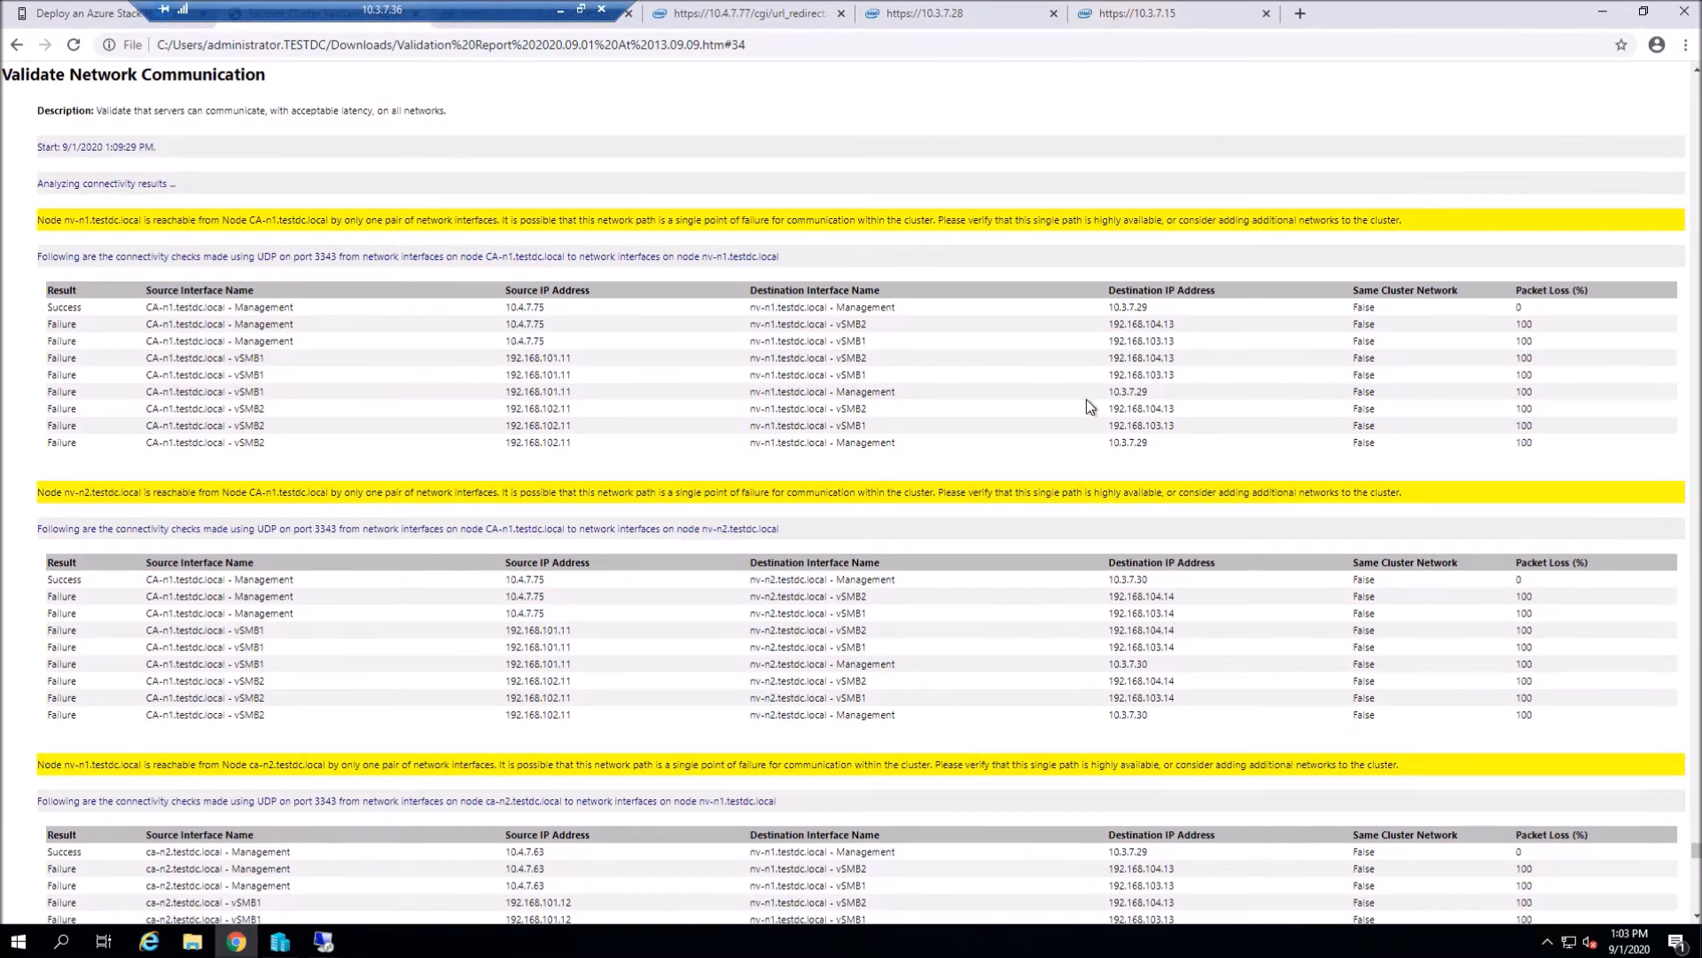
scroll(1096, 408, "down", 2)
scroll(1097, 407, "down", 2)
scroll(1090, 411, "down", 3)
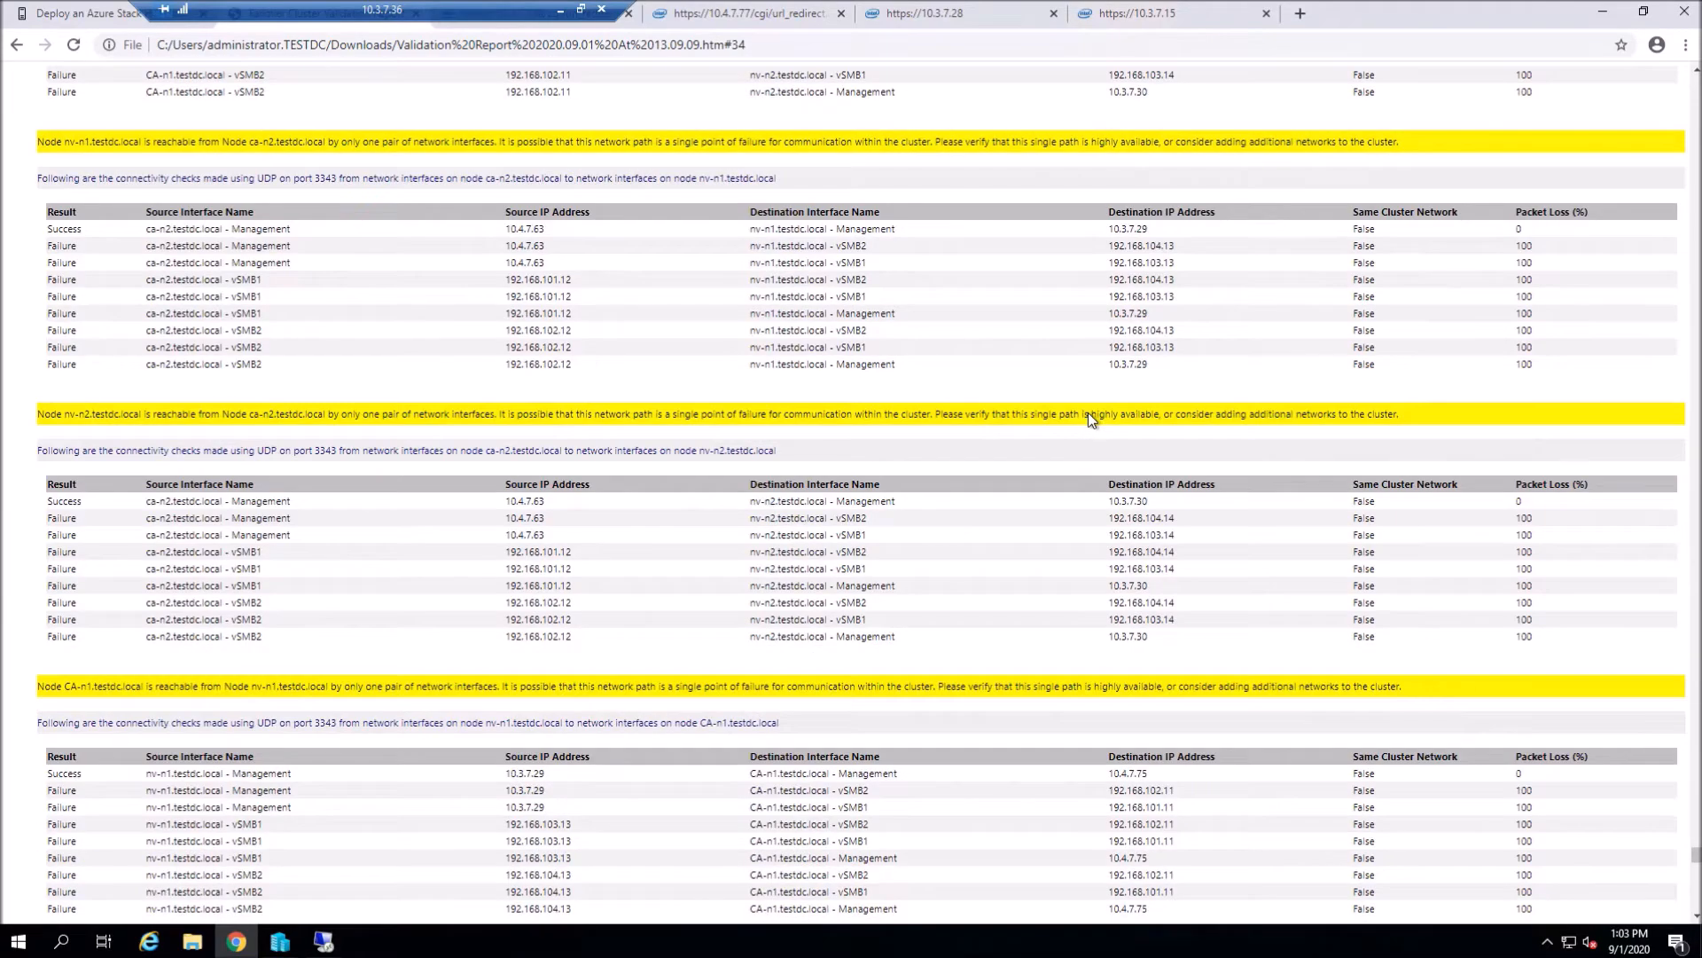
scroll(1028, 438, "down", 4)
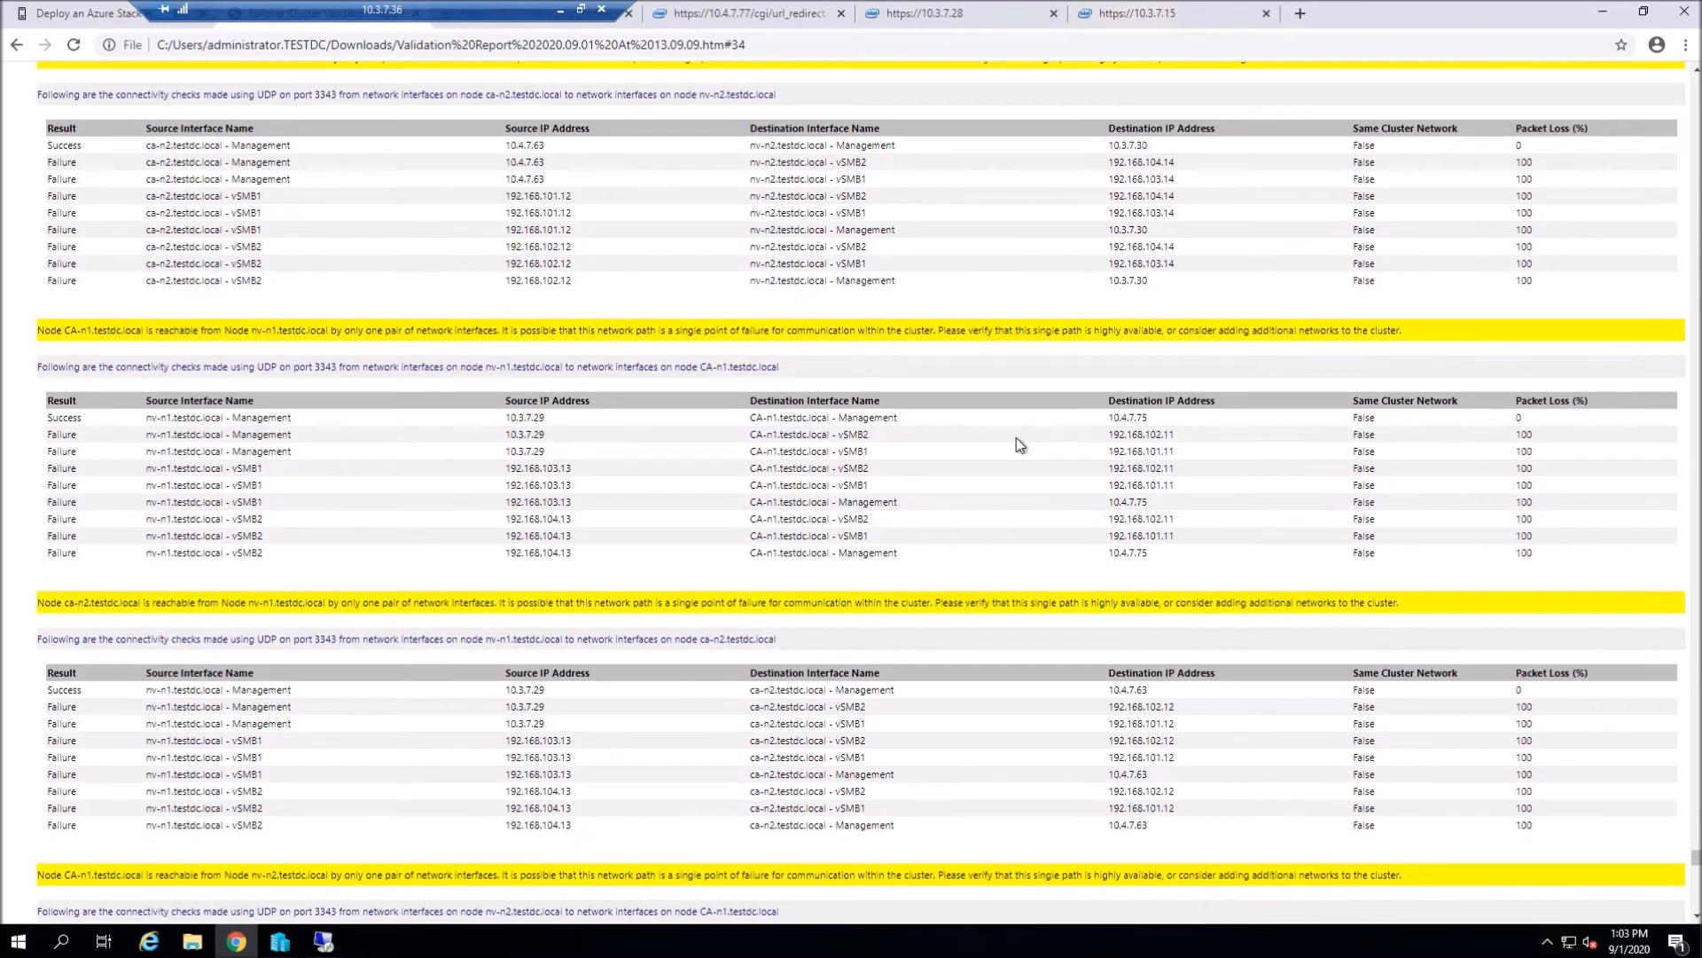
scroll(1000, 442, "down", 4)
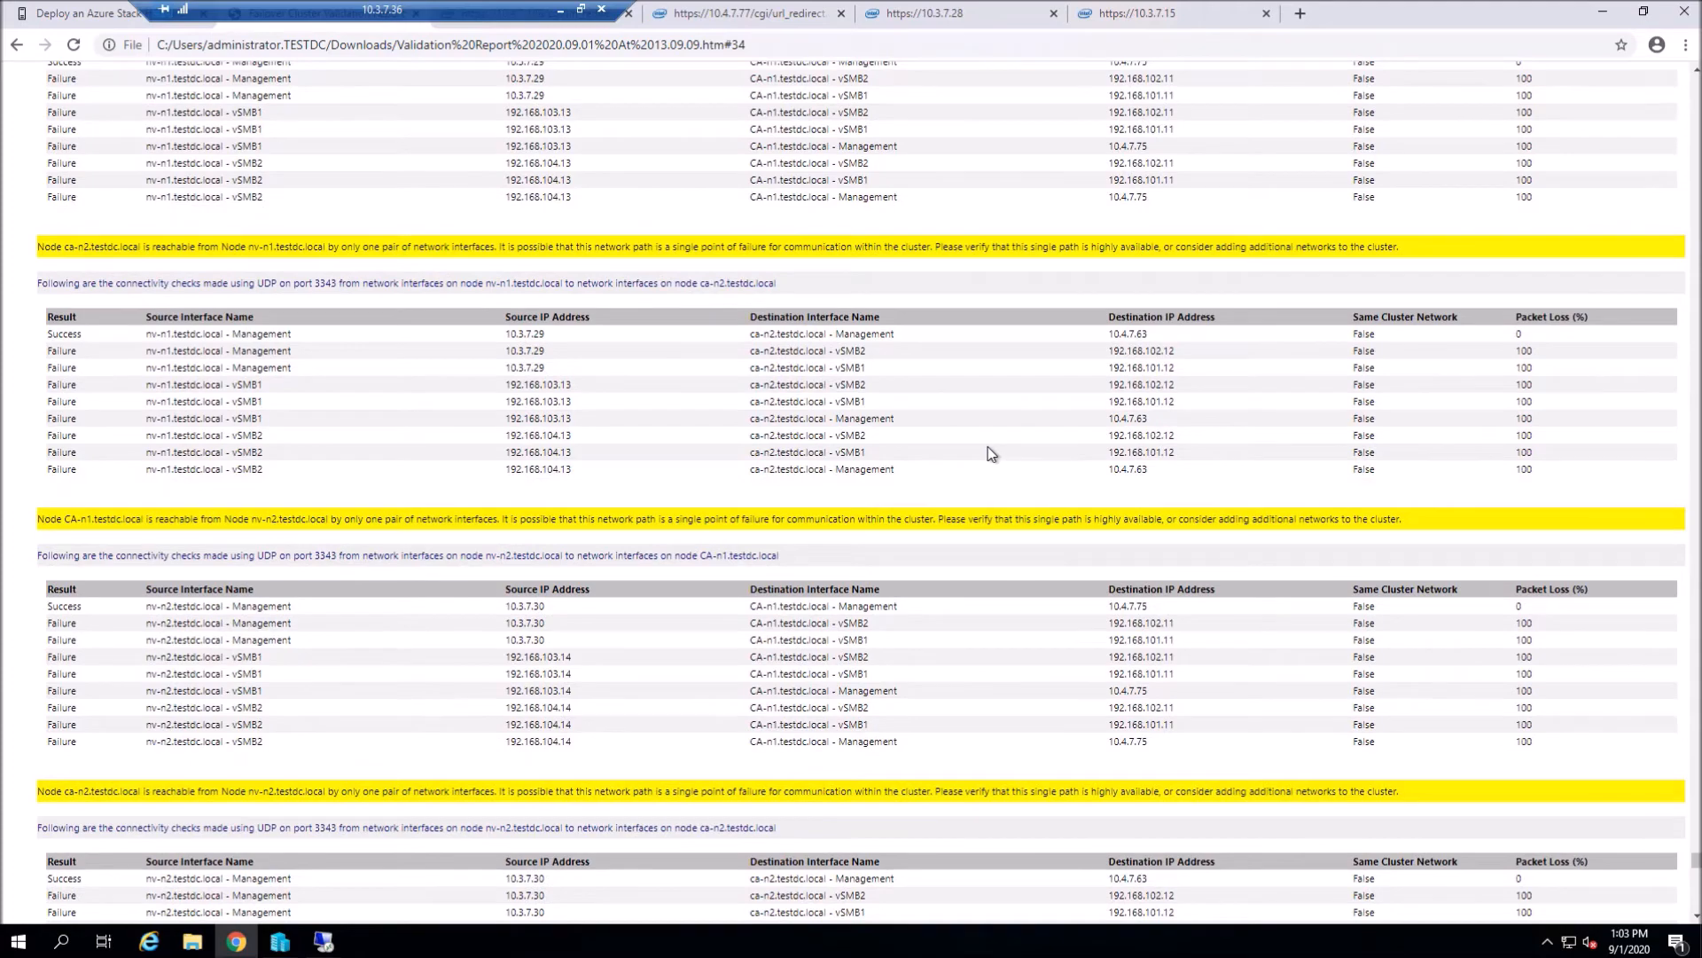
scroll(990, 453, "down", 4)
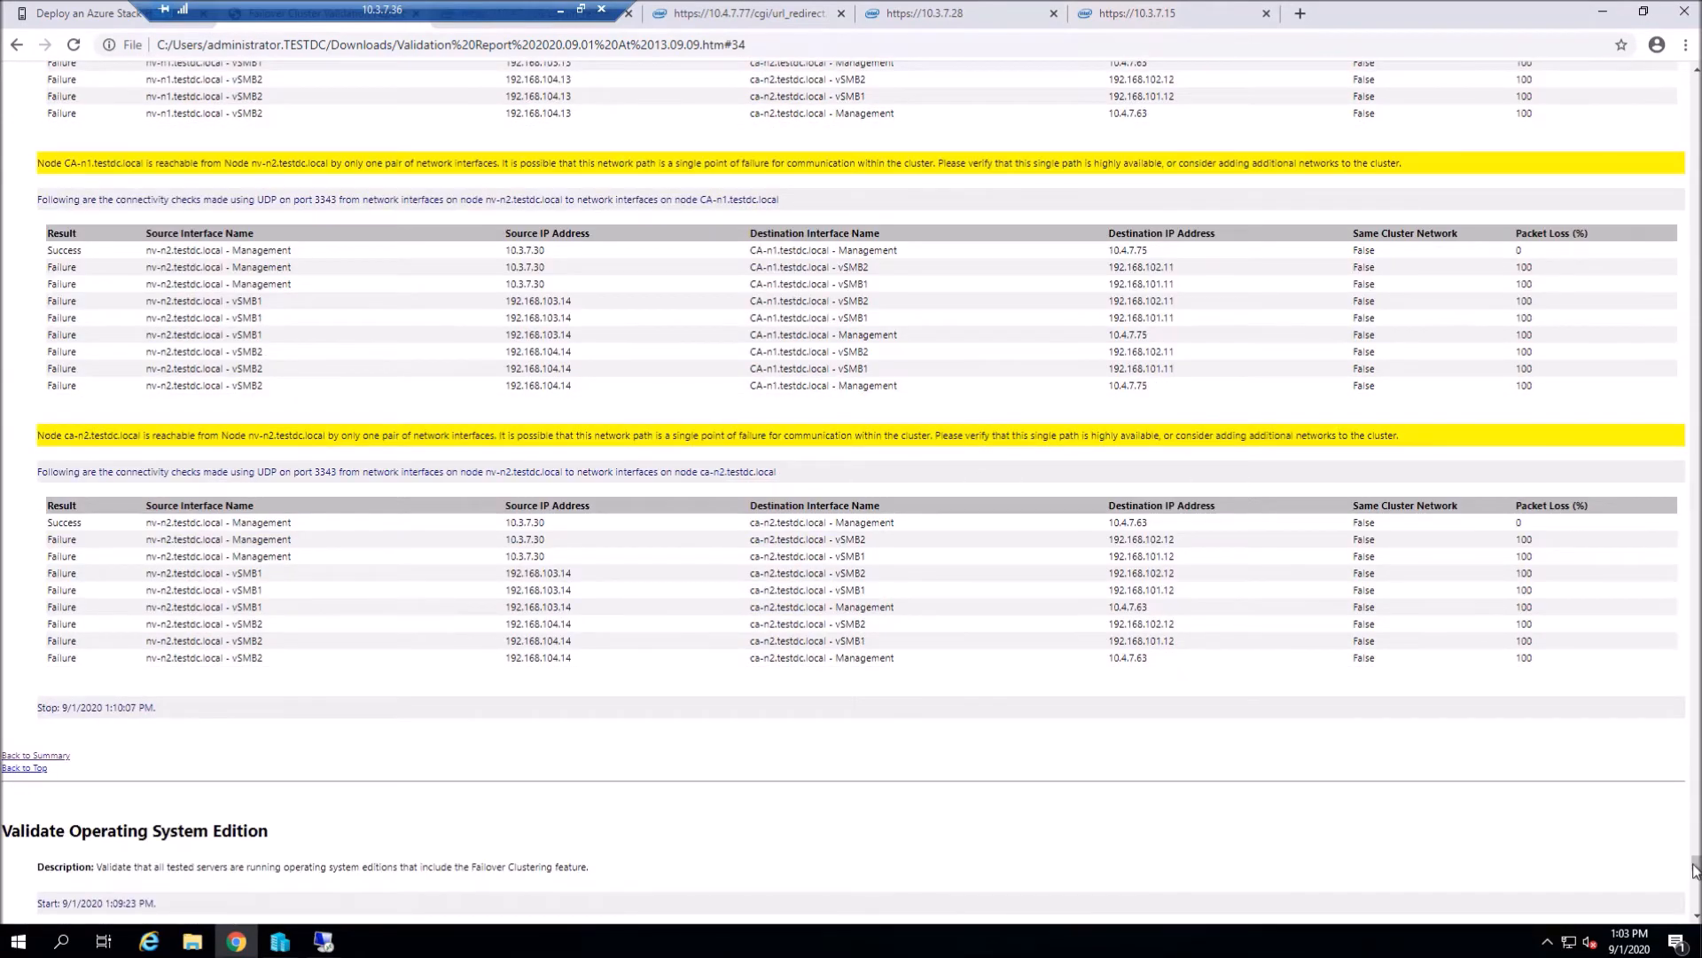
left_click_drag(1694, 866, 1684, 79)
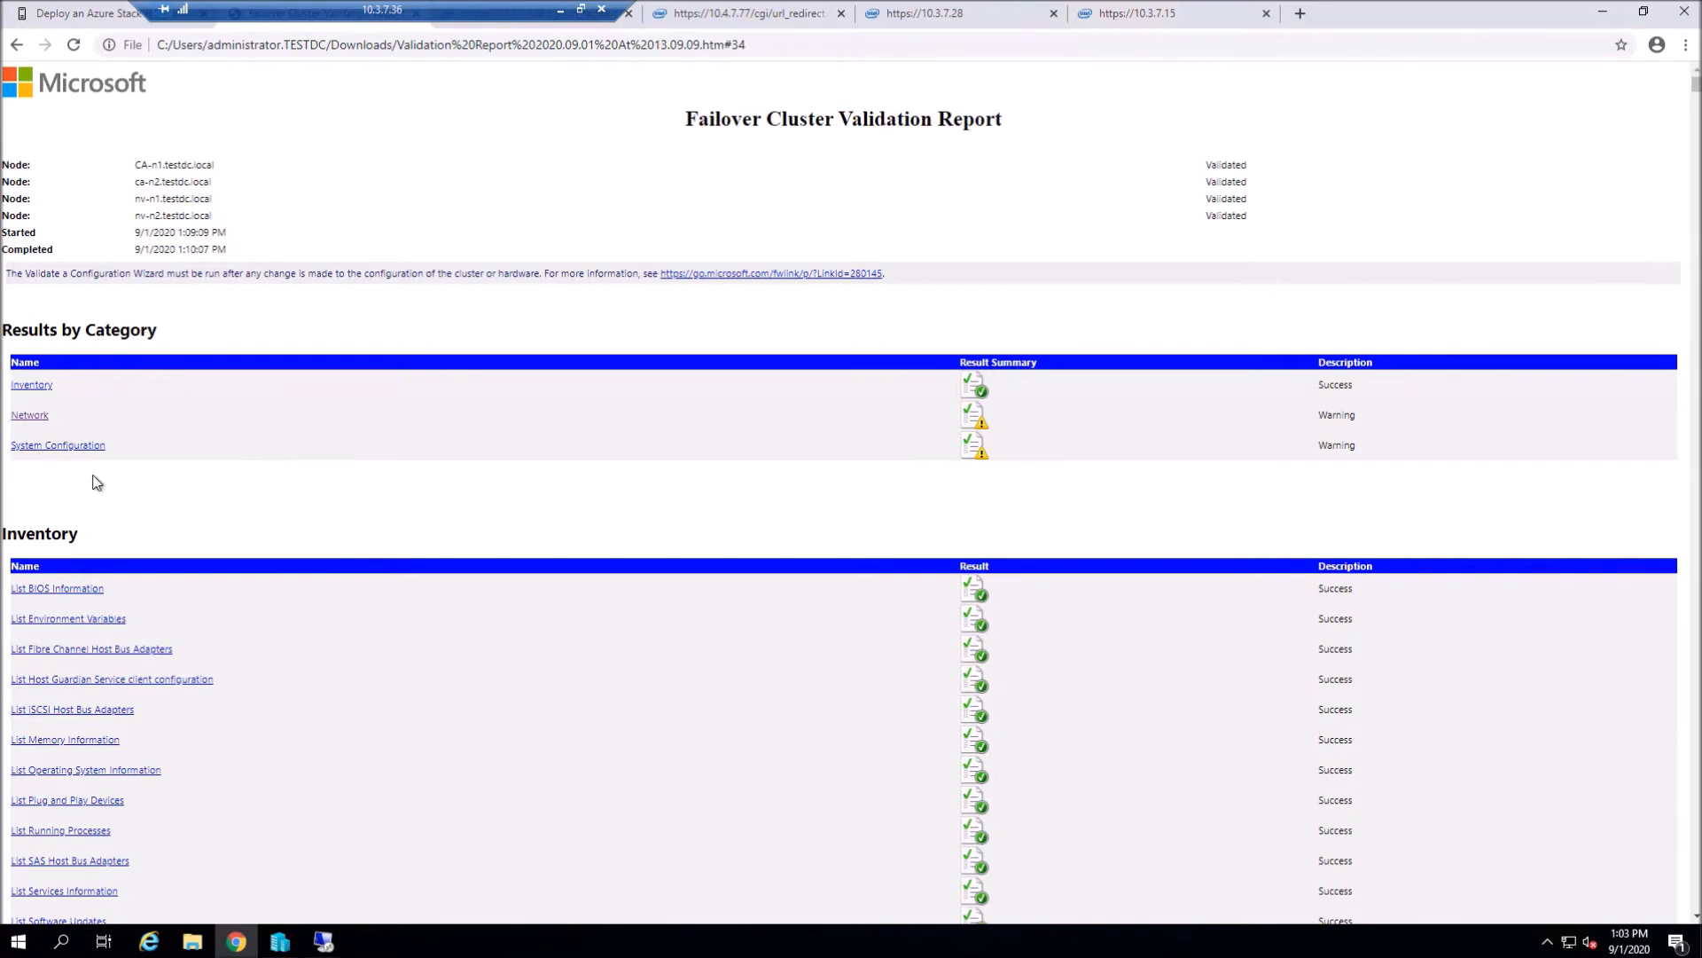
- Review the Software Update Levels results showing missing Defender updates, then go back to the wizard
left_click(50, 450)
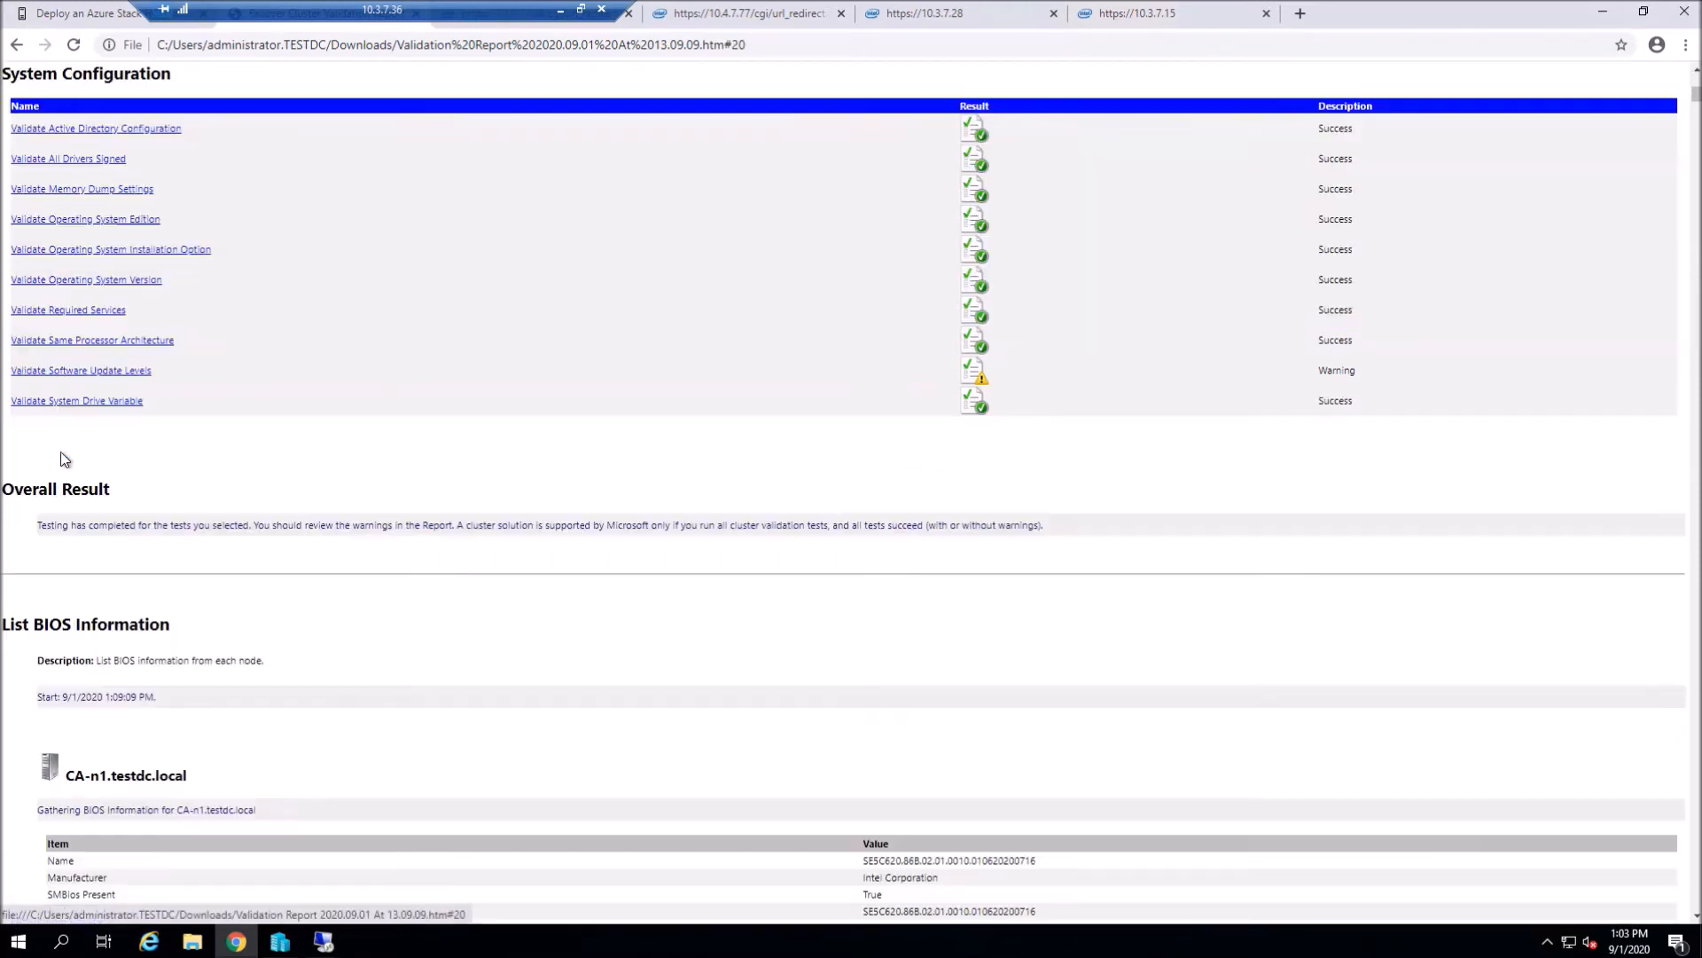
left_click(122, 371)
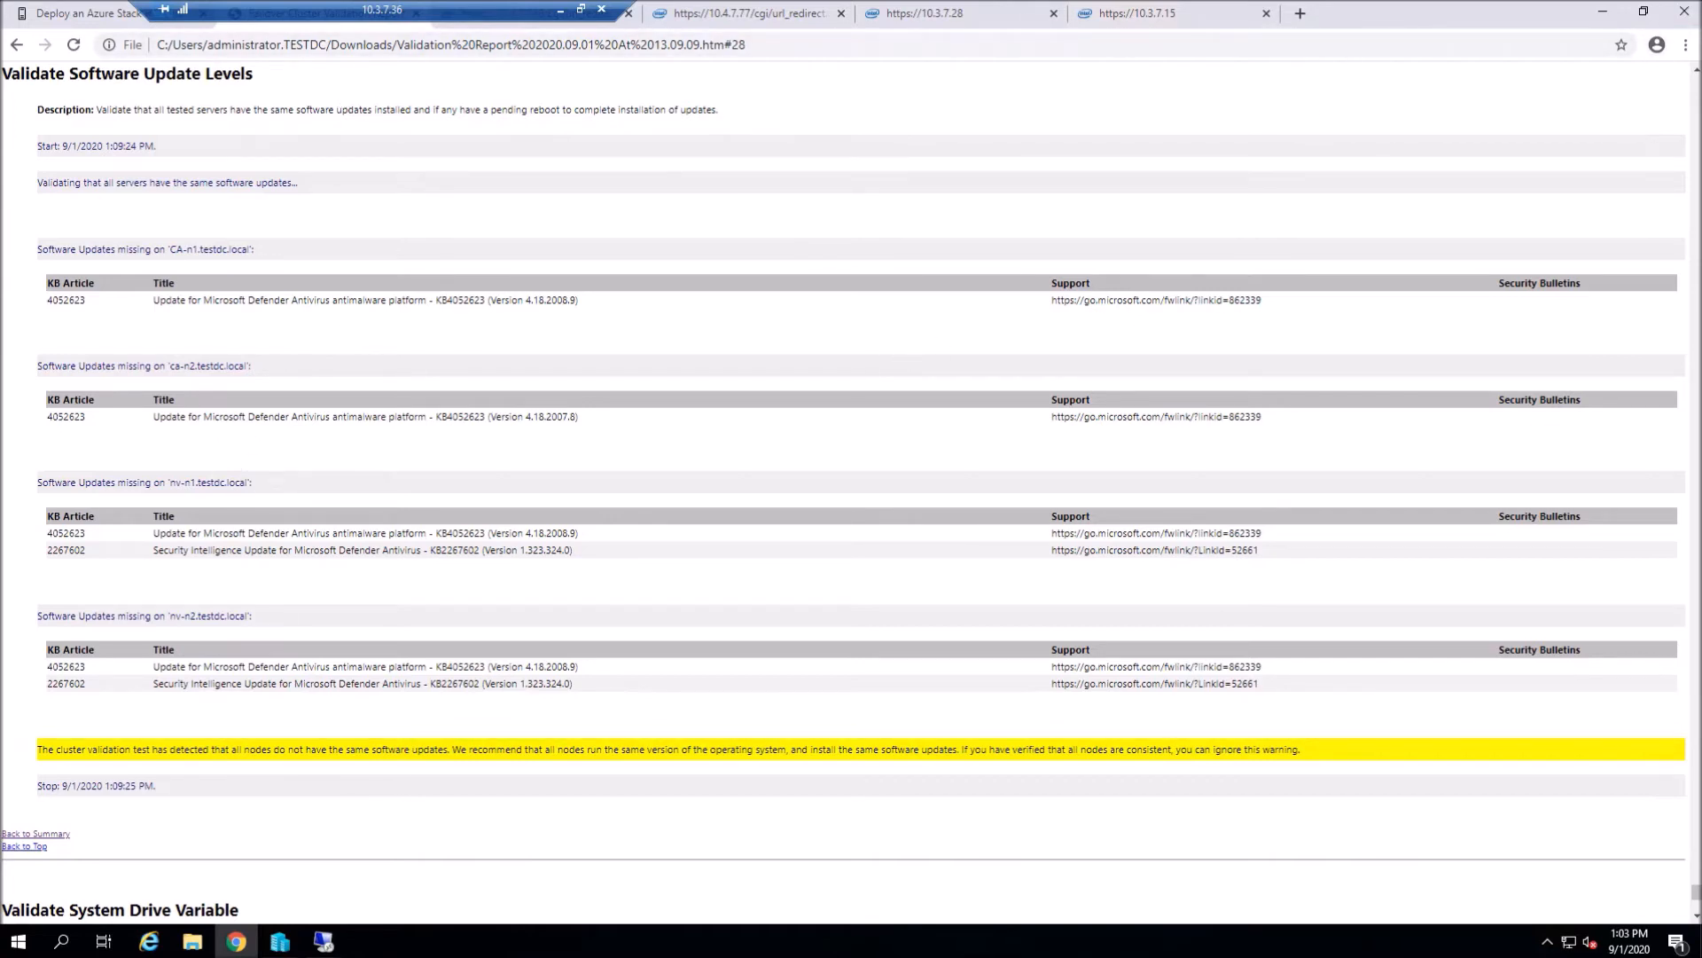
left_click(188, 29)
scroll(266, 824, "down", 1)
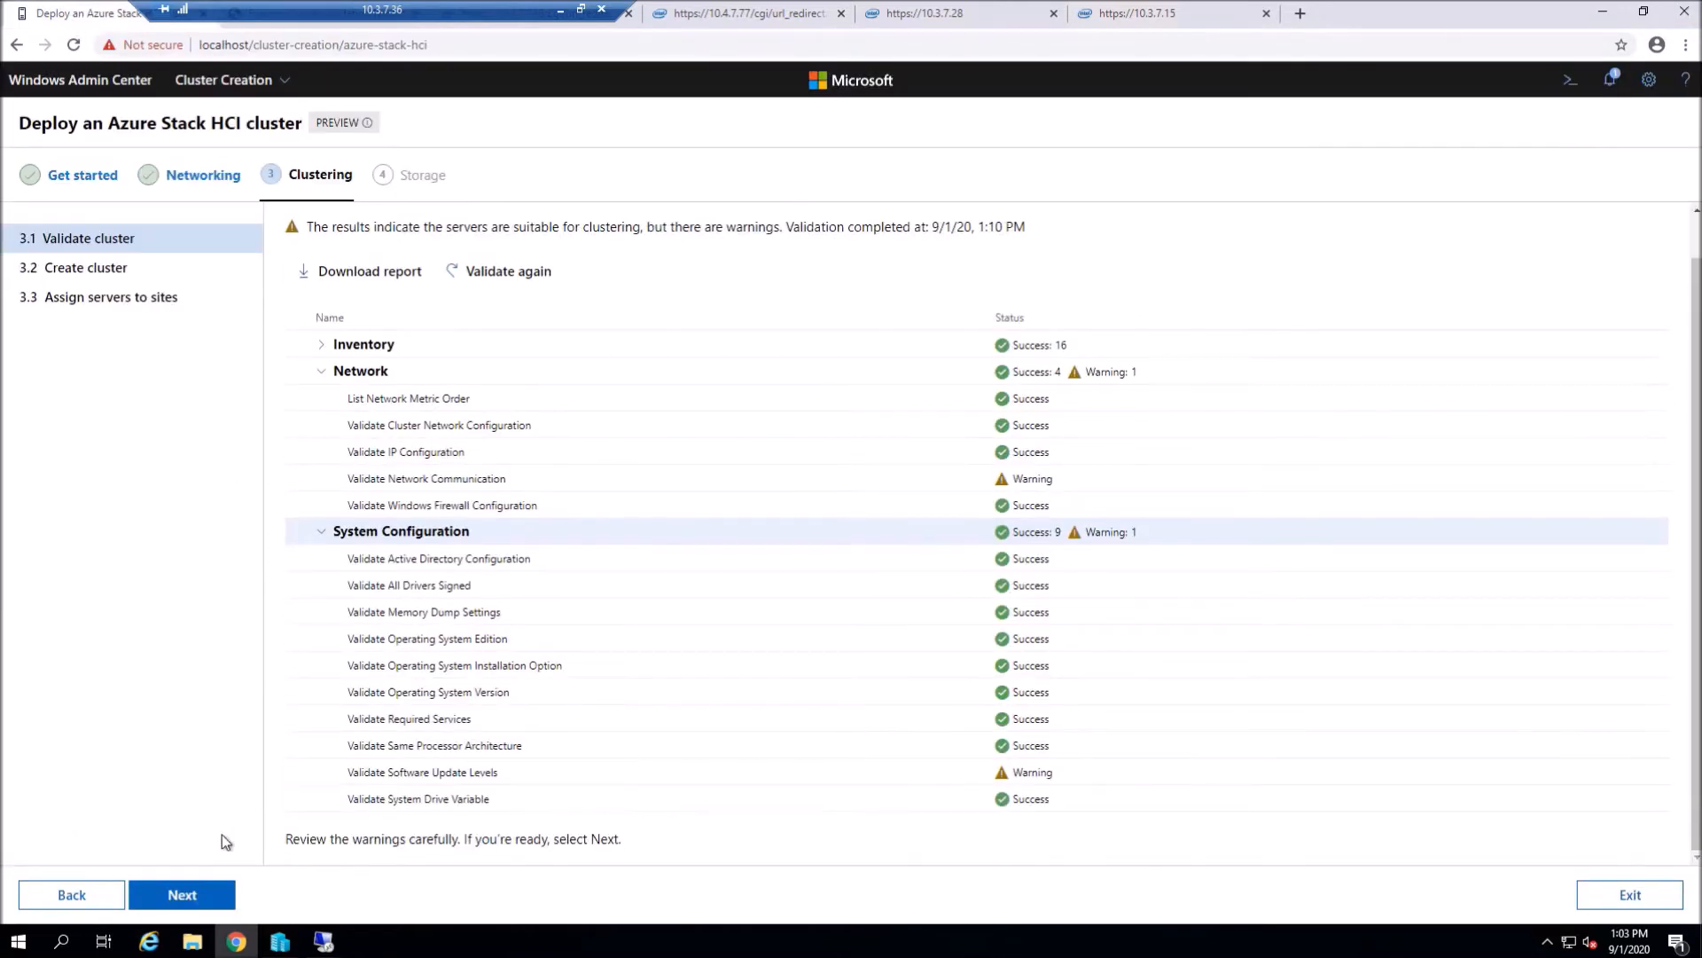
- Name the cluster Stretch-Clus06, keep the advanced defaults, and create it
left_click(191, 892)
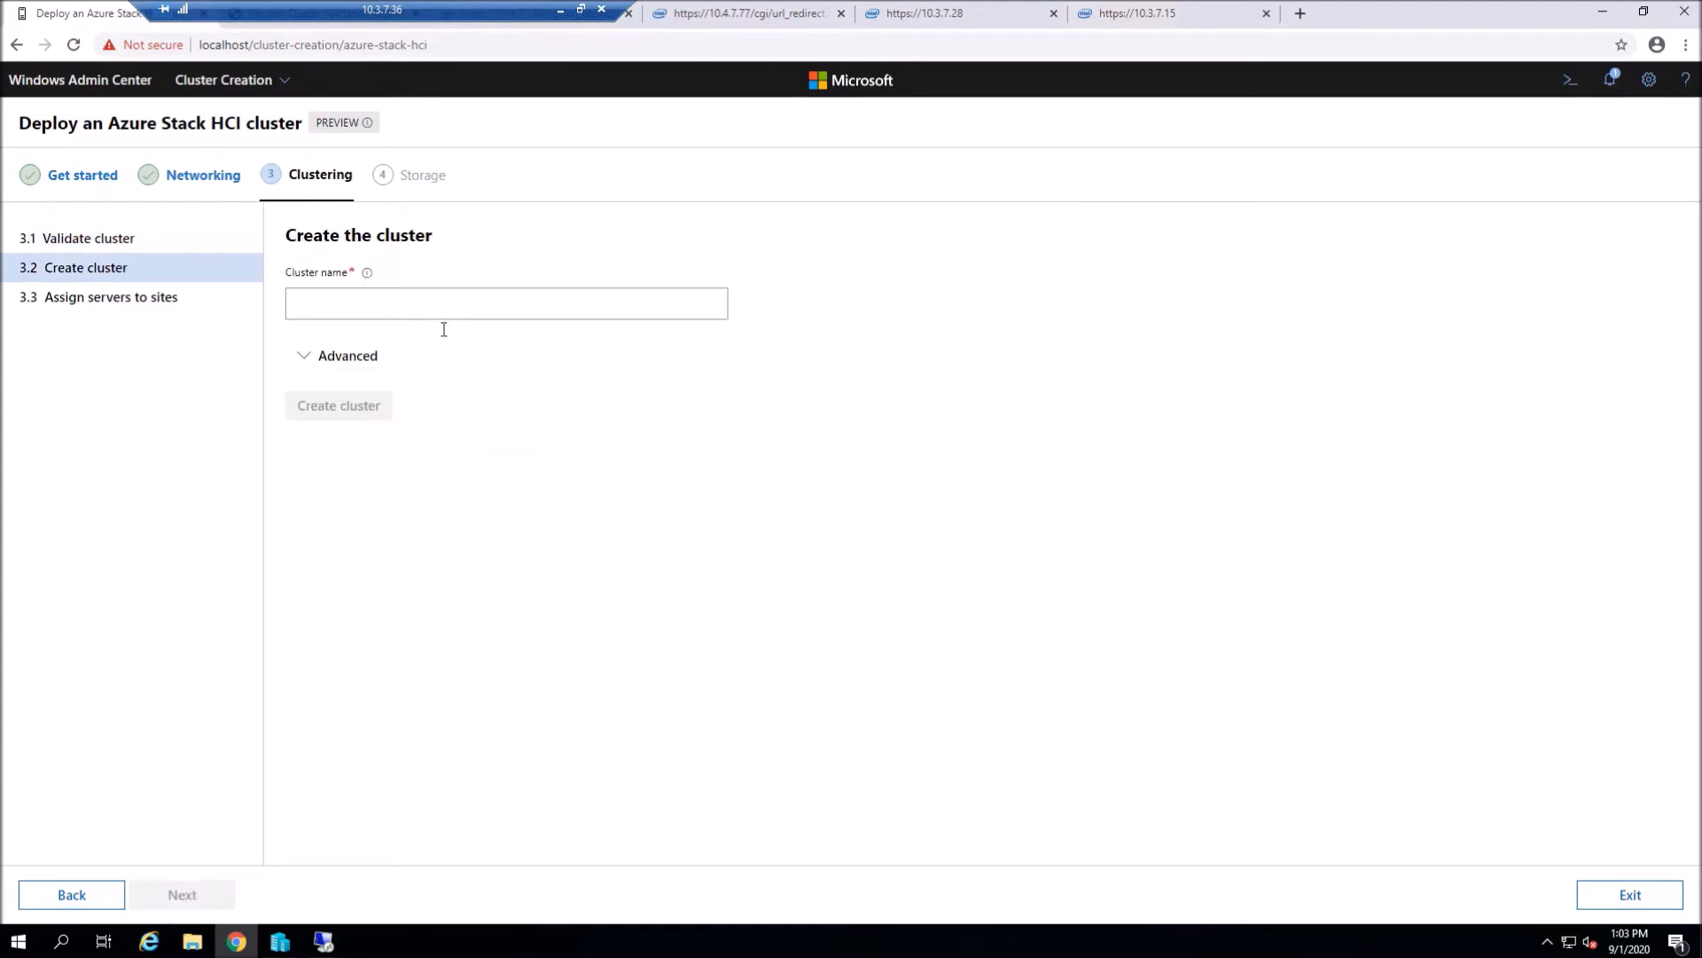
type("C")
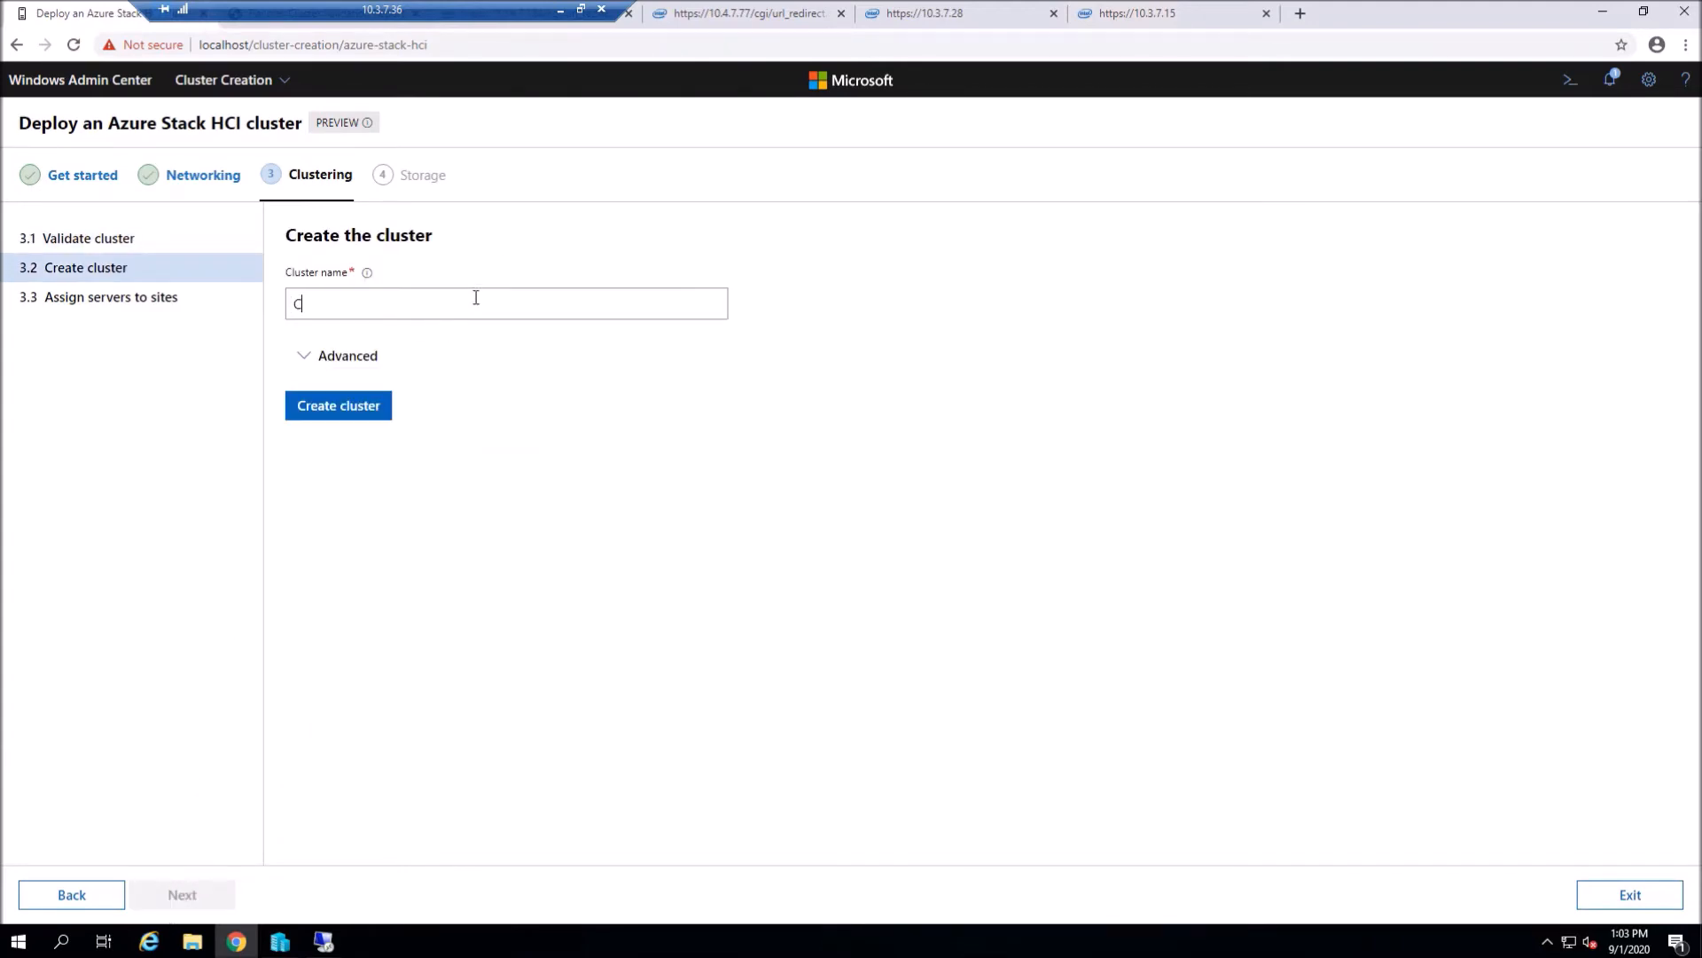
type("lus")
key("BackSpace")
key("BackSpace")
key("BackSpace")
key("BackSpace")
type("St")
left_click(377, 359)
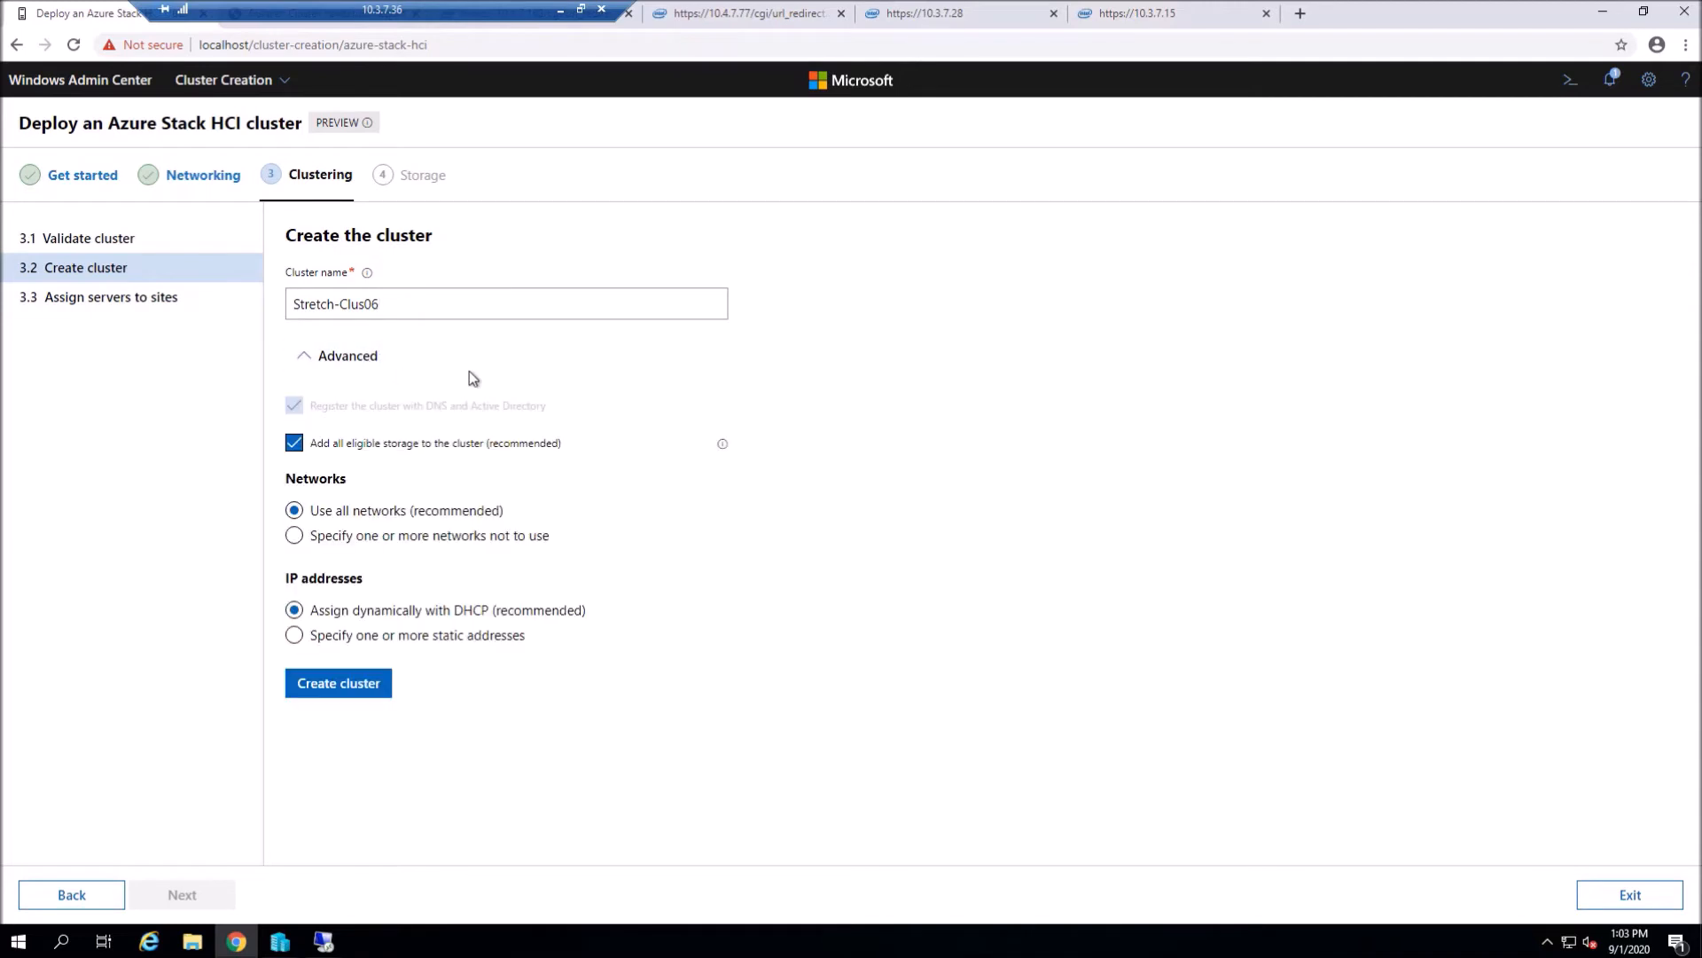
left_click(342, 696)
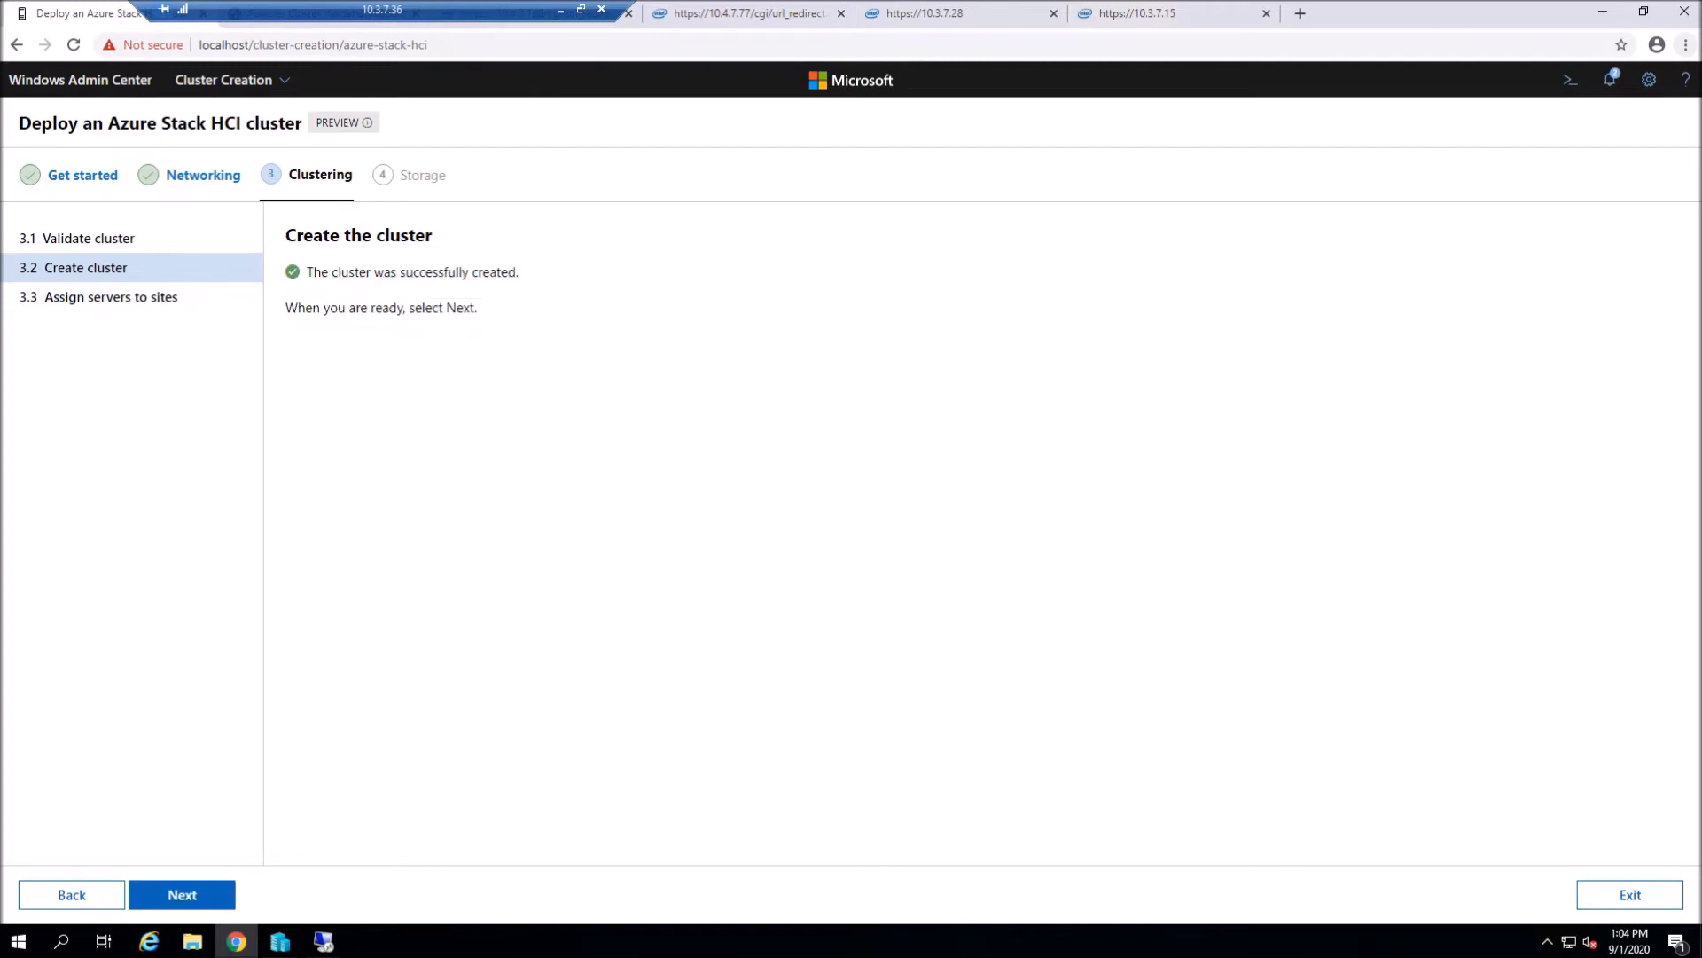
- Rename the sites to Nevada and California and apply the server site assignments
left_click(181, 895)
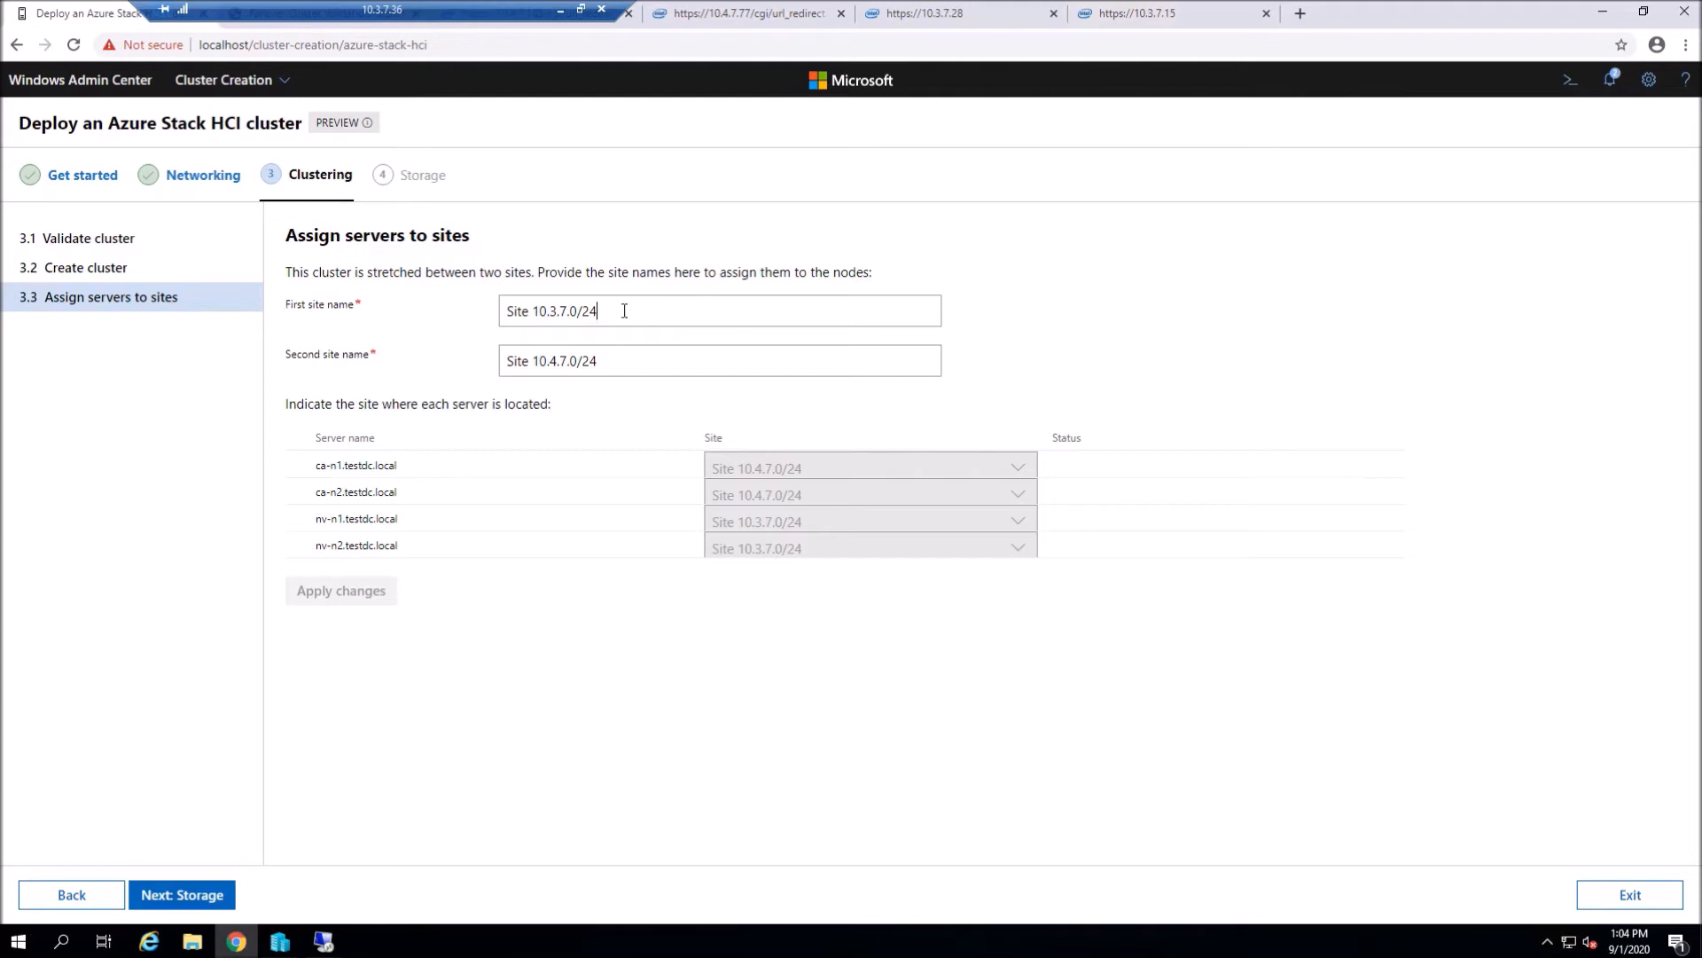
left_click_drag(606, 308, 452, 295)
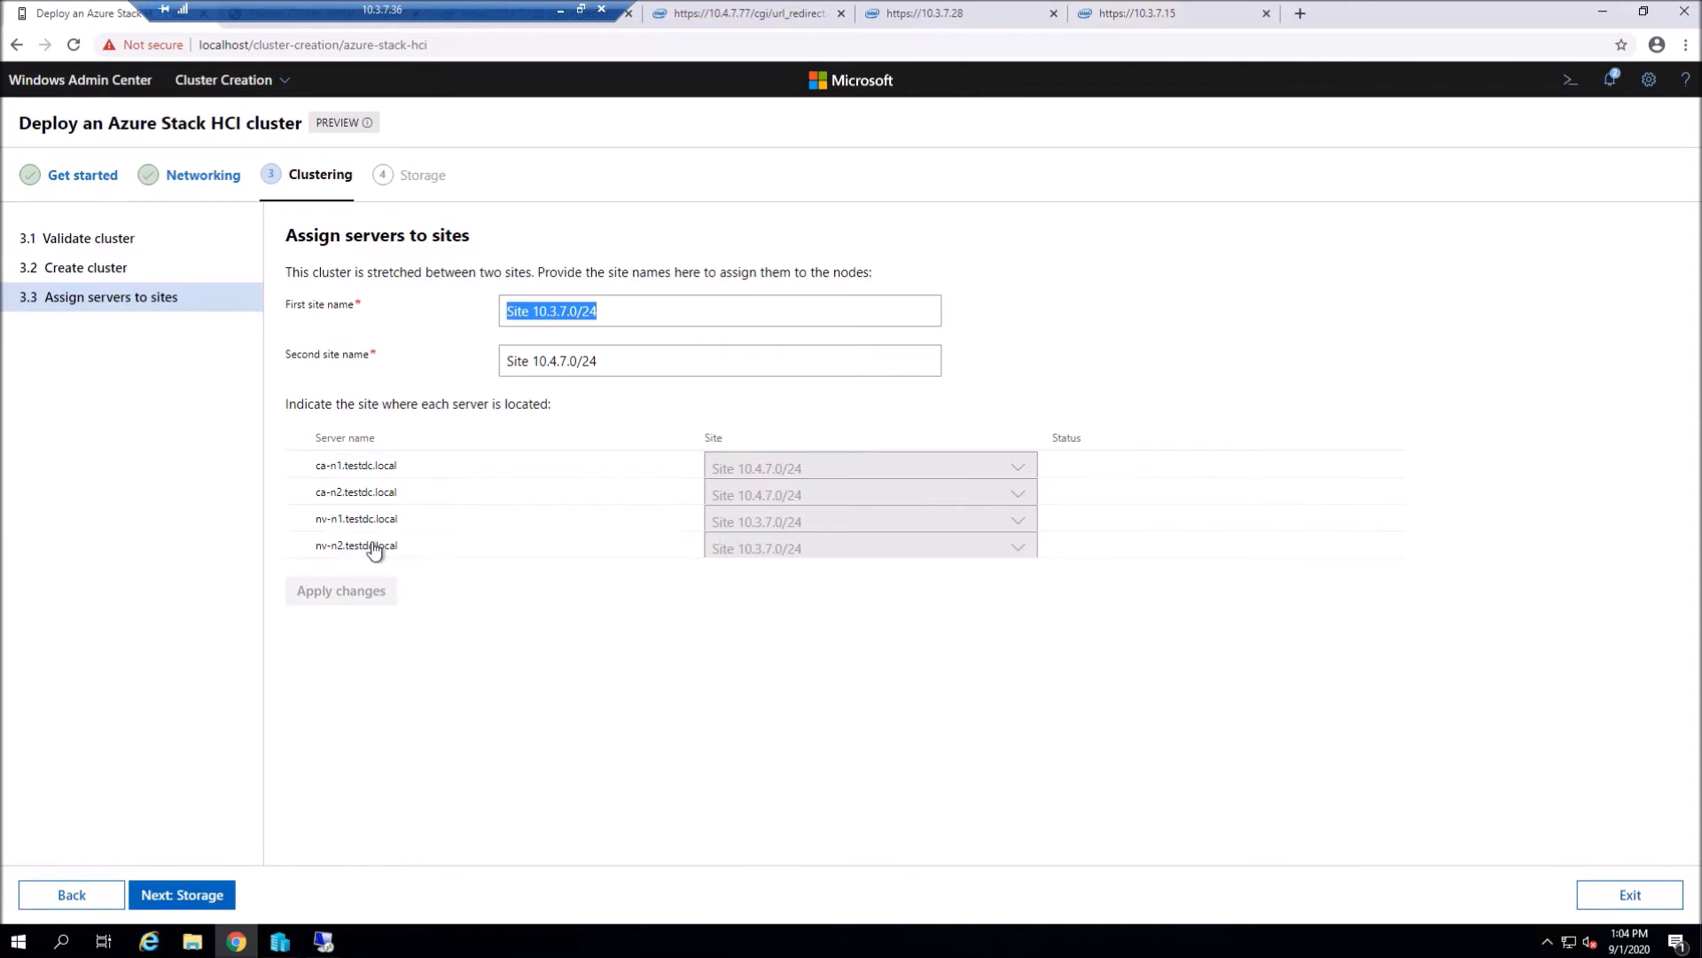
type("Neva")
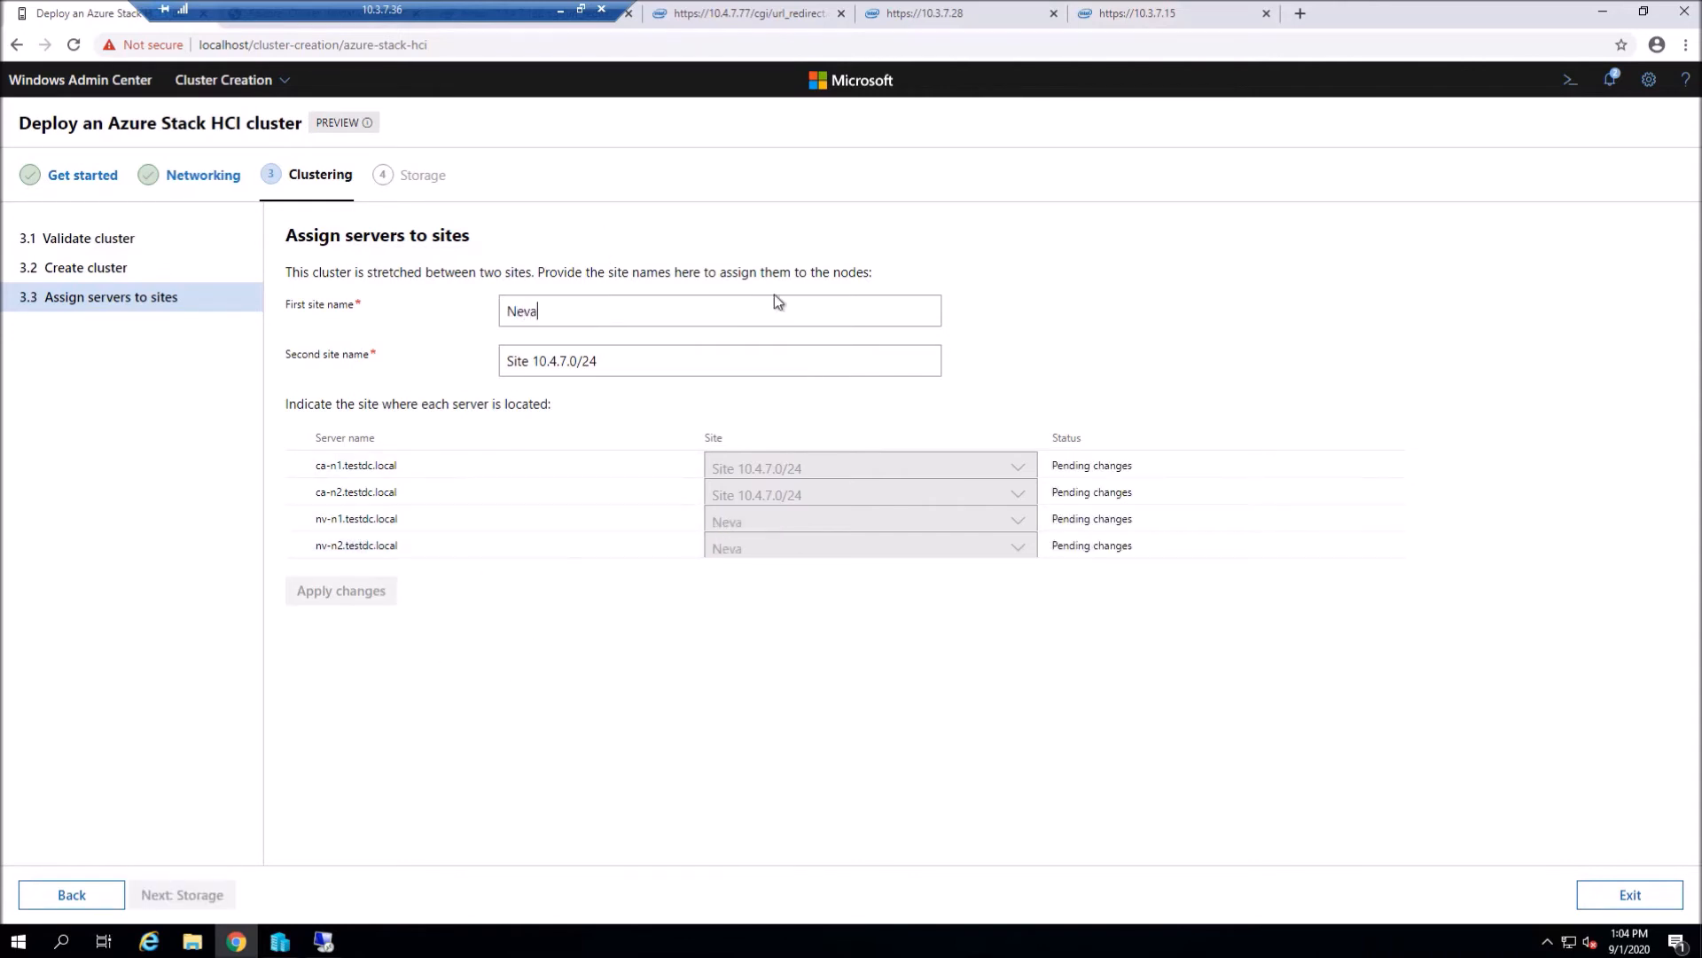
type("da")
key("Tab")
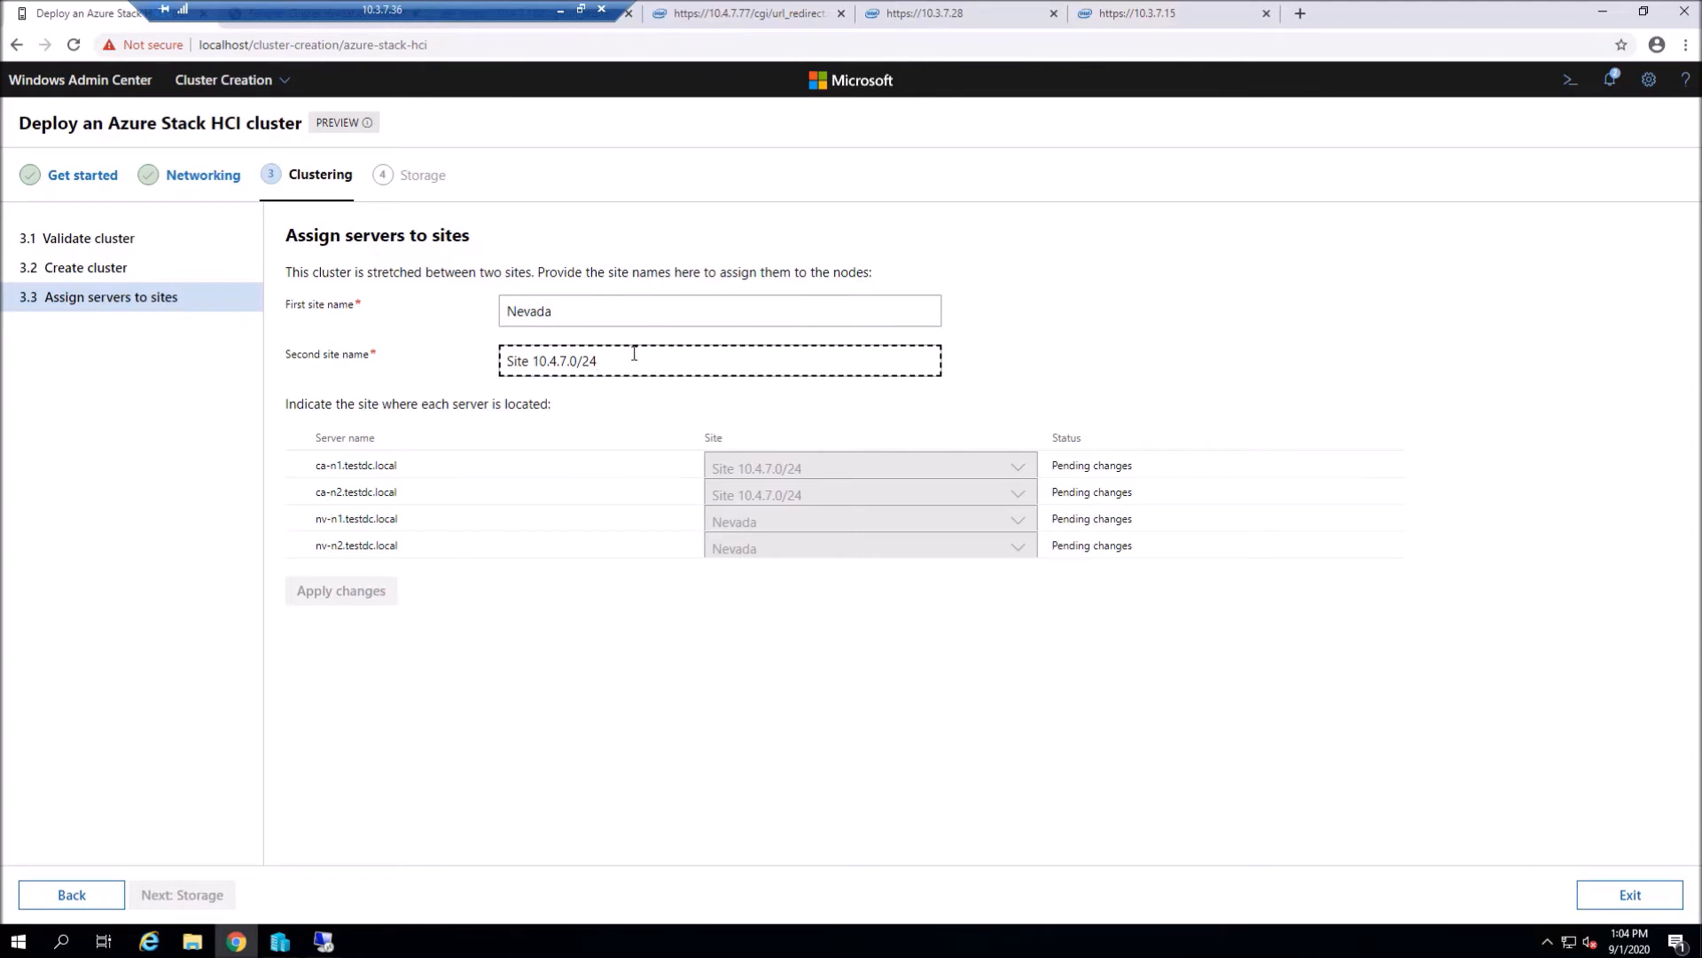
type("Ca")
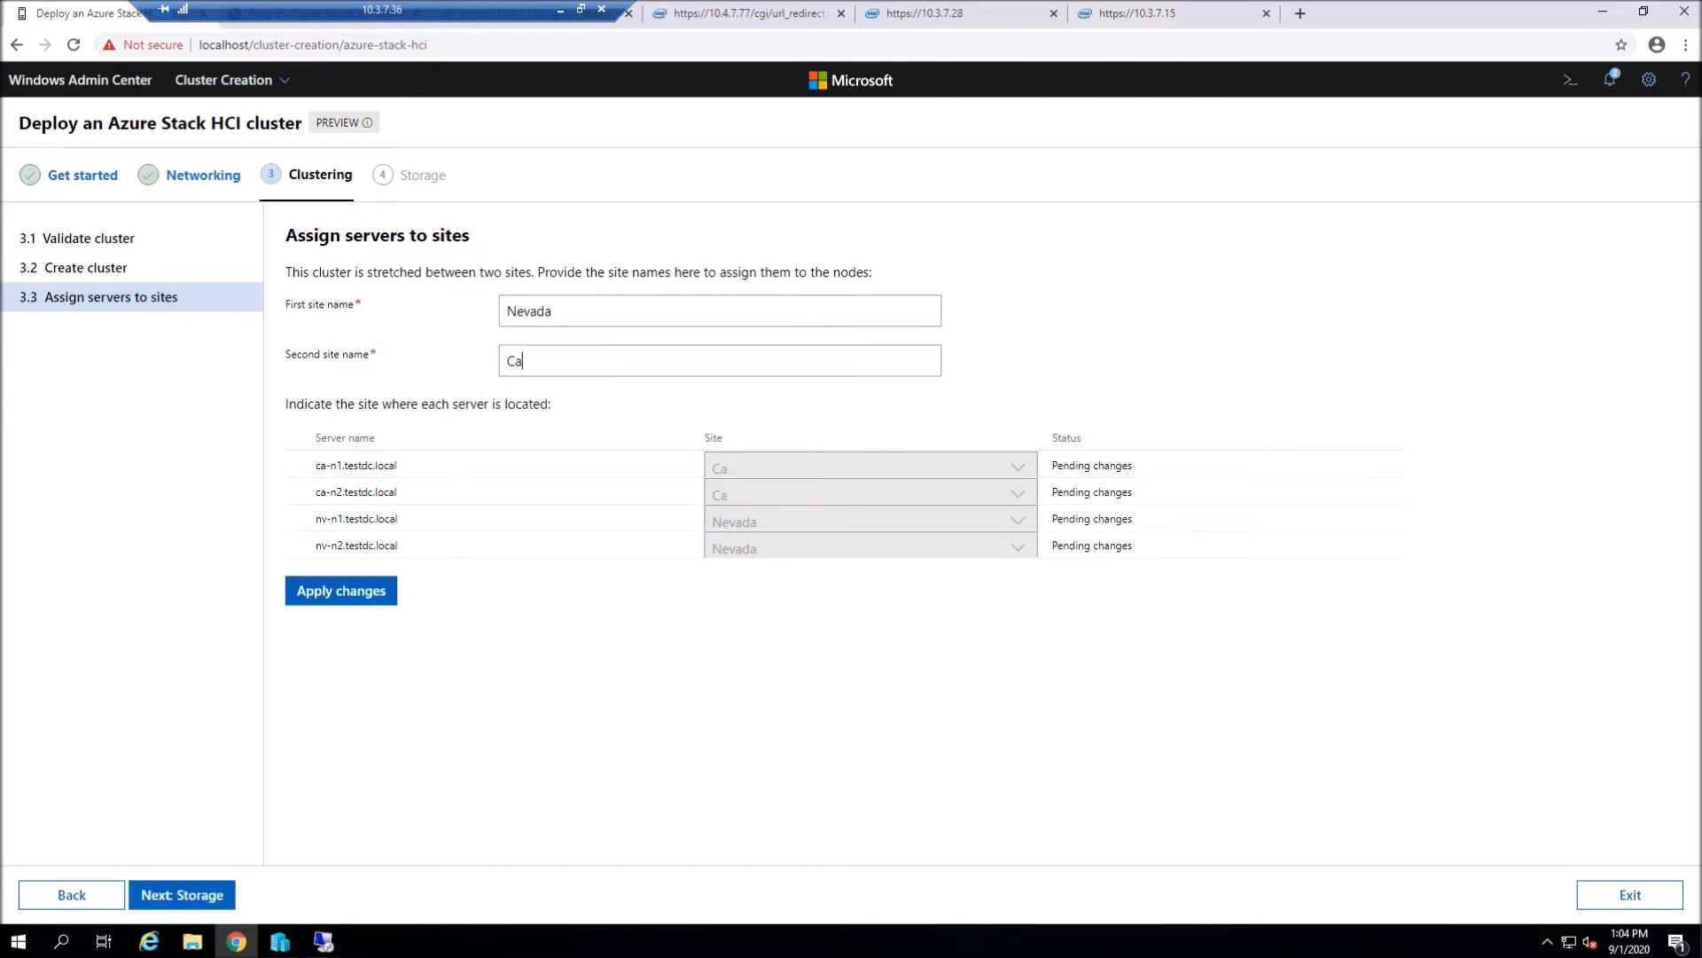
type("lifornia")
left_click(344, 603)
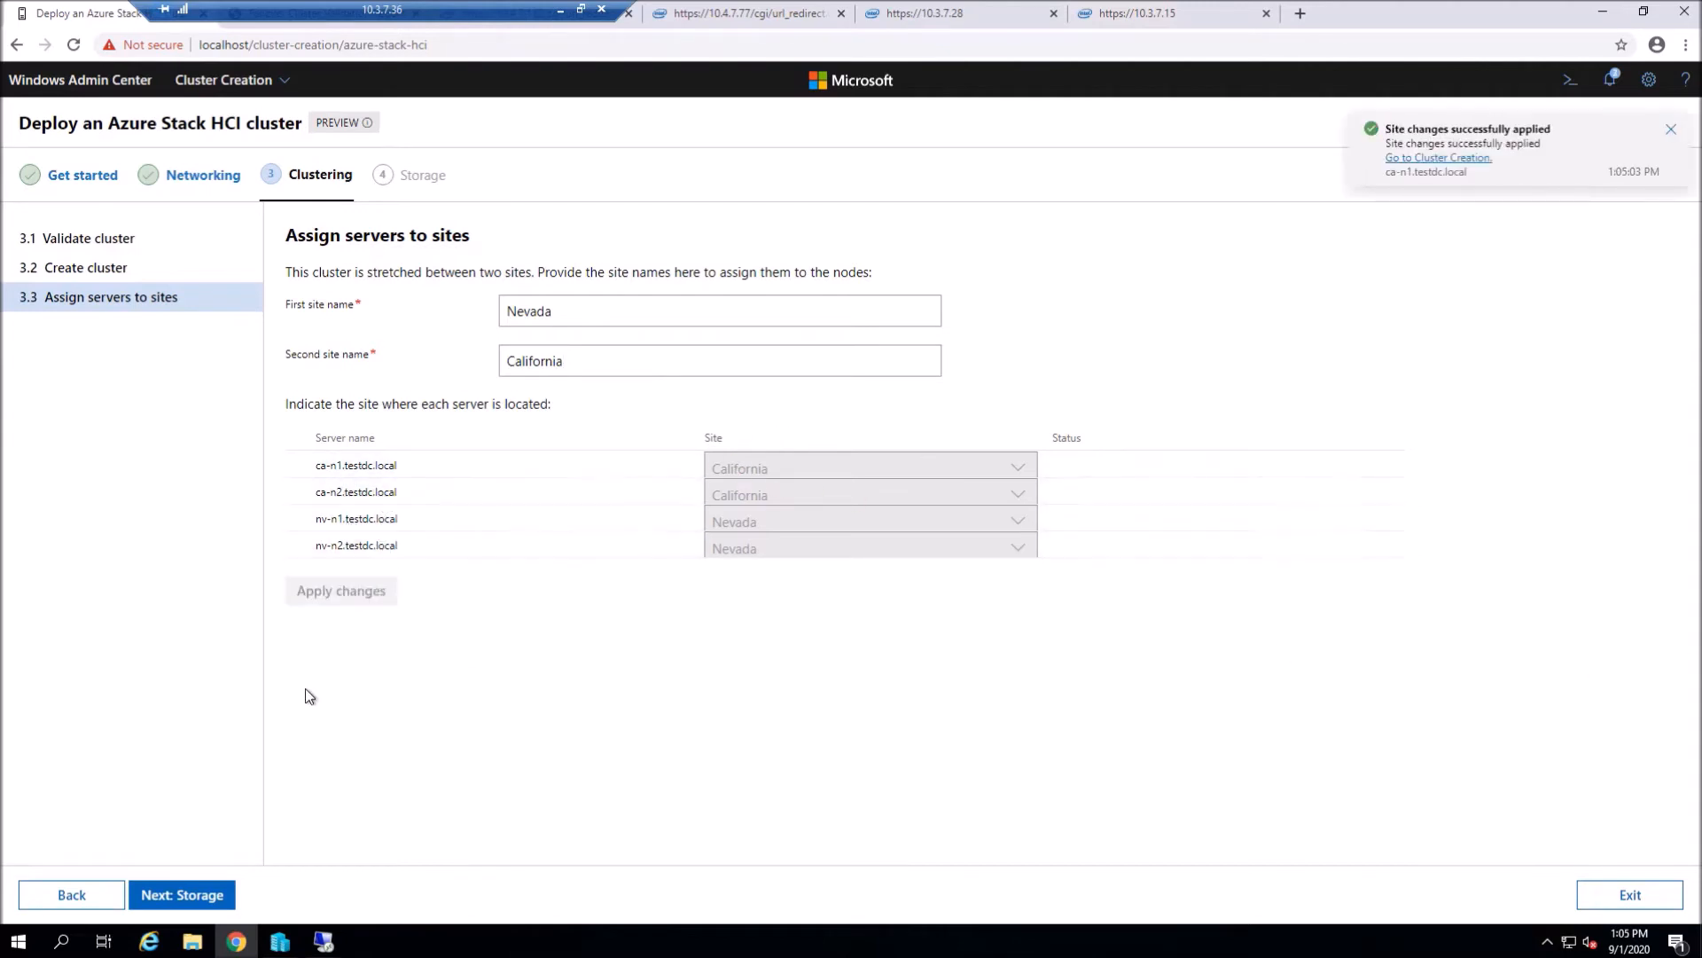
left_click(188, 897)
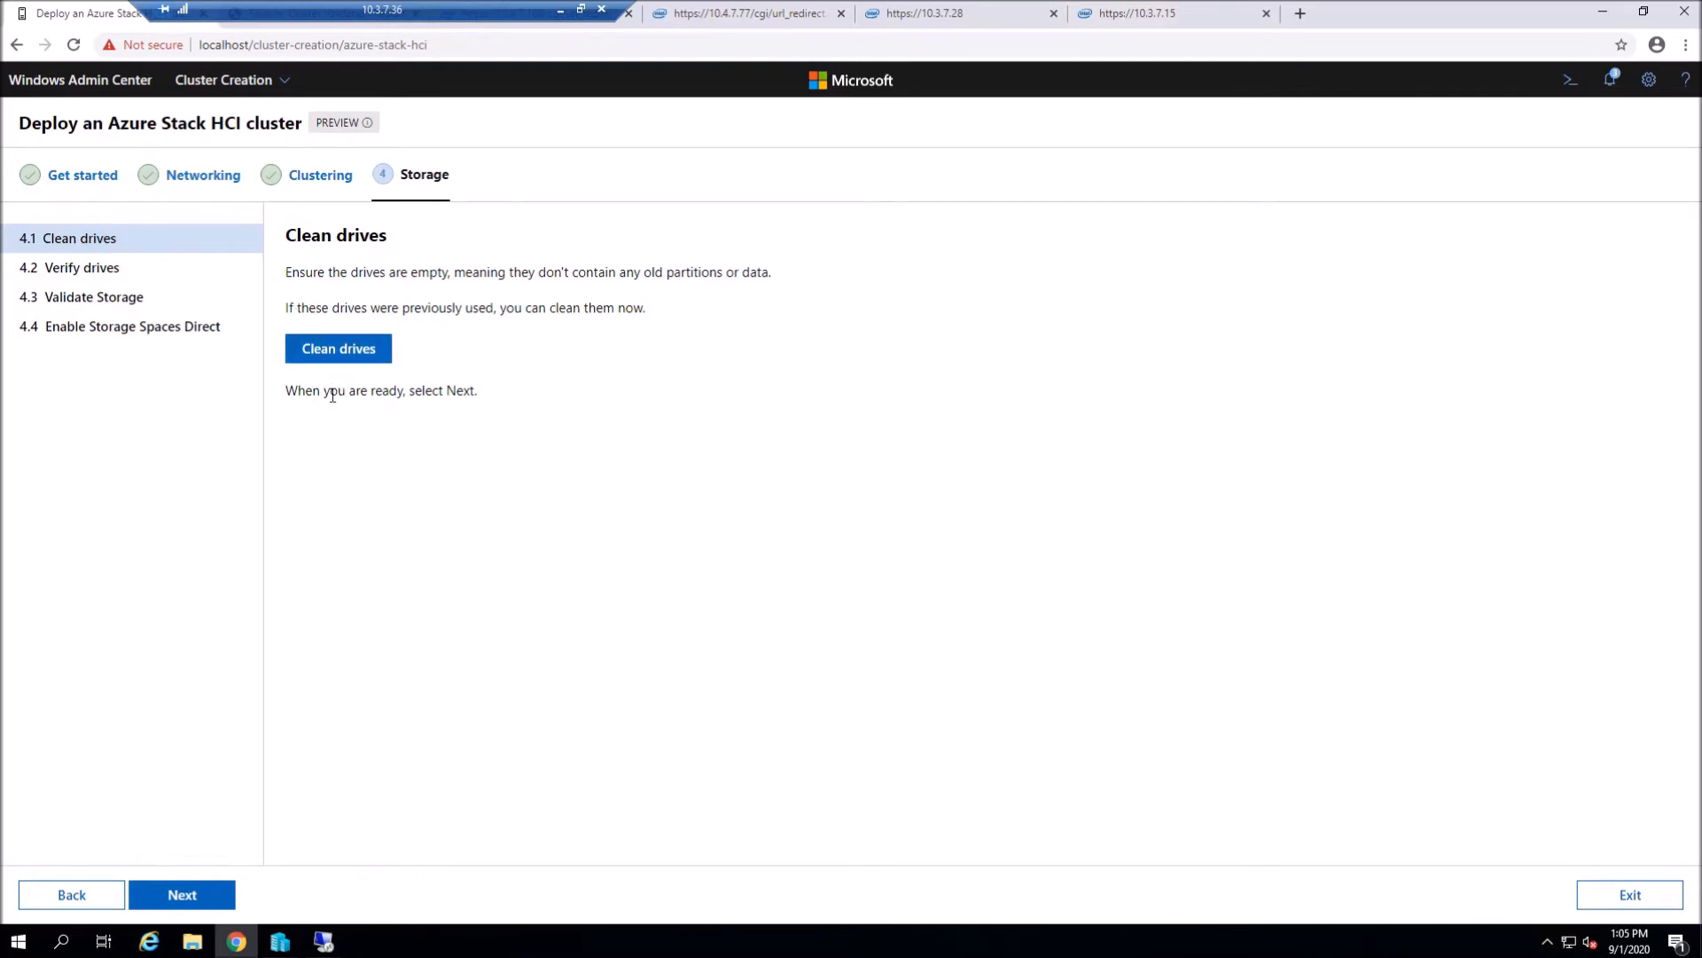
- Clean and reset all servers' drives, confirming the permanent wipe
left_click(354, 351)
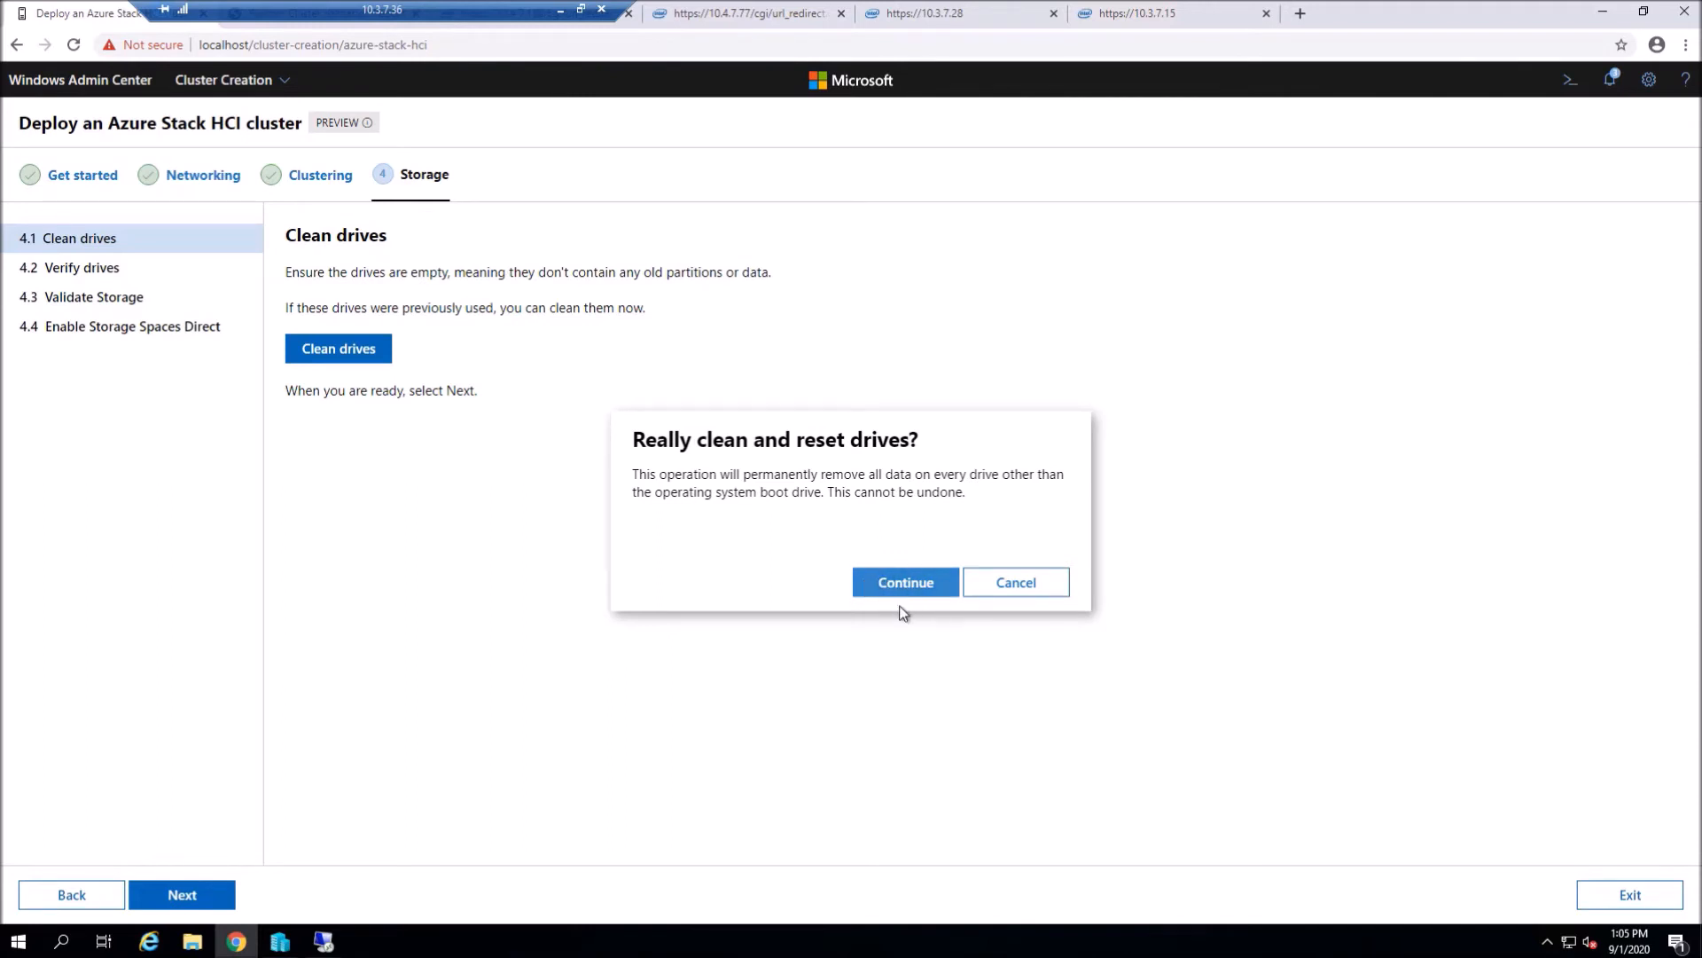
left_click(889, 585)
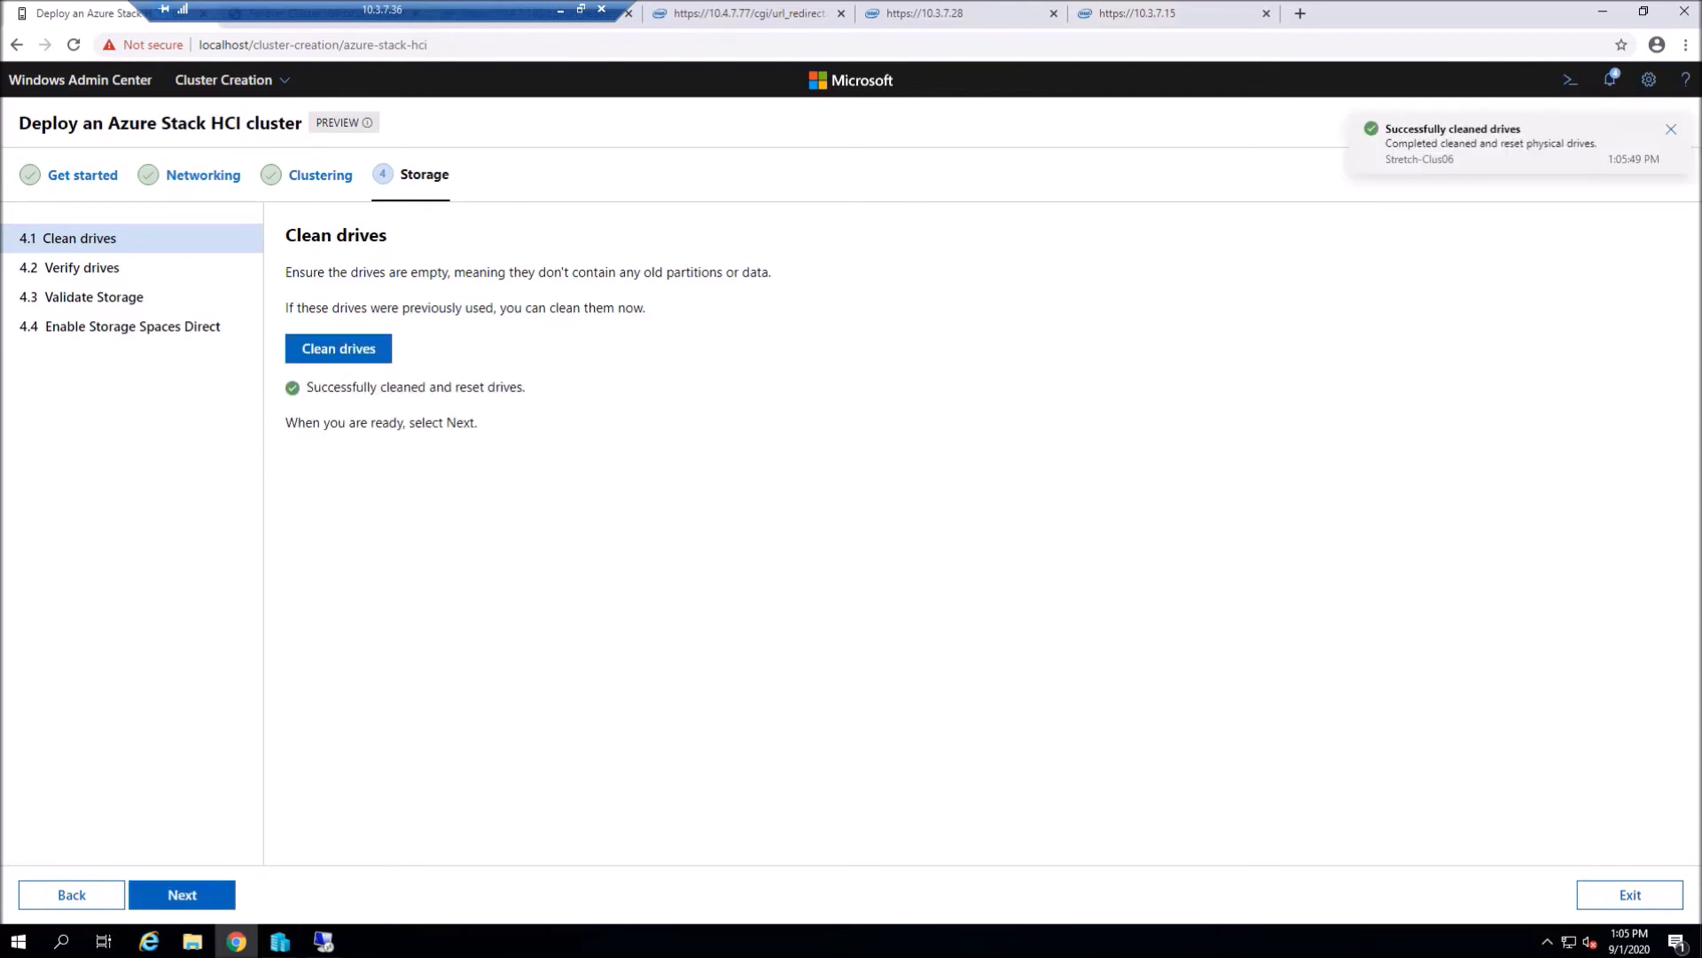
left_click(175, 900)
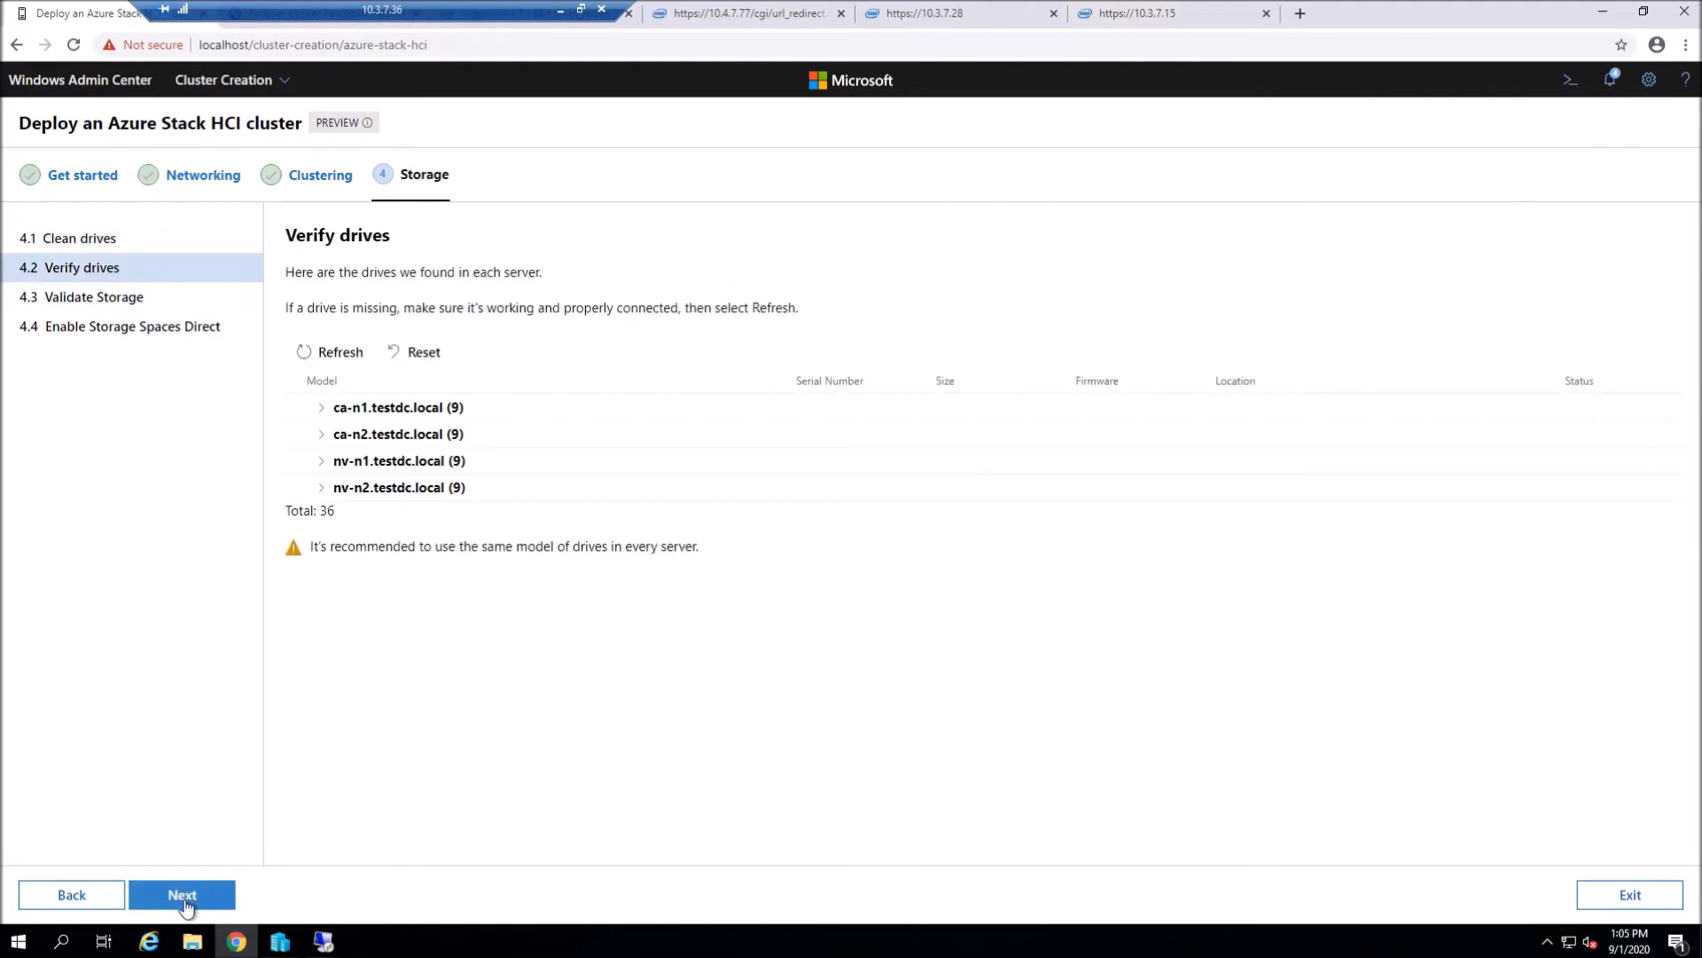
- Refresh the drive list and check the HDD and NVMe groups on ca-n1 and ca-n2
left_click(350, 359)
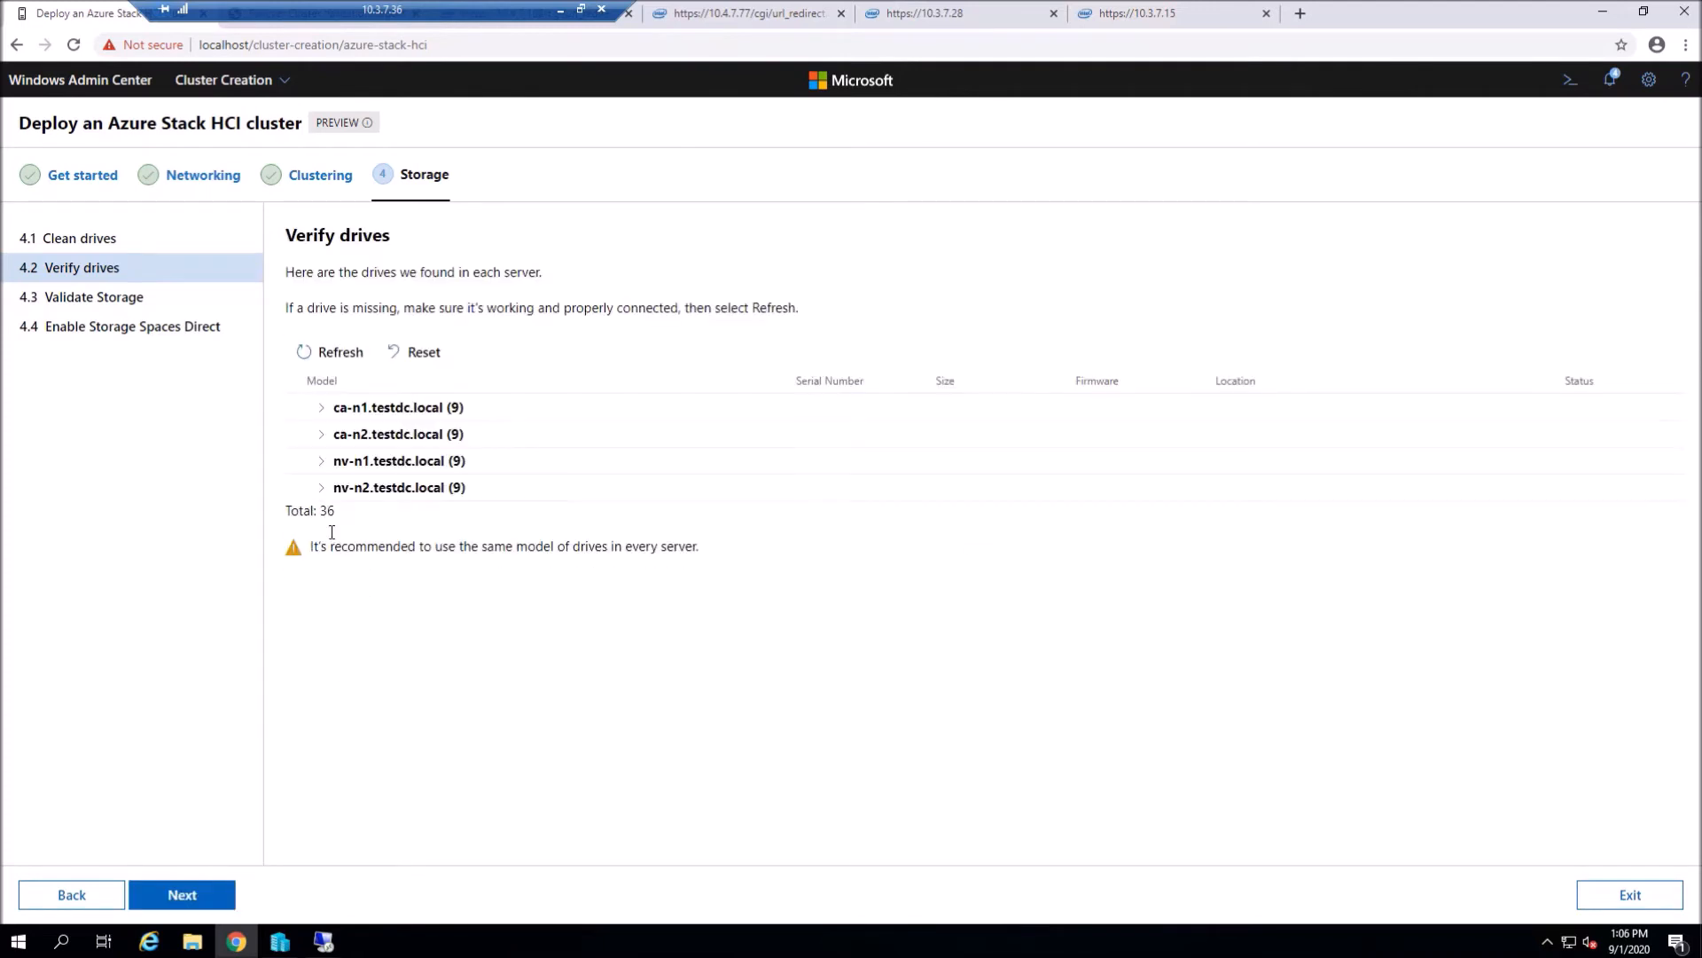
left_click(319, 410)
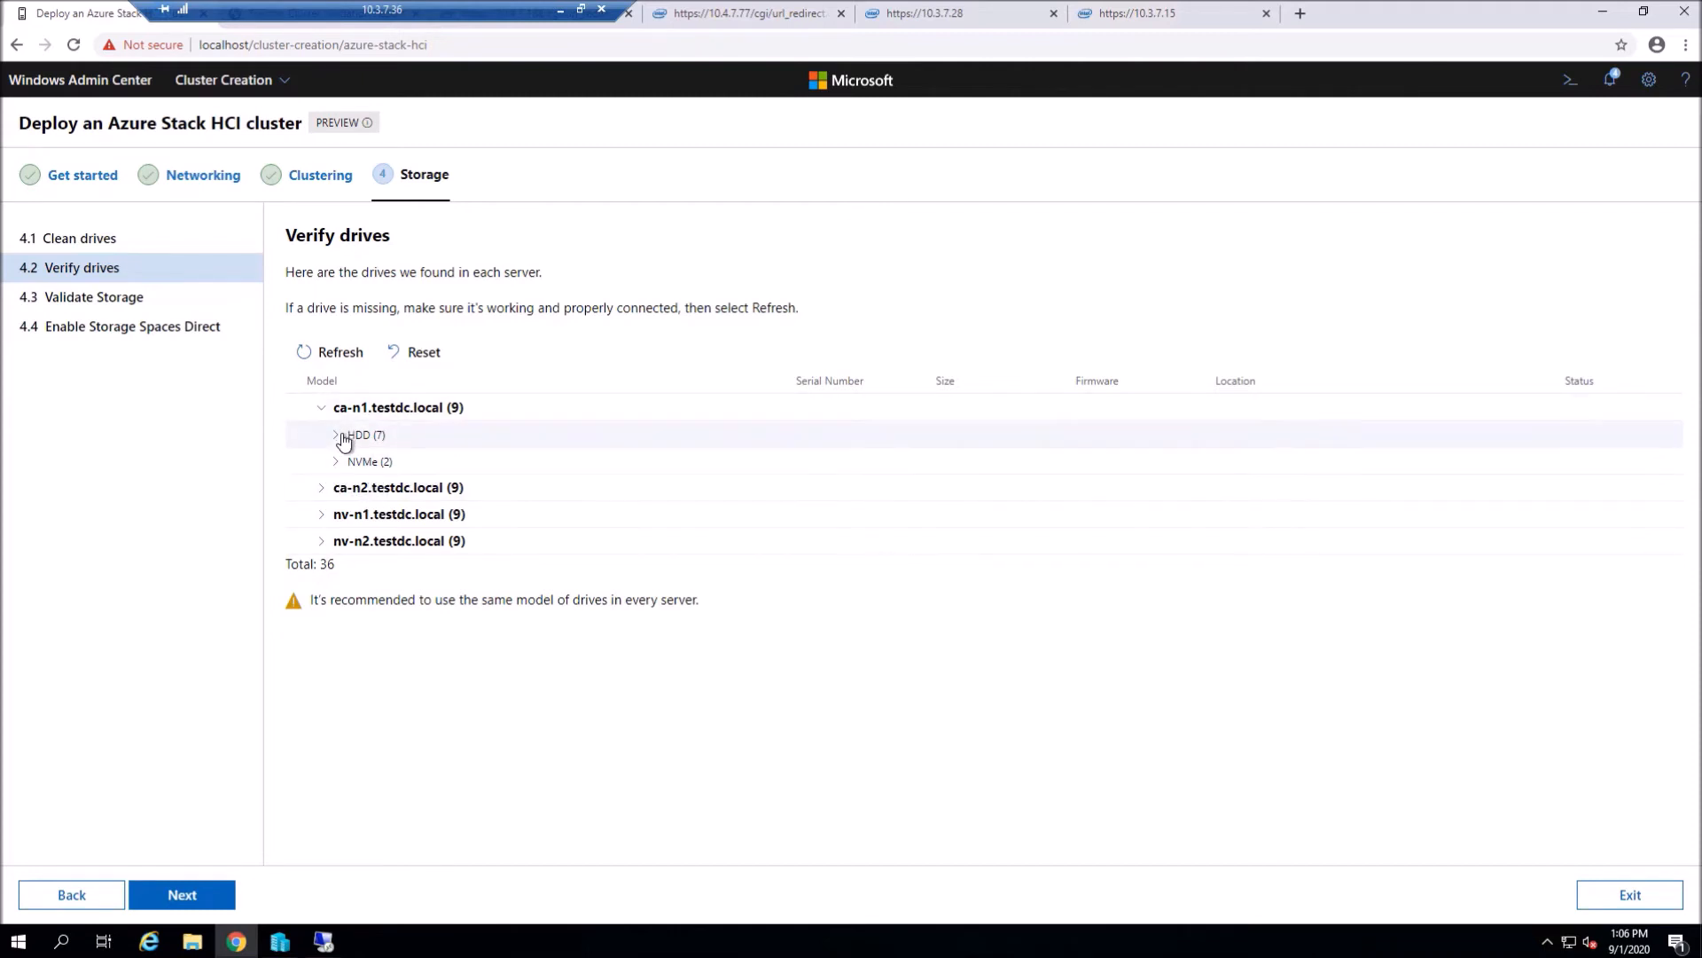
left_click(337, 435)
left_click(336, 648)
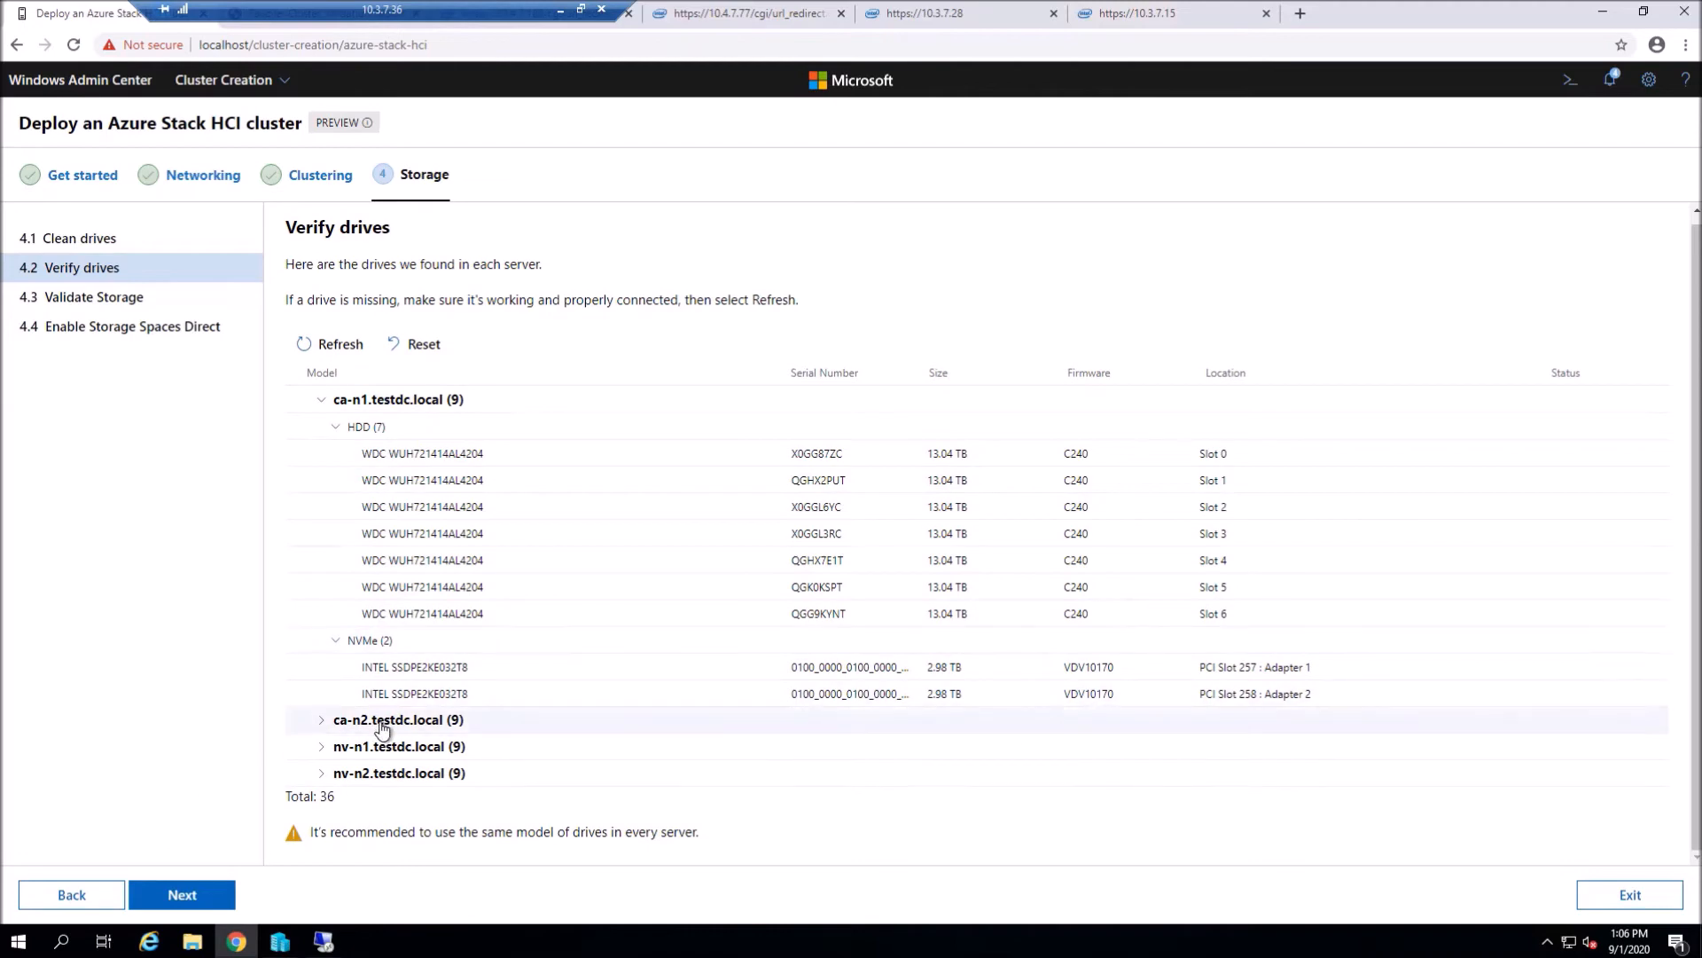
left_click(323, 725)
scroll(354, 722, "down", 1)
left_click(359, 693)
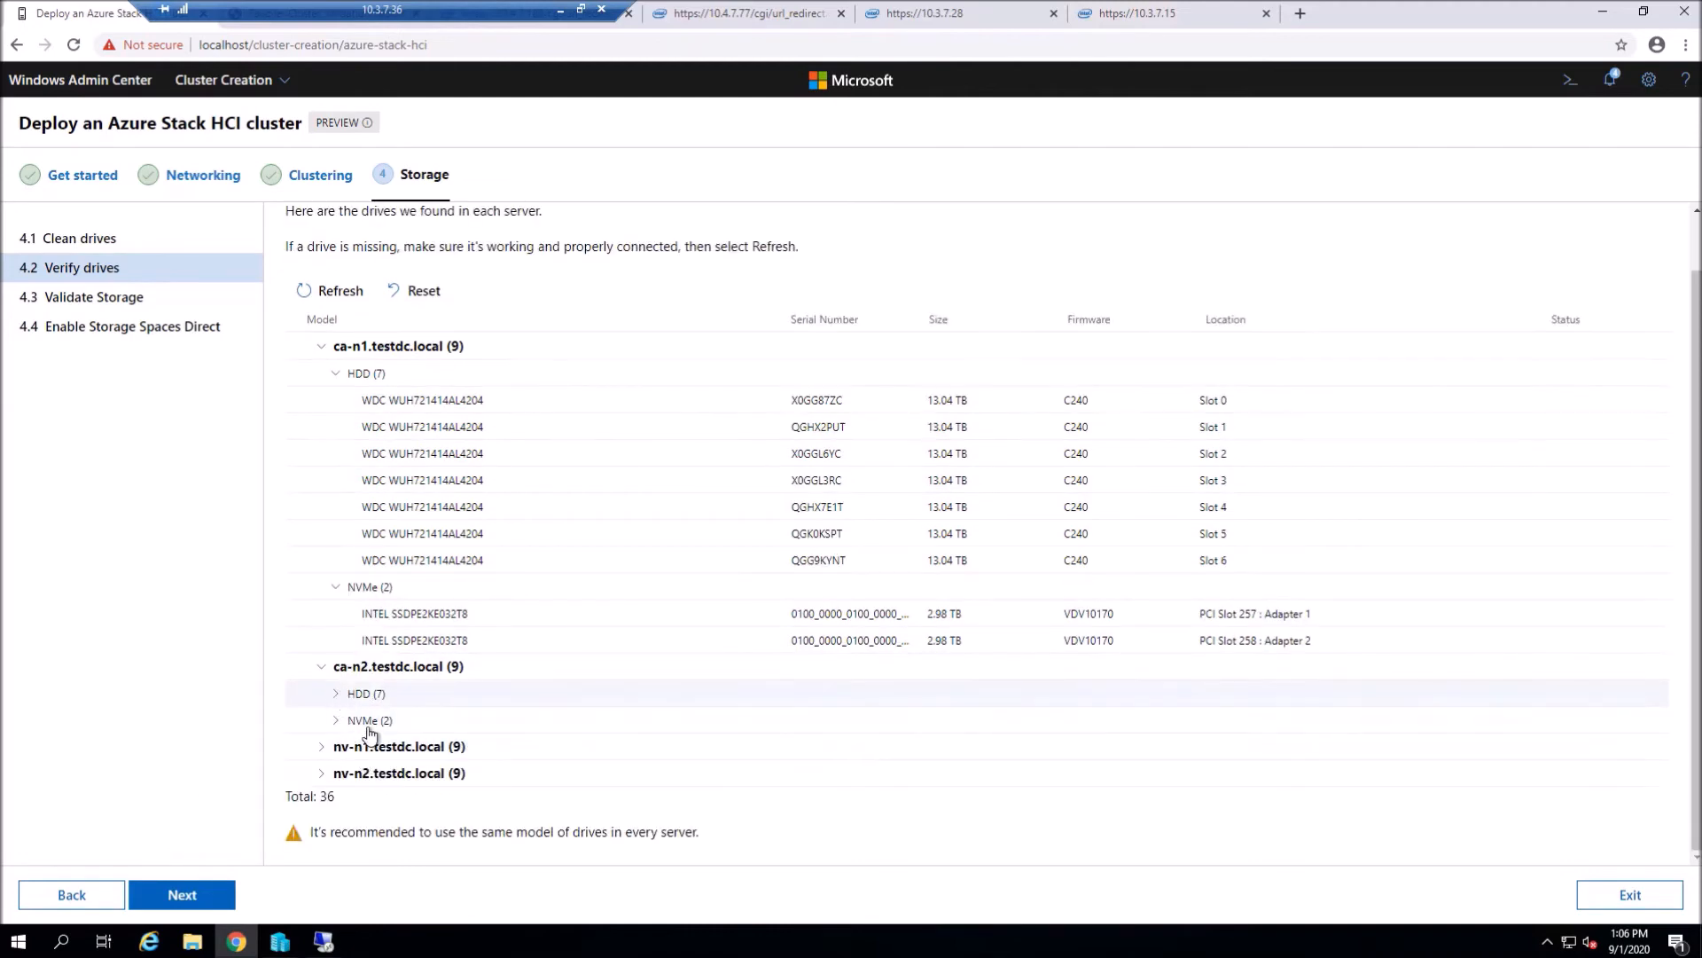
scroll(371, 771, "down", 3)
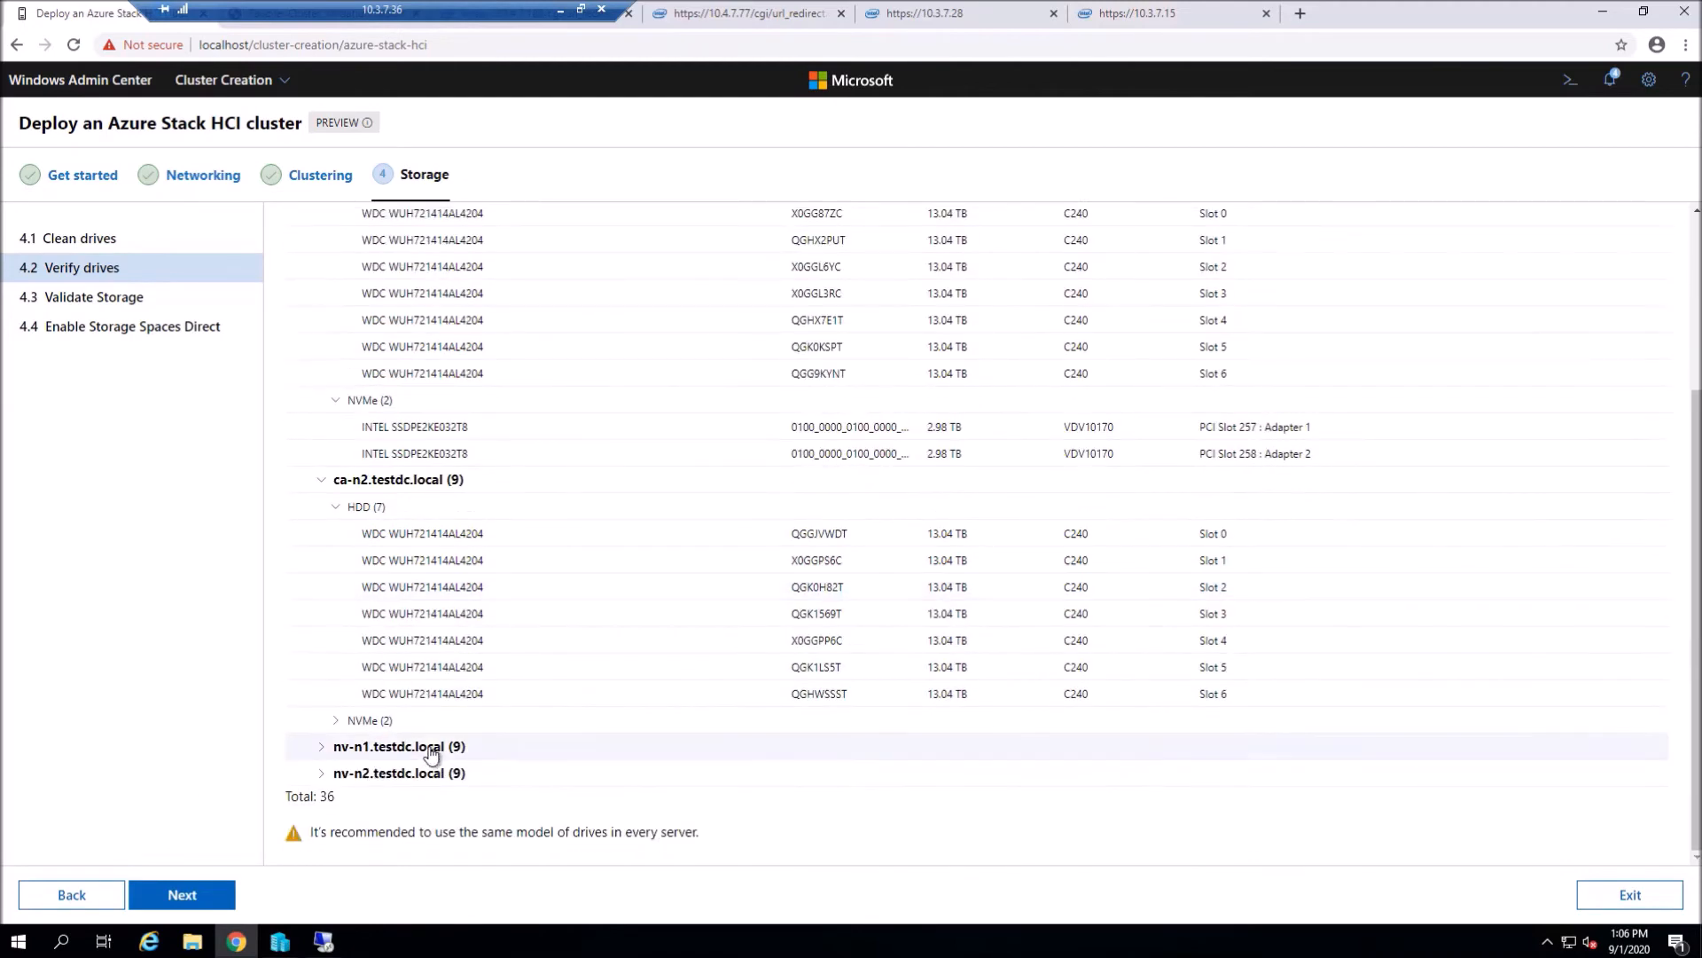
left_click(363, 722)
scroll(978, 725, "down", 1)
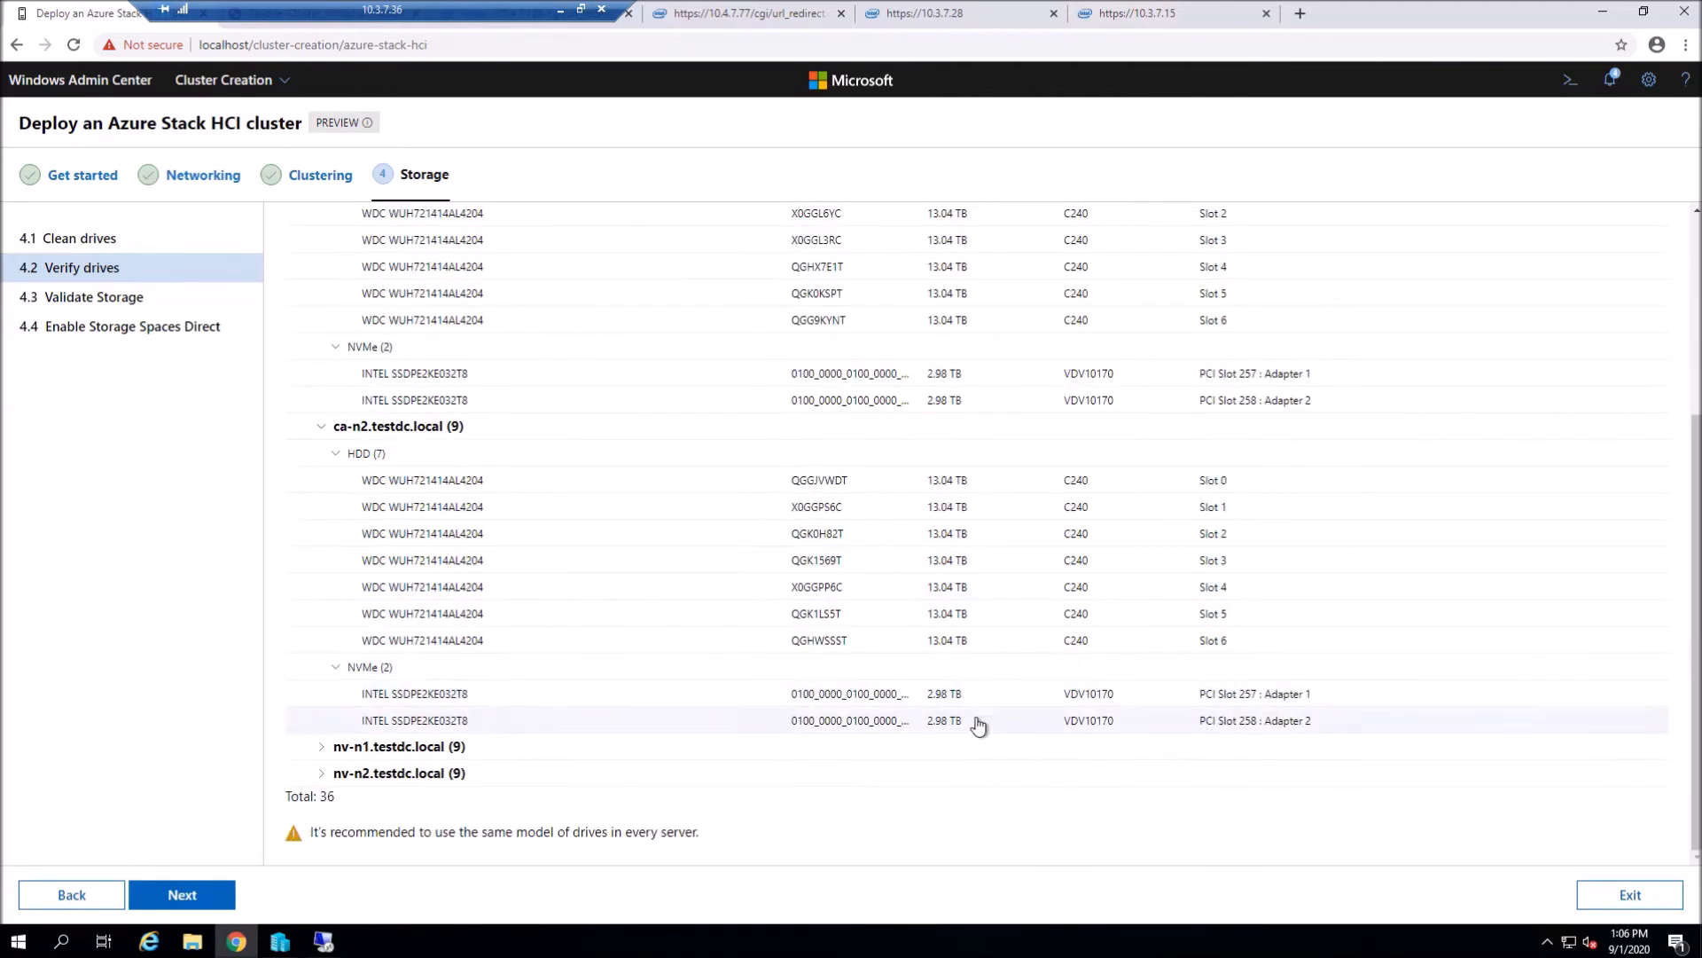
- Check the HDD and NVMe drive groups on nv-n1 and nv-n2, then continue
left_click(323, 747)
left_click(335, 719)
scroll(762, 732, "down", 3)
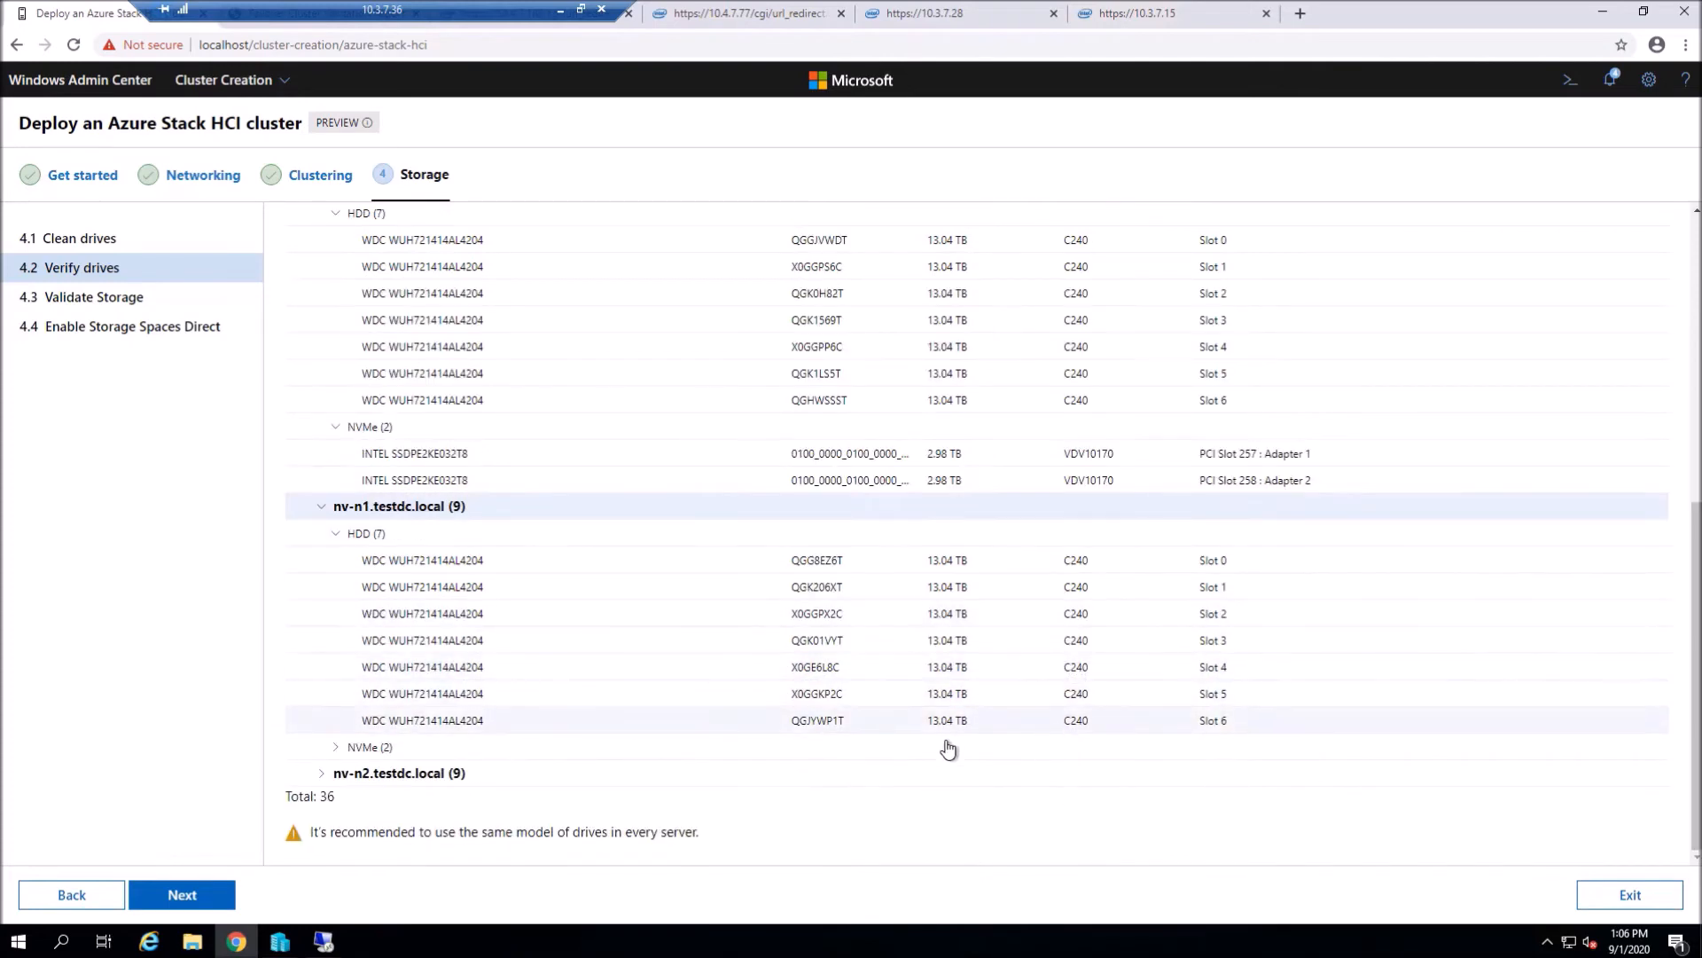
left_click(1077, 746)
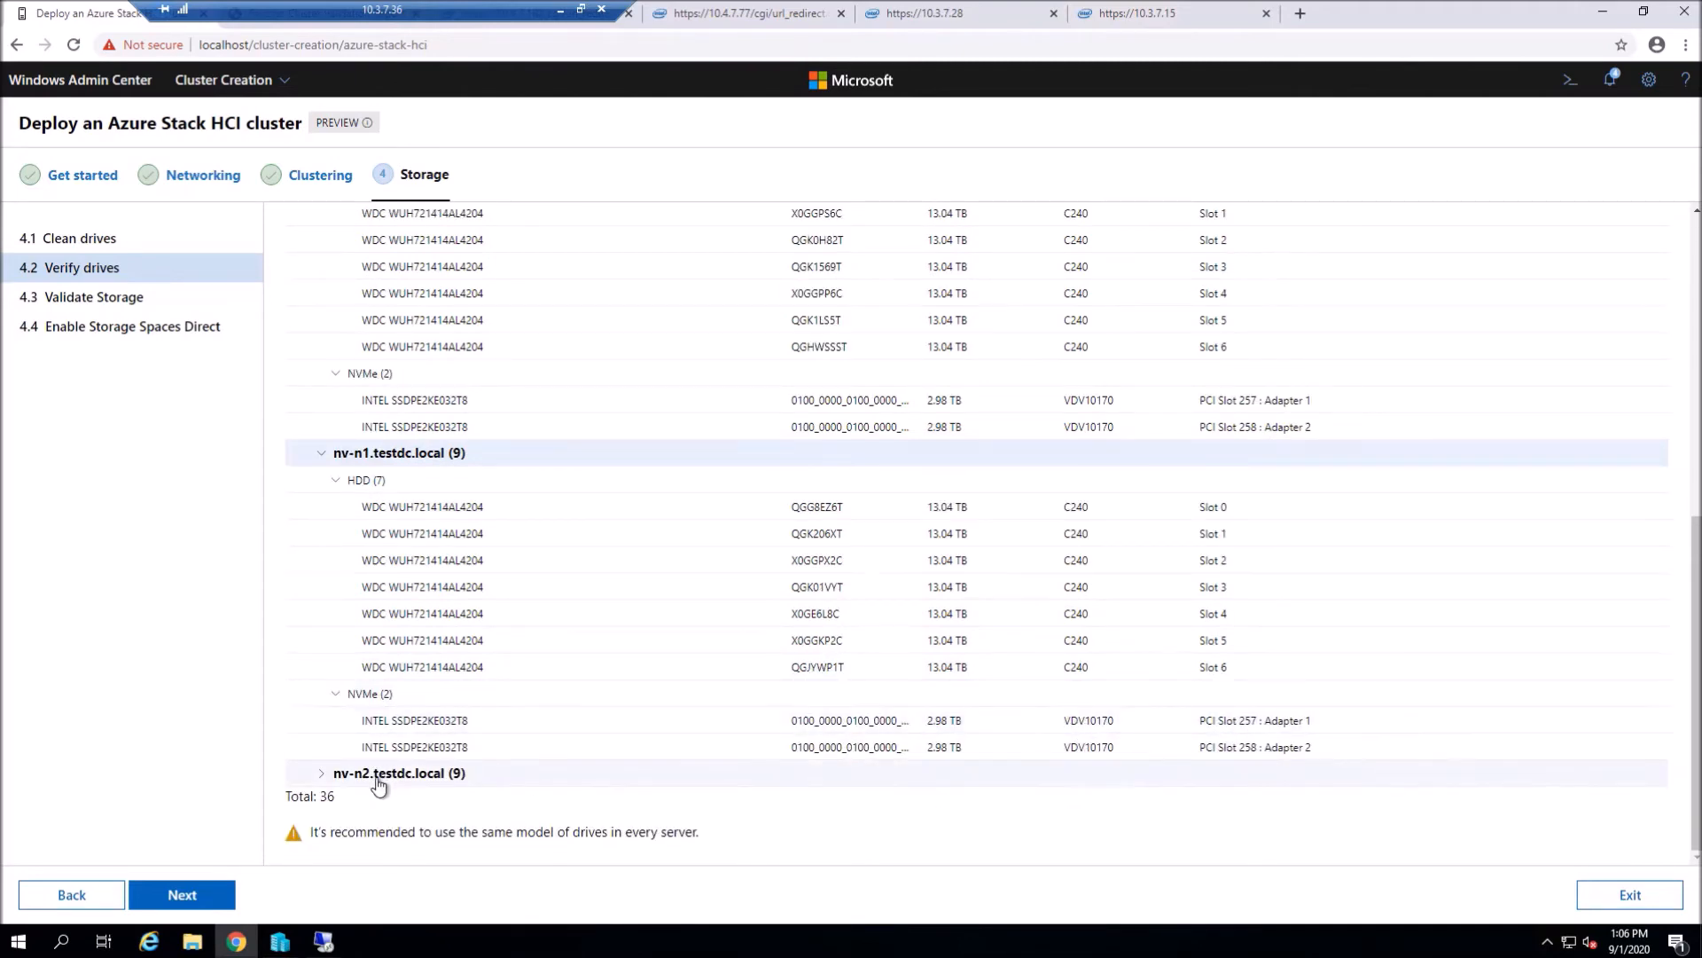
left_click(321, 772)
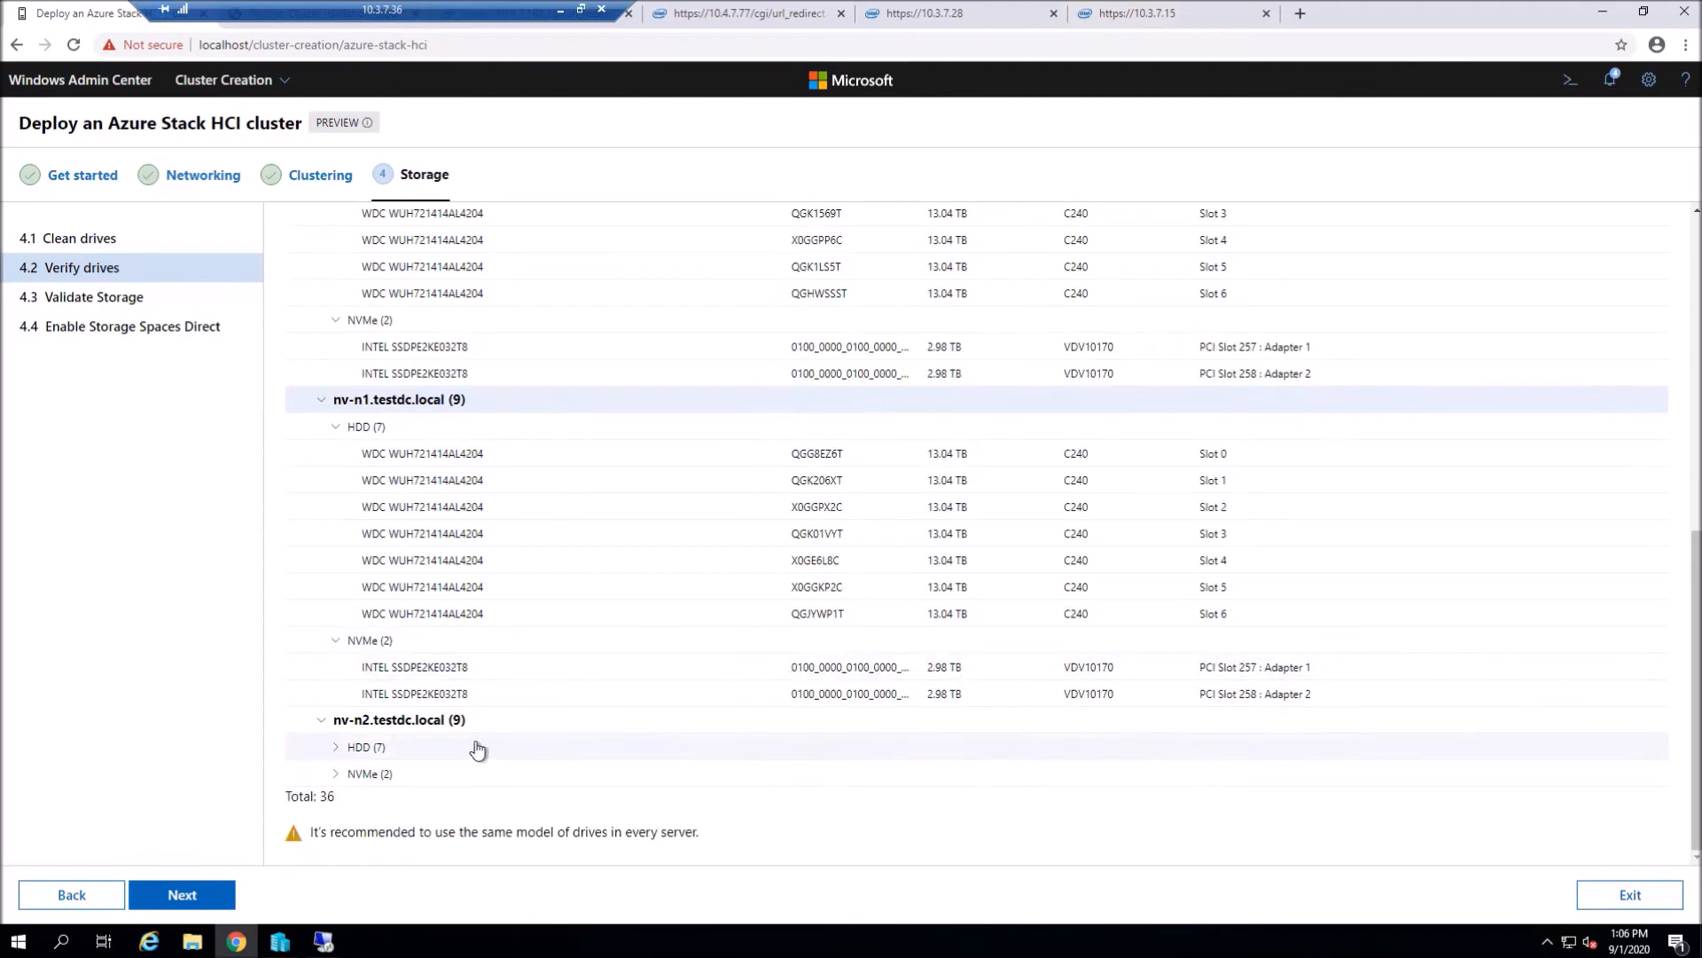
left_click(477, 750)
left_click(342, 784)
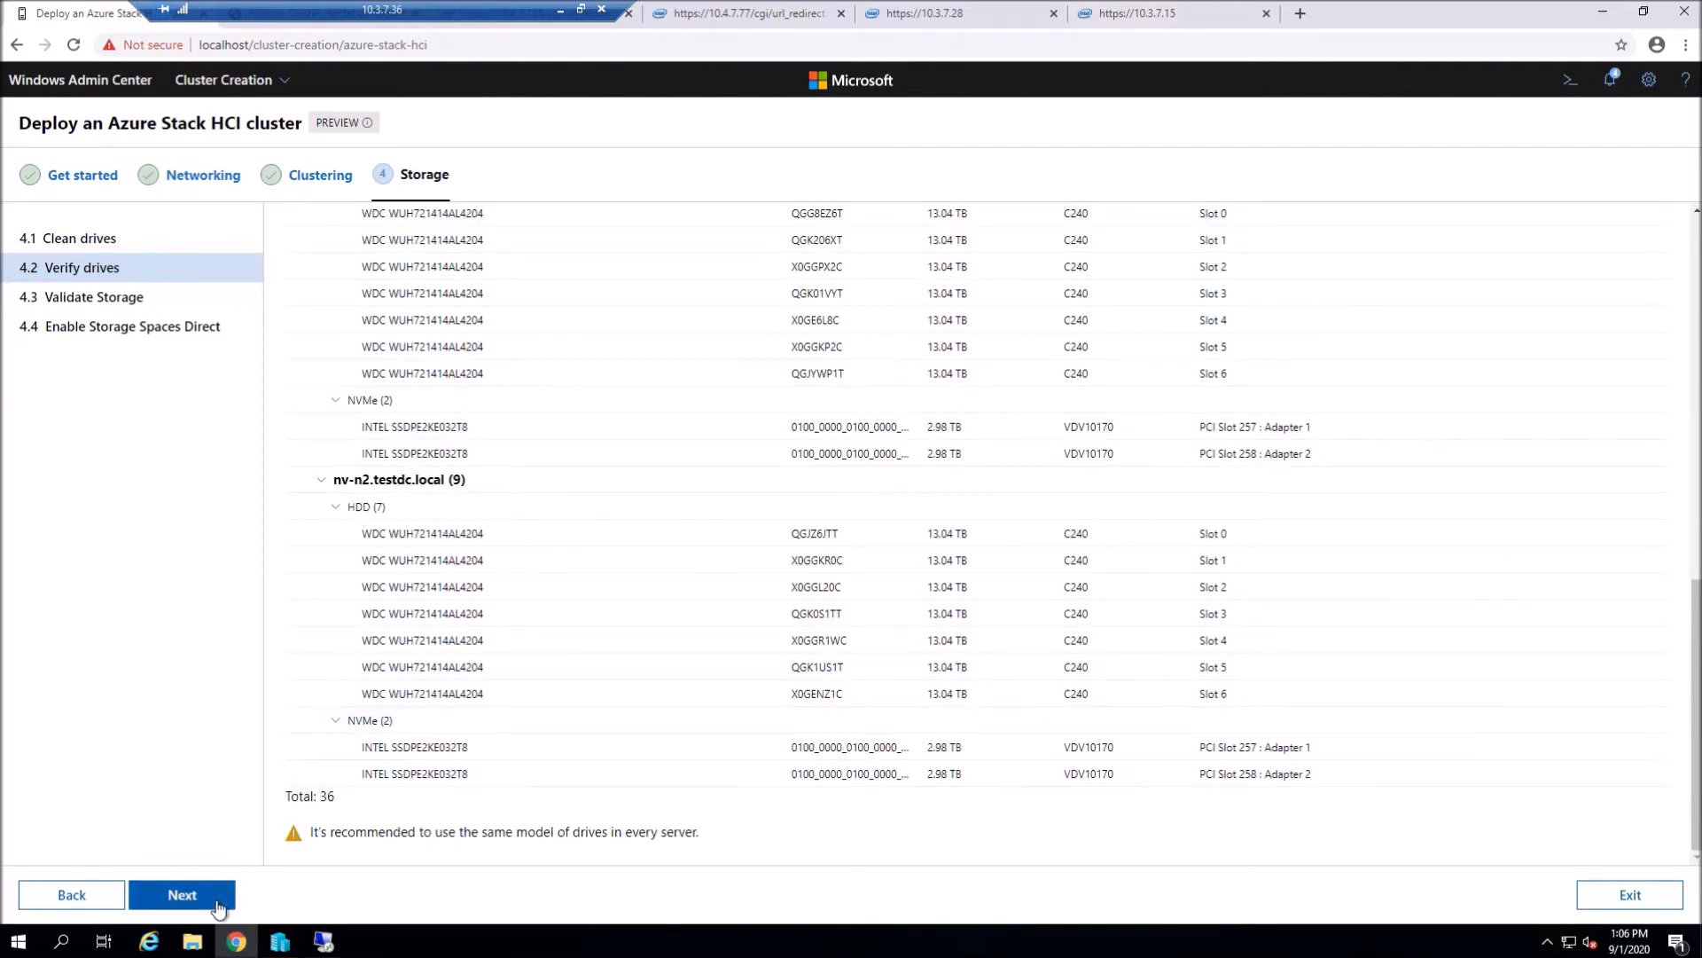
left_click(182, 894)
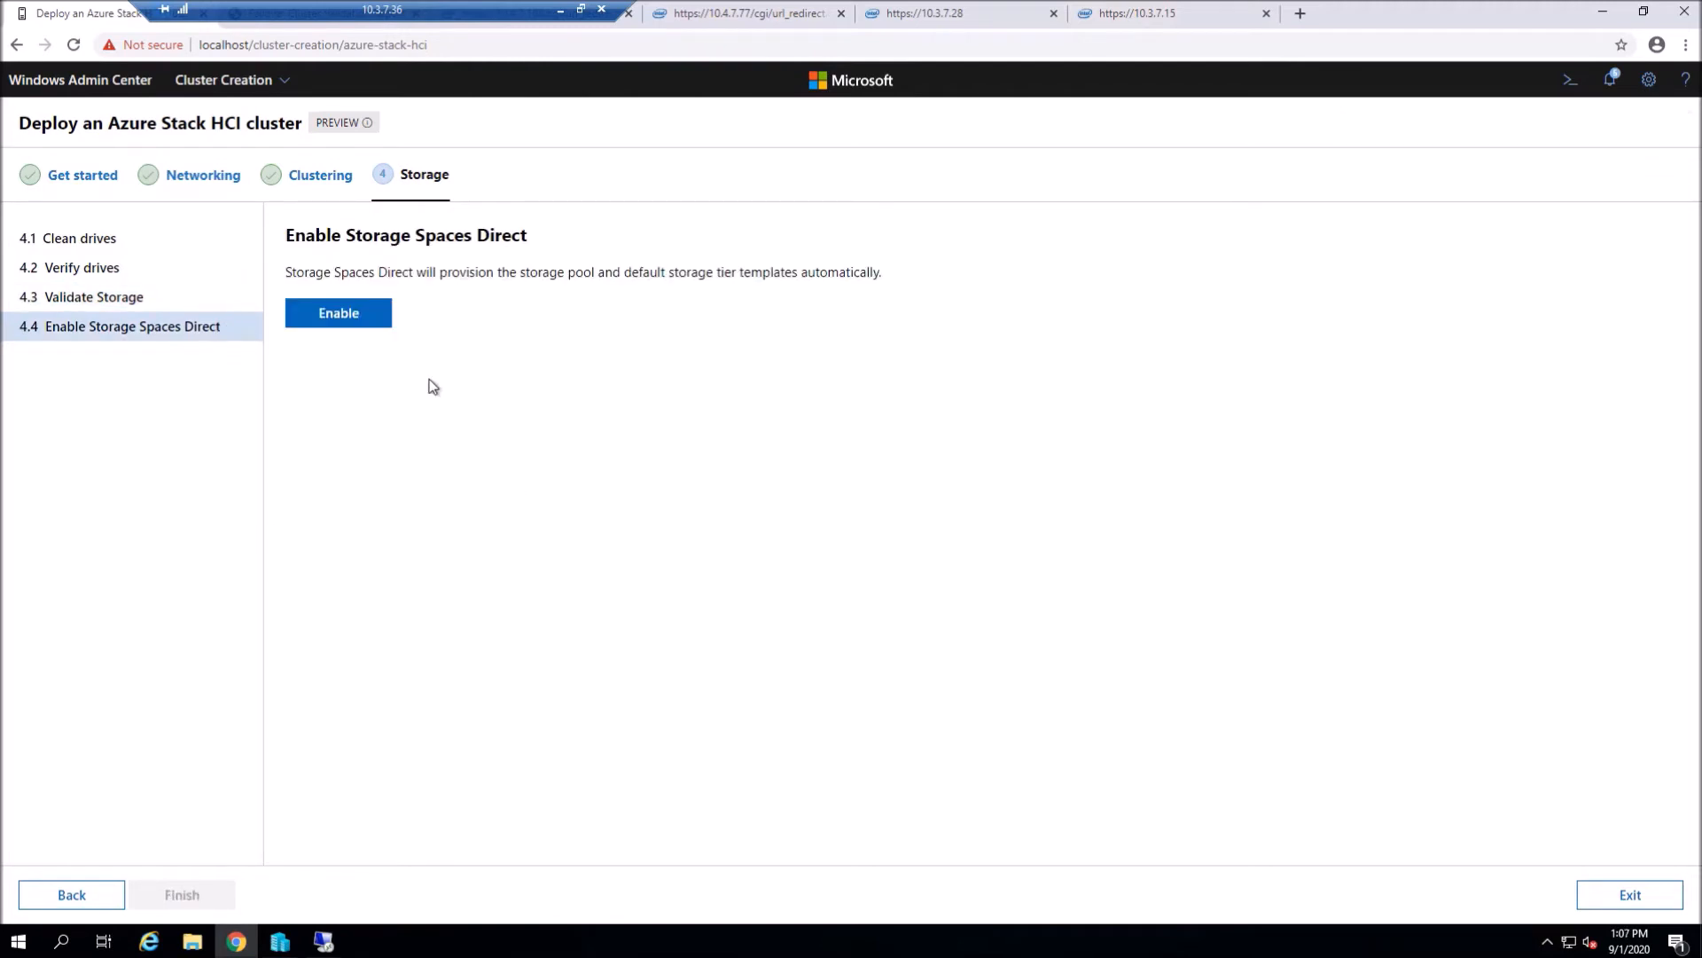
- Enable Storage Spaces Direct on the cluster and finish the wizard
left_click(319, 317)
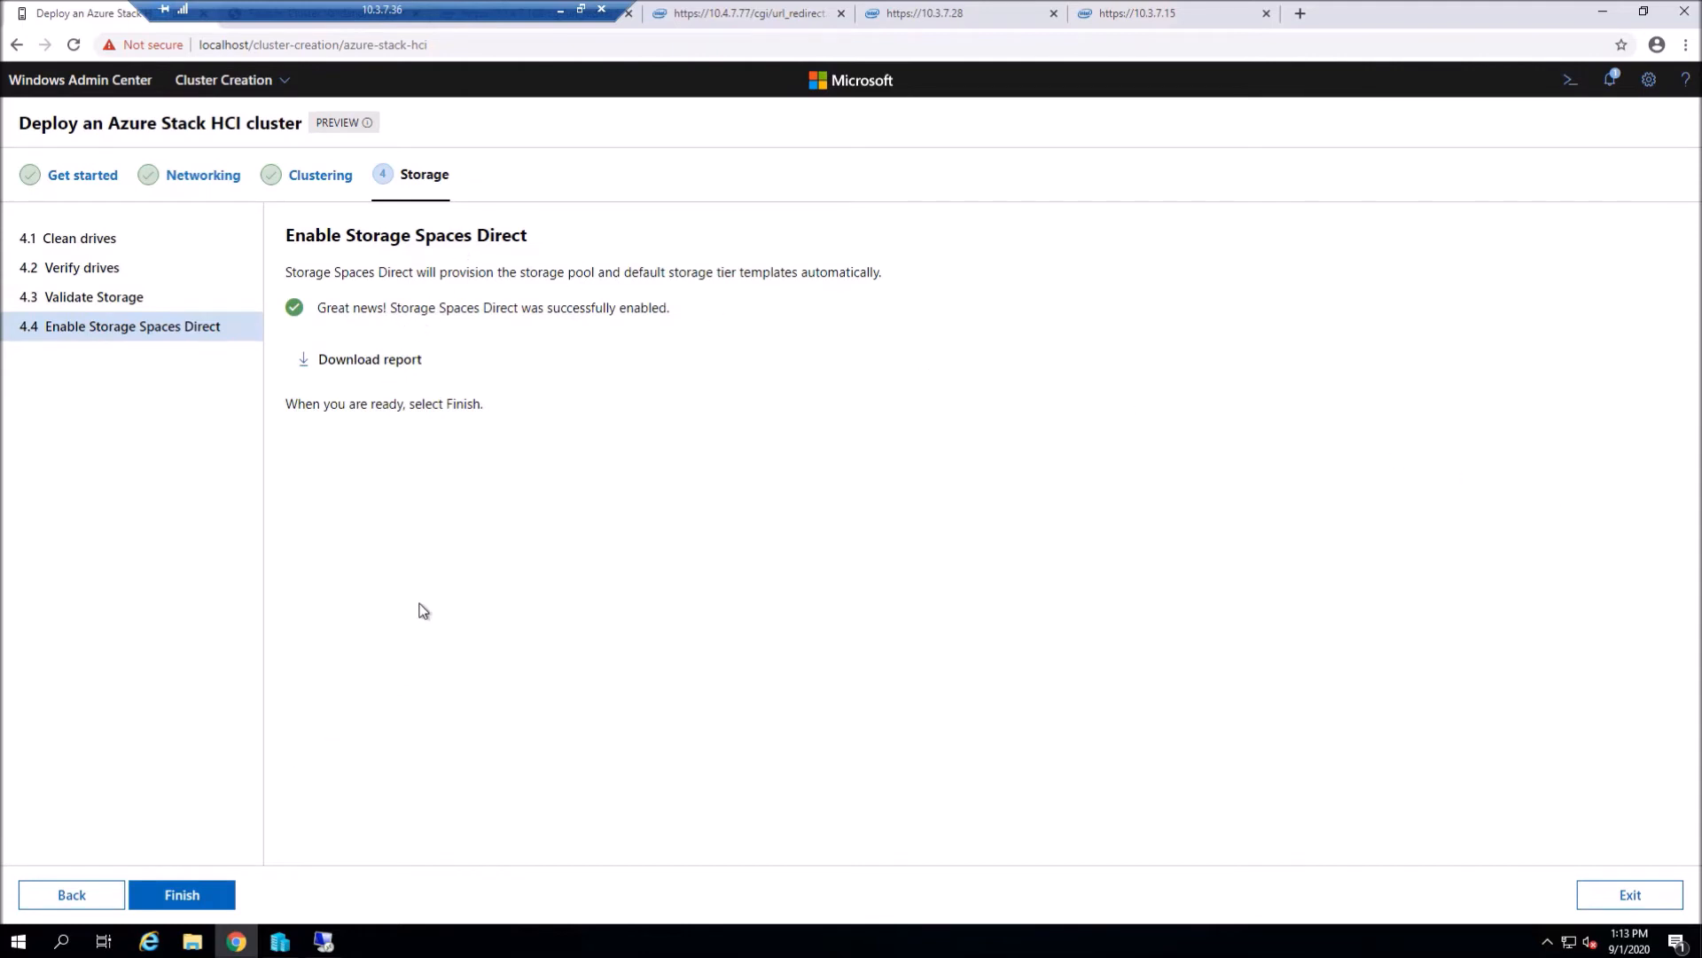
left_click(182, 895)
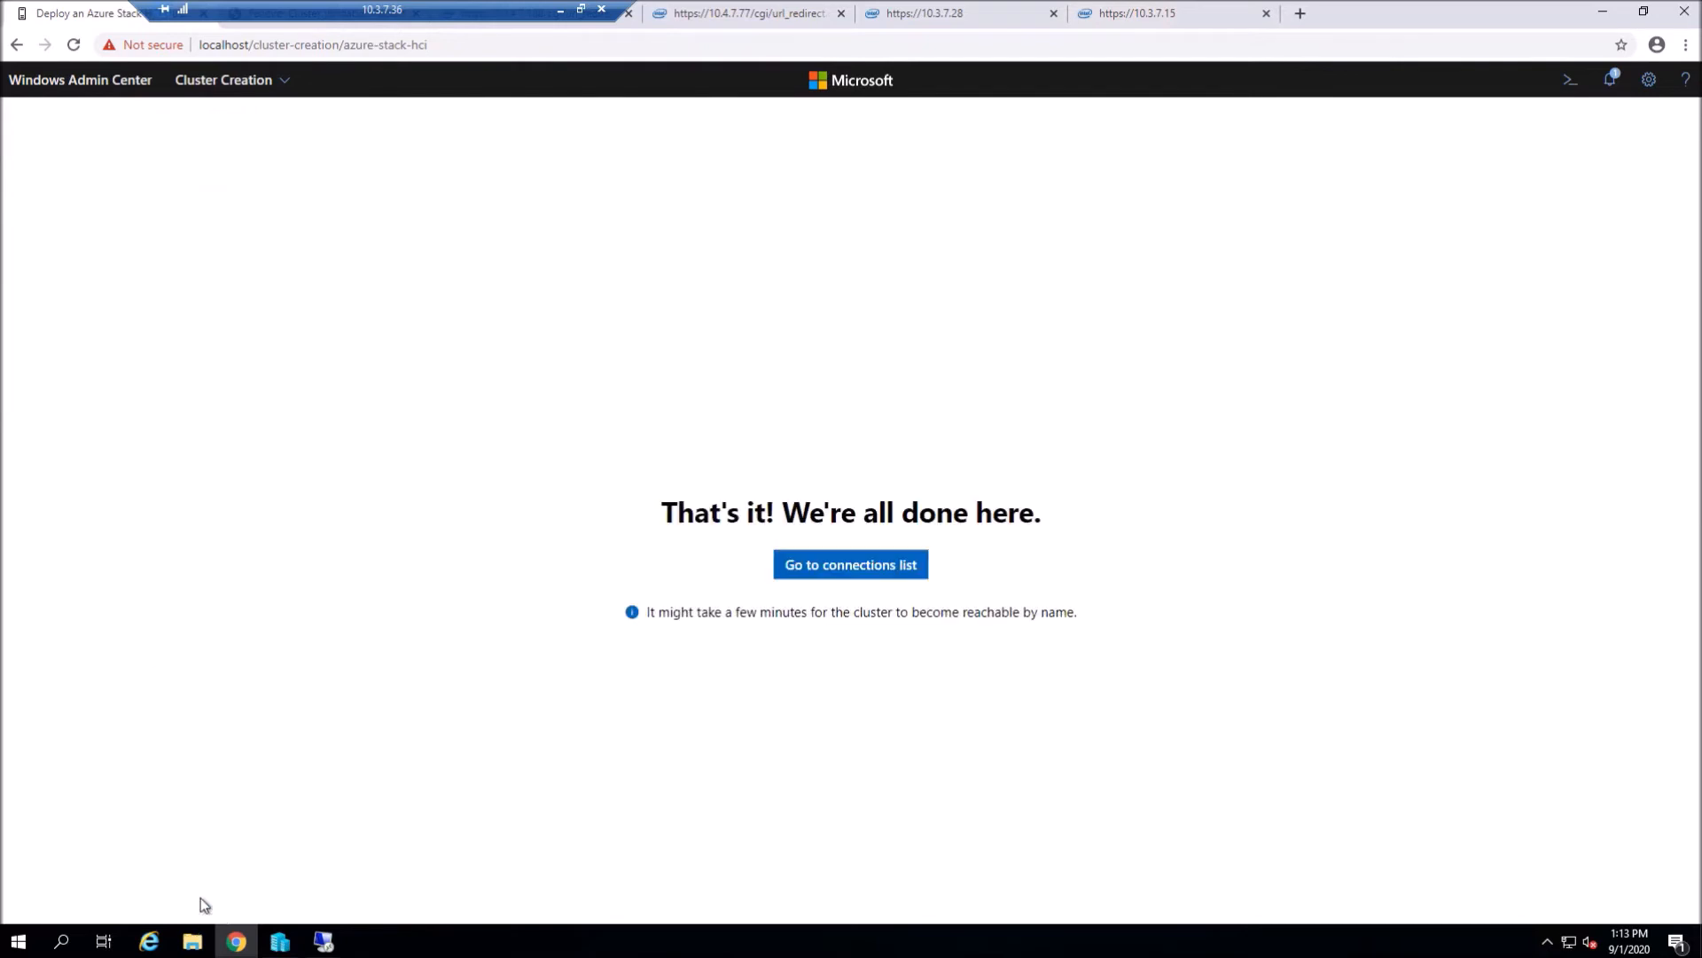
- Return to the connections list and connect to the stretch-clus06 cluster
left_click(827, 572)
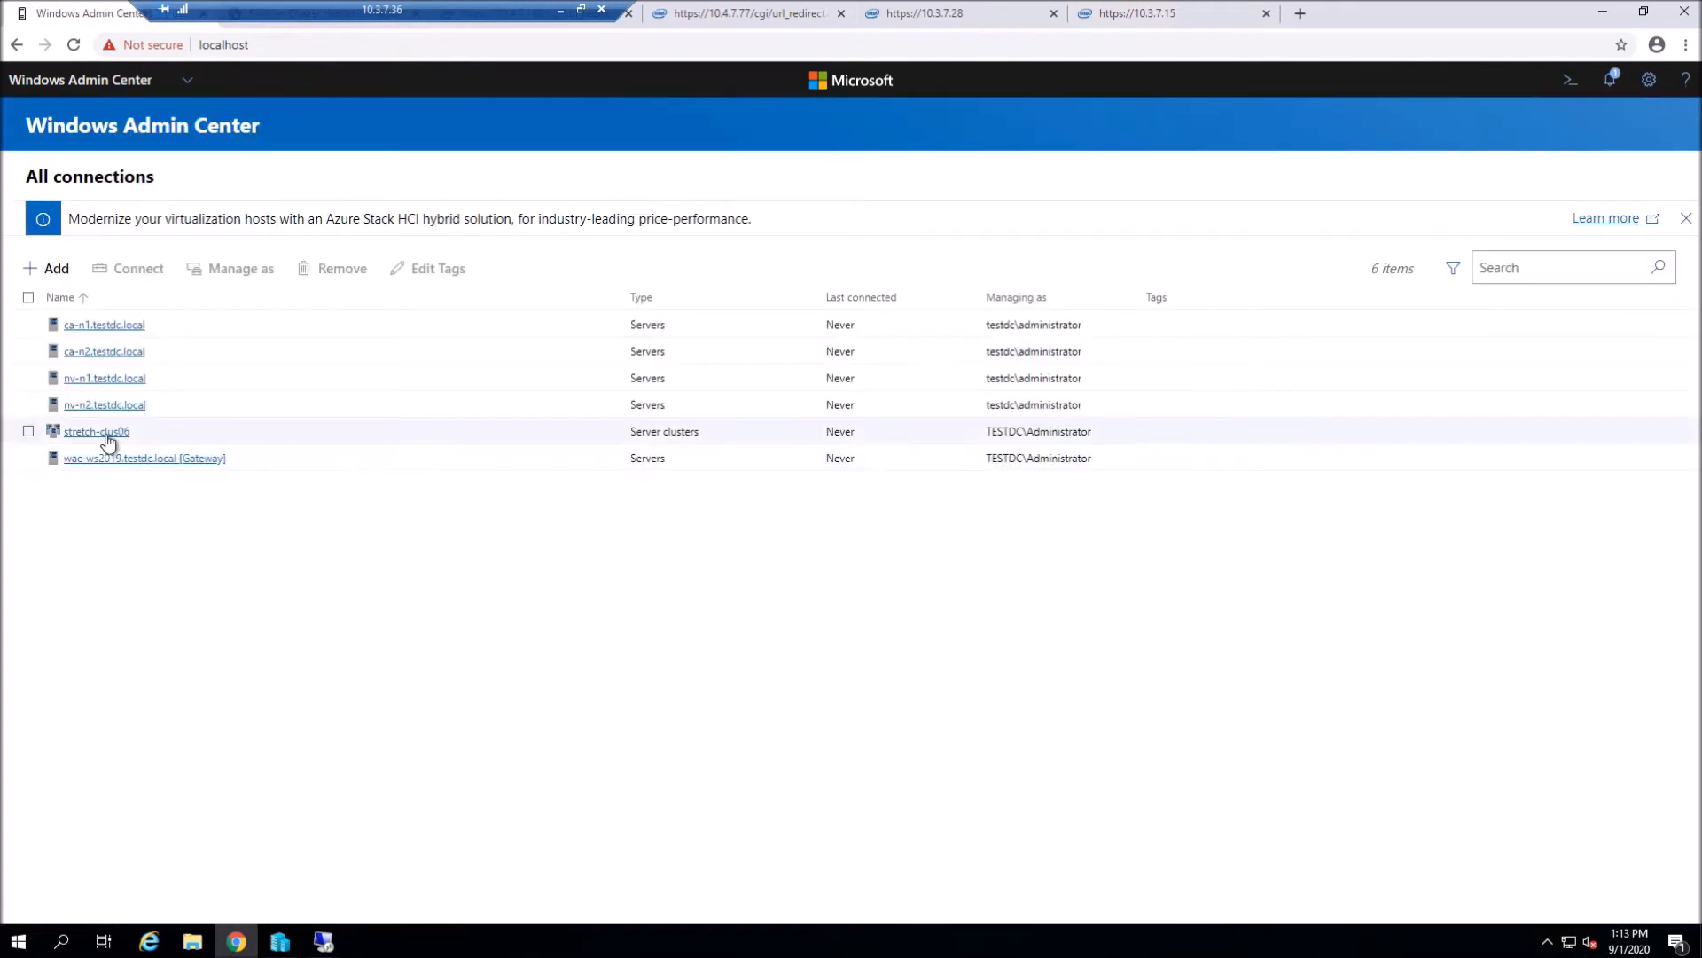
left_click(97, 434)
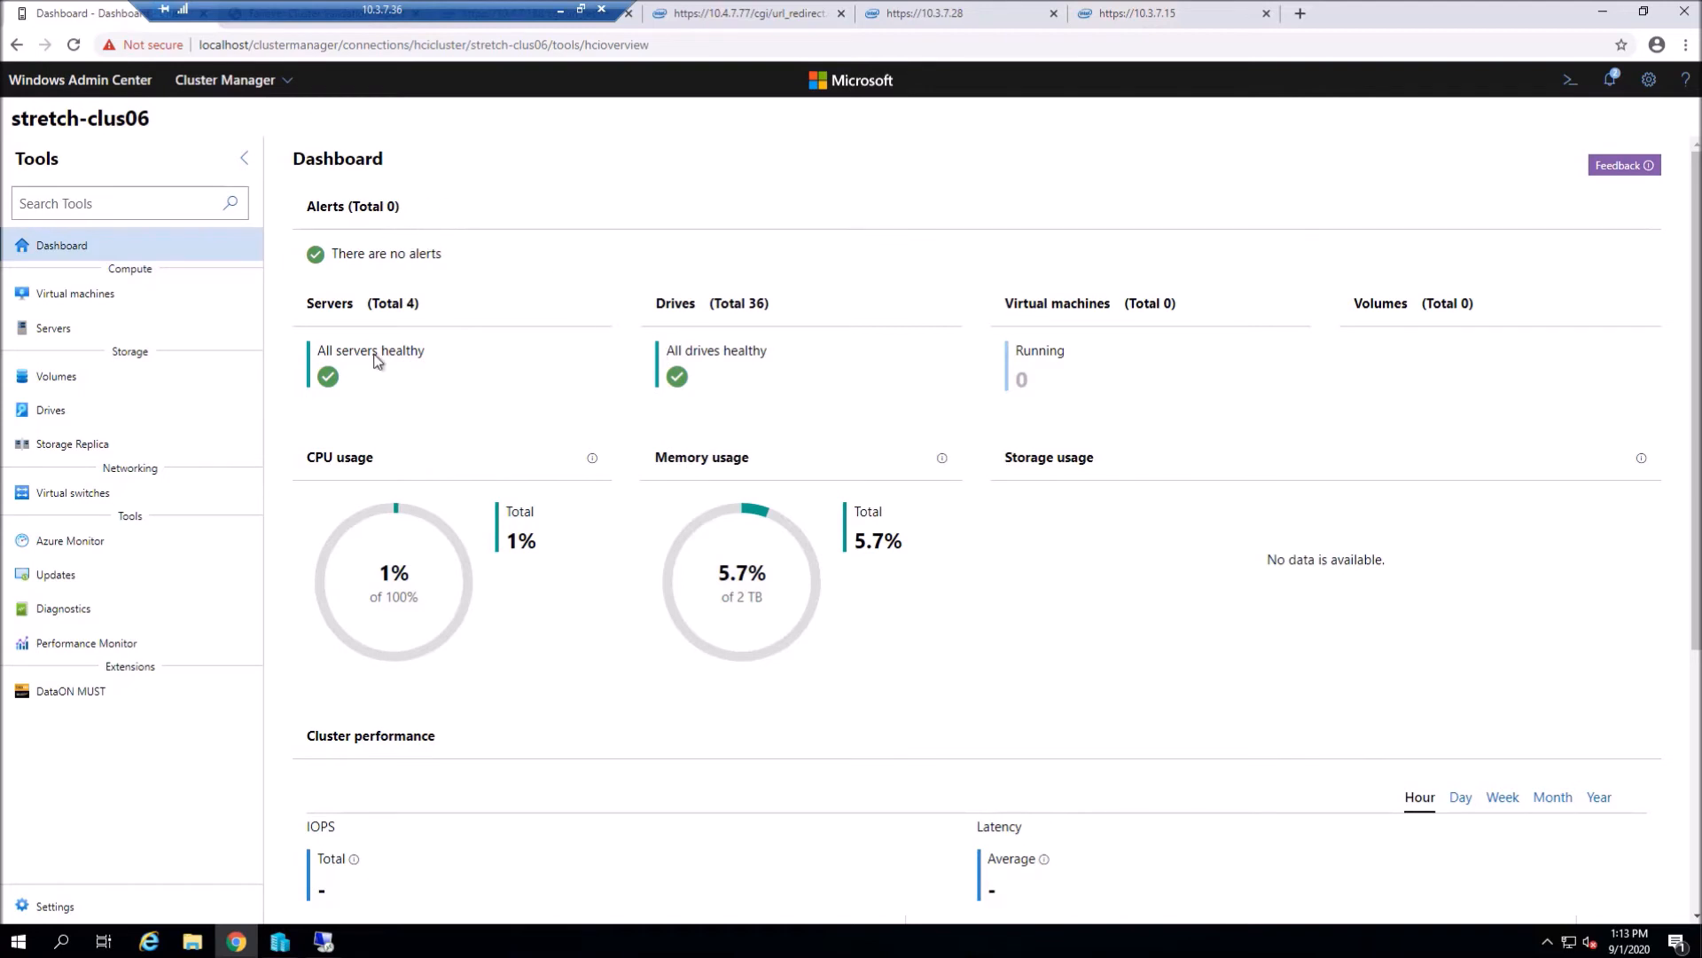
- Review the cluster's servers listed by site, then the drives overview
left_click(333, 306)
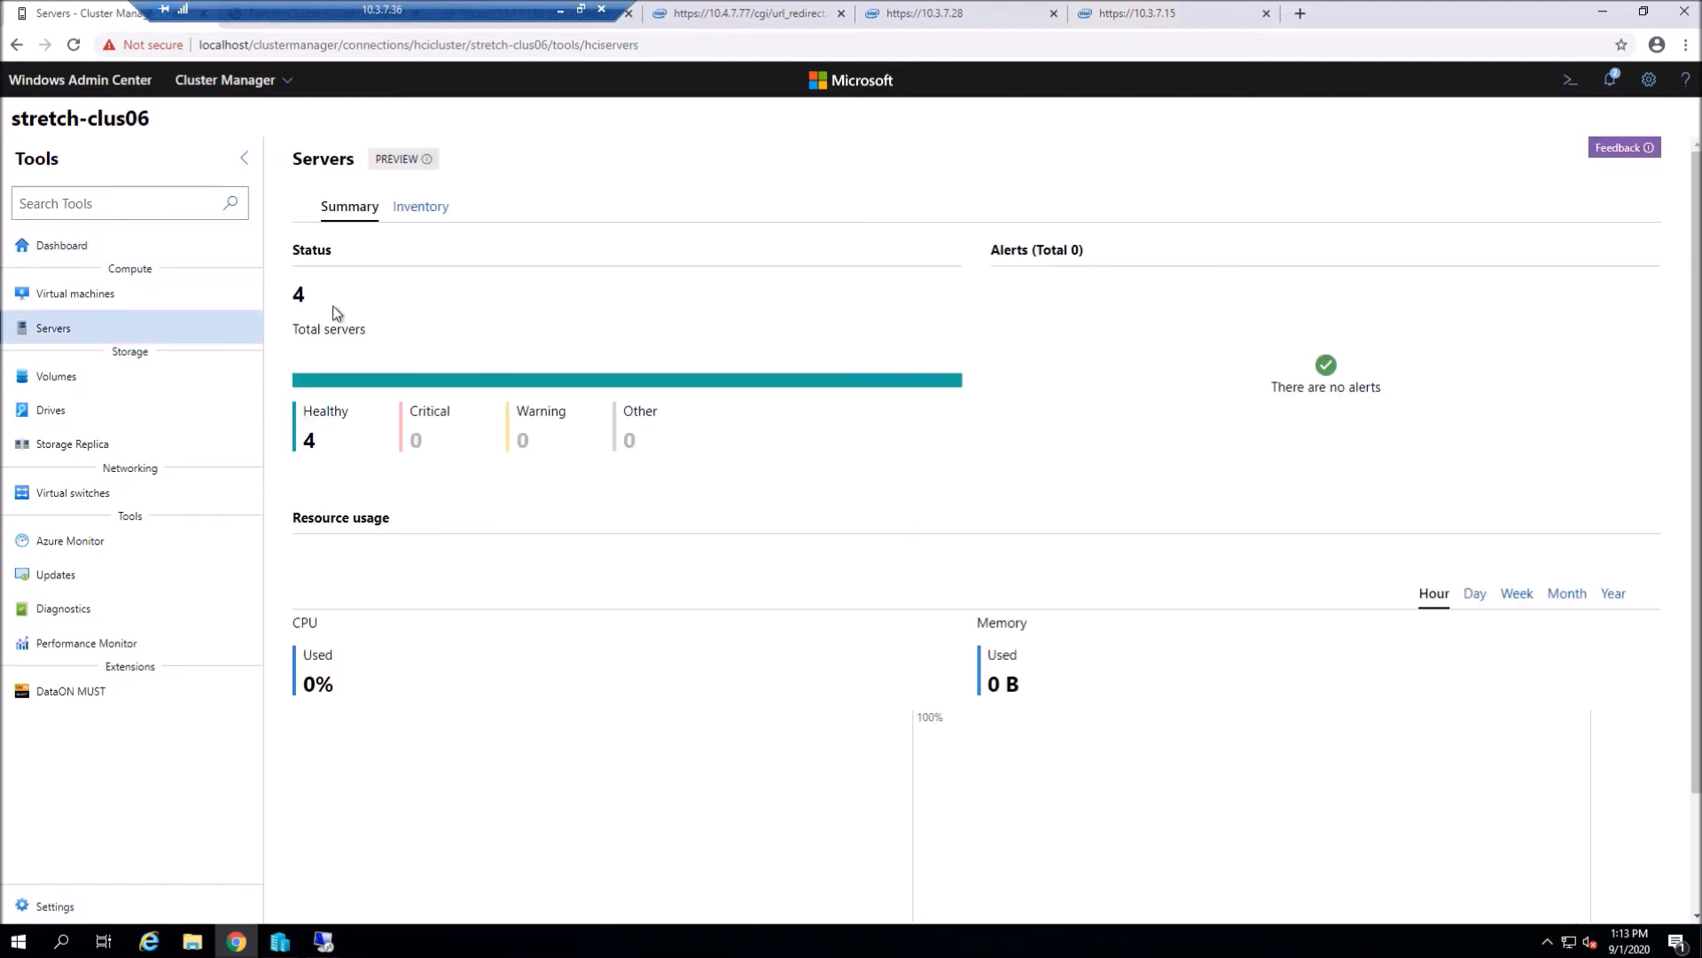
left_click(429, 213)
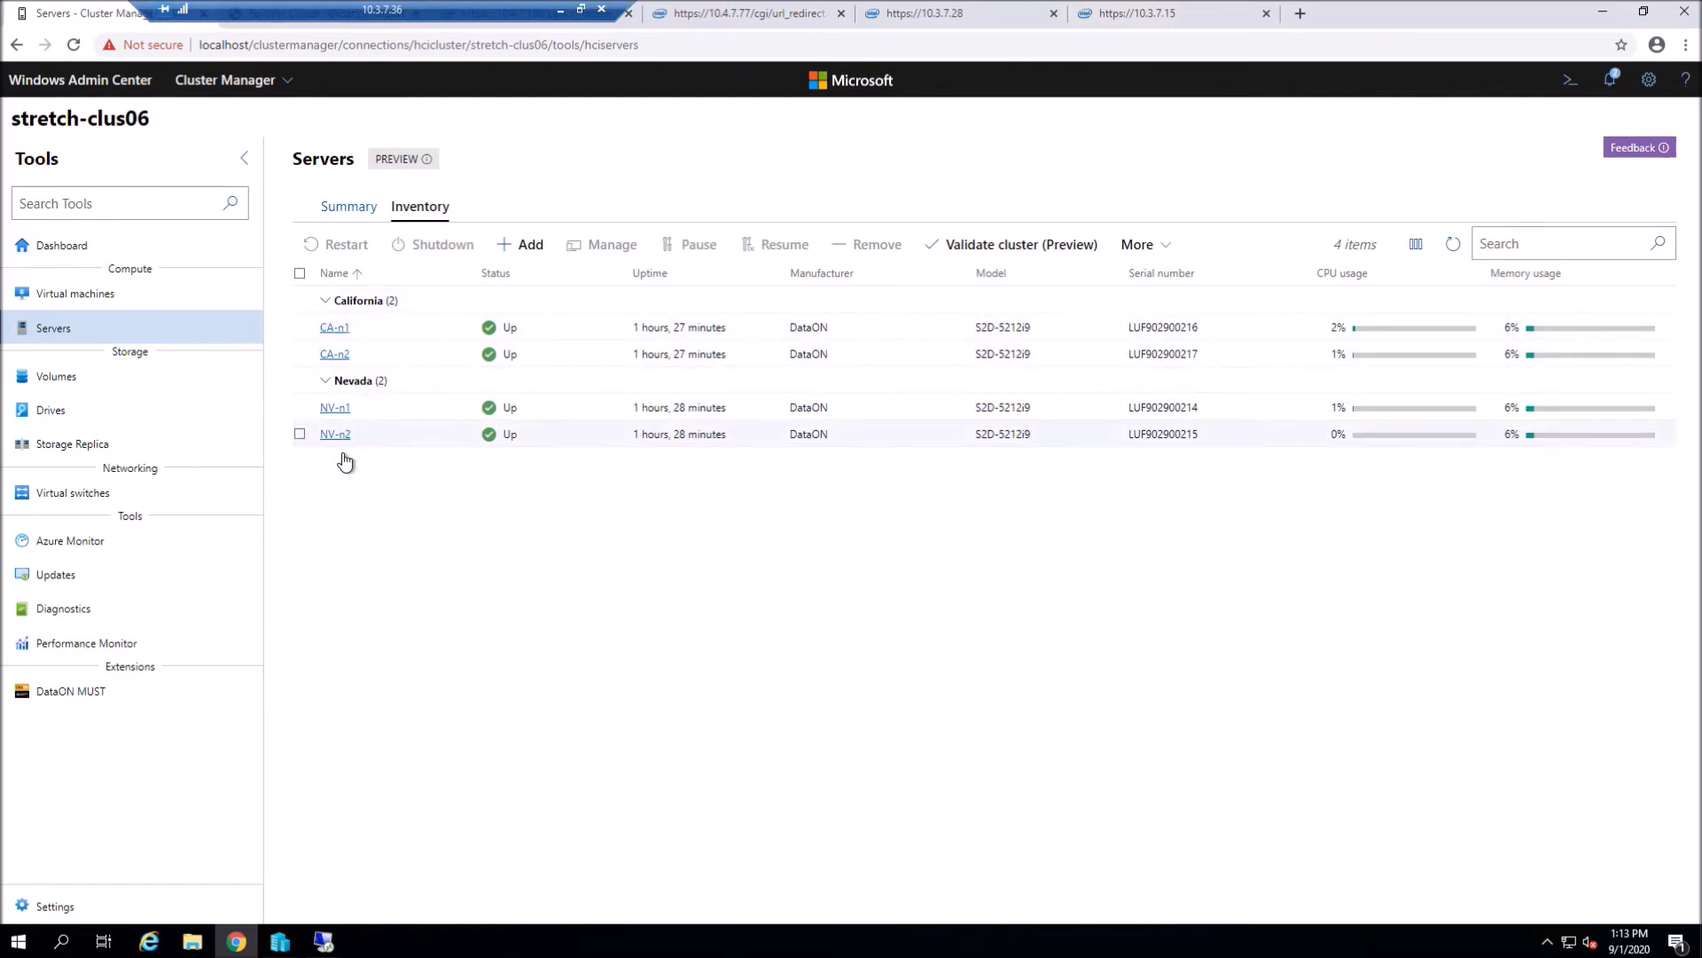
left_click(85, 412)
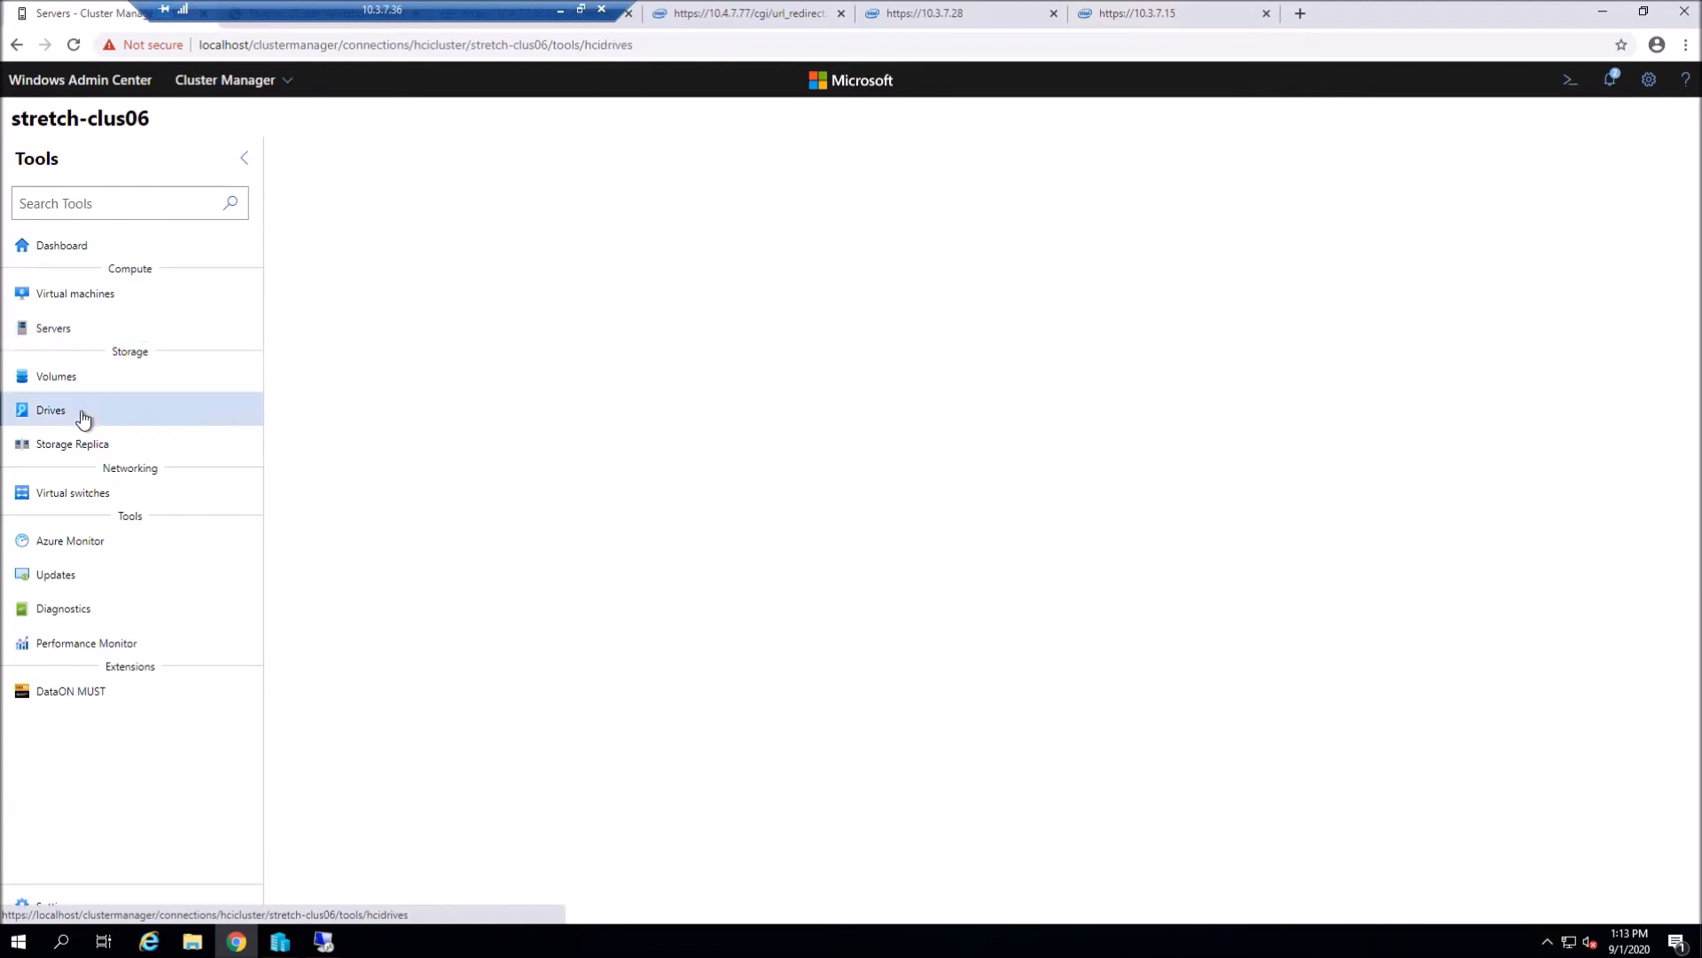
scroll(340, 596, "down", 2)
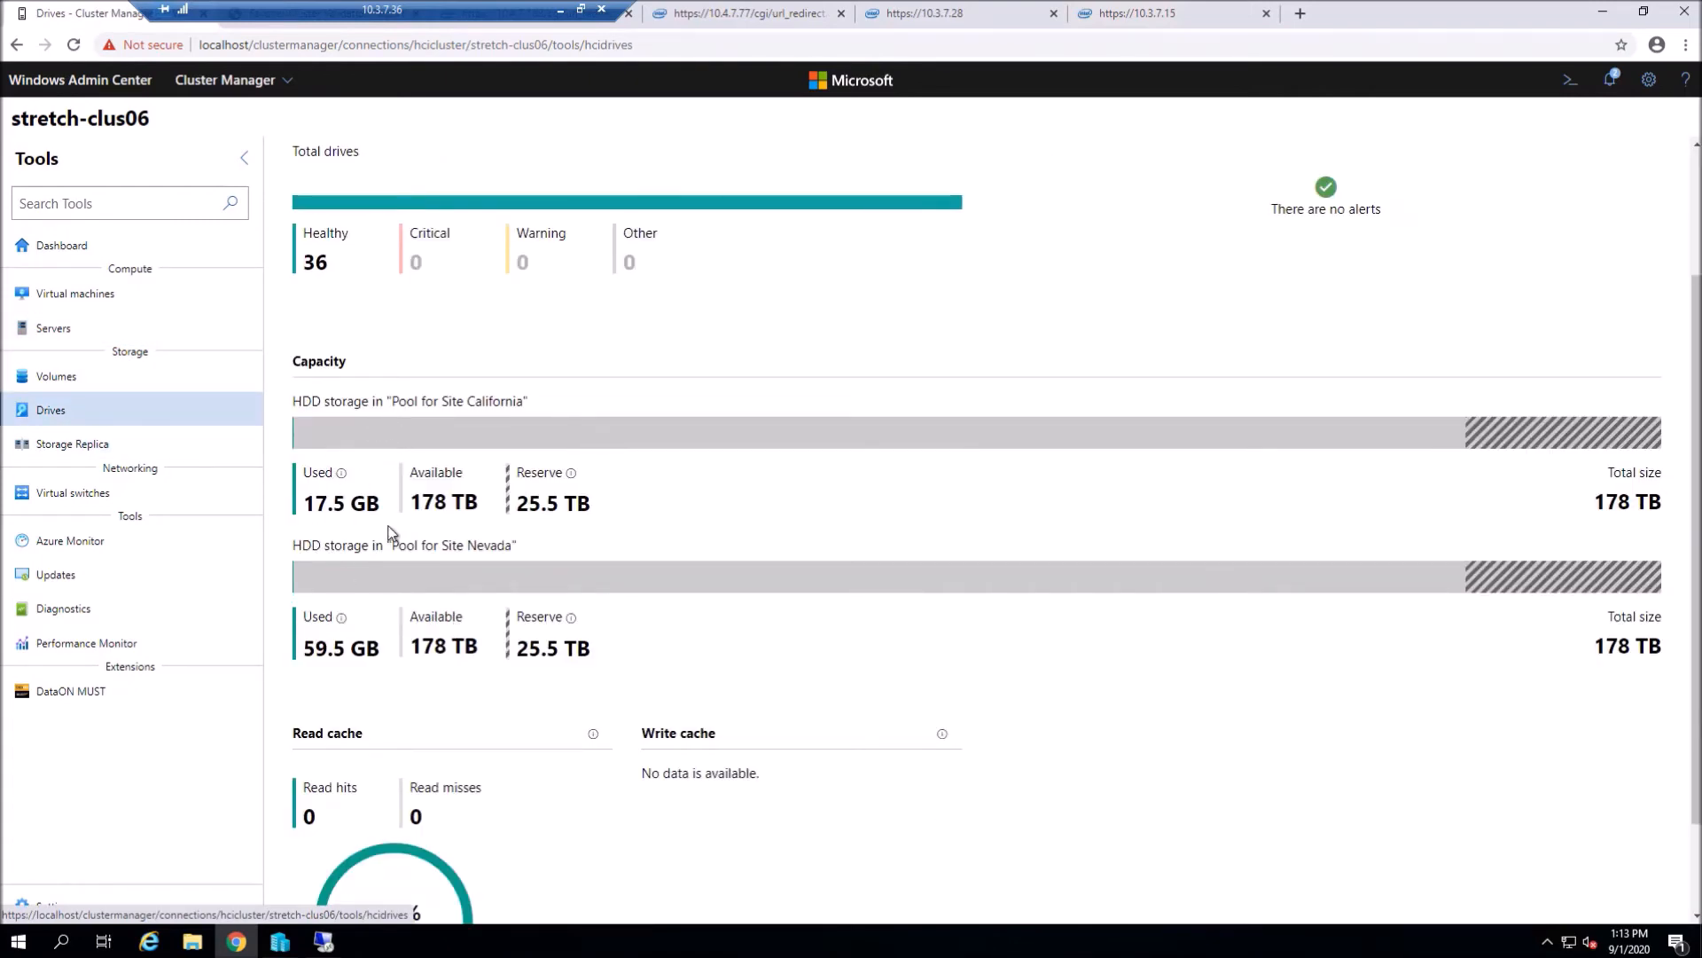
- Review the existing volumes grouped by site pool and open the Create volume form
left_click(143, 387)
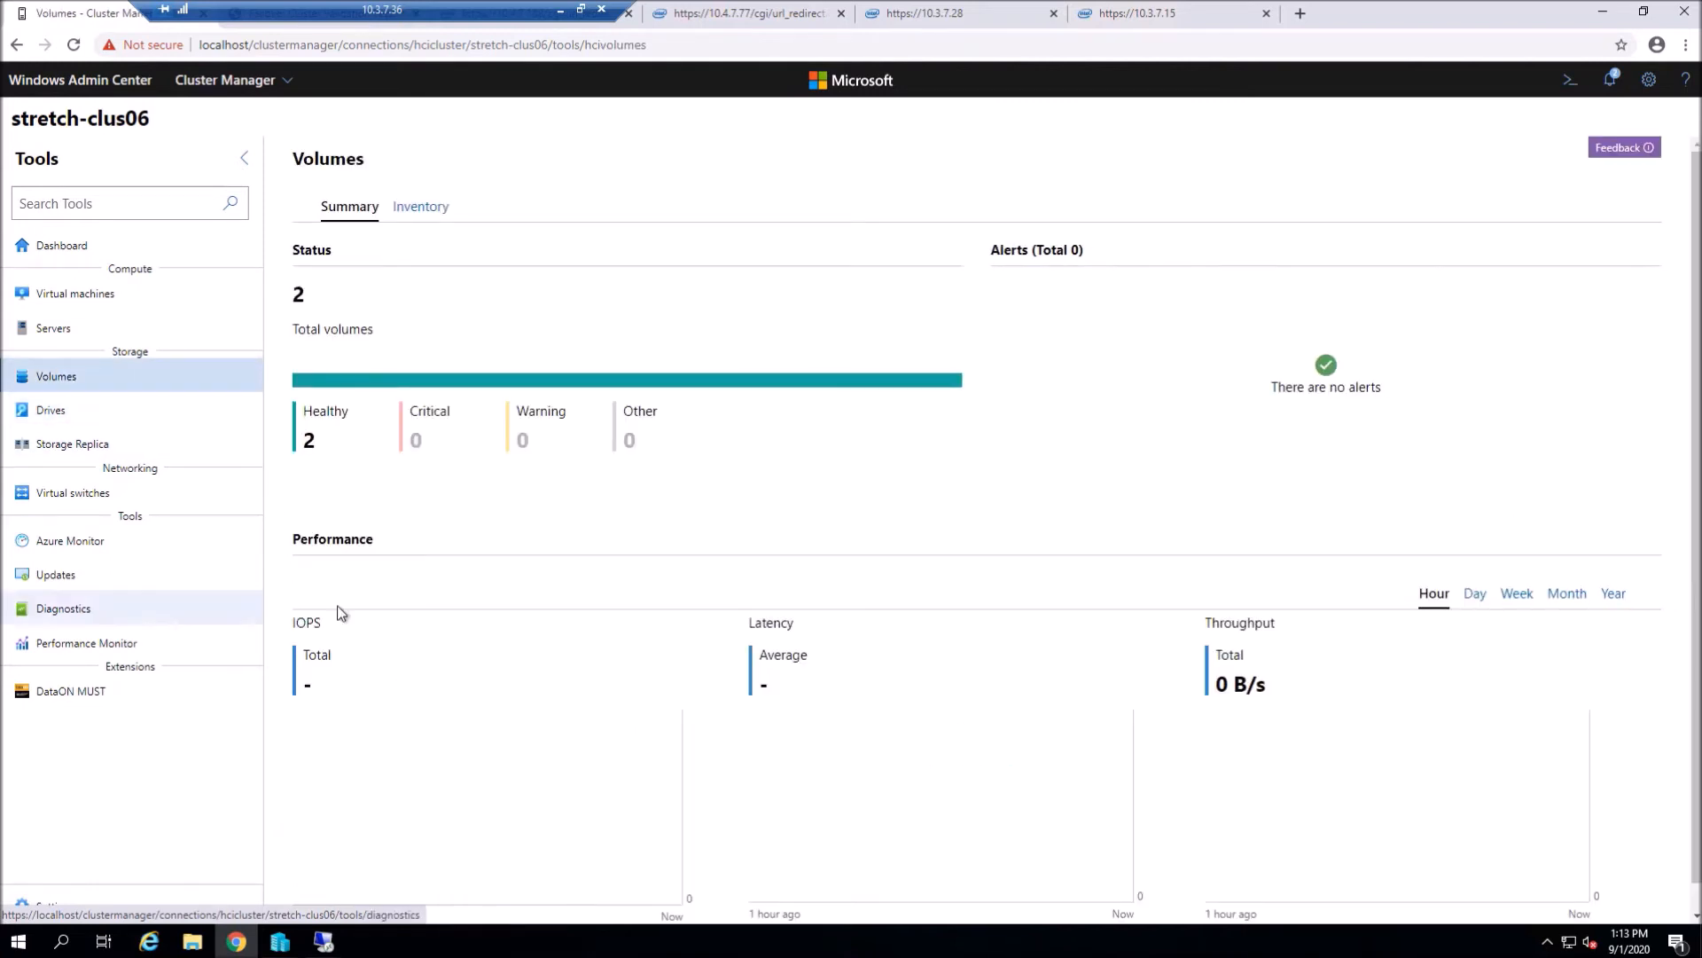
left_click(429, 213)
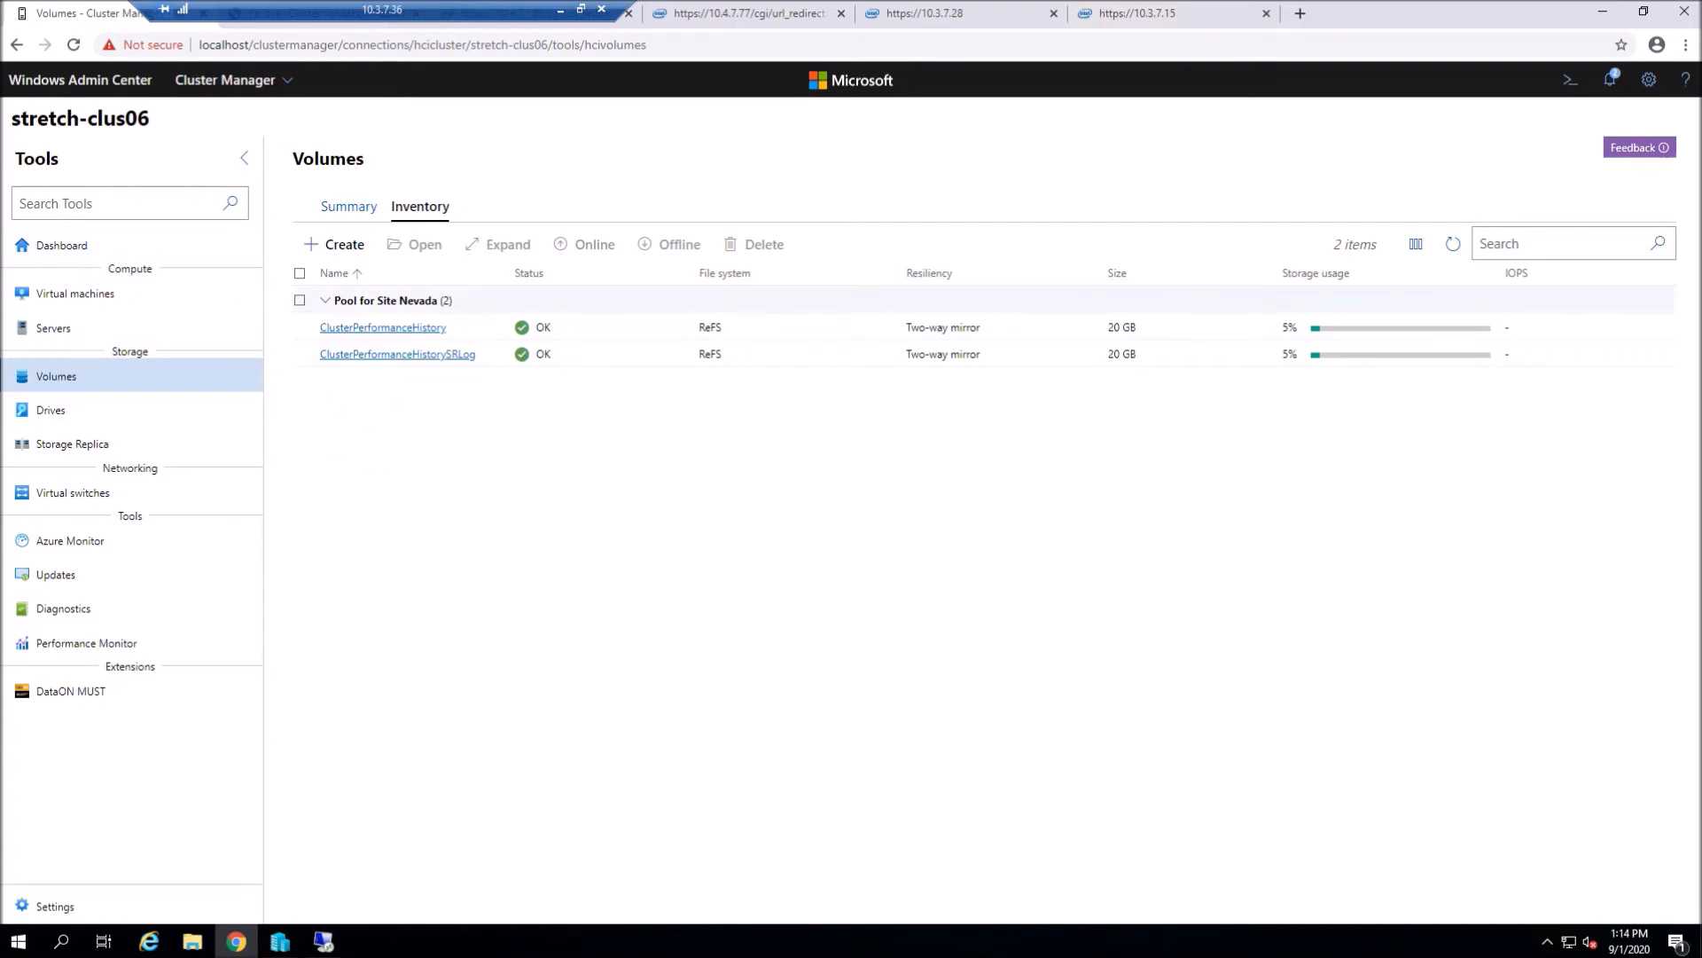
left_click(62, 245)
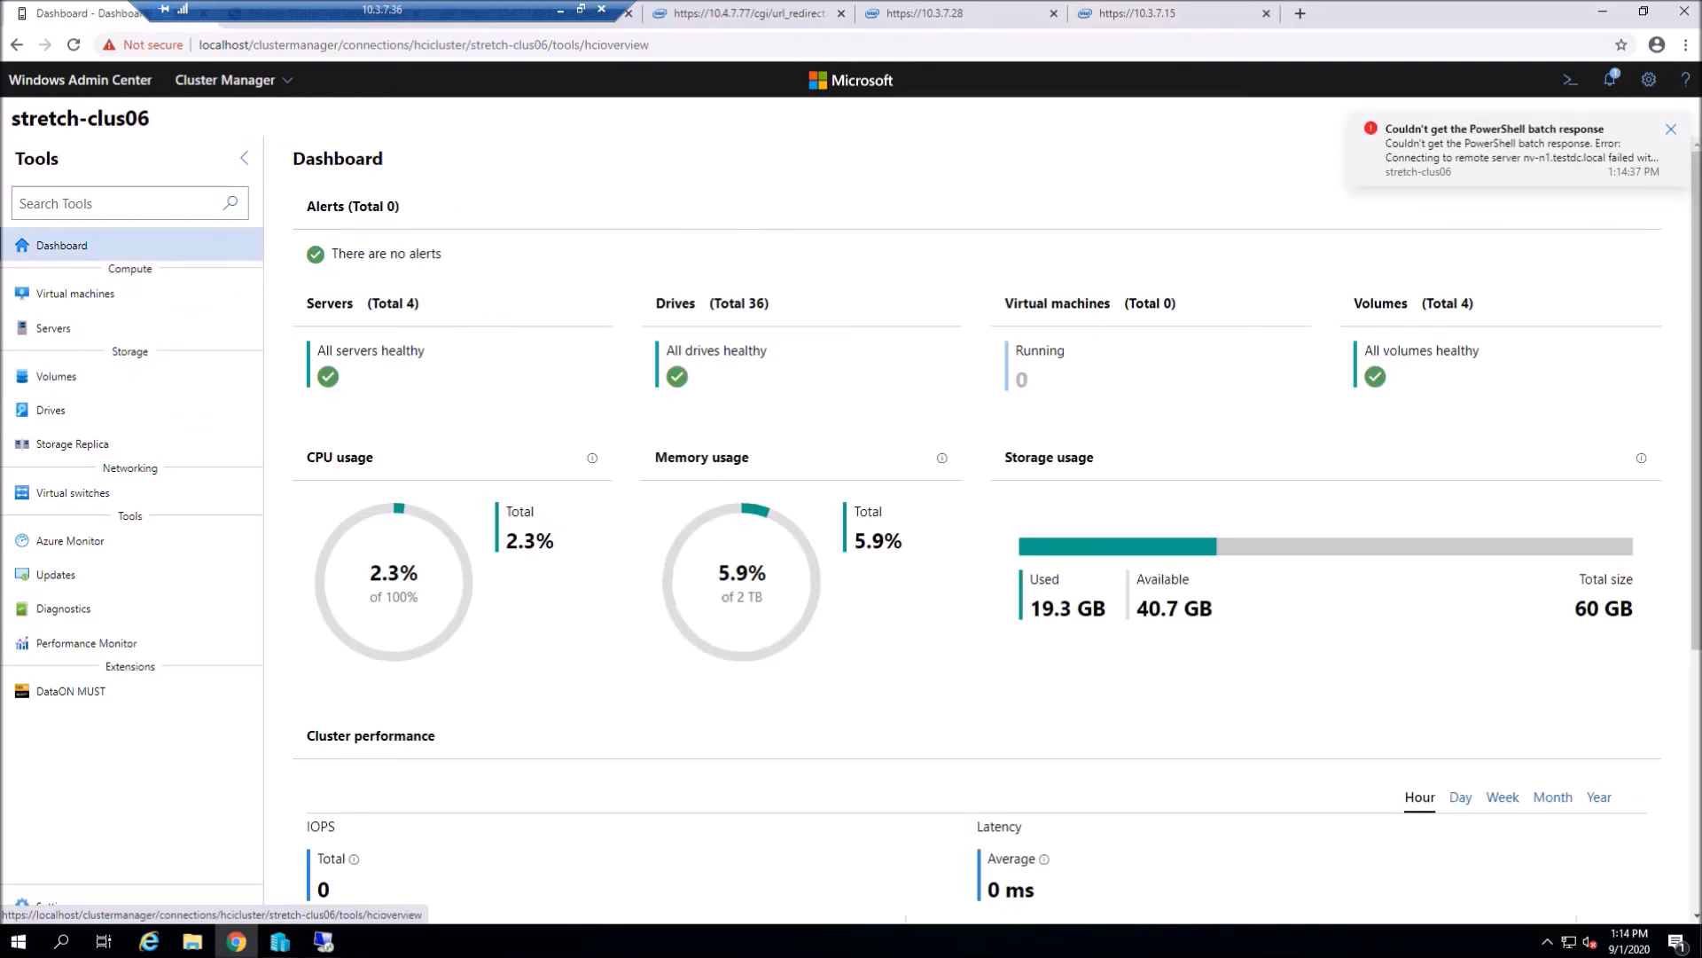
left_click(1395, 310)
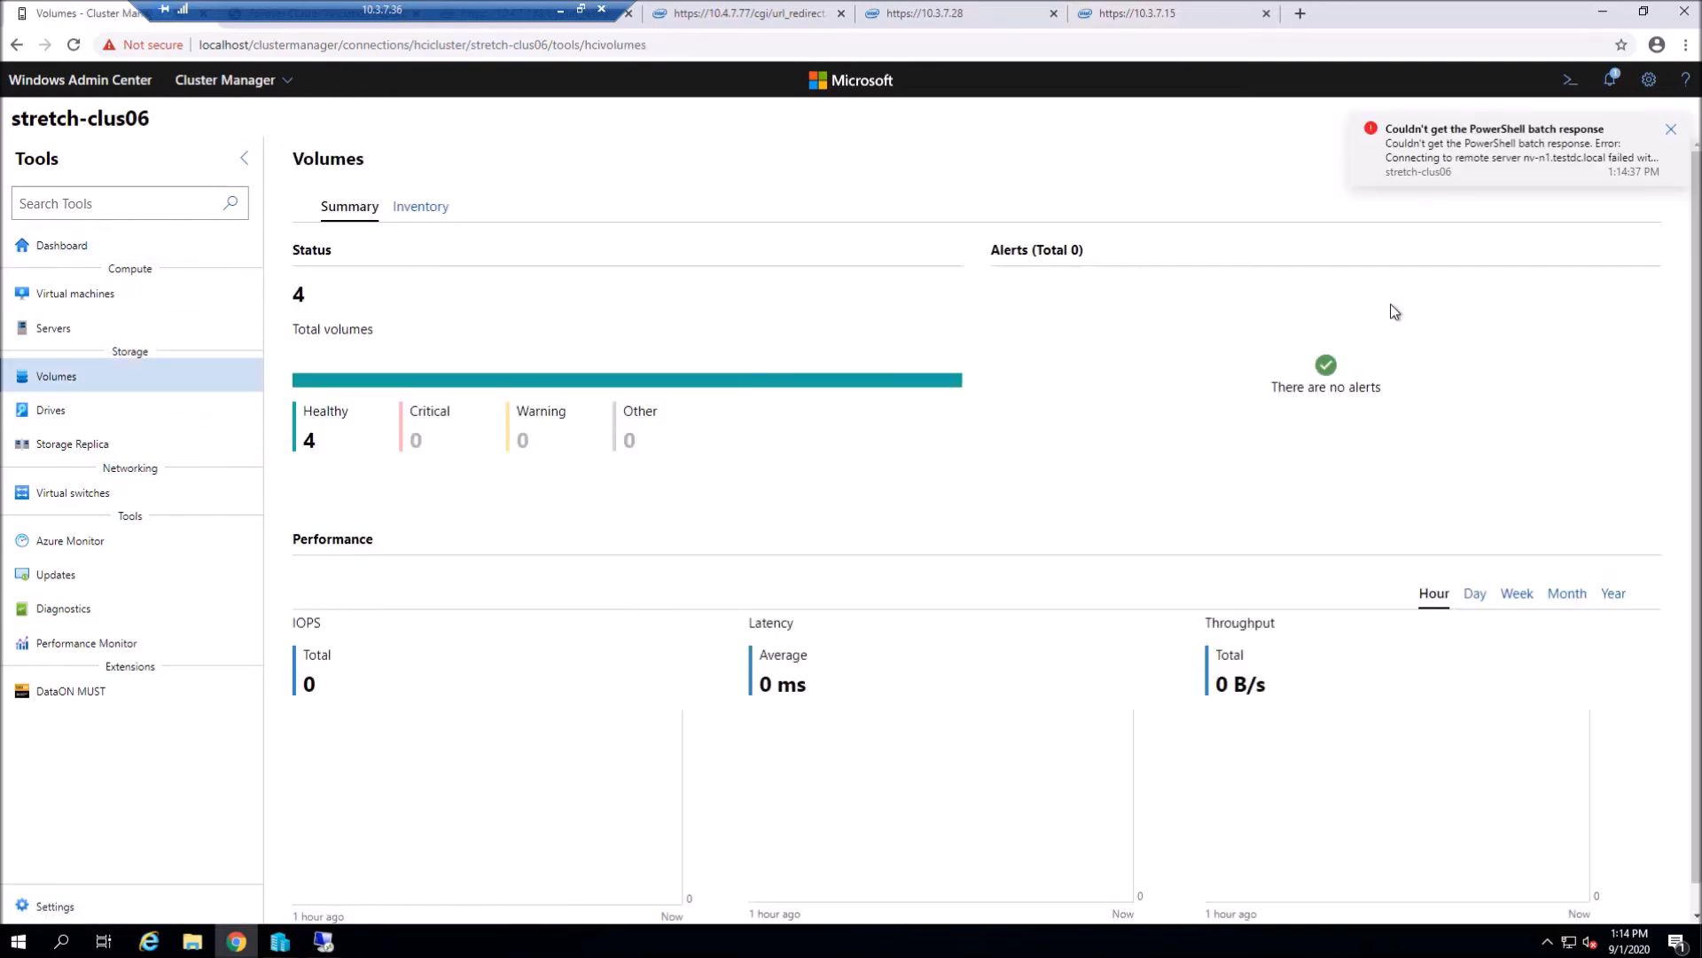
left_click(409, 218)
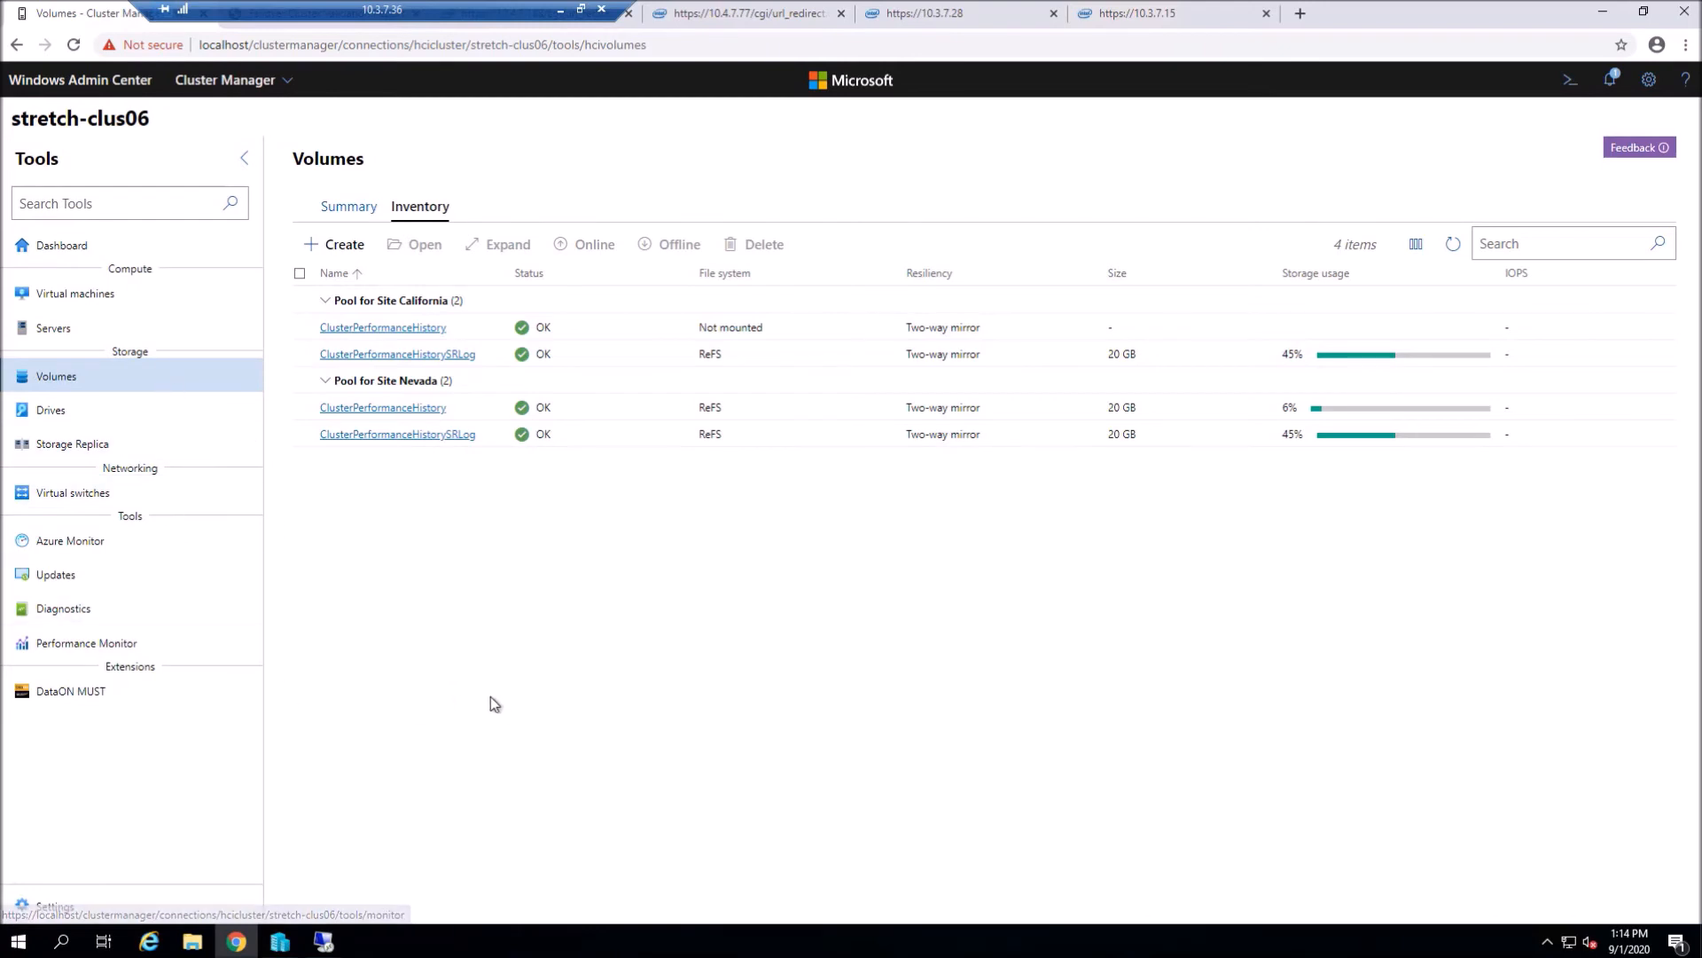
left_click(331, 250)
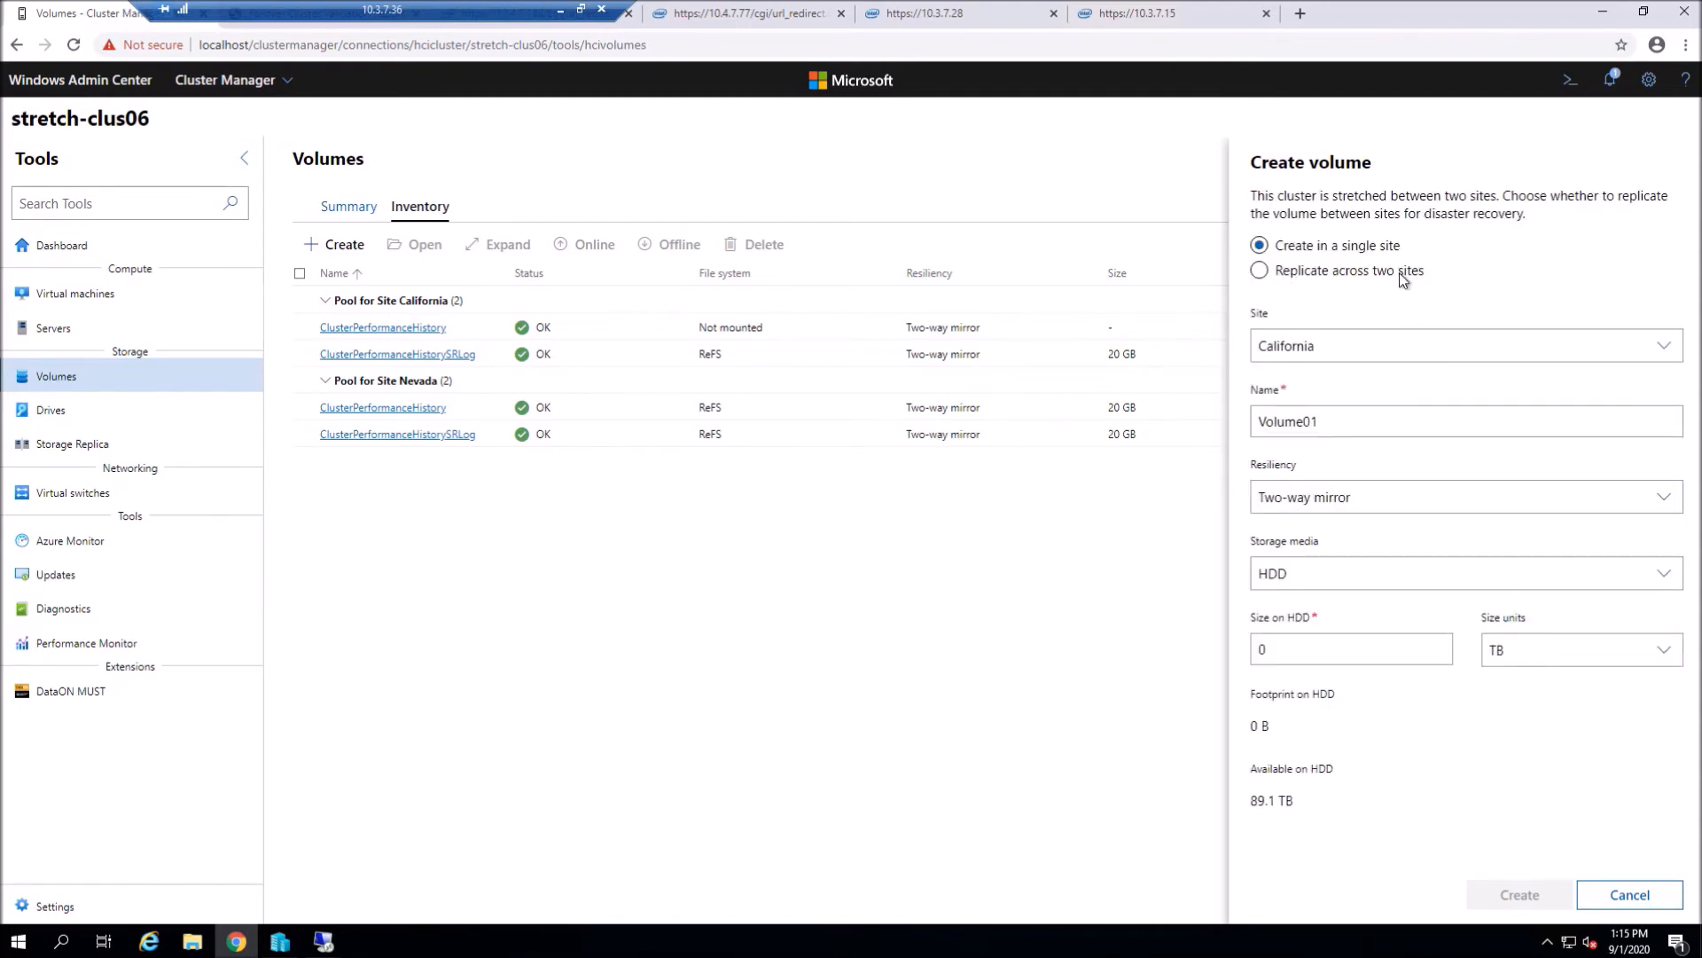
- Replicate the new volume synchronously across two sites with a 5 TB size on HDD
left_click(1258, 273)
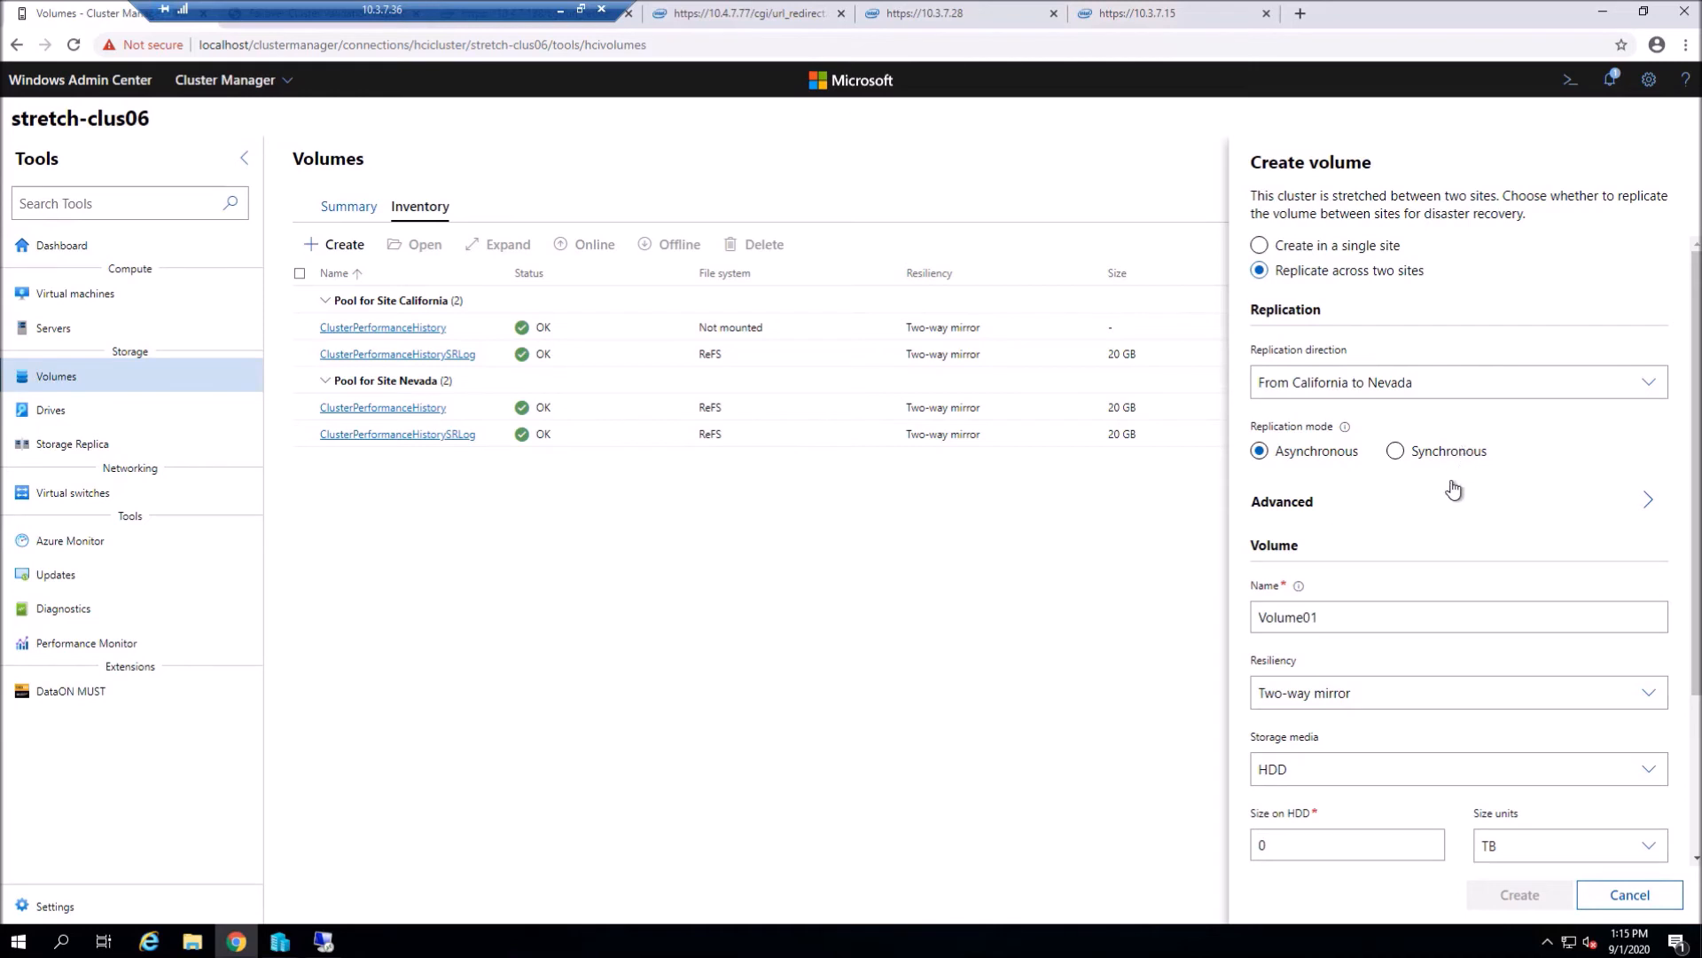
left_click(1397, 452)
scroll(1321, 678, "down", 2)
double_click(1254, 669)
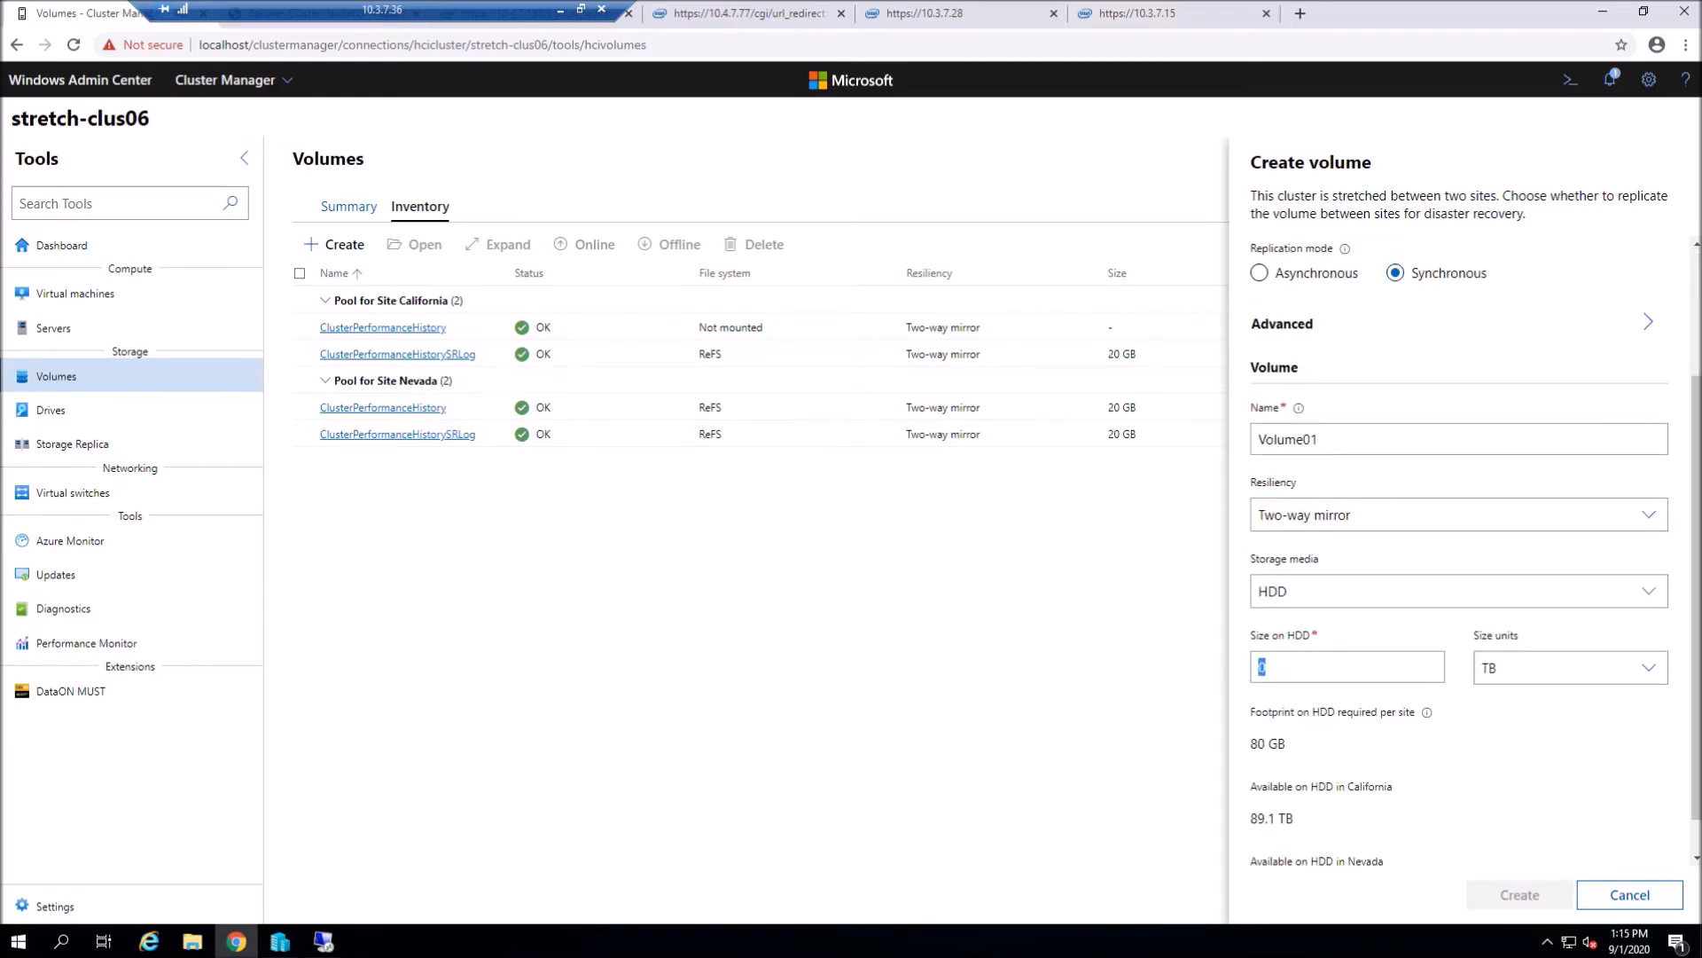
type("2")
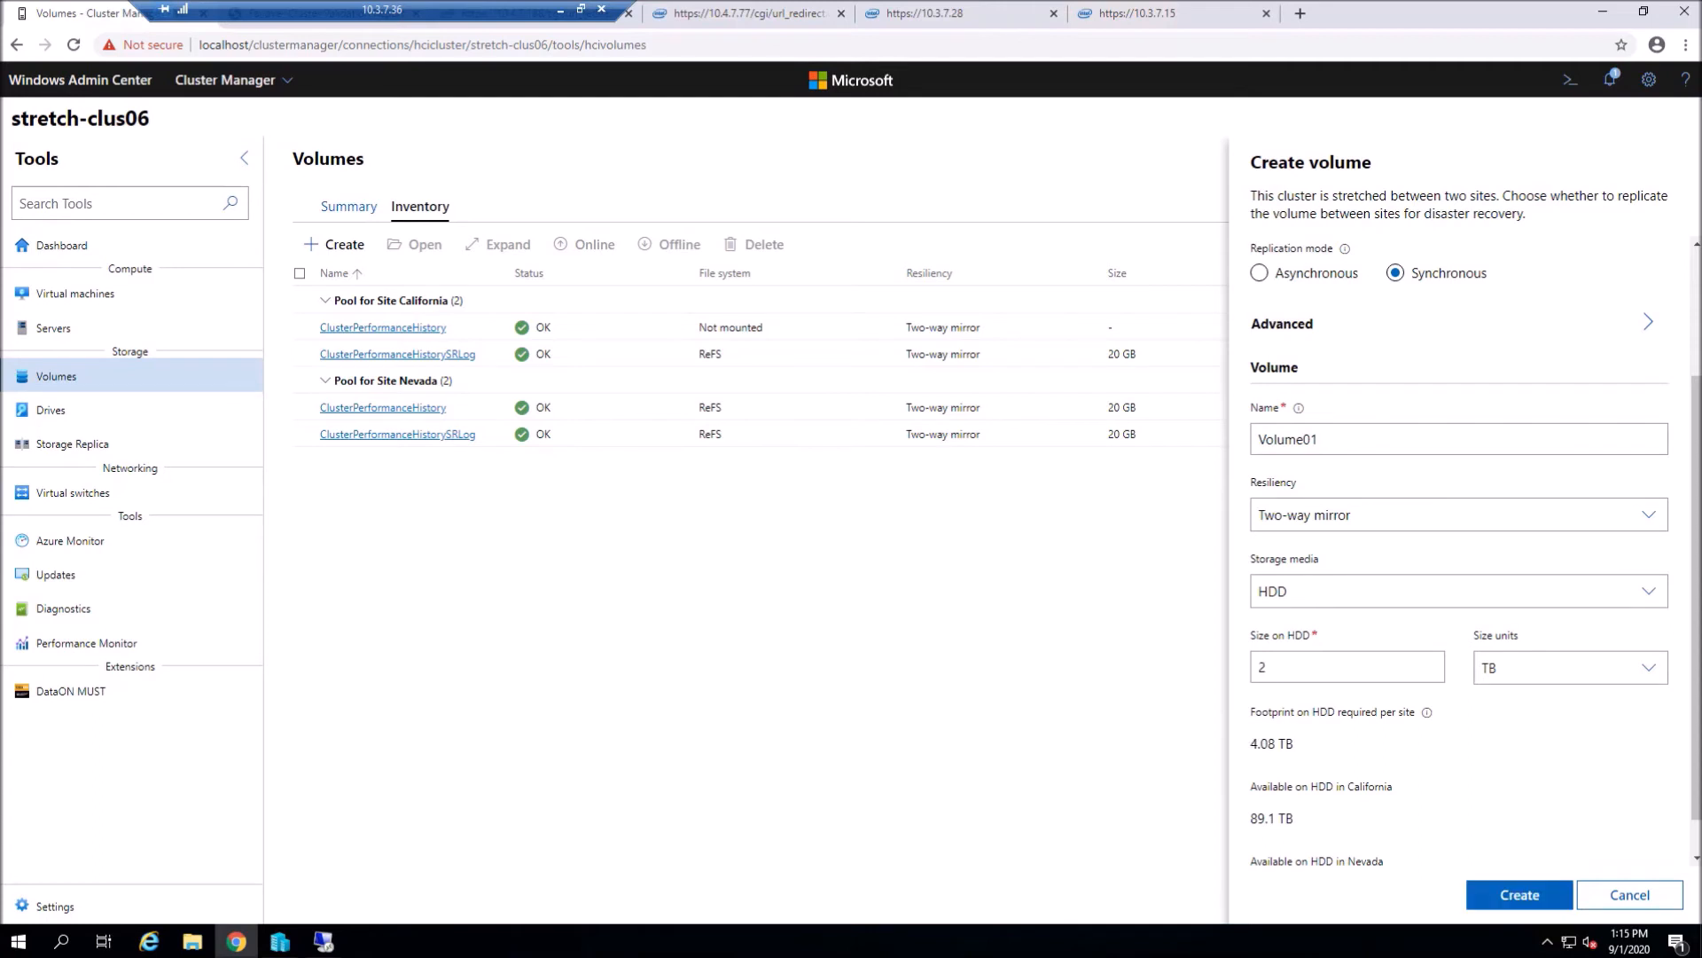
key("BackSpace")
type("1")
key("BackSpace")
type("5")
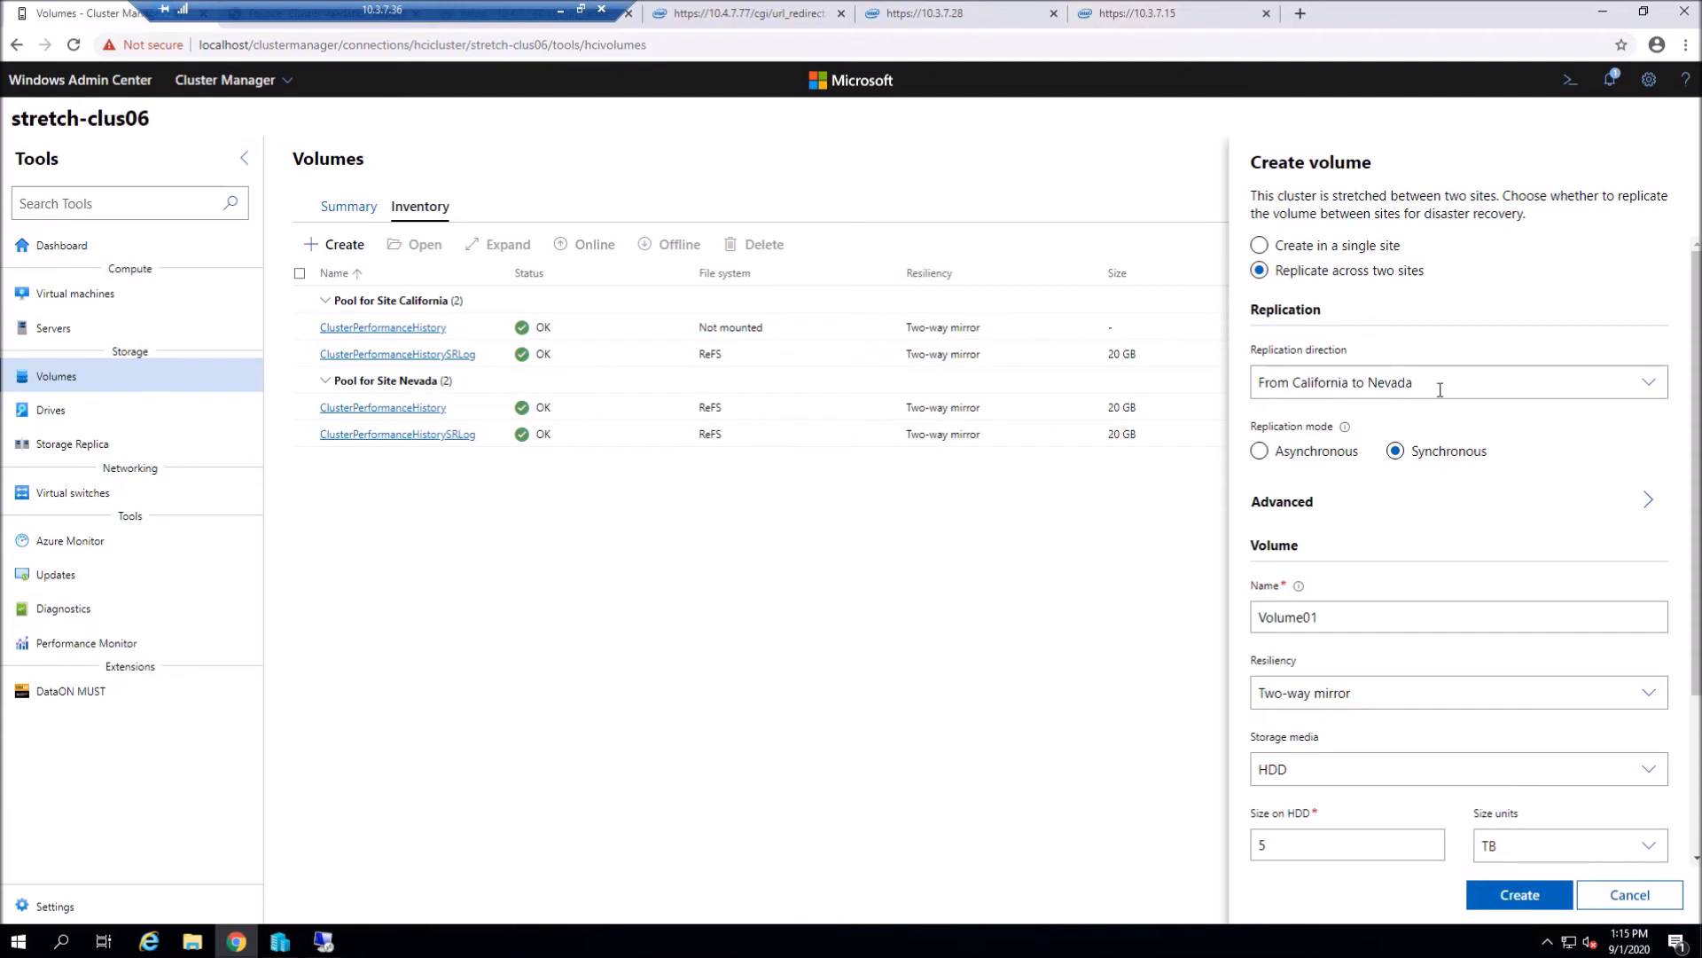
- Set the replication direction from Nevada to California and create the volume
left_click(1471, 383)
left_click(1490, 383)
left_click(1490, 383)
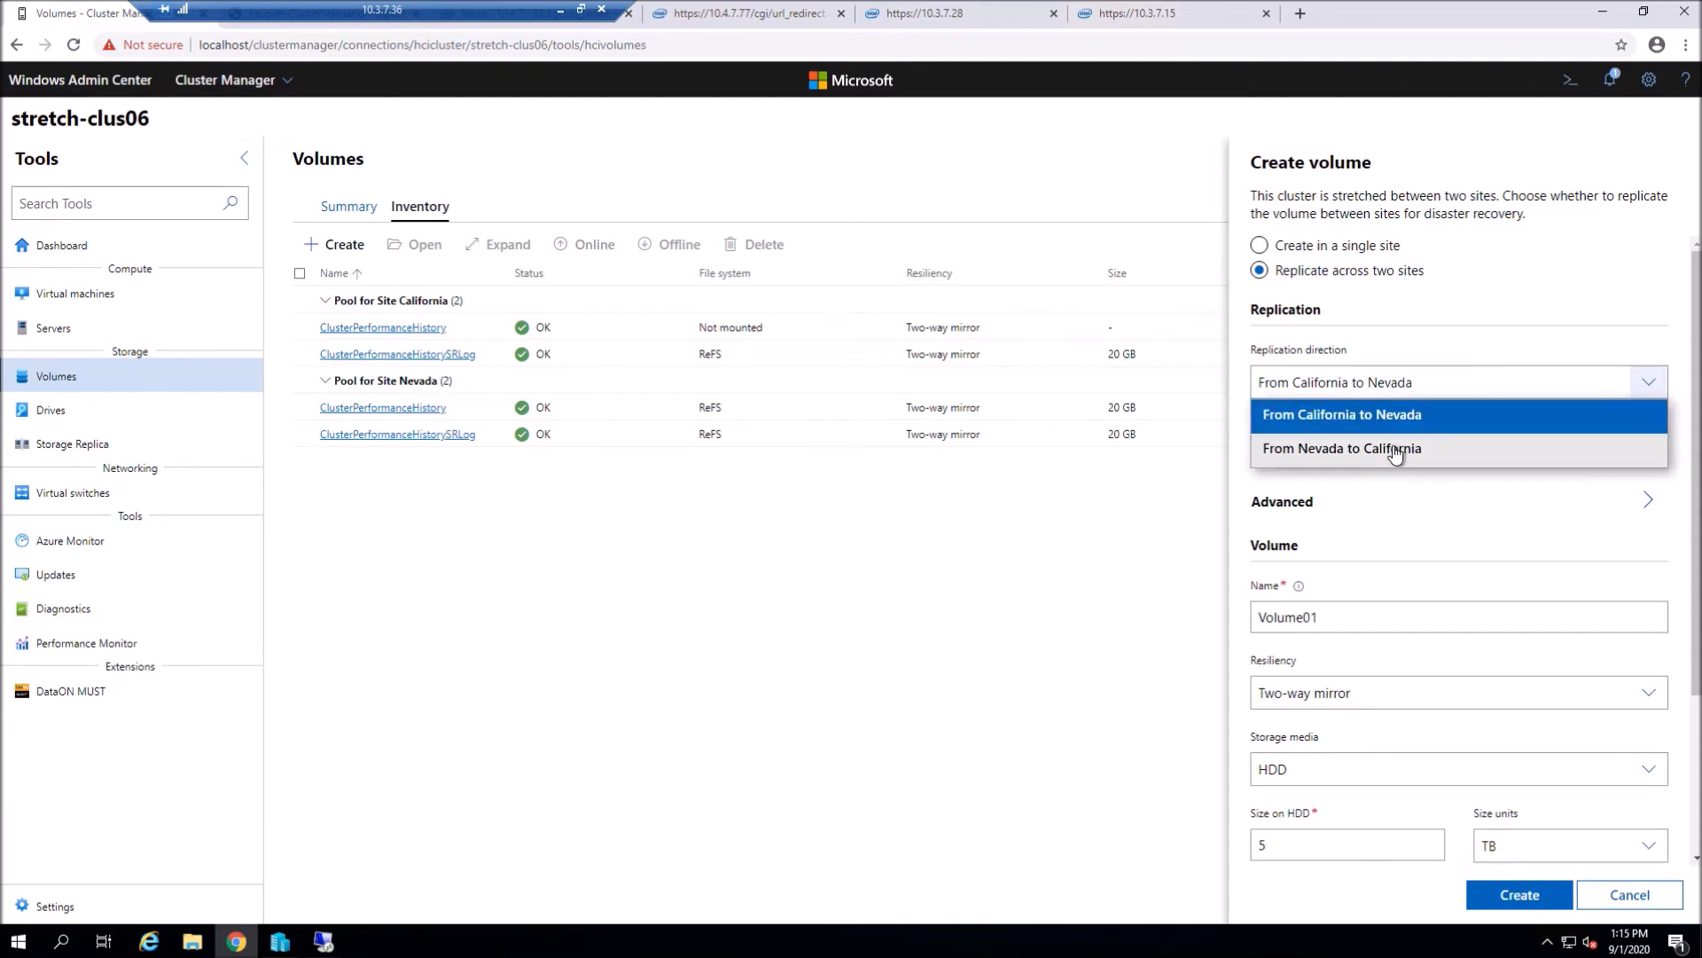
left_click(1395, 449)
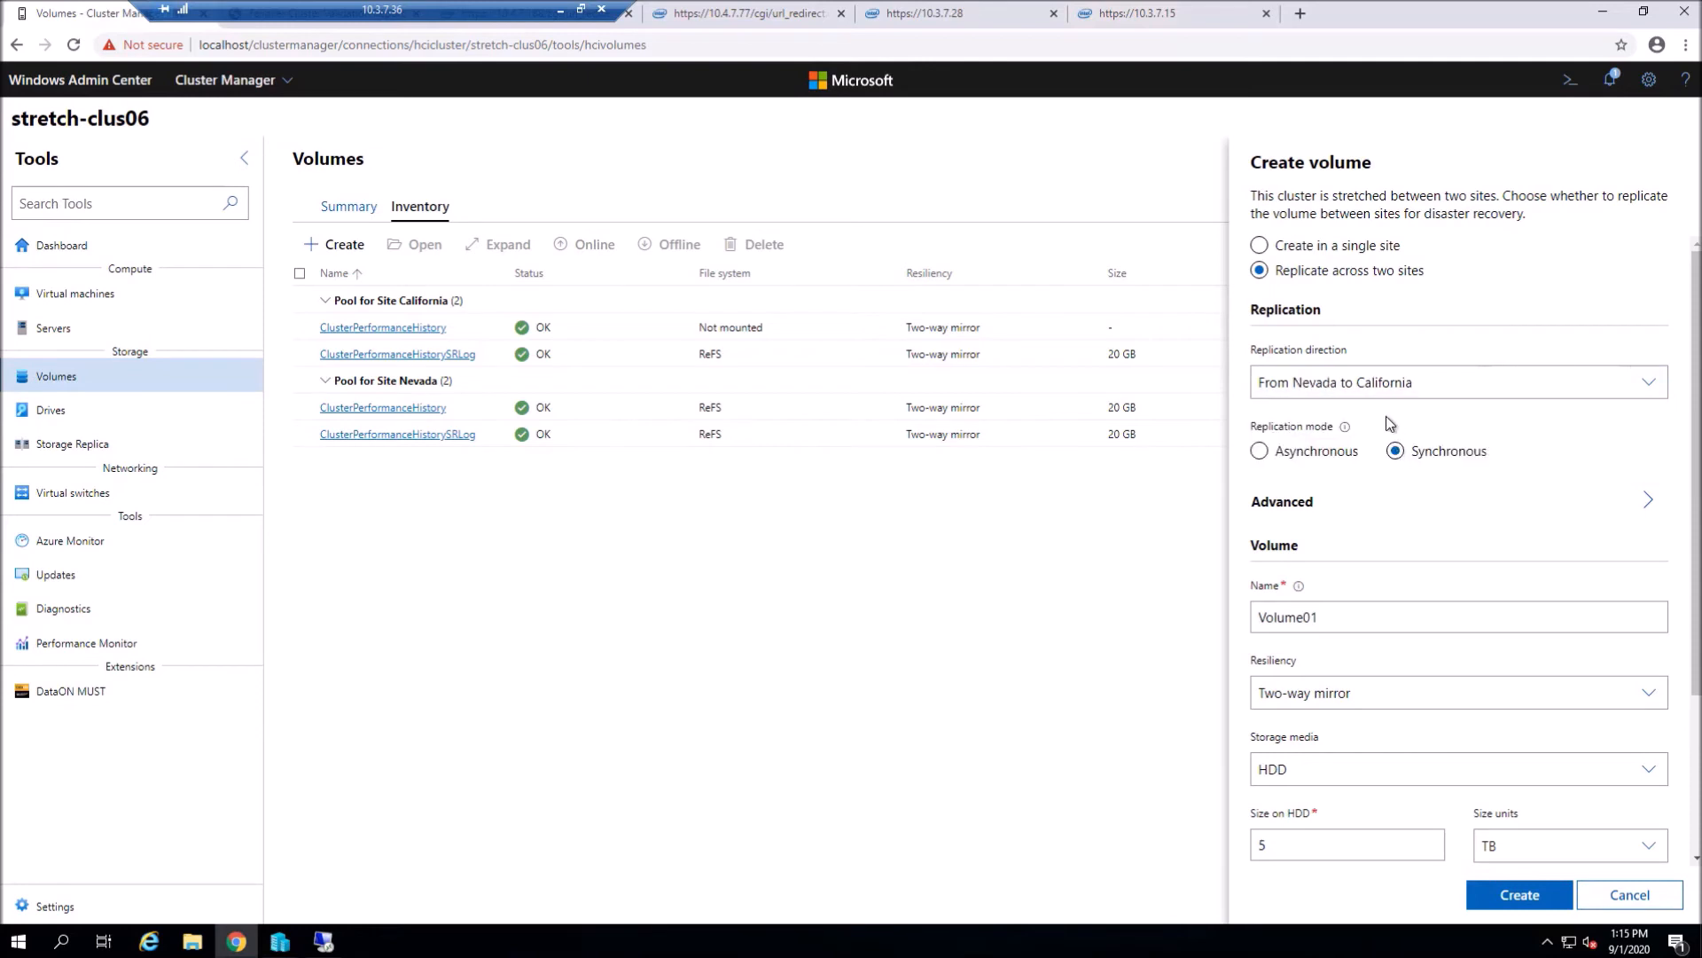
left_click(1512, 895)
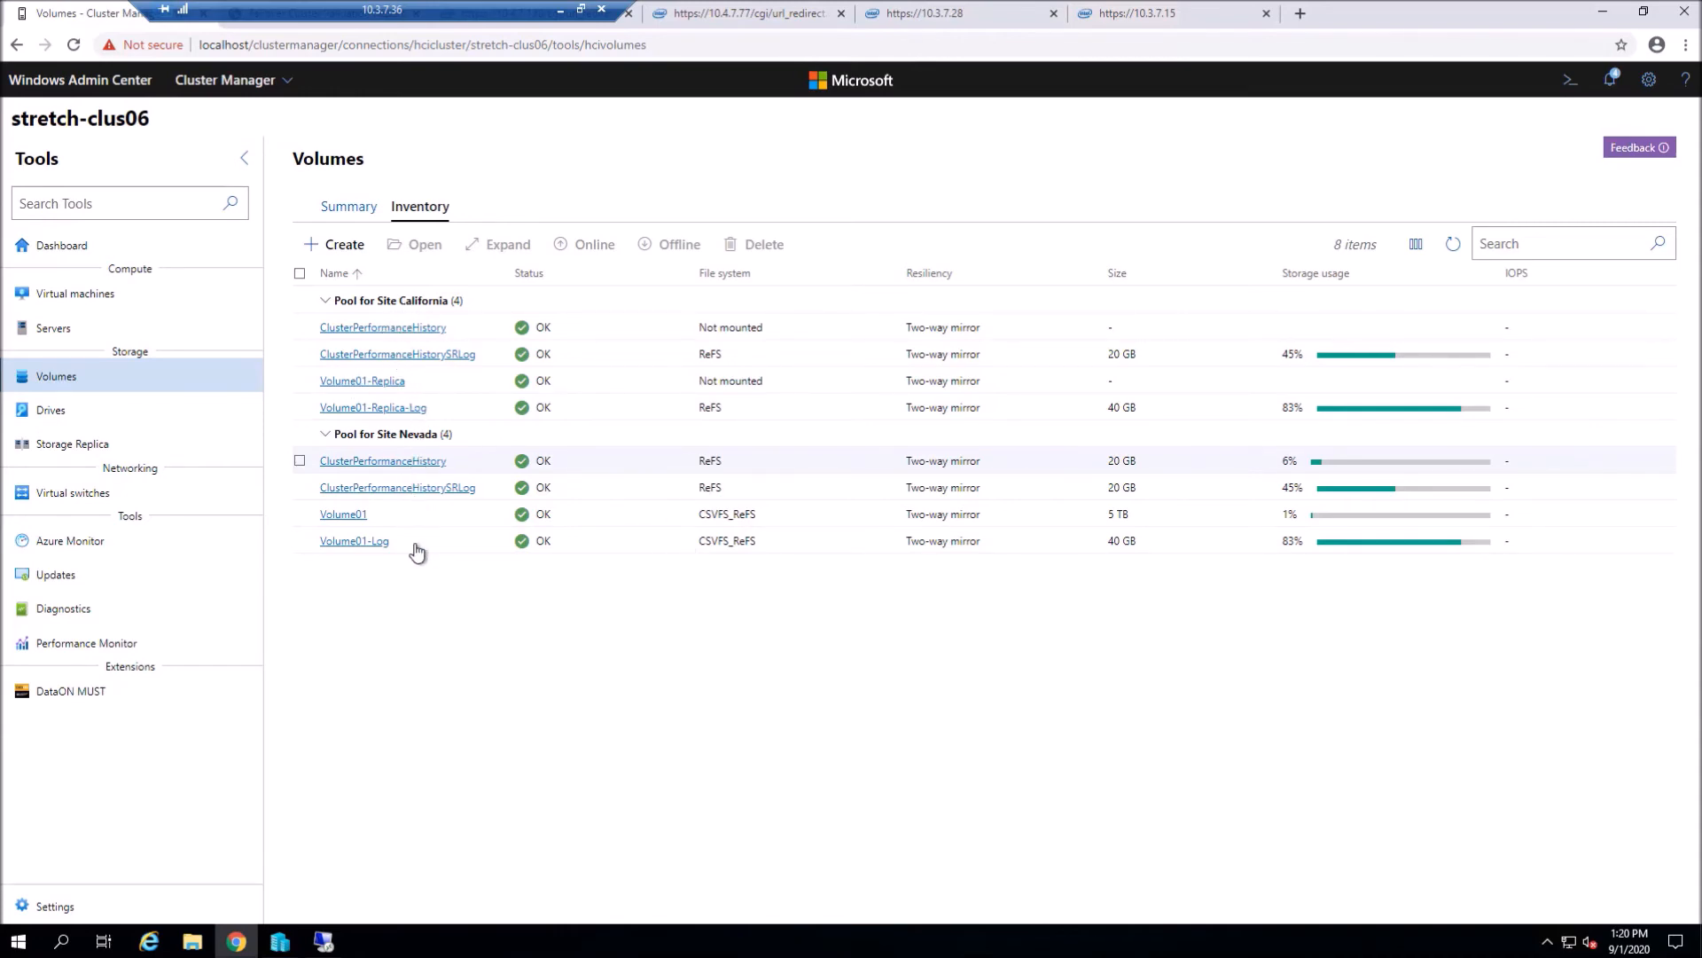
- Minimize the browser and the nv-n1, ca-n1, ca-n2 and nv-n2 remote sessions
left_click(1610, 14)
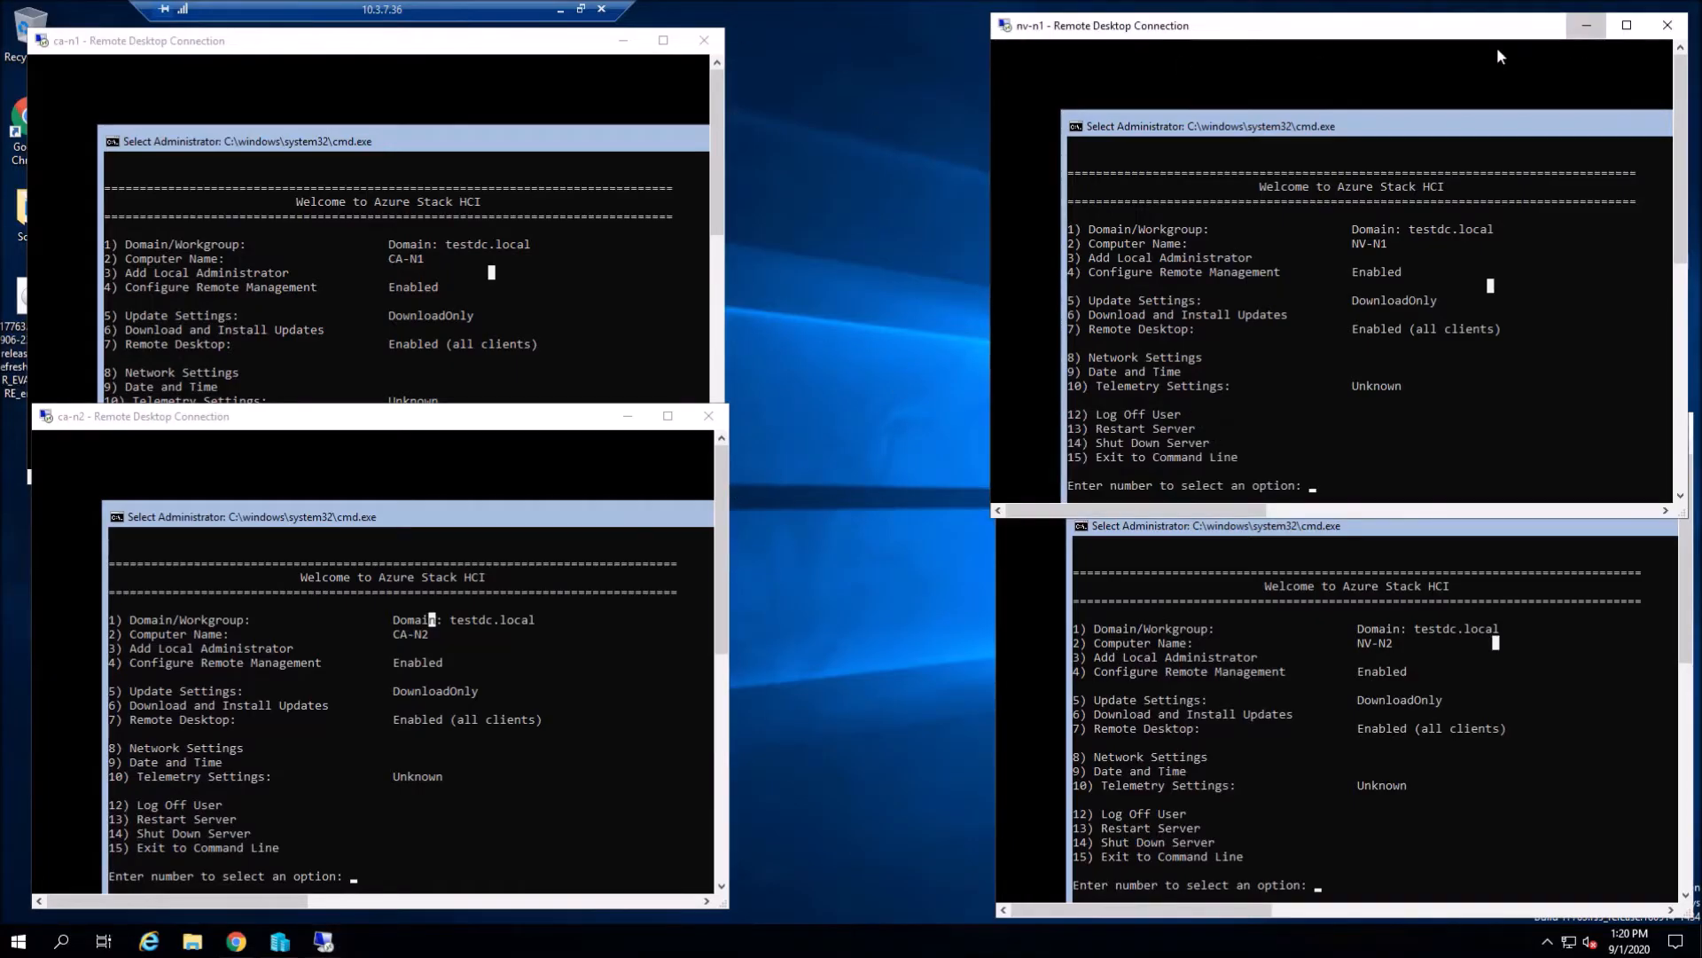
left_click(1586, 25)
left_click(623, 40)
left_click(627, 416)
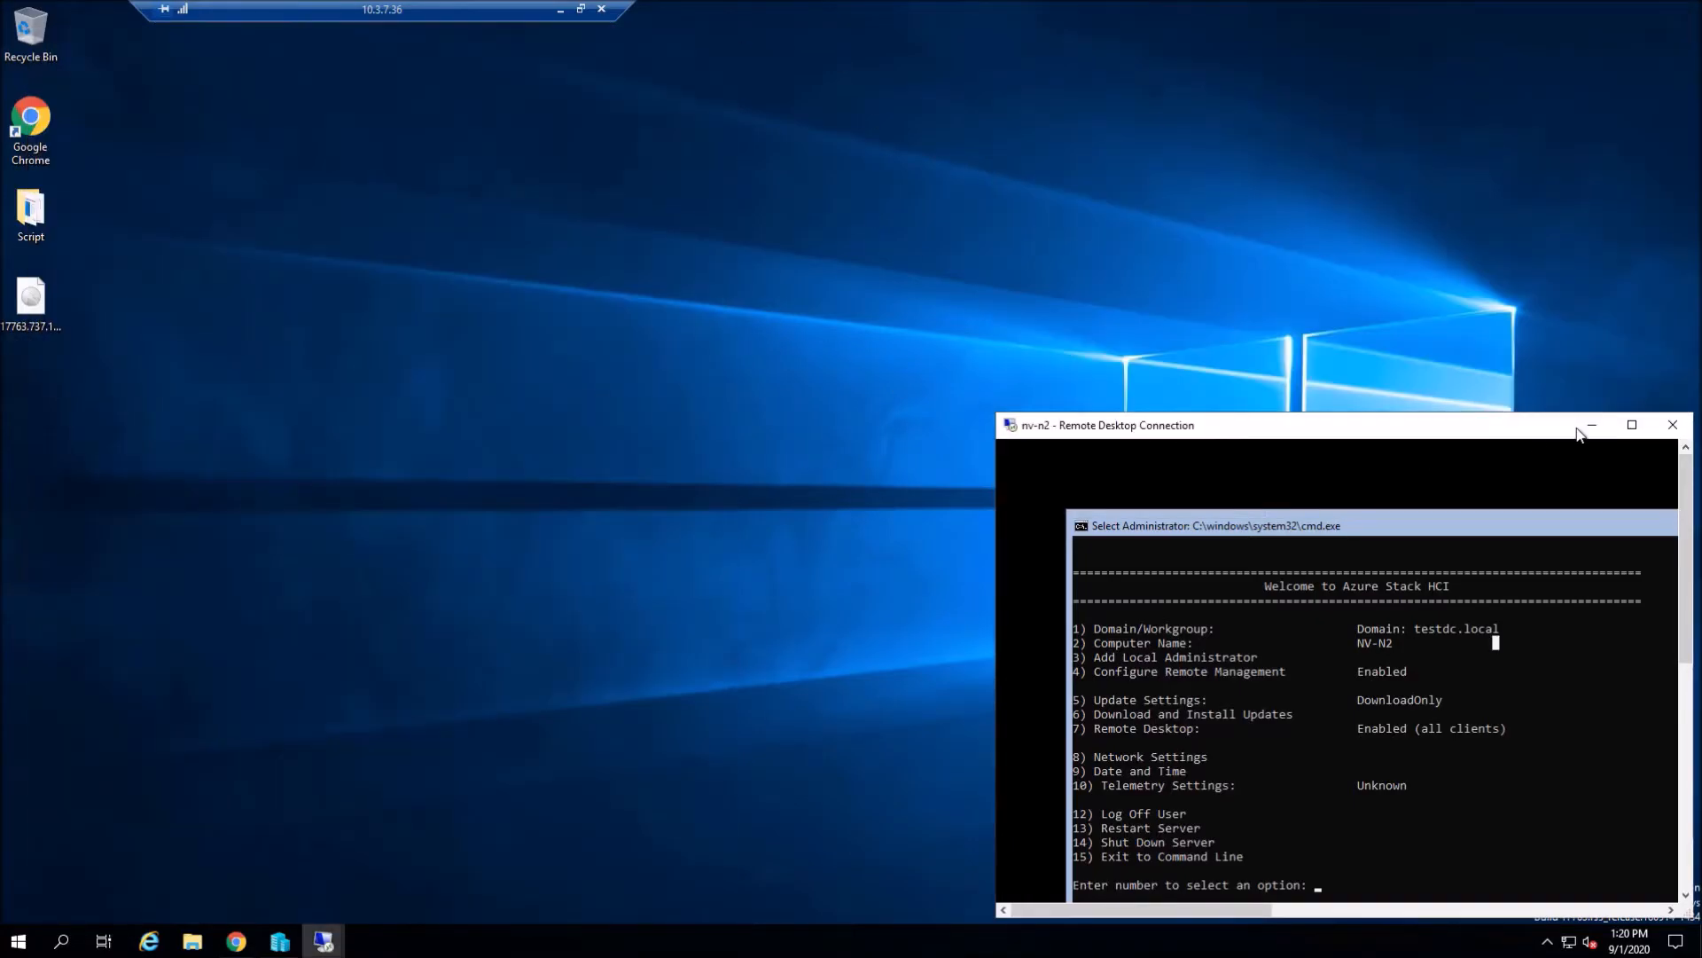
left_click(1592, 425)
- Open two File Explorer windows arranged side by side
left_click(193, 942)
left_click_drag(646, 216, 1200, 161)
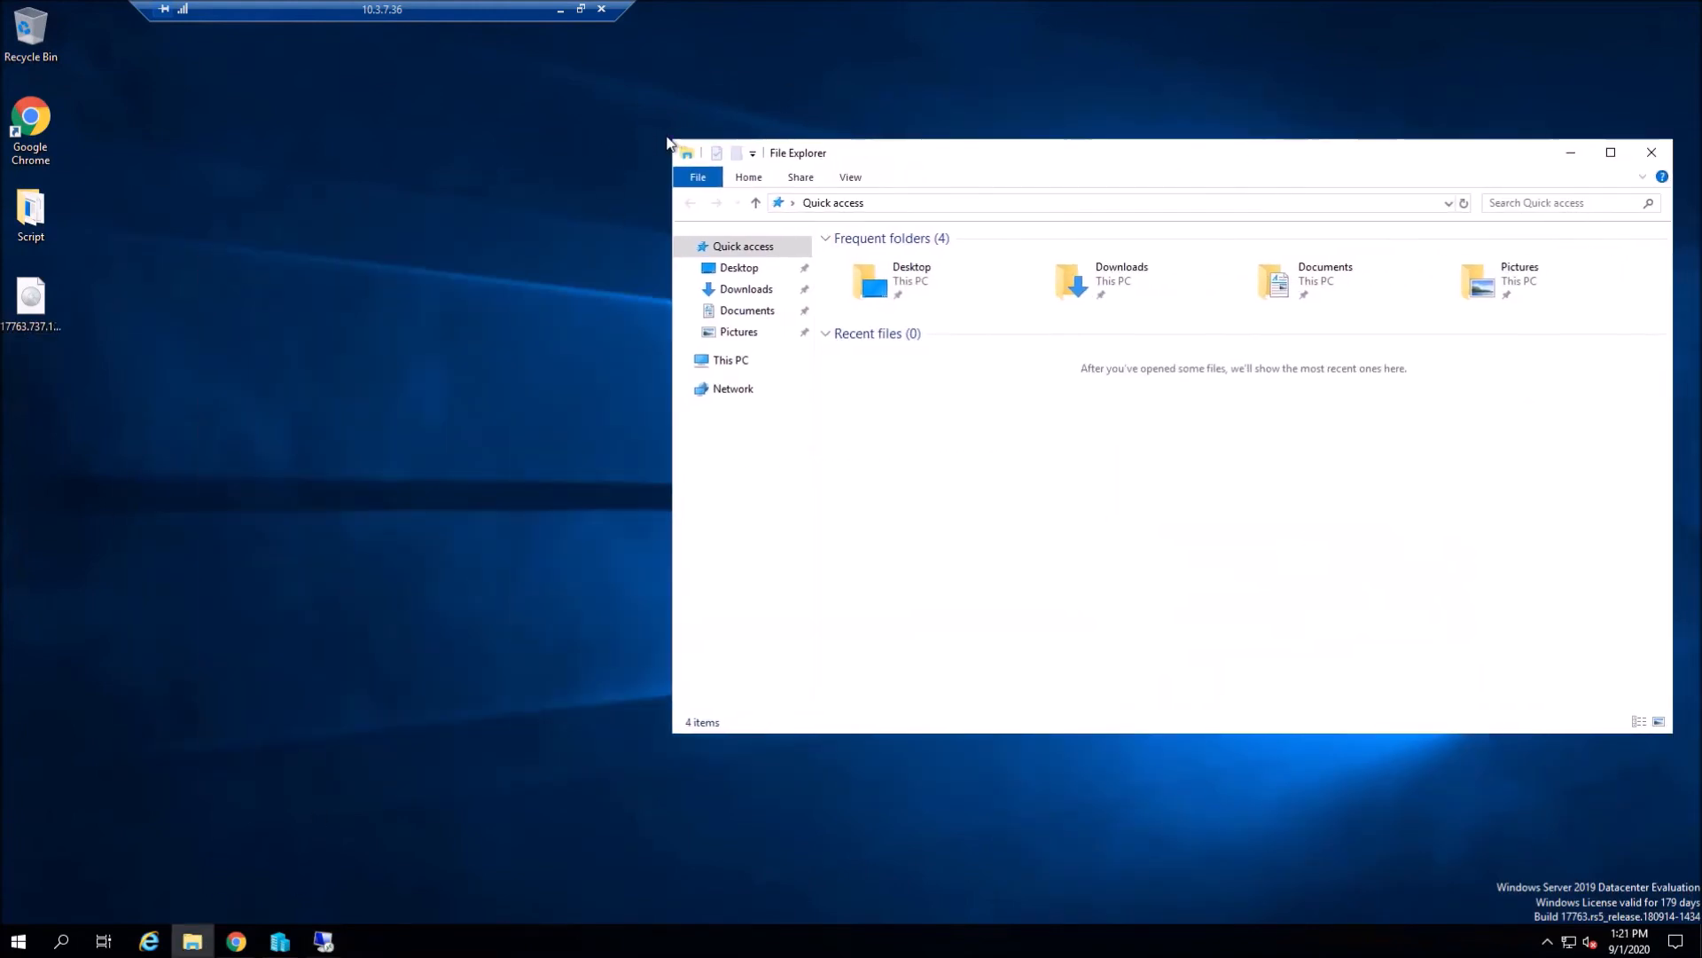
left_click_drag(674, 137, 958, 136)
left_click_drag(1266, 165, 1198, 182)
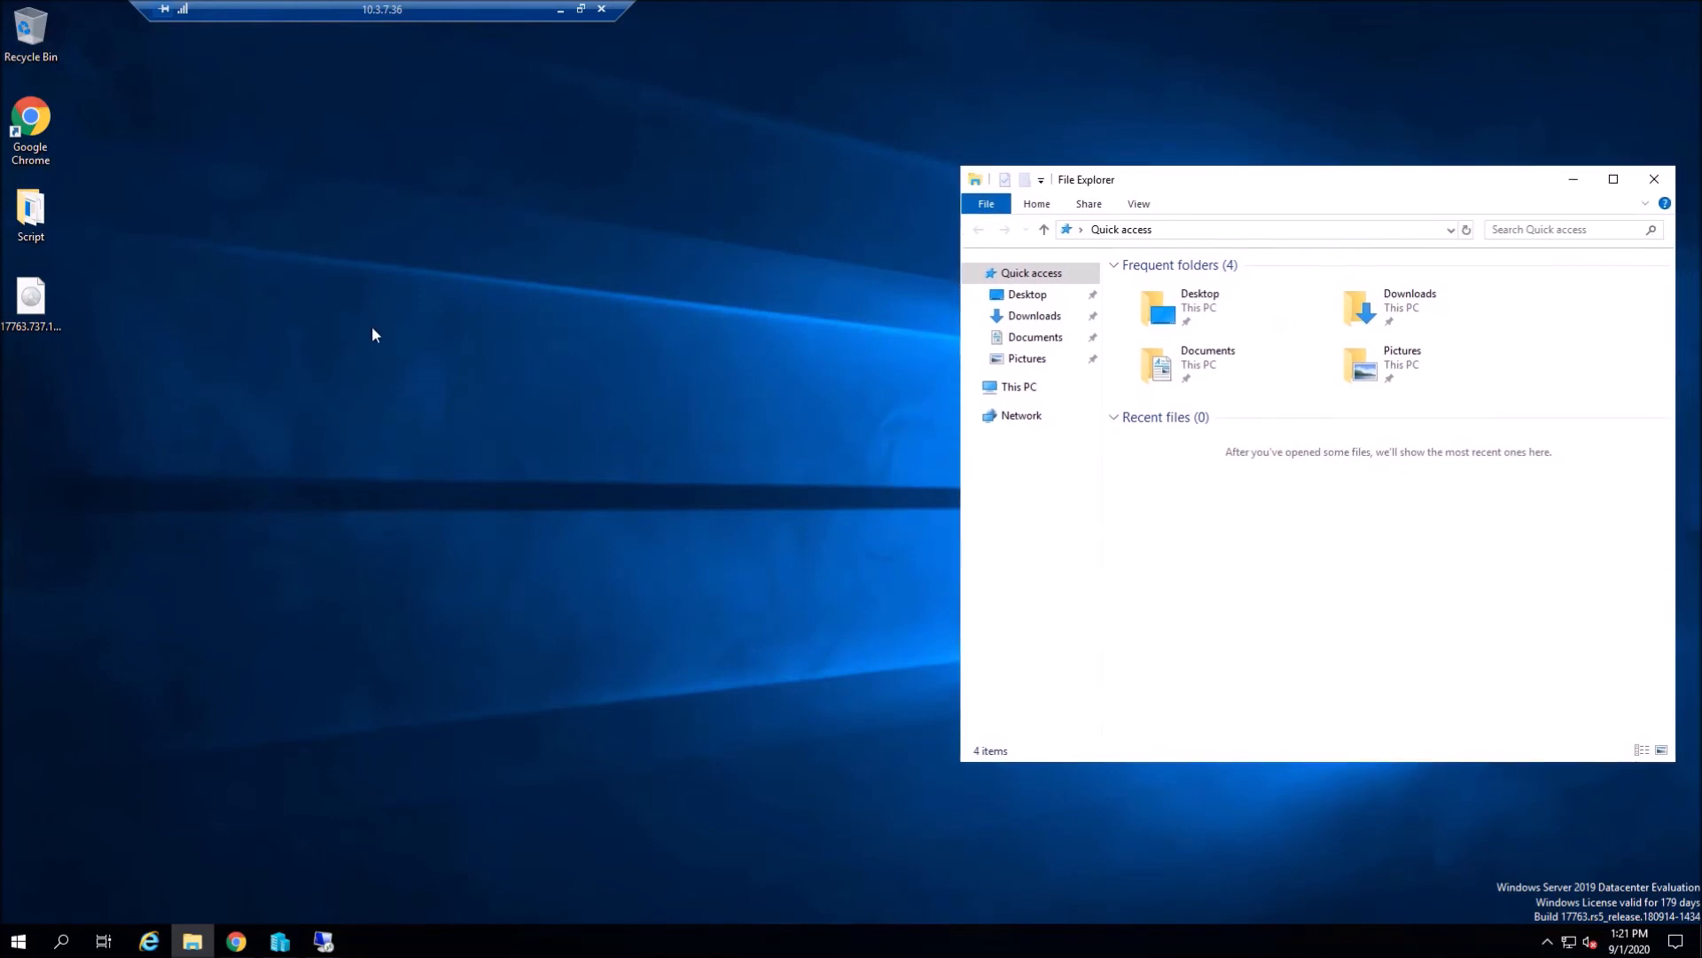
left_click(372, 328)
left_click(189, 947)
left_click_drag(215, 889, 208, 876)
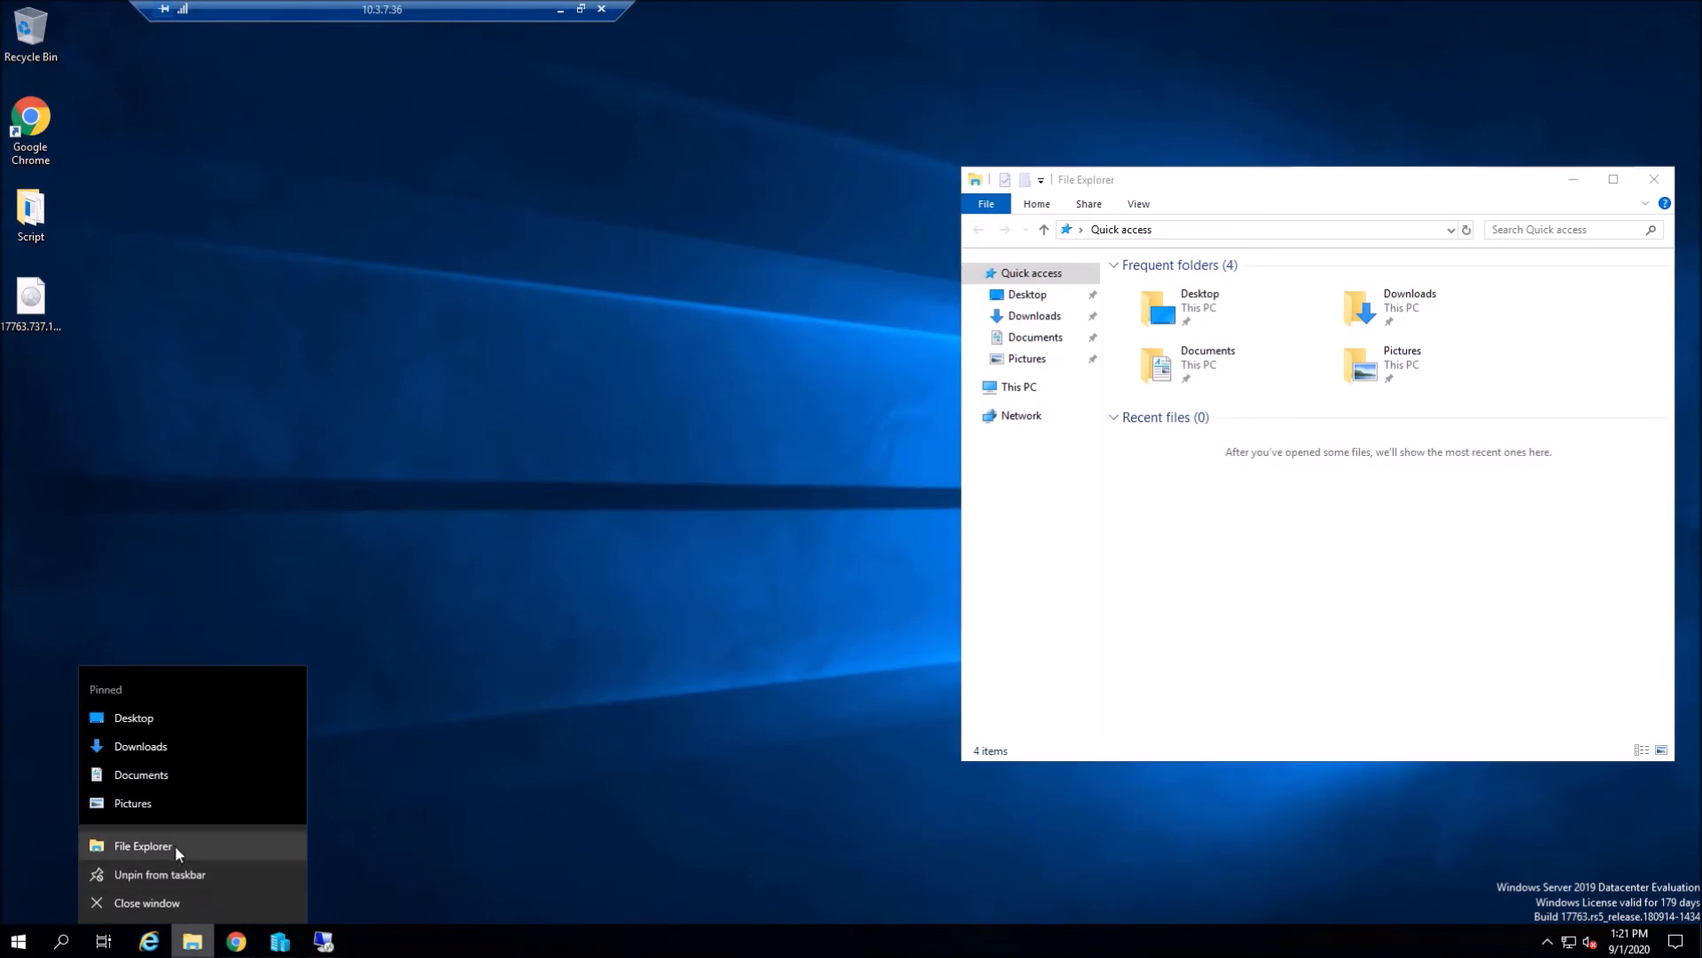
left_click(173, 844)
left_click_drag(1159, 207, 341, 184)
- Browse the left window to \\nv-n1\c$\ClusterStorage\Volume01 and the right to CA-n1's Volume01
left_click(525, 229)
type("\\\\nv")
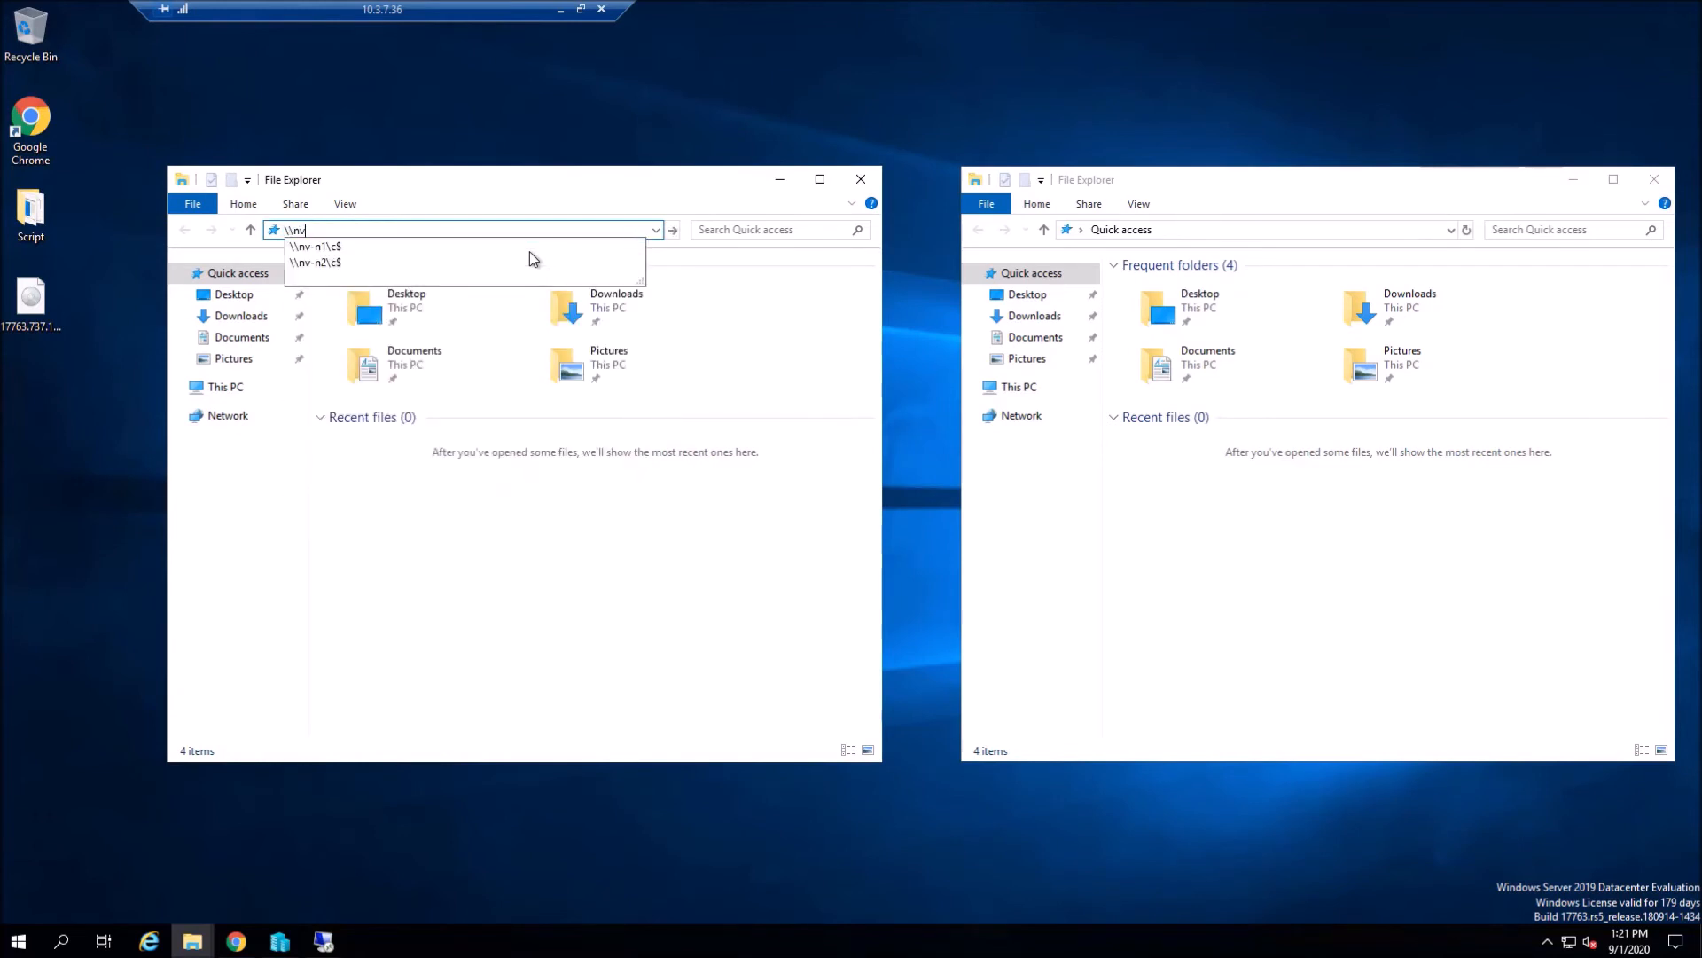
type("-n1\\c$")
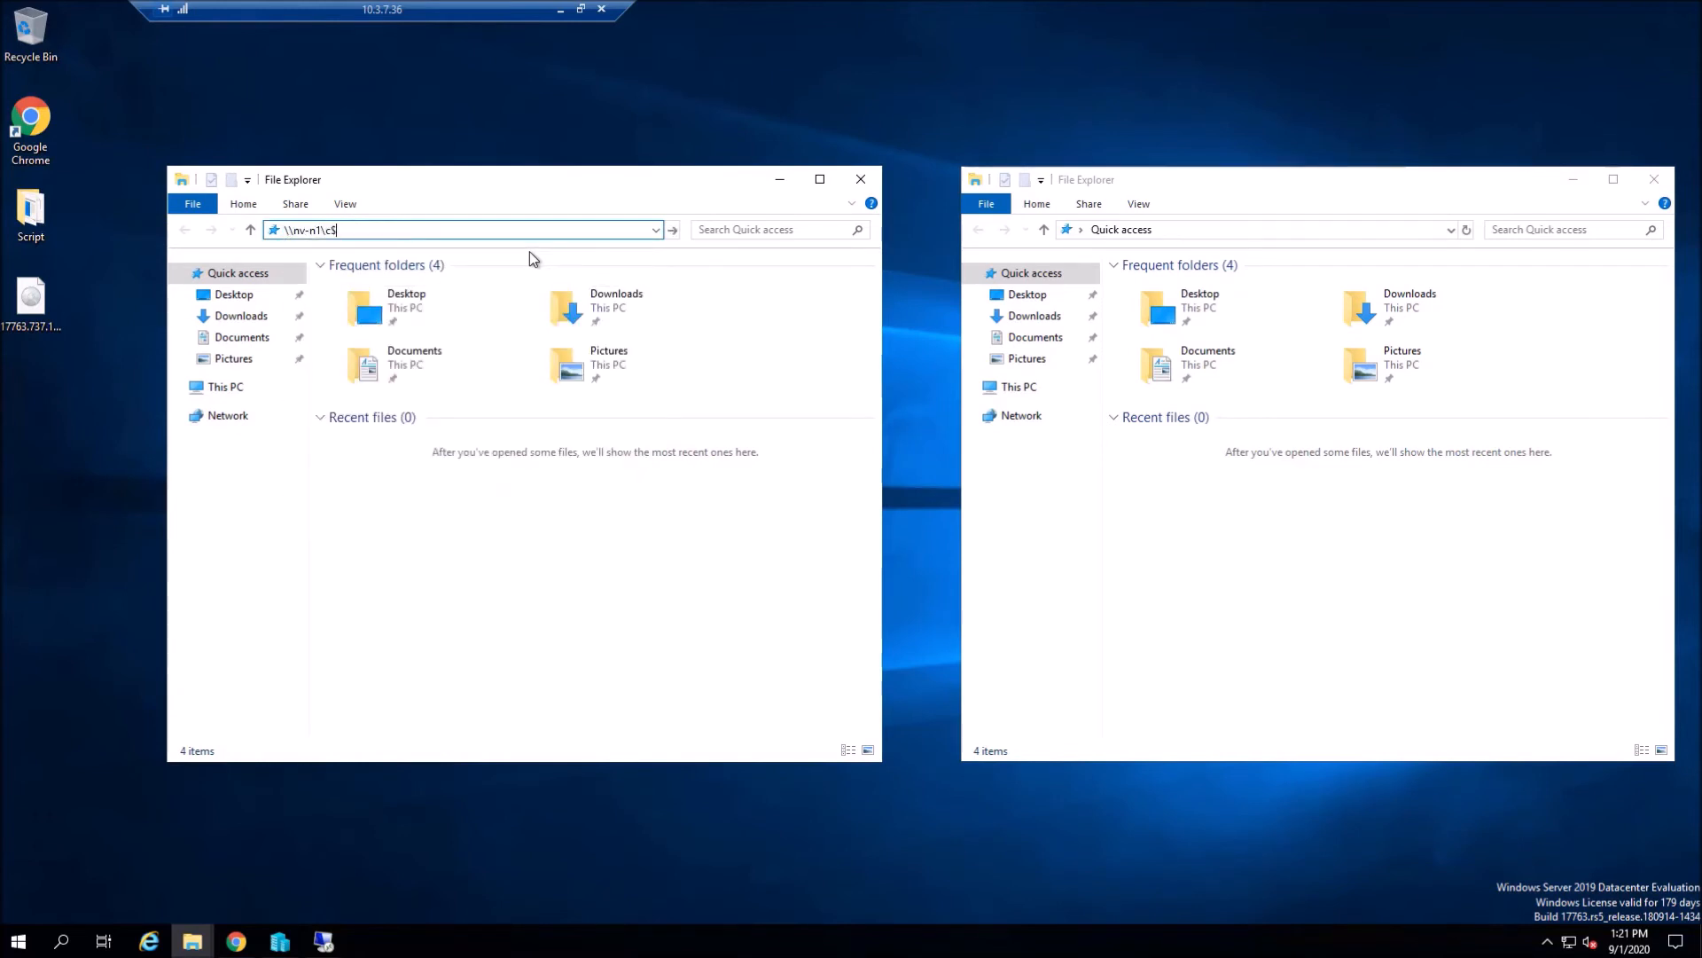
key("Return")
left_click(440, 289)
double_click(440, 289)
left_click(1300, 230)
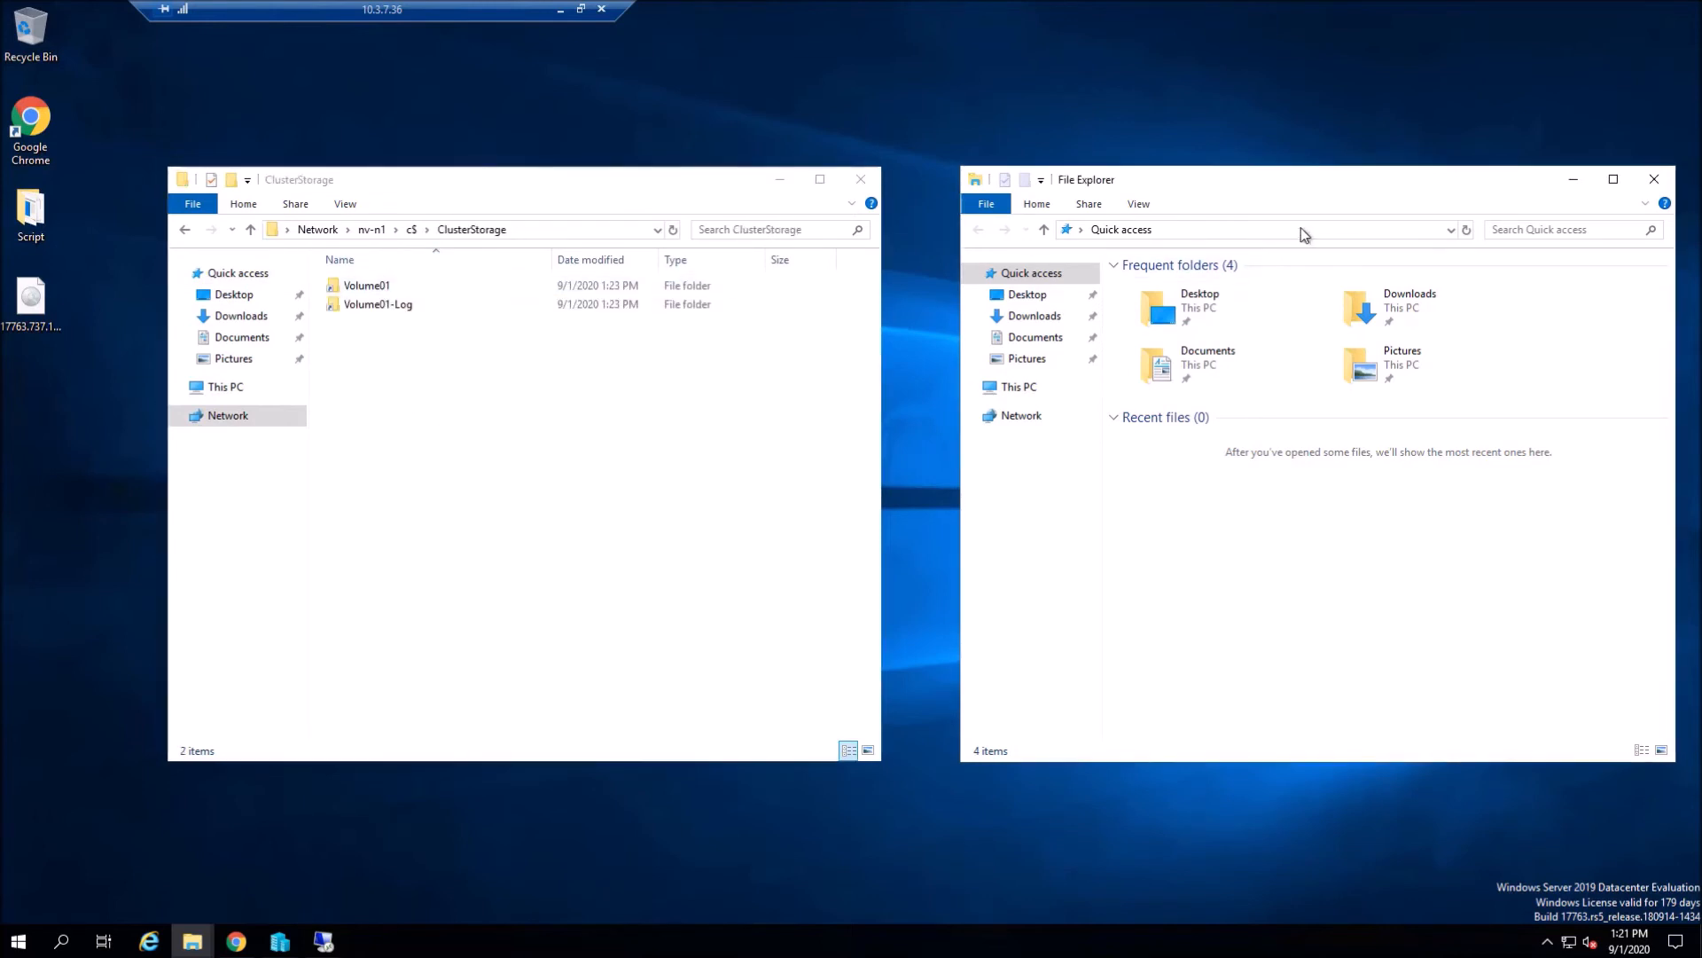
type("\\\\ca")
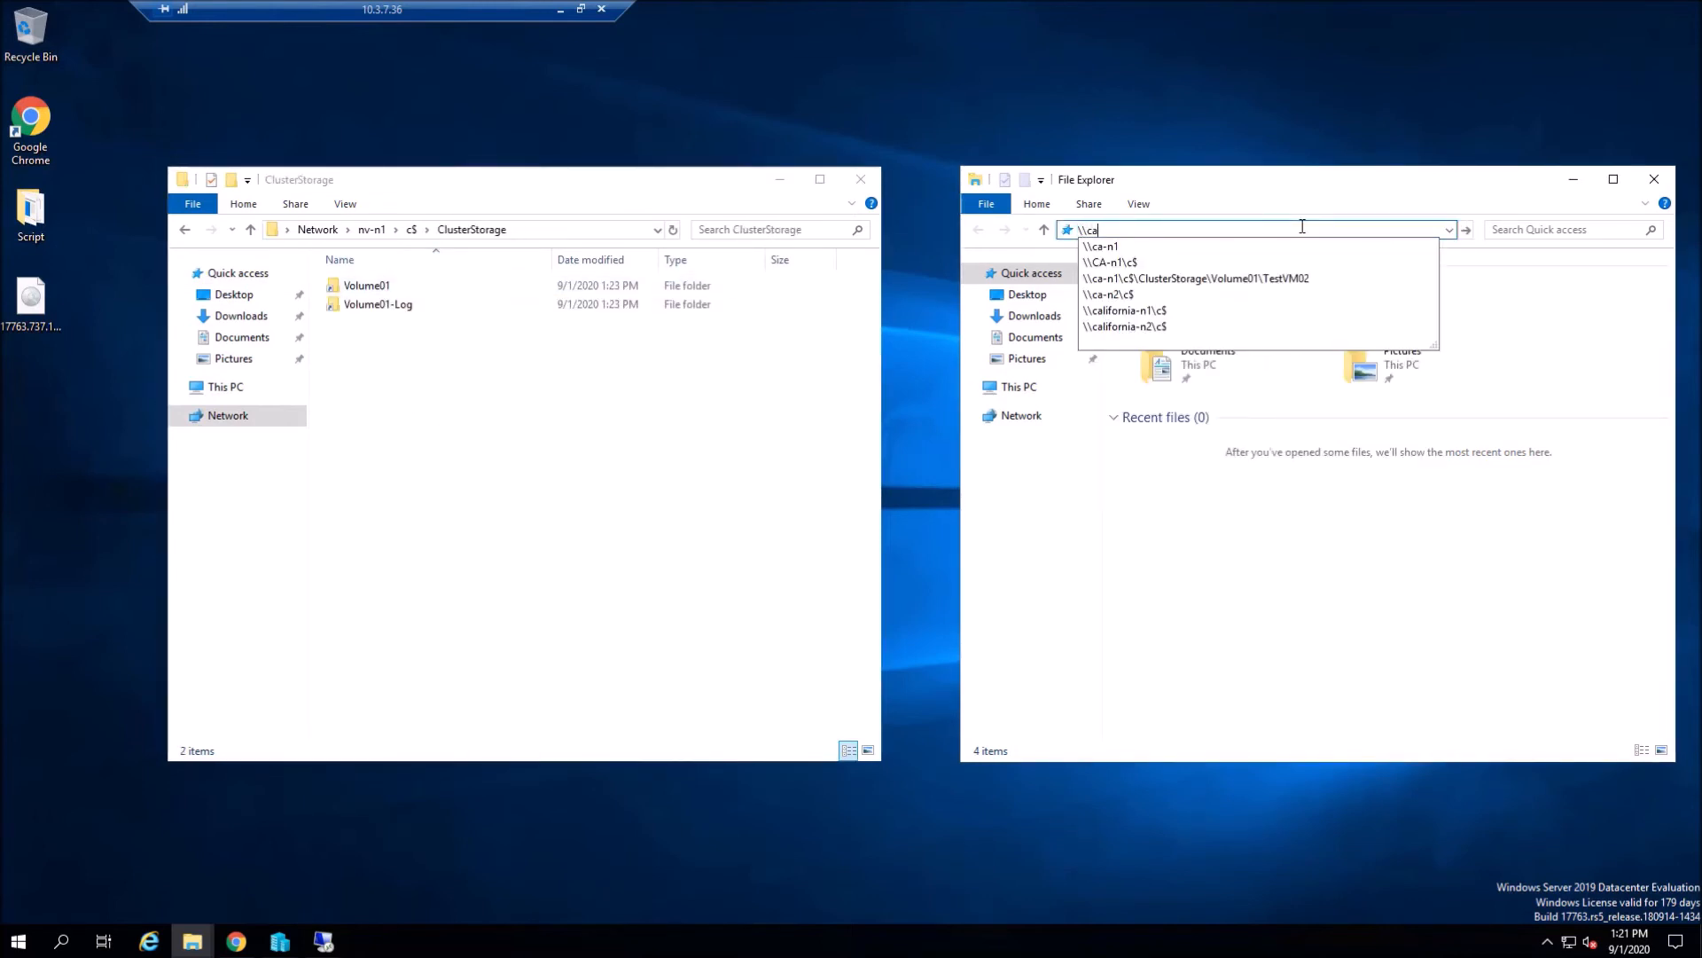
type("-n1\\c$")
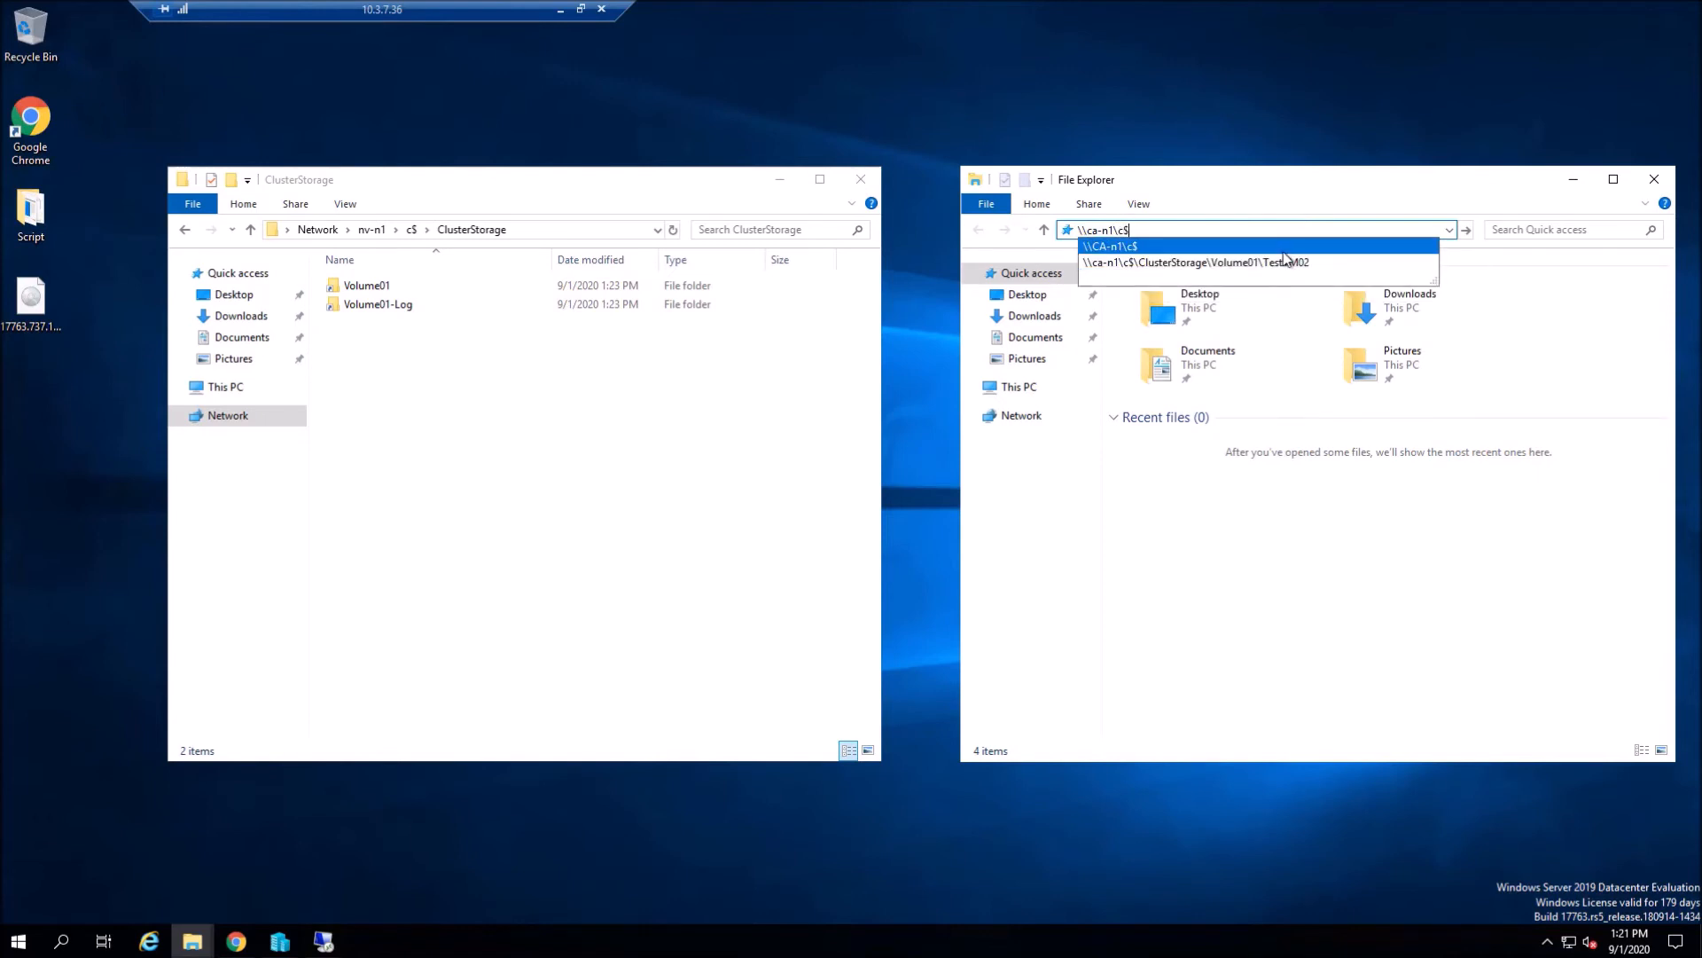
key("Return")
double_click(1174, 286)
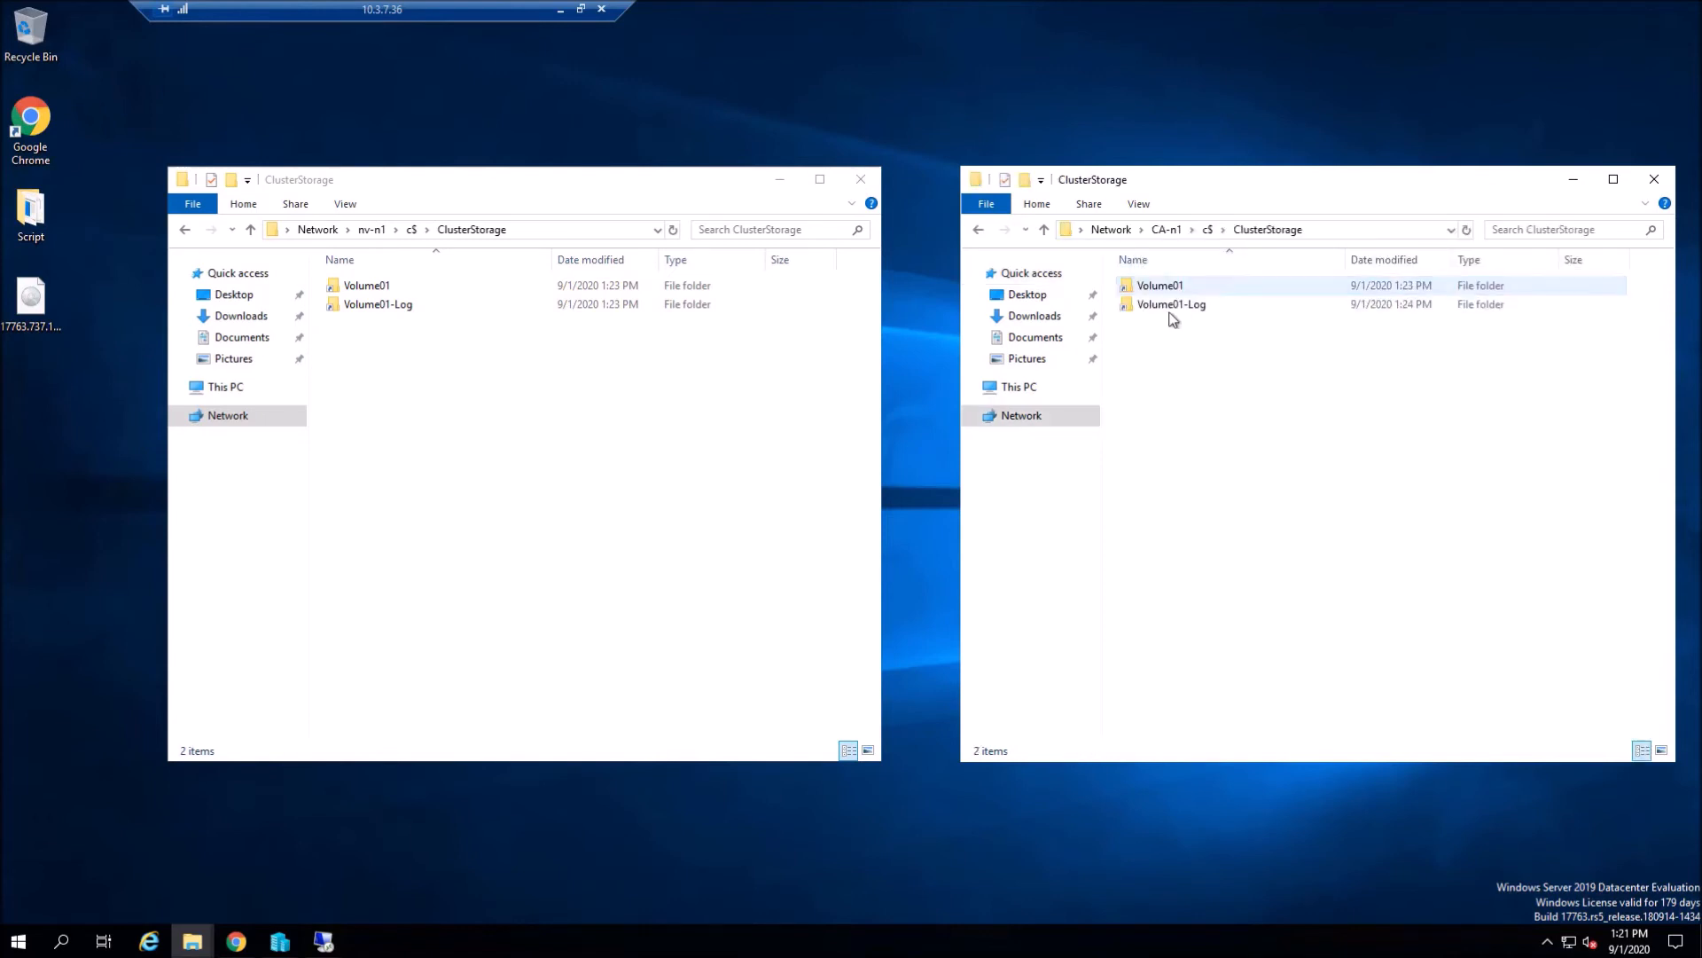
double_click(1175, 285)
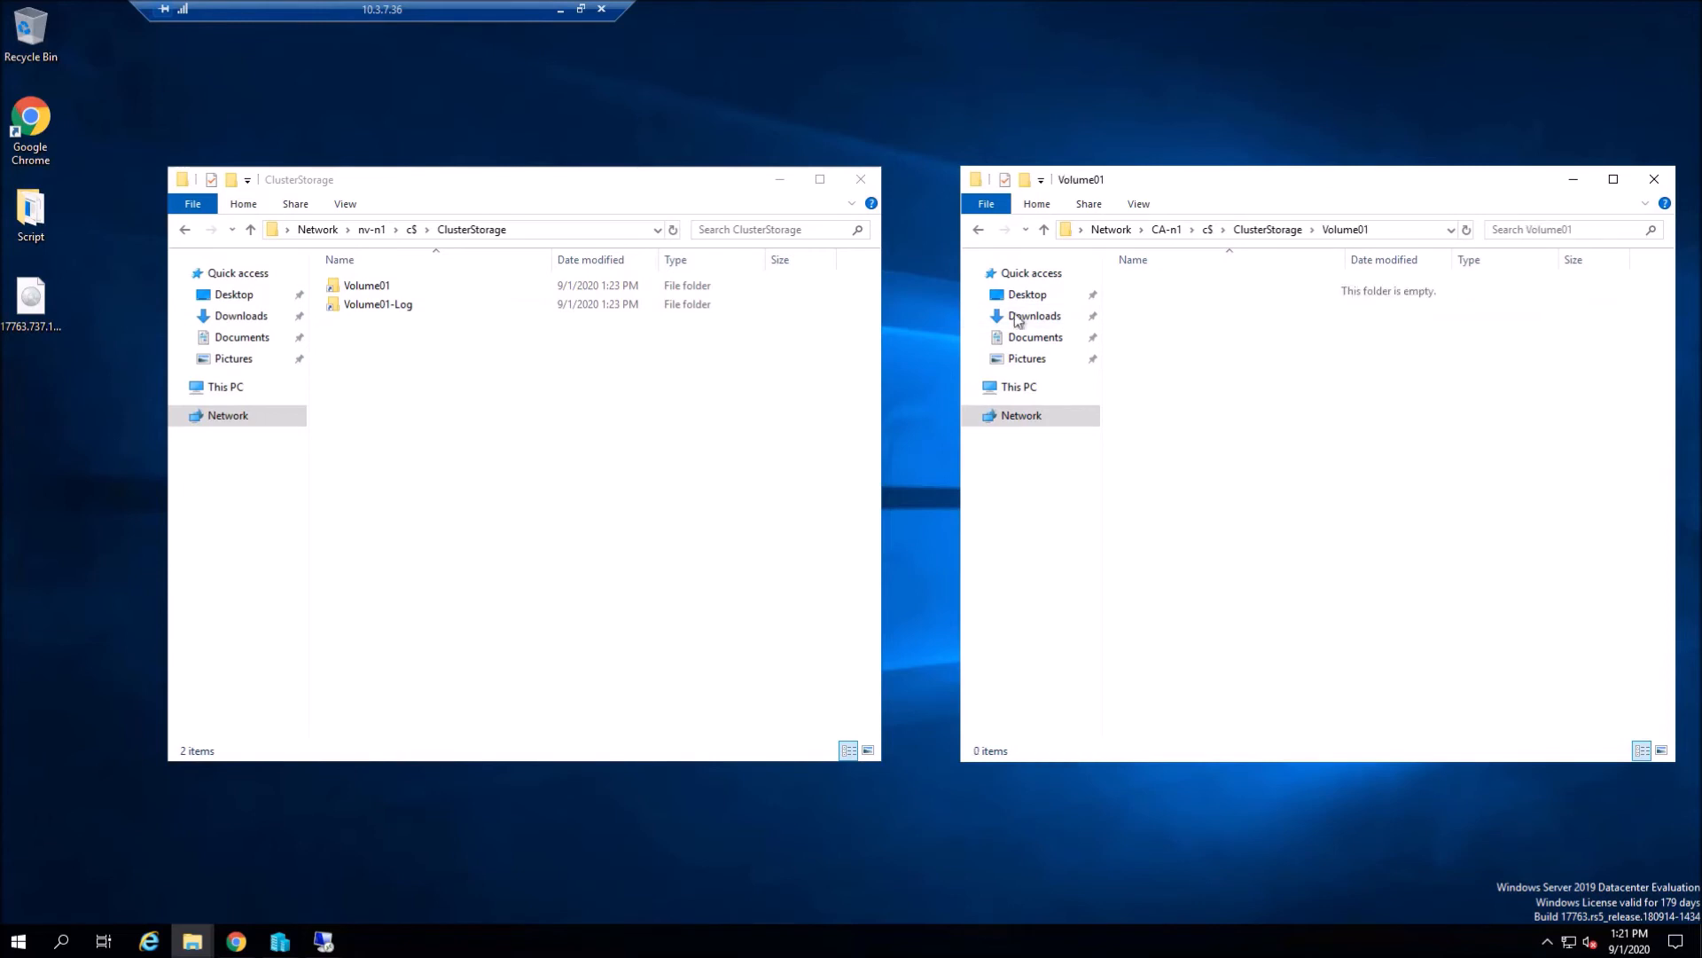
double_click(391, 286)
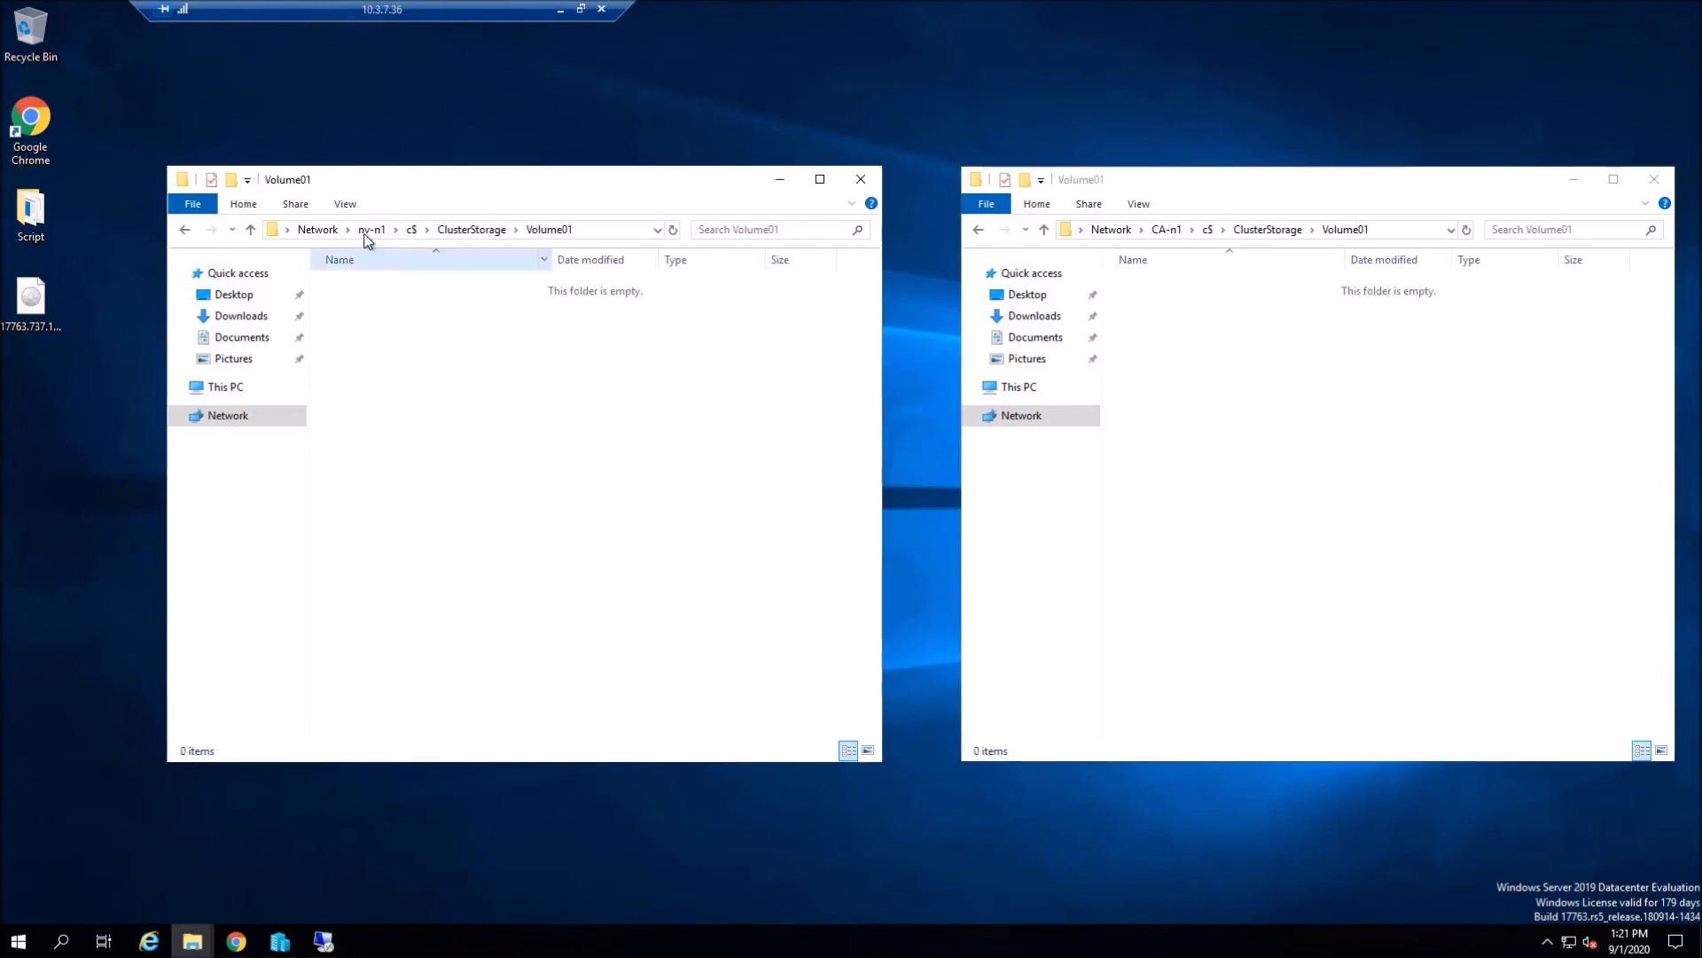
- Copy the desktop's disc image and paste it into nv-n1's Volume01
left_click(42, 481)
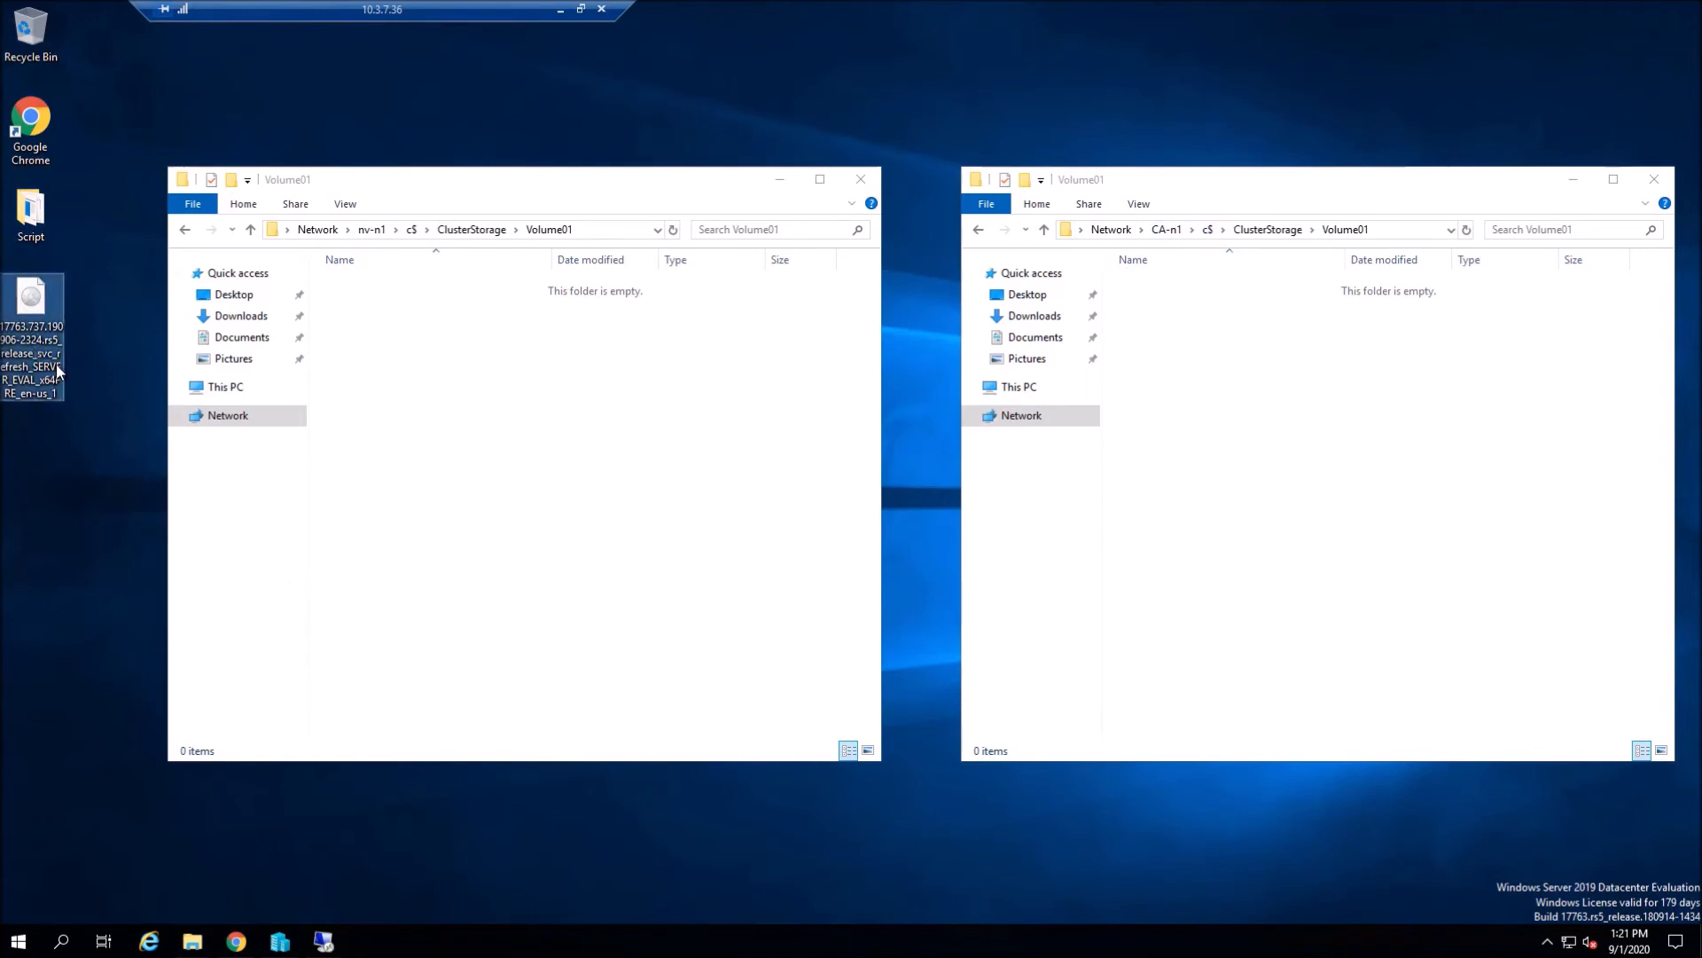
left_click(648, 503)
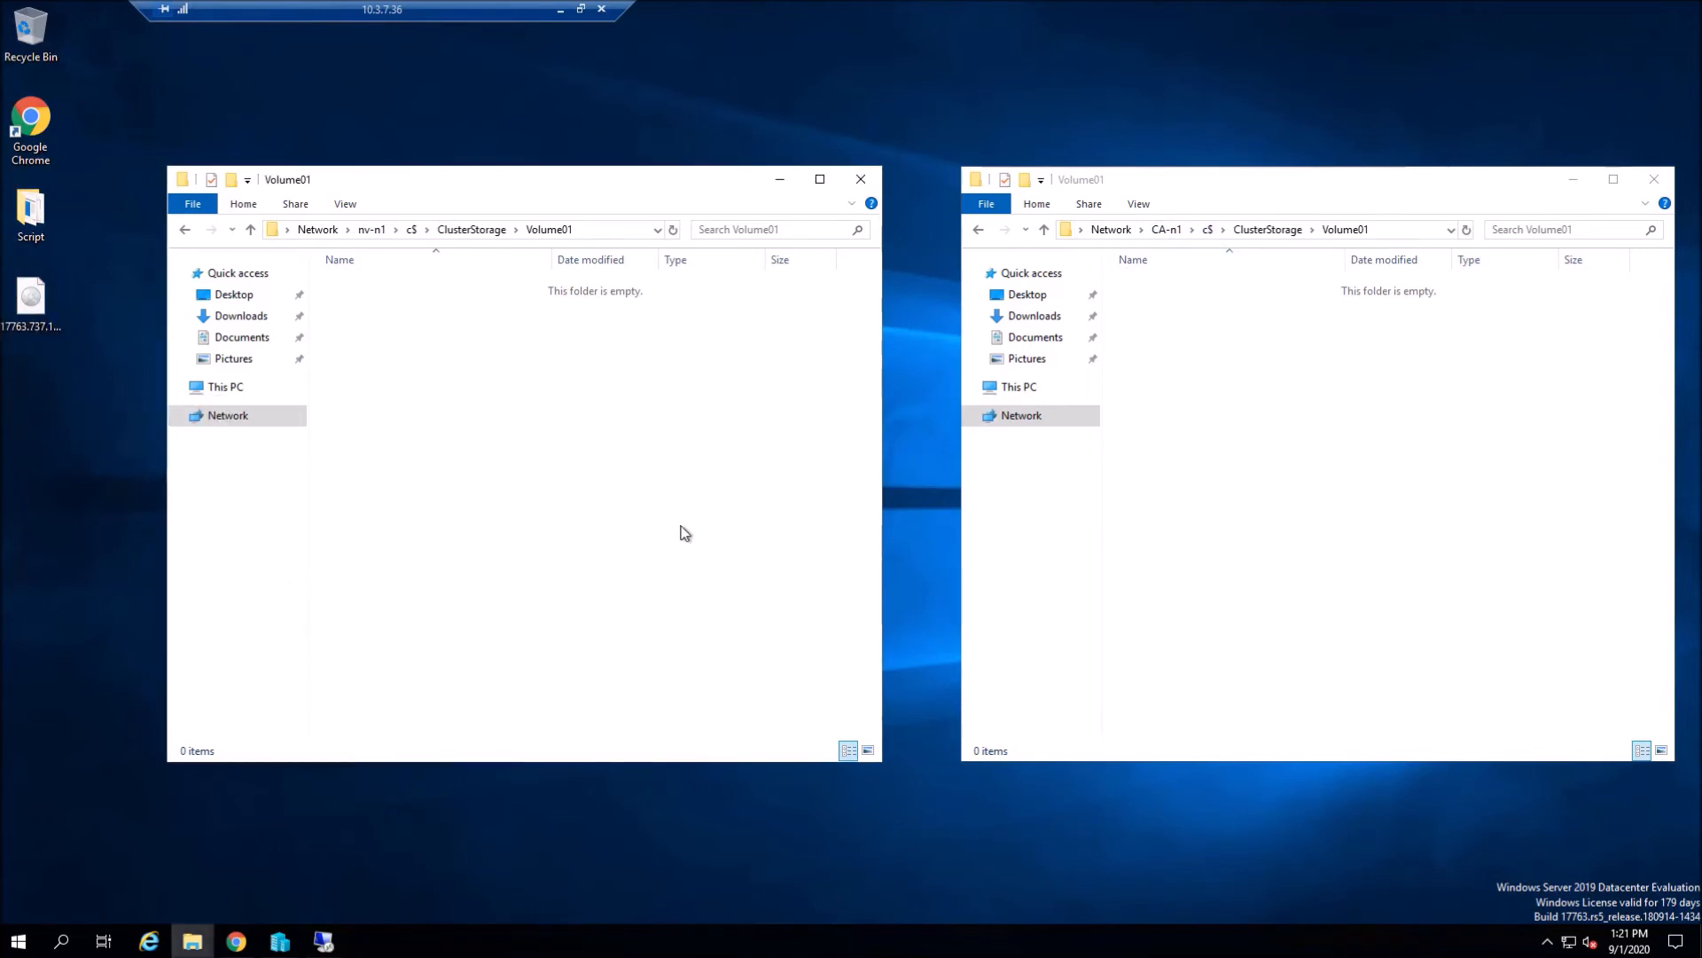
key("ctrl+v")
- Let the disc image finish copying into Volume01, then return to Windows Admin Center's Volumes inventory
left_click_drag(845, 233, 866, 408)
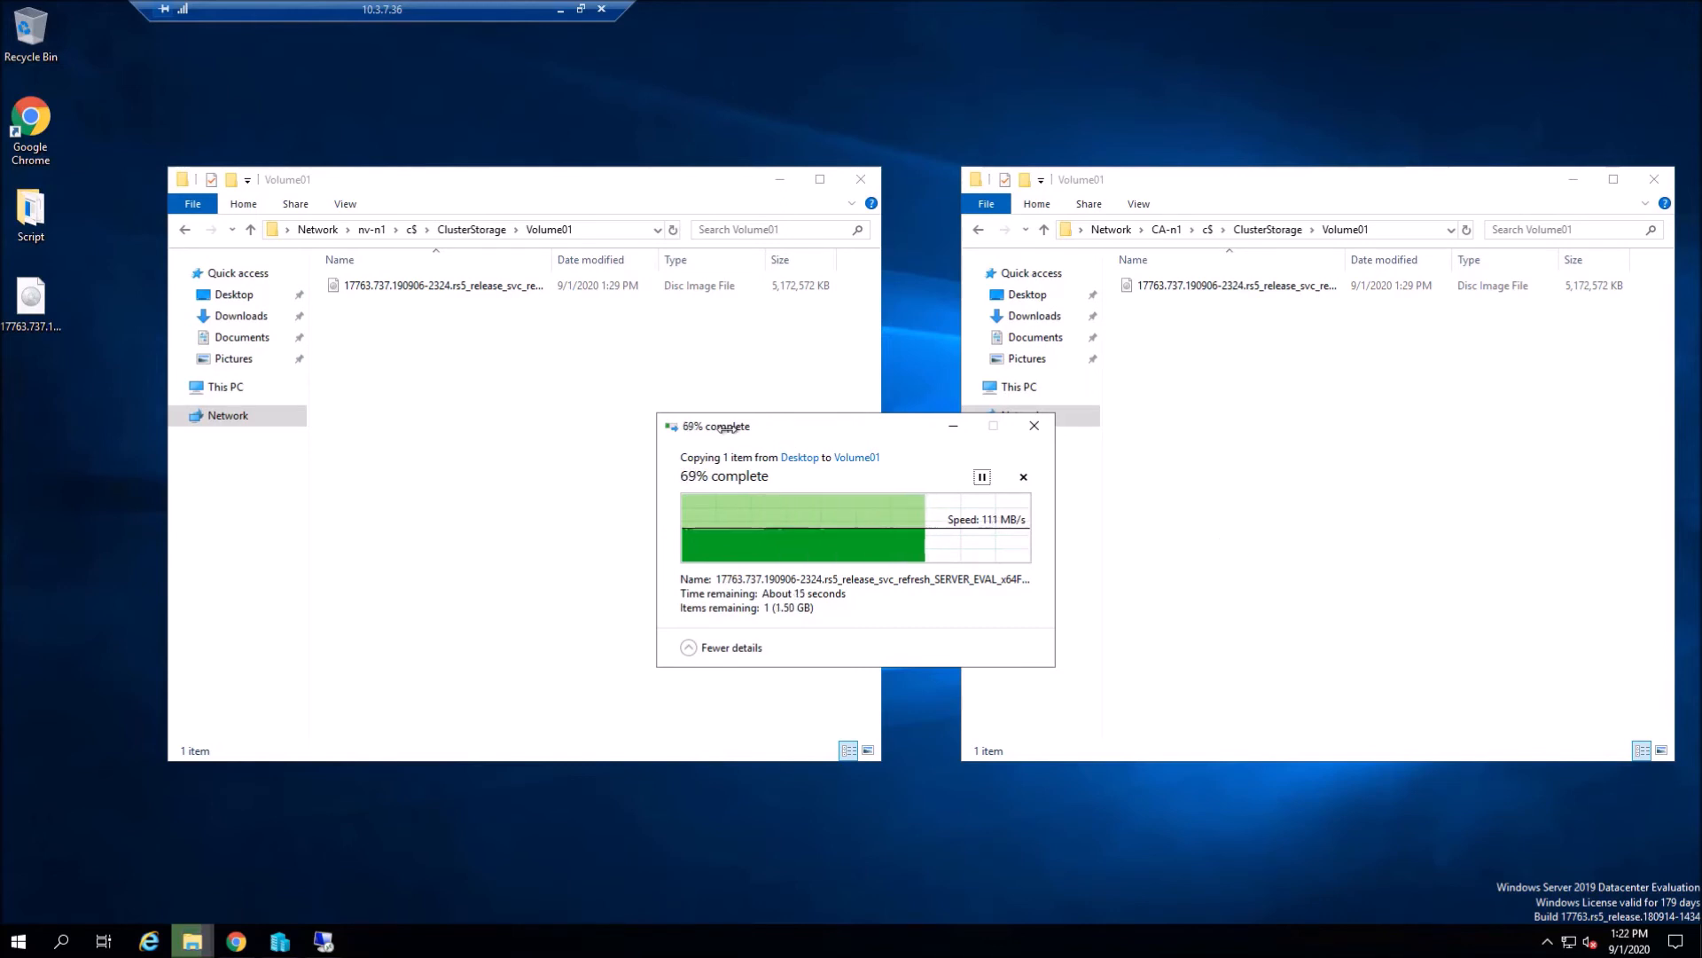
left_click(425, 422)
left_click(339, 886)
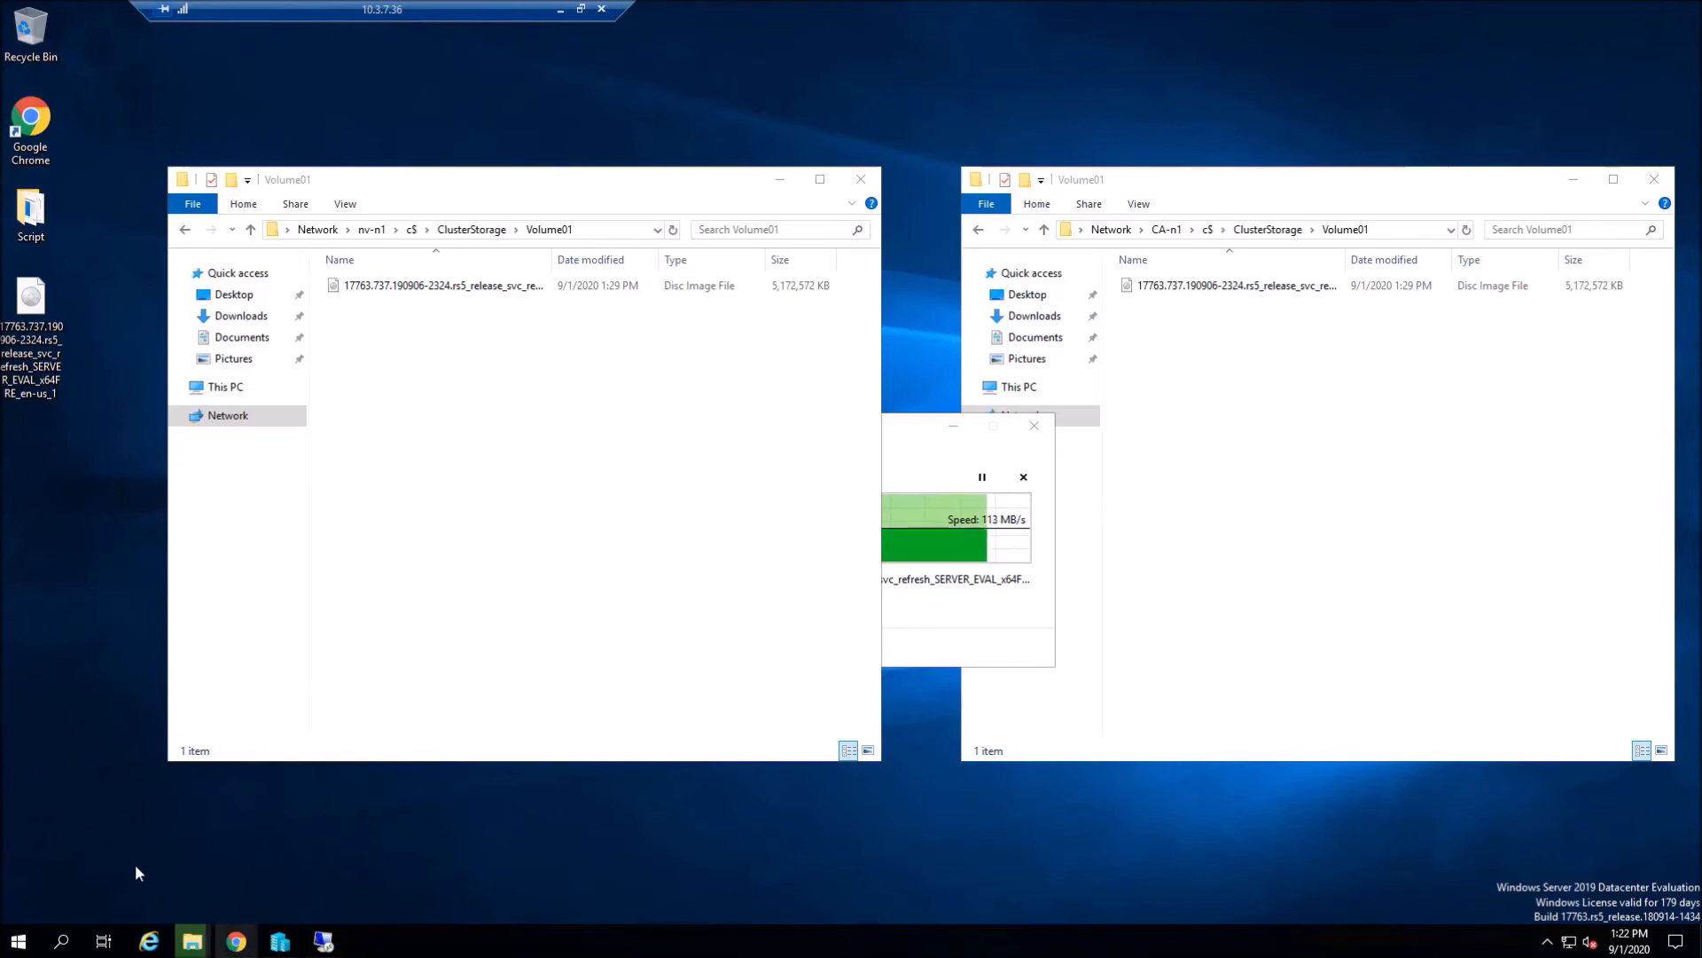
mouse_move(323, 941)
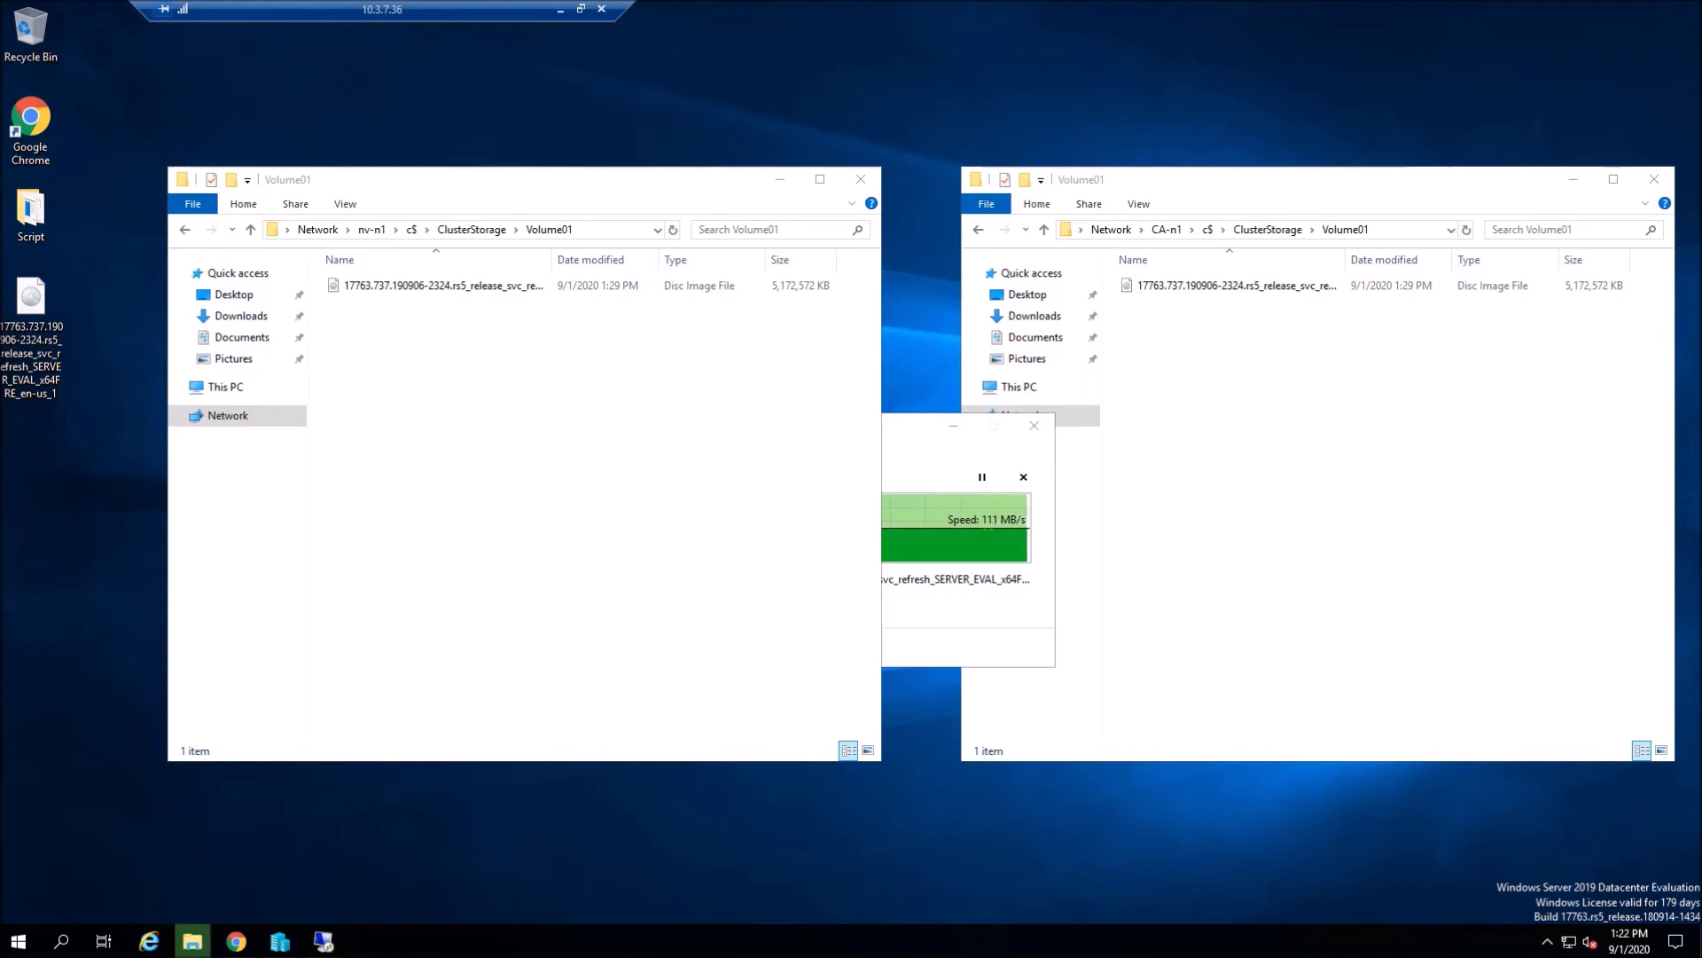
left_click(254, 938)
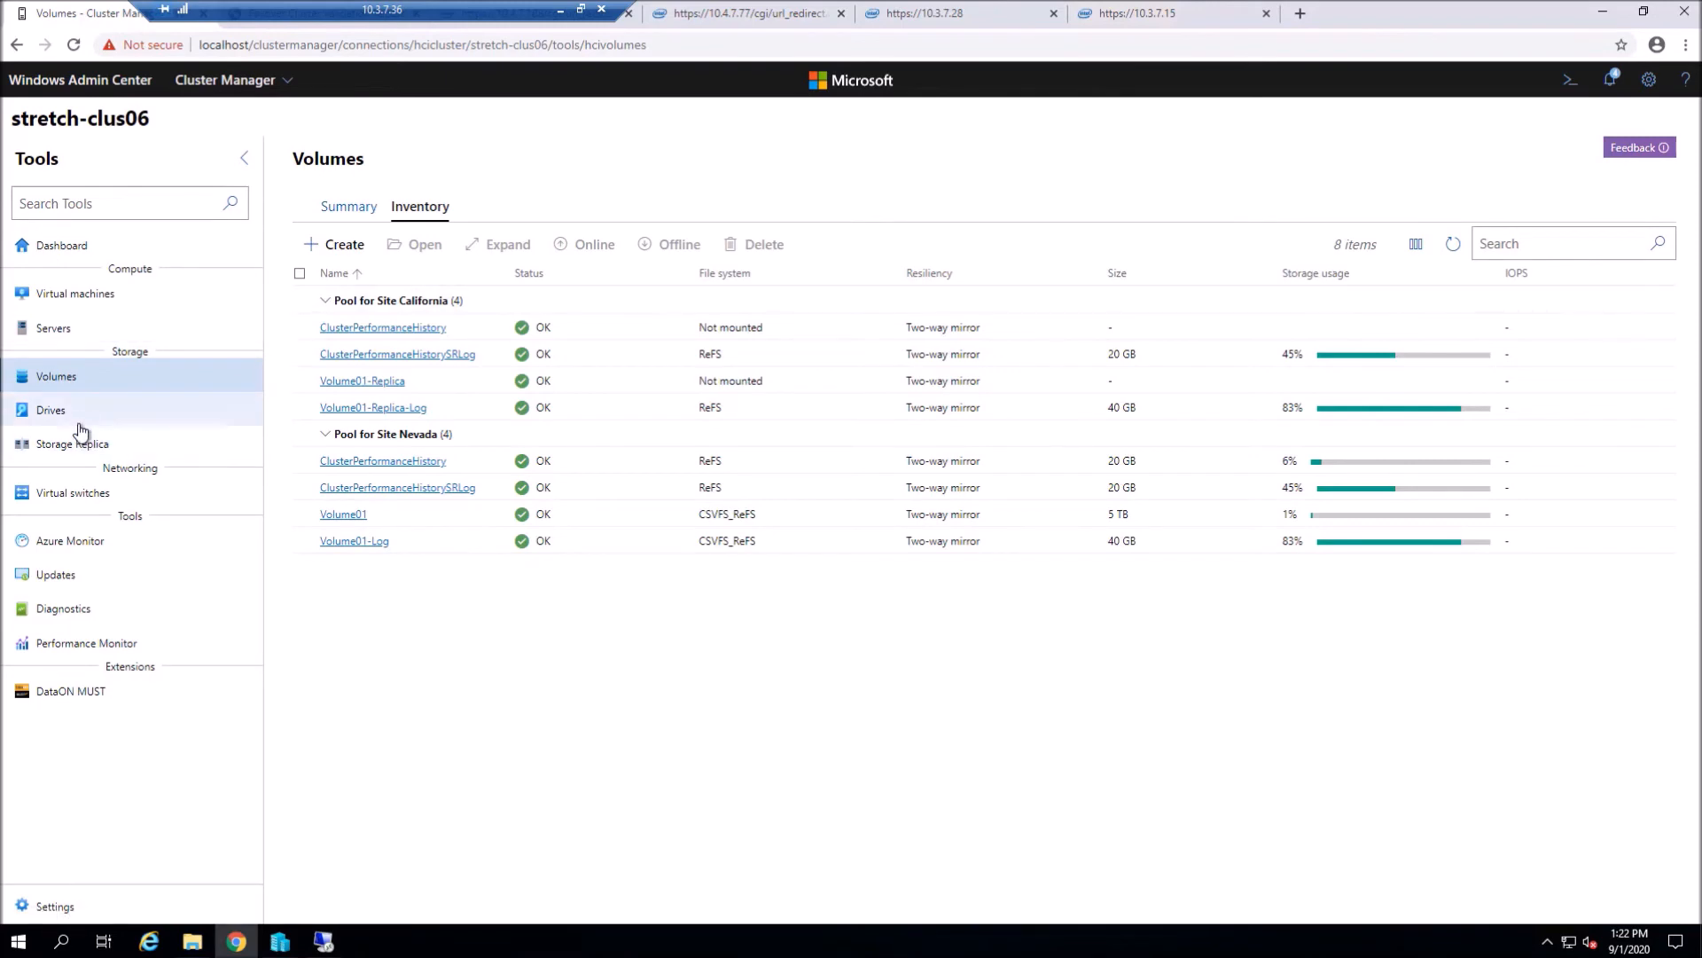
- Show the Volume01-group partnership details on the Storage Replica page
left_click(72, 458)
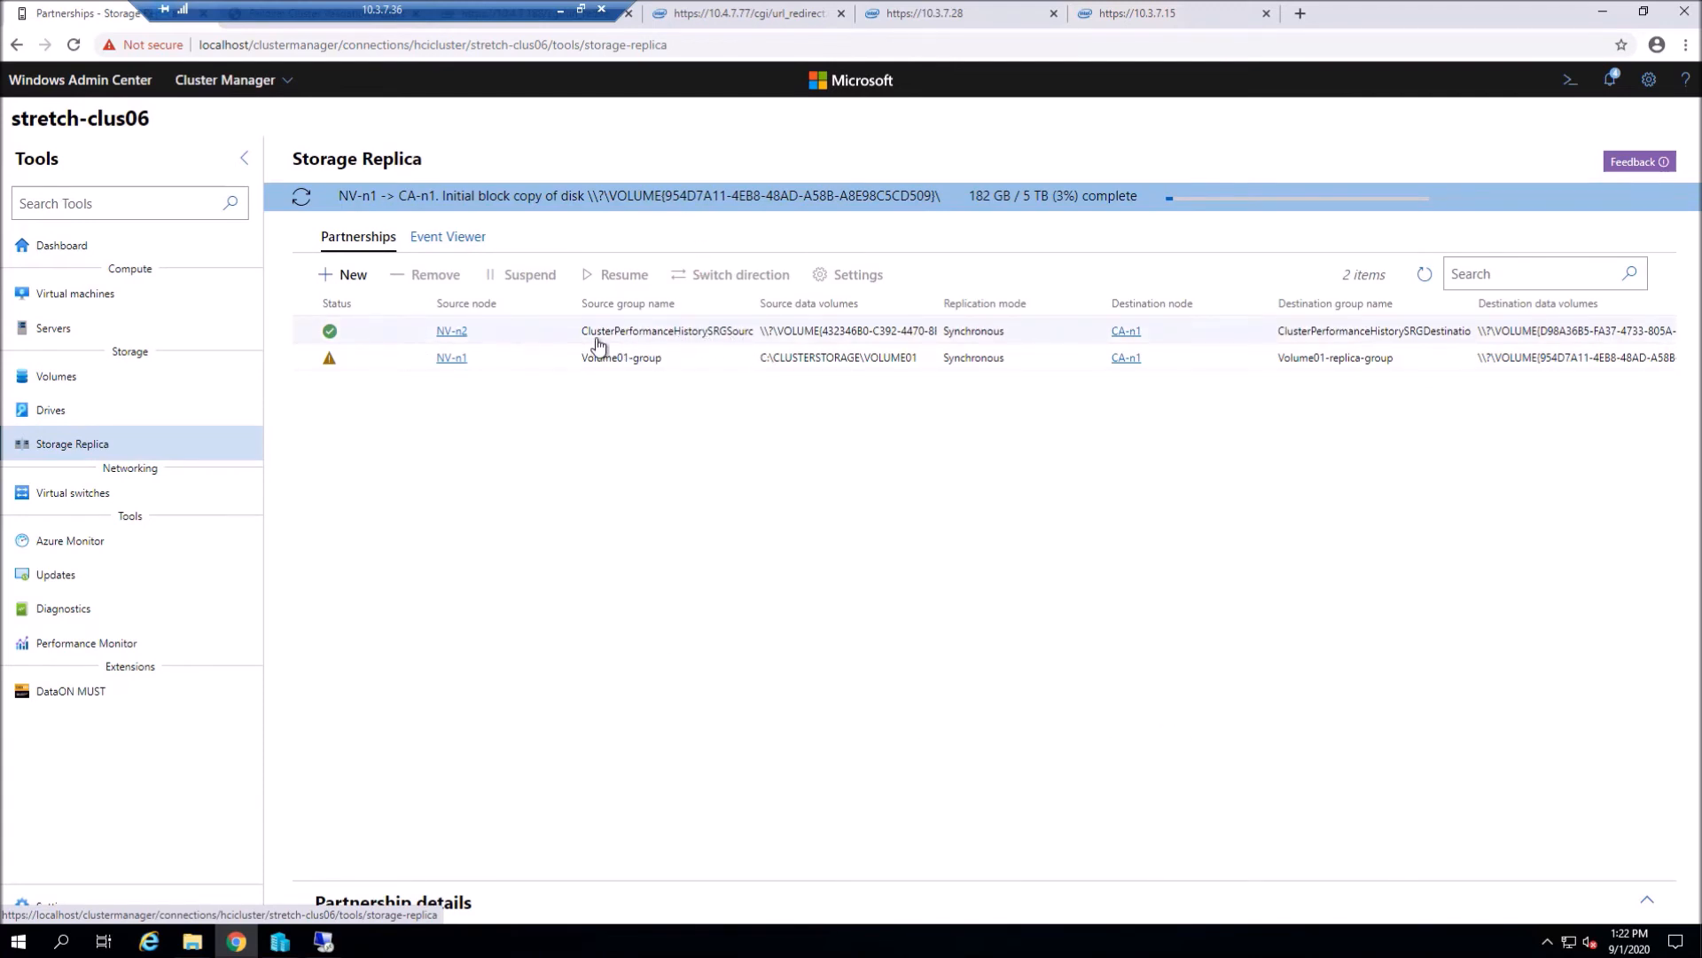
left_click(644, 359)
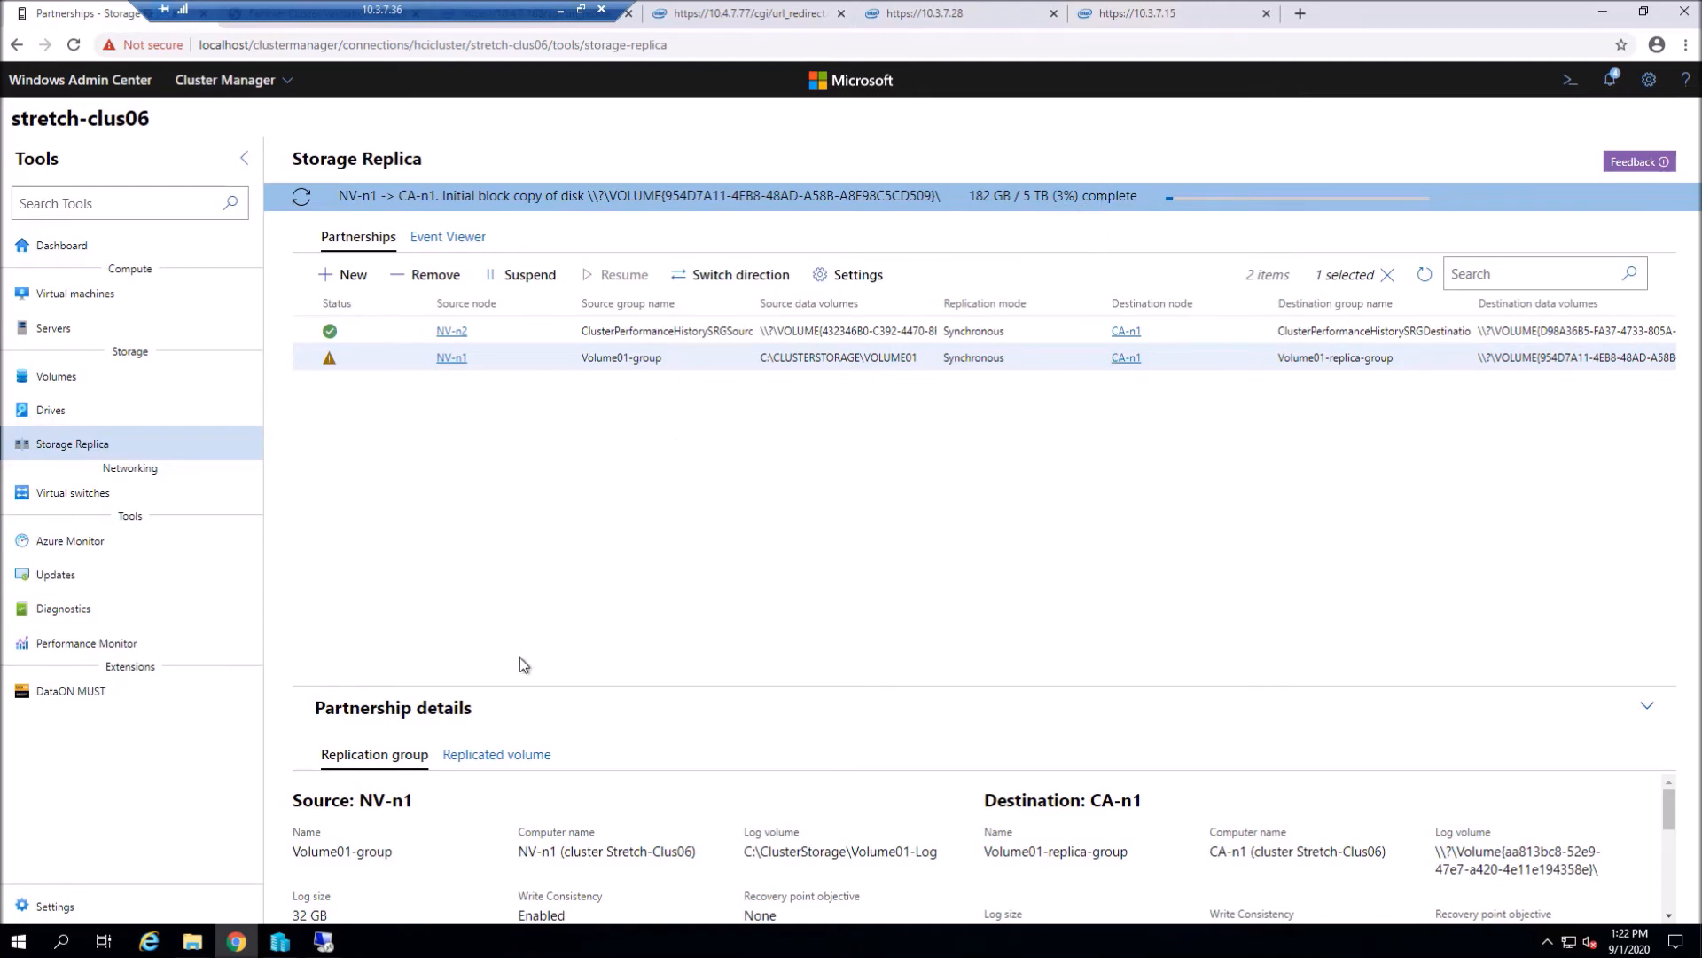
- Start a new Generation 2 VM named TESTvm01 hosted on nv-n2
left_click(101, 298)
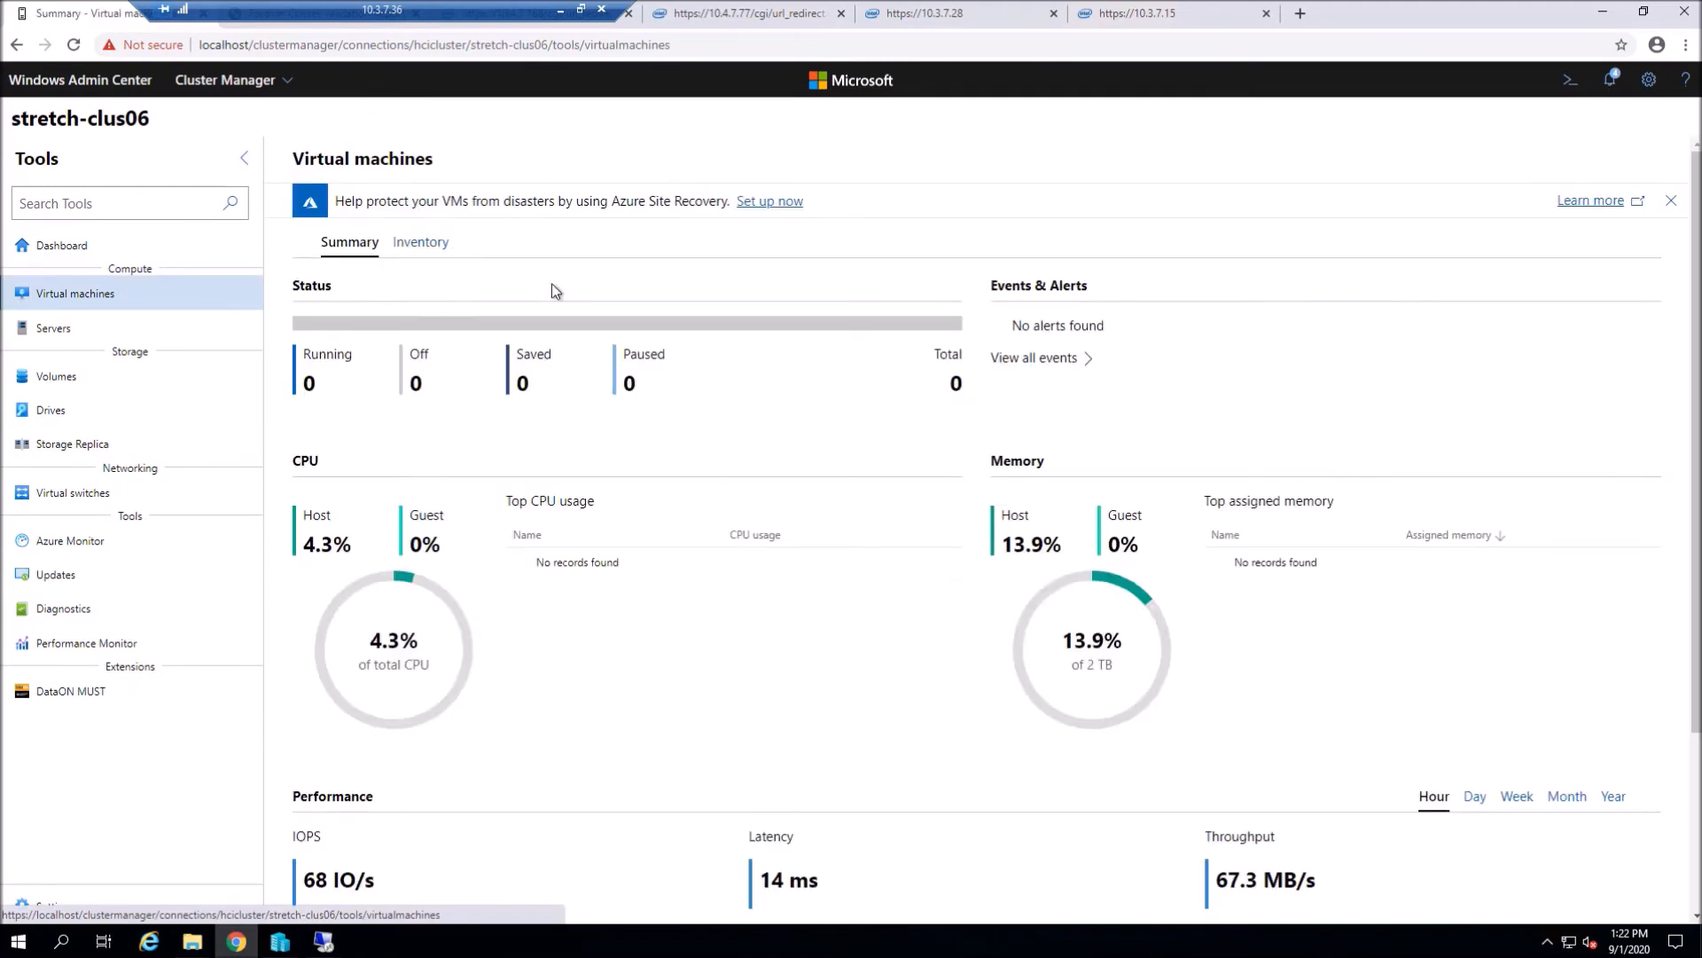
left_click(422, 251)
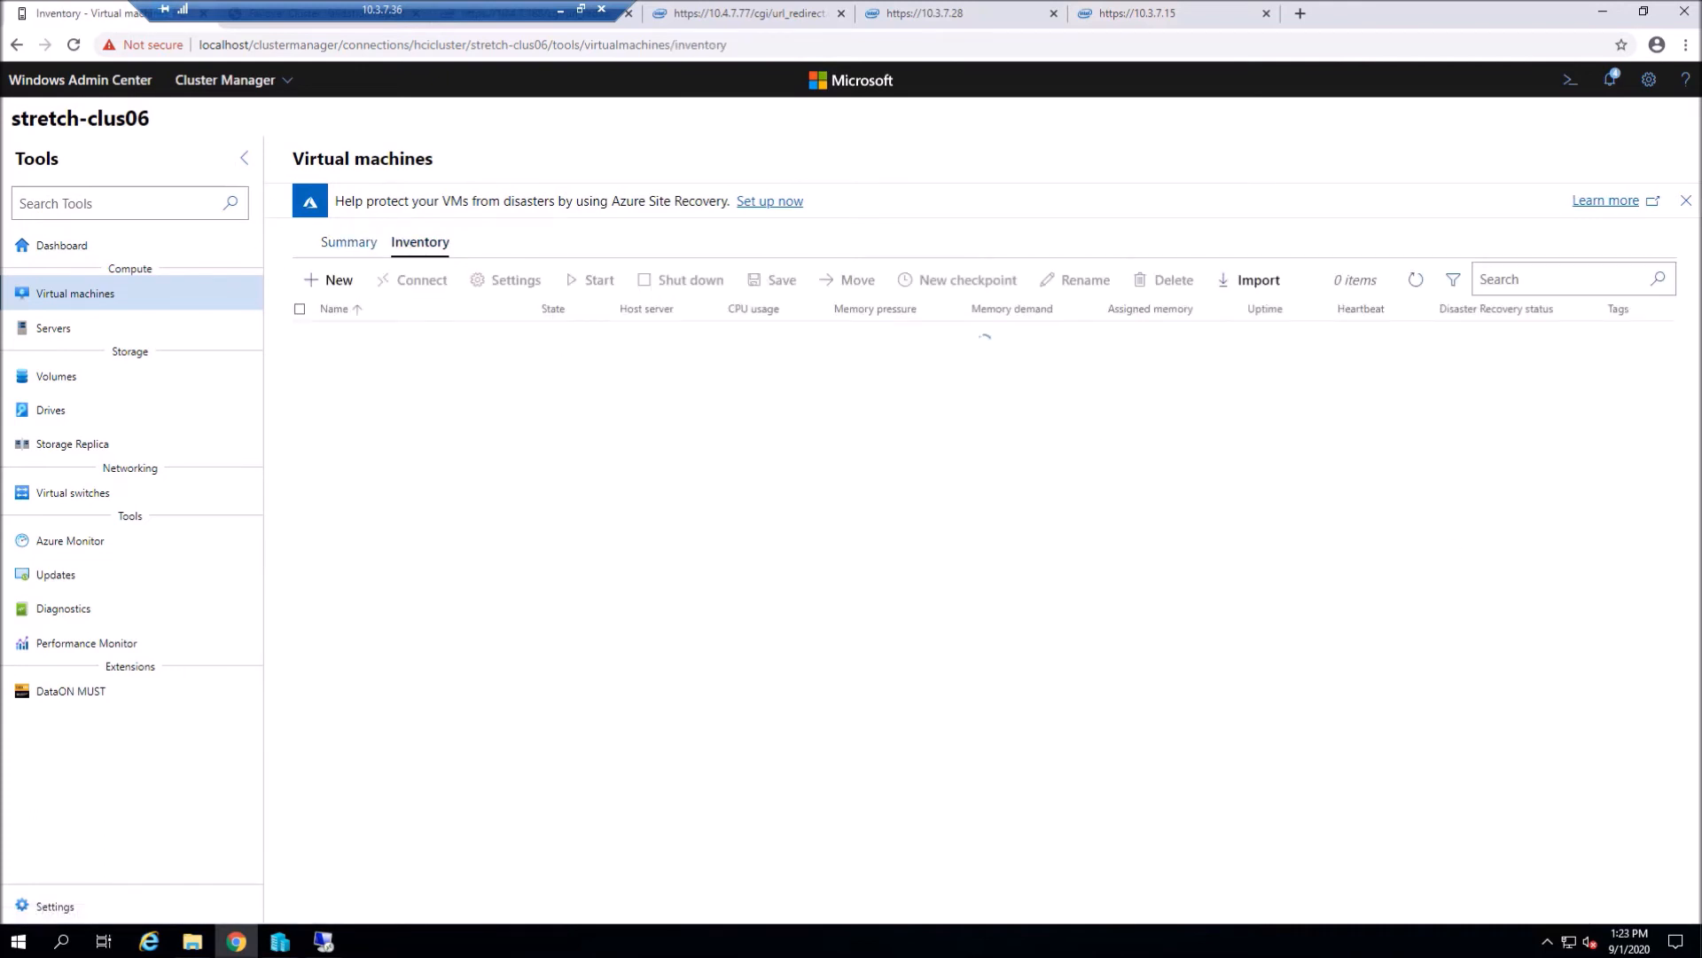
left_click(335, 281)
type("TE")
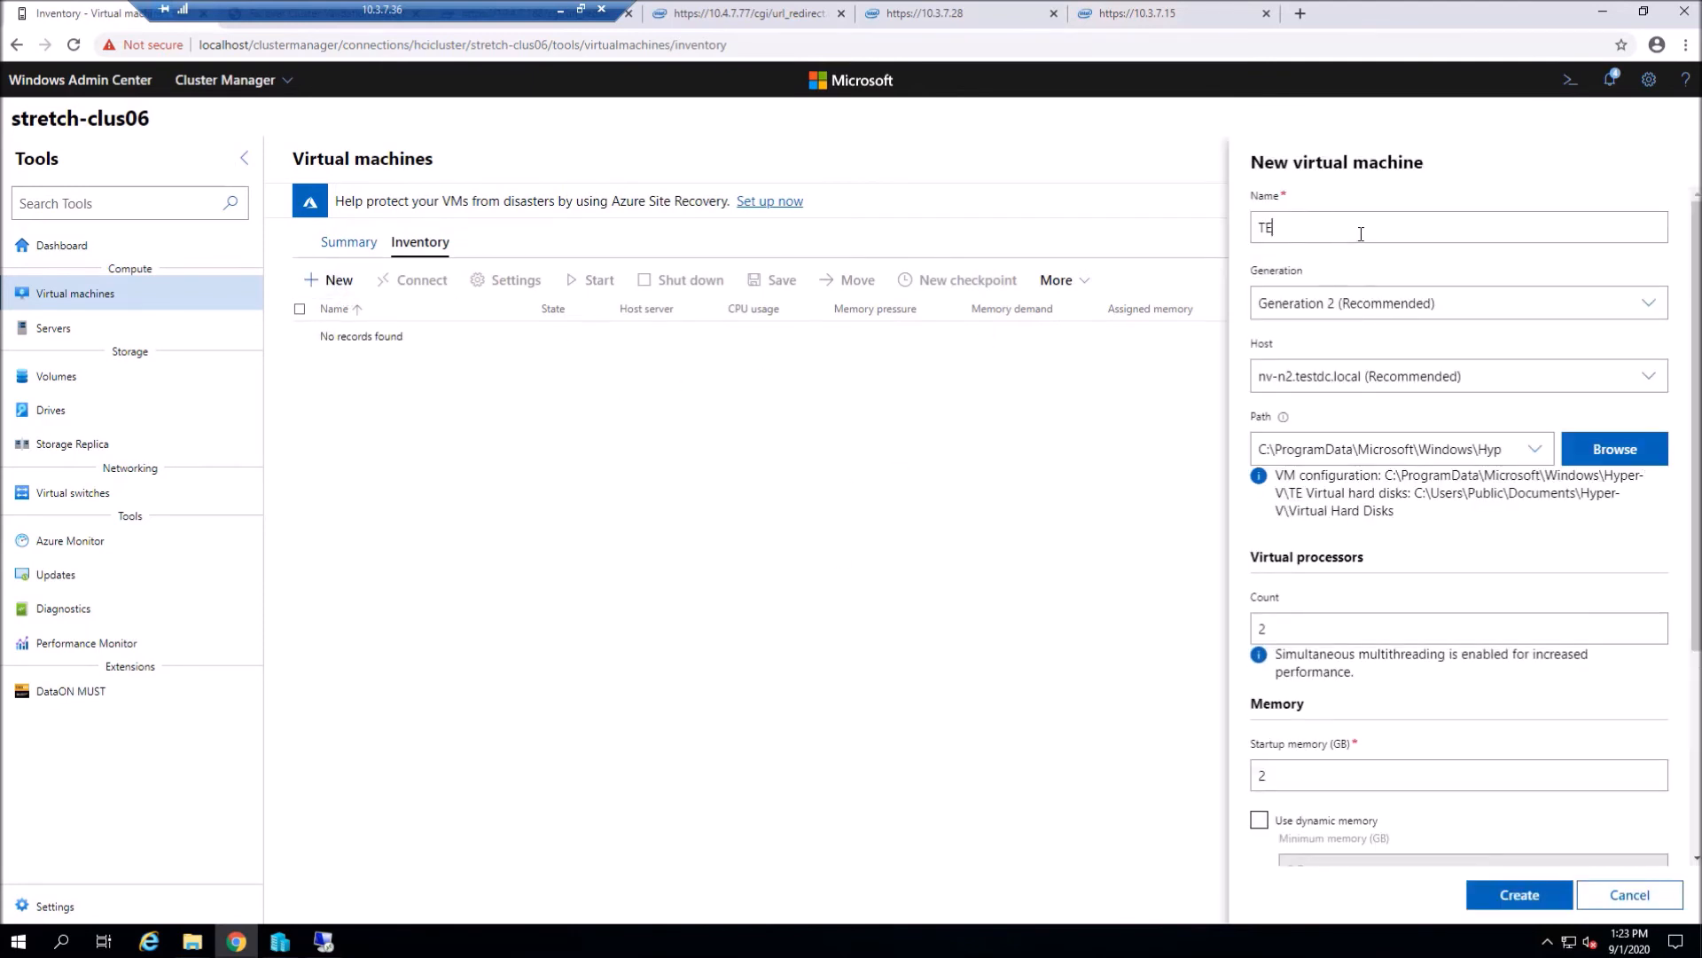
type("STvm01")
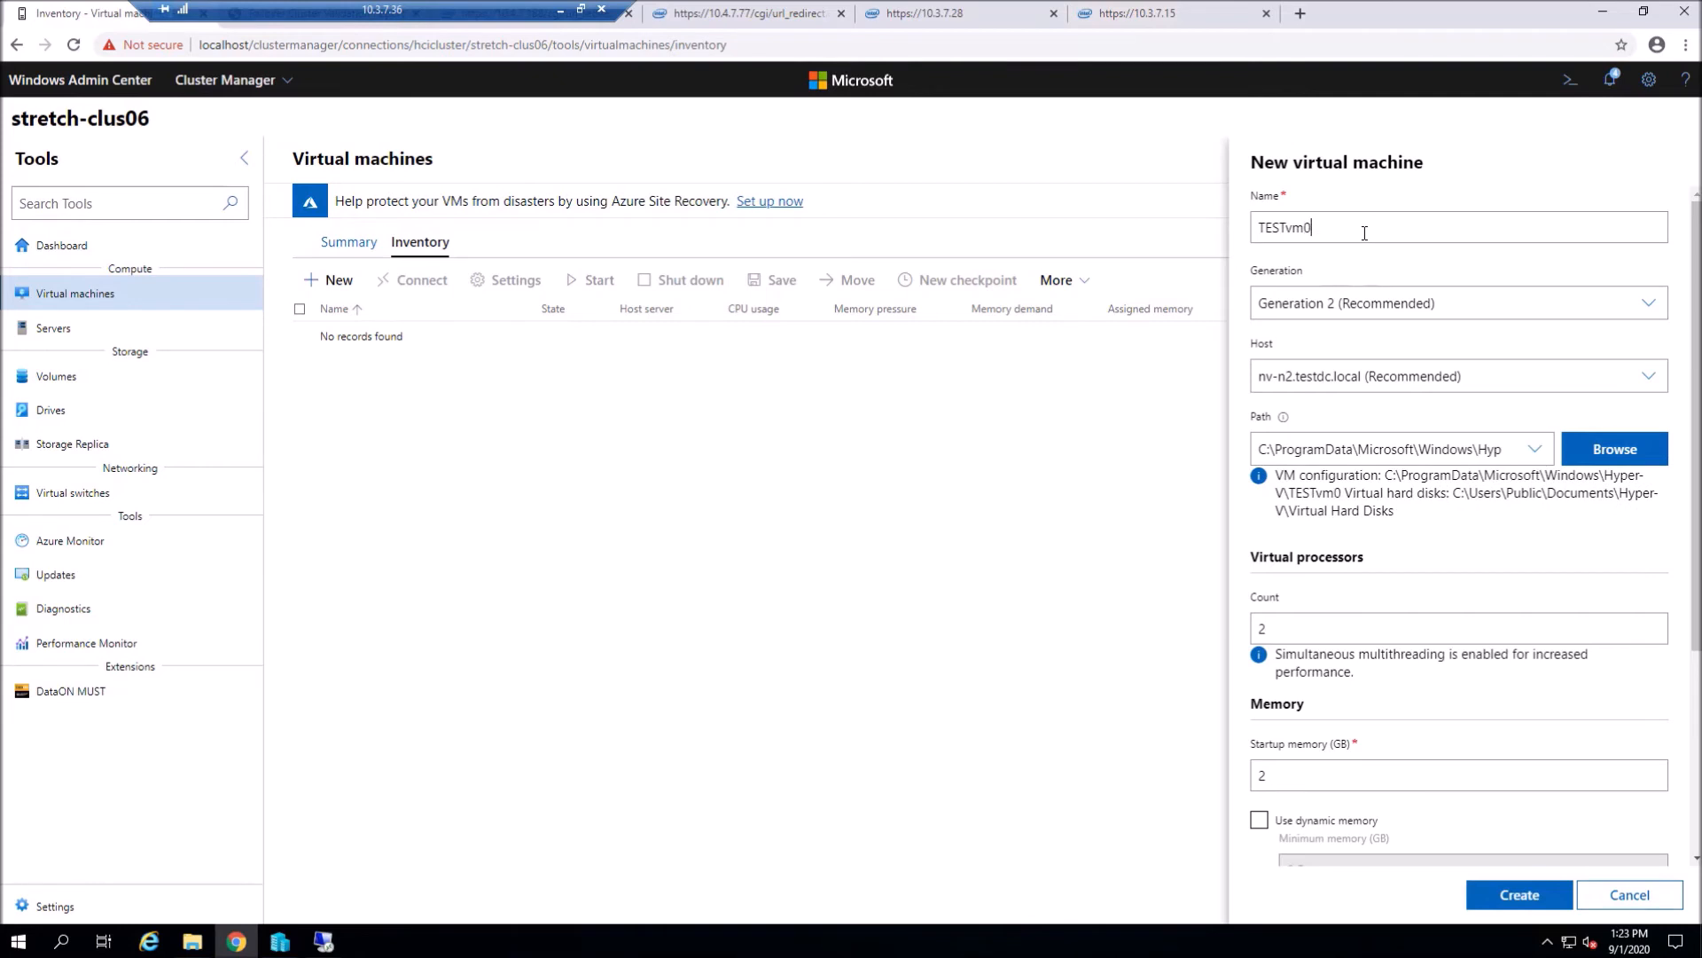
left_click(1340, 304)
left_click(1340, 304)
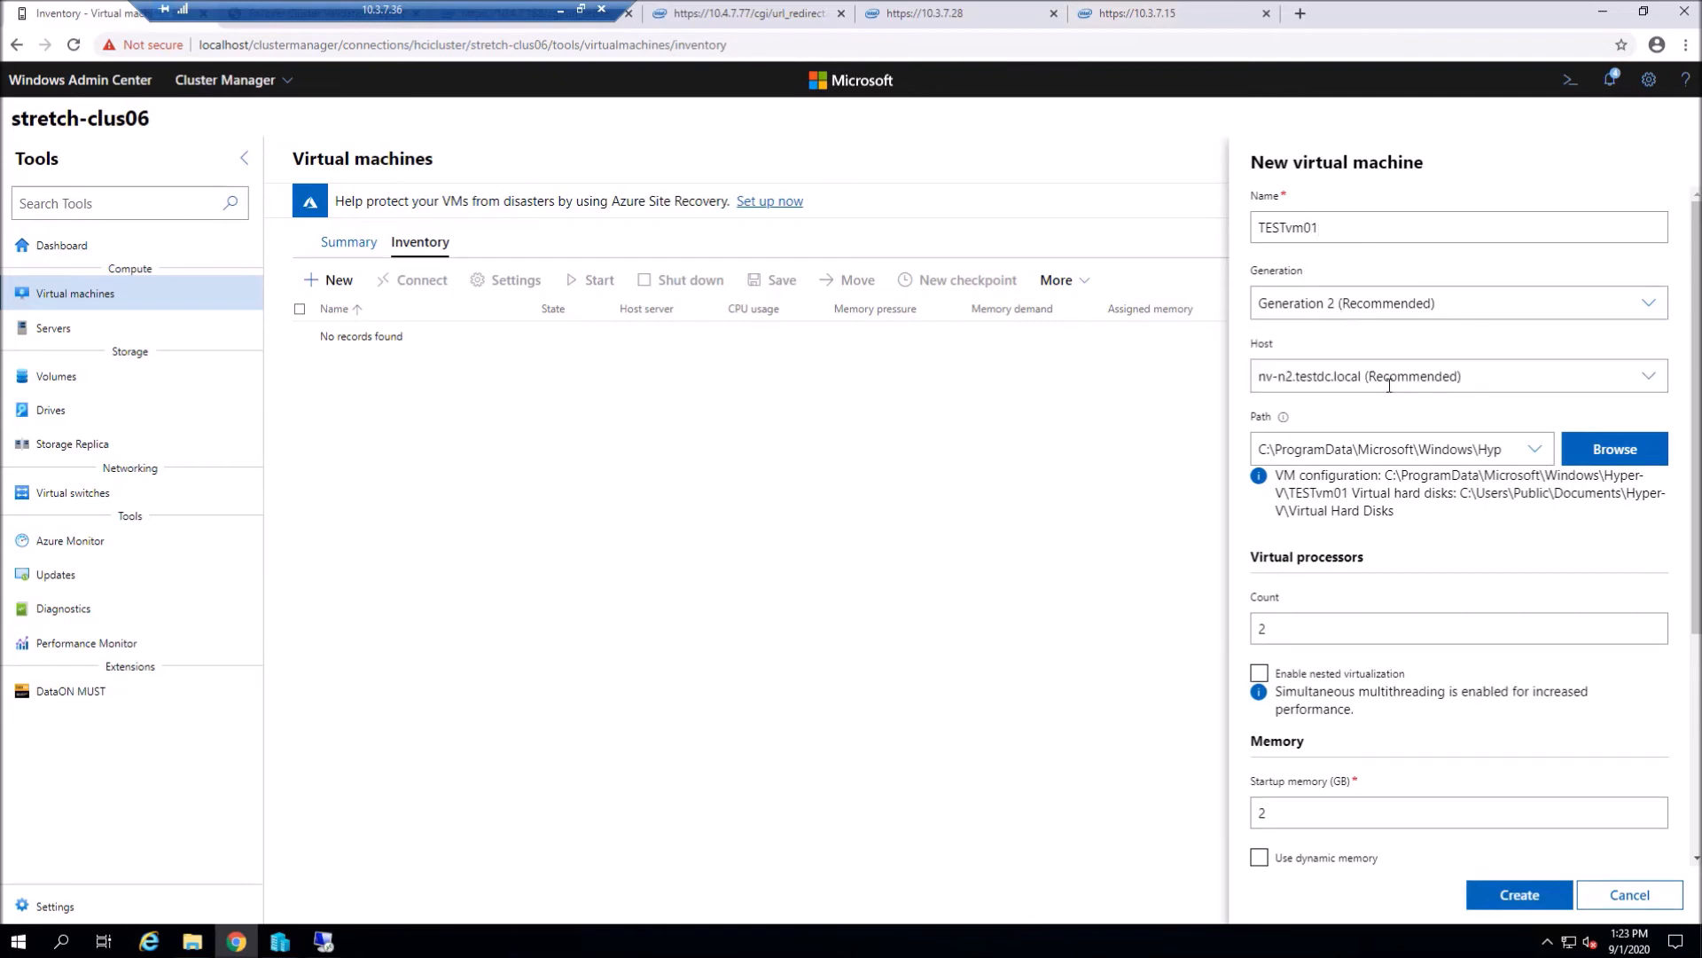
left_click(1391, 382)
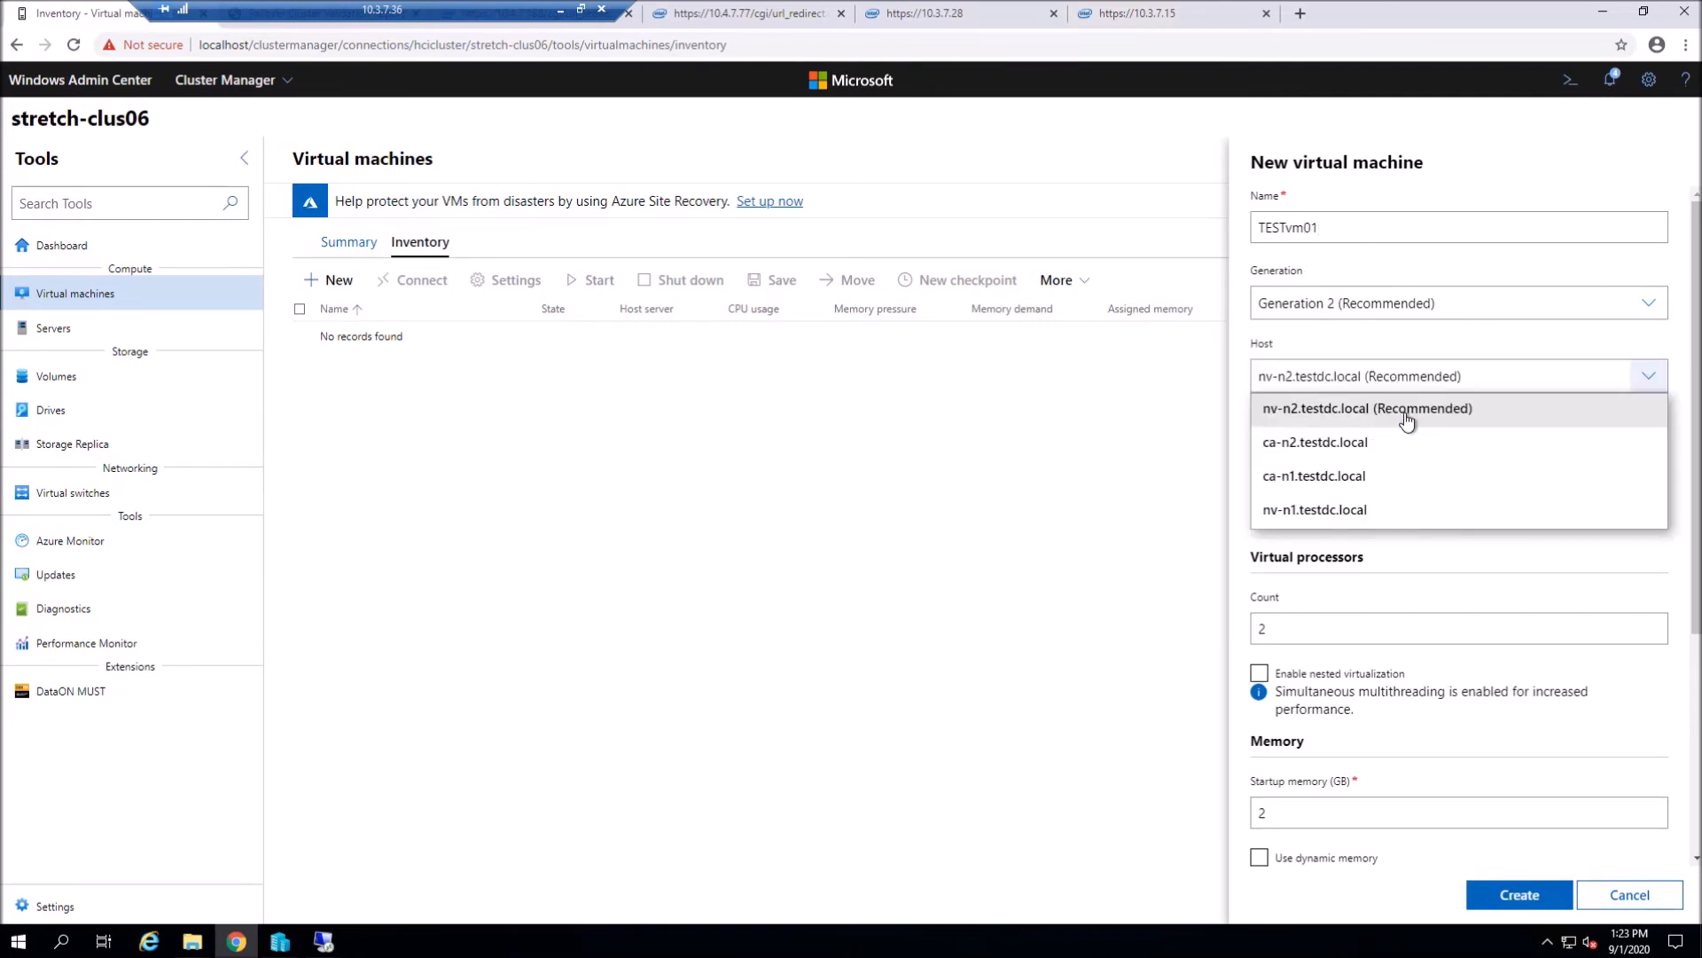
left_click(1407, 420)
- Set the VM configuration path to C:\ClusterStorage\Volume01
left_click(1633, 458)
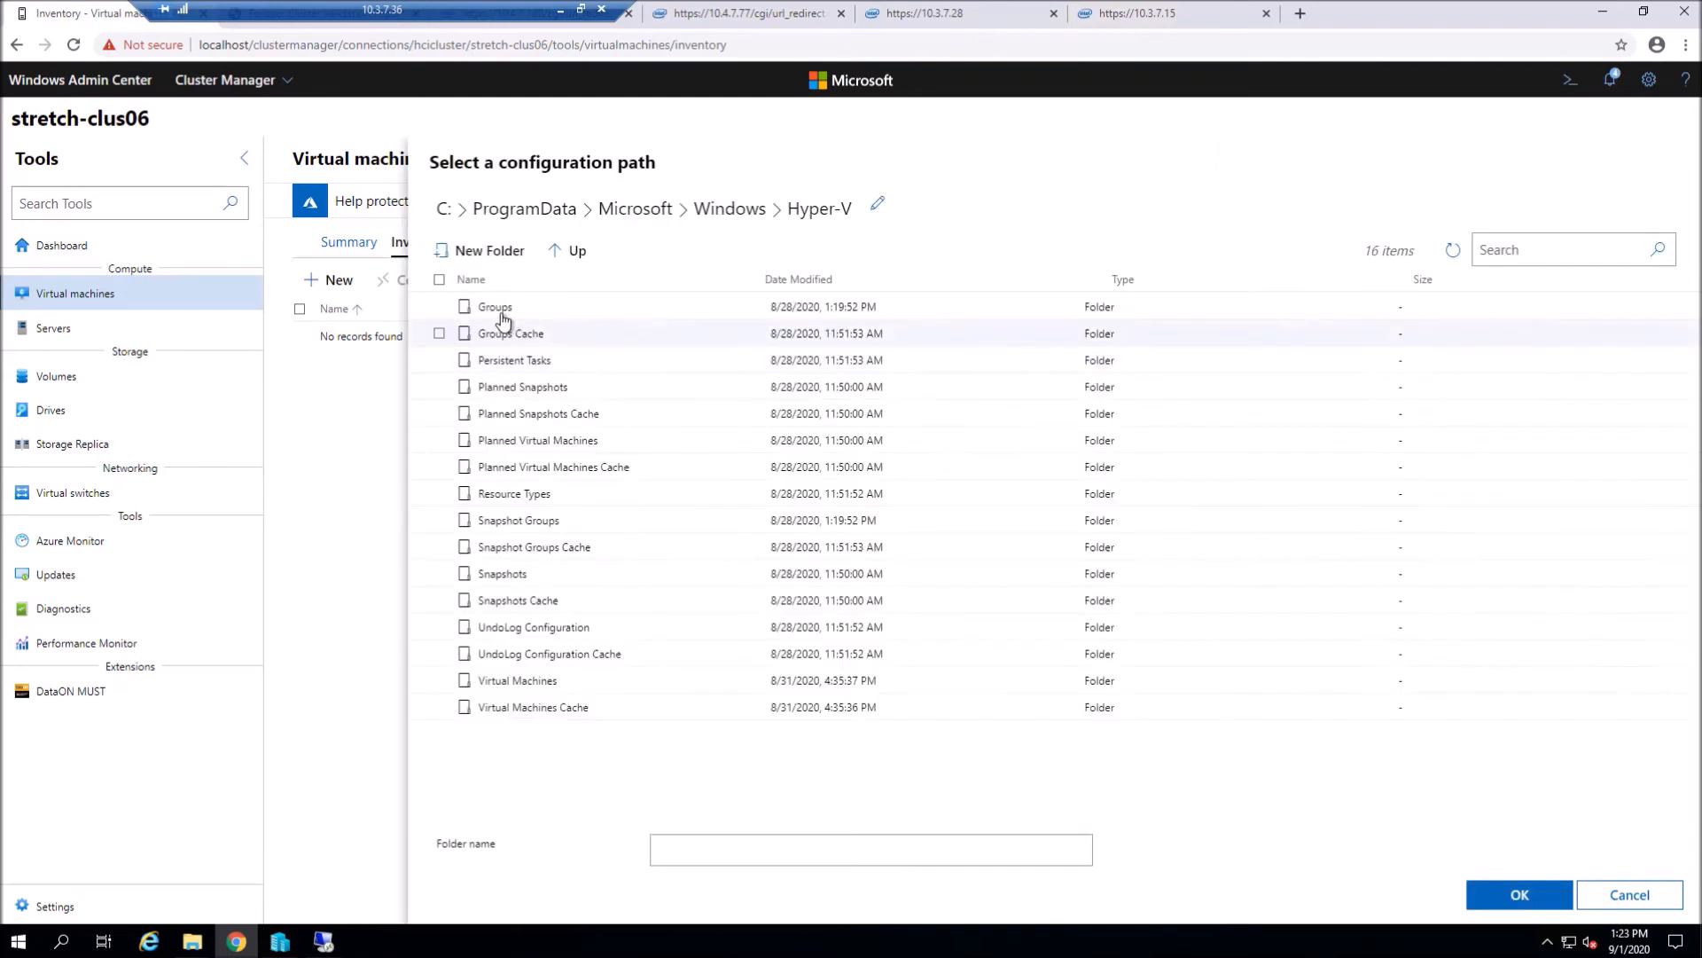
left_click(567, 251)
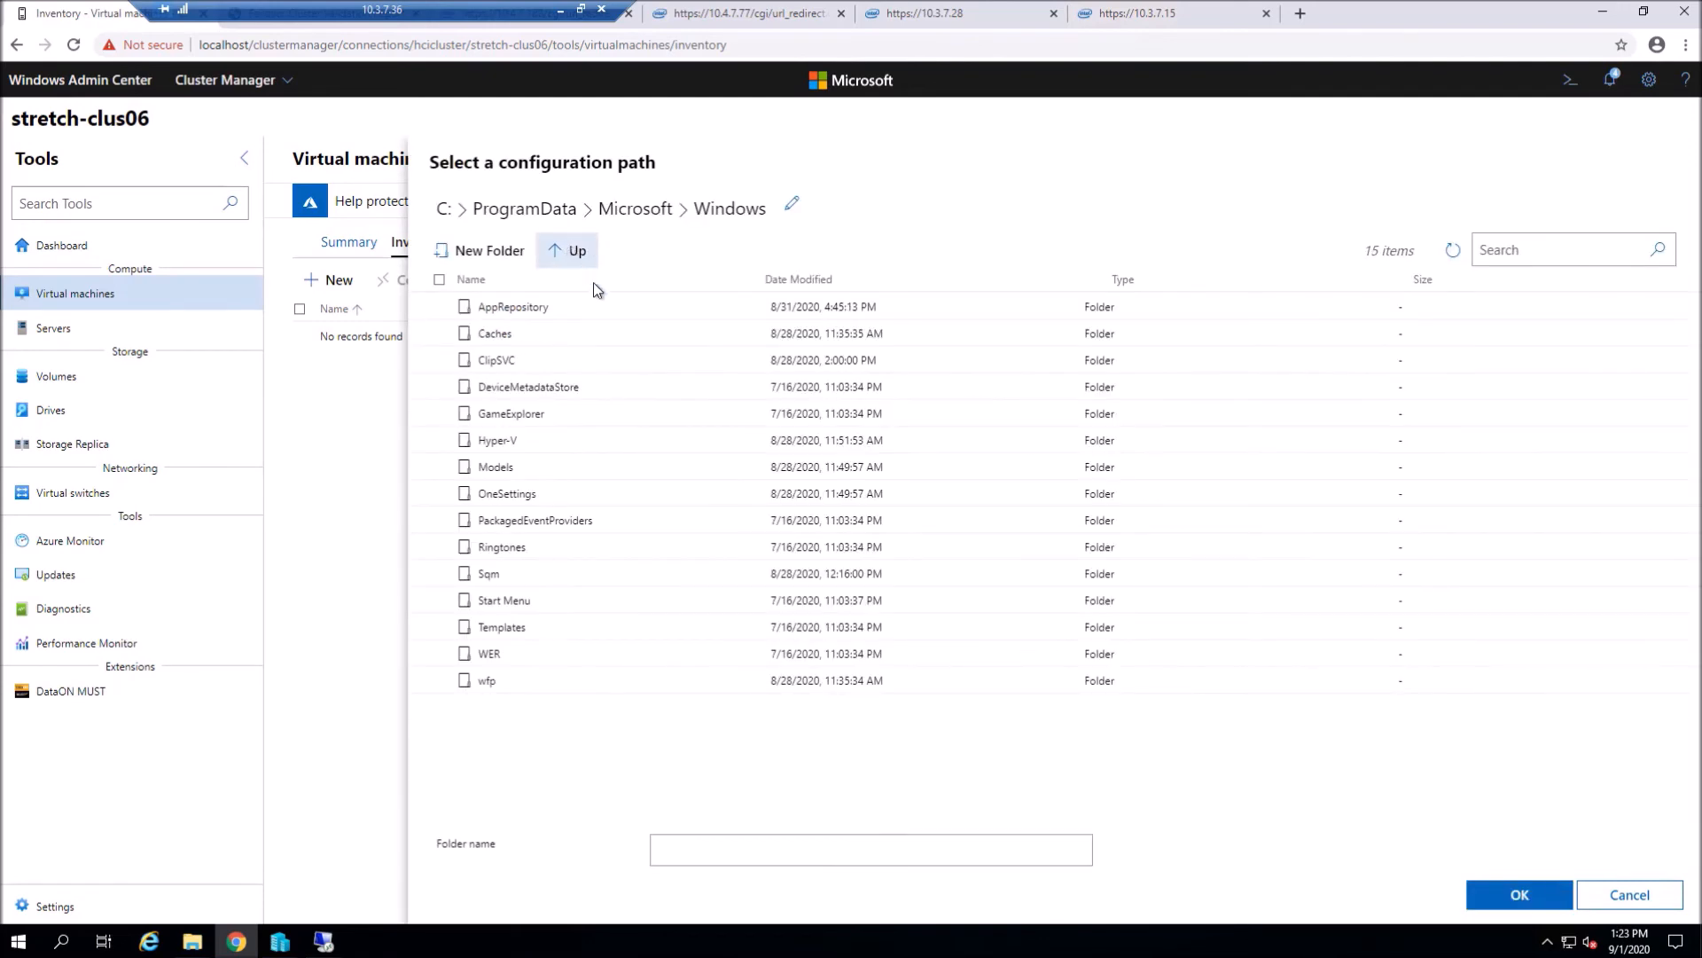
left_click(578, 253)
left_click(573, 251)
left_click(576, 255)
double_click(512, 310)
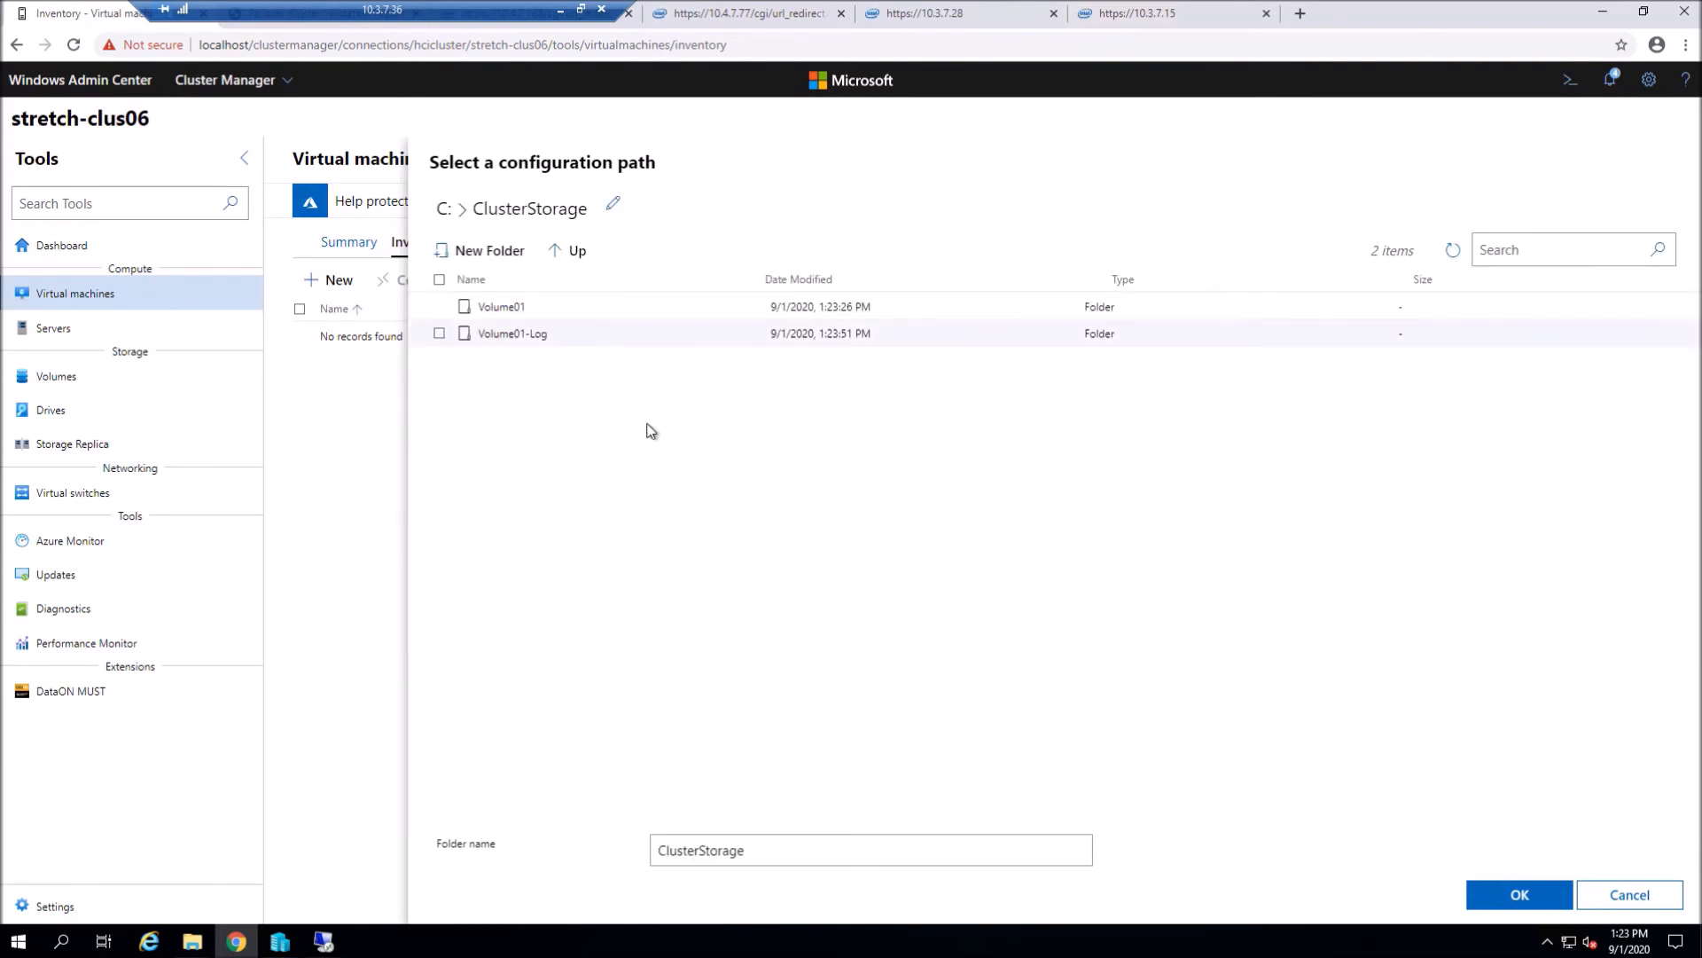
left_click(511, 310)
left_click(1518, 895)
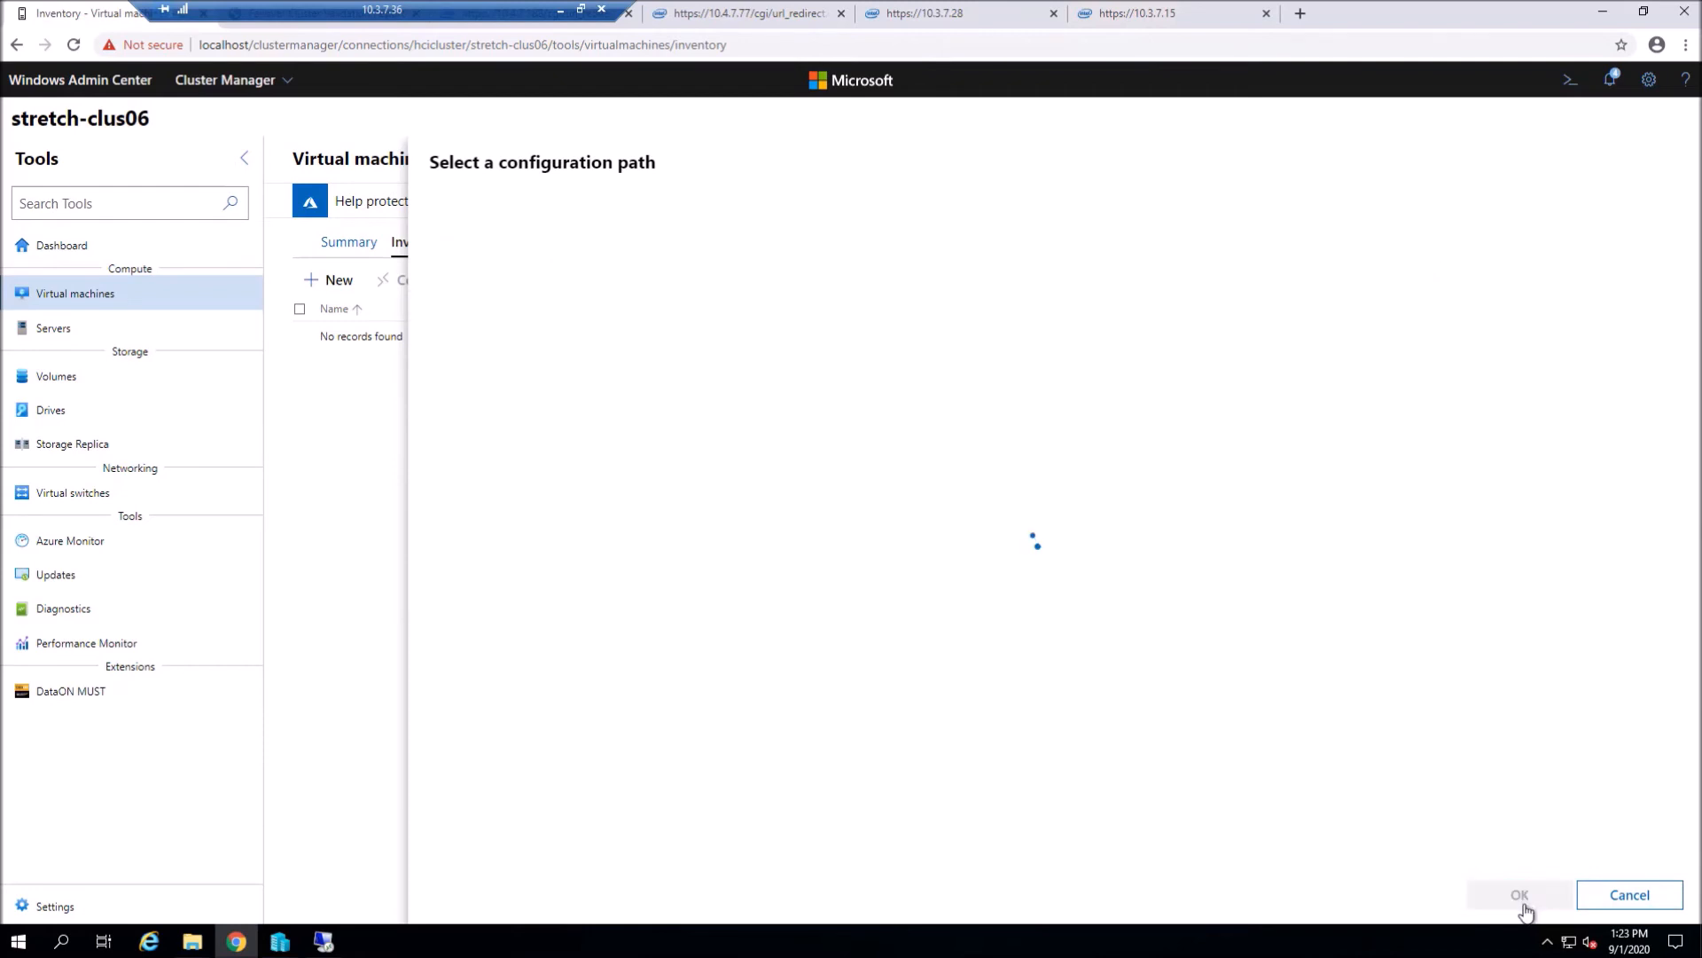
- Add a new 127 GB virtual hard disk and choose installing the OS from an image file
scroll(1380, 769, "down", 2)
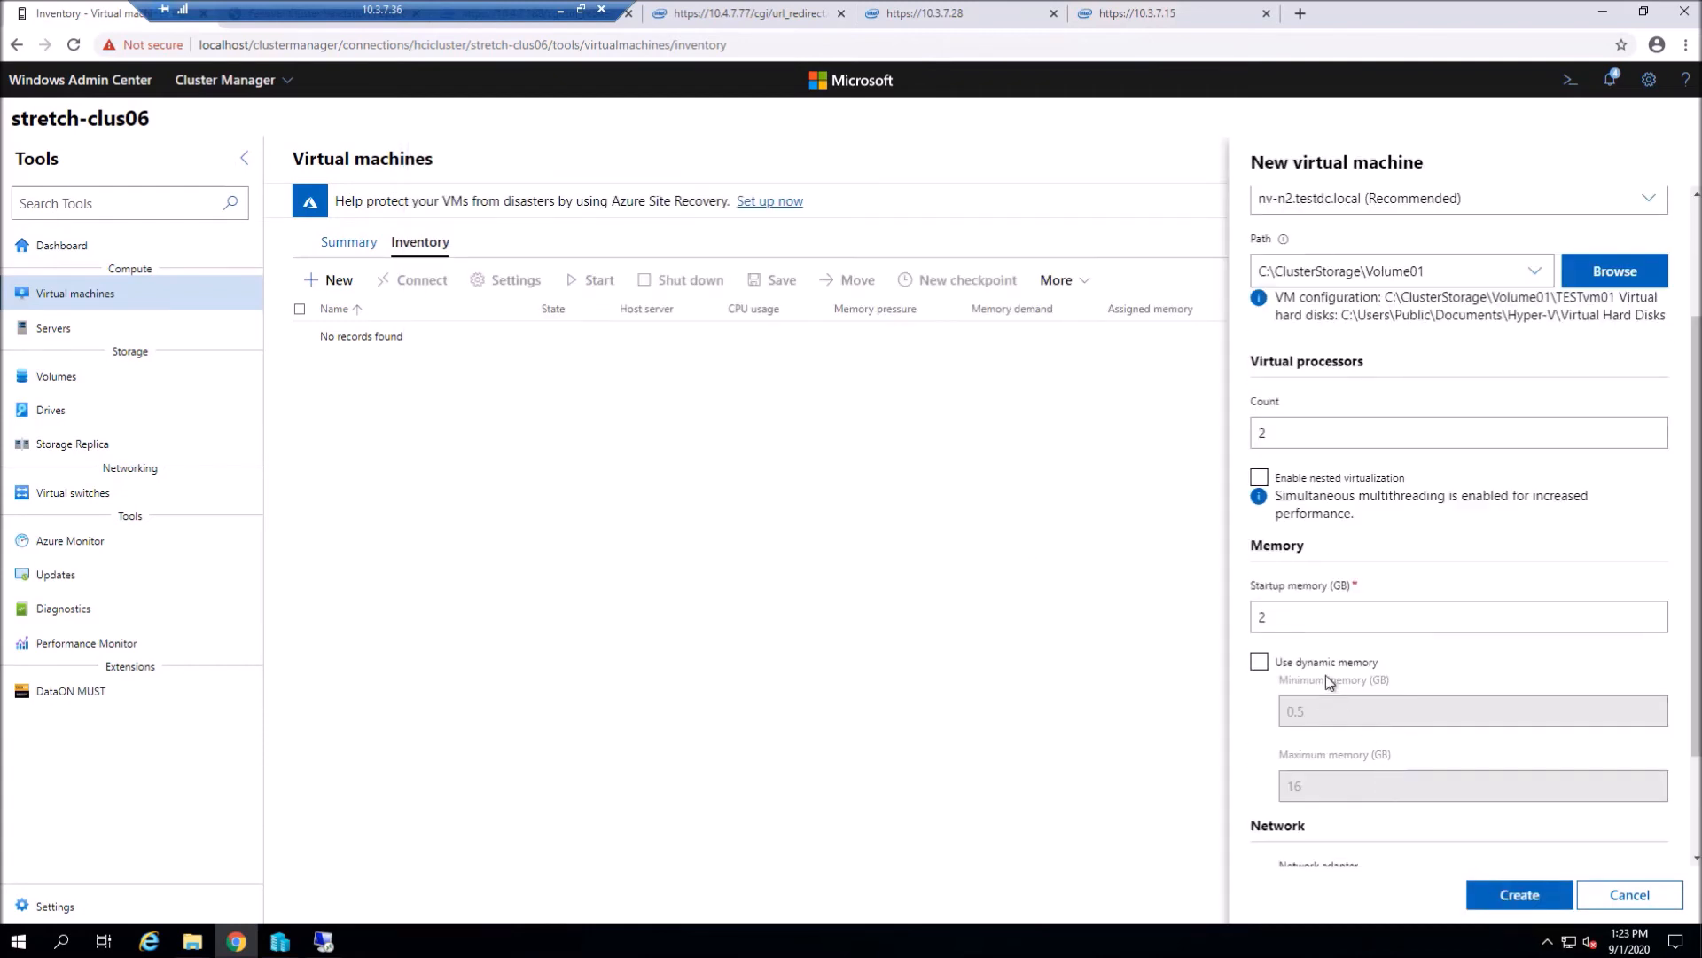
scroll(1379, 717, "down", 2)
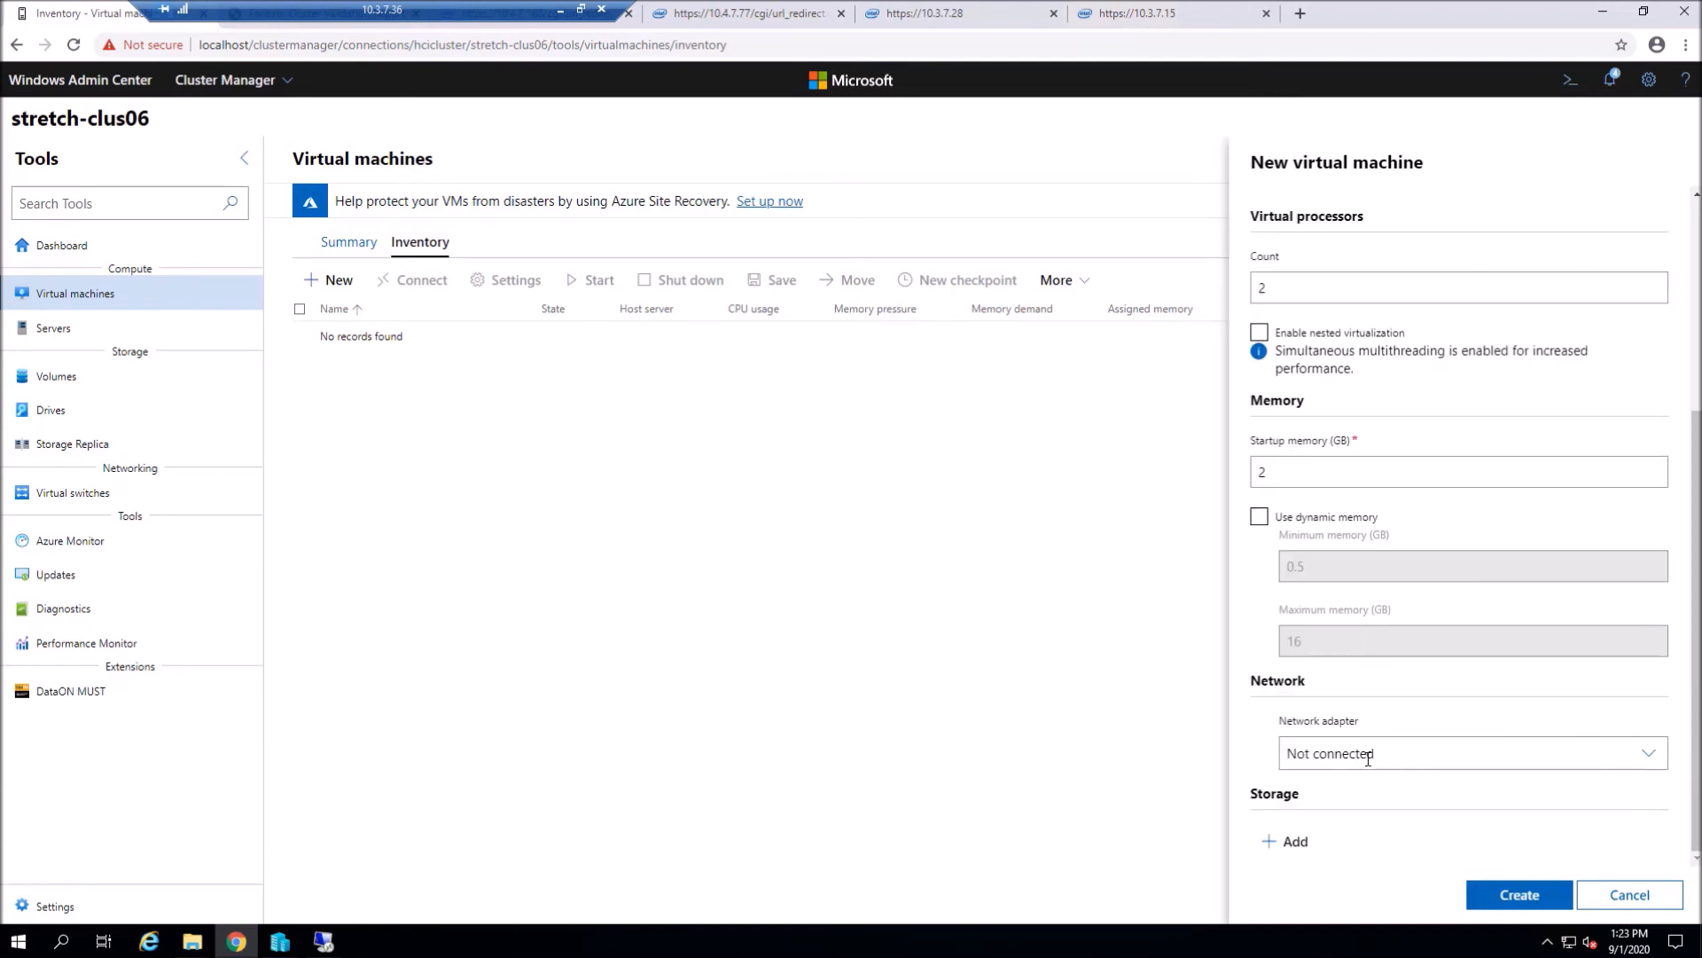
left_click(1297, 842)
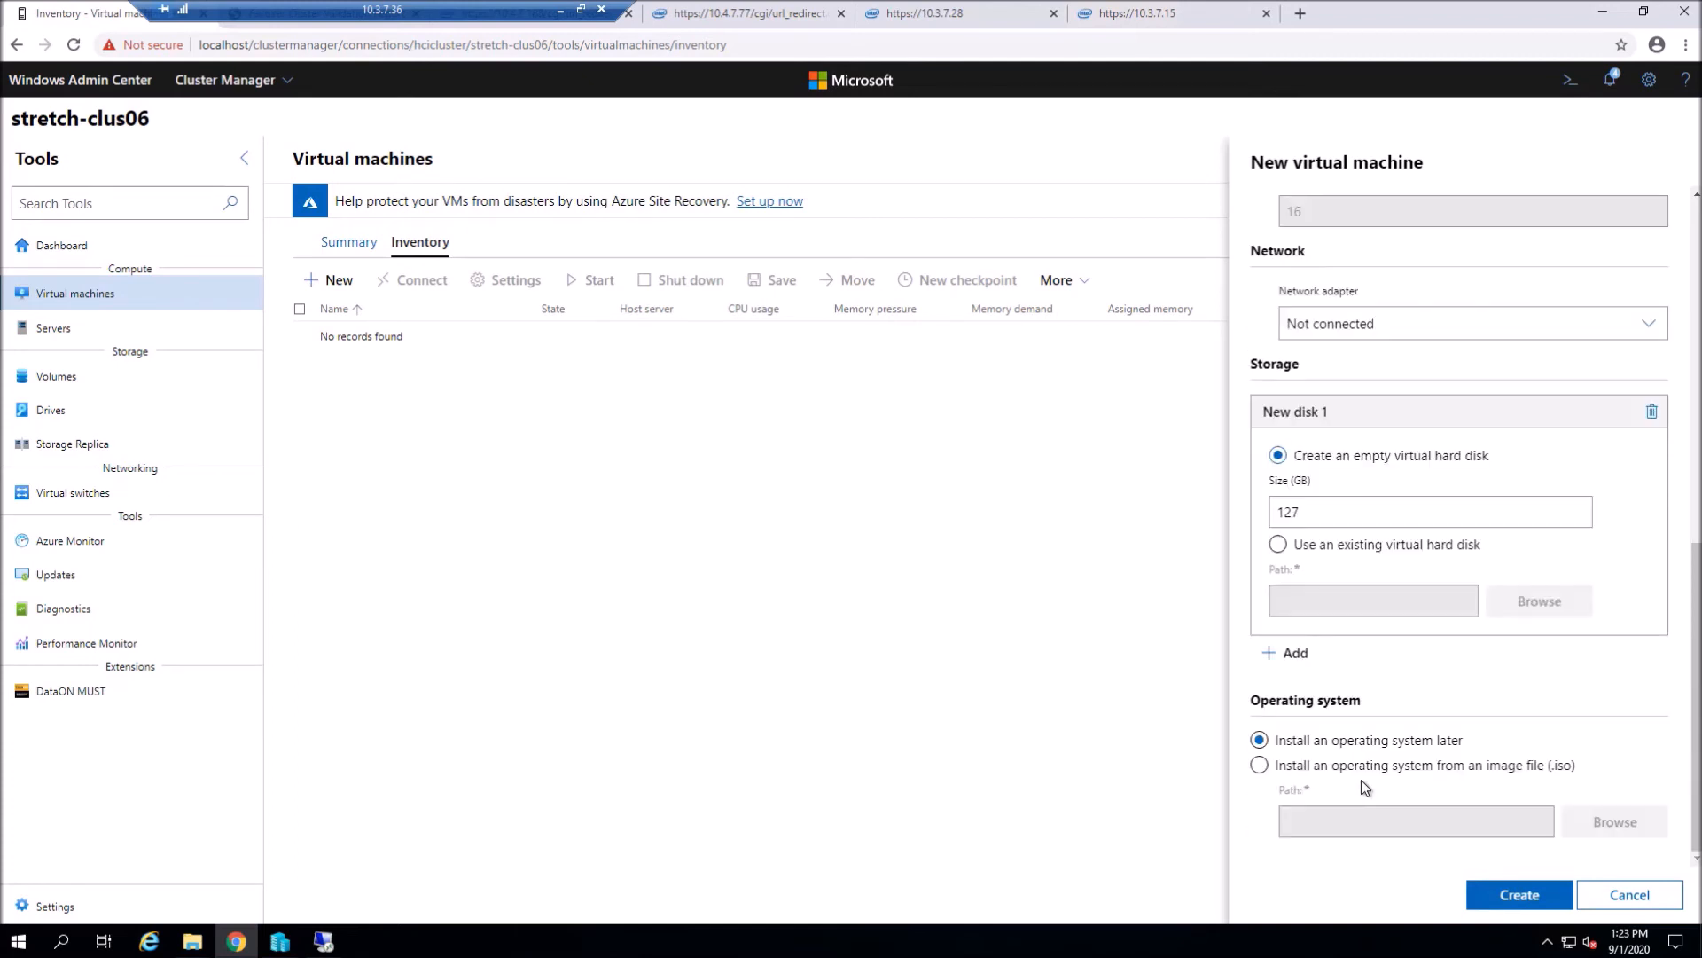
left_click(1403, 766)
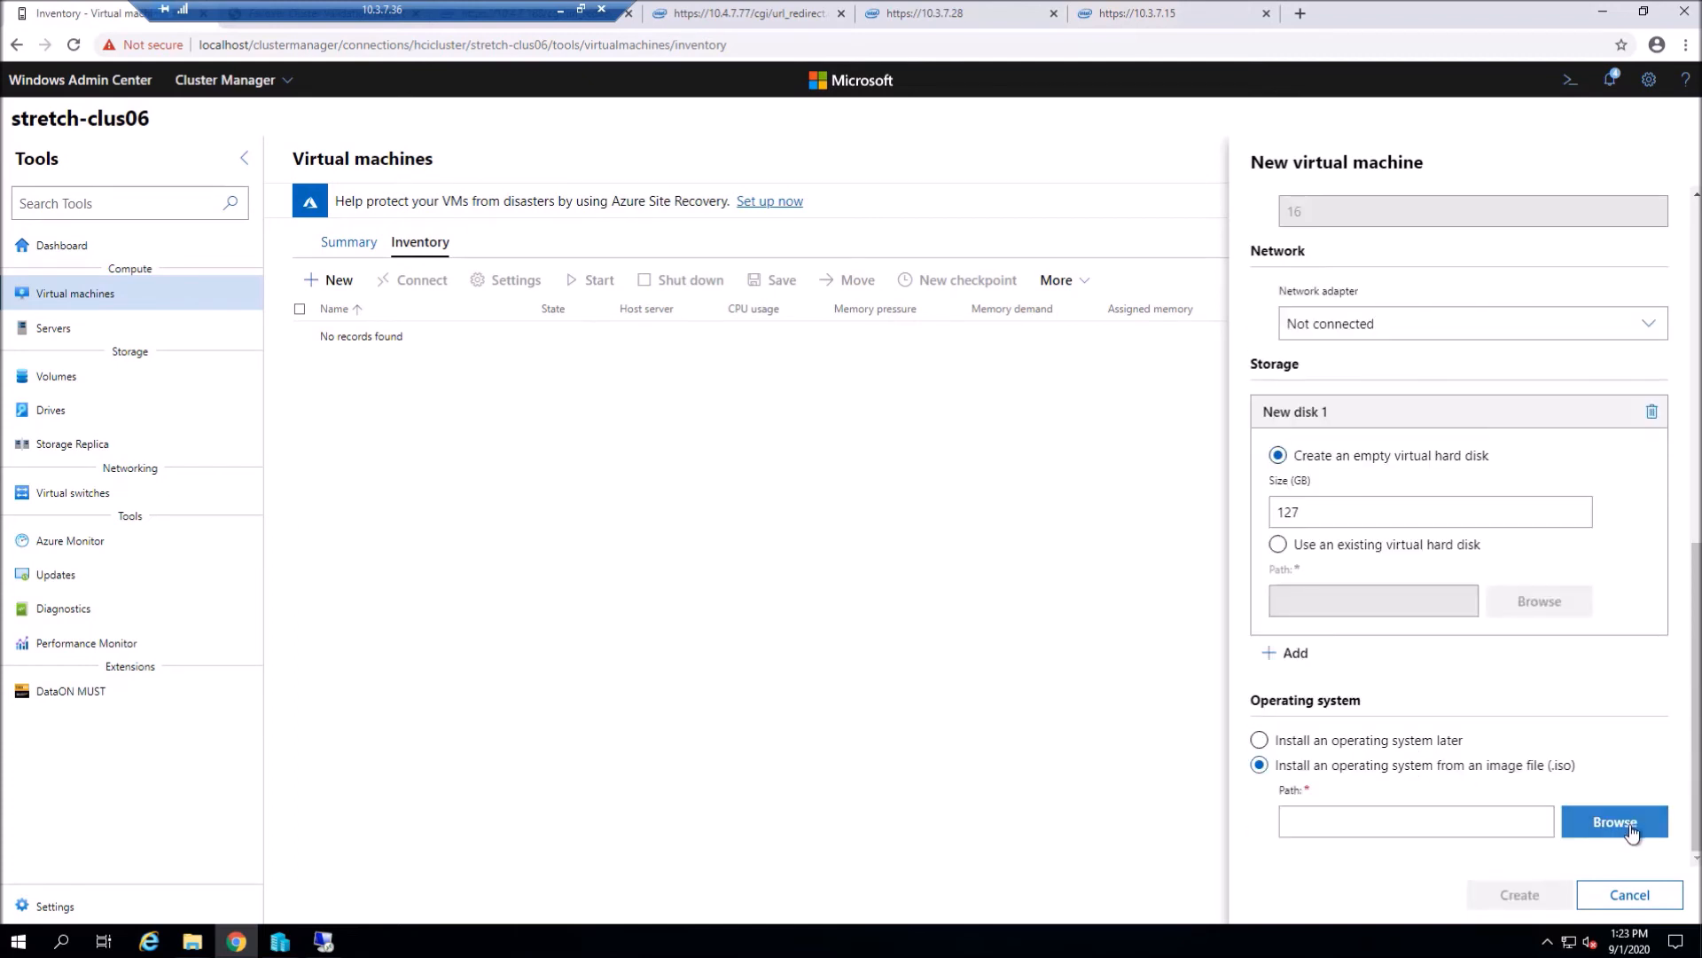
- Pick the Windows Server evaluation ISO from C:\ClusterStorage\Volume01 and create the VM
left_click(1616, 822)
left_click(556, 259)
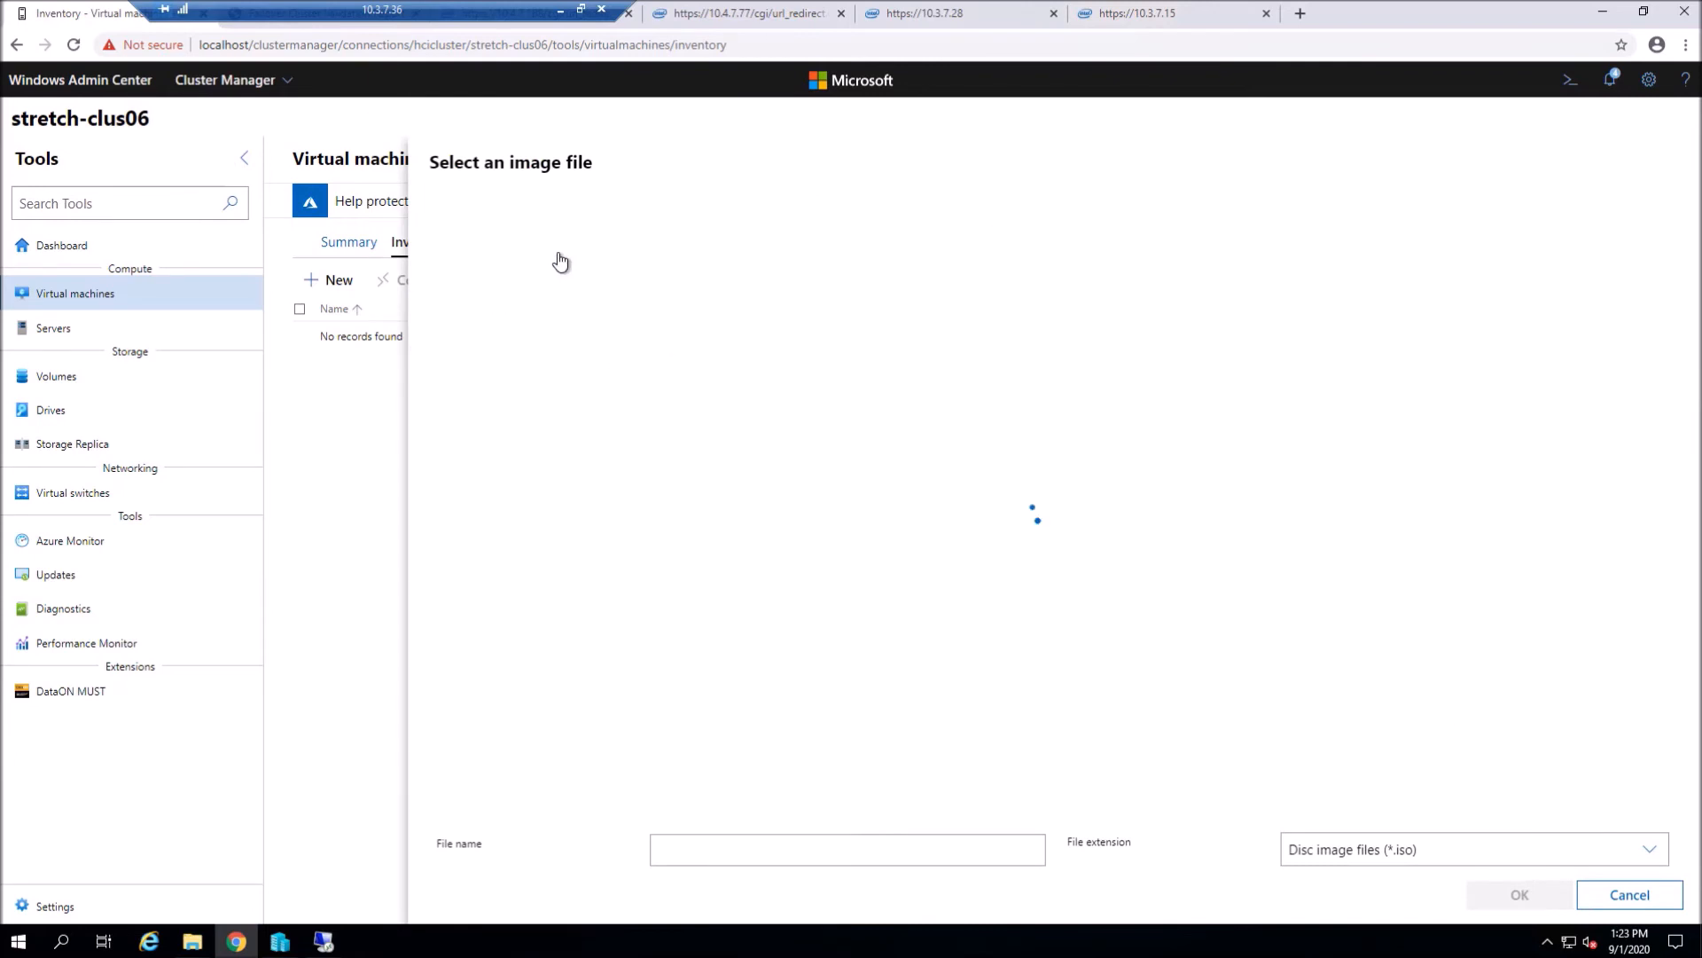
left_click(567, 251)
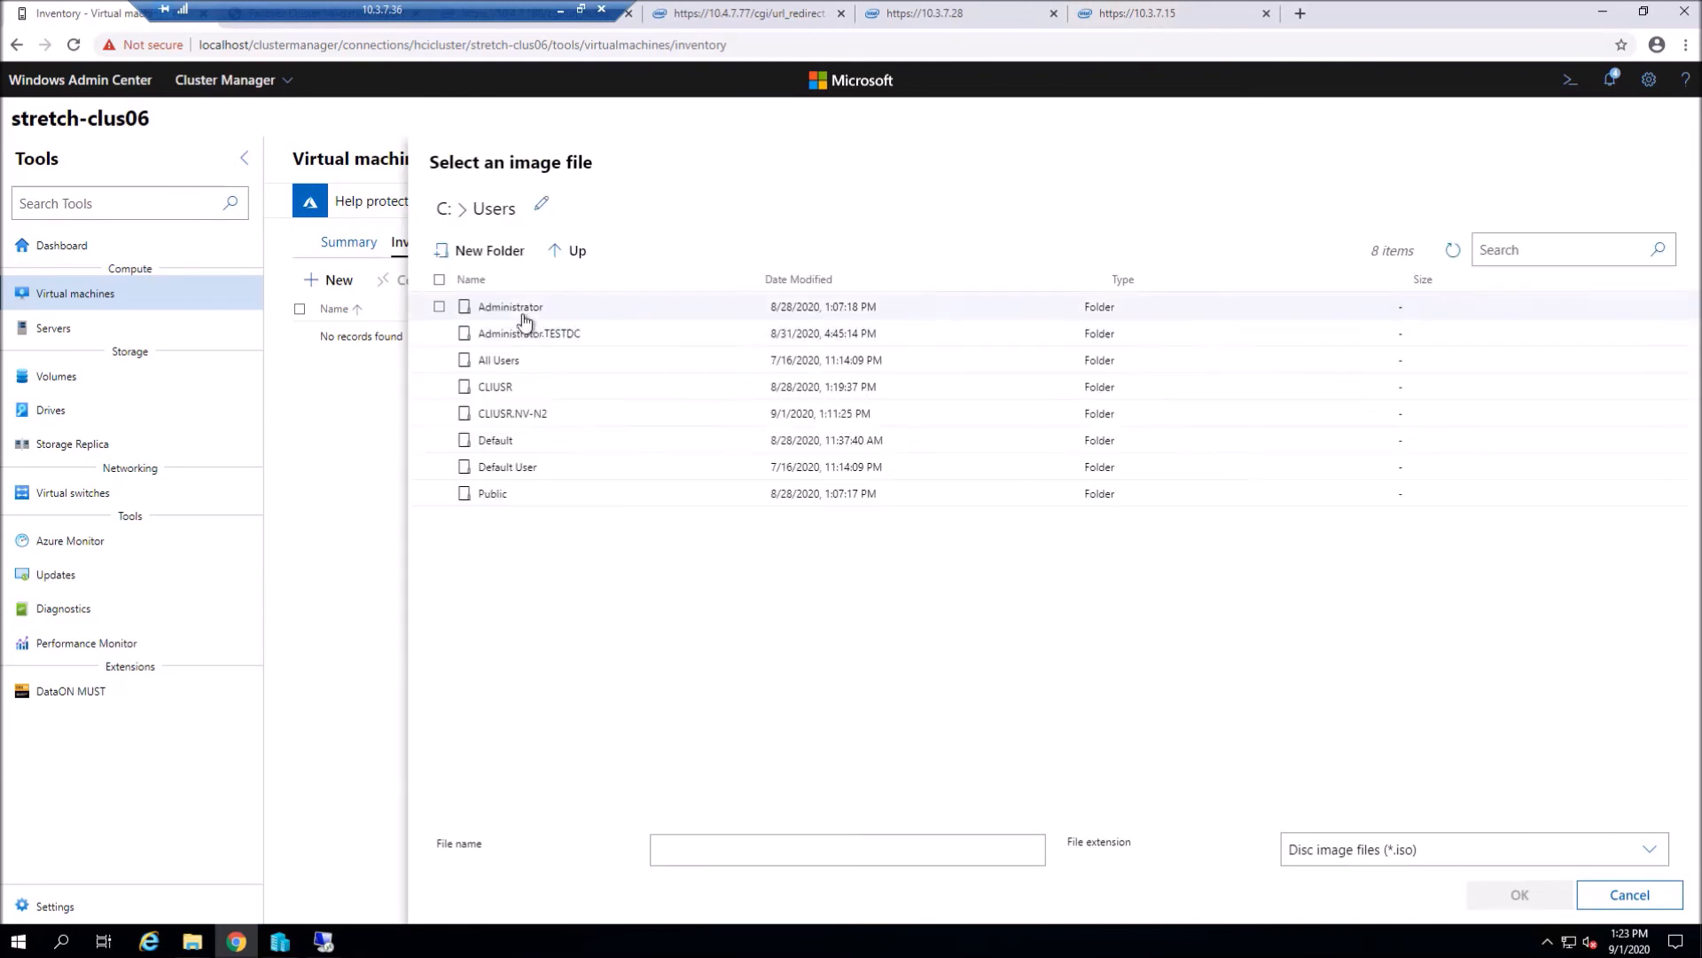
left_click(574, 252)
left_click(578, 253)
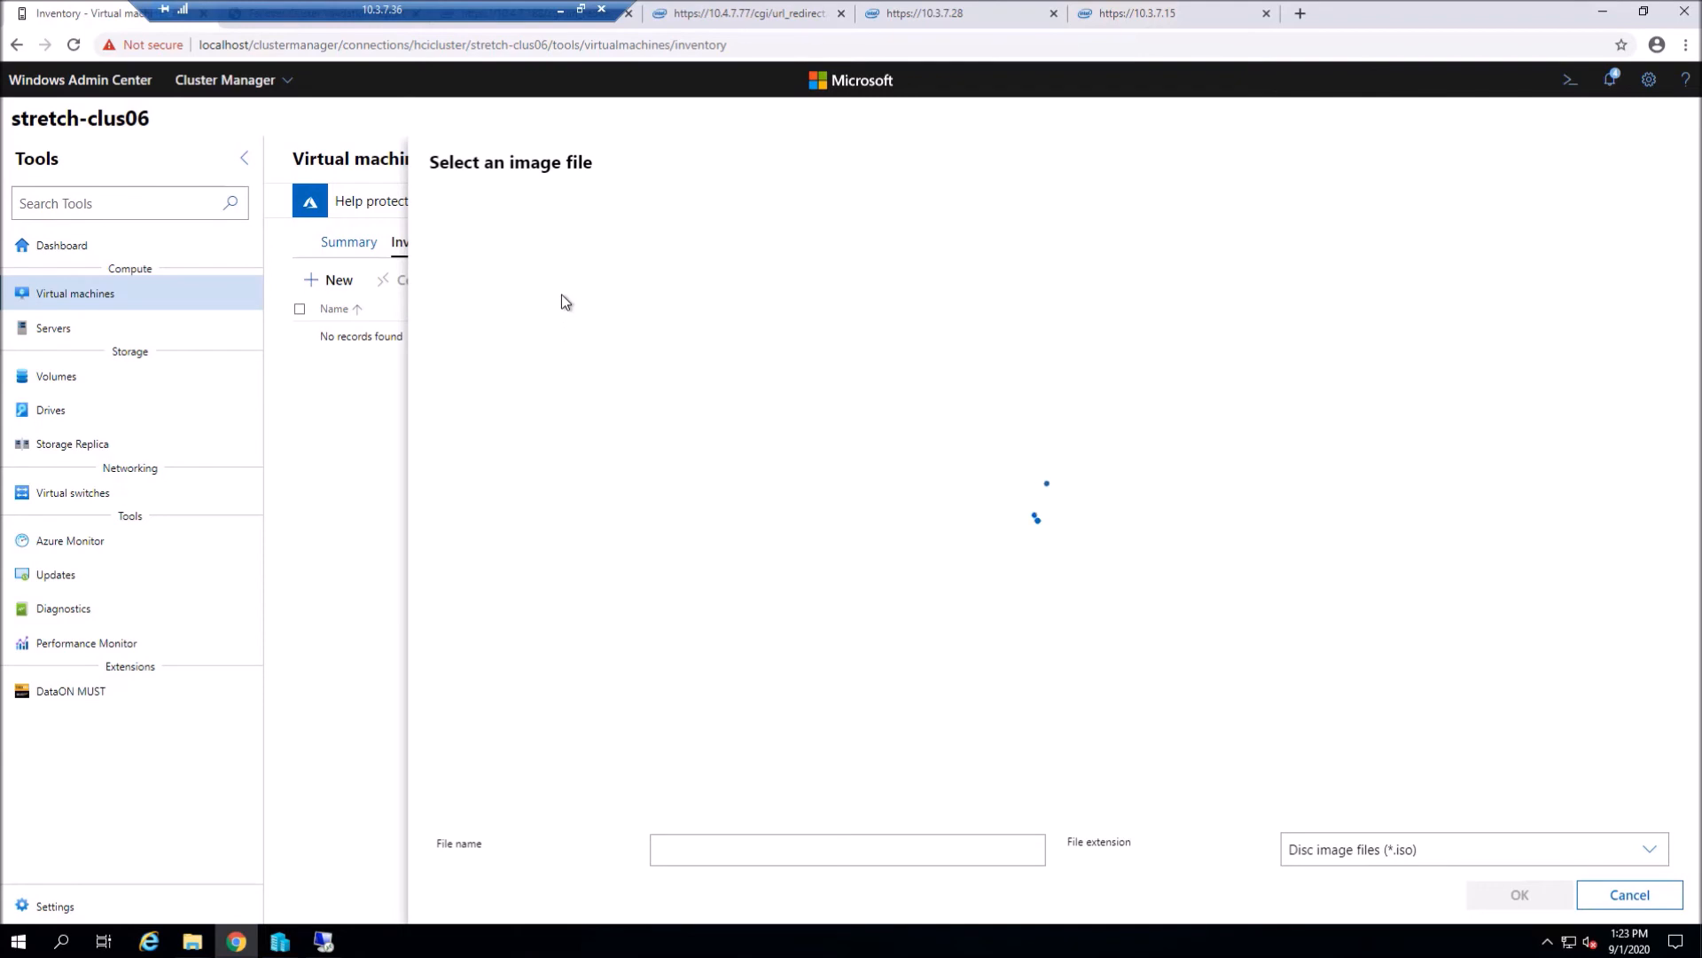
left_click(510, 312)
double_click(532, 309)
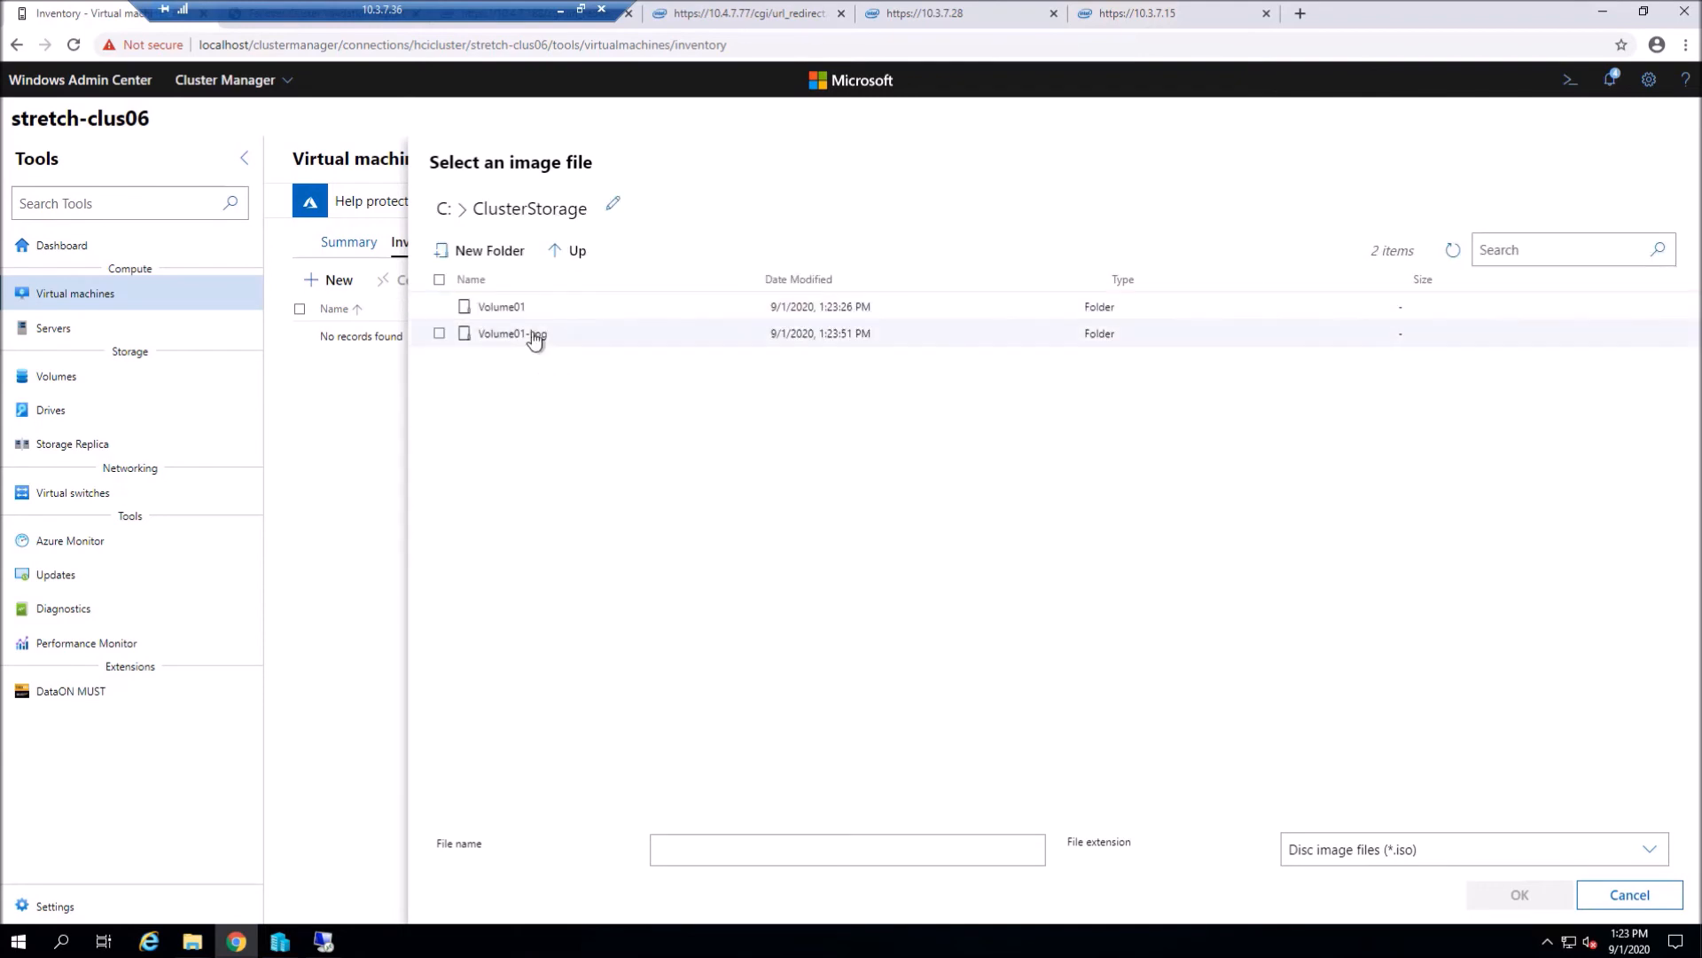
double_click(532, 310)
left_click(538, 344)
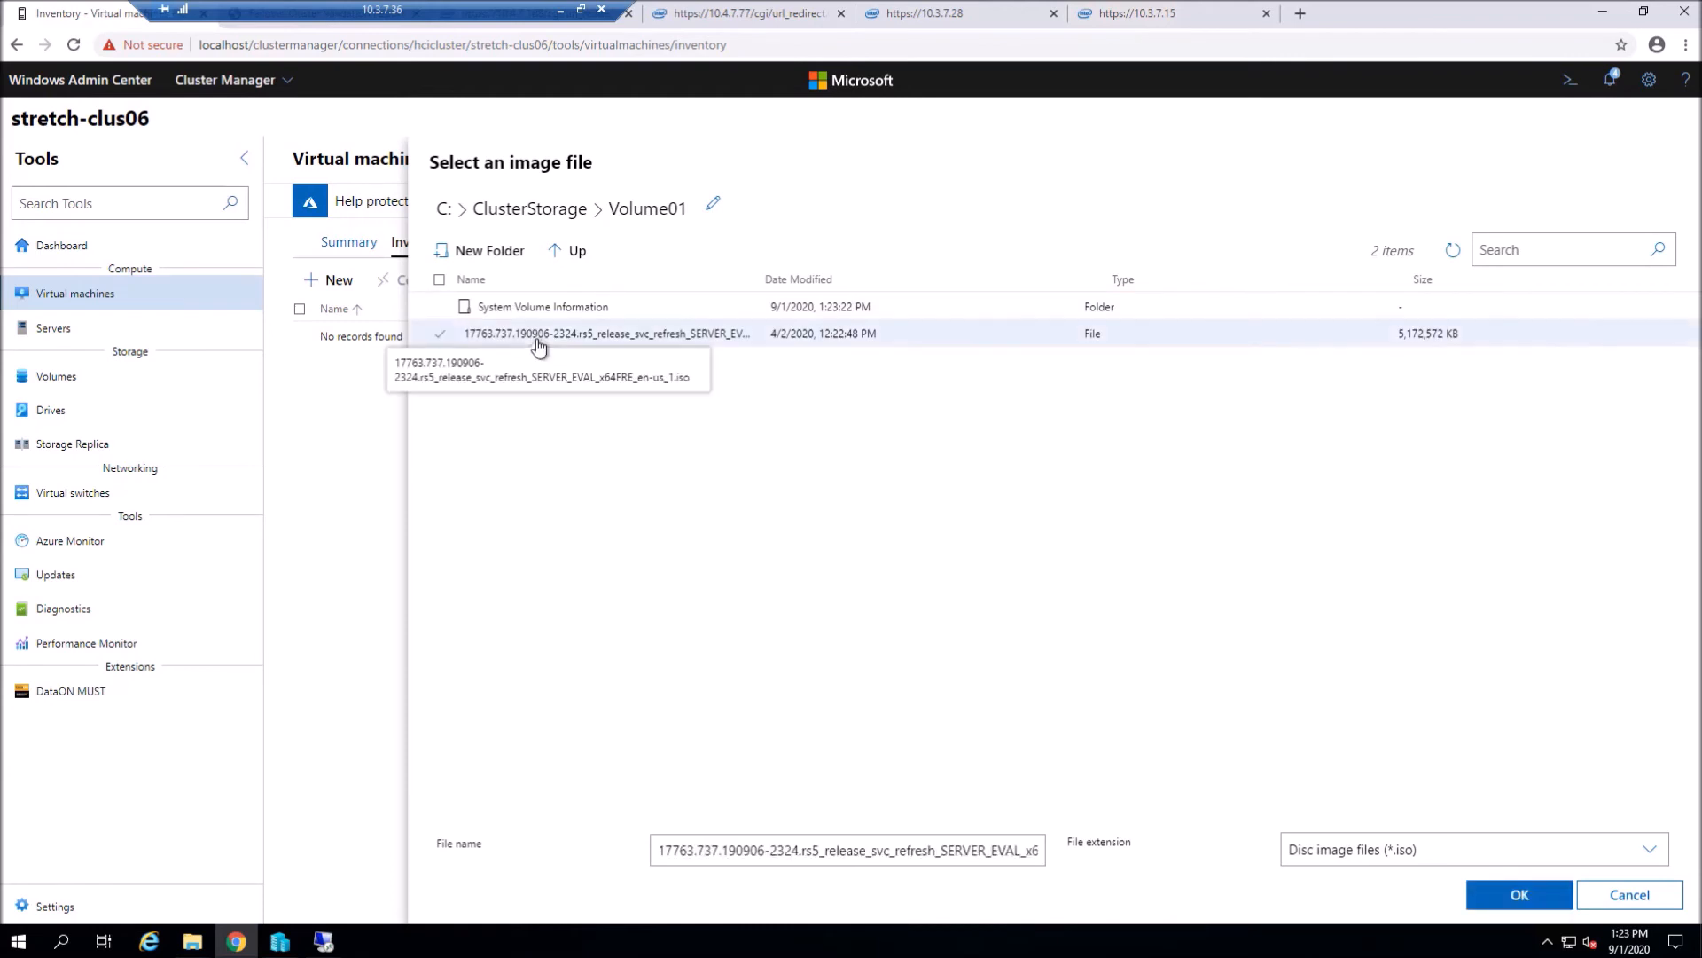
left_click(1519, 895)
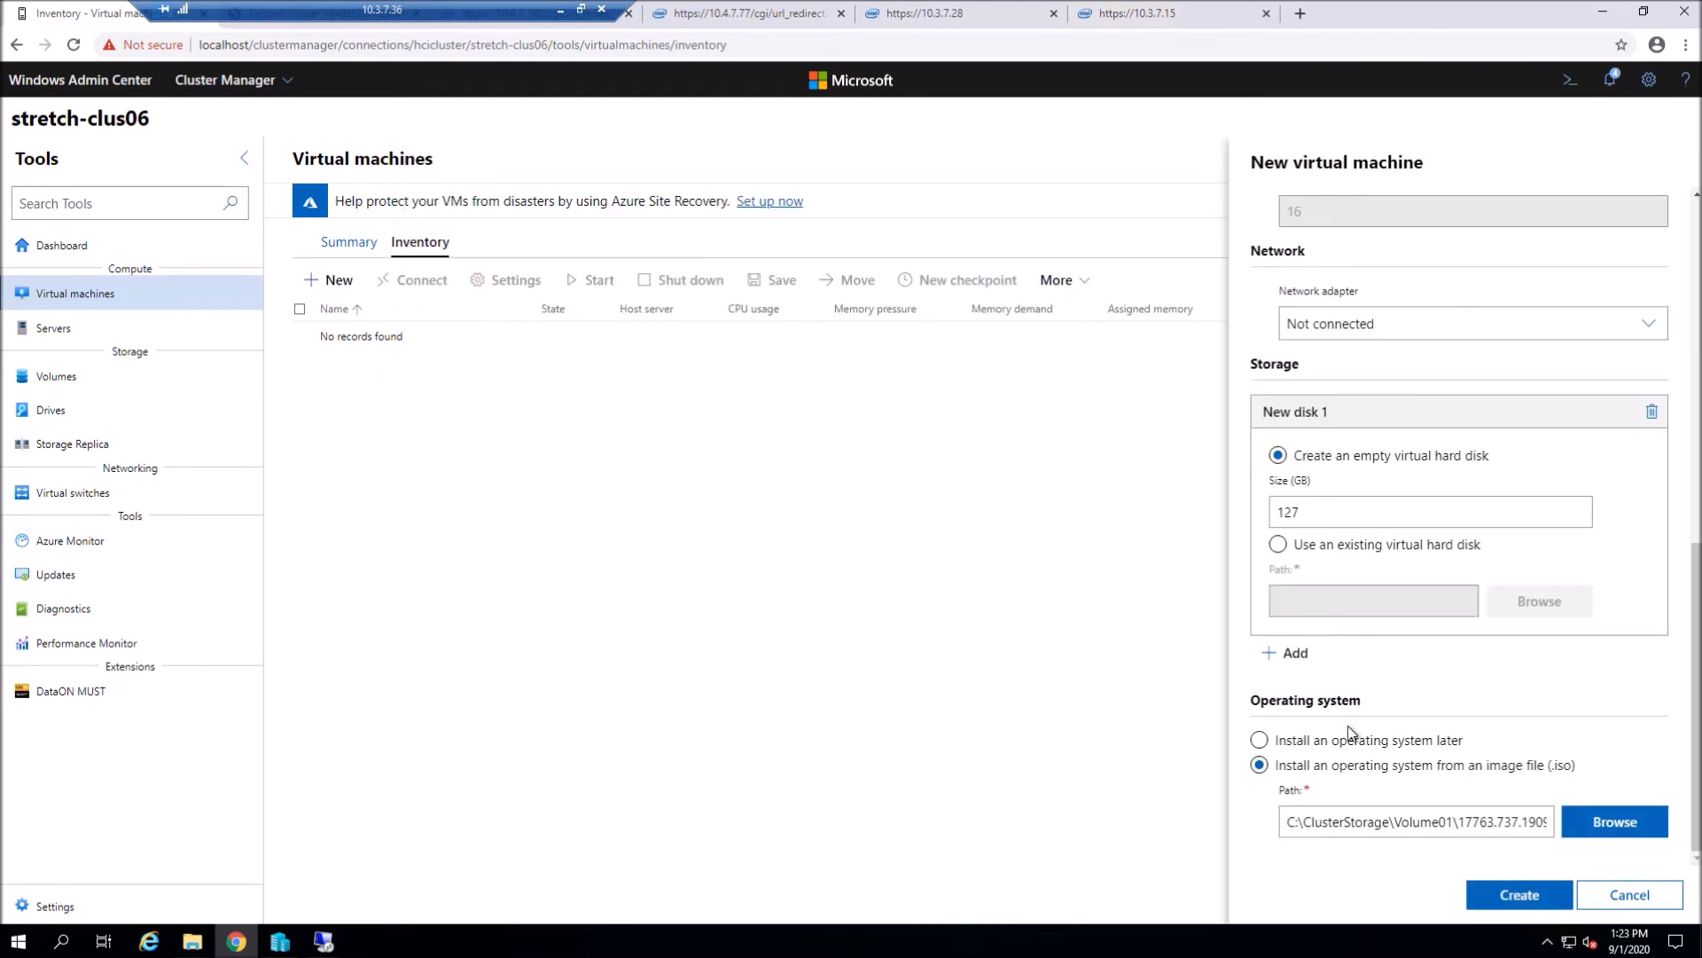
left_click(1527, 897)
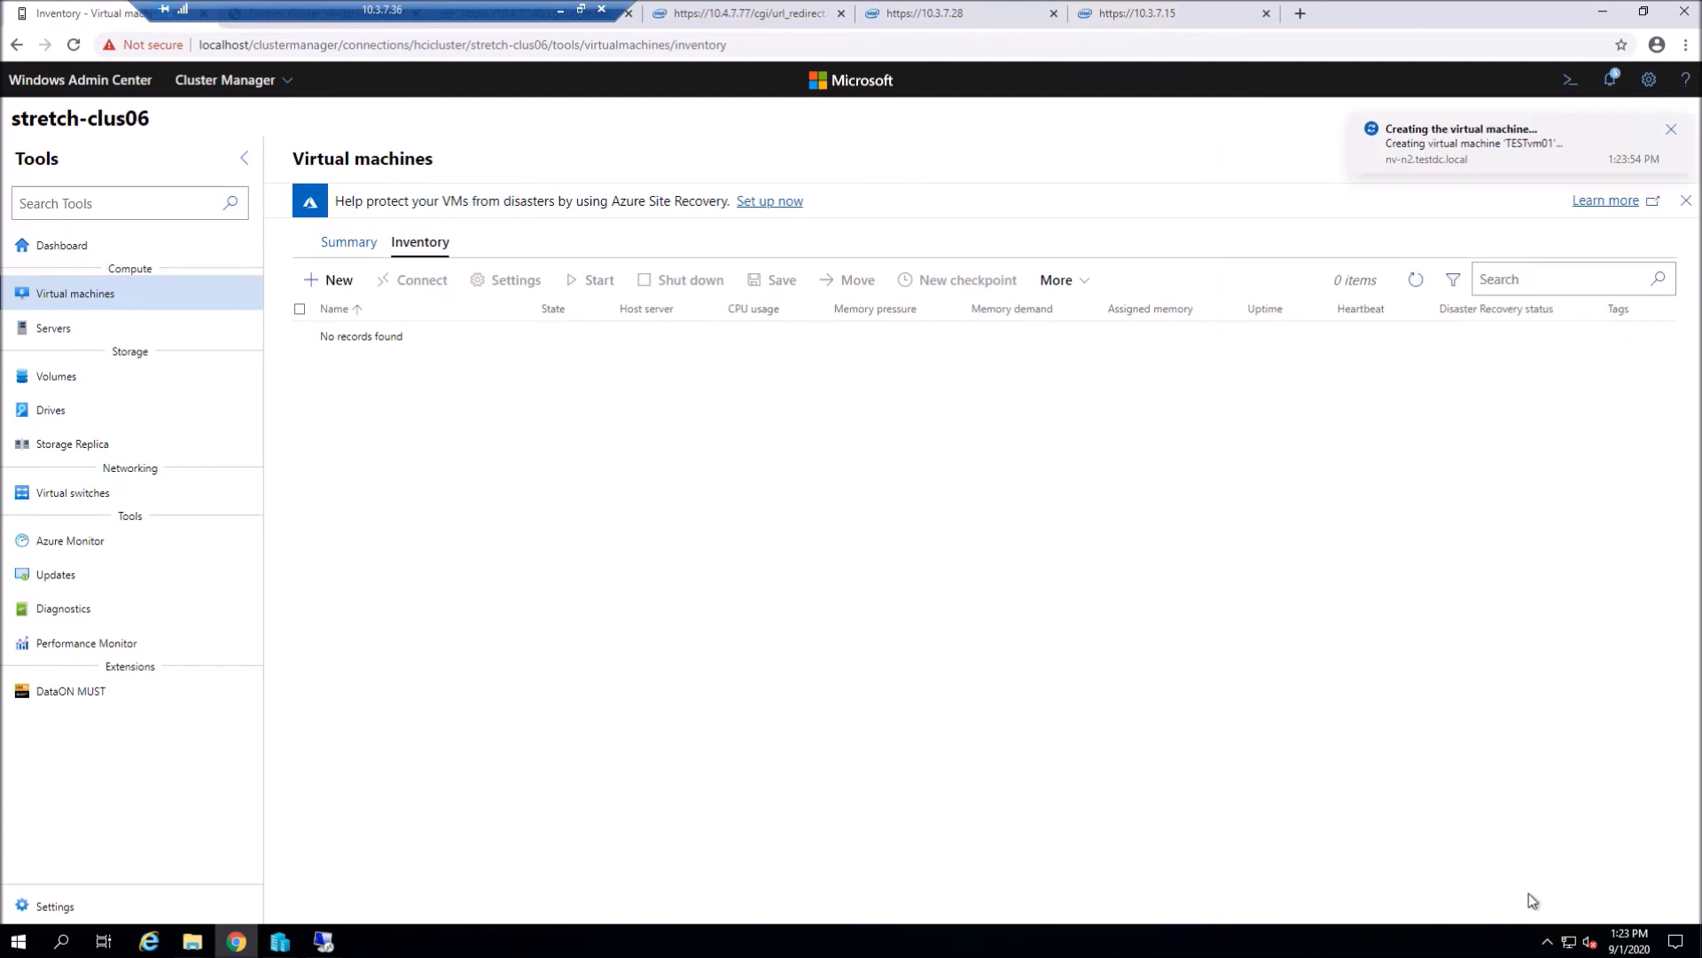
- Start a second VM named TestVM02 on host nv-n2.testdc.local
left_click(335, 280)
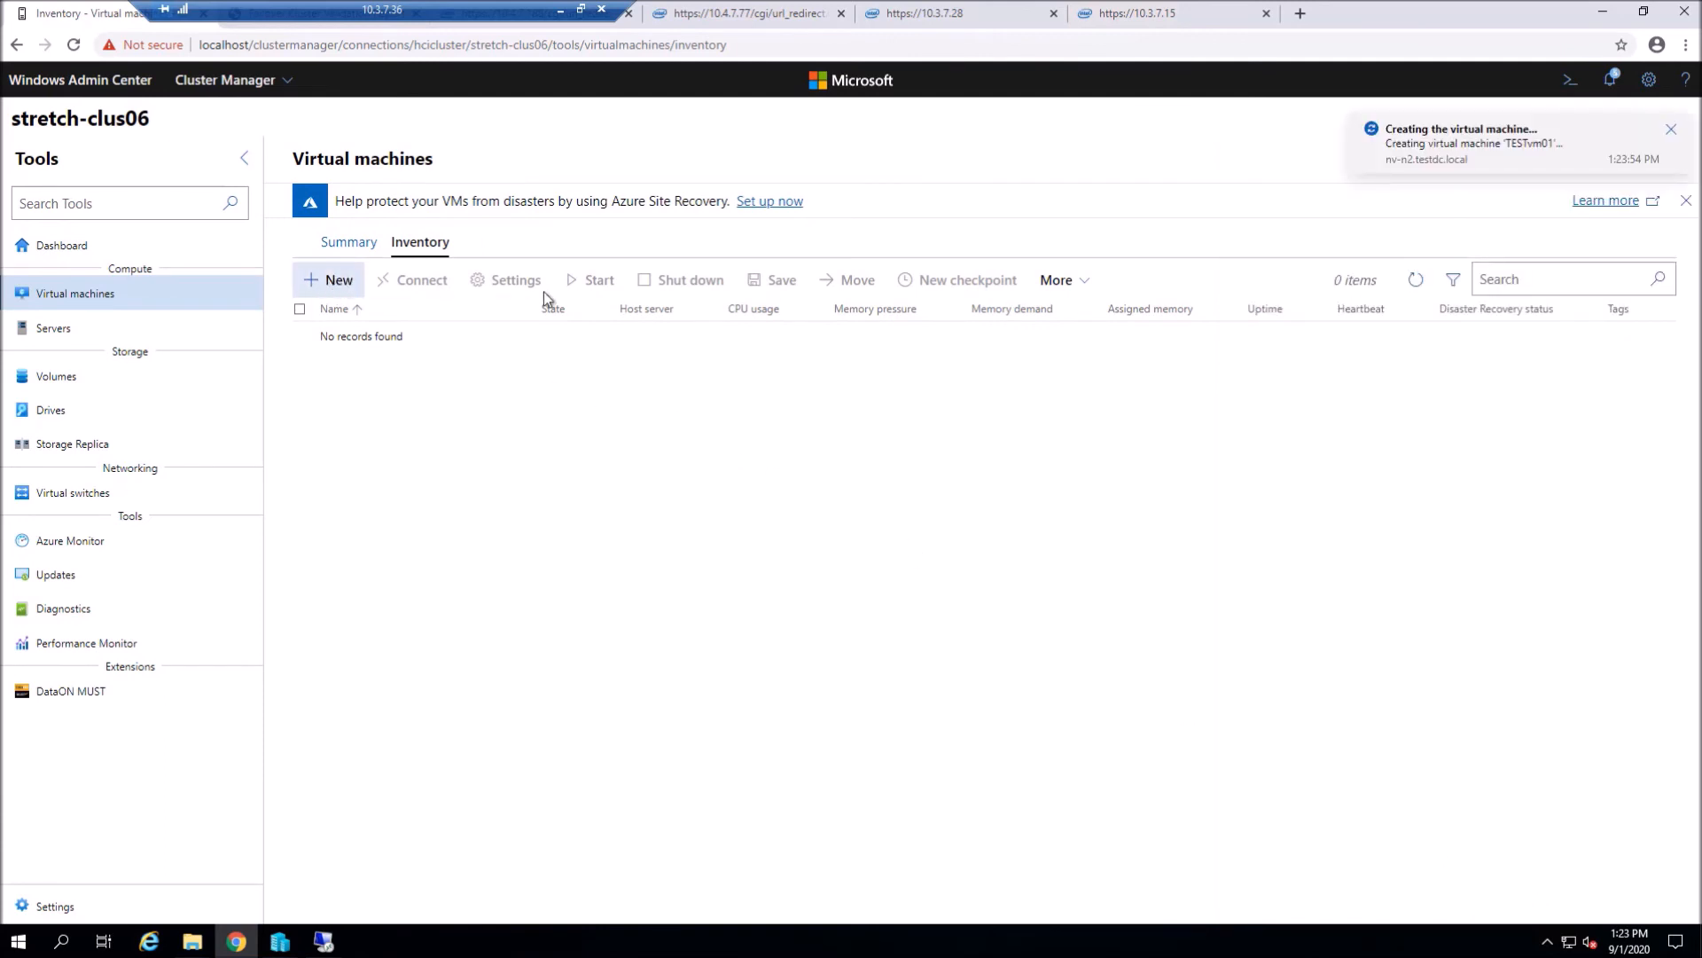
type("Test")
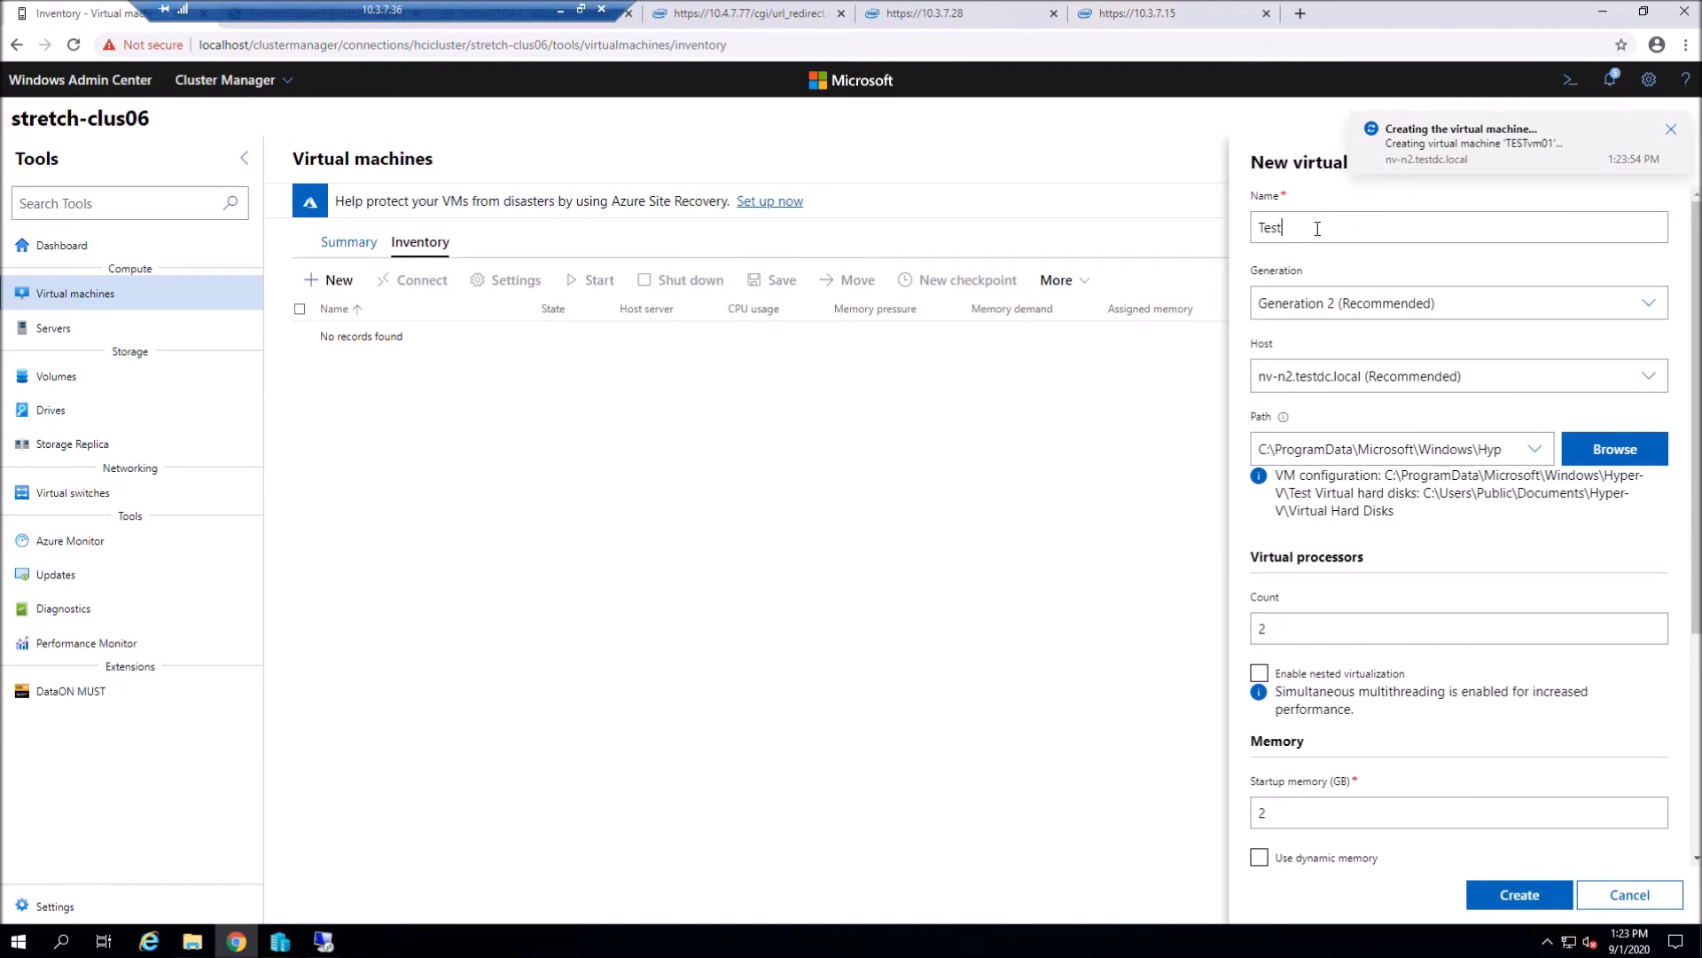
type("Vm02")
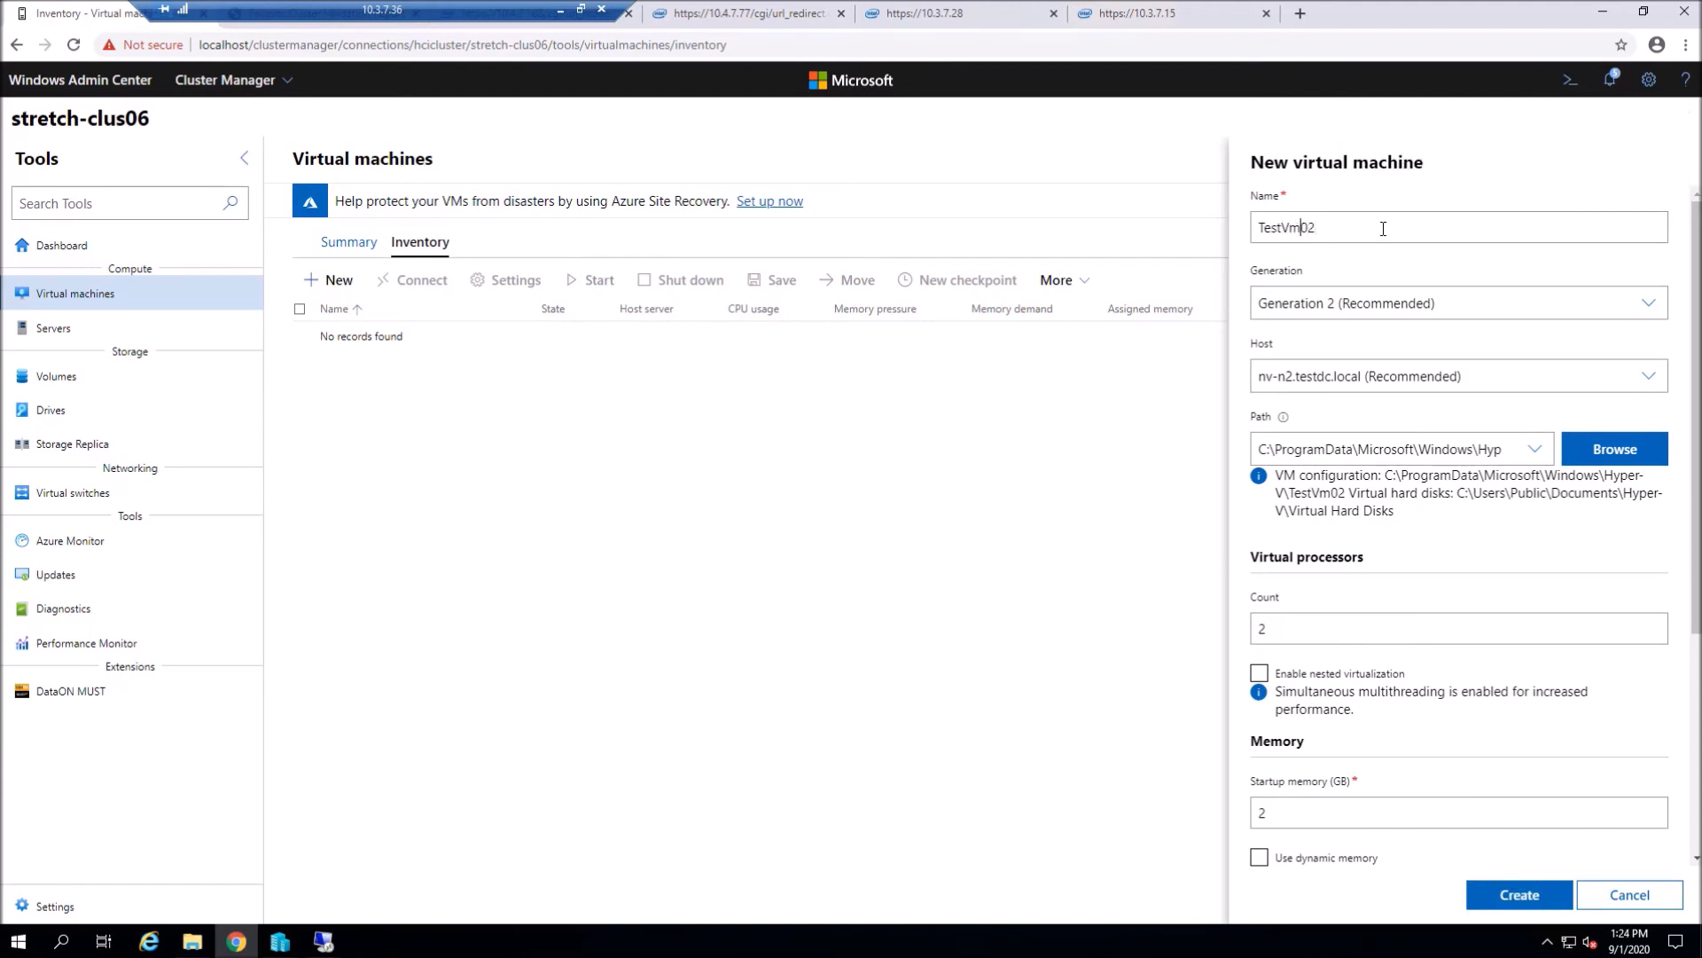
key("BackSpace")
type("M")
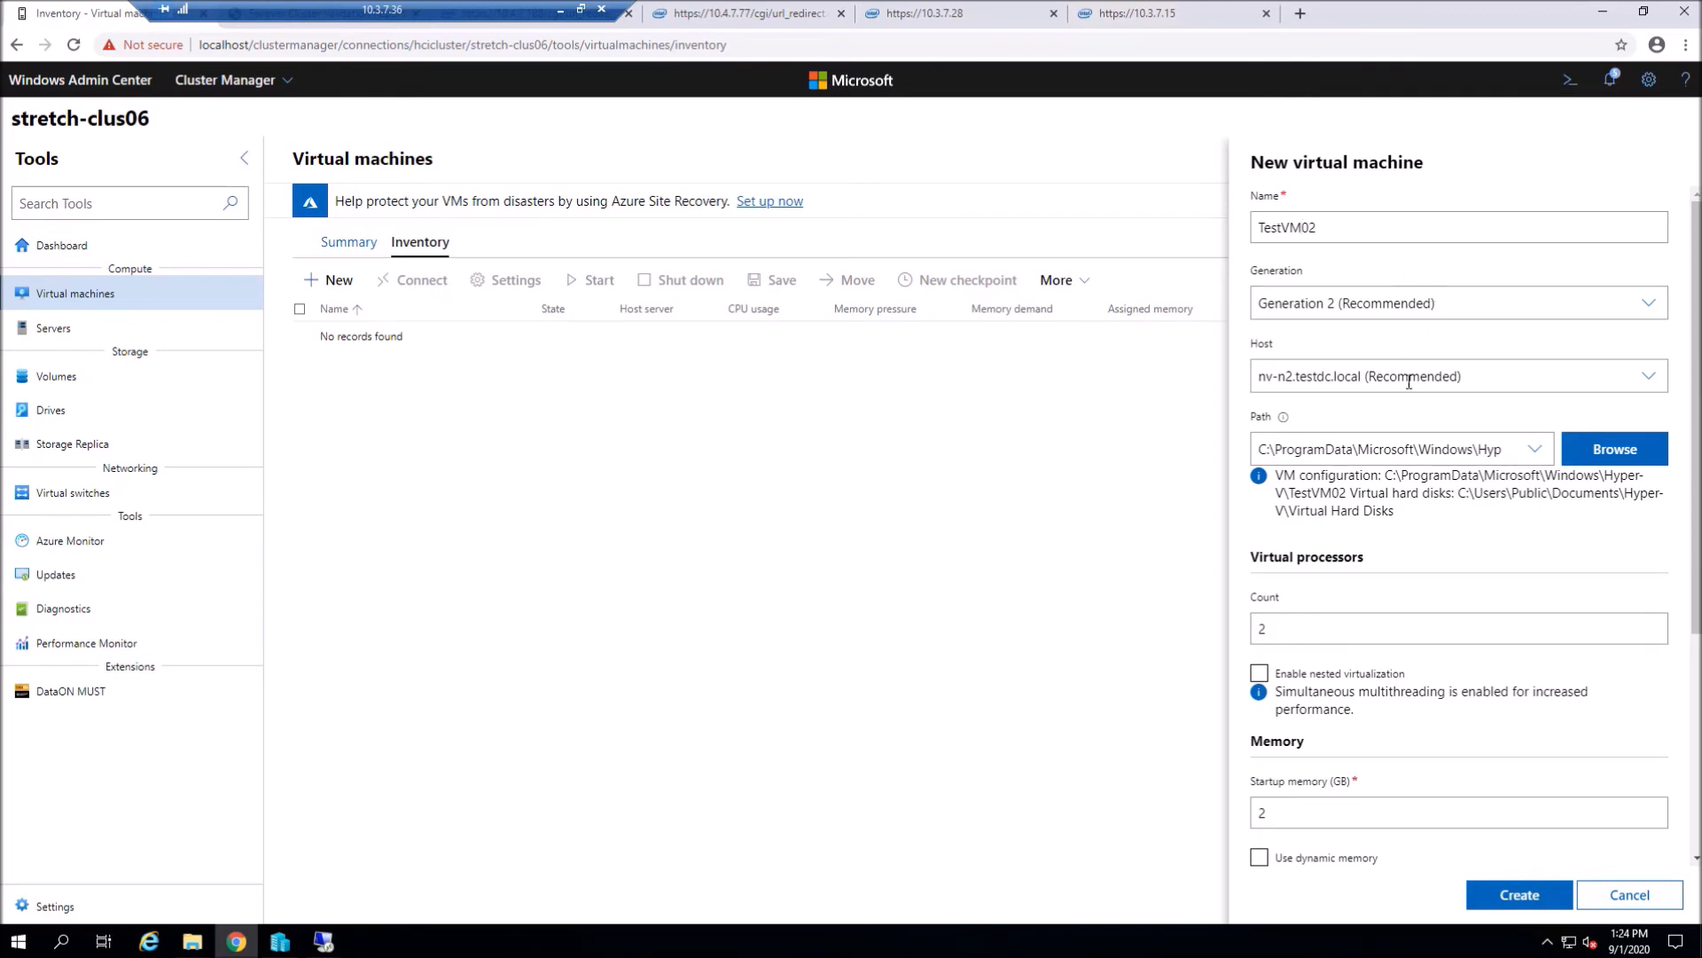
left_click(1517, 382)
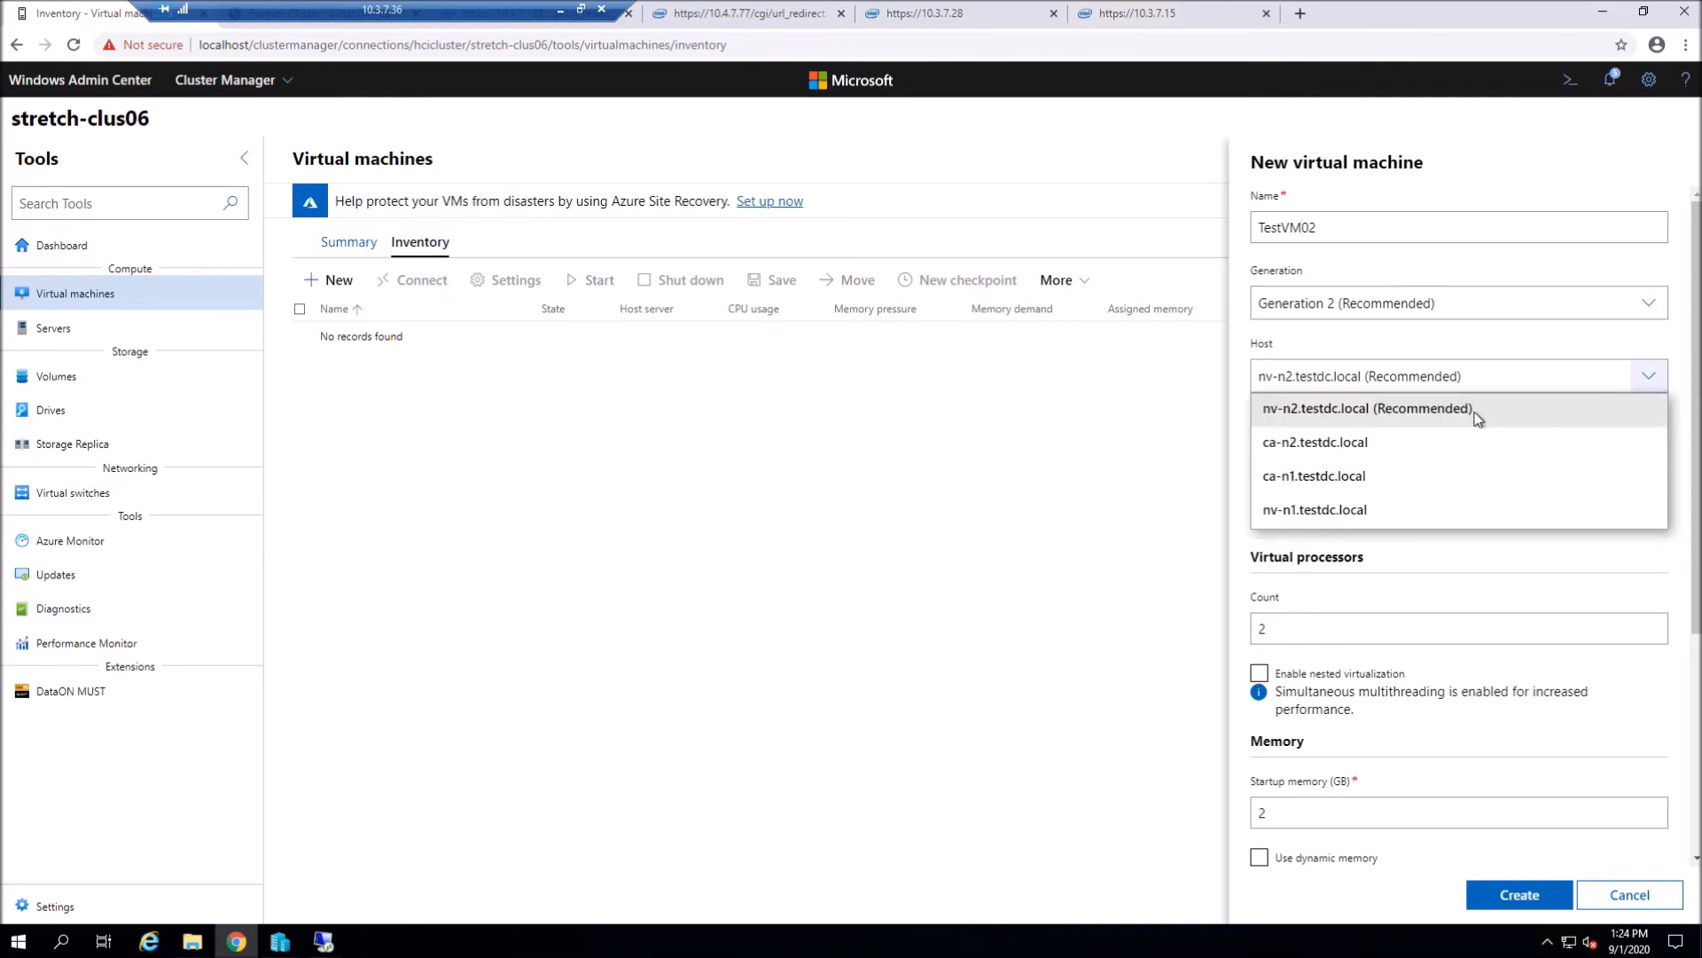
left_click(1477, 419)
- Set the VM configuration folder to C:\ClusterStorage\Volume01
left_click(1564, 450)
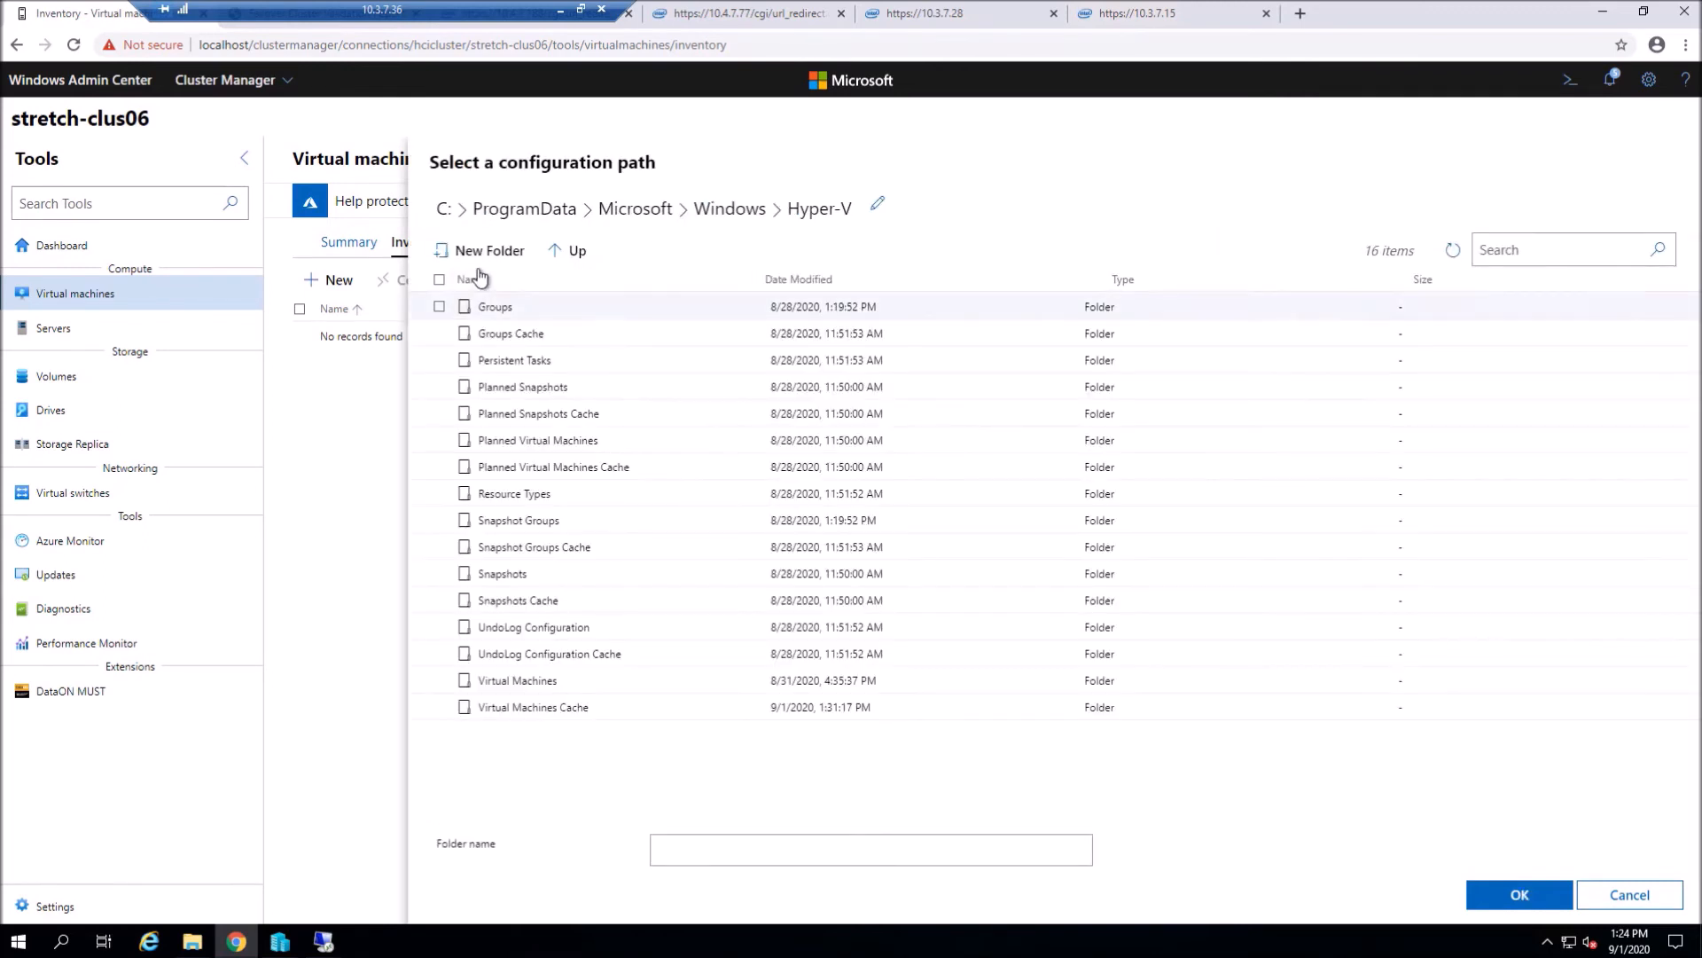
left_click(565, 250)
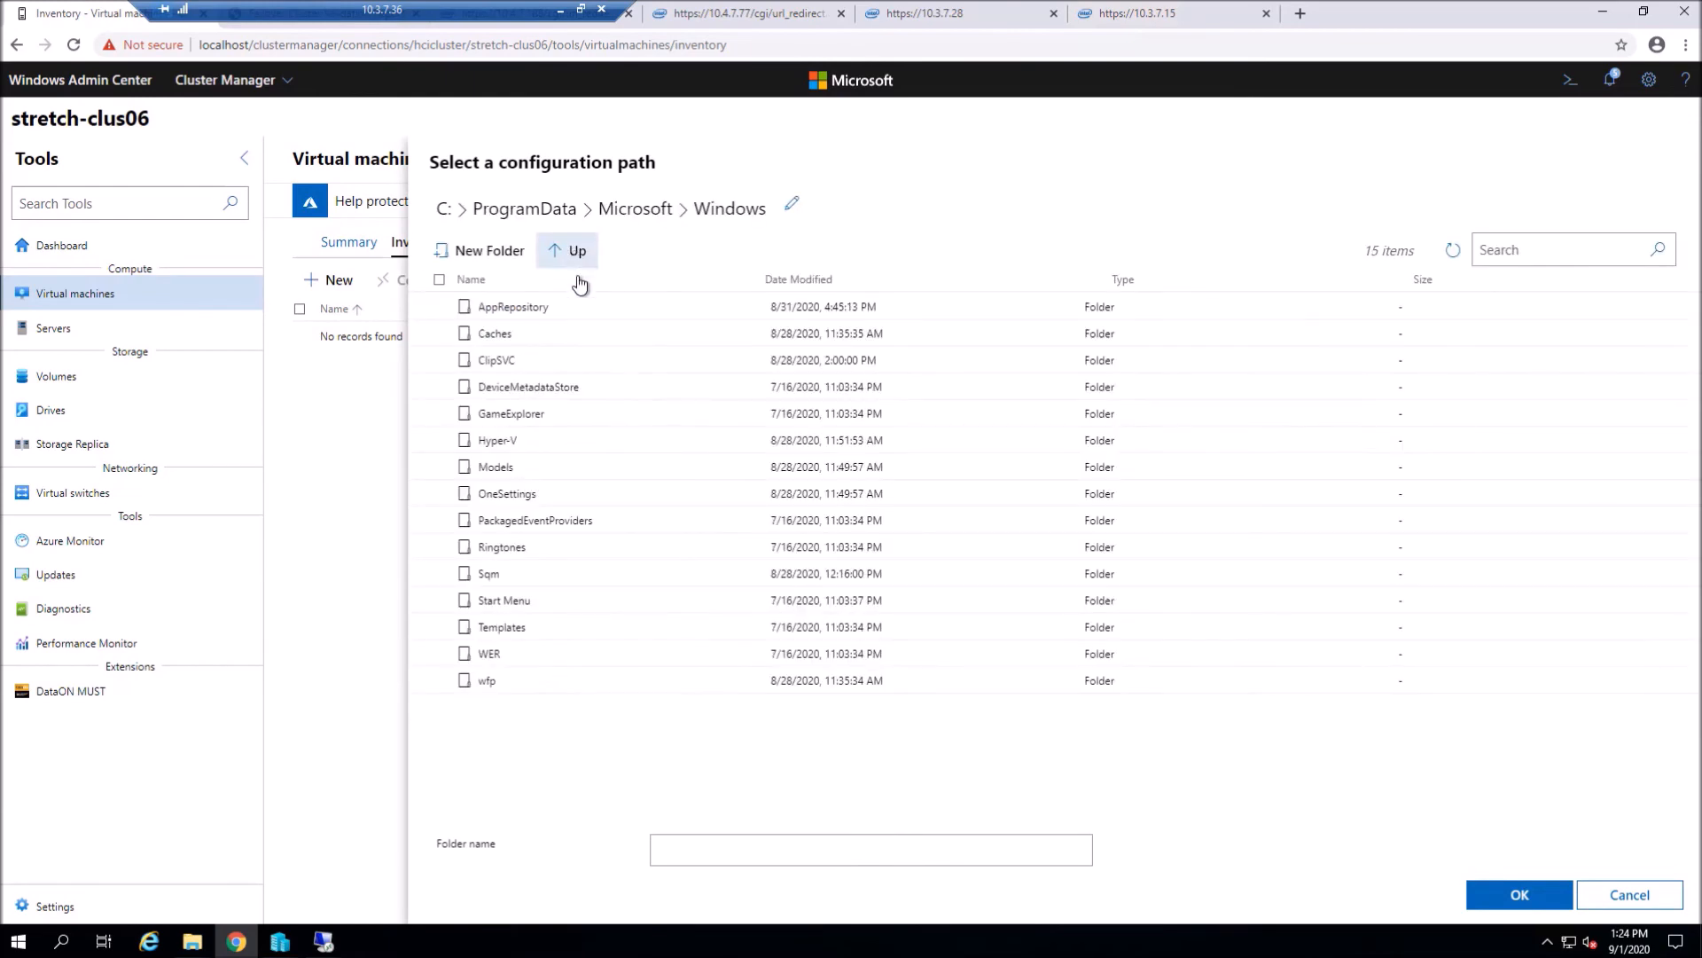
left_click(575, 252)
left_click(576, 254)
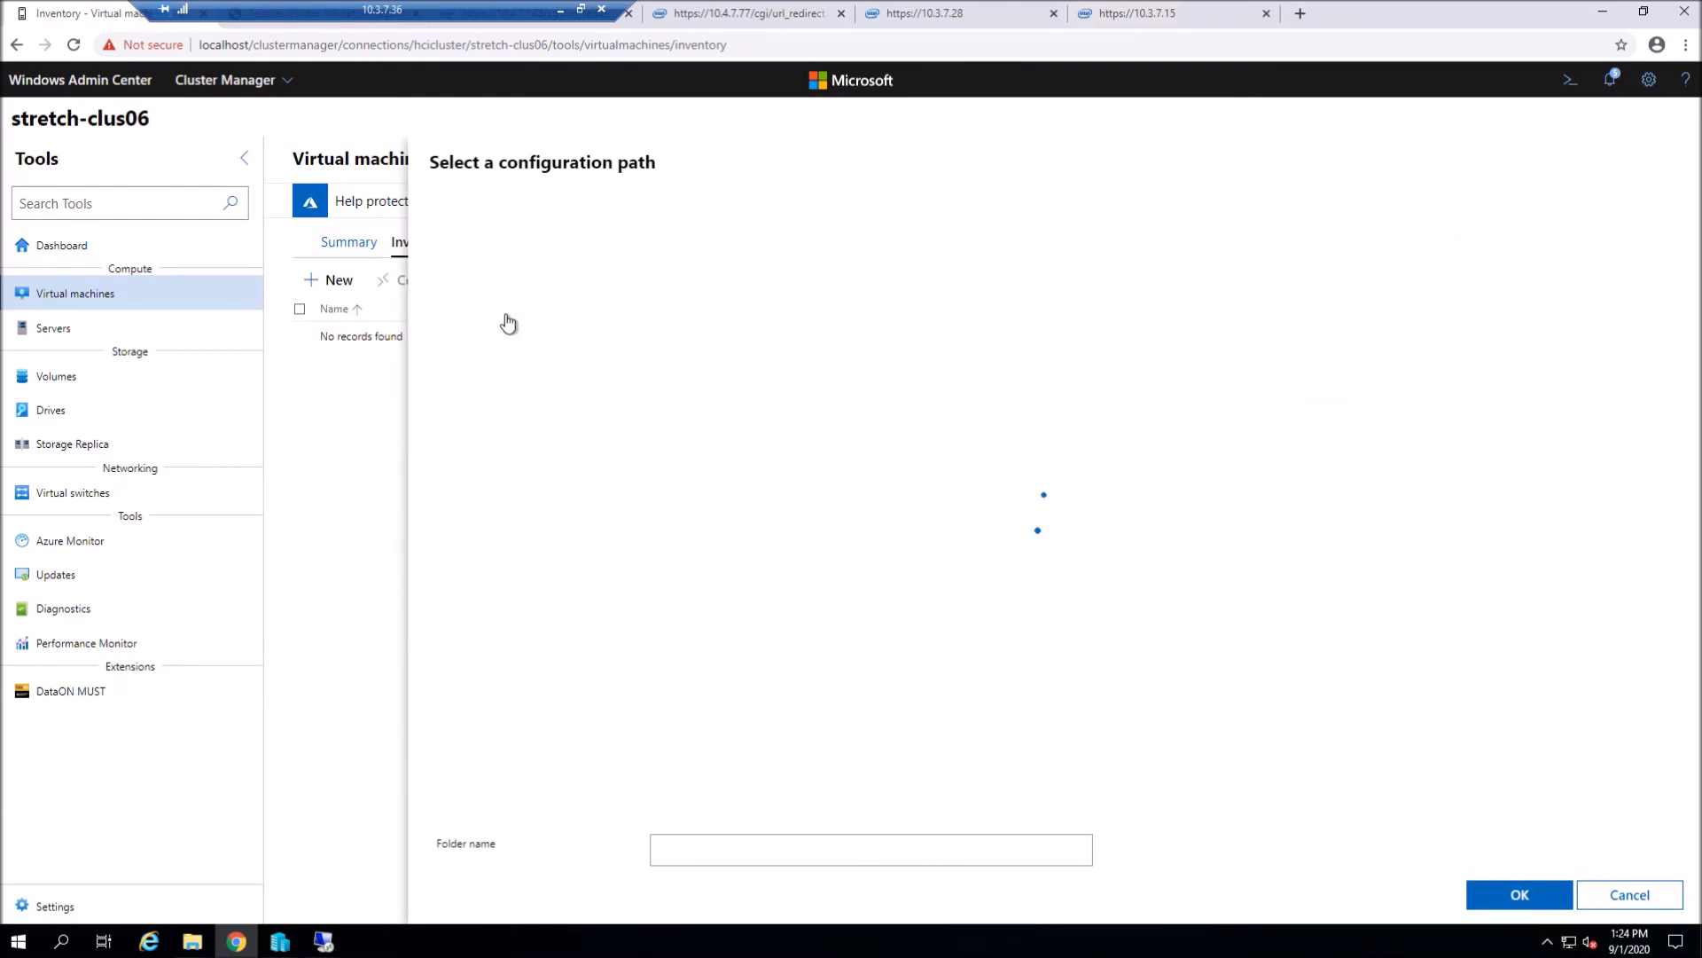
left_click(572, 257)
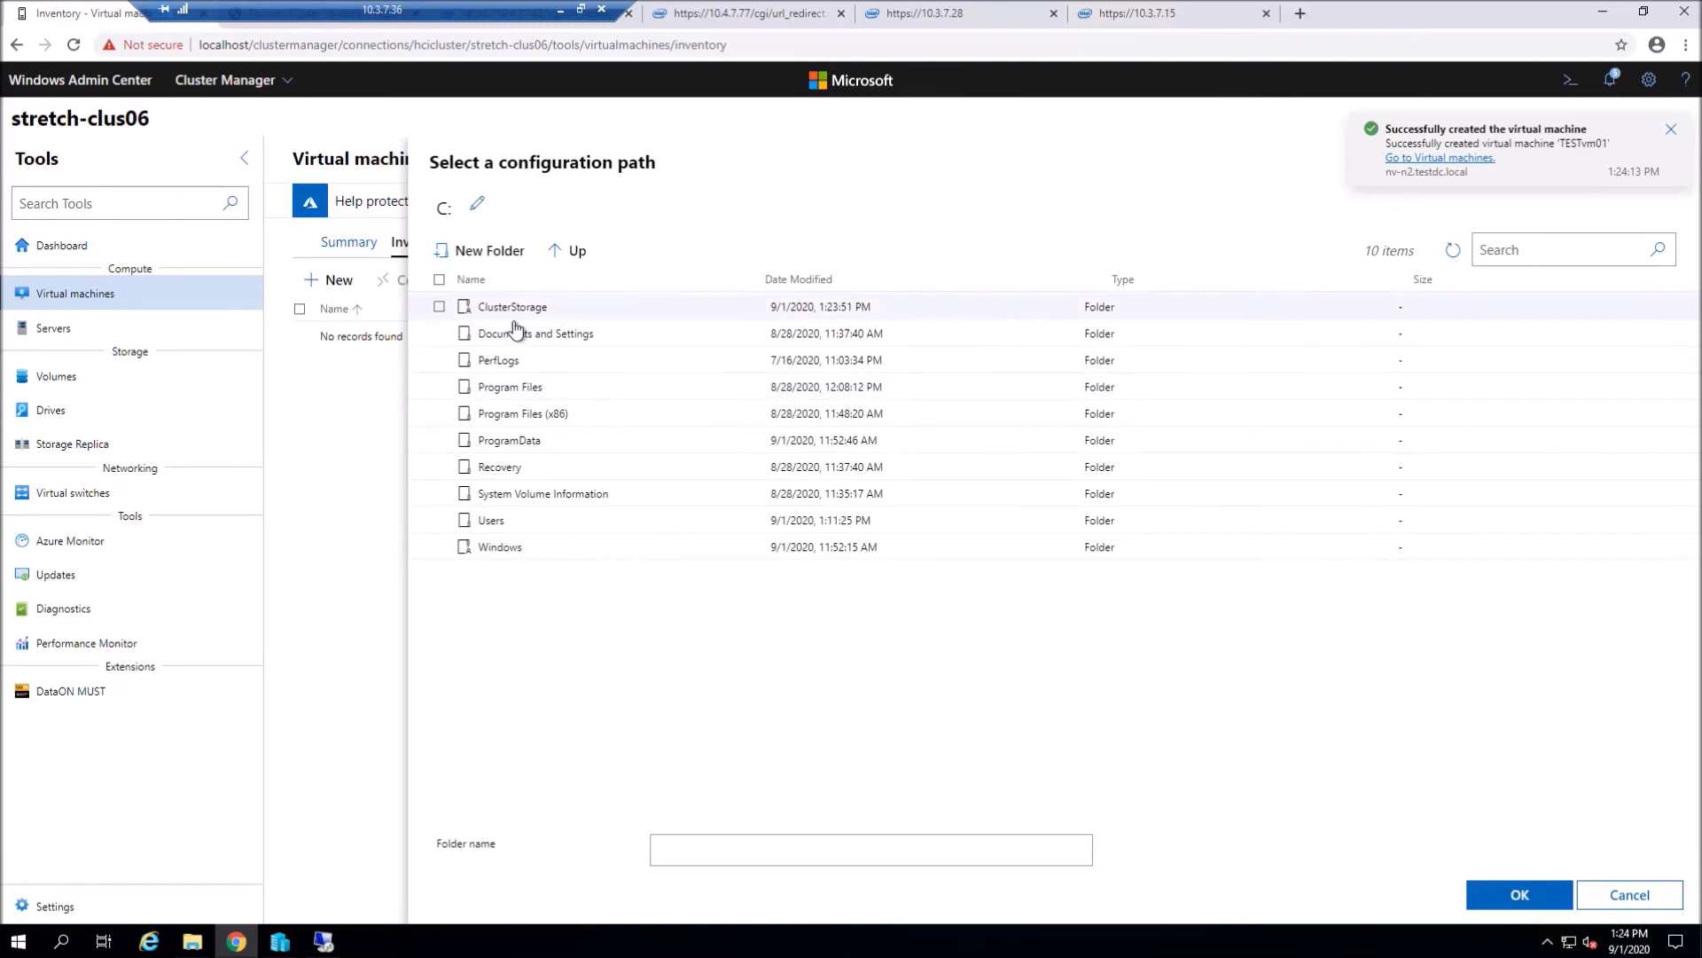
left_click(537, 310)
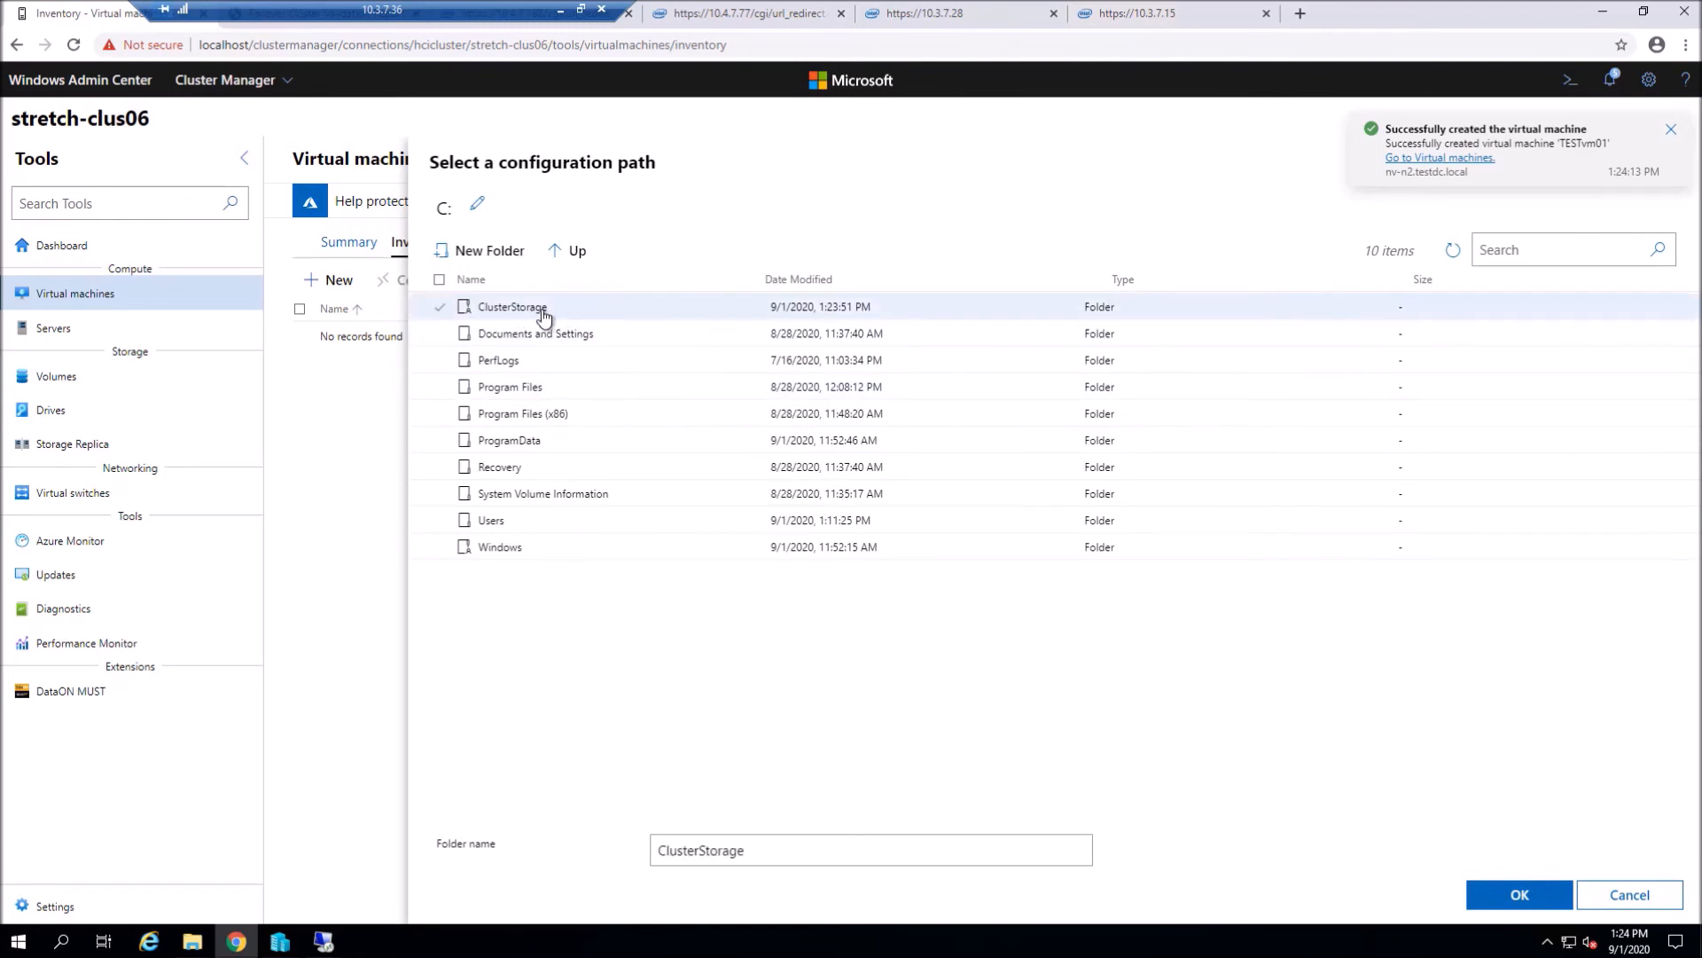
double_click(536, 310)
left_click(525, 316)
double_click(525, 317)
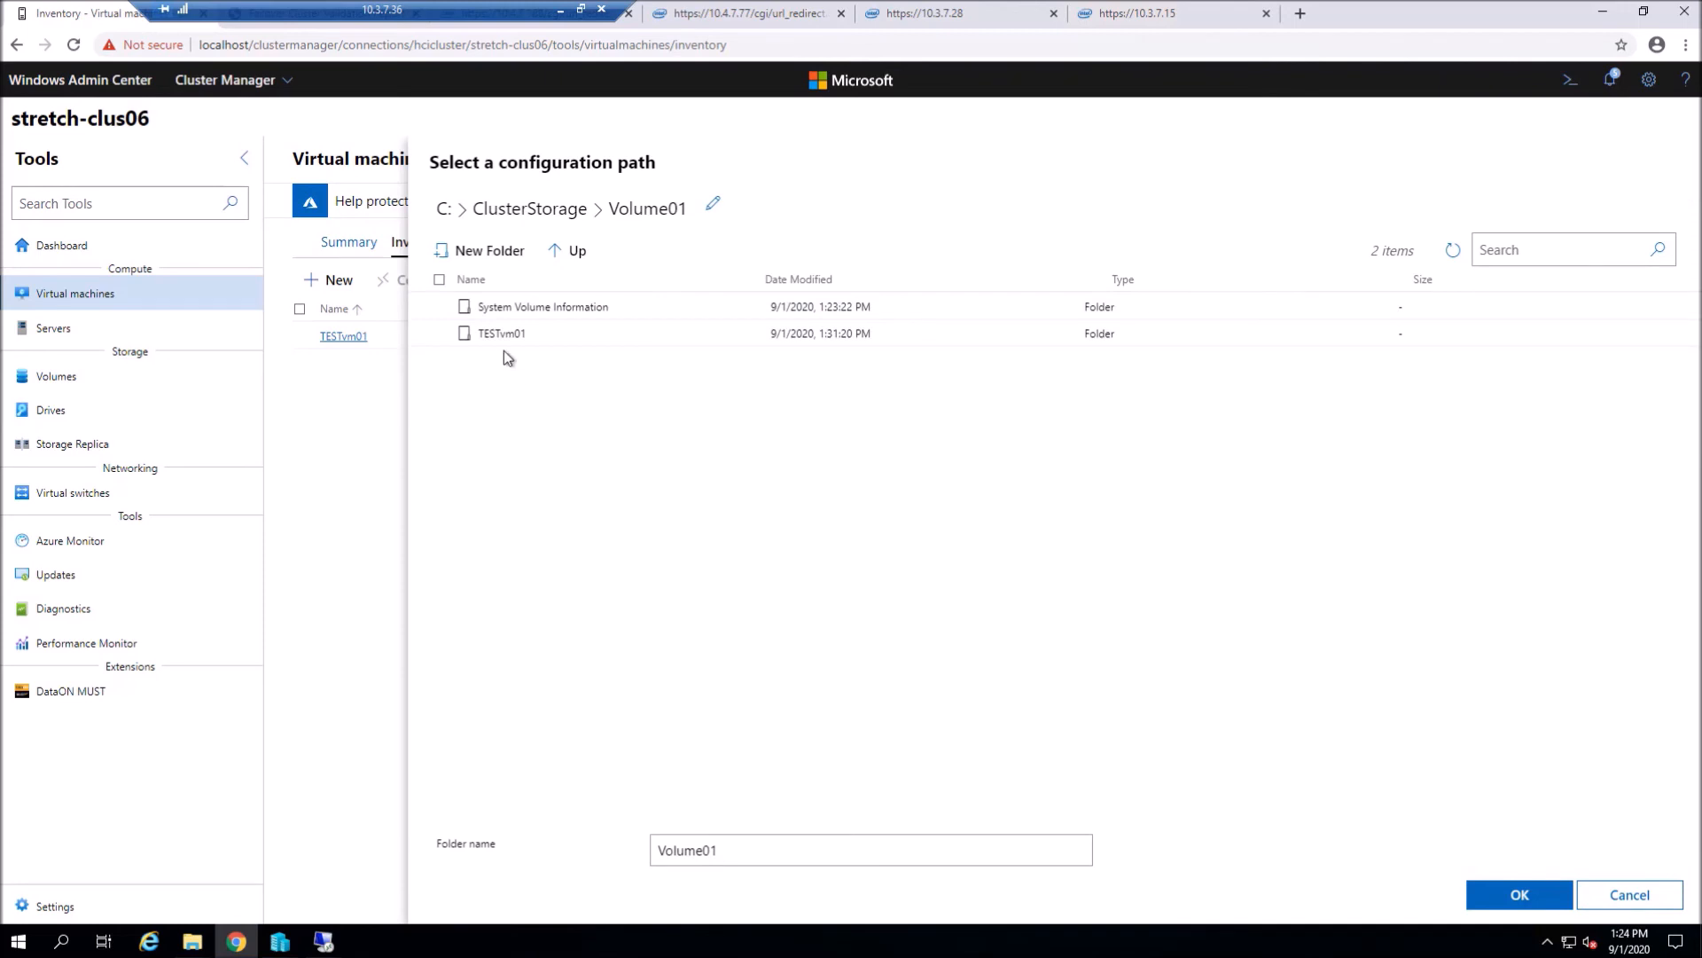
left_click(1519, 894)
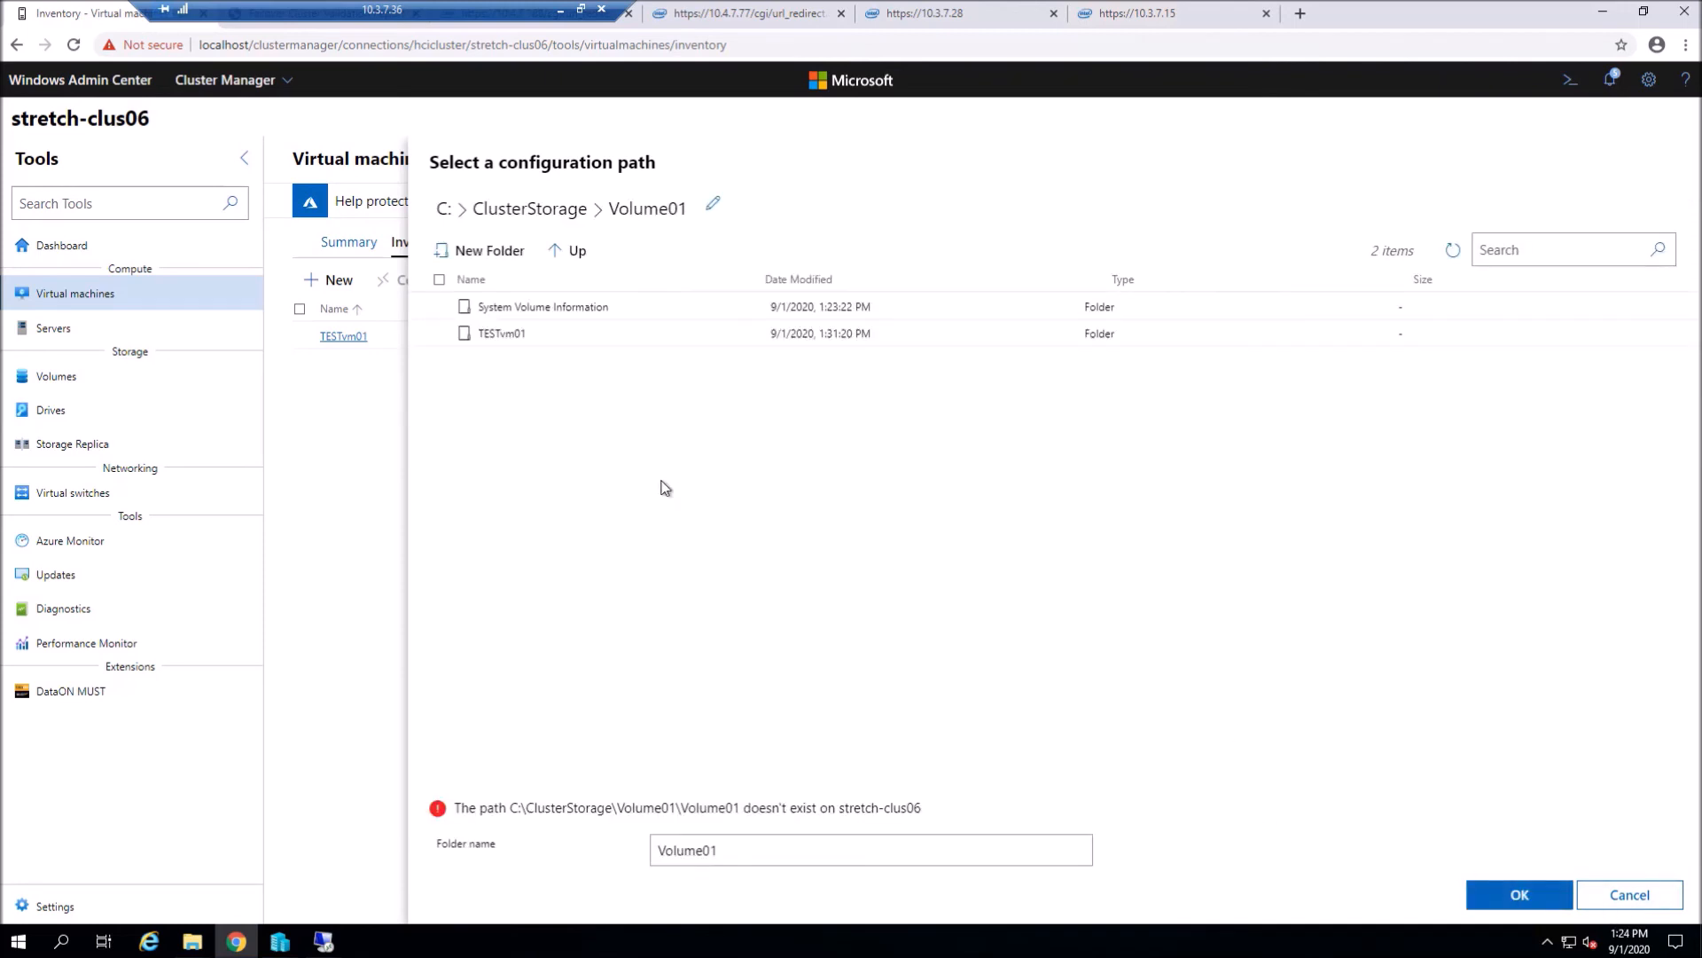
left_click(568, 251)
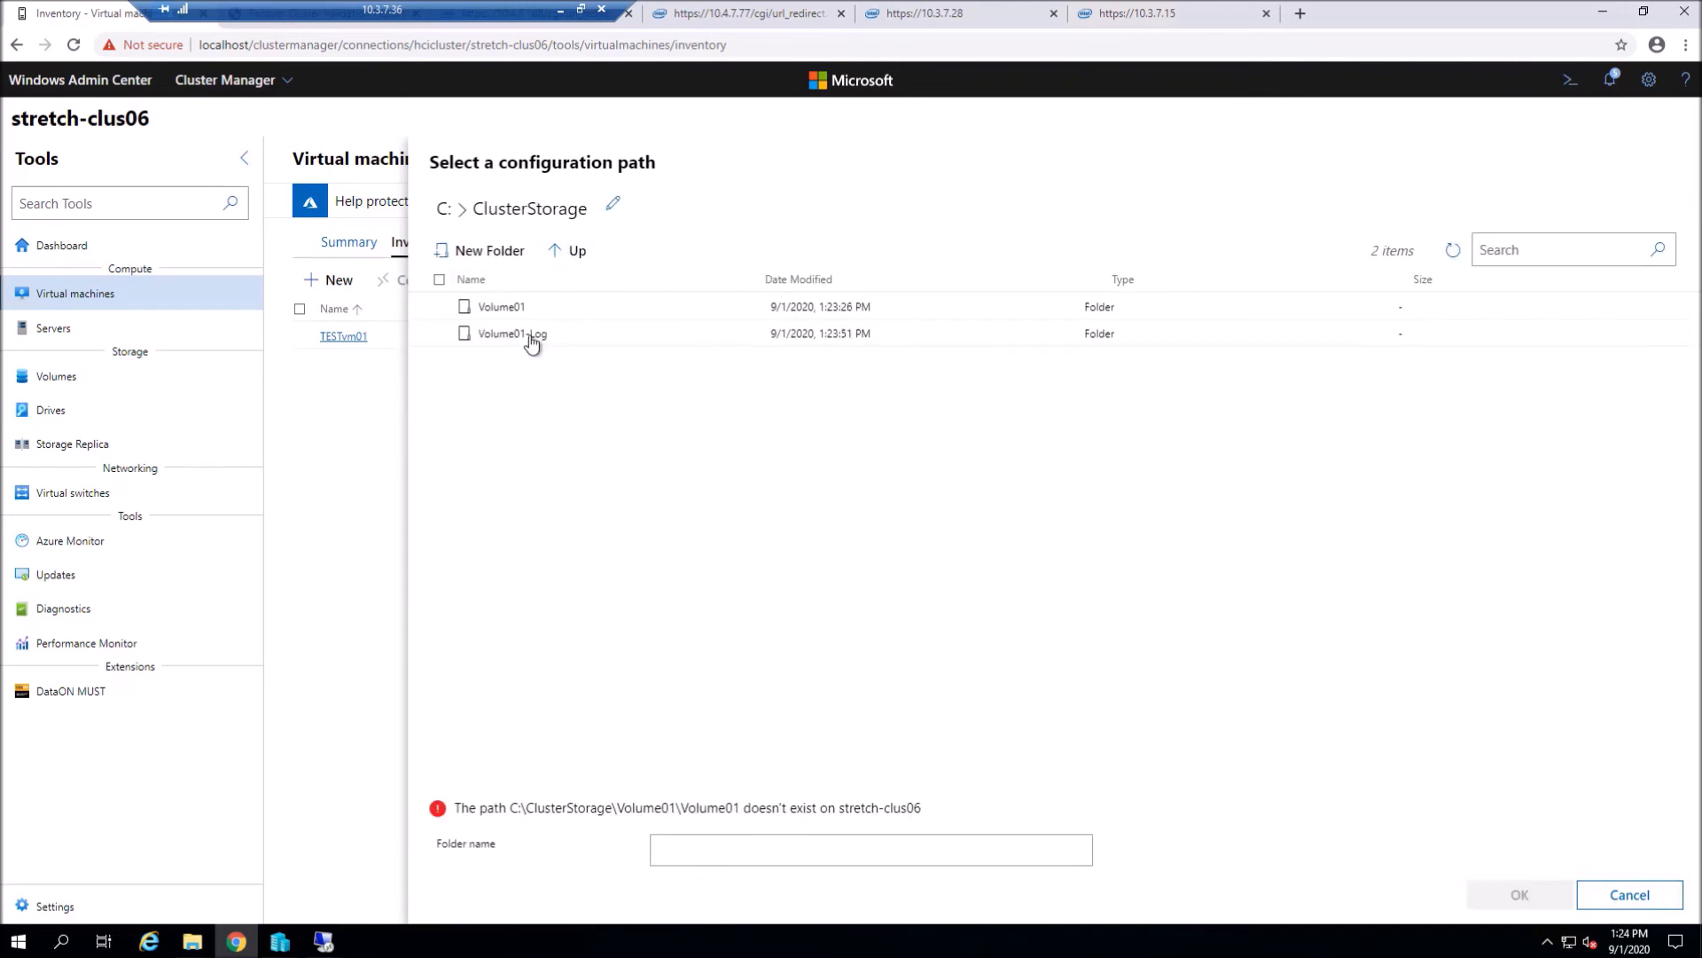
left_click(519, 312)
left_click(1512, 894)
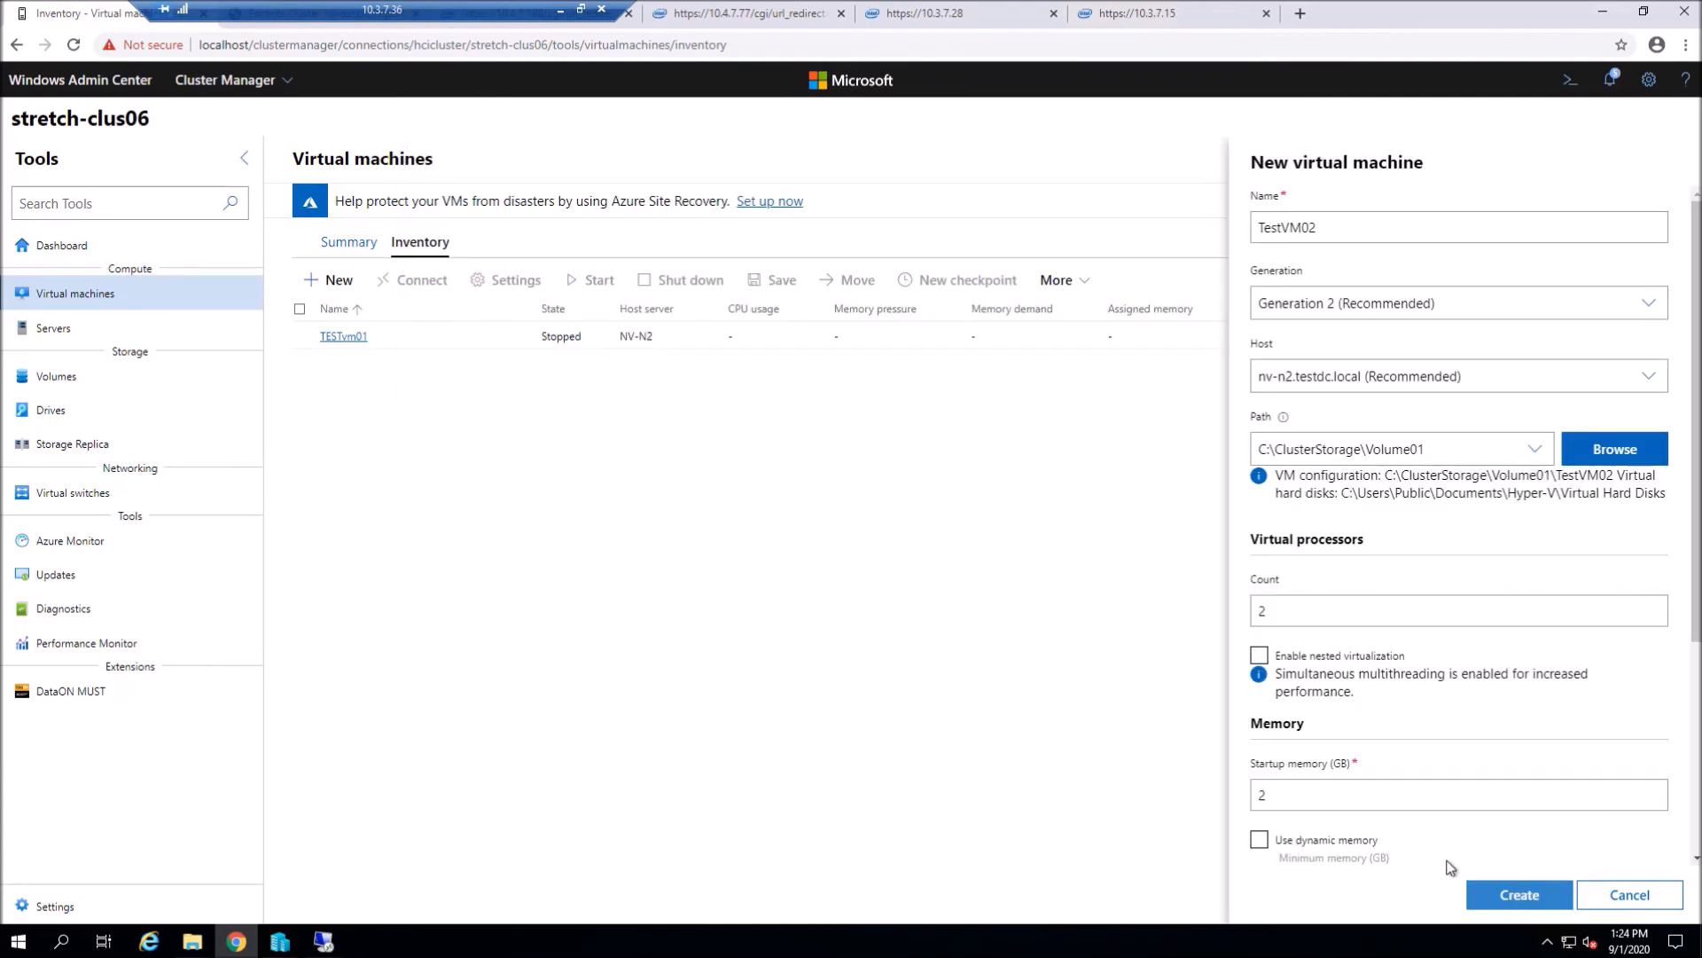
- Add a new virtual hard disk and choose installing the OS from an ISO image
scroll(1329, 638, "down", 4)
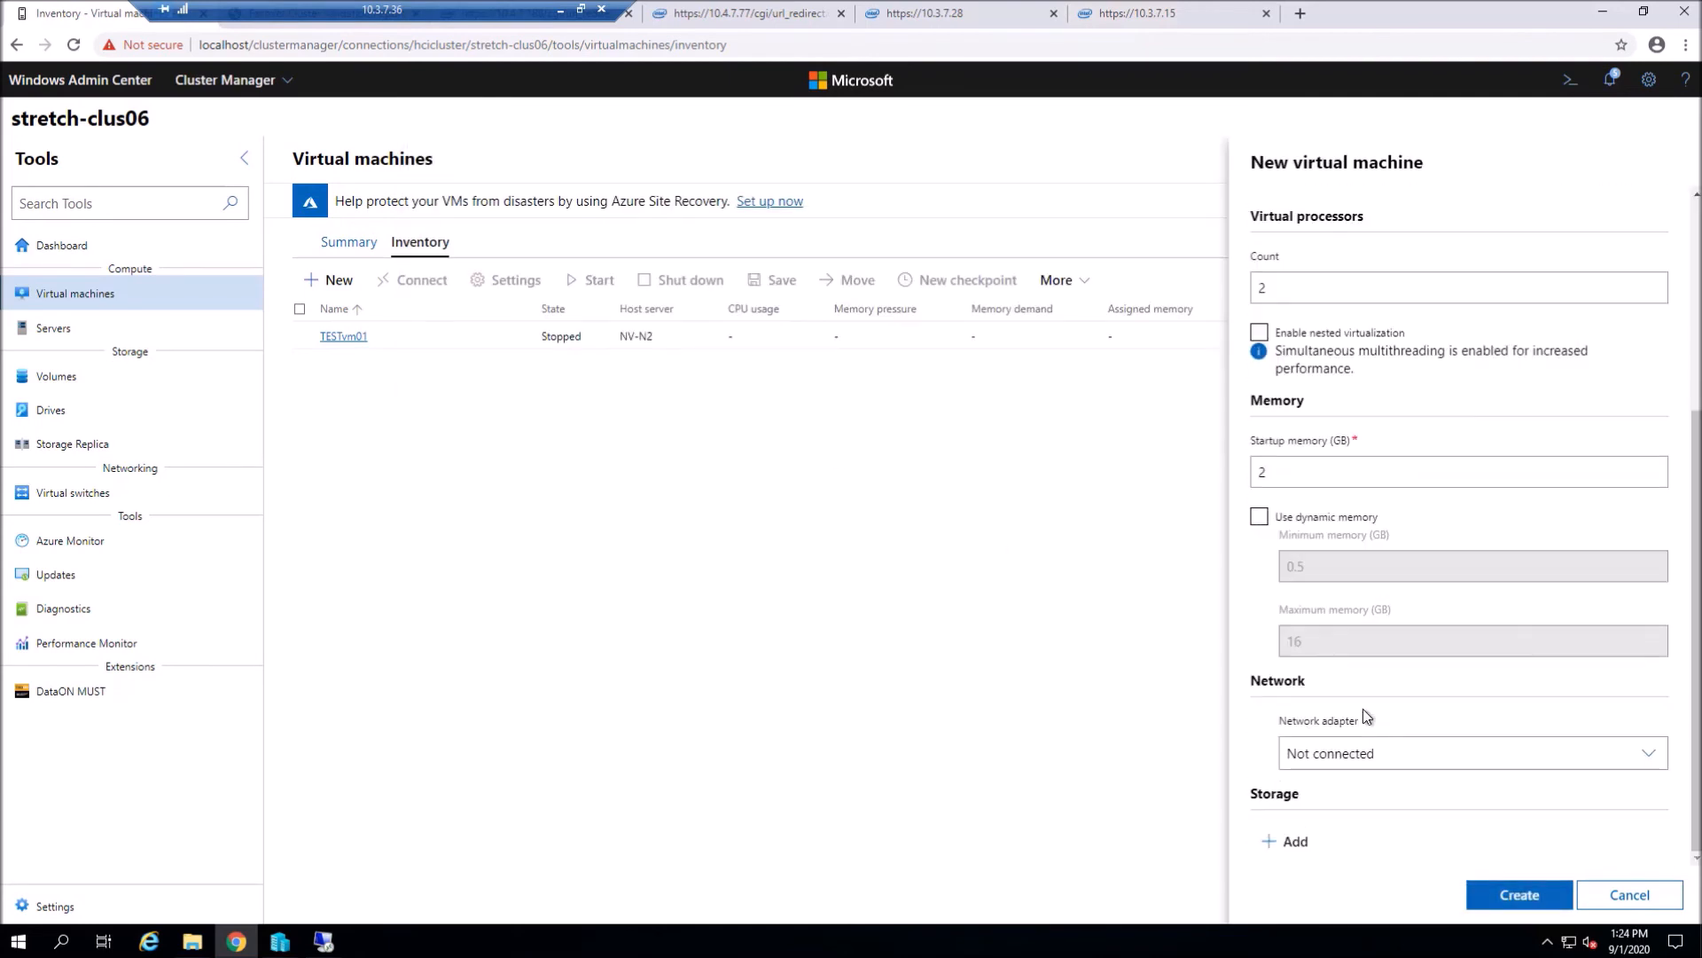
left_click(1293, 841)
scroll(1343, 833, "down", 4)
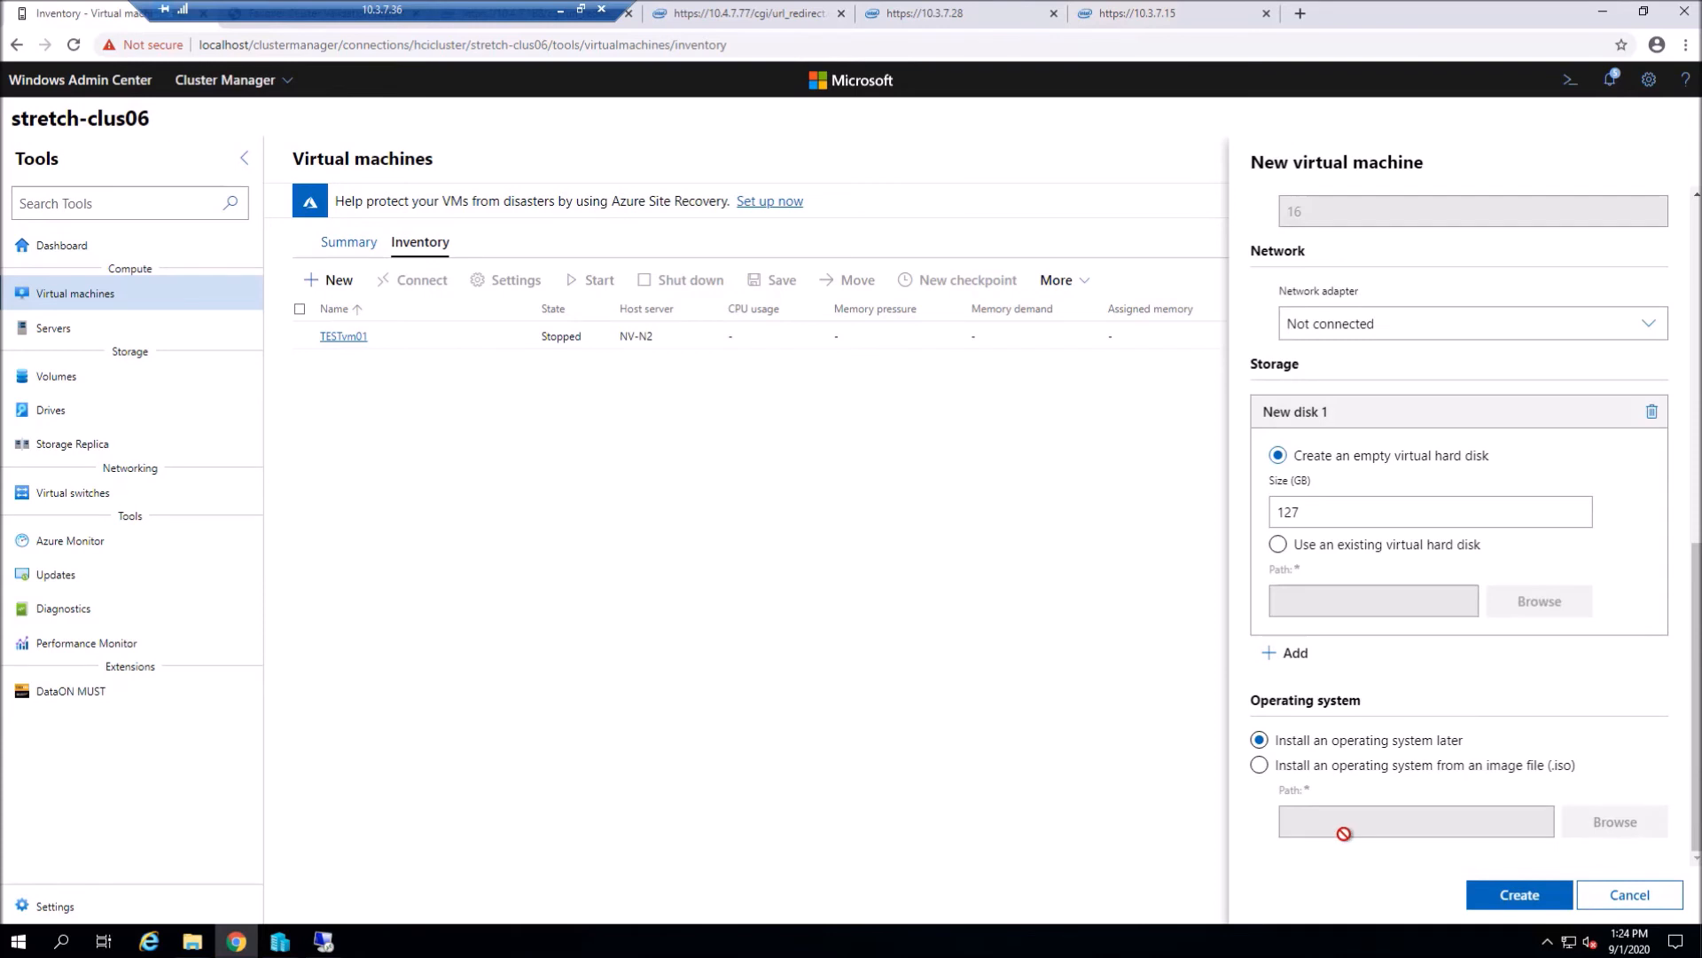
left_click(1259, 766)
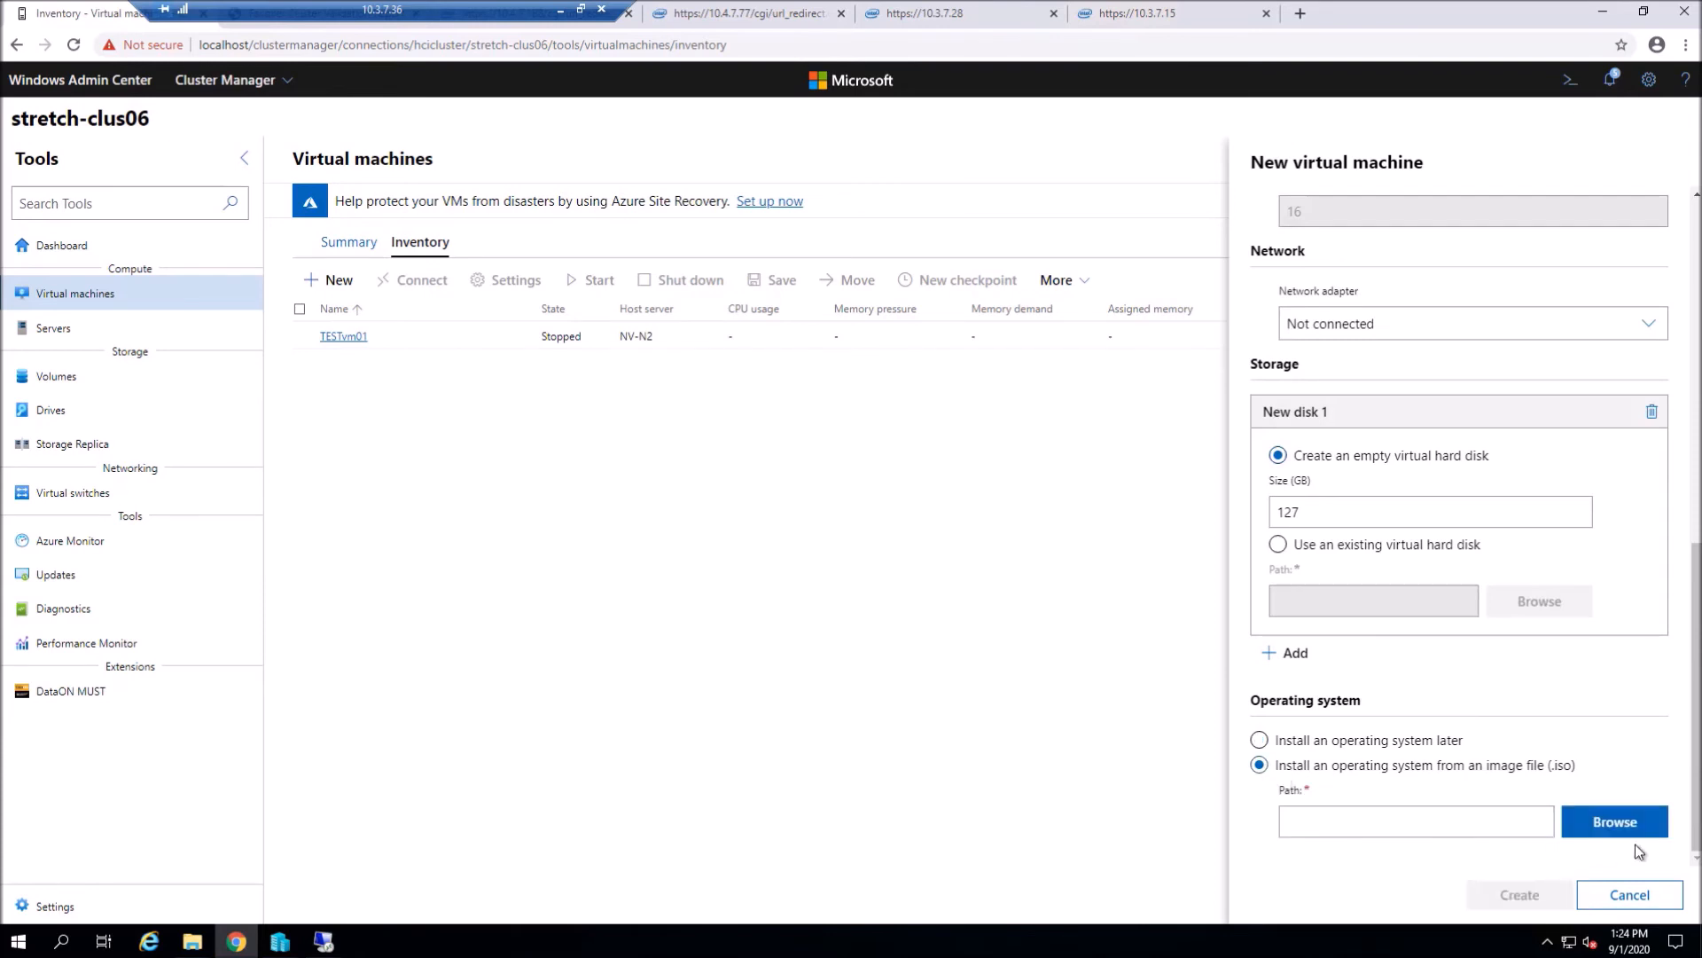
- Pick the ISO image from C:\ClusterStorage\Volume01 and create the VM
left_click(1629, 832)
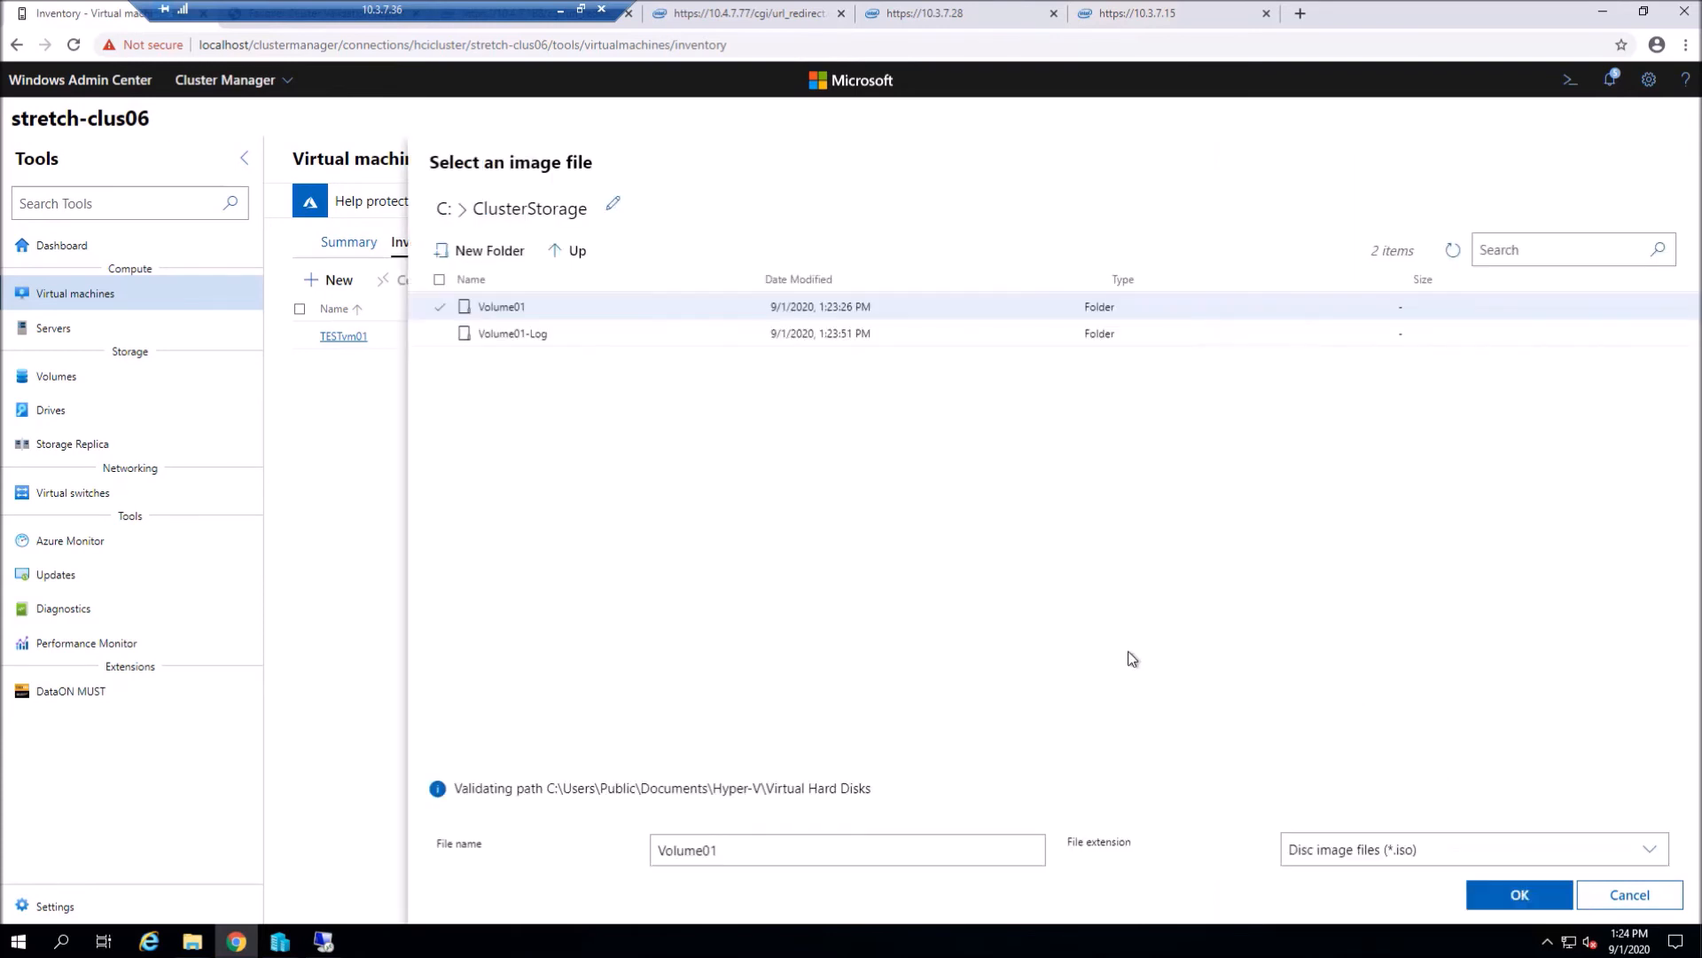
left_click(573, 252)
left_click(572, 251)
left_click(573, 252)
left_click(572, 252)
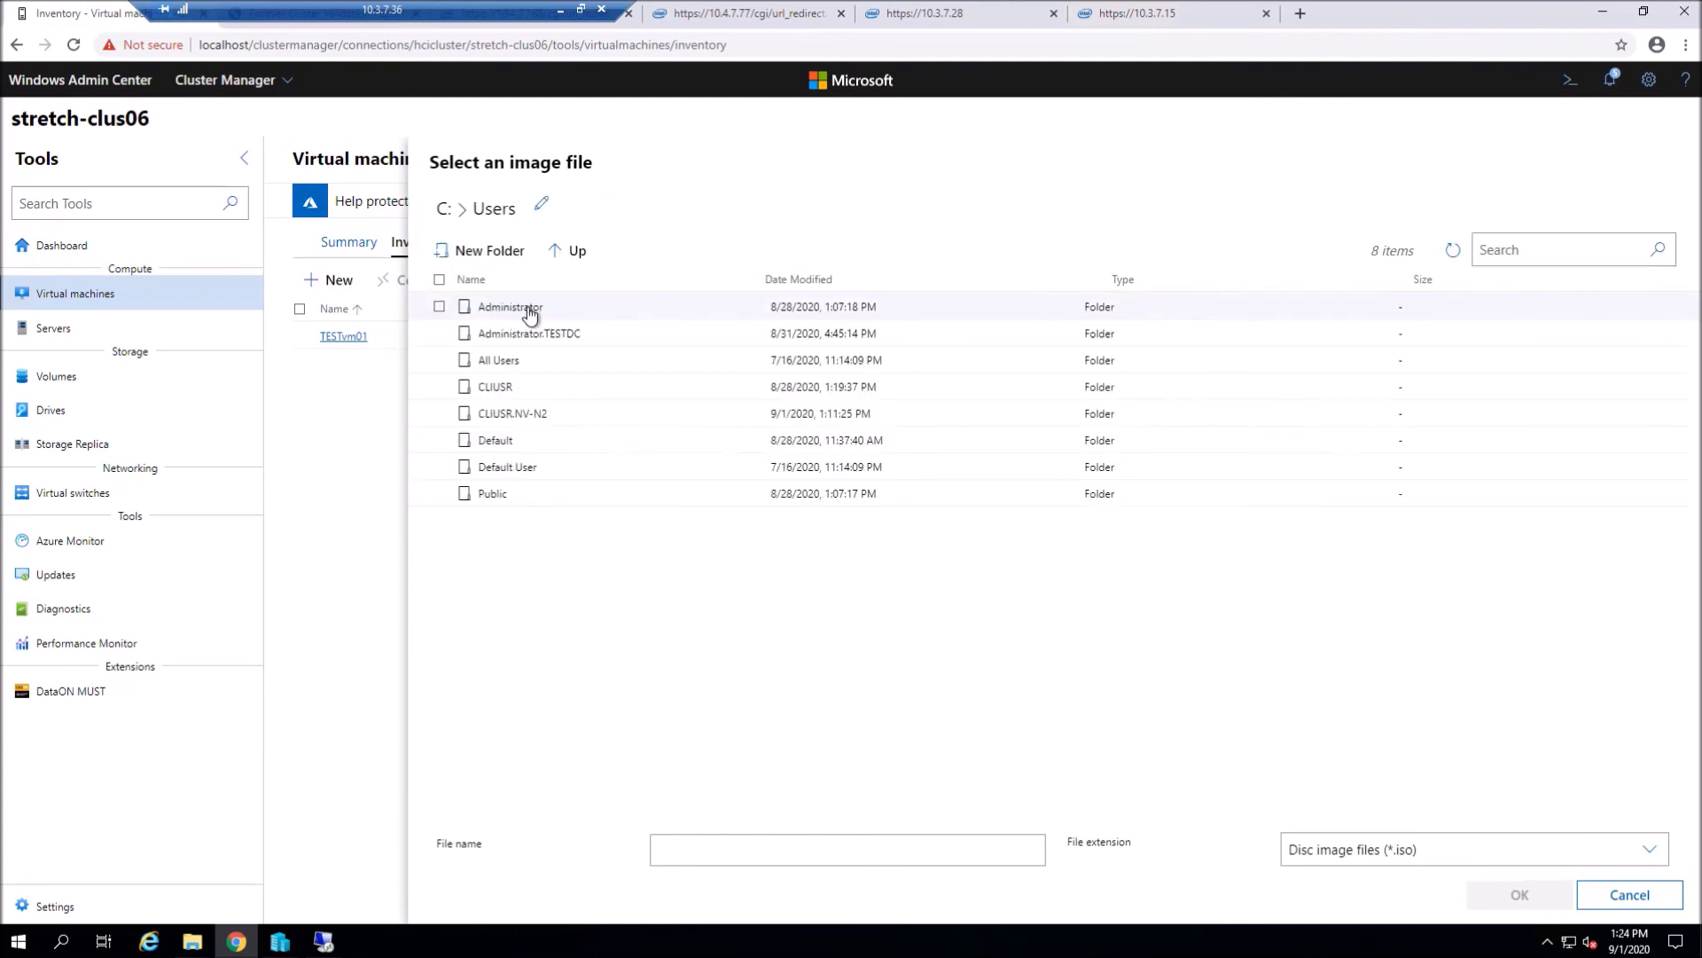
left_click(576, 253)
left_click(527, 308)
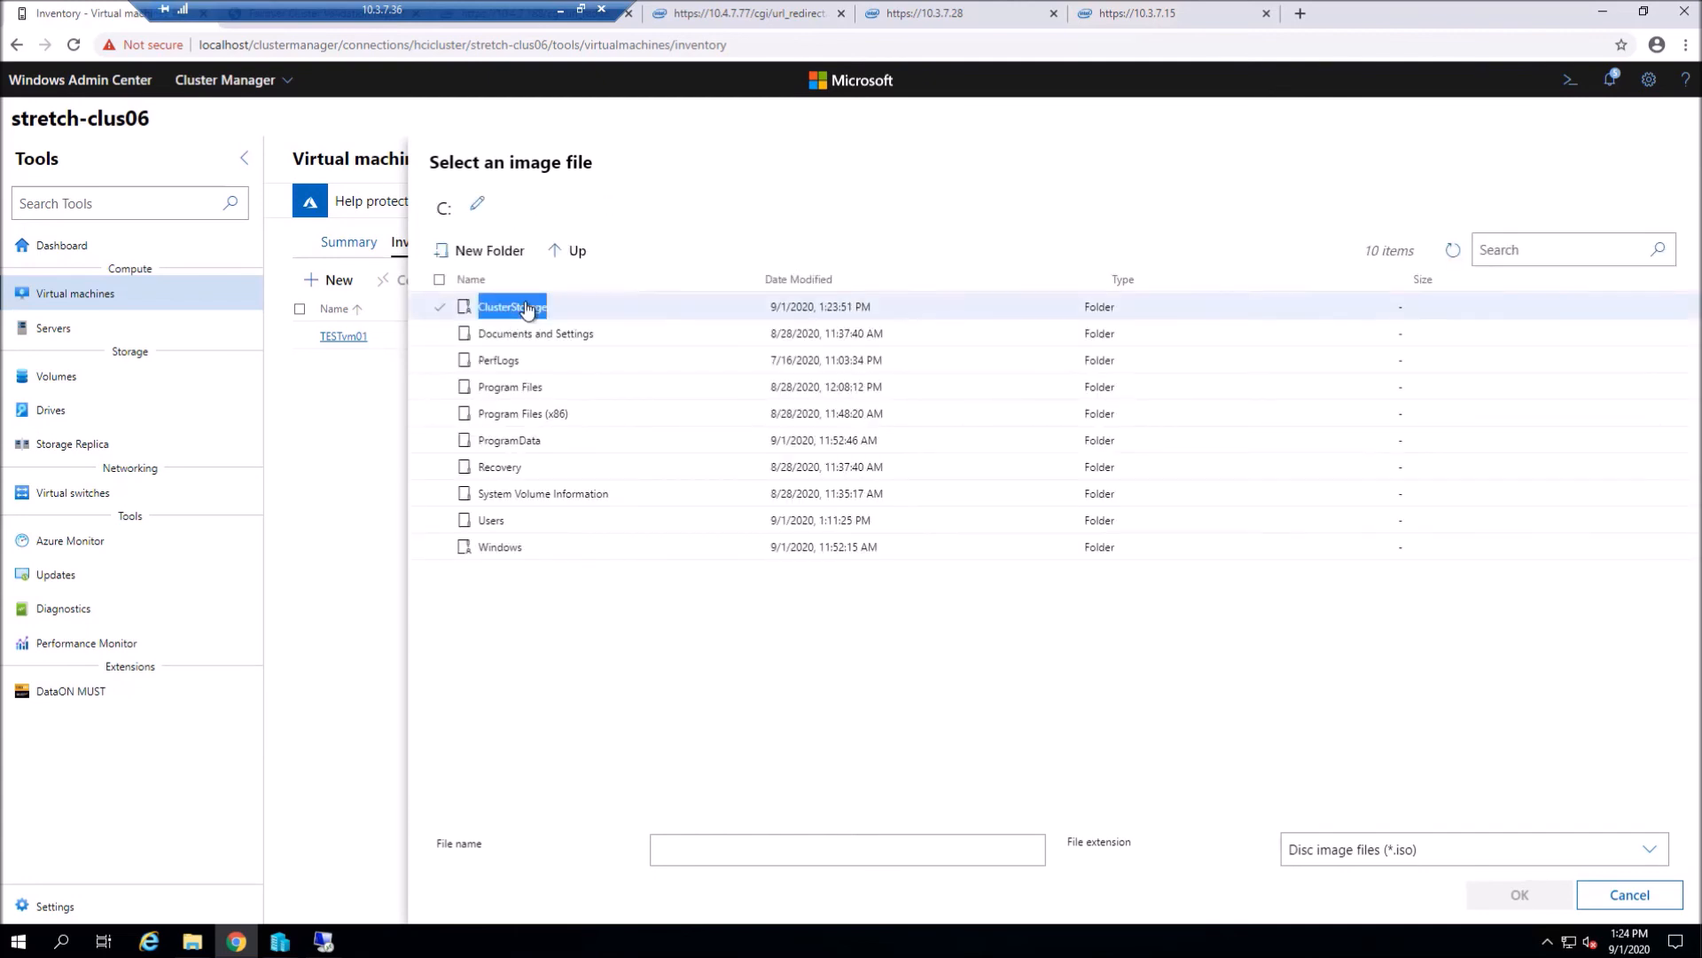
left_click(515, 312)
left_click(536, 360)
left_click(1505, 909)
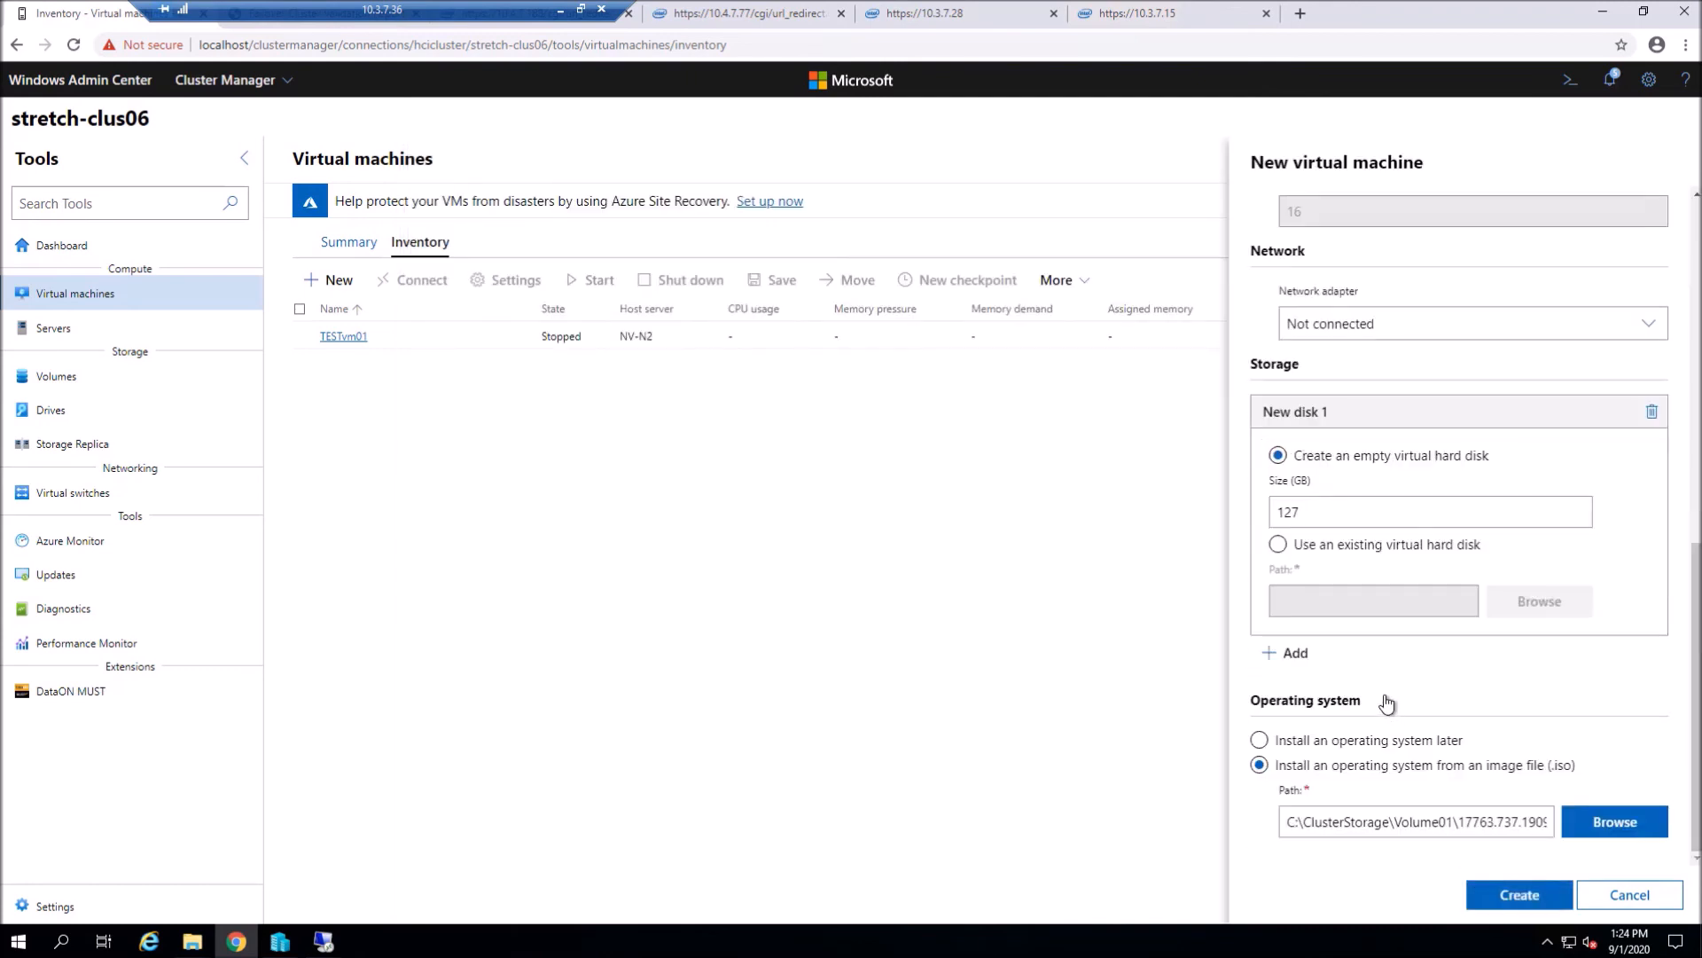
left_click(1511, 897)
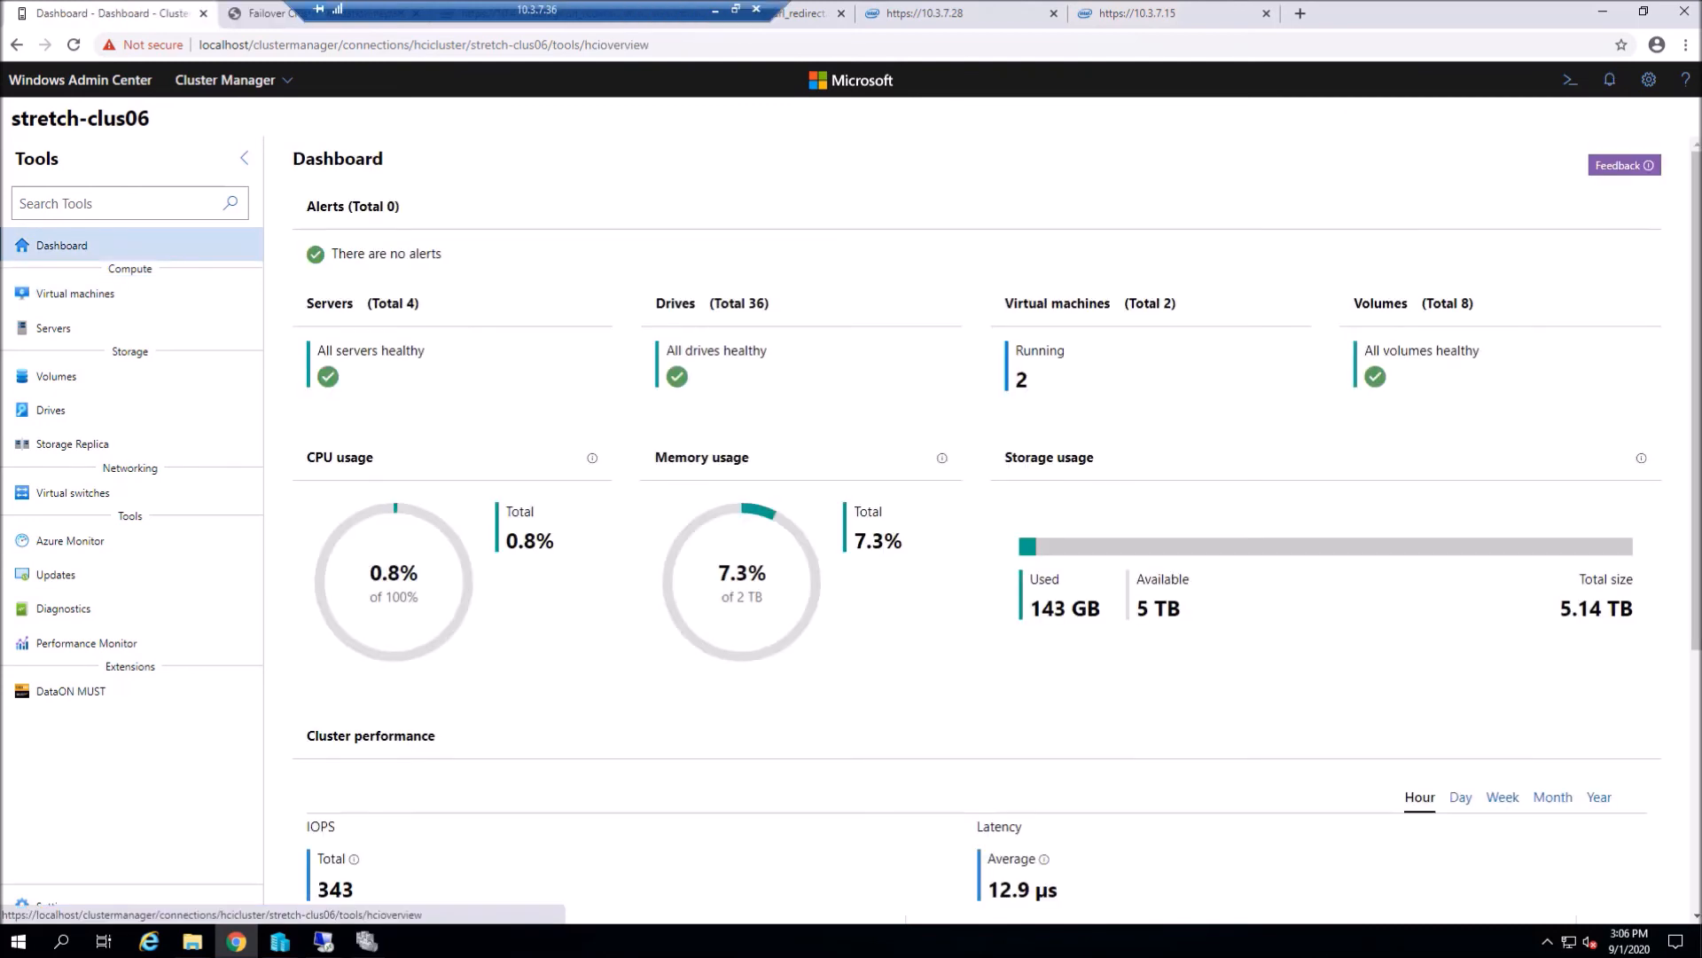
- Check the Storage Replica partnerships, then view the summary showing 2 of 2 VMs running
left_click(78, 452)
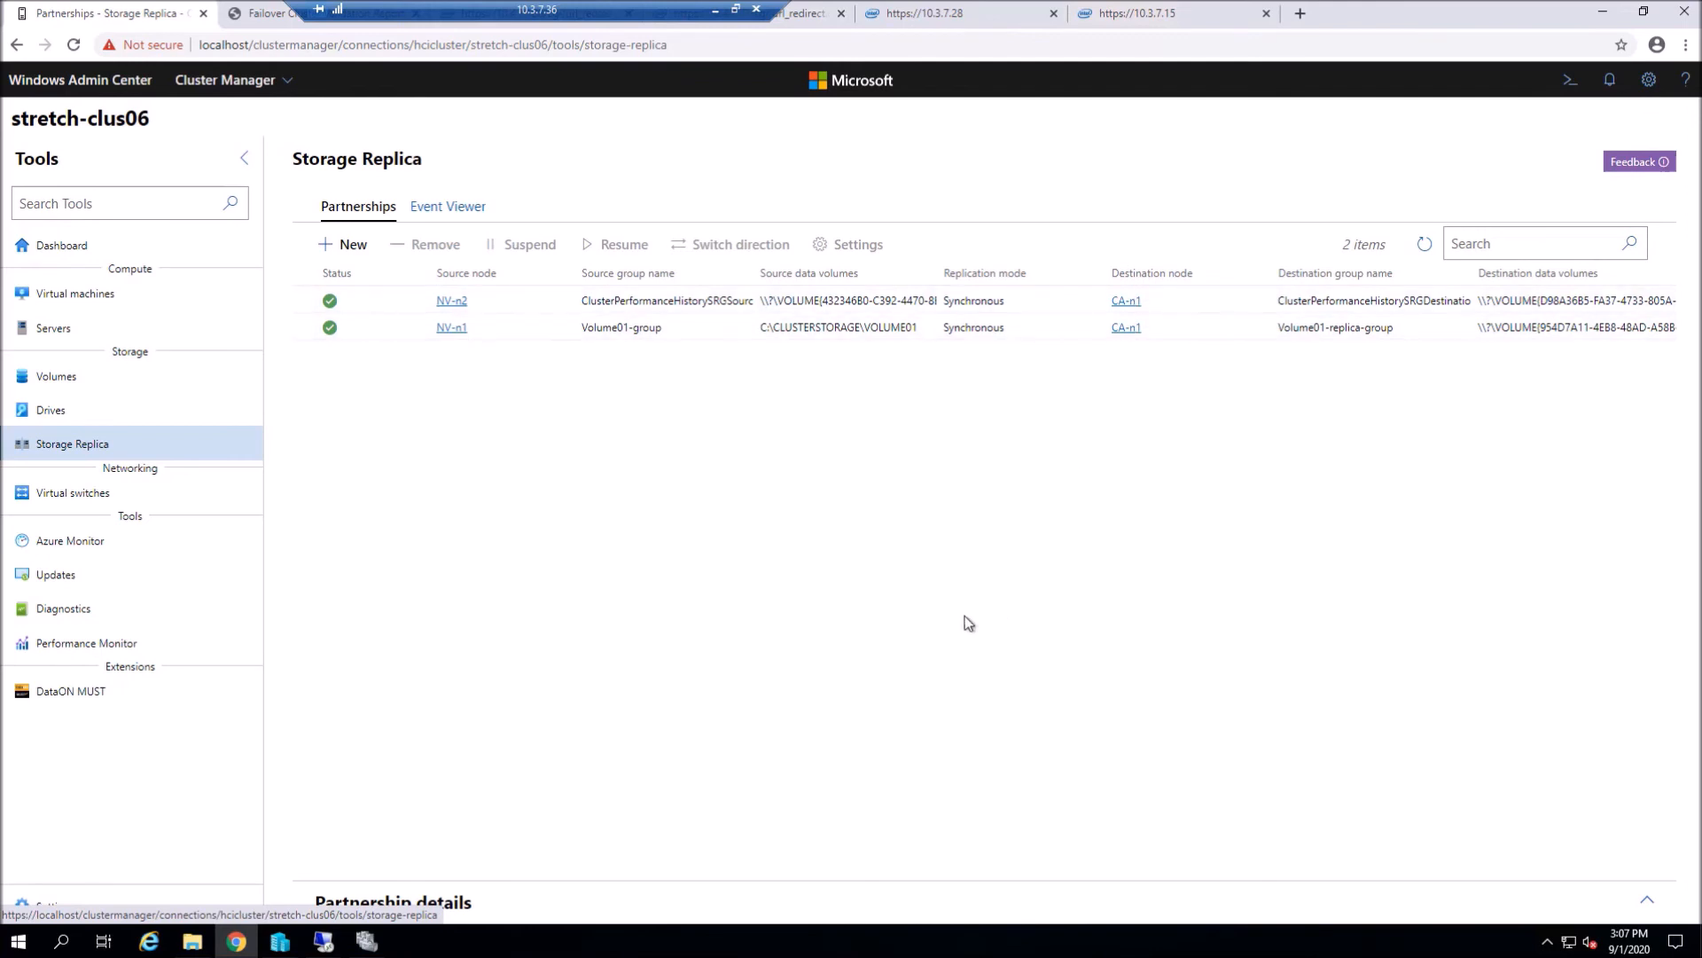
left_click(53, 293)
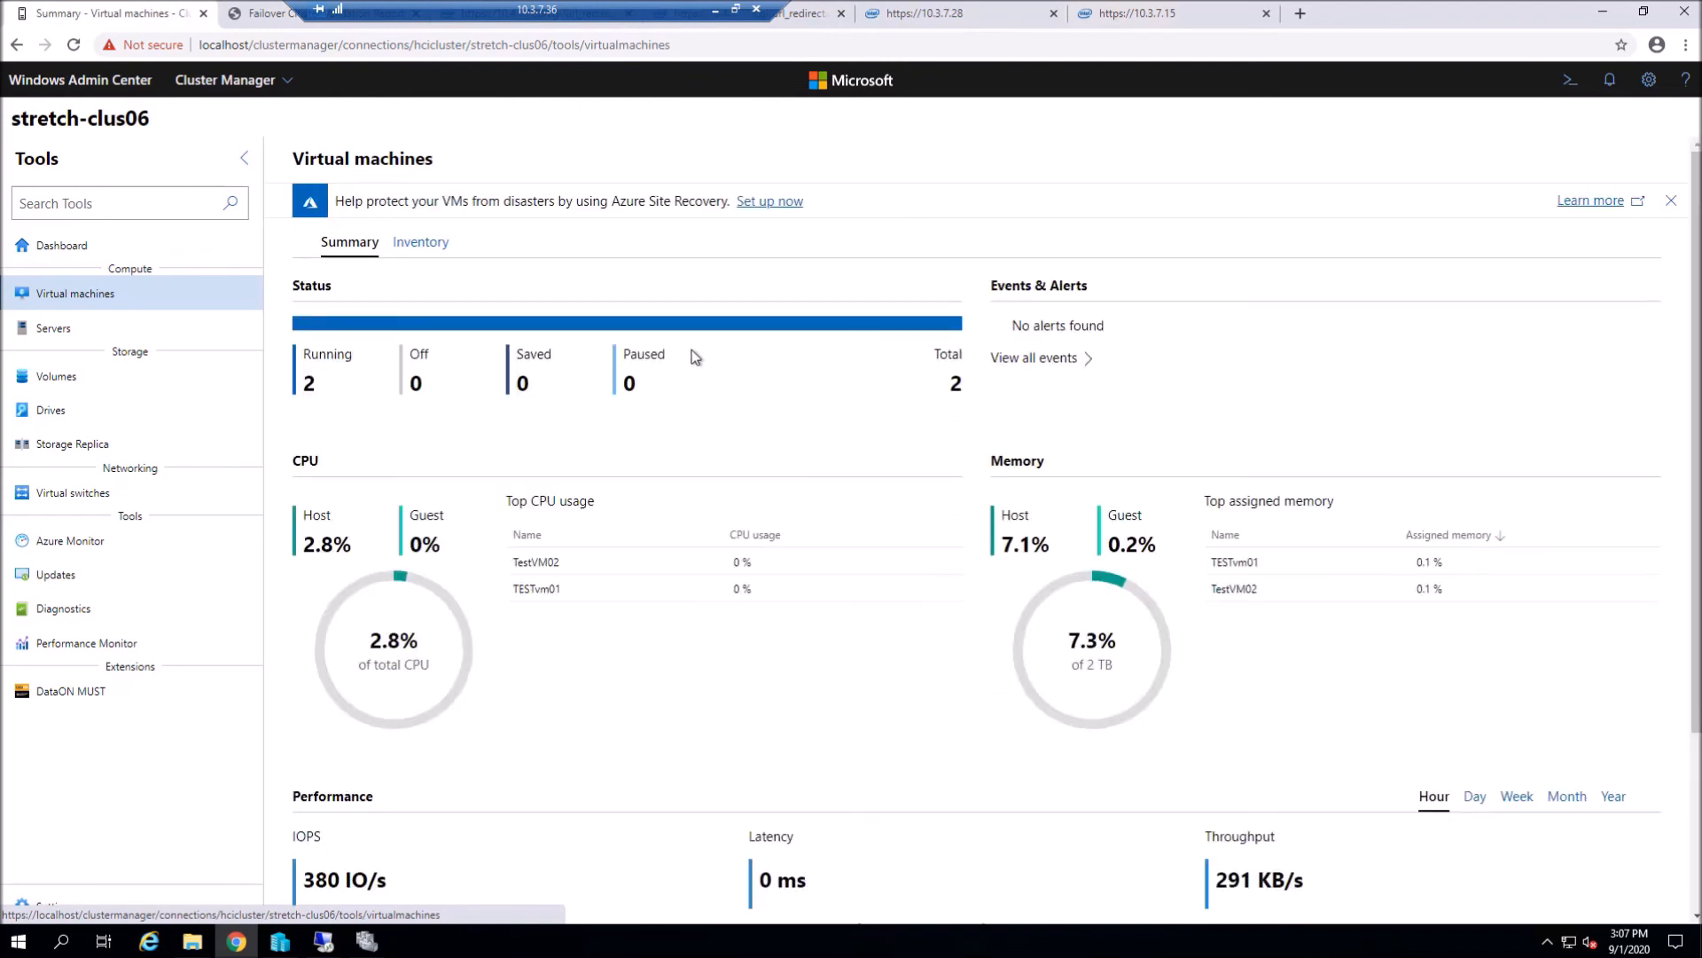
- Select TESTvm01 in the VM inventory and start a console connection to it
left_click(401, 241)
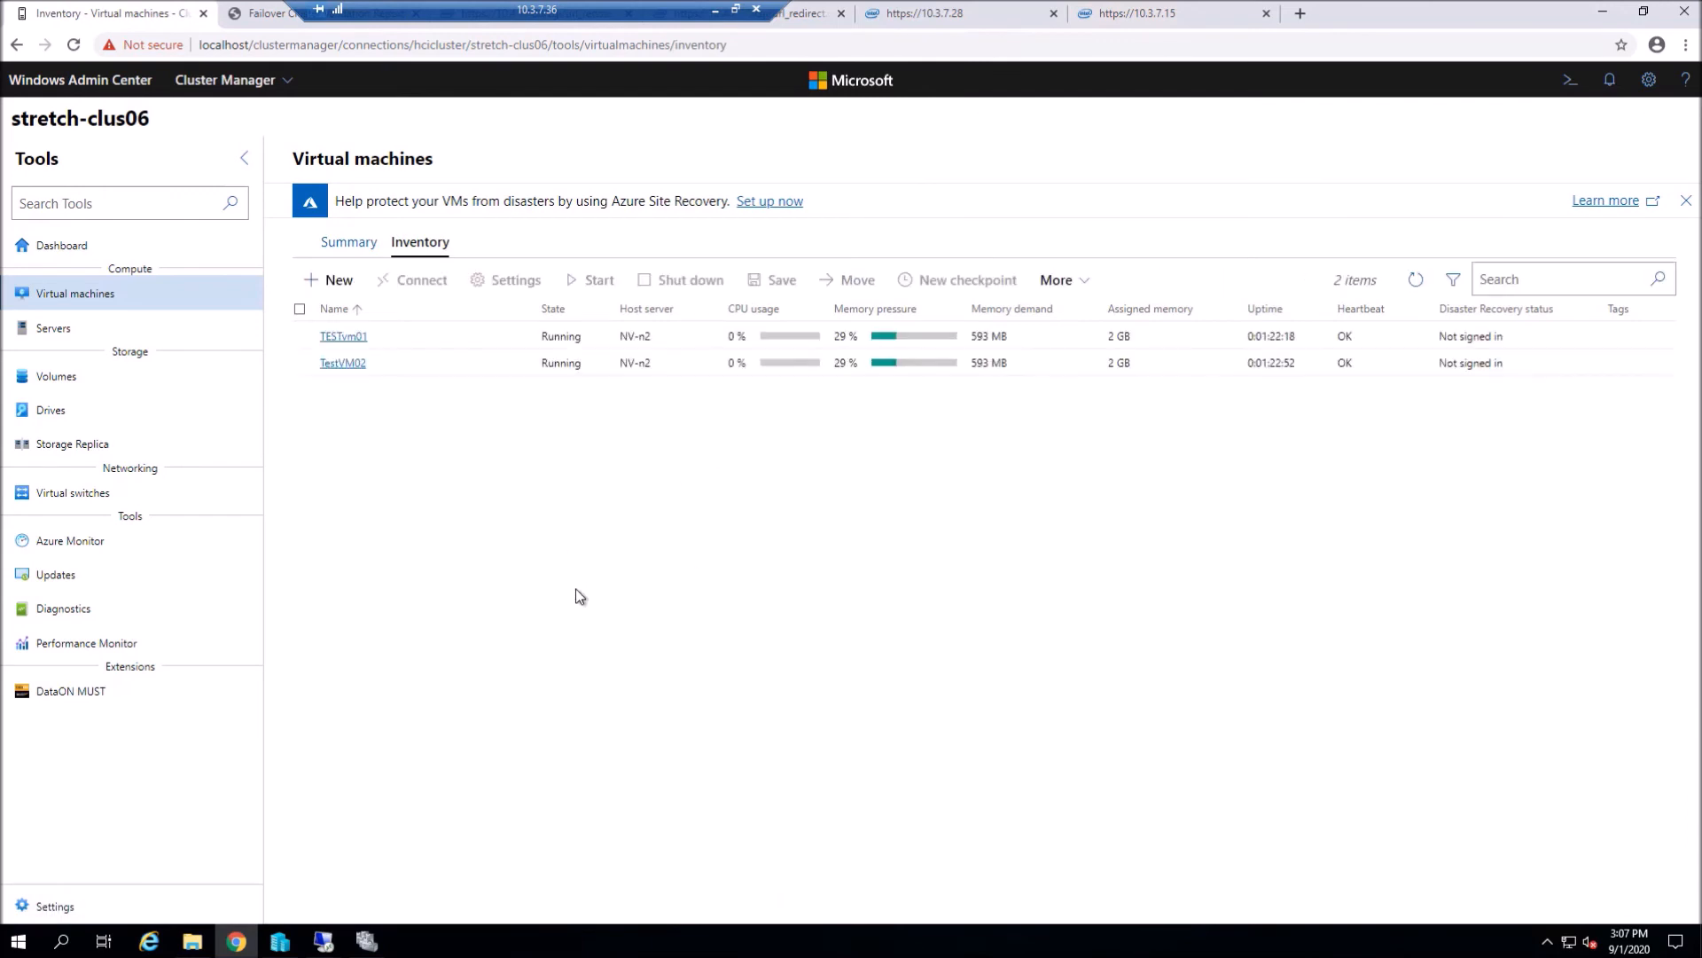
left_click(346, 337)
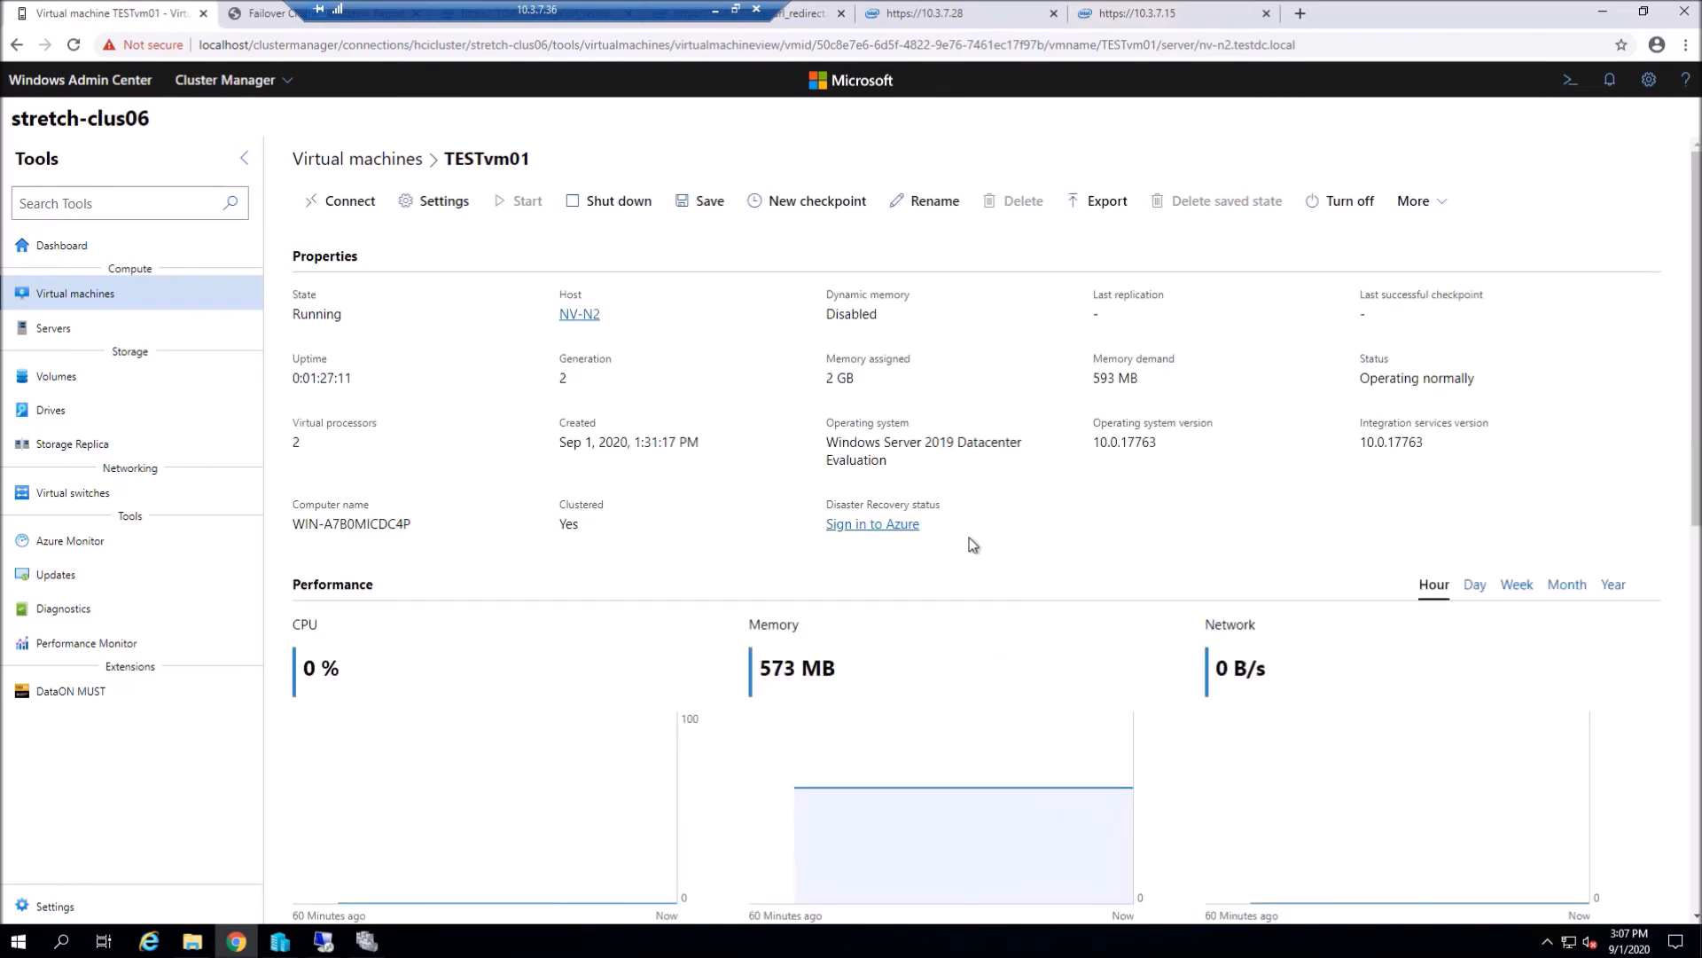
left_click(328, 202)
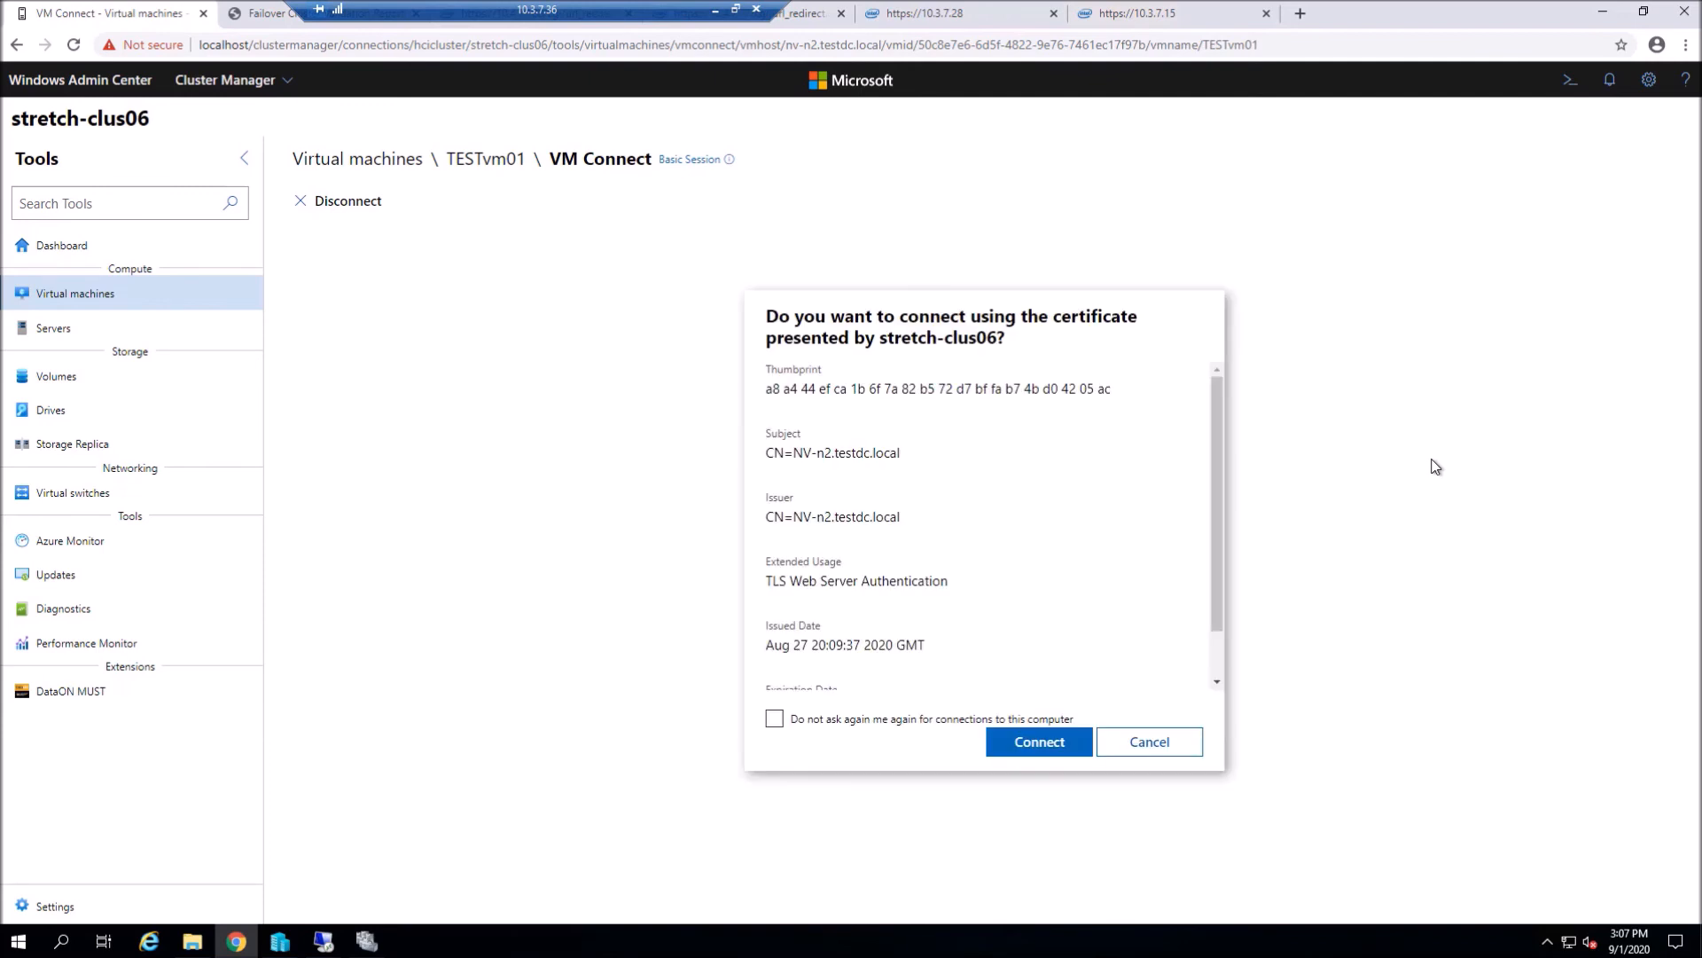
- Accept TESTvm01's certificate permanently and sign in to its console as Administrator
left_click(864, 719)
left_click(1027, 747)
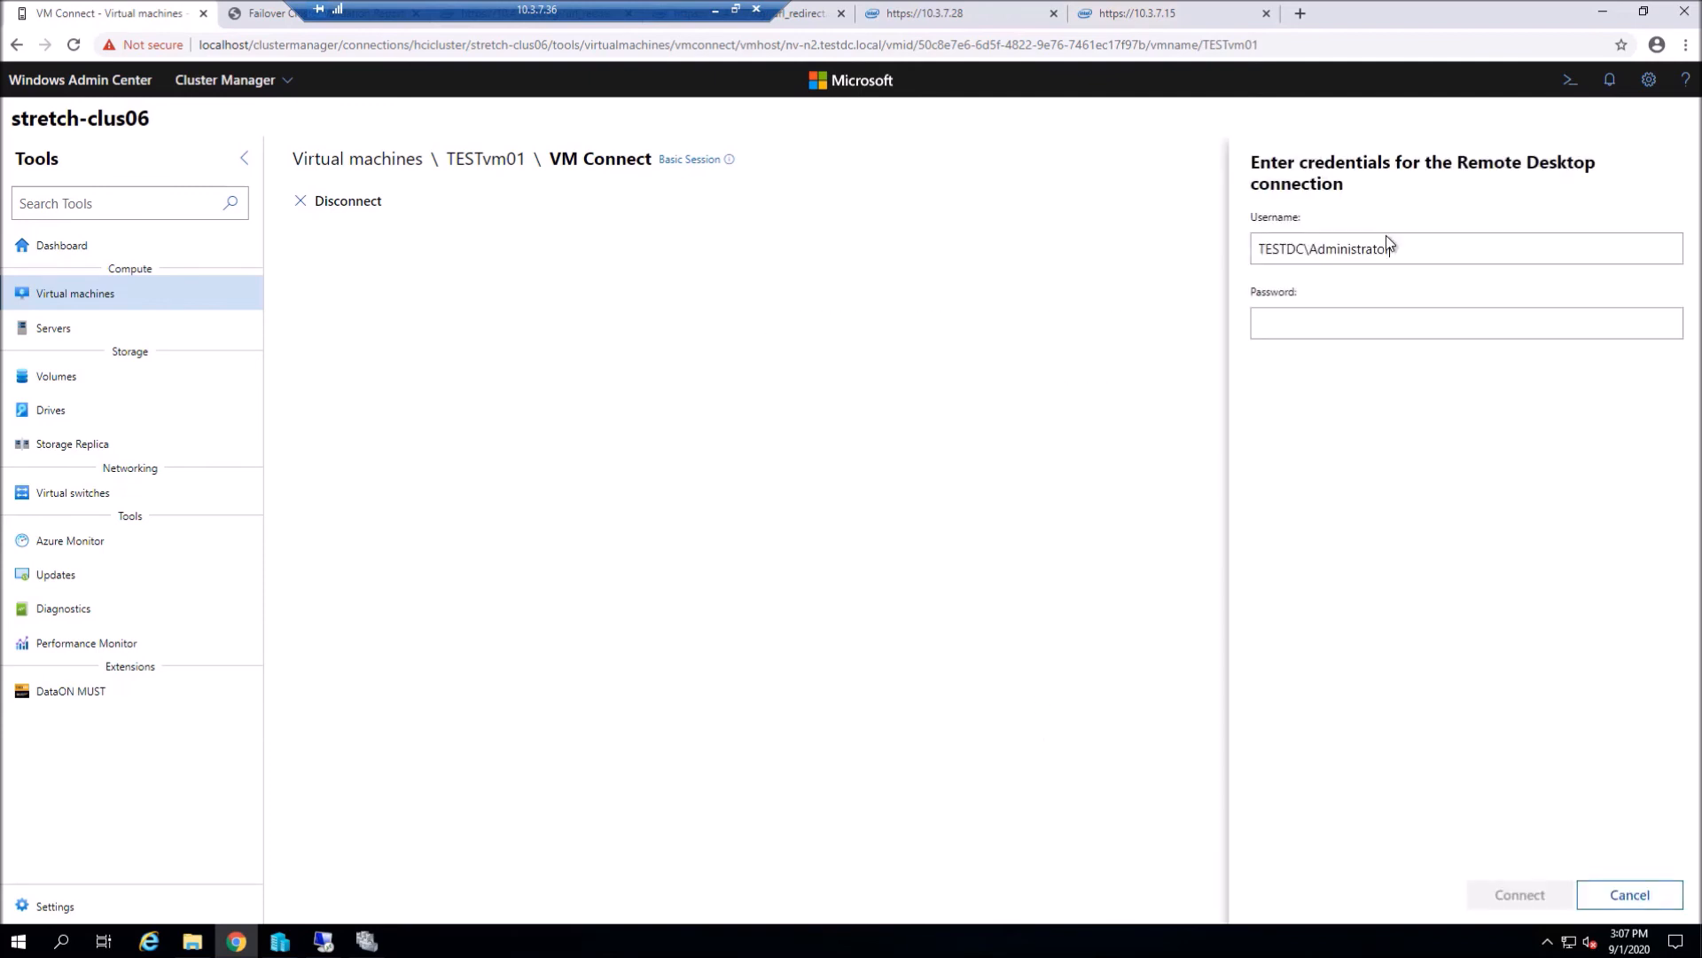
type("•")
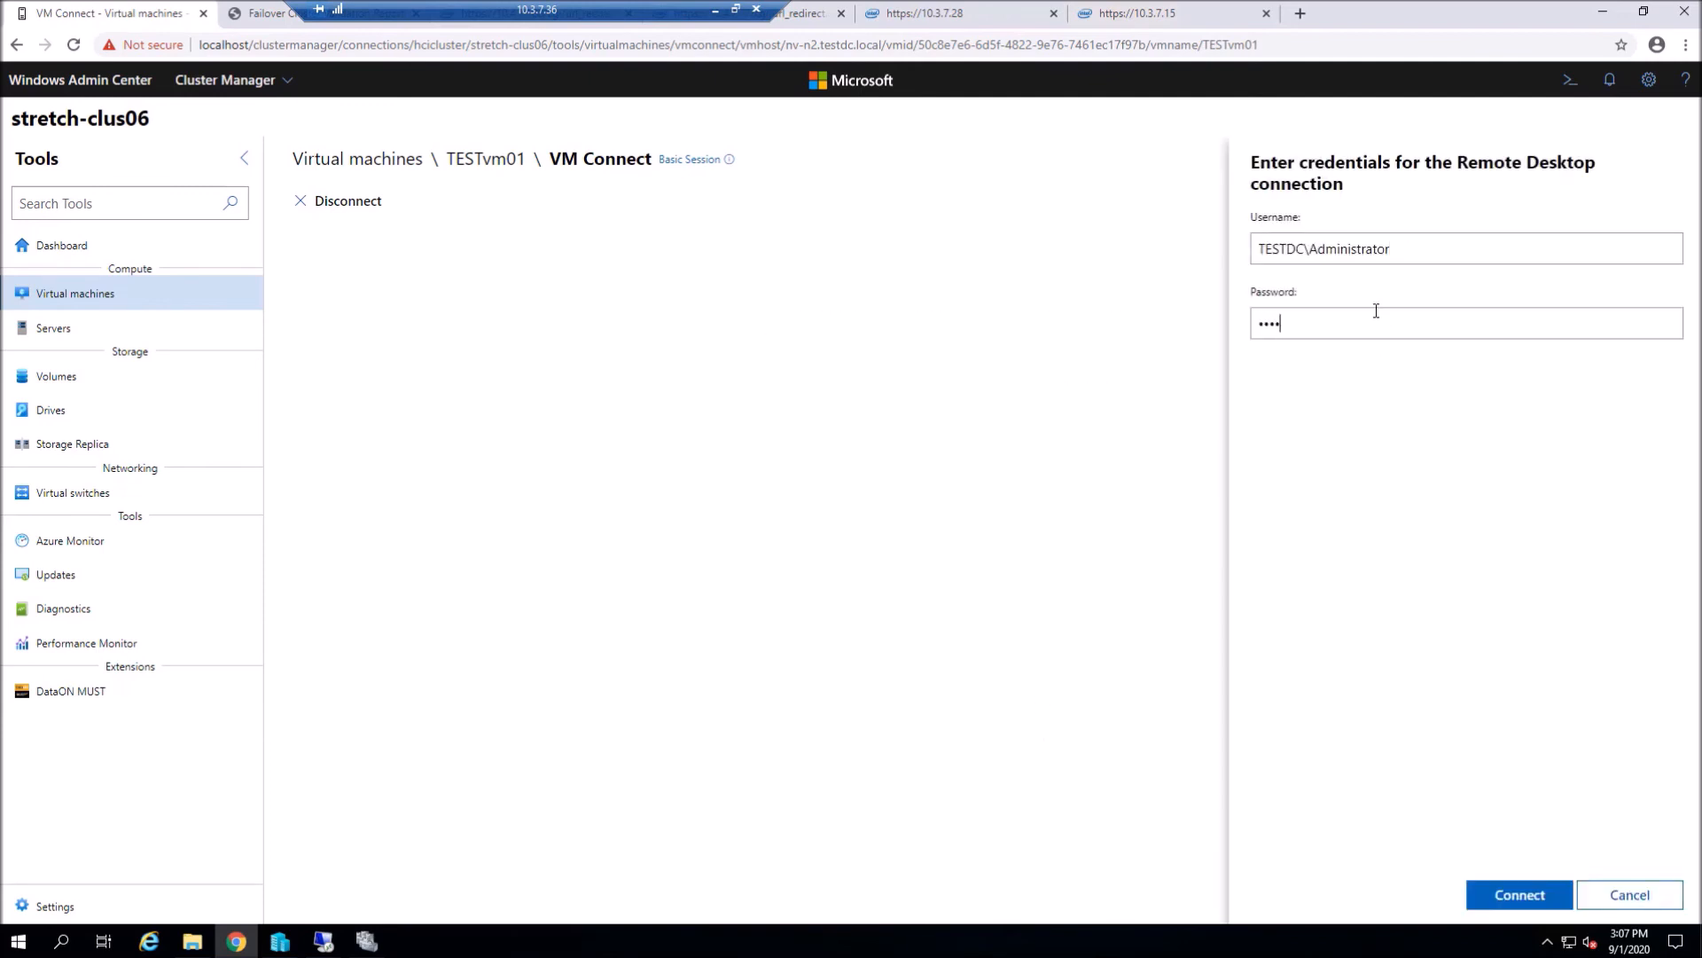
key("Return")
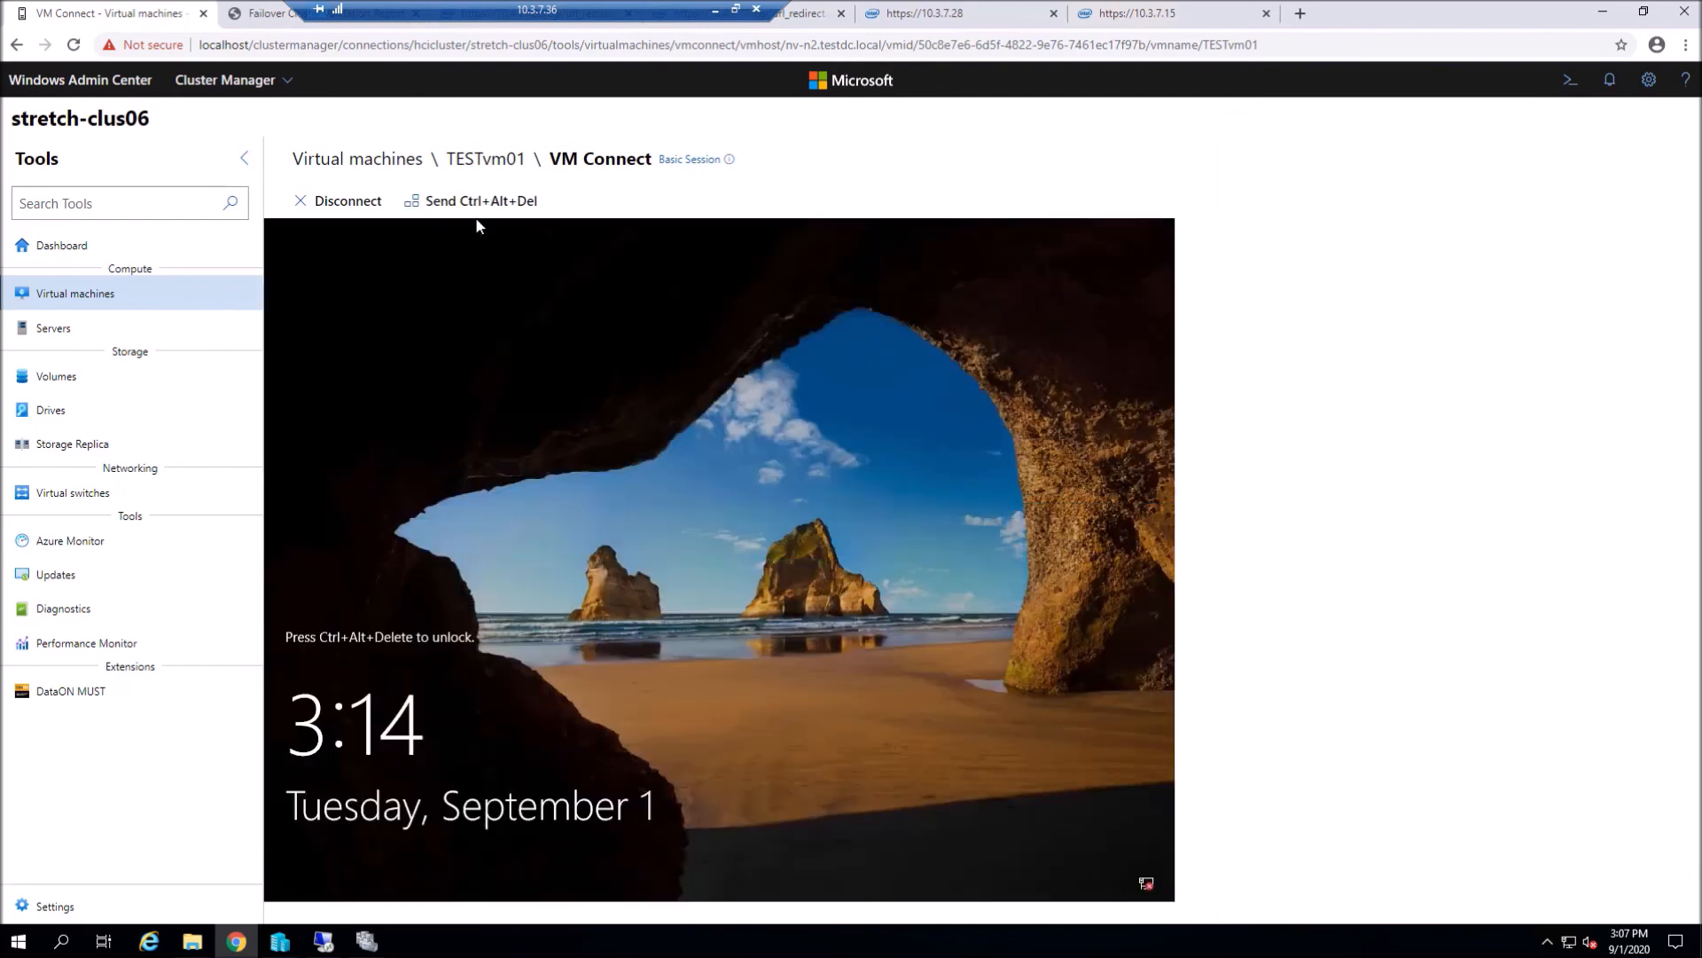
left_click(476, 202)
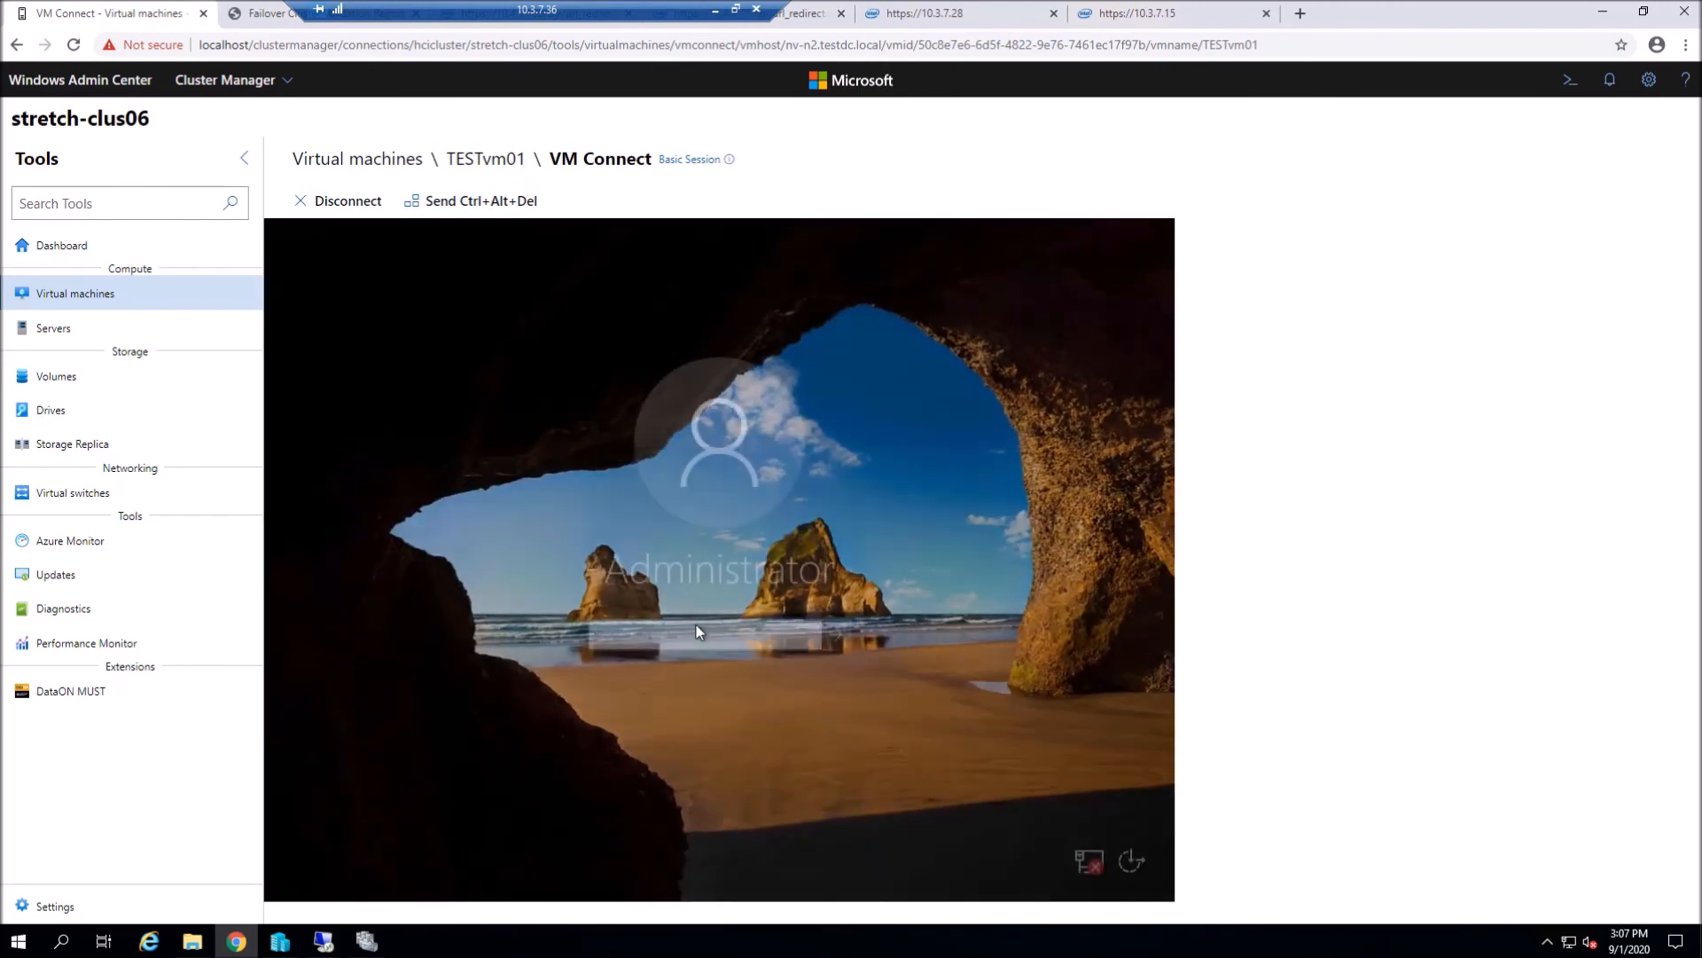
type("•")
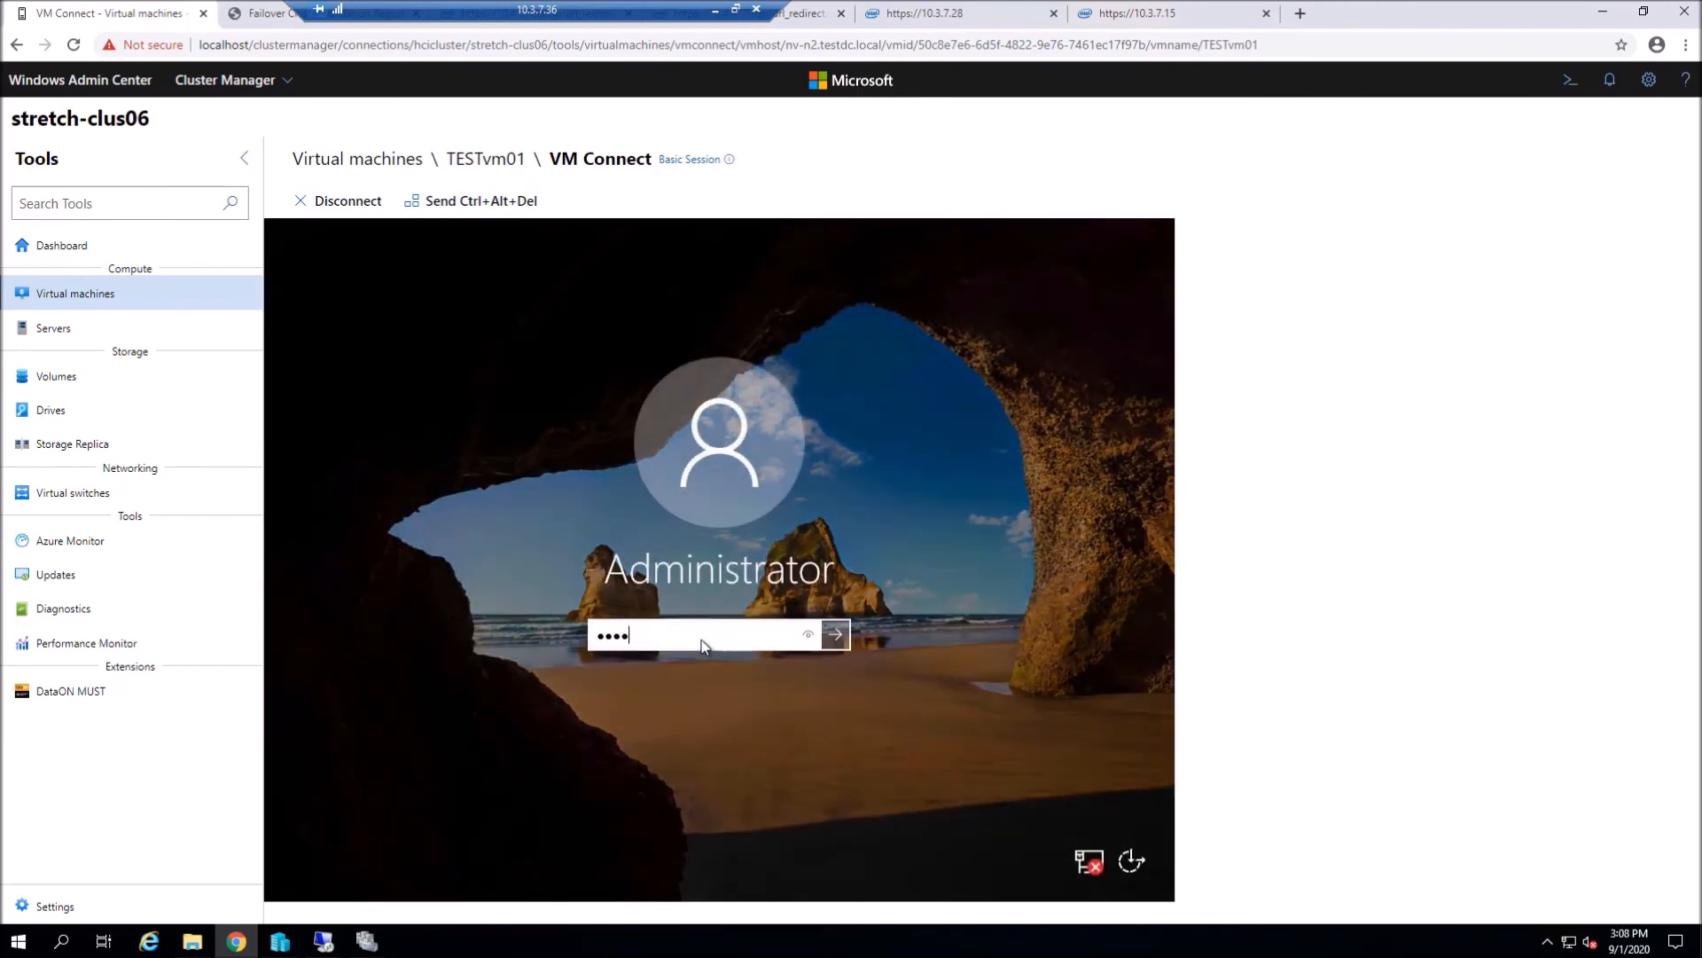
key("Return")
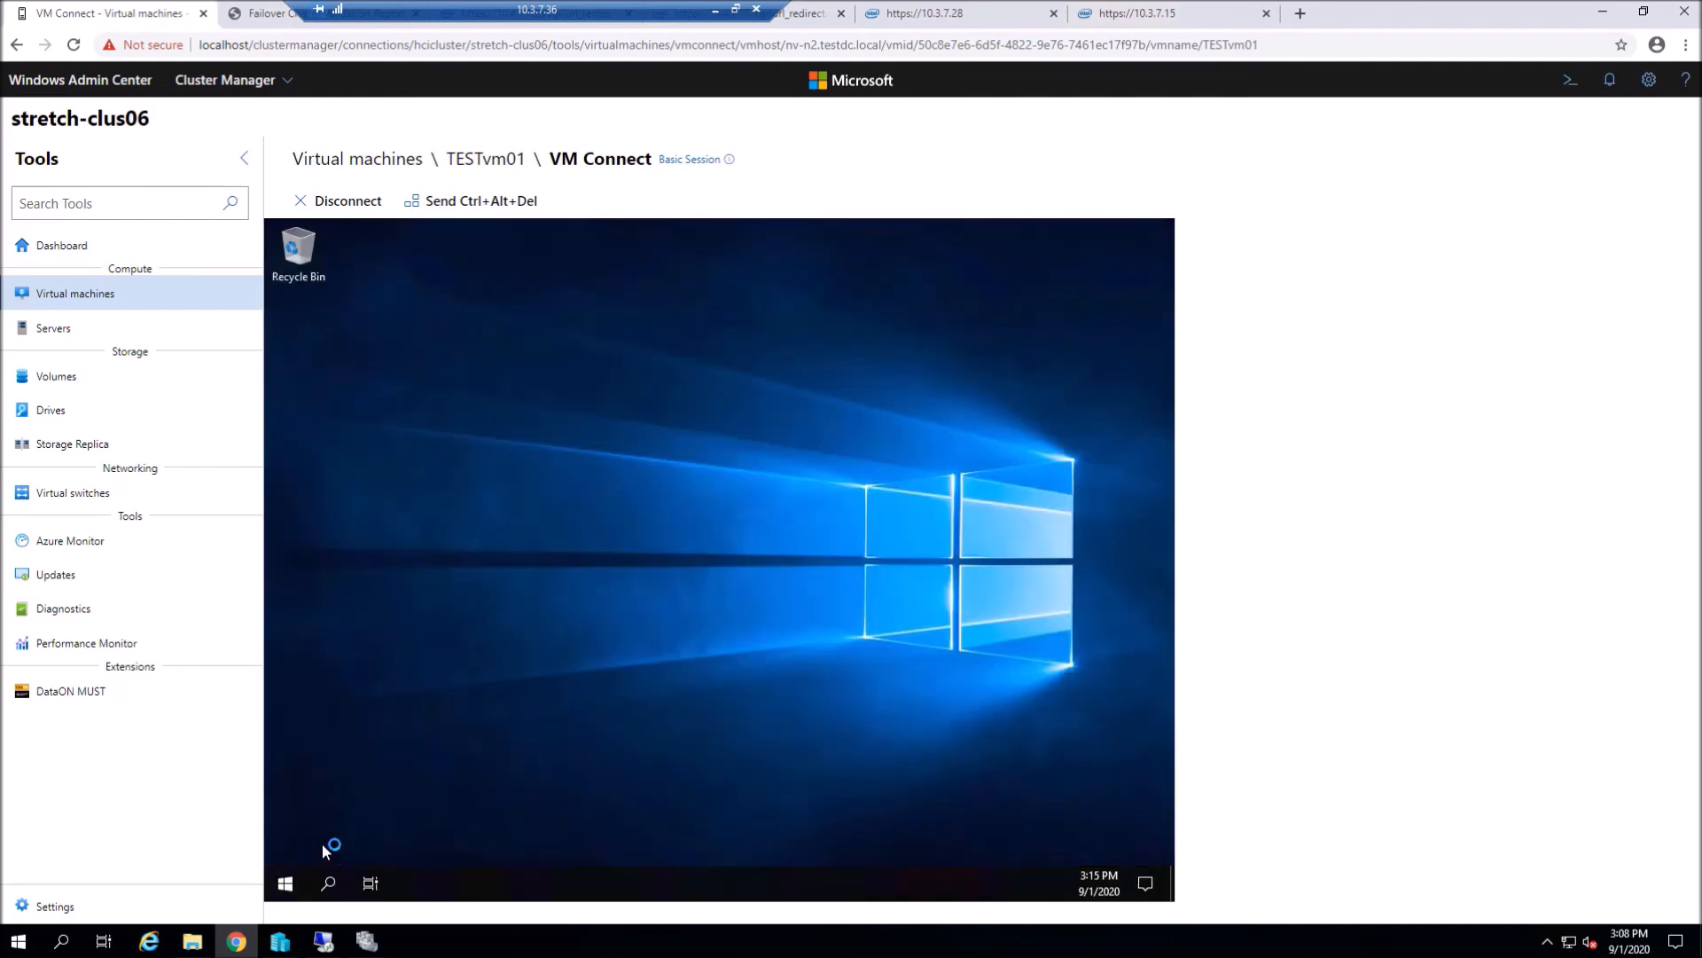
- Close Server Manager and create a text file named TESTvm01 below the Recycle Bin
right_click(509, 546)
mouse_move(610, 677)
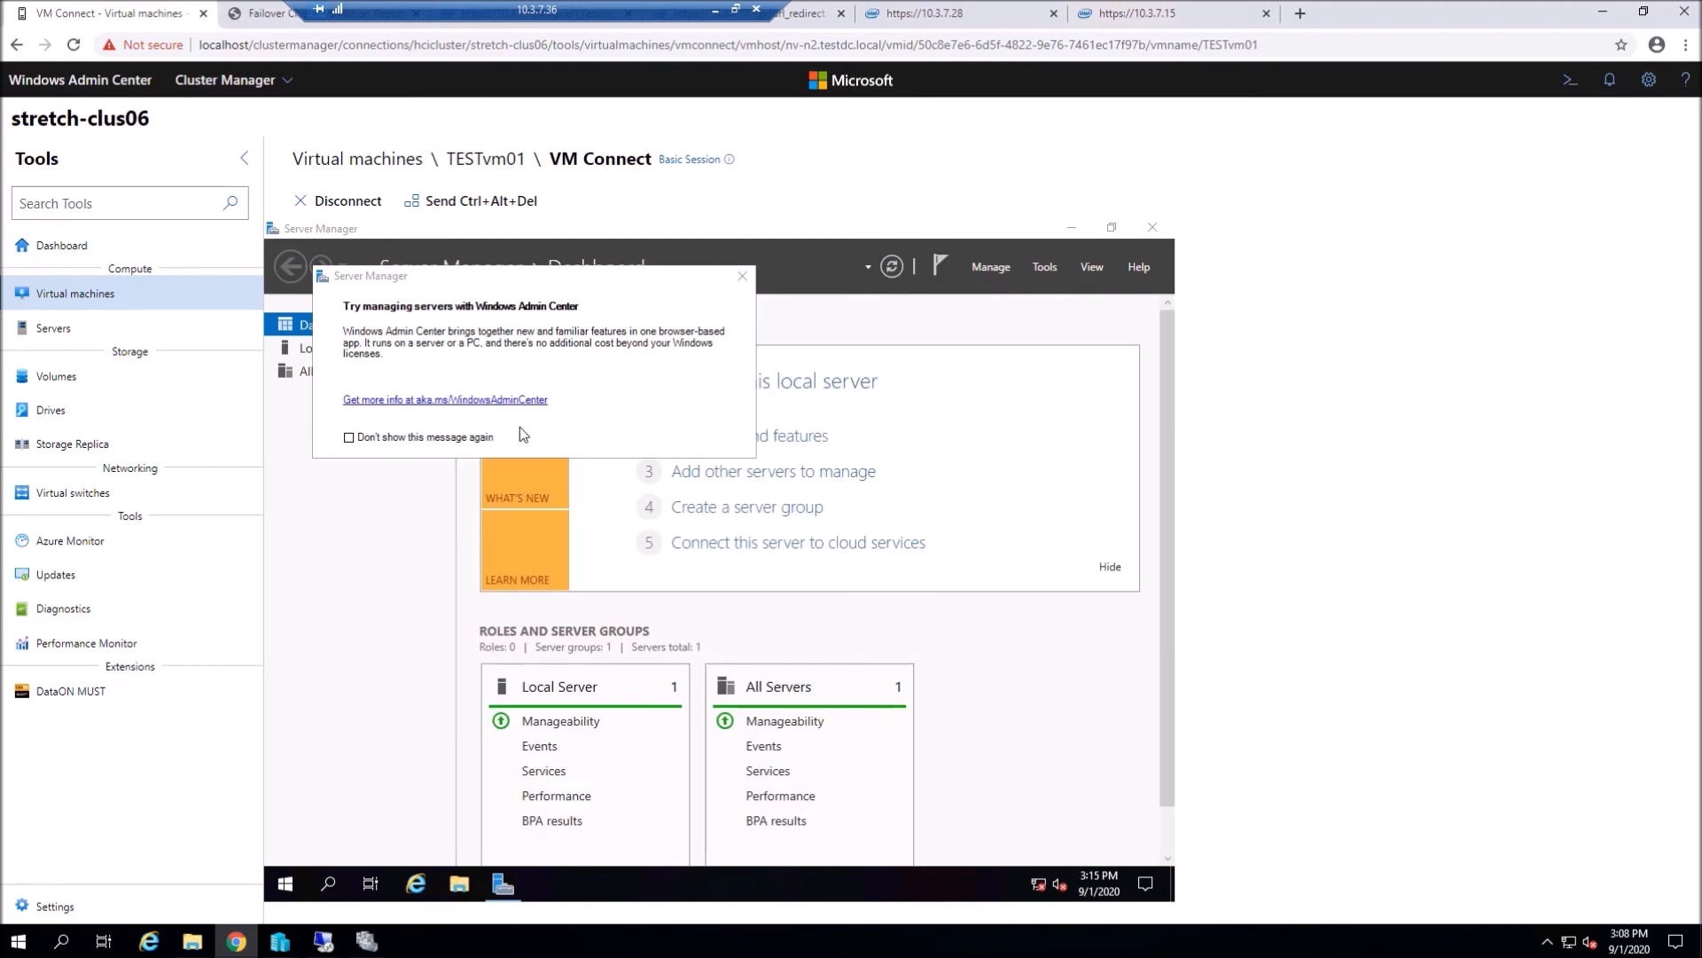
left_click(742, 279)
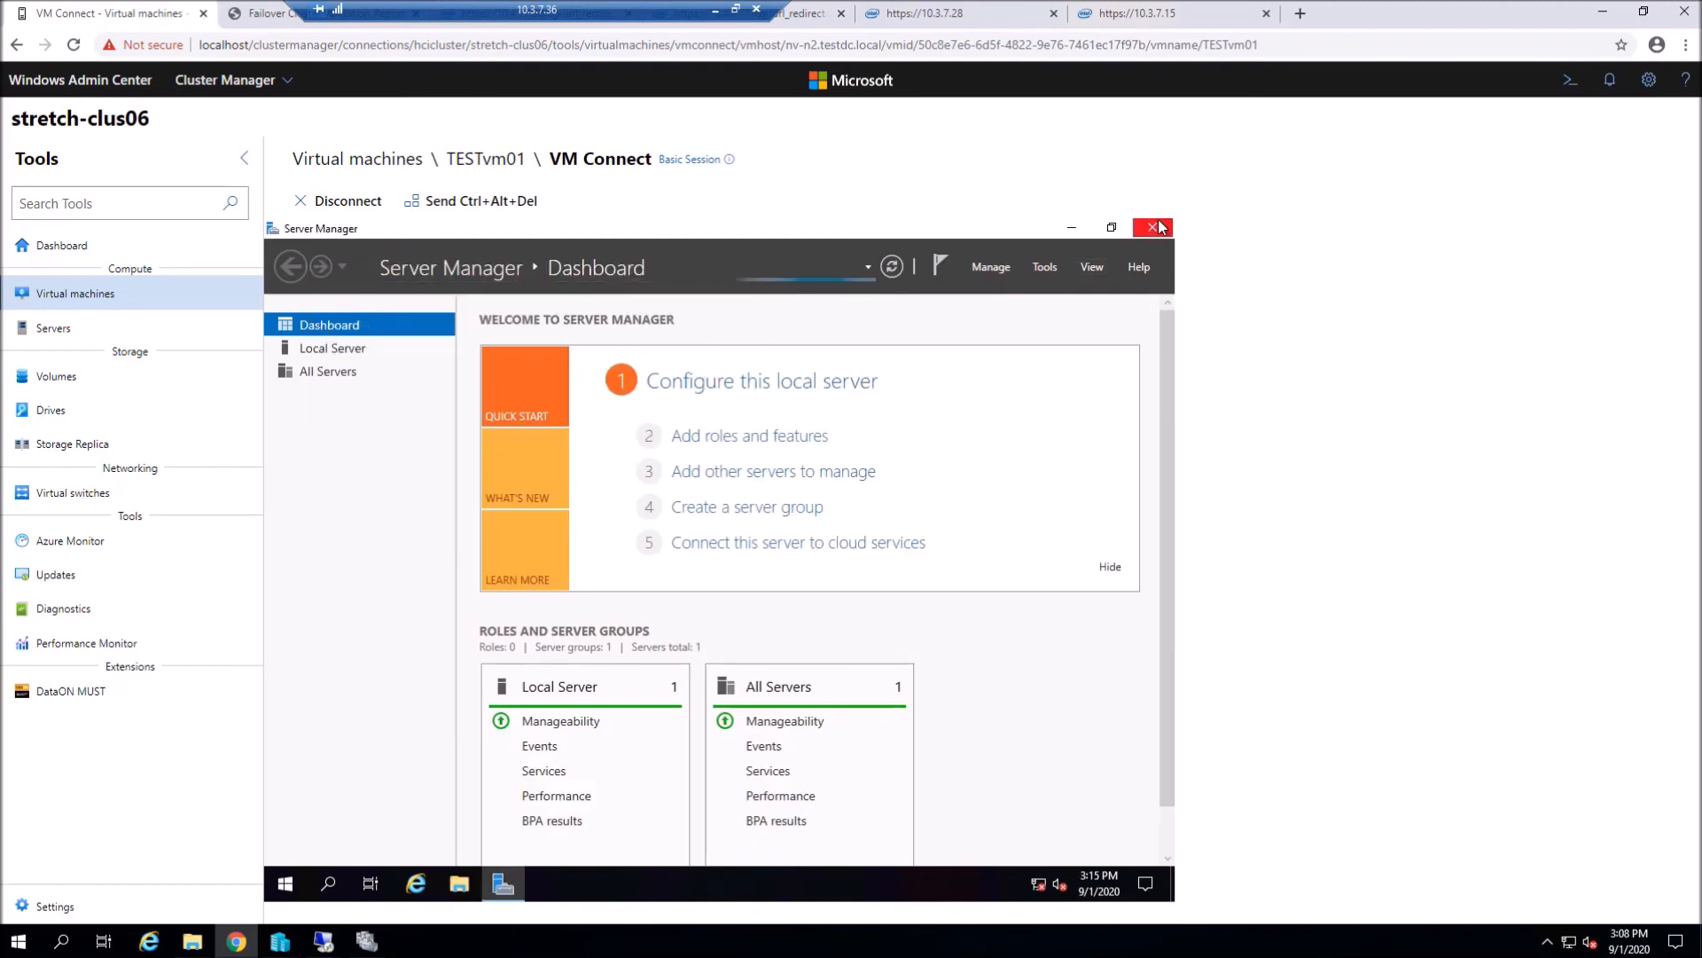
left_click(1153, 227)
right_click(501, 601)
left_click(571, 564)
type("TEST")
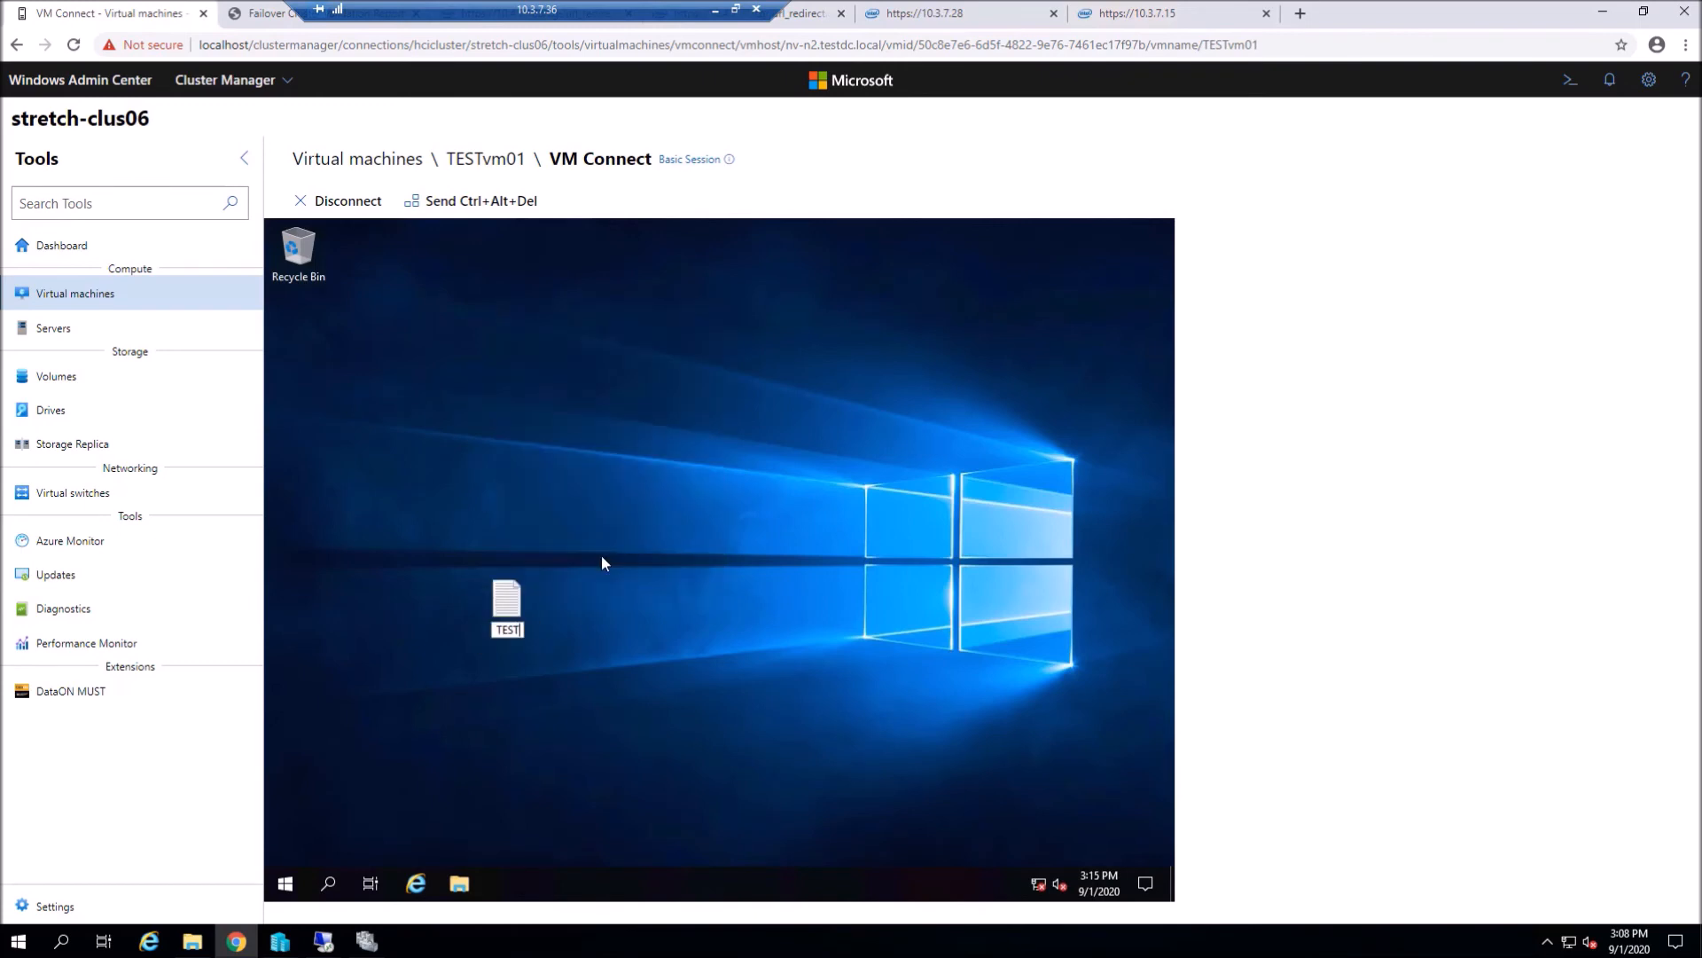
type("vm01")
key("Return")
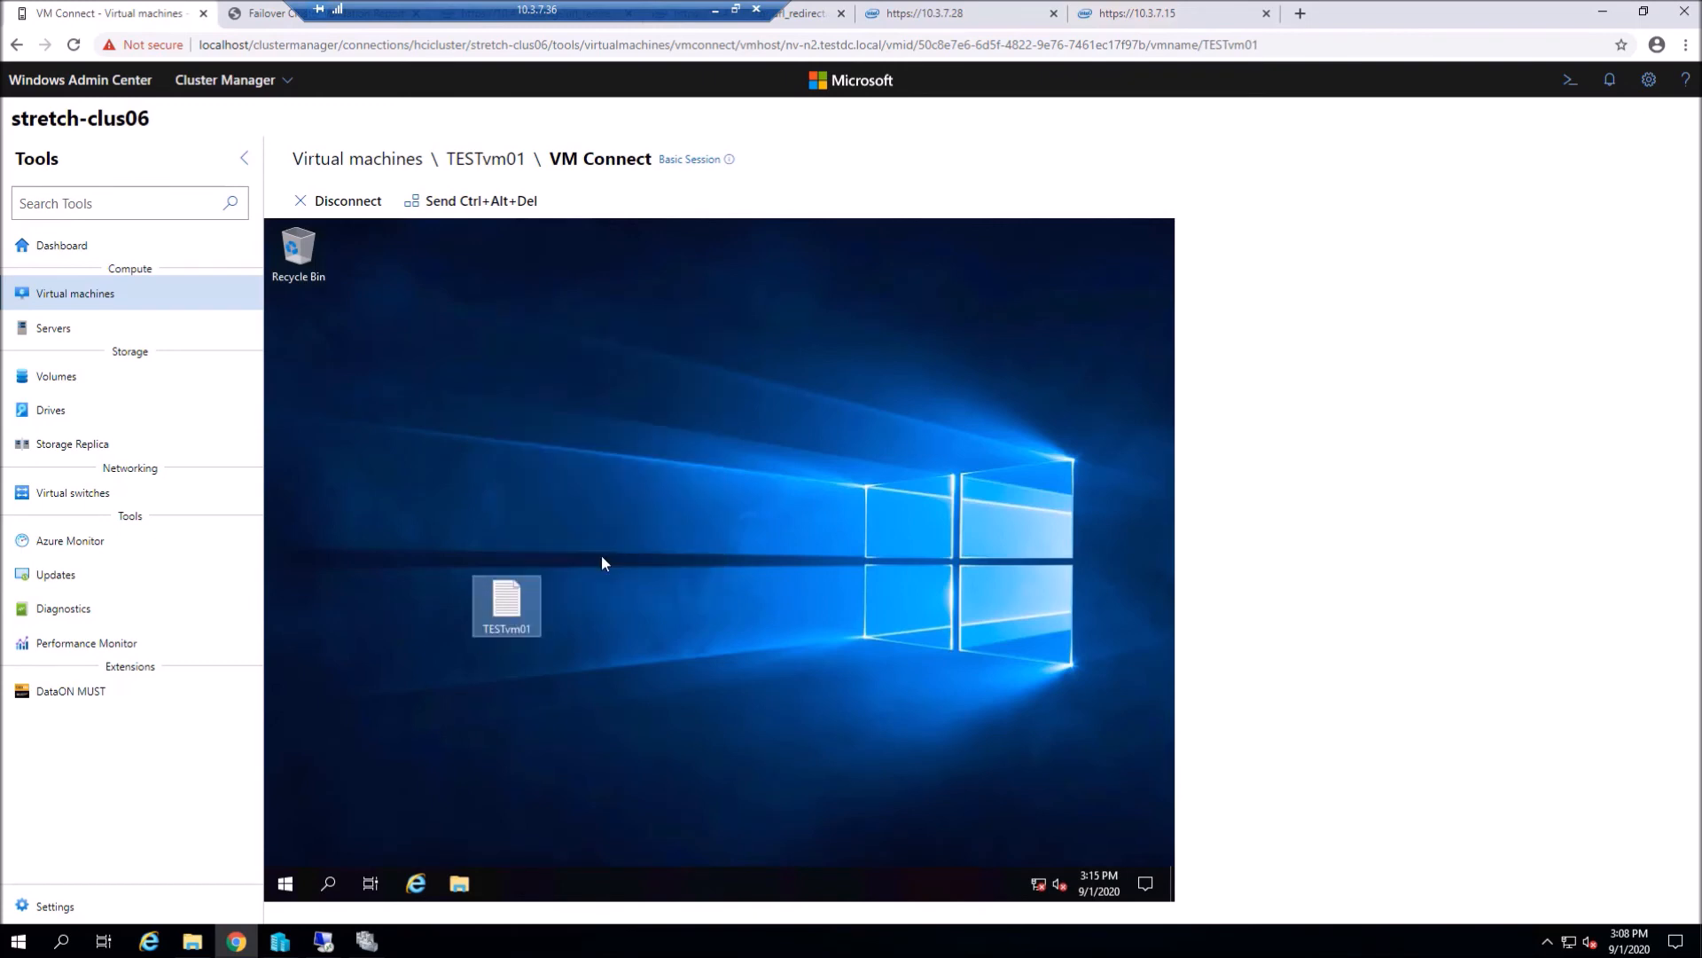
left_click_drag(313, 336, 315, 338)
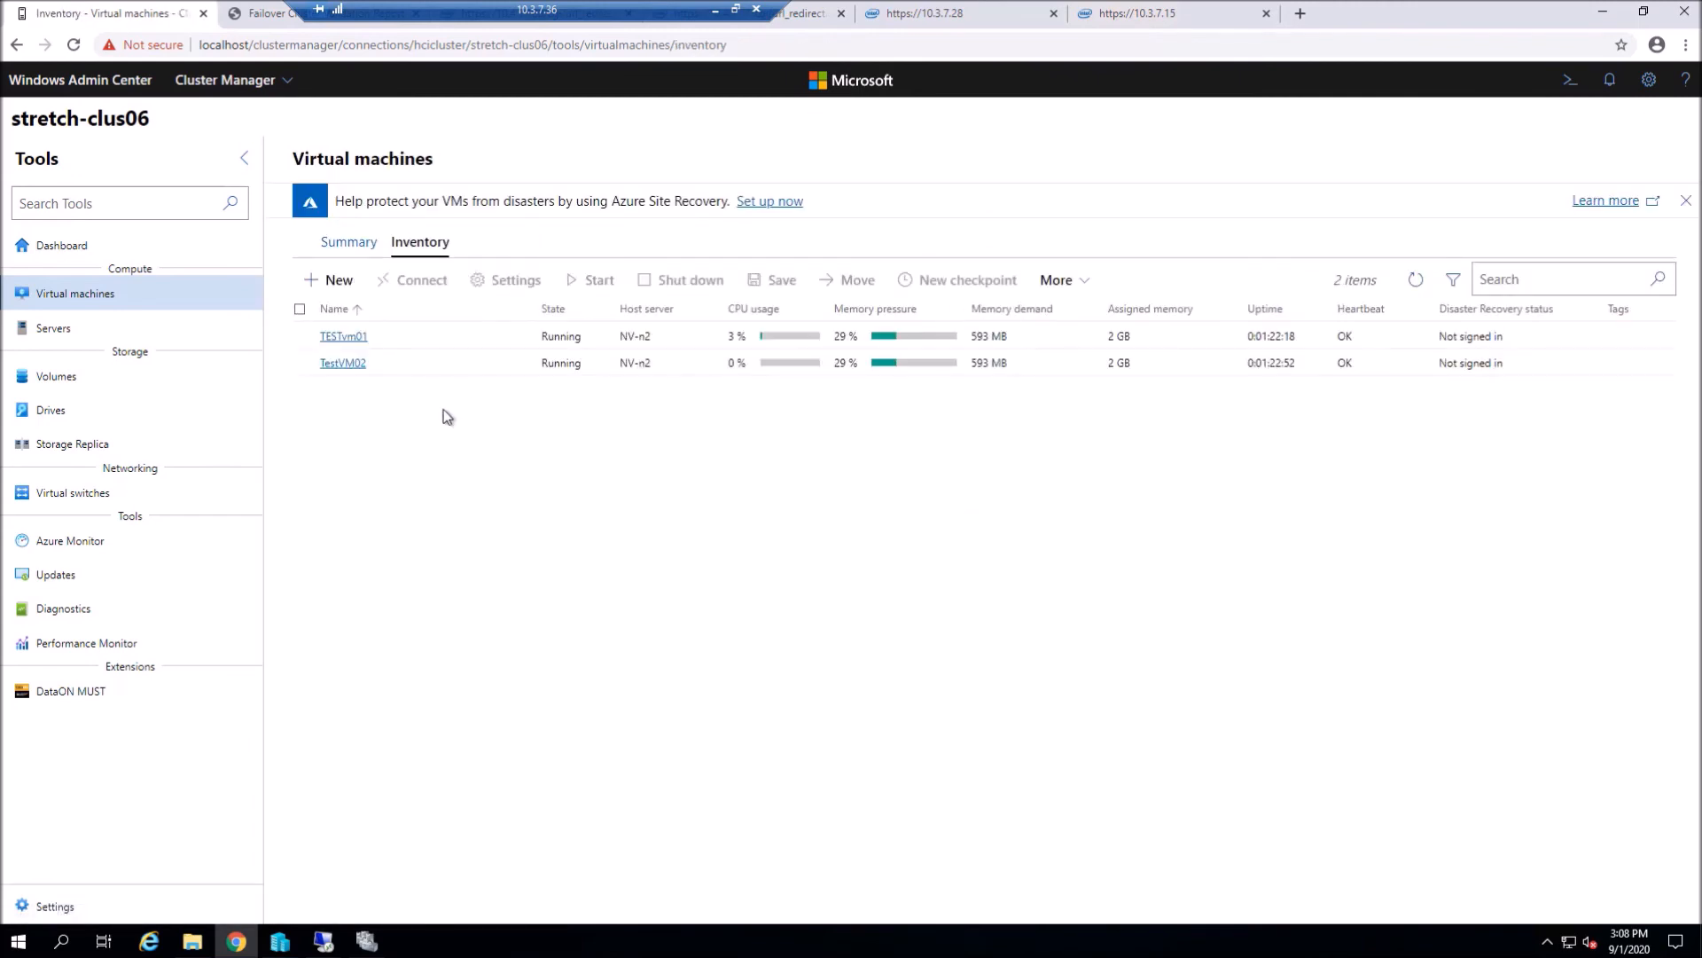
- Open TestVM02's console, closing the leftover session window and Server Manager with its tip
left_click(345, 364)
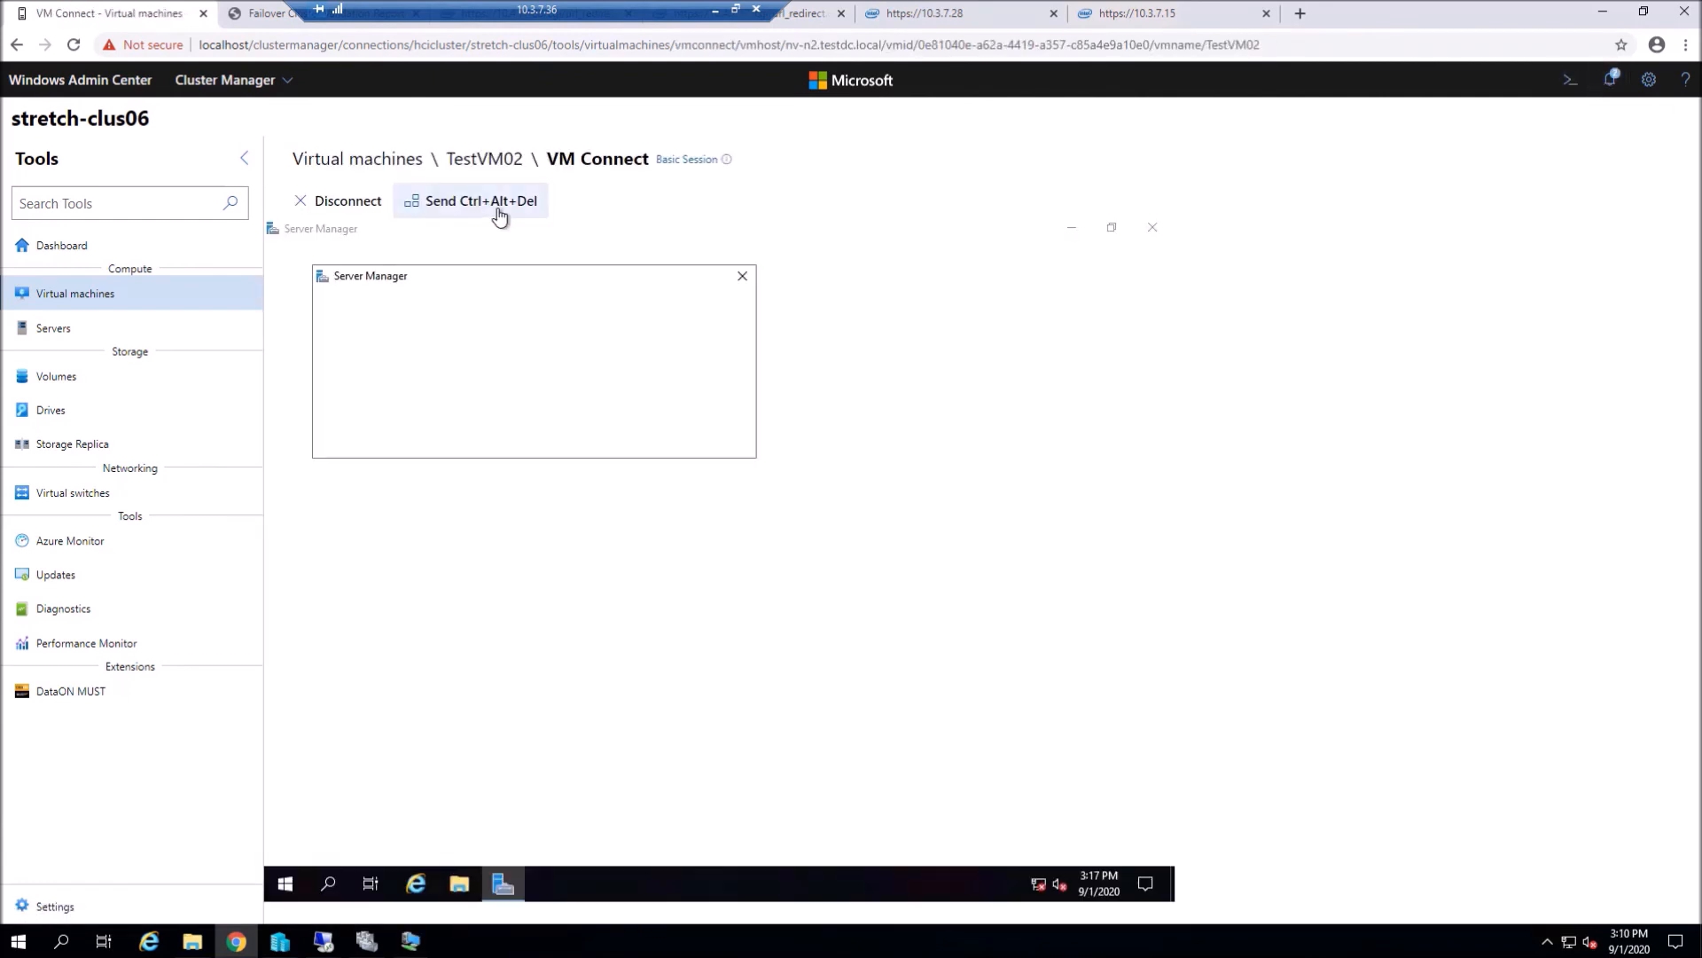
left_click(1044, 438)
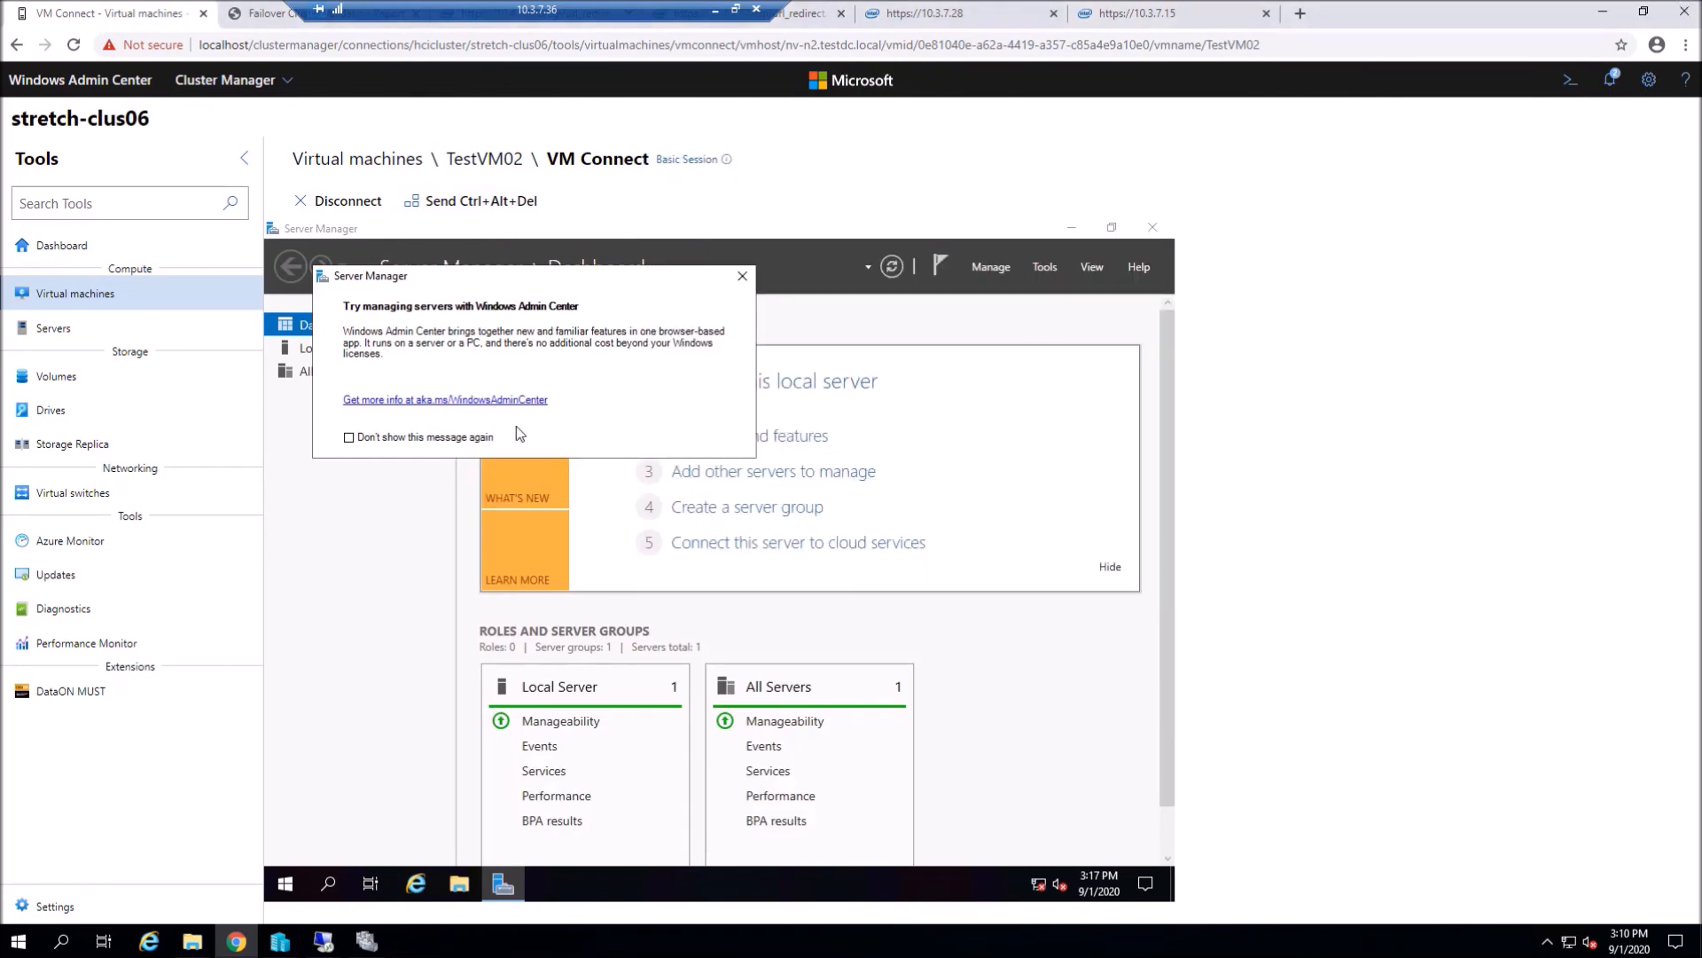
left_click(491, 438)
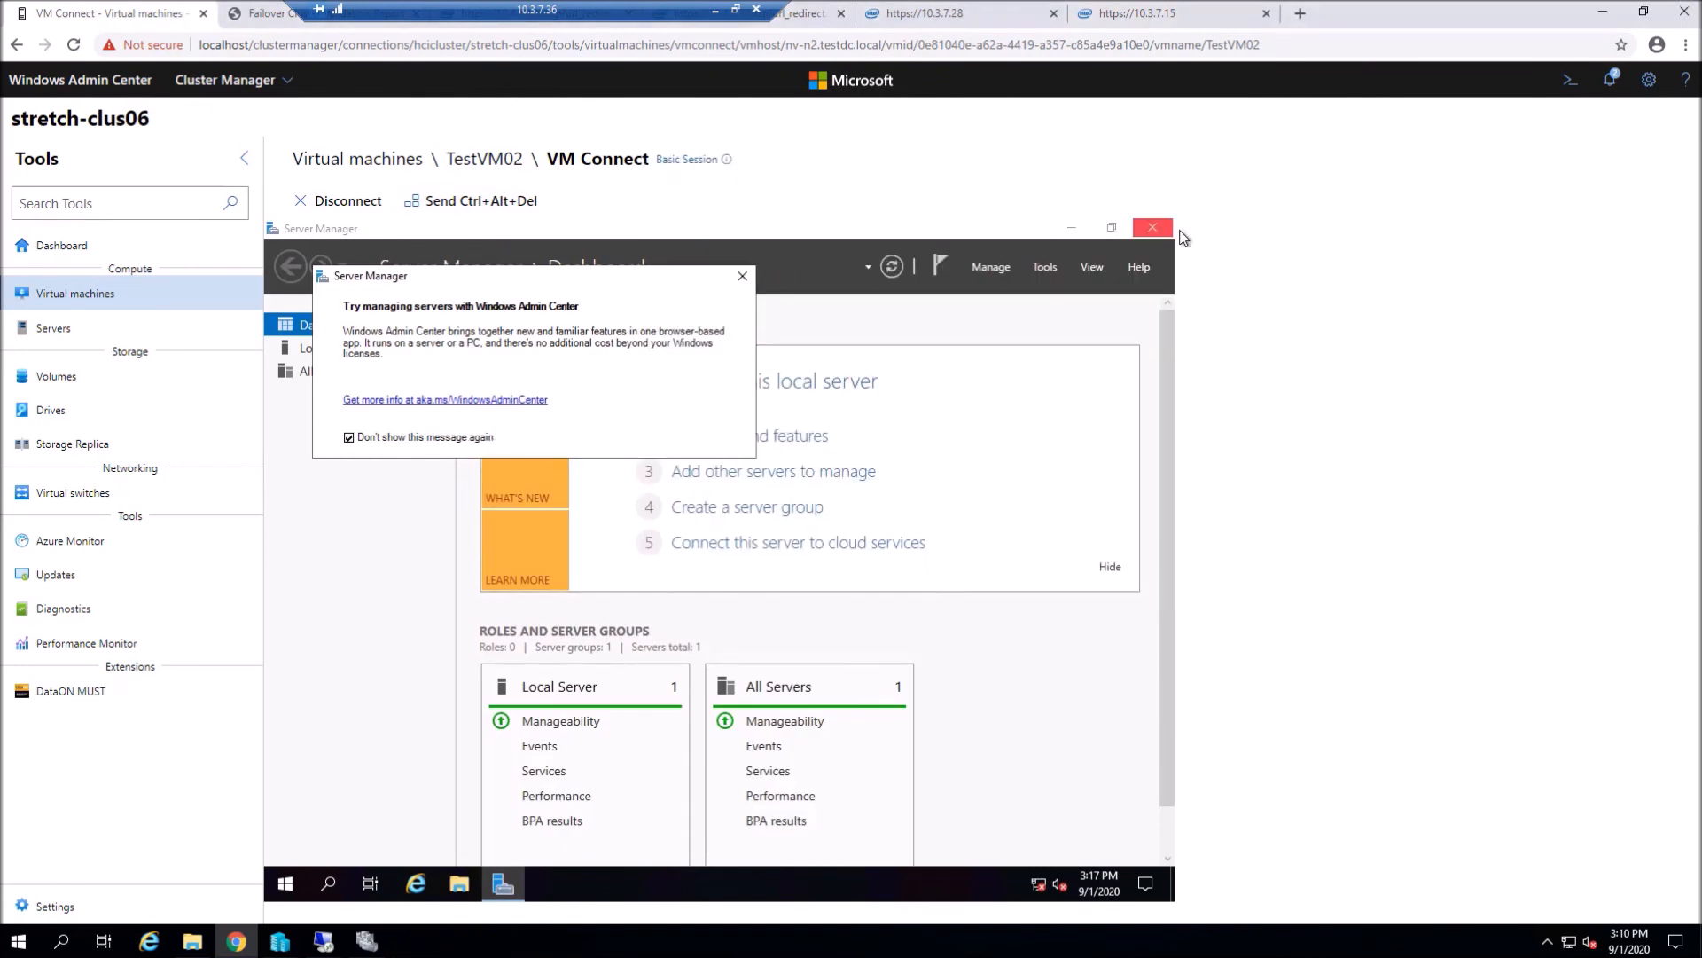
left_click(742, 276)
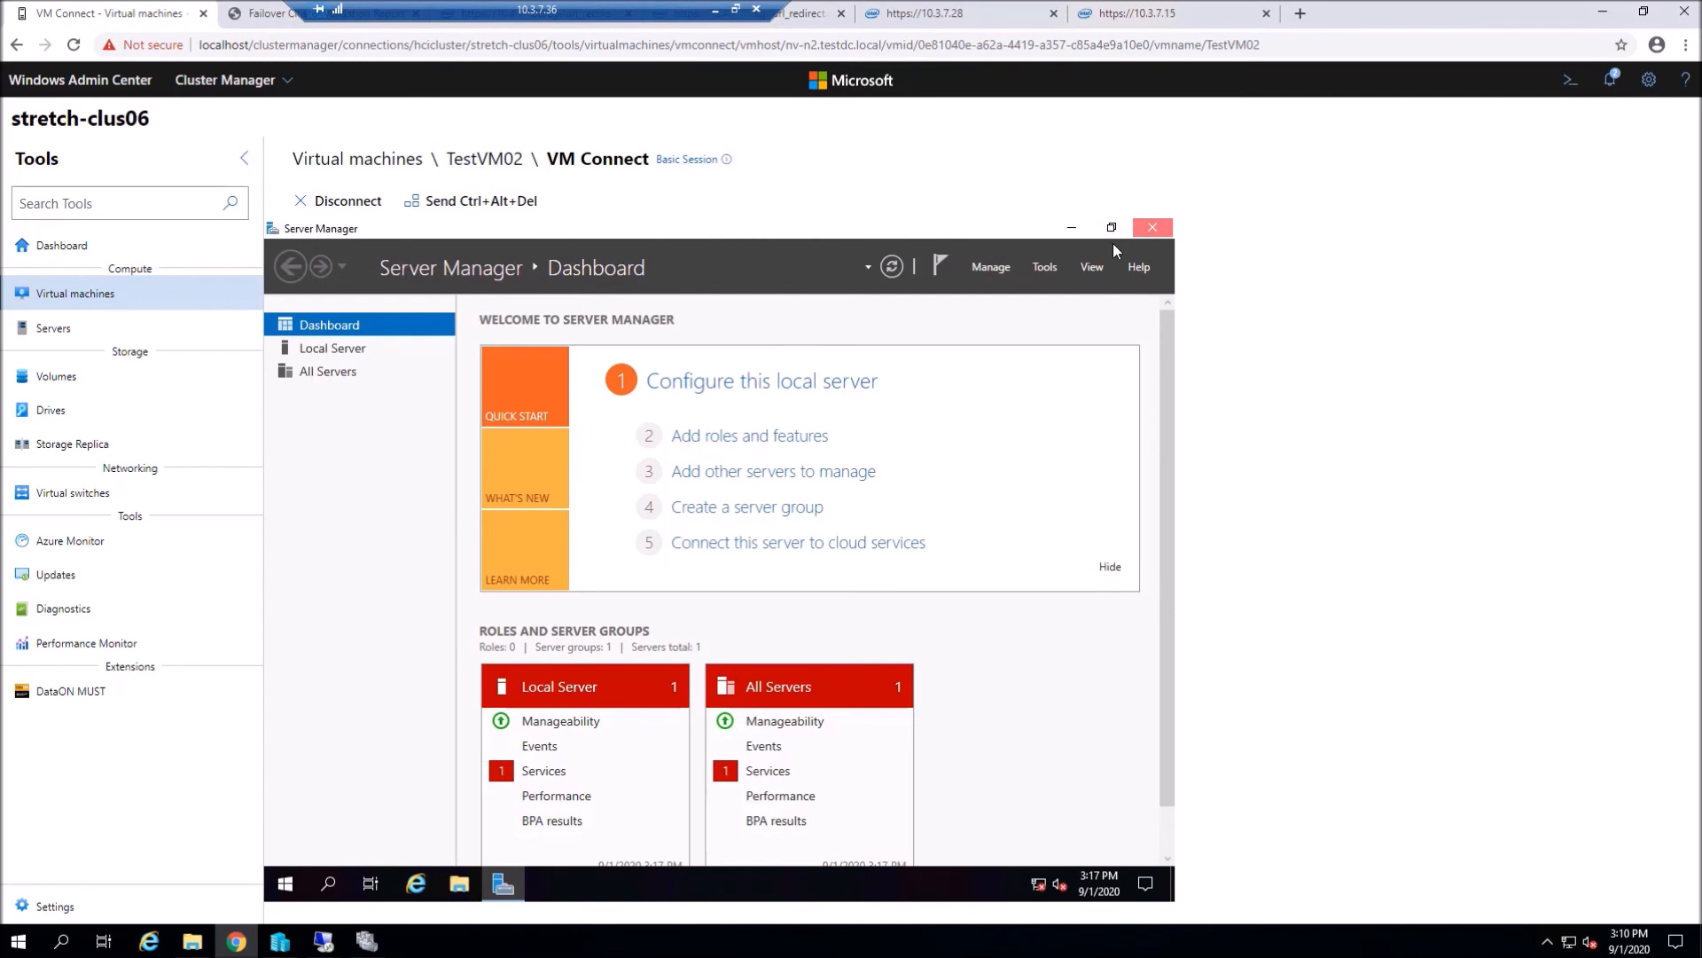
left_click(1151, 228)
- Create a new text document named TESTvm02 and drag it below the Recycle Bin
right_click(472, 355)
mouse_move(571, 474)
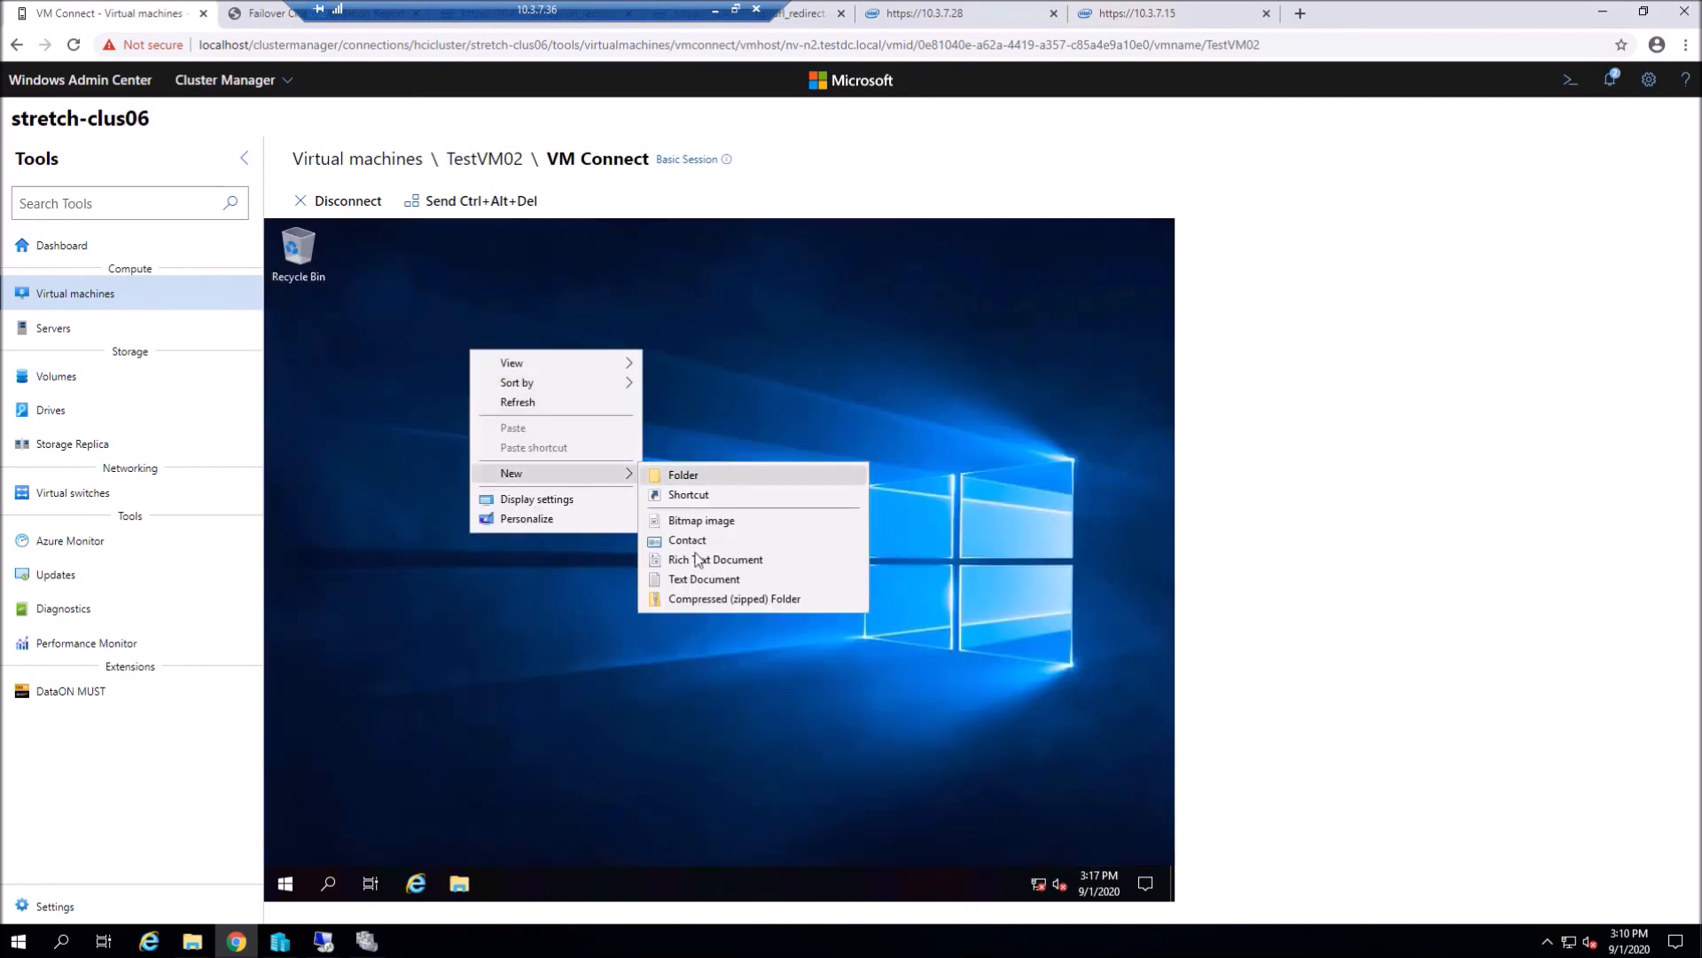
left_click(695, 581)
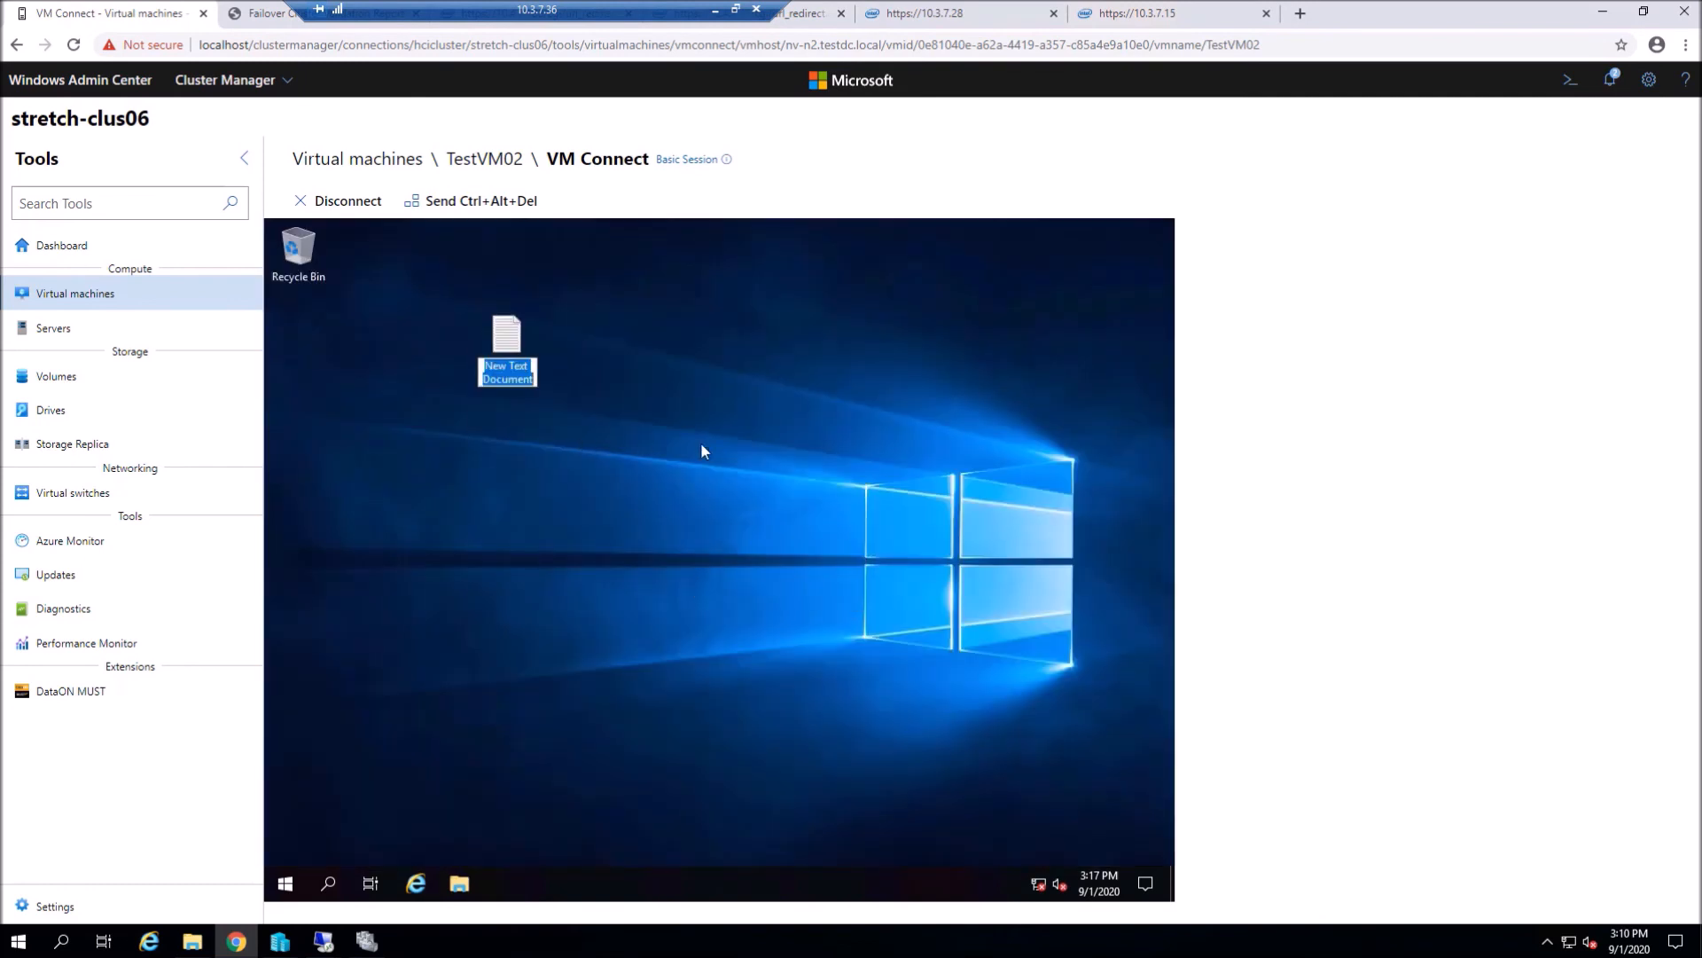
type("TESTvm02")
key("Return")
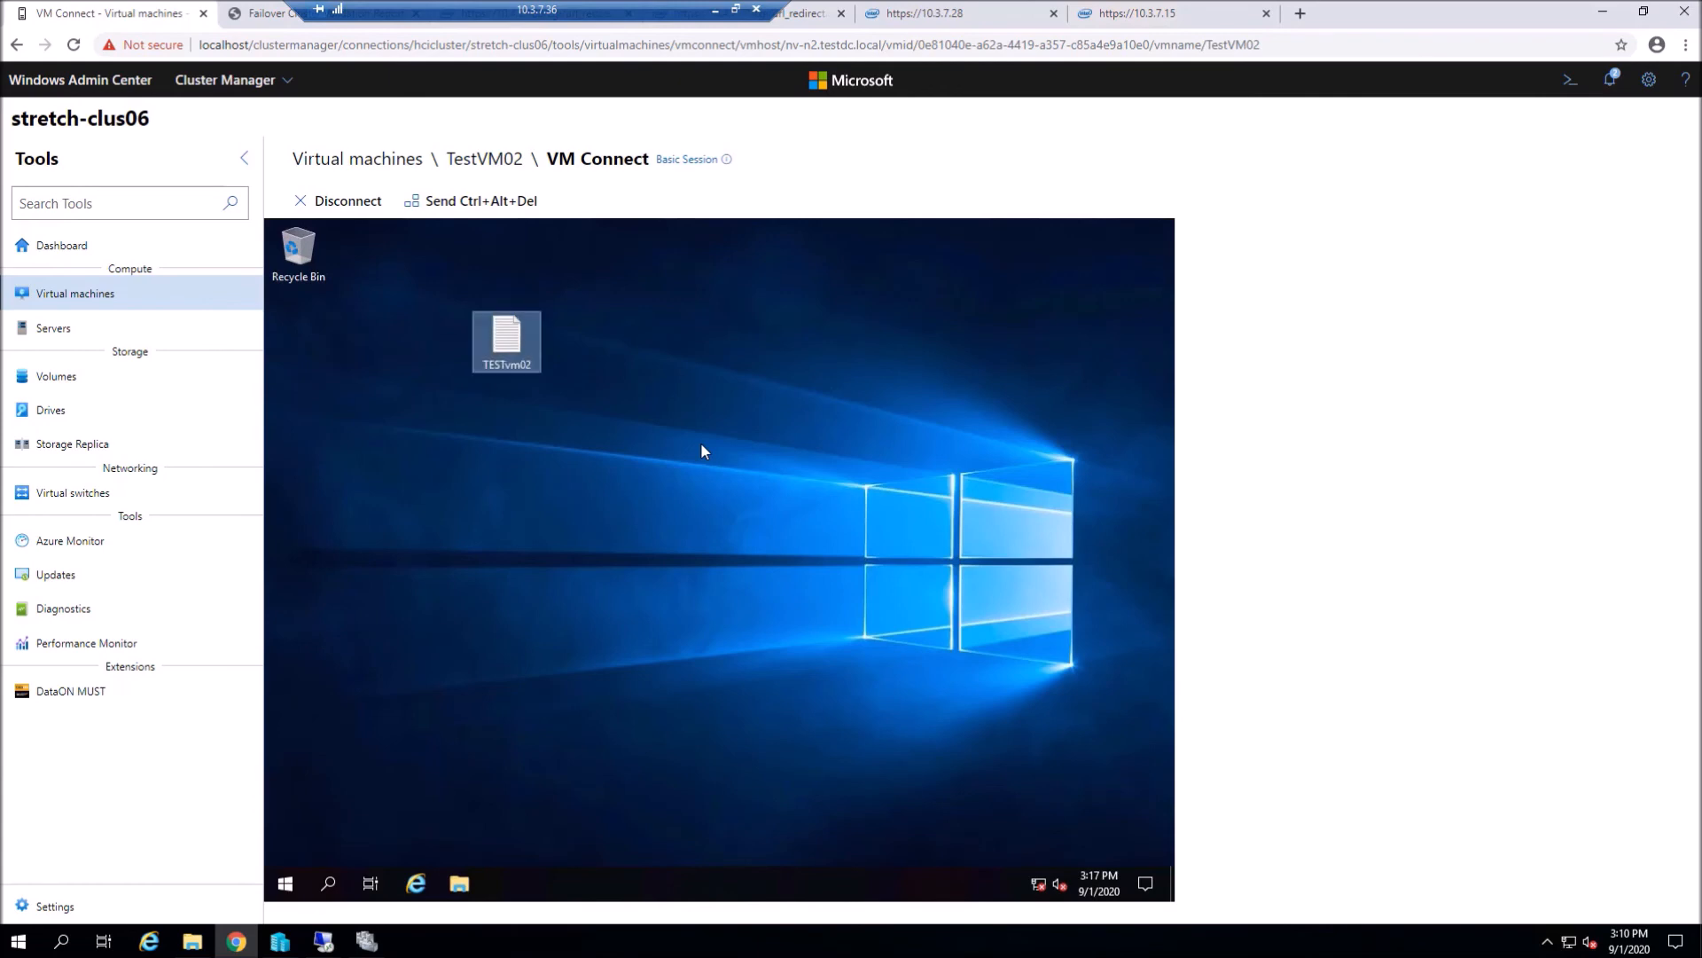
left_click_drag(506, 344, 326, 361)
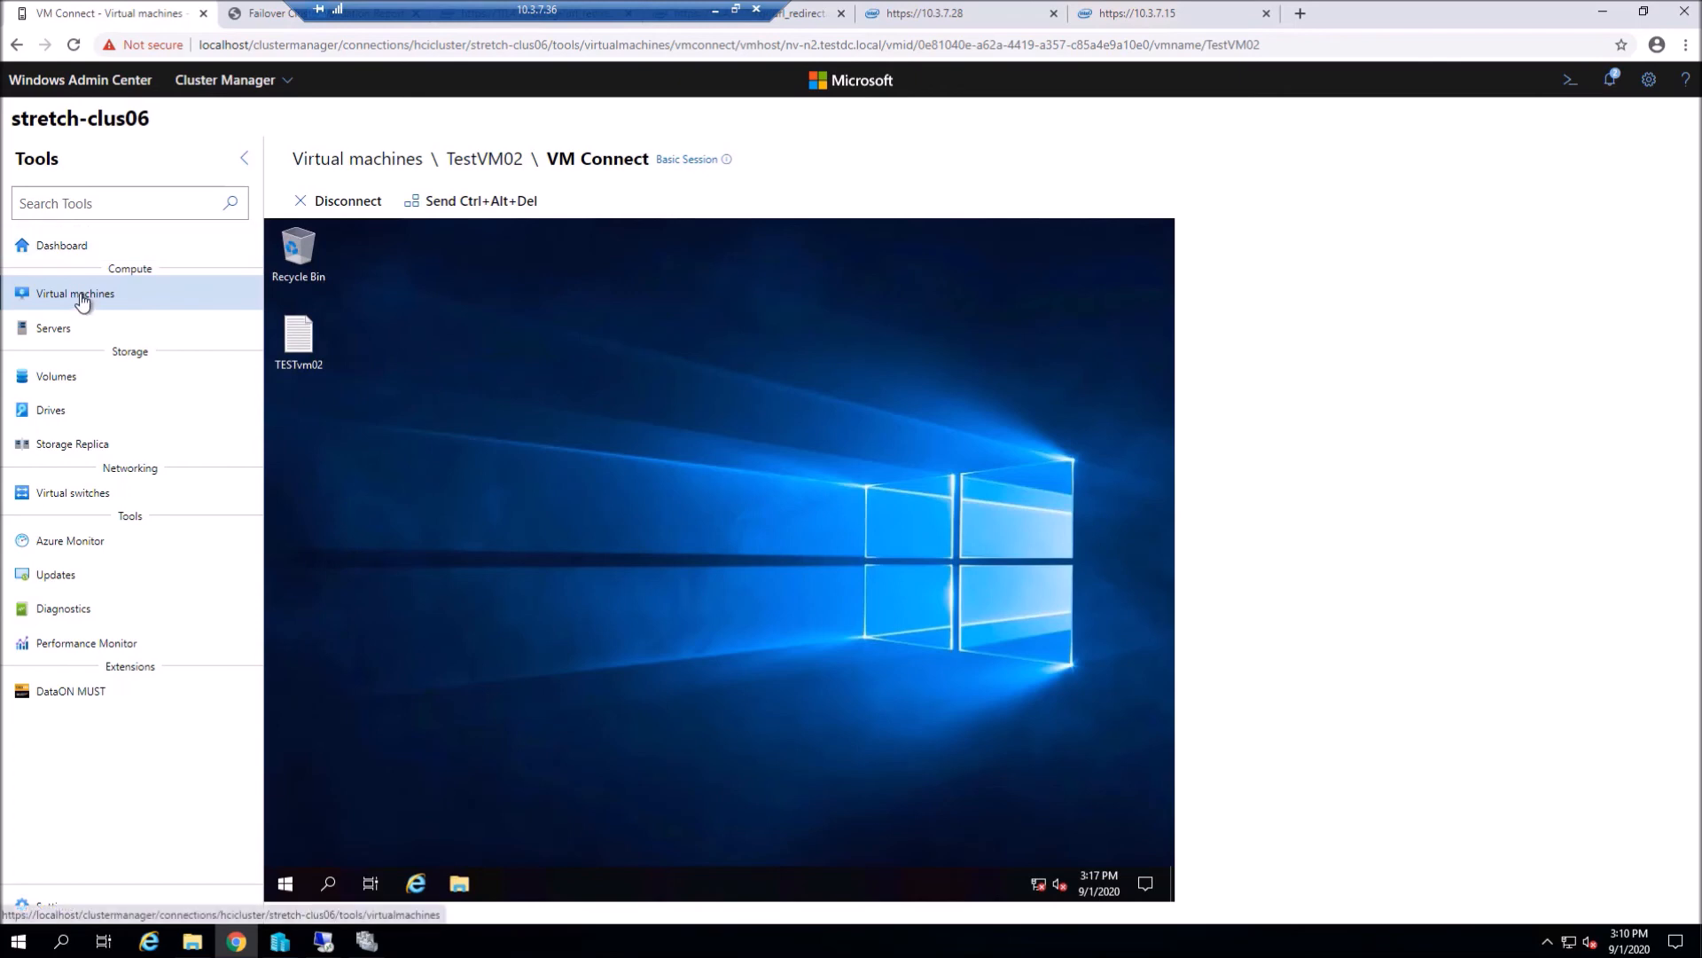
- Check the VM inventory hosts and the Storage Replica partnerships, then return to the stretch-clus06 Dashboard
left_click(40, 301)
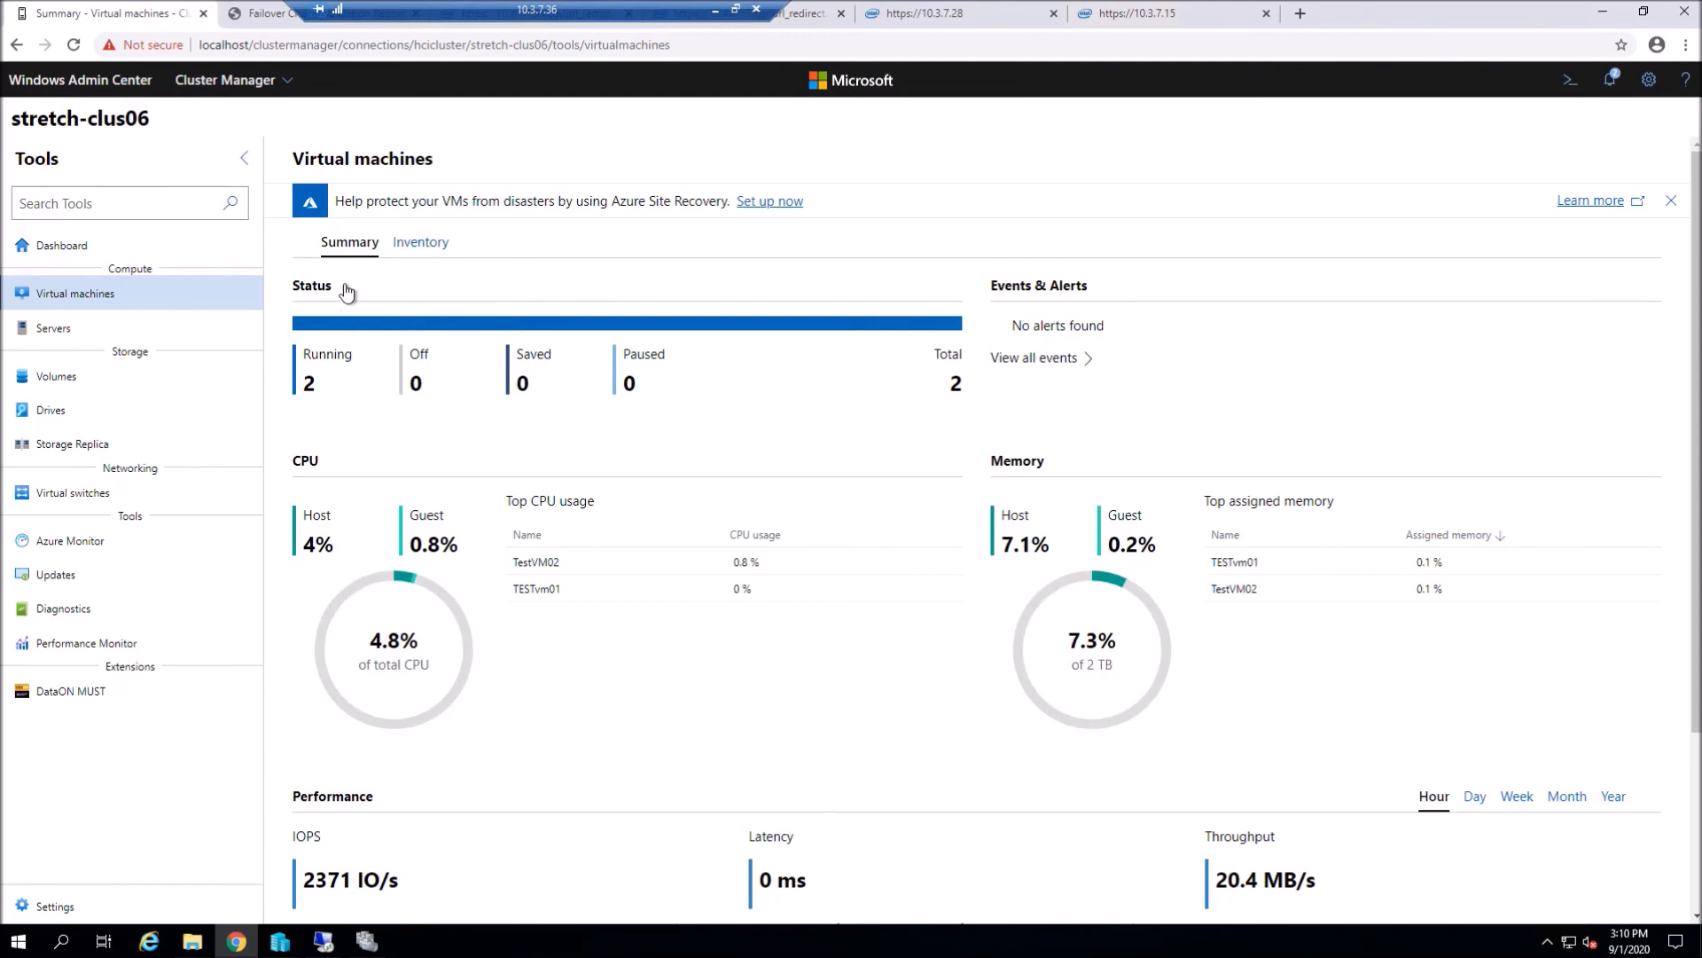
left_click(410, 248)
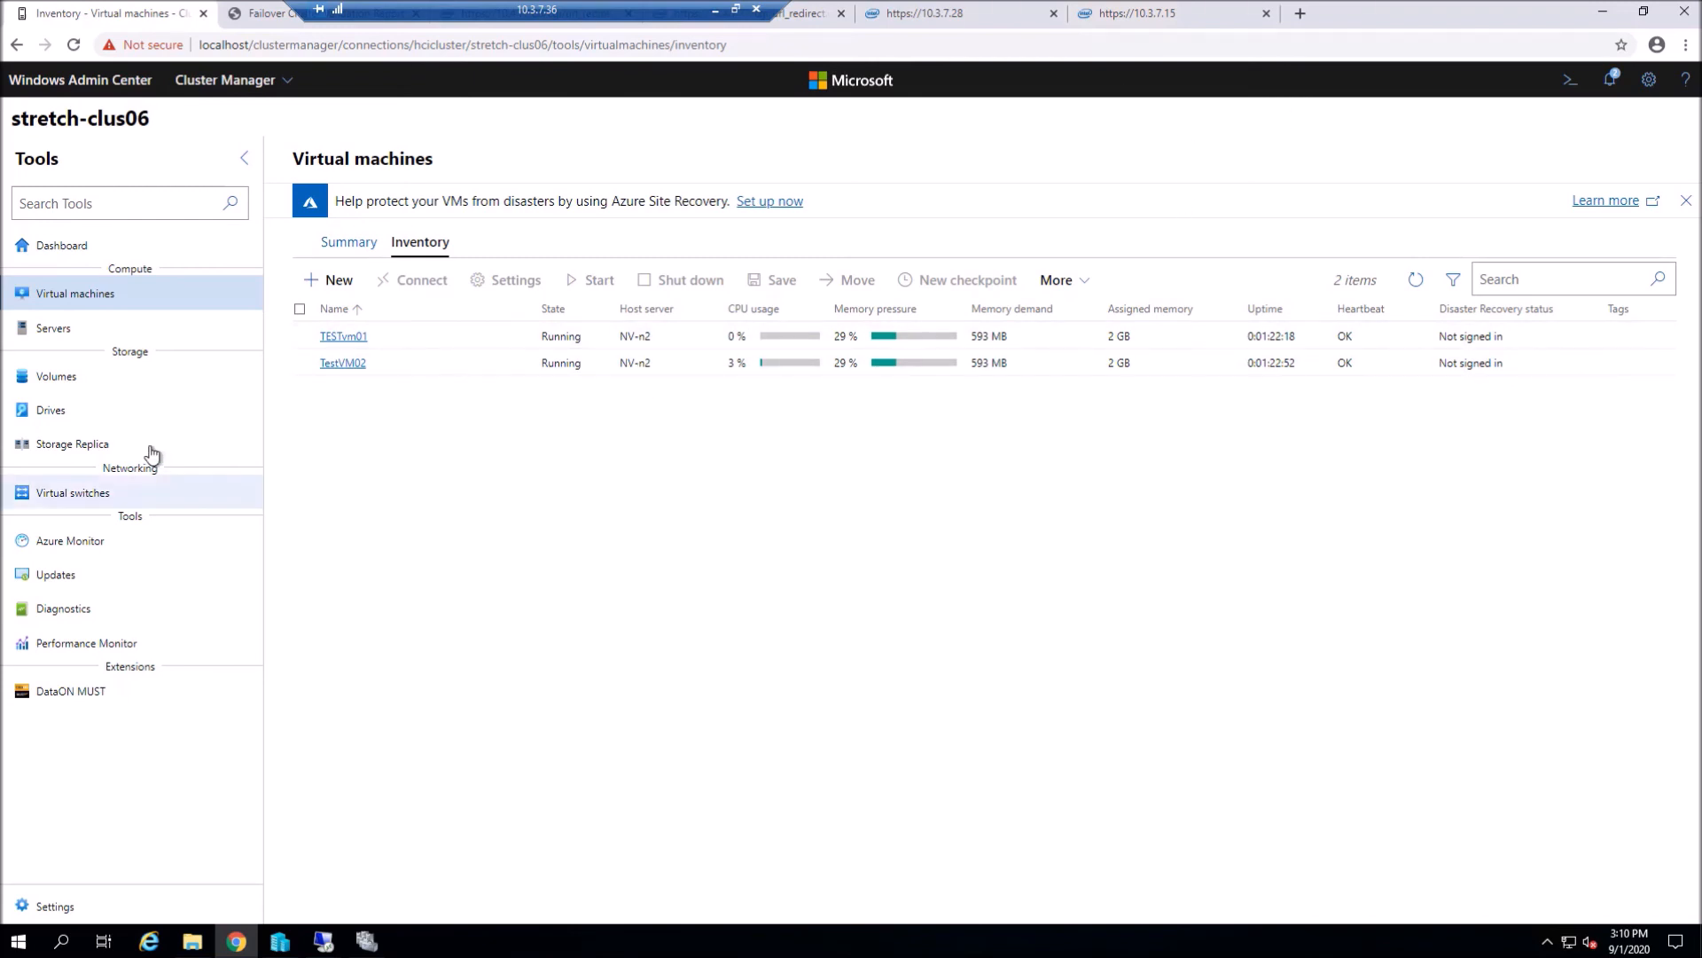
left_click(70, 454)
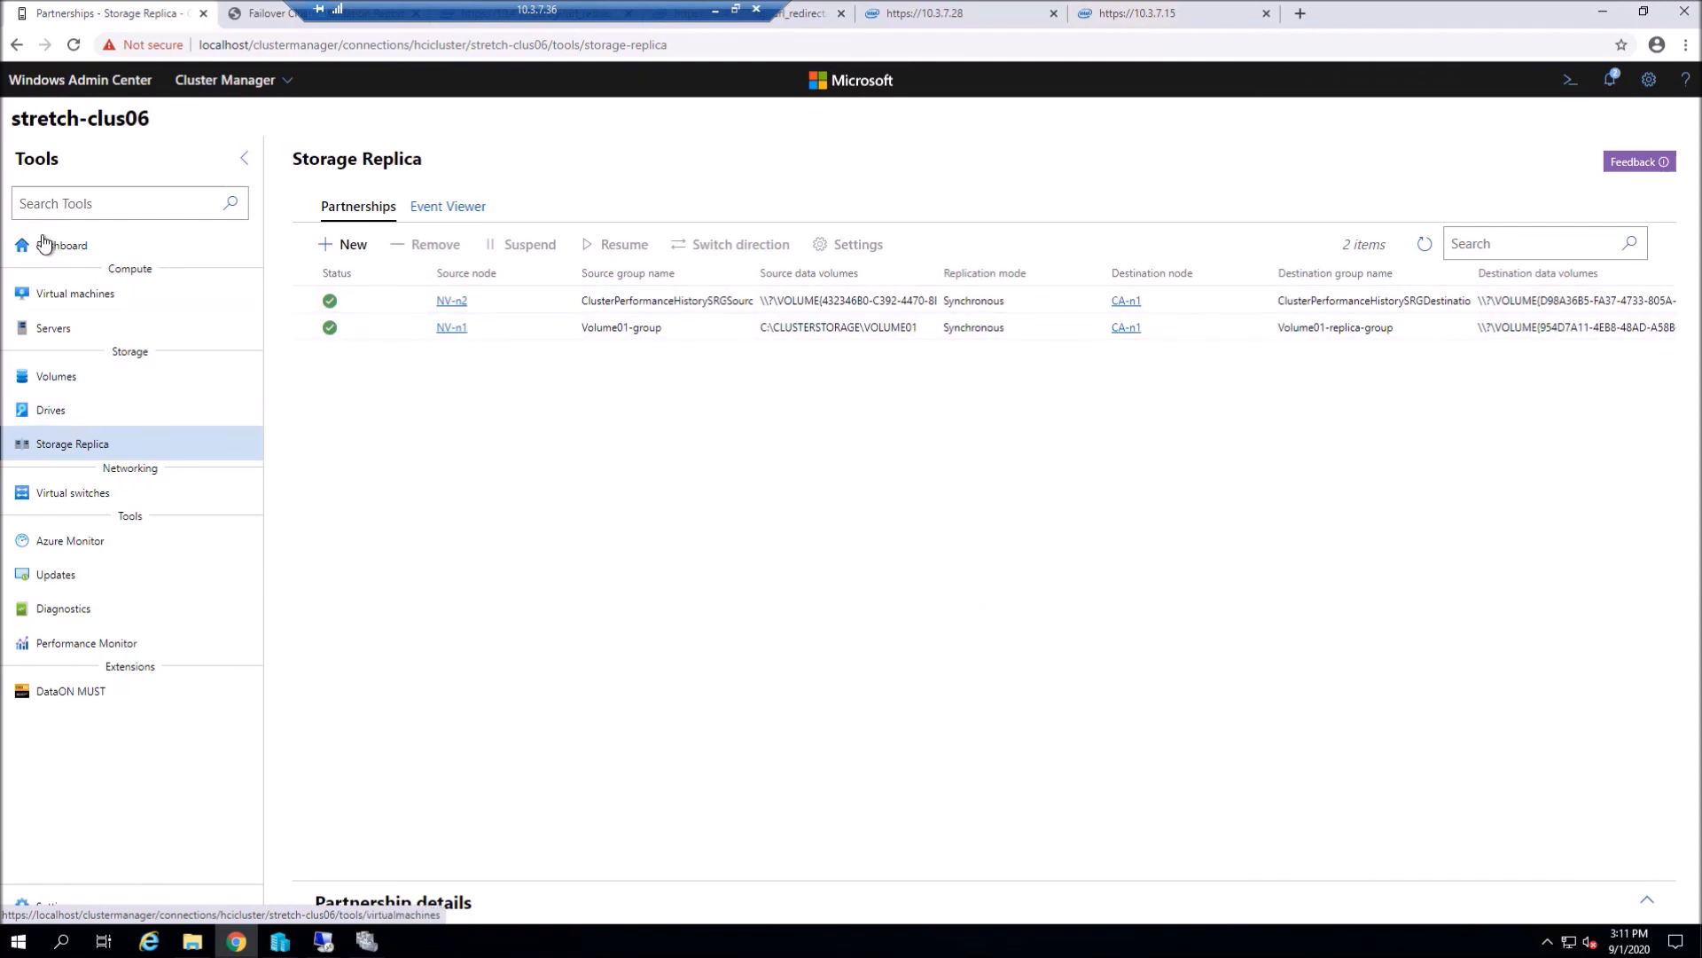
left_click(106, 244)
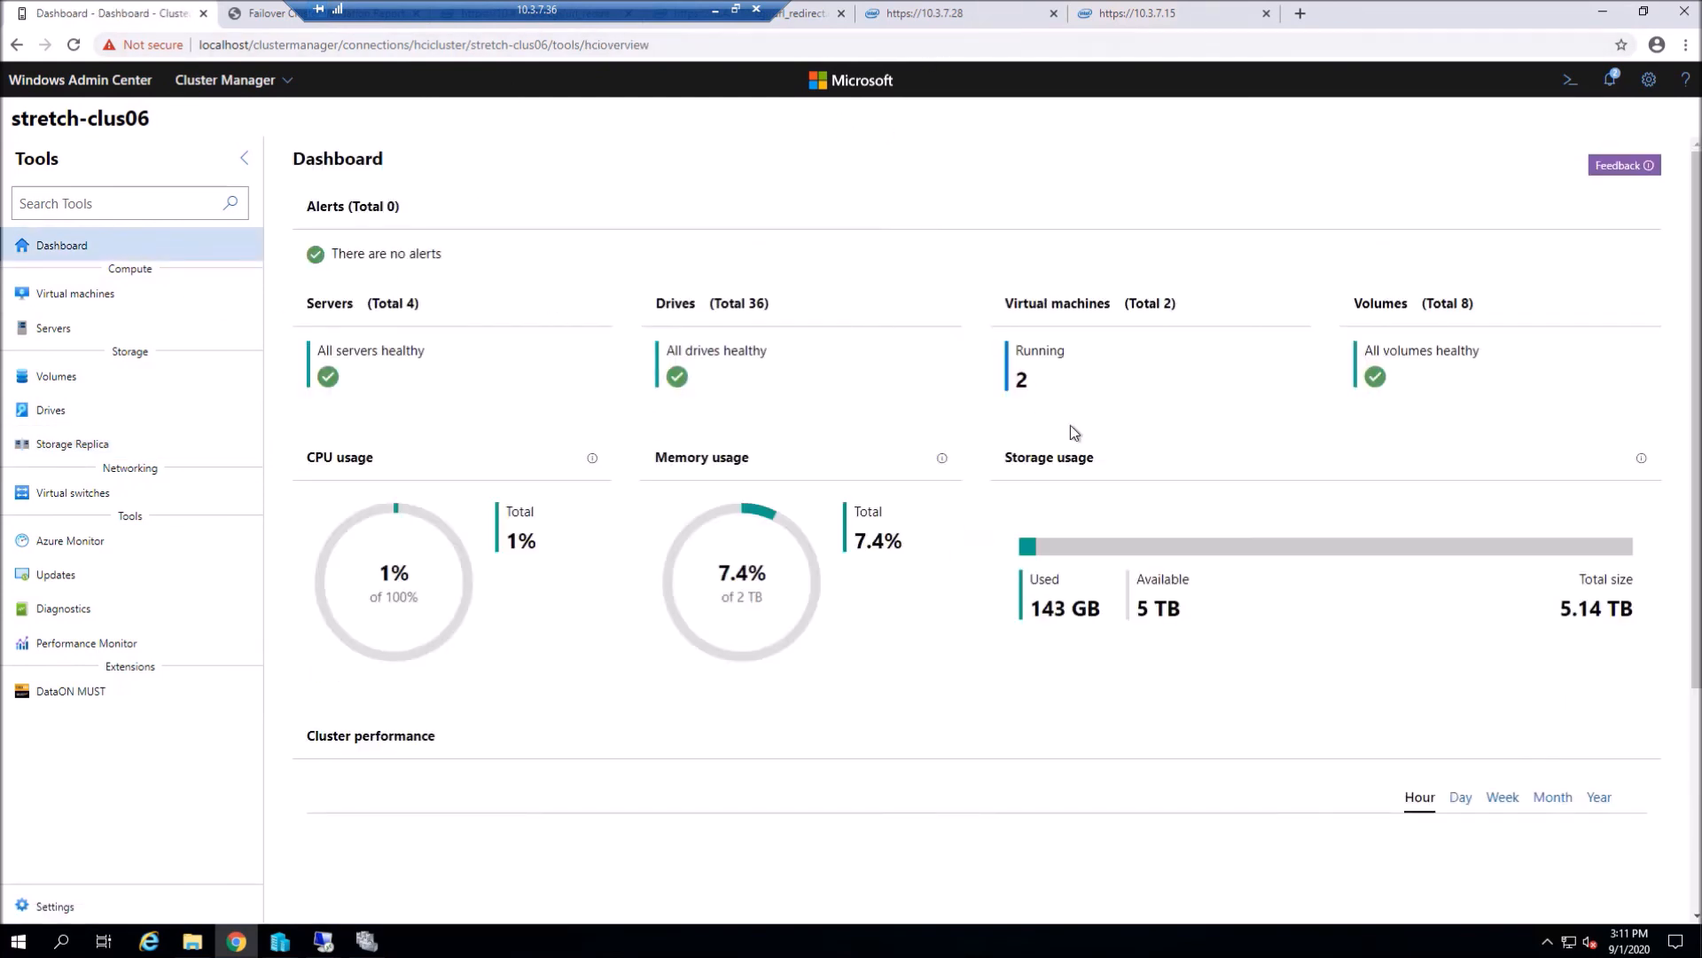
- Log in to the BMC web consoles at 10.3.7.28 and 10.3.7.15 with the admin credentials
left_click(916, 8)
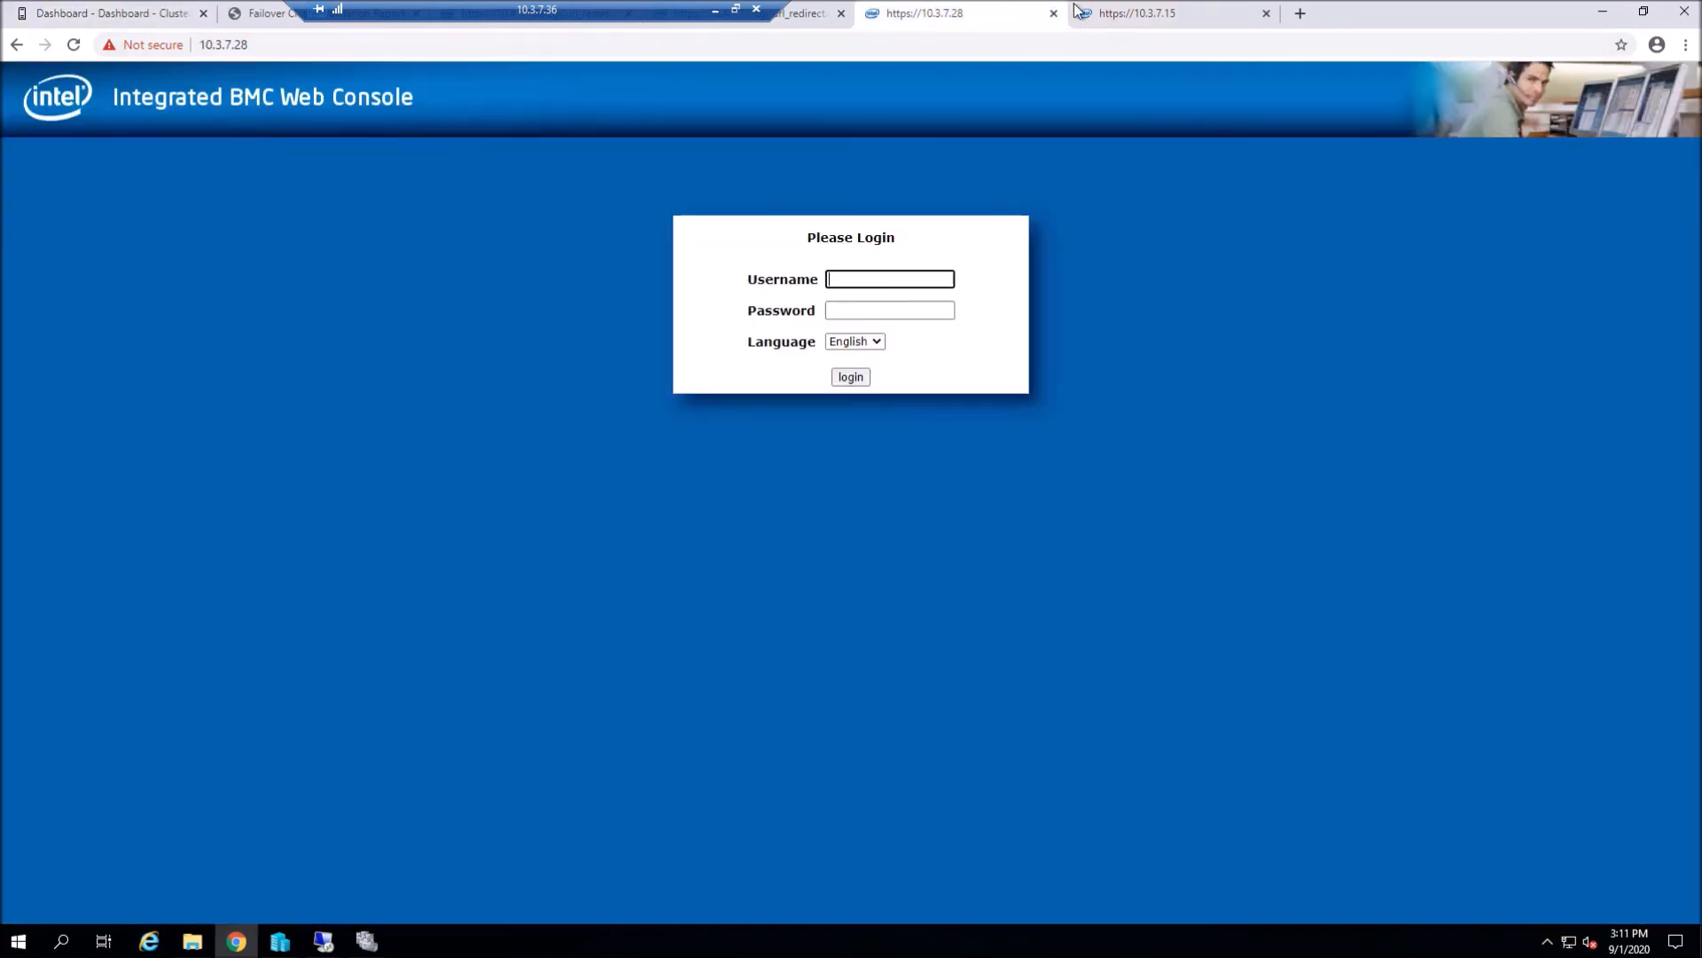
left_click(1197, 15)
left_click(920, 5)
left_click(910, 278)
type("admin")
key("Tab")
type("••")
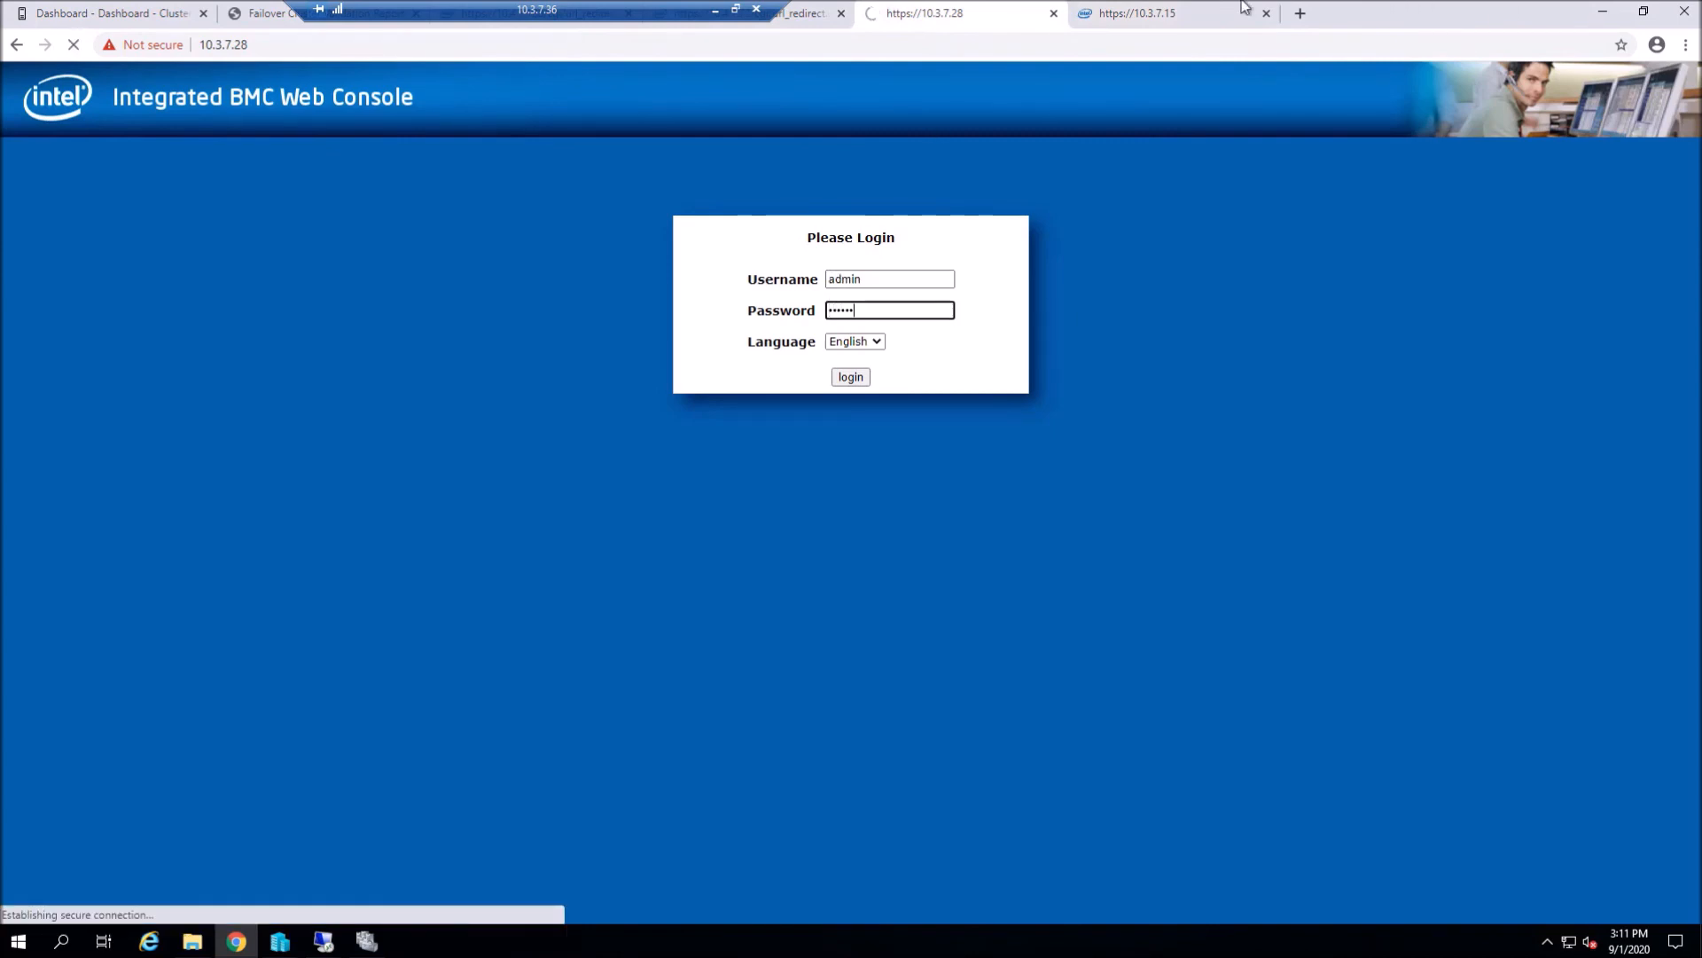
left_click(1210, 11)
left_click(925, 278)
type("admin")
key("Tab")
type("••")
key("Return")
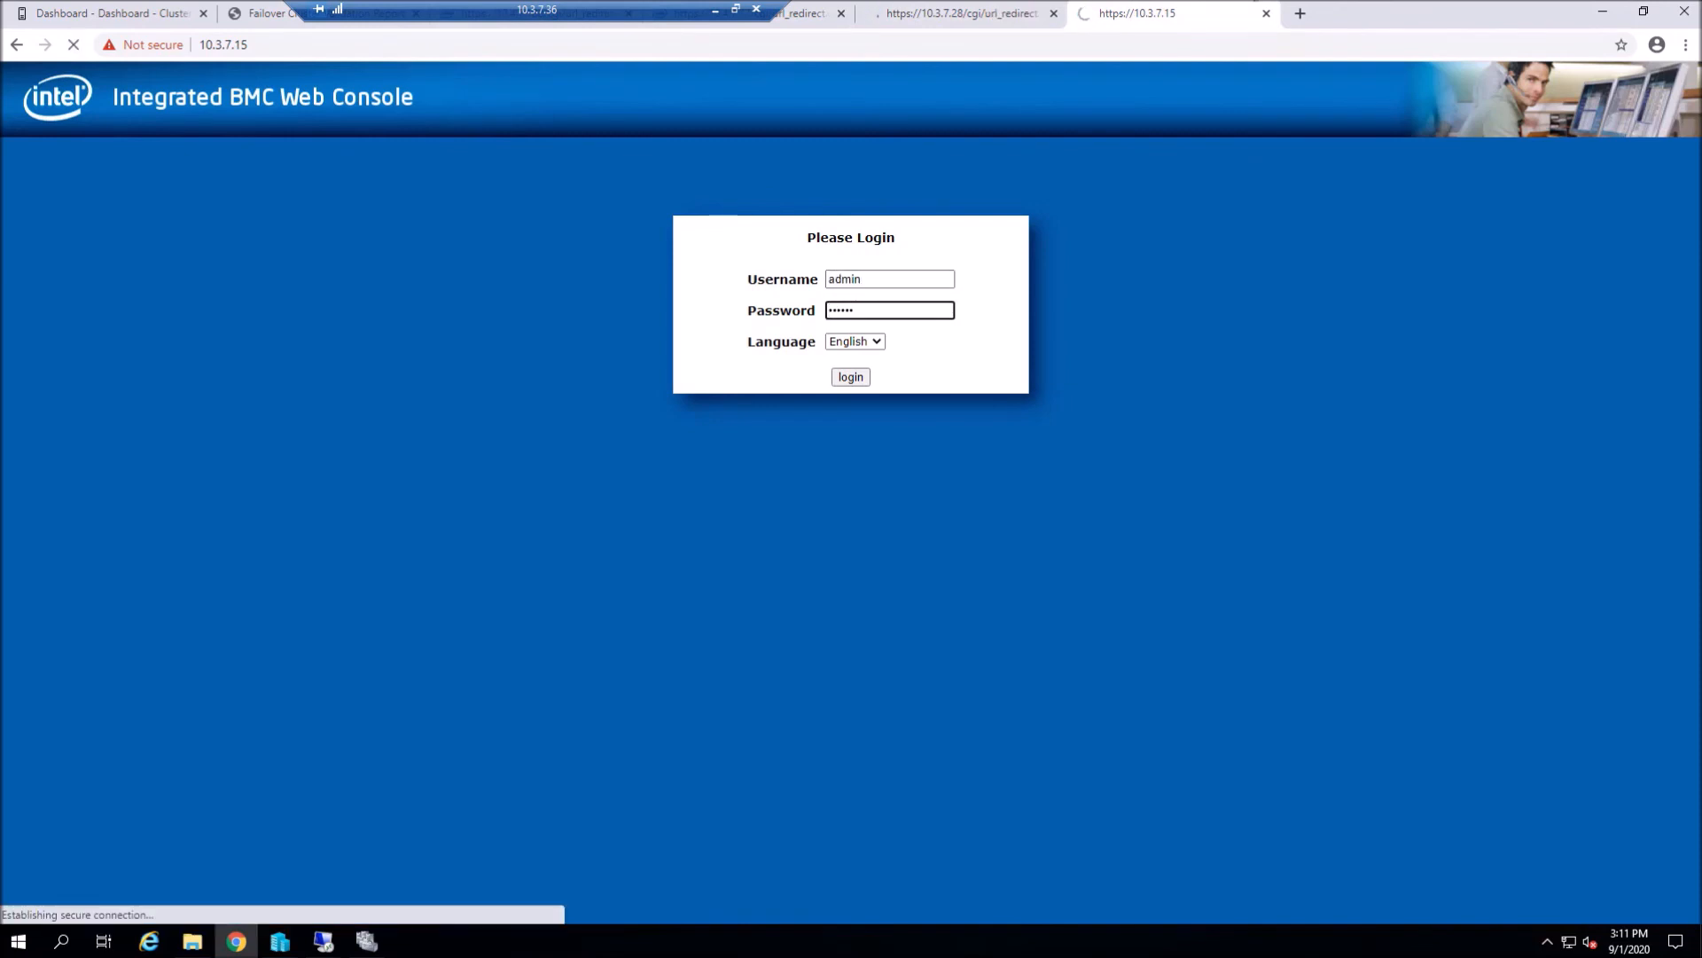
left_click(940, 13)
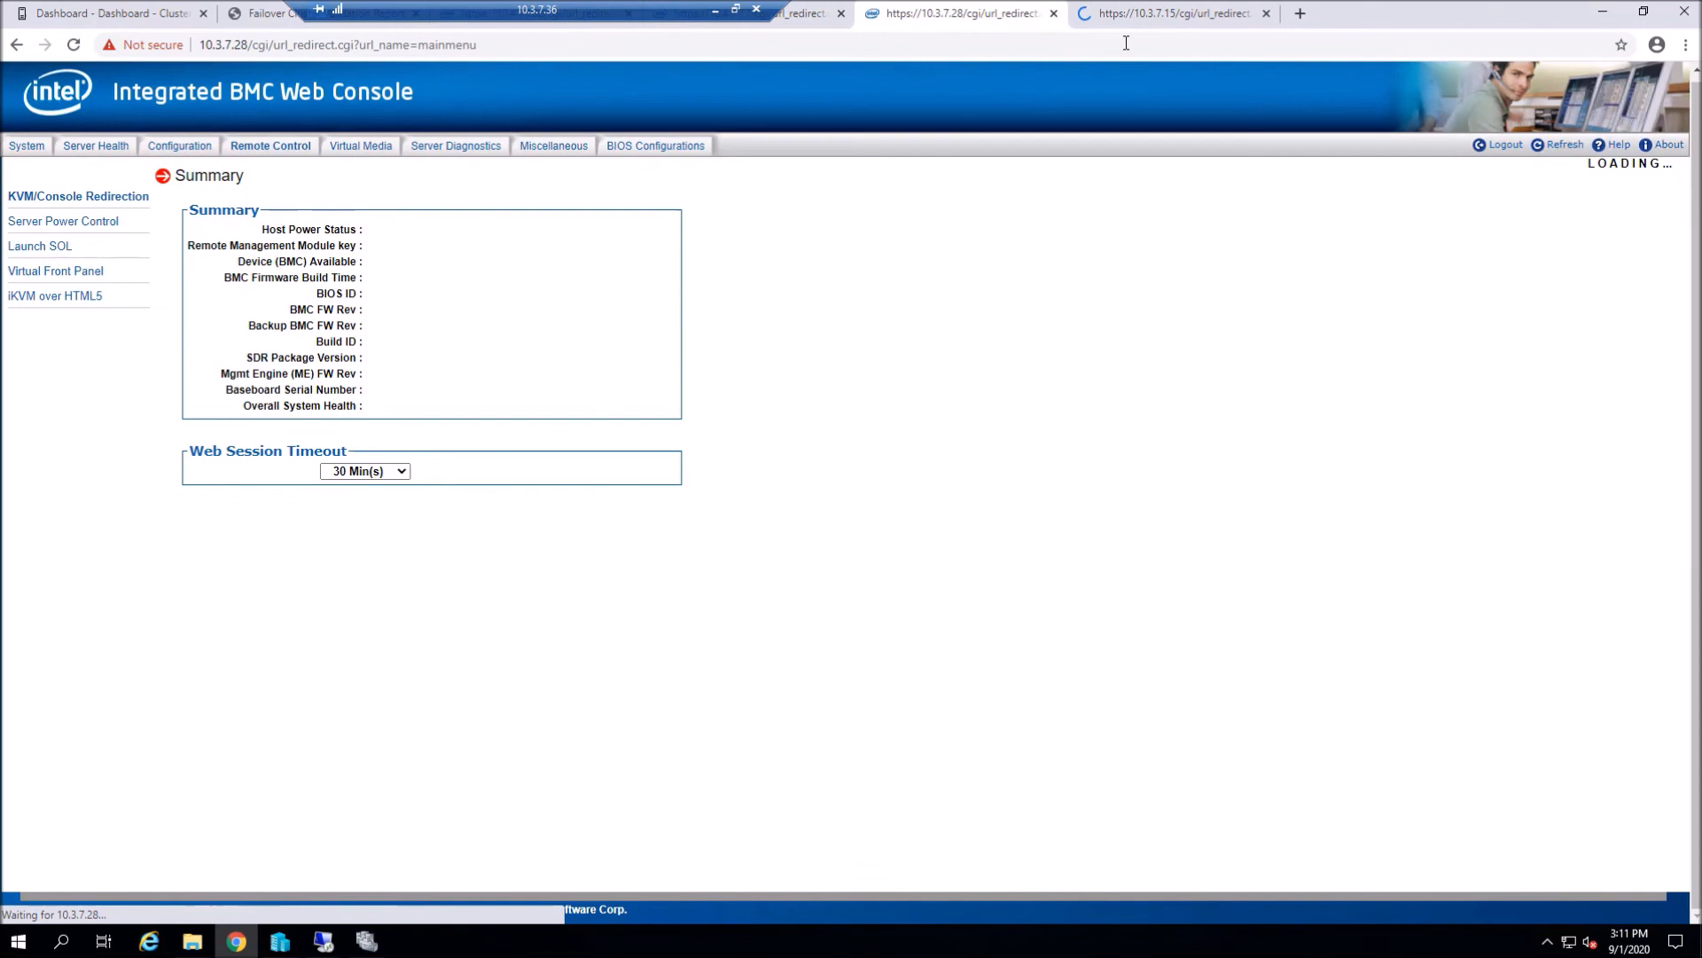
- Open Remote Control > Server Power Control on both BMC consoles
key("ctrl+Tab")
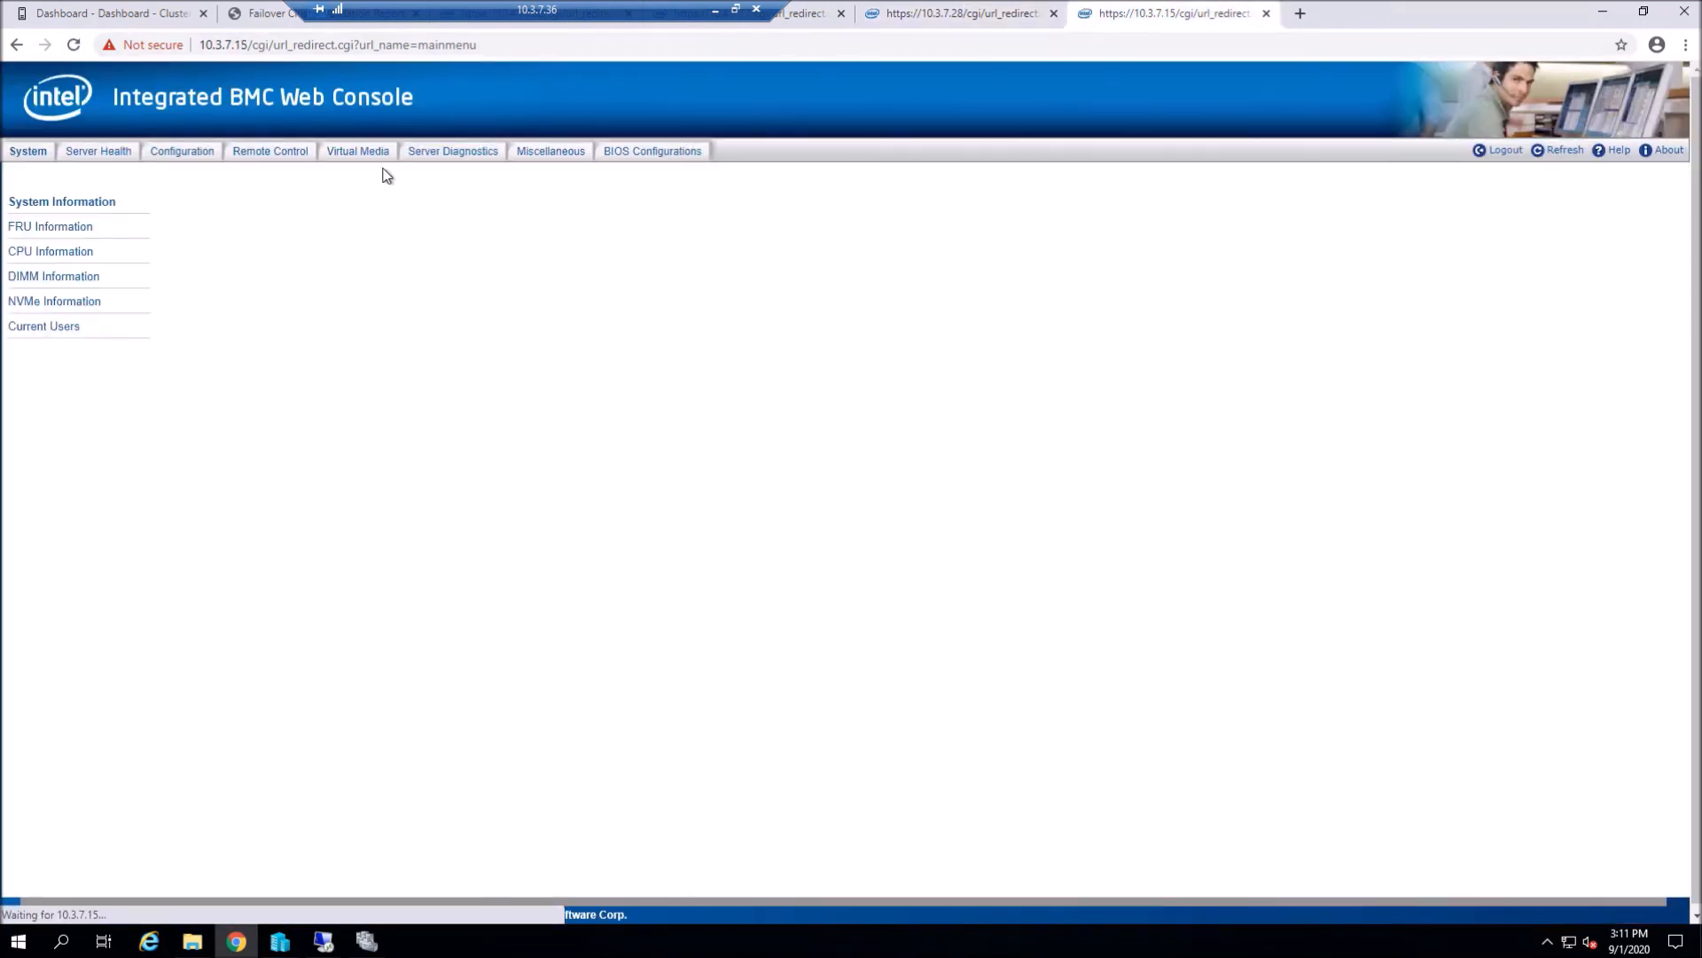
left_click(278, 153)
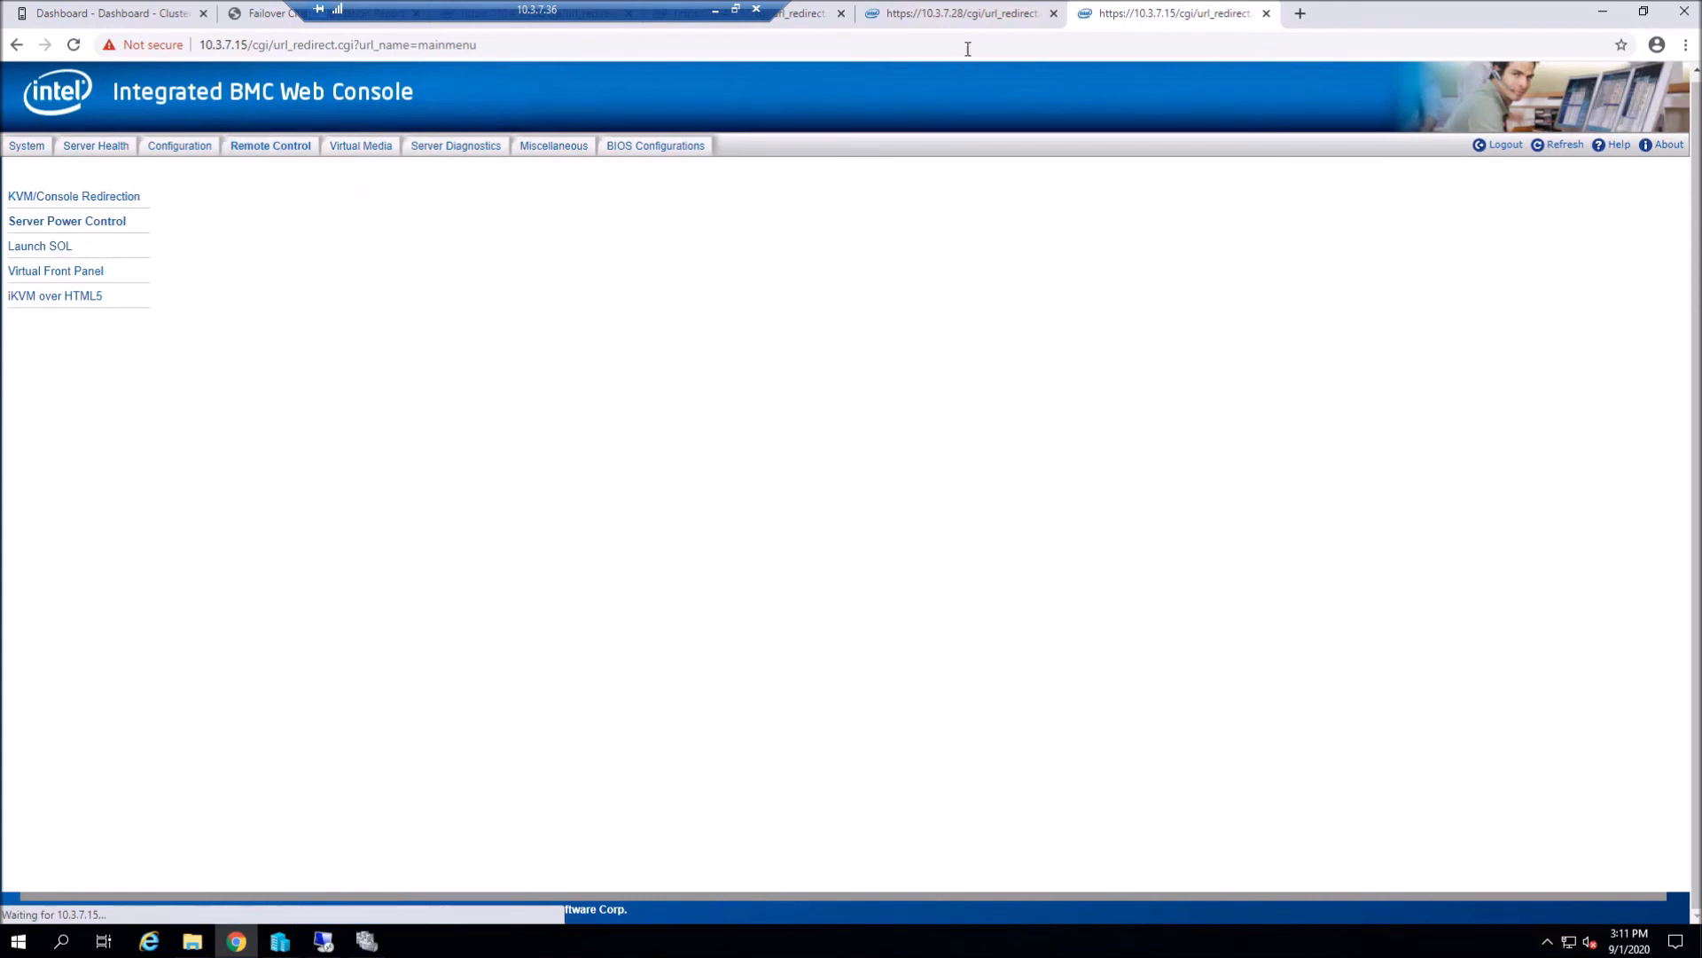
left_click(986, 11)
left_click(281, 152)
left_click(275, 190)
left_click(1144, 10)
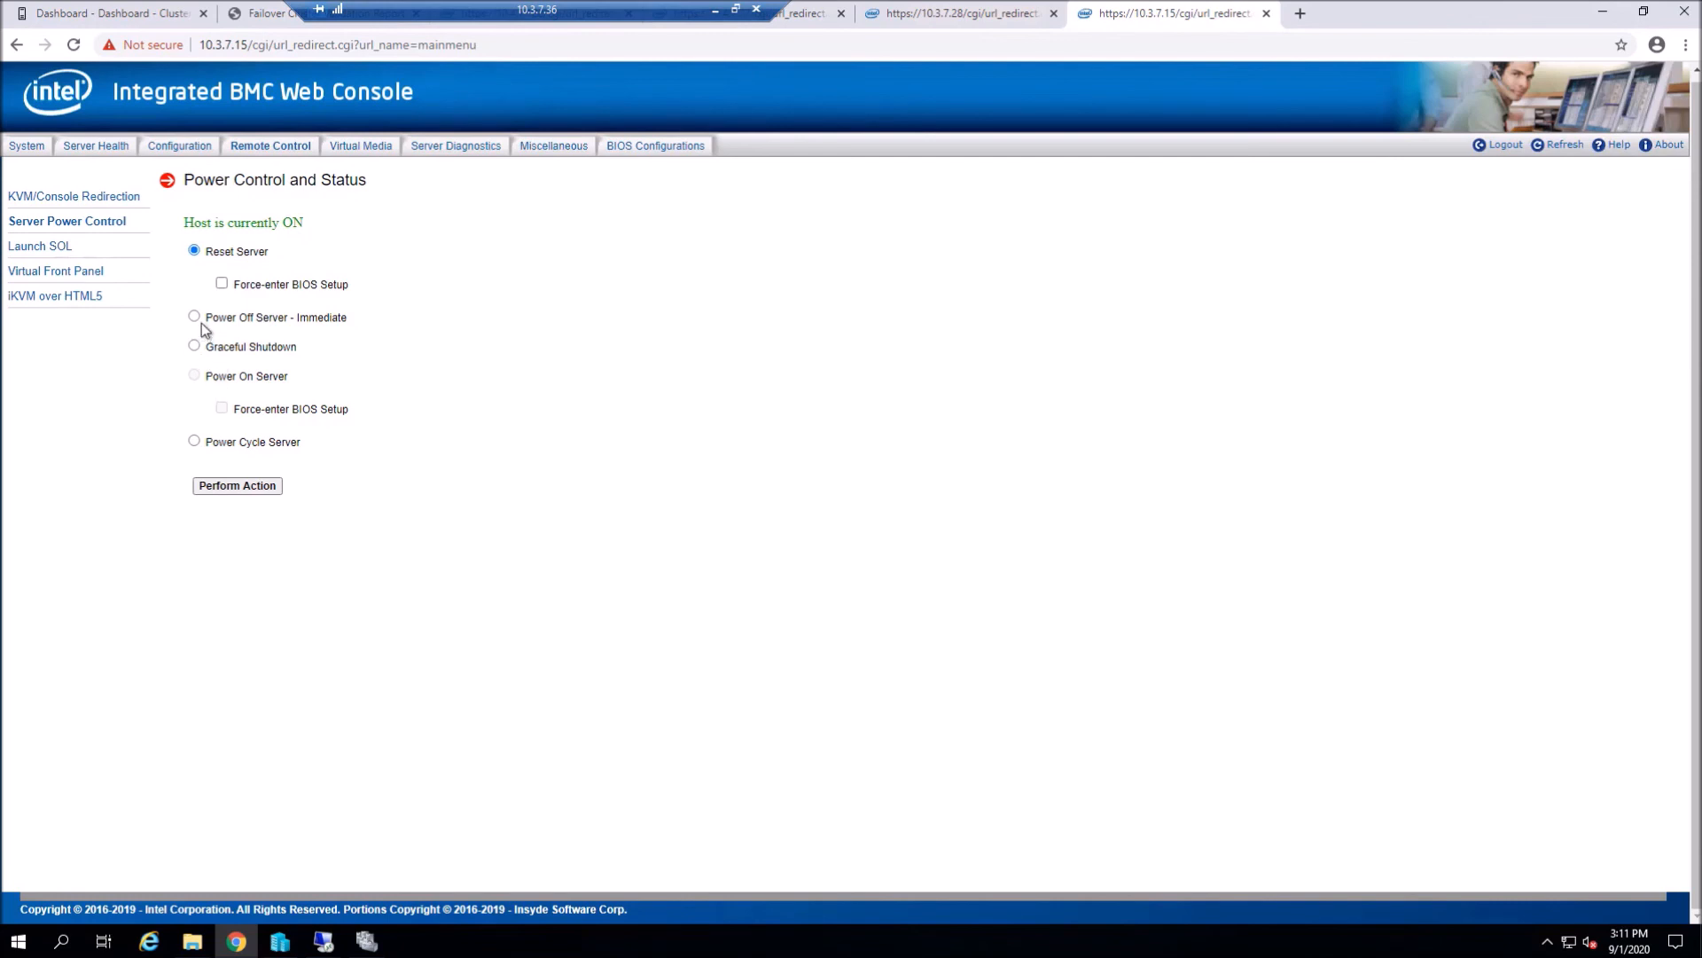
left_click(942, 19)
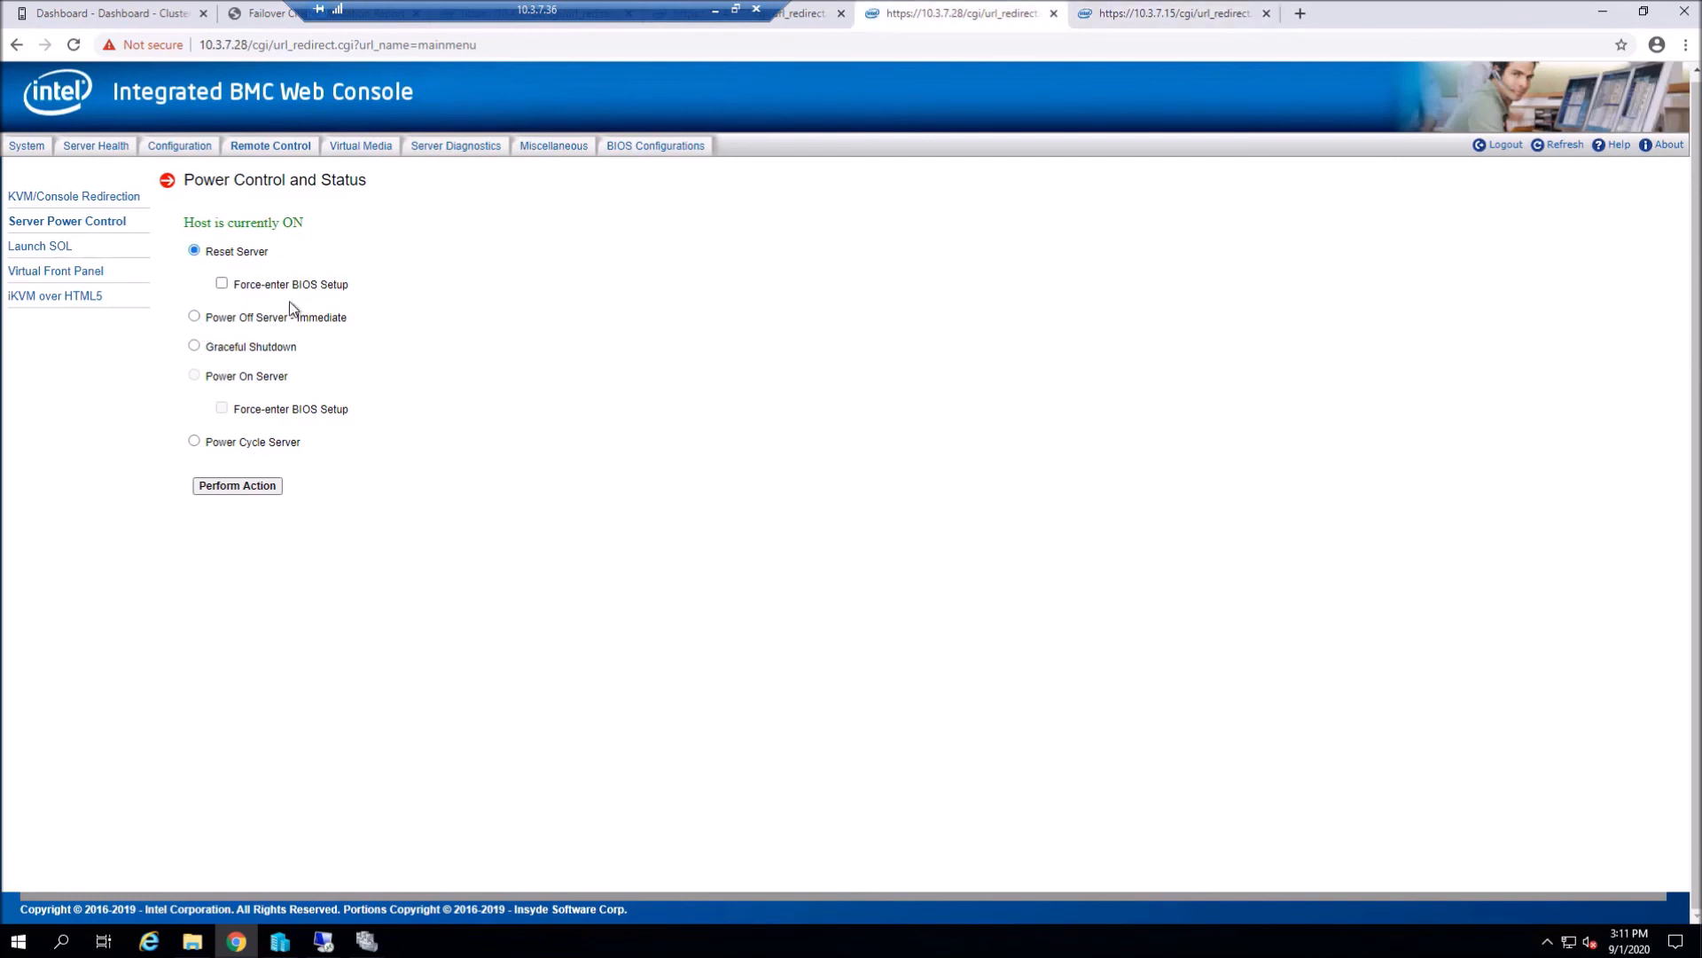
- Power off the 10.3.7.28 and 10.3.7.15 servers immediately and refresh to confirm they are off
left_click(237, 485)
key("ctrl+Tab")
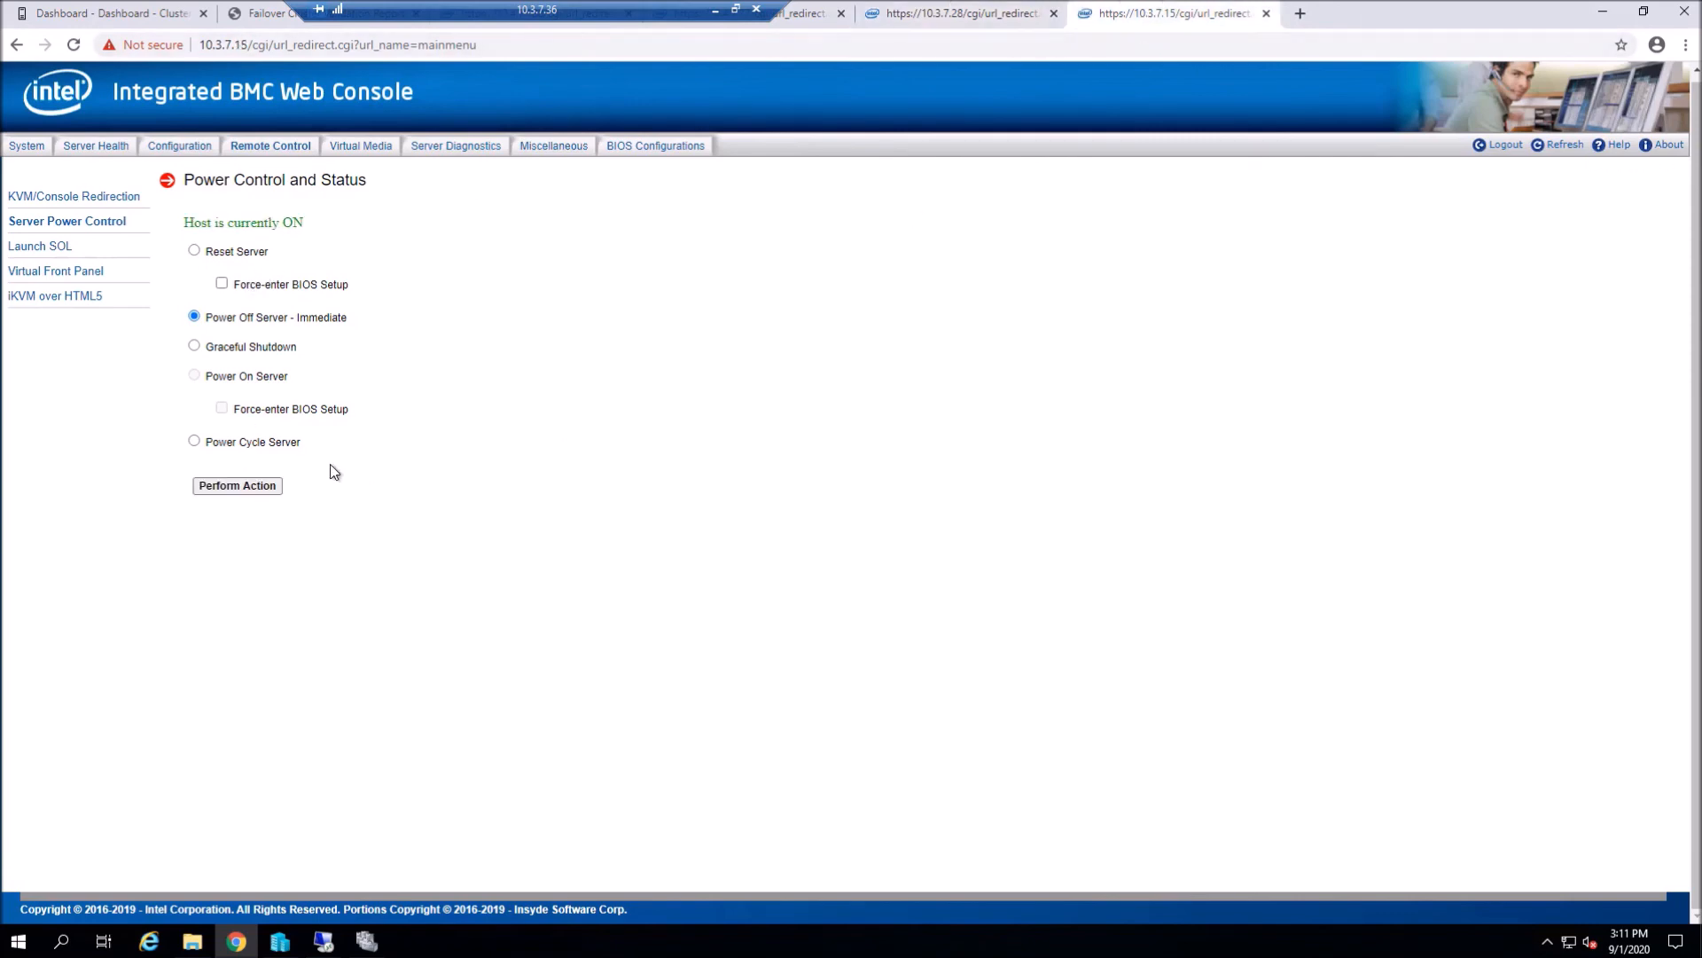
left_click(241, 486)
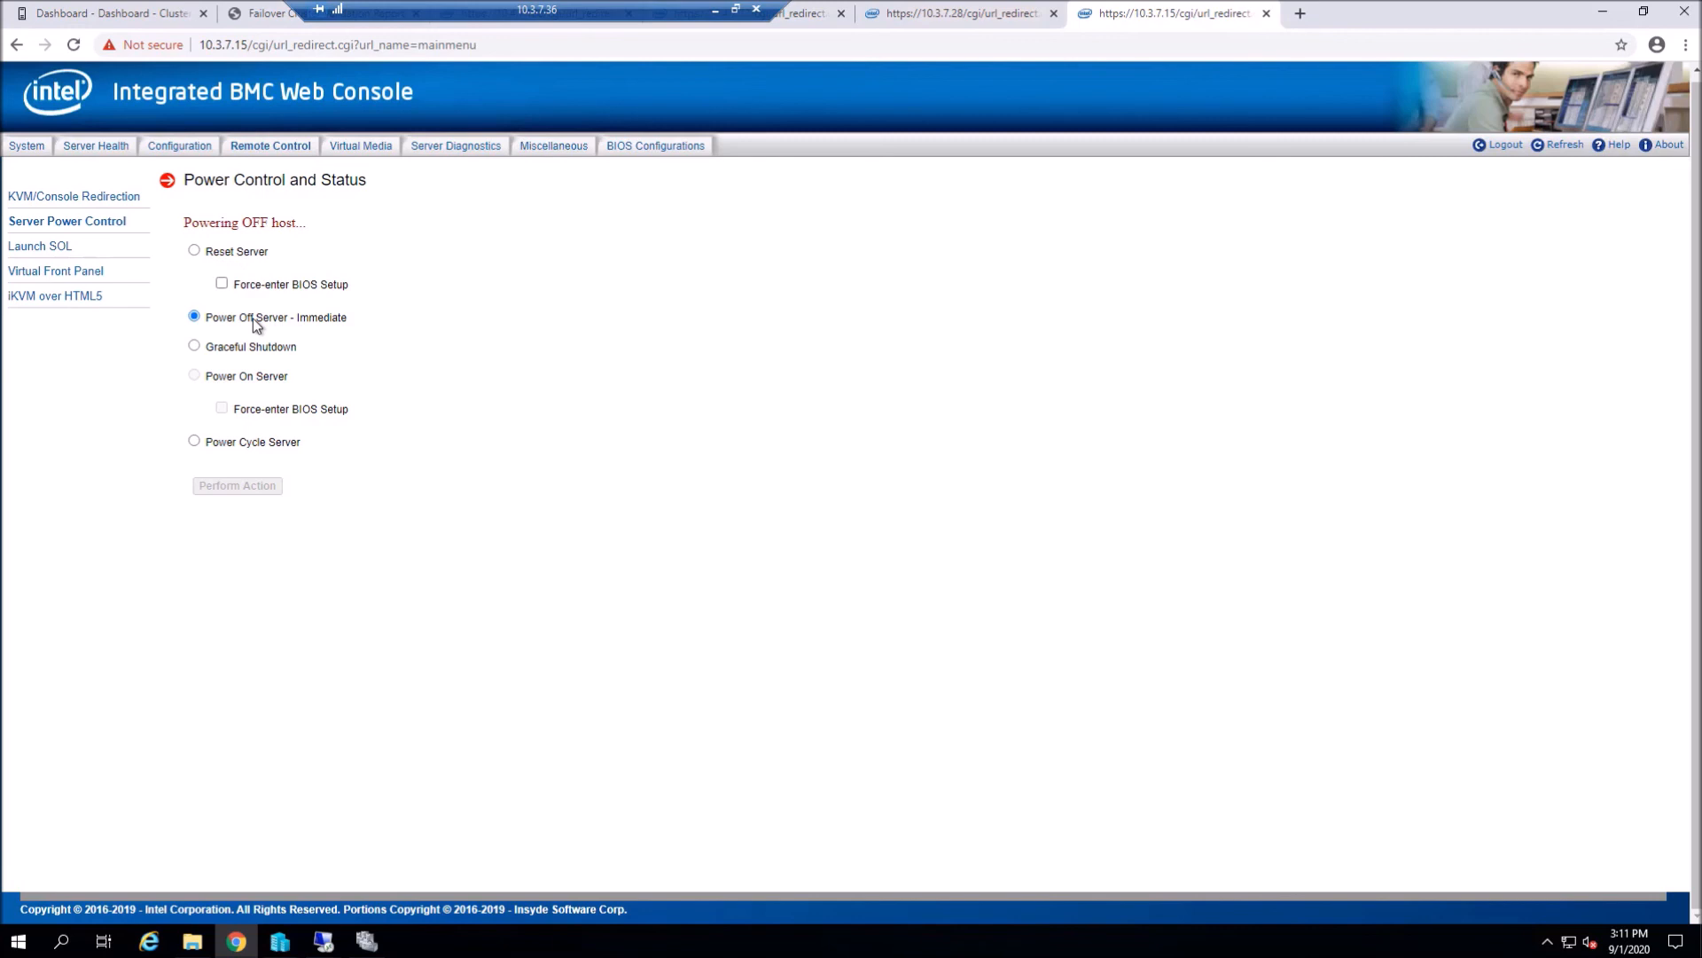
left_click(1565, 149)
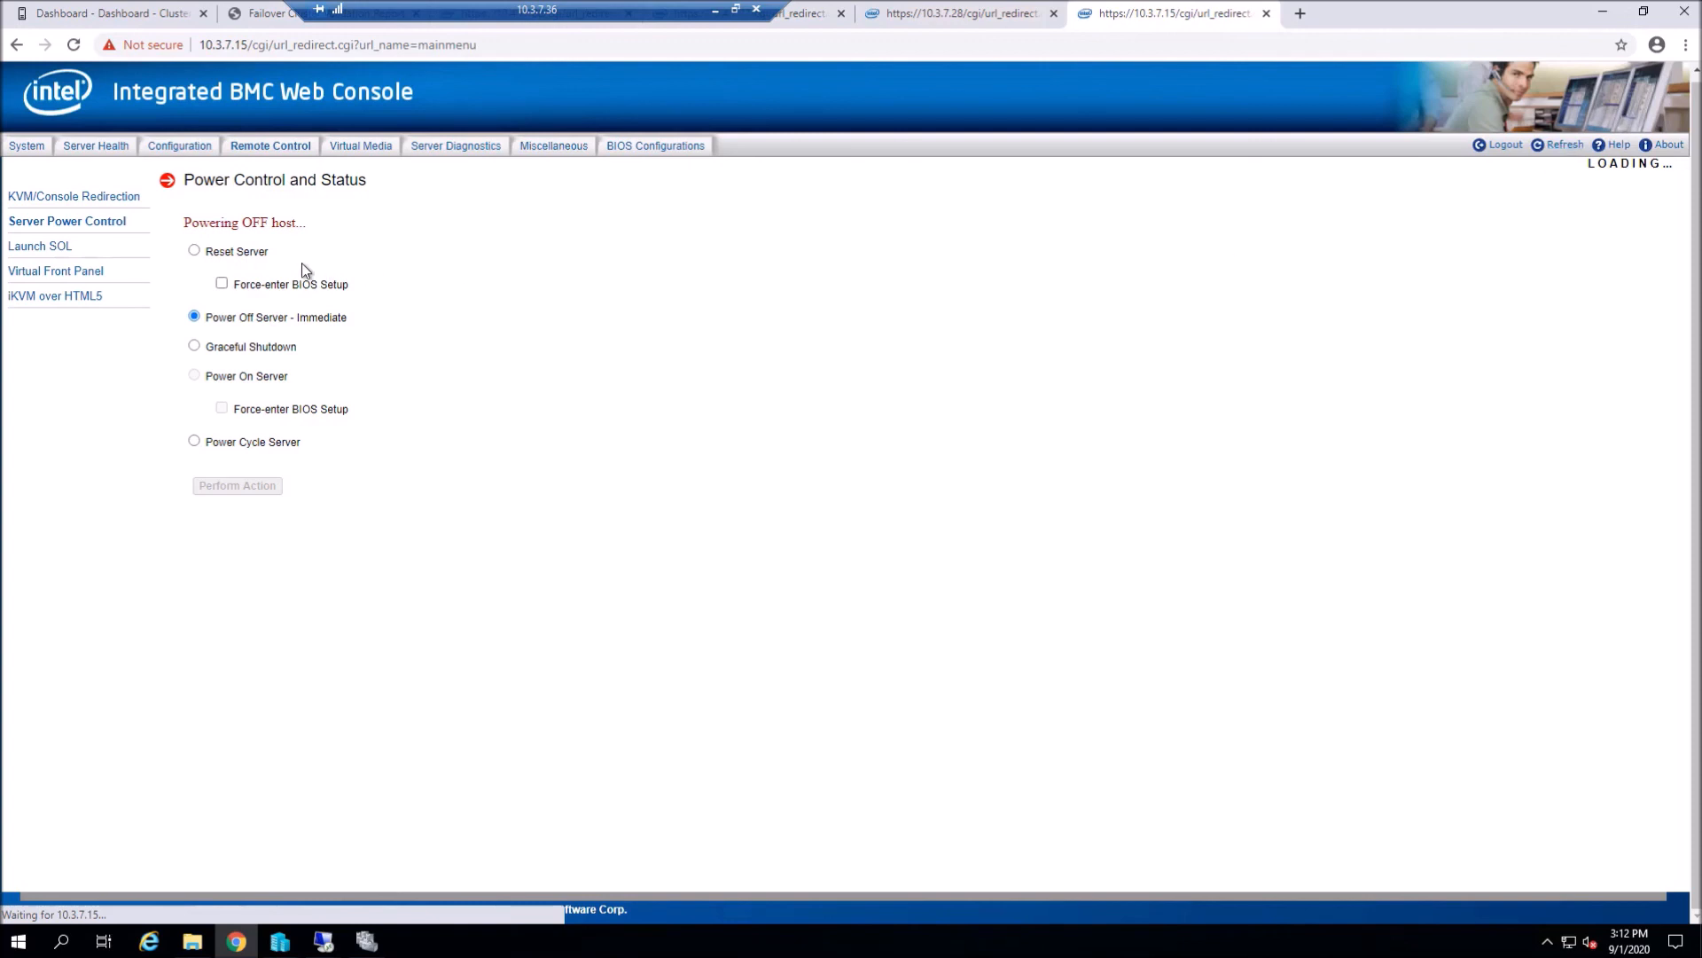
left_click(984, 11)
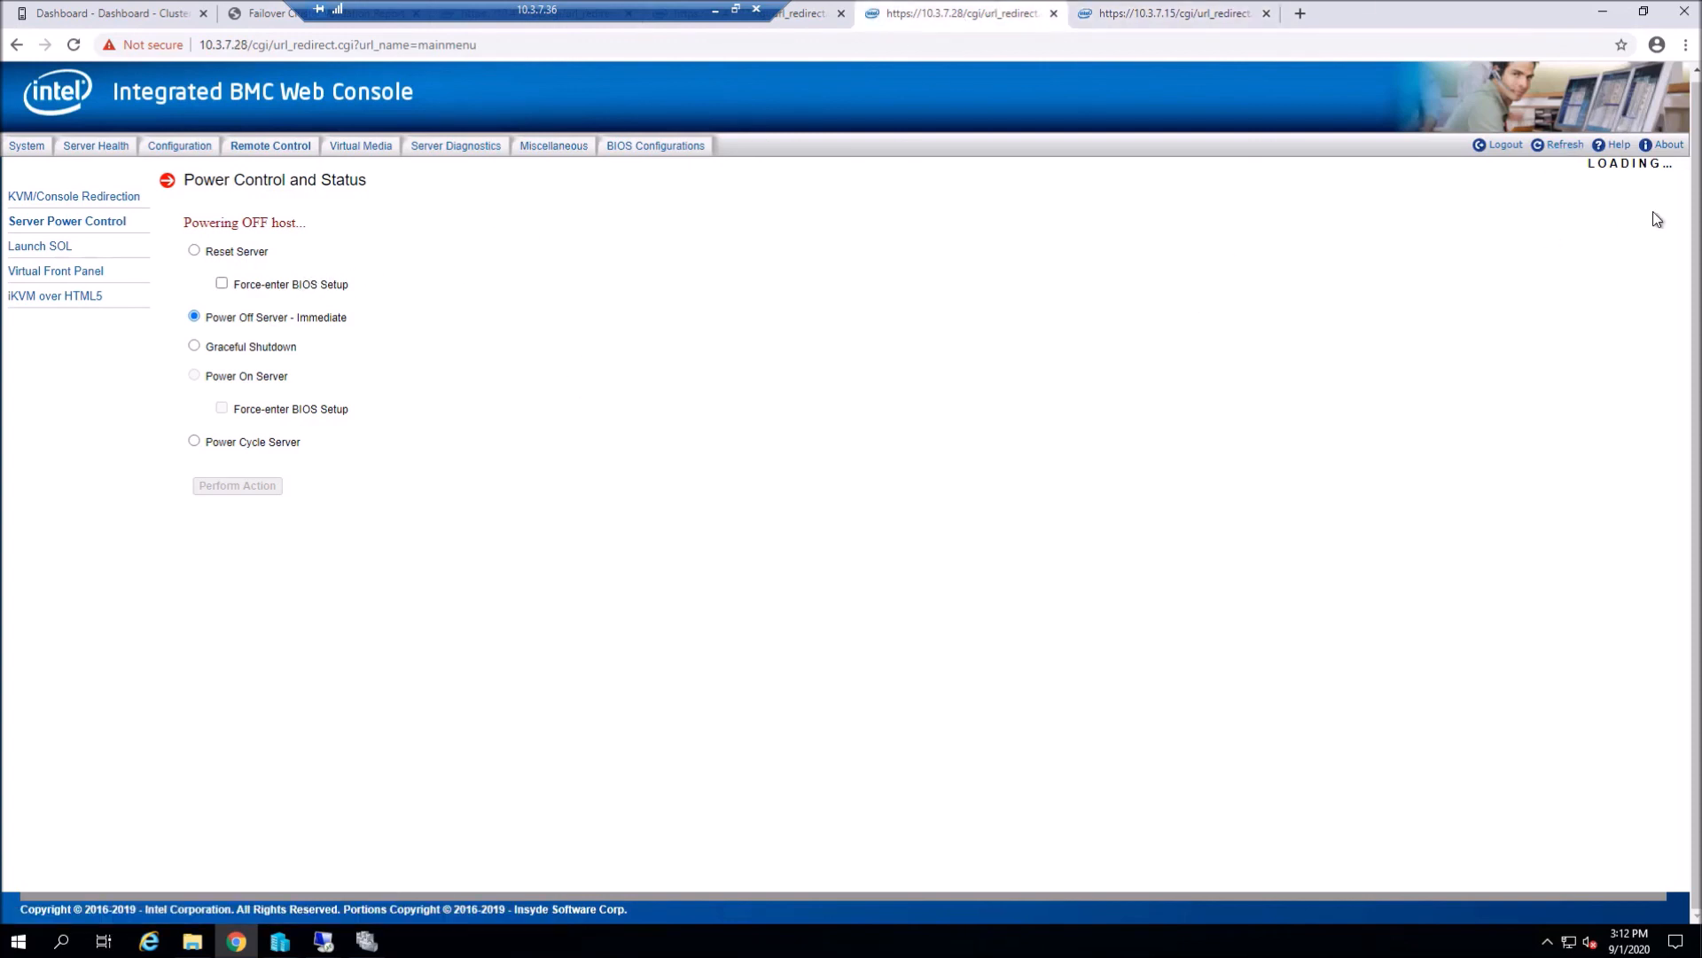
left_click(1564, 146)
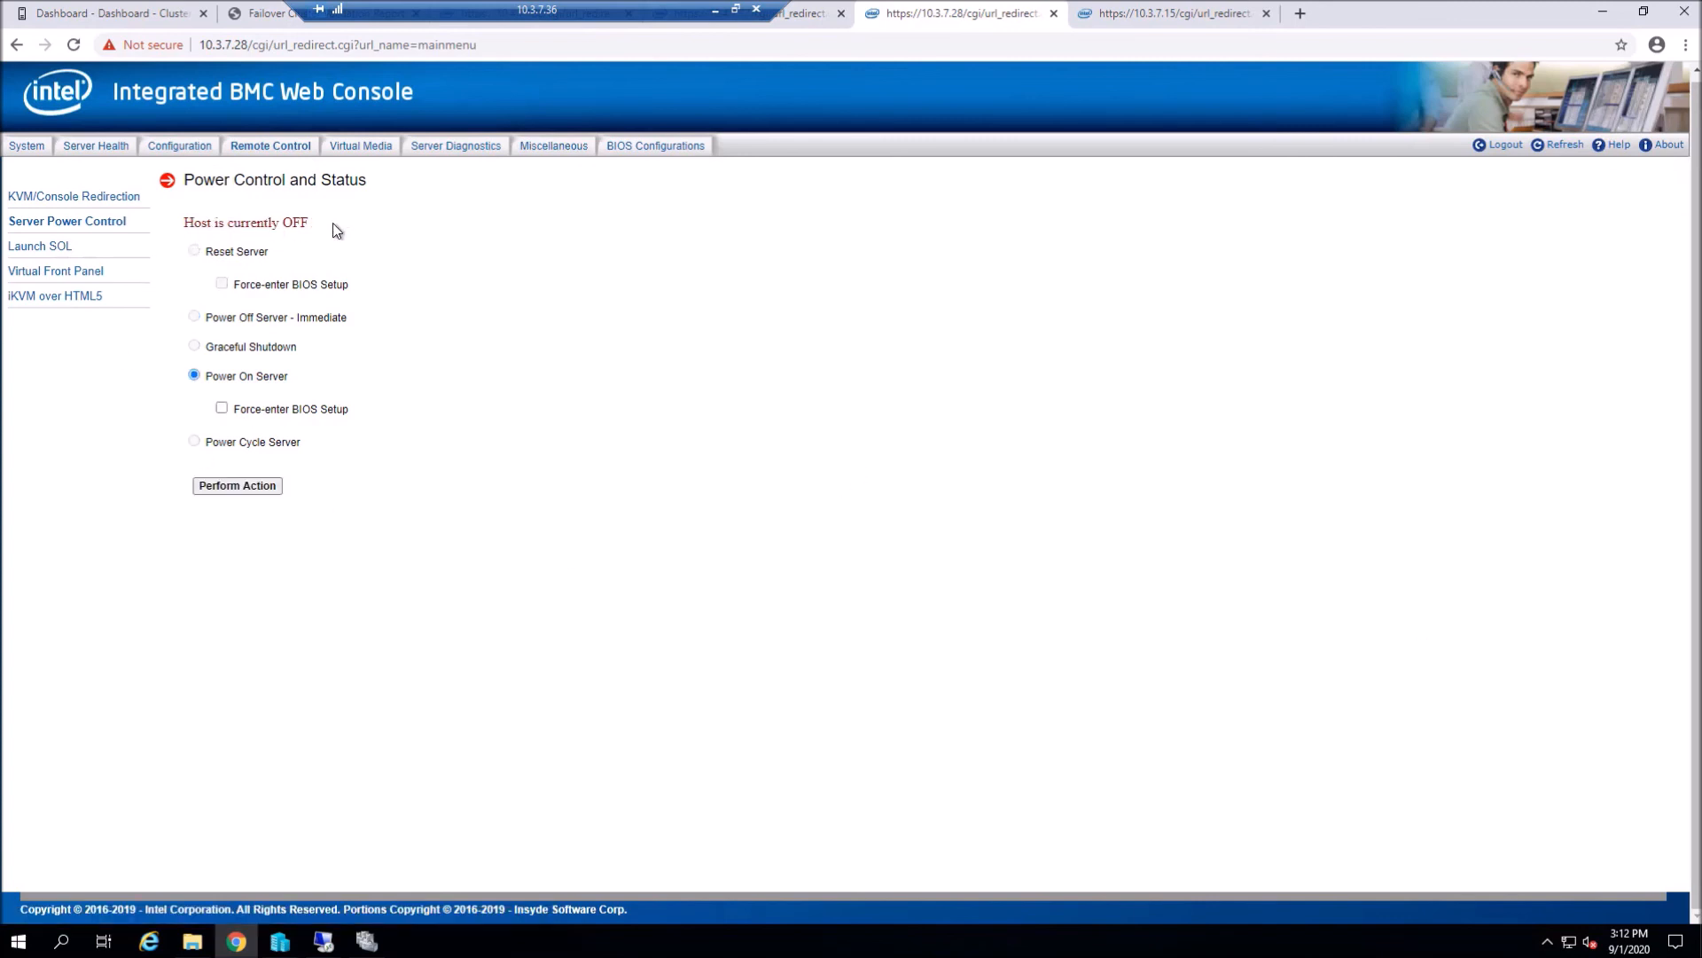
left_click(1183, 18)
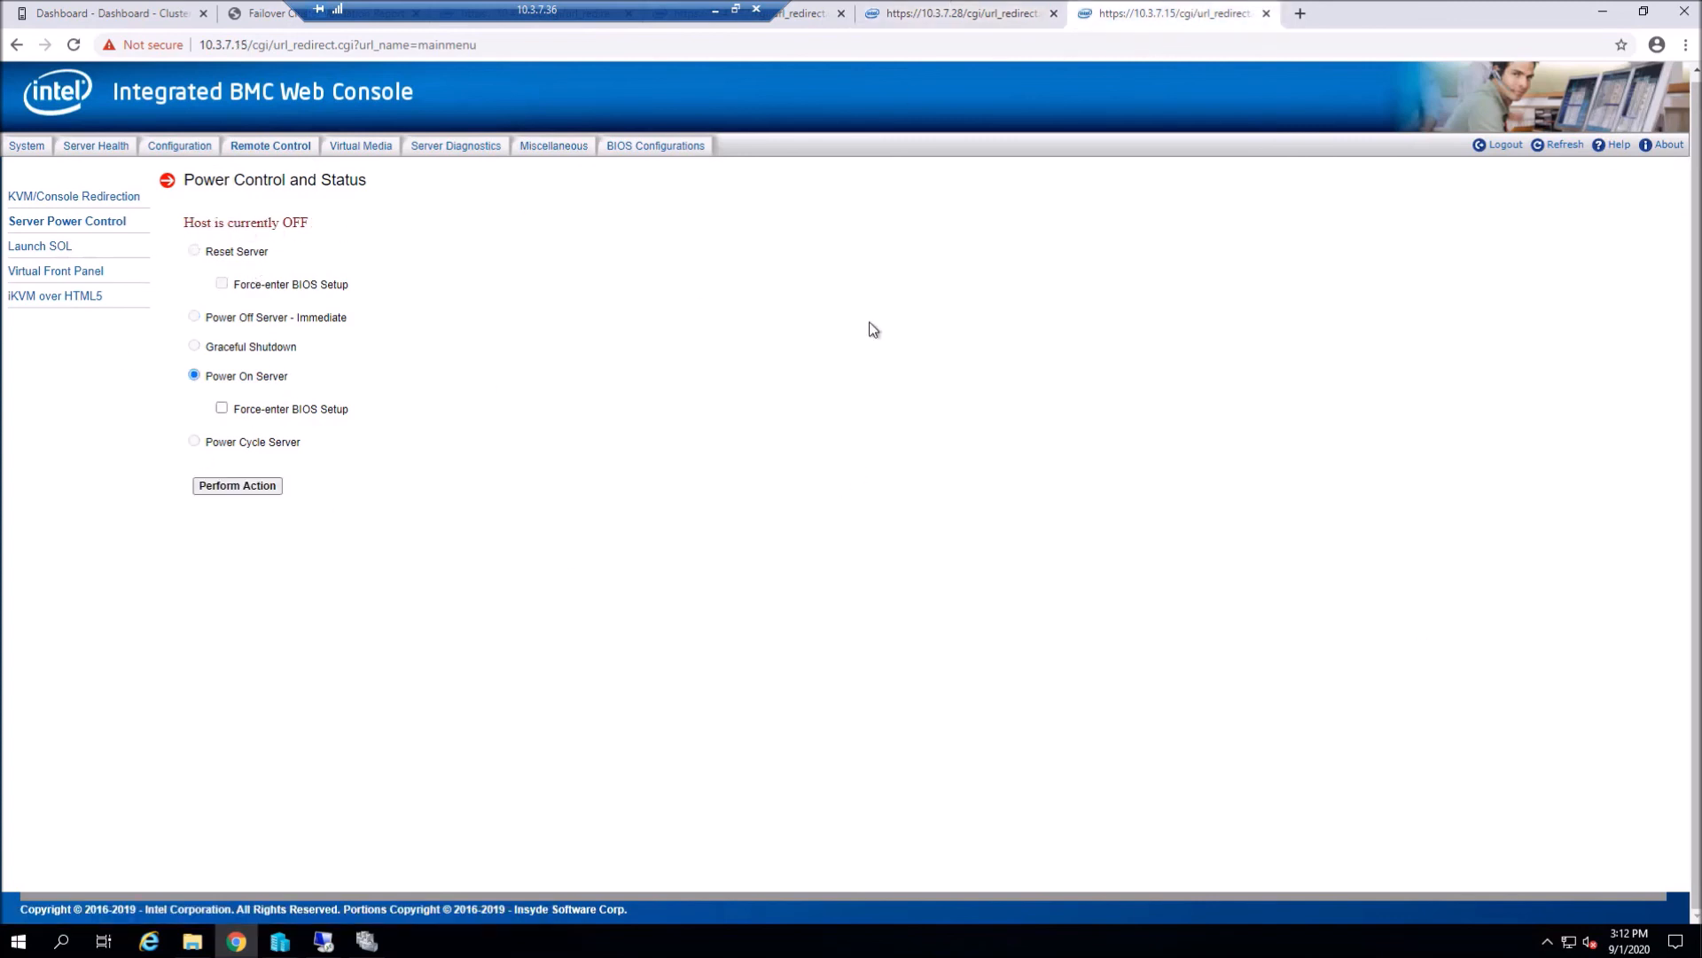
left_click(129, 10)
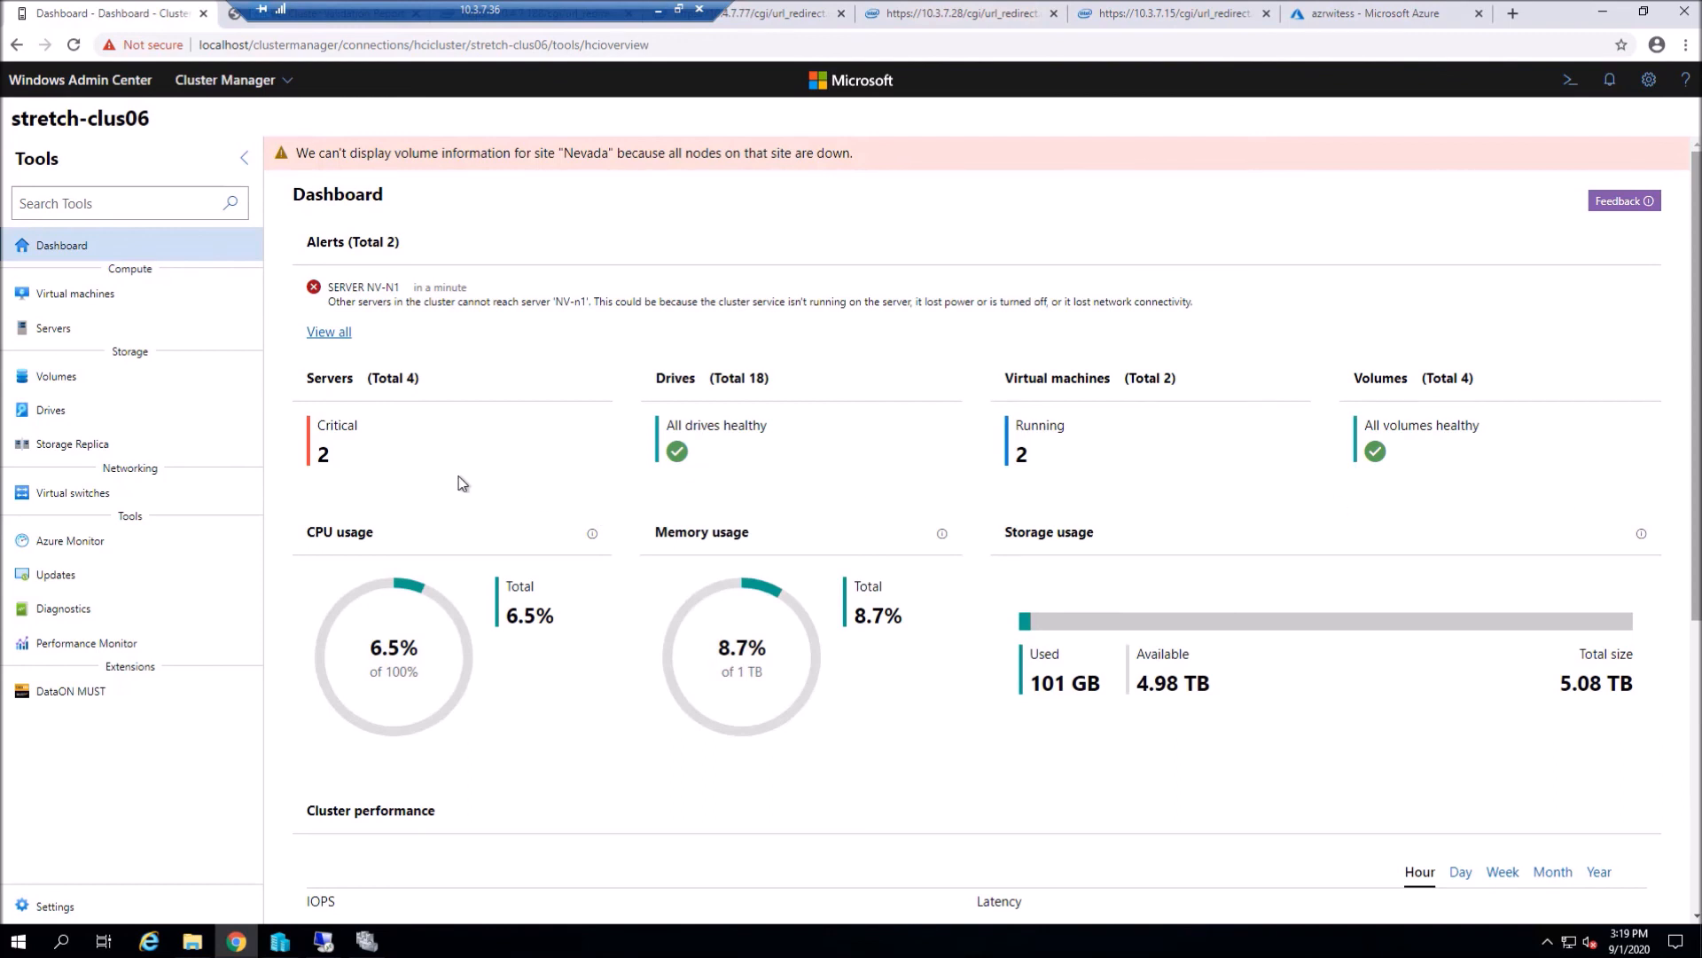
- Review all alerts and the Servers and Volumes inventories showing the Nevada nodes down and only California volumes
left_click(339, 333)
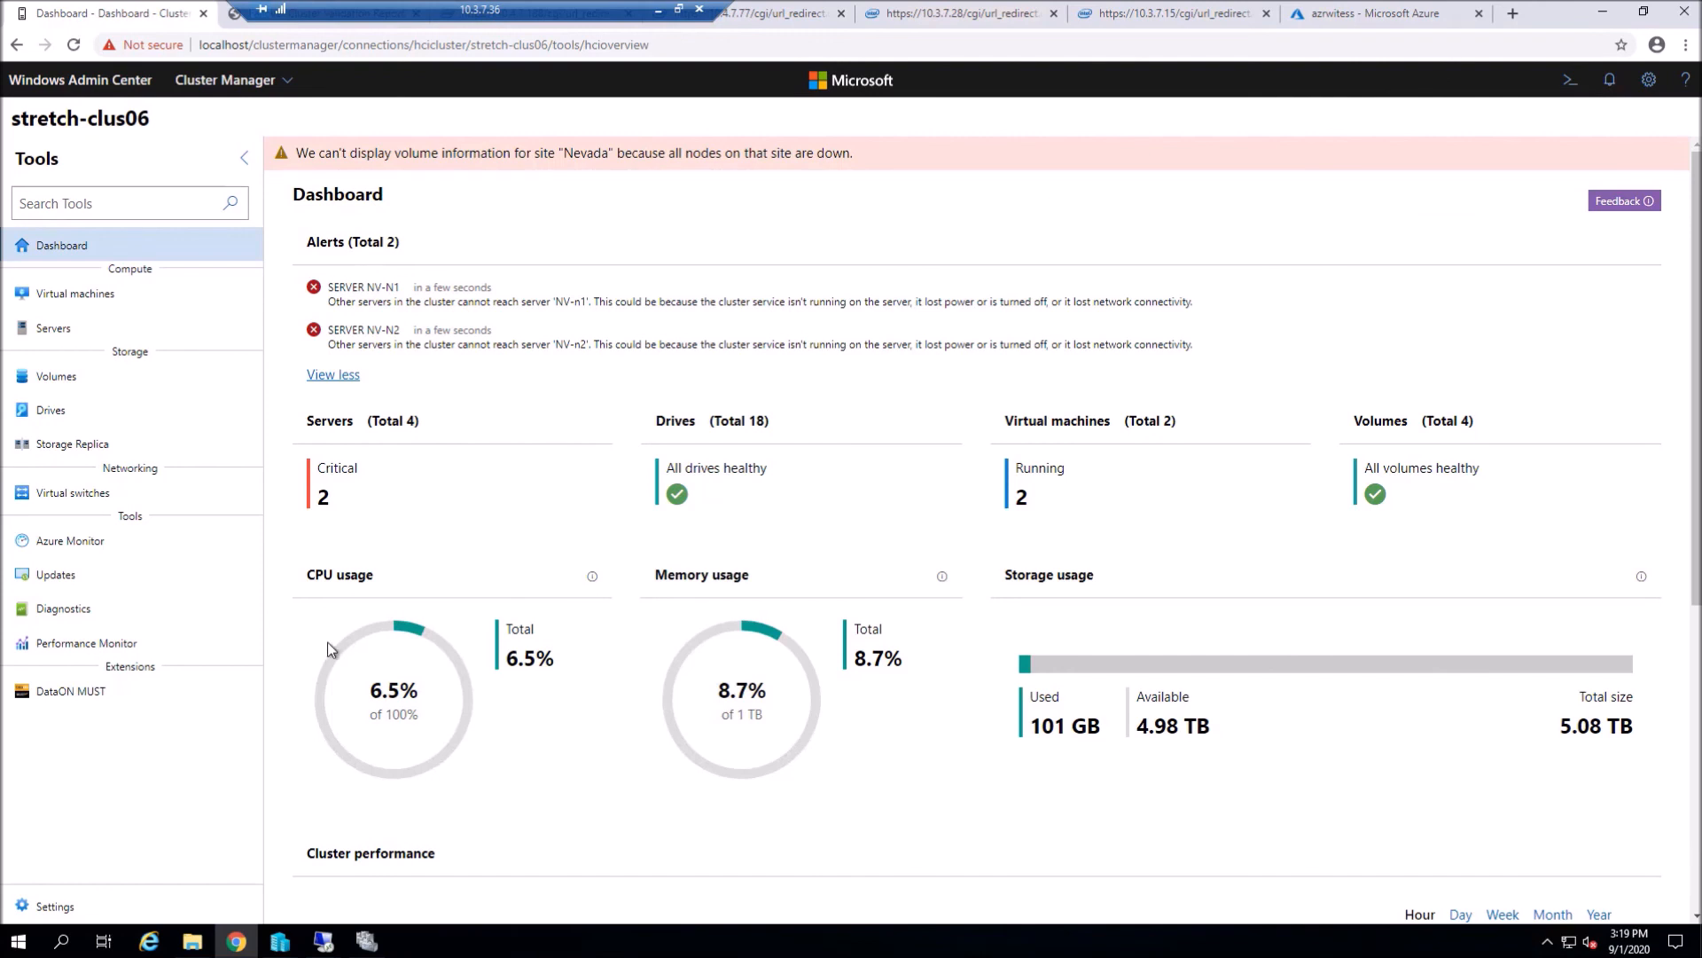
left_click(341, 423)
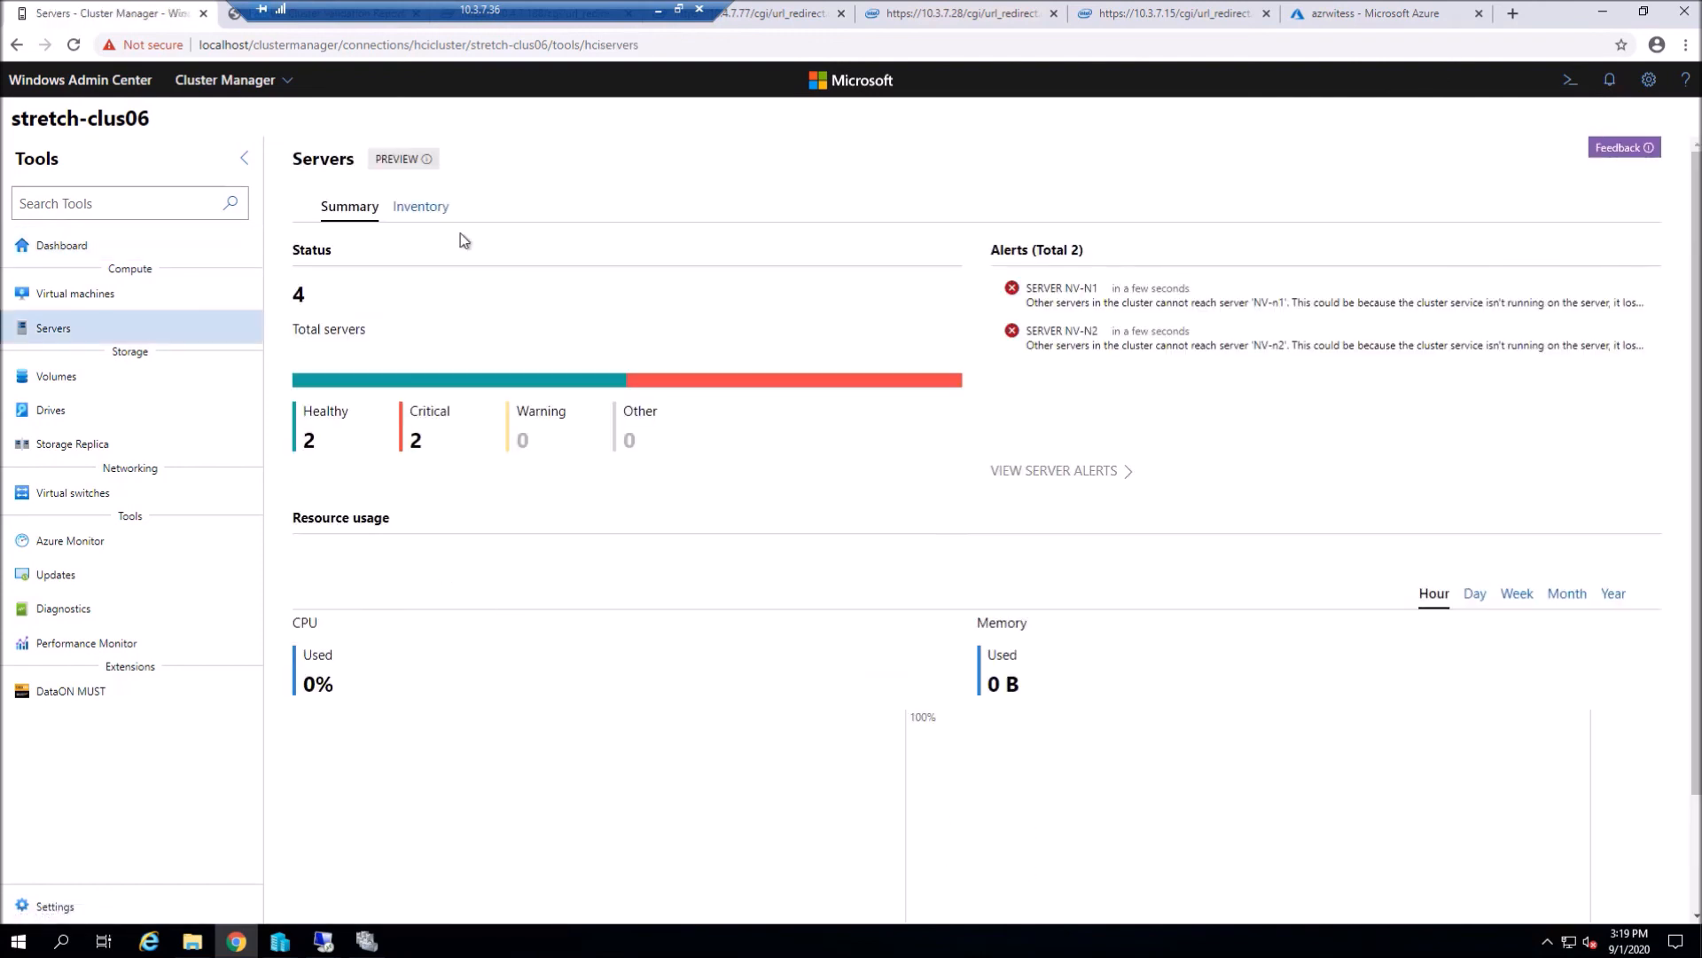
left_click(420, 206)
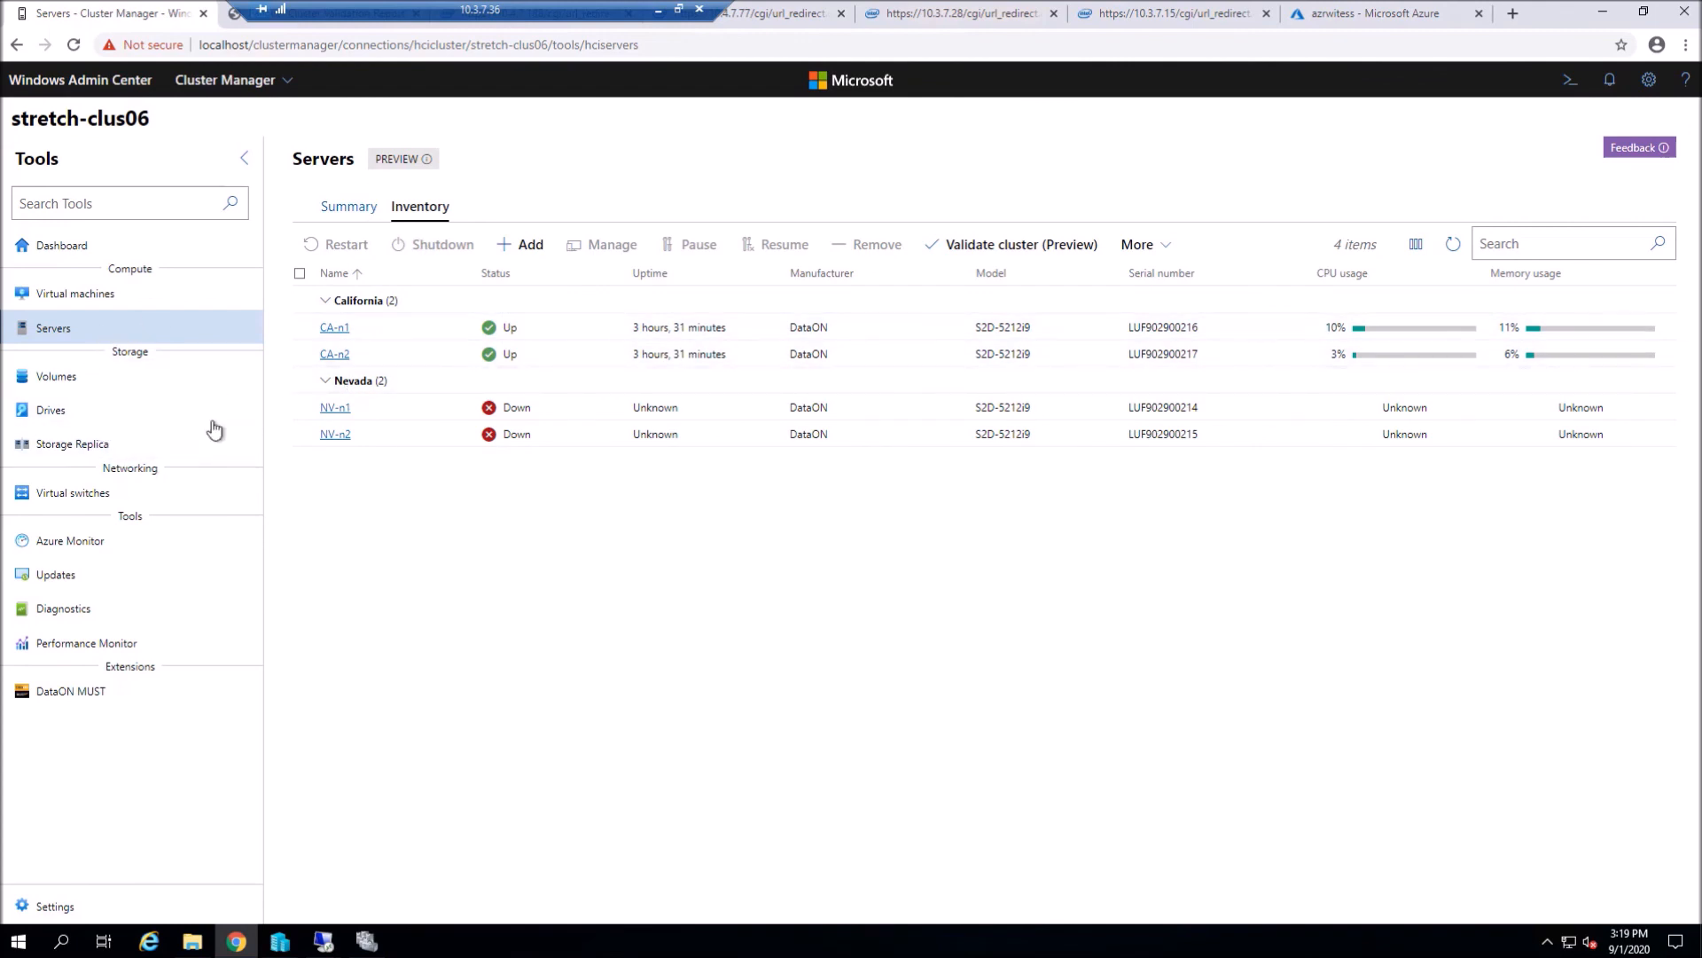
left_click(79, 390)
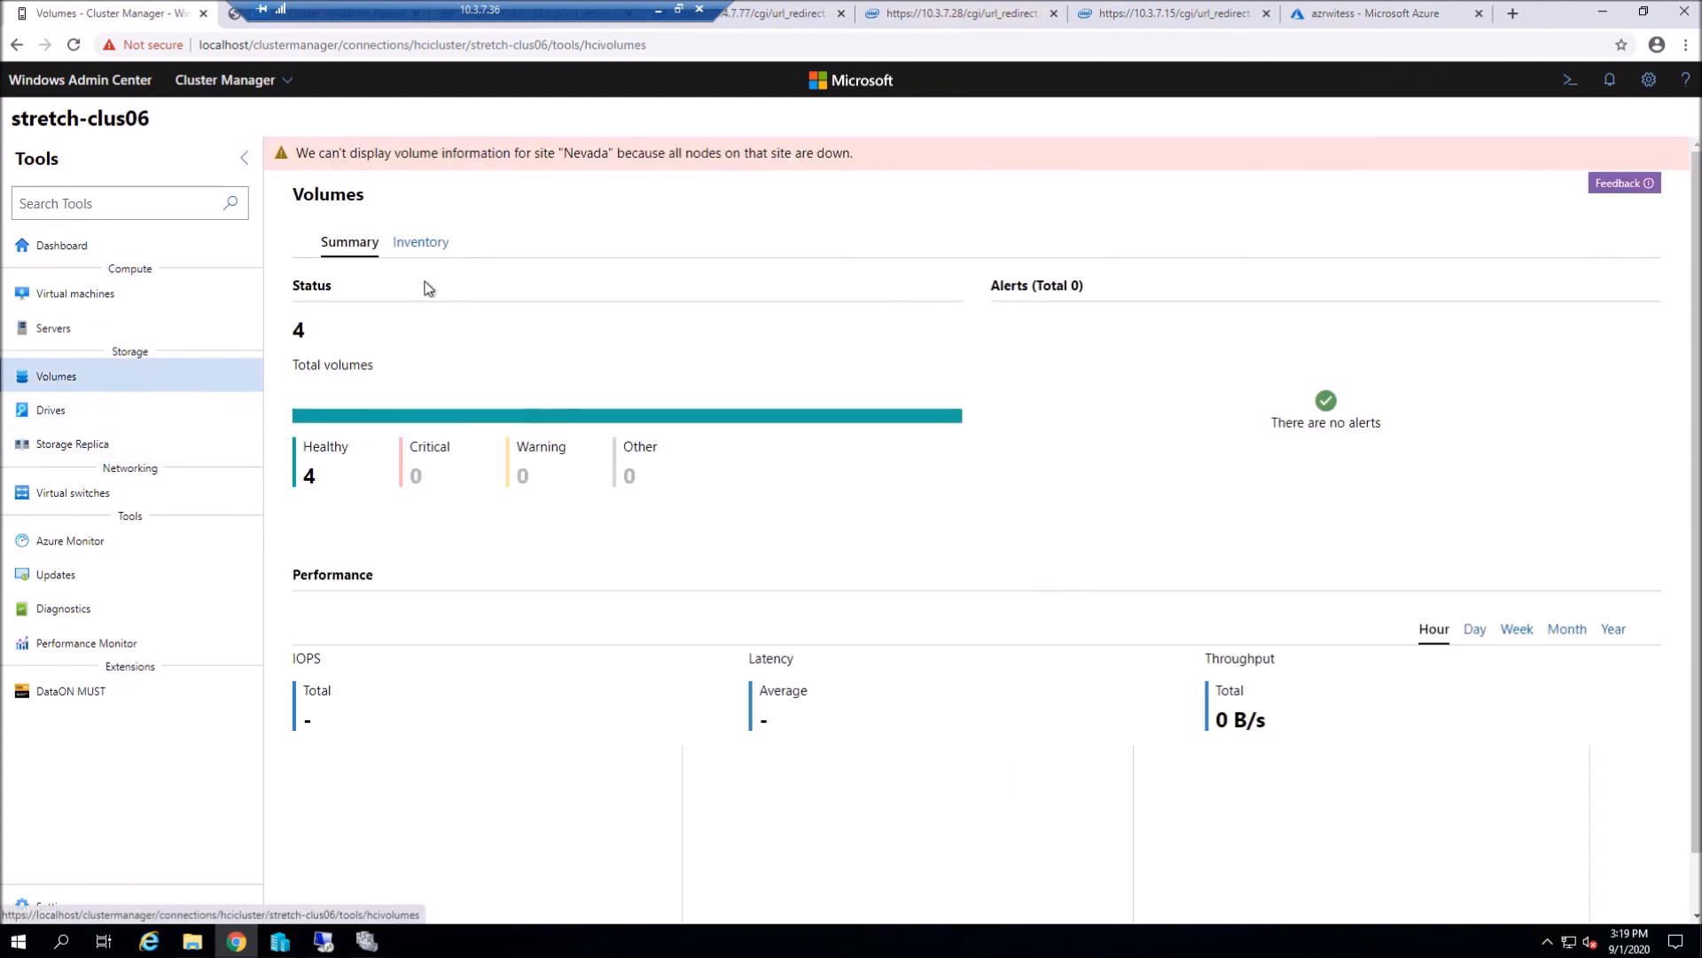
left_click(426, 245)
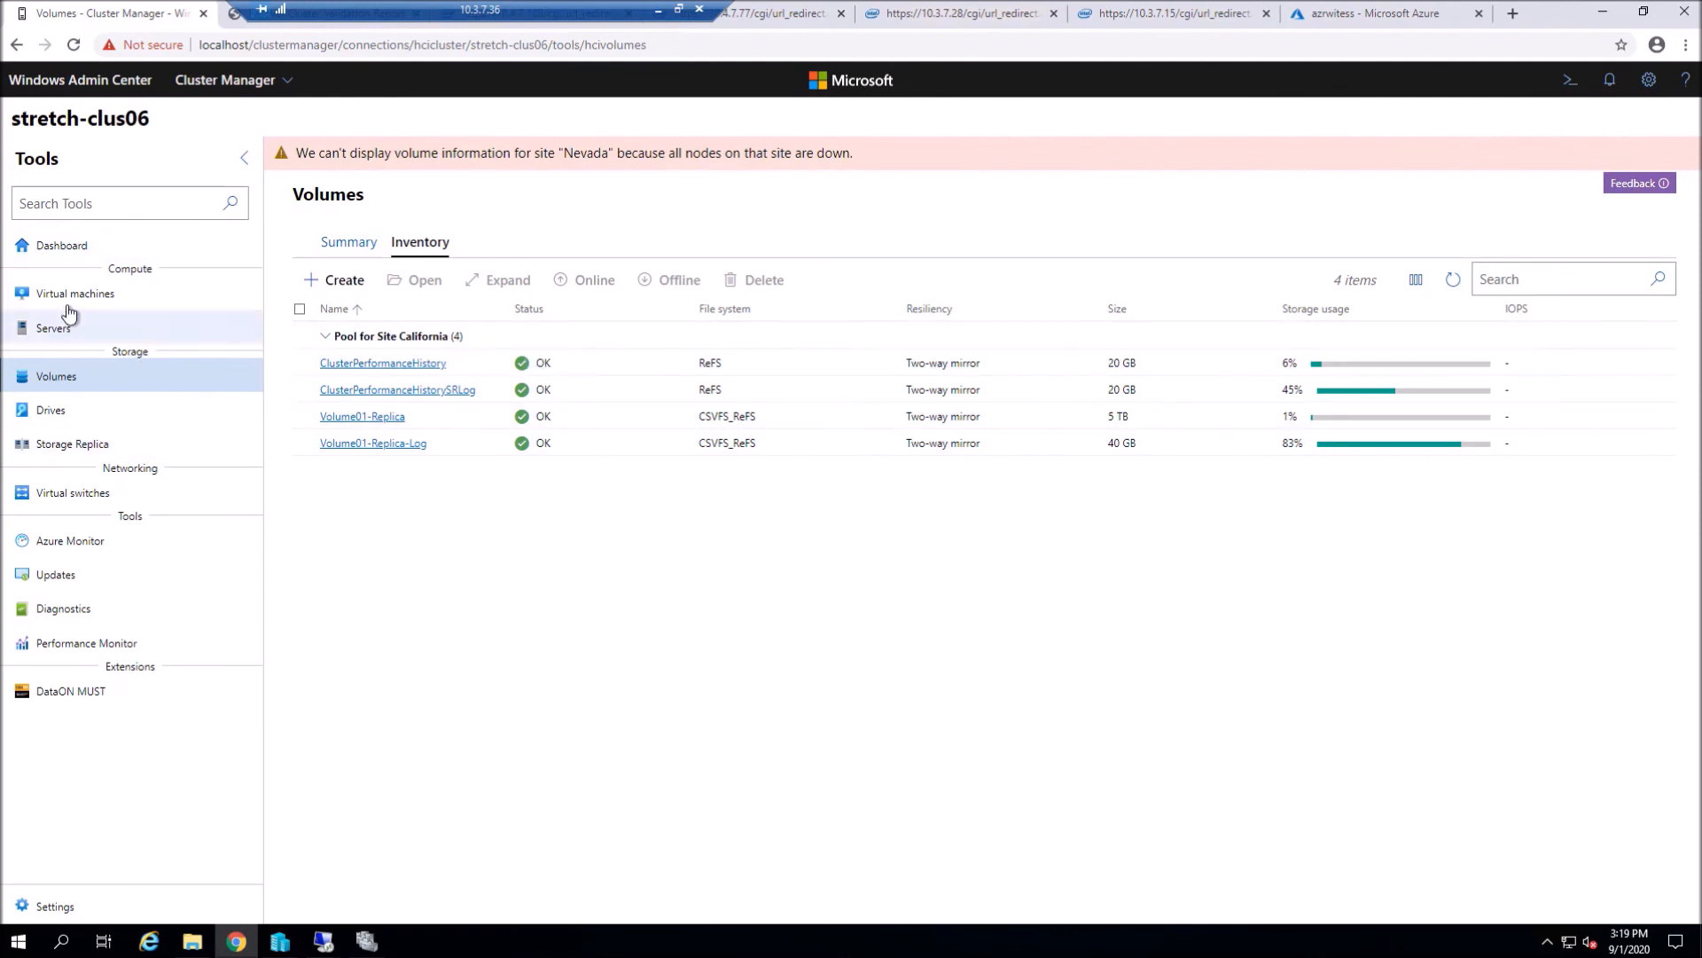
left_click(115, 295)
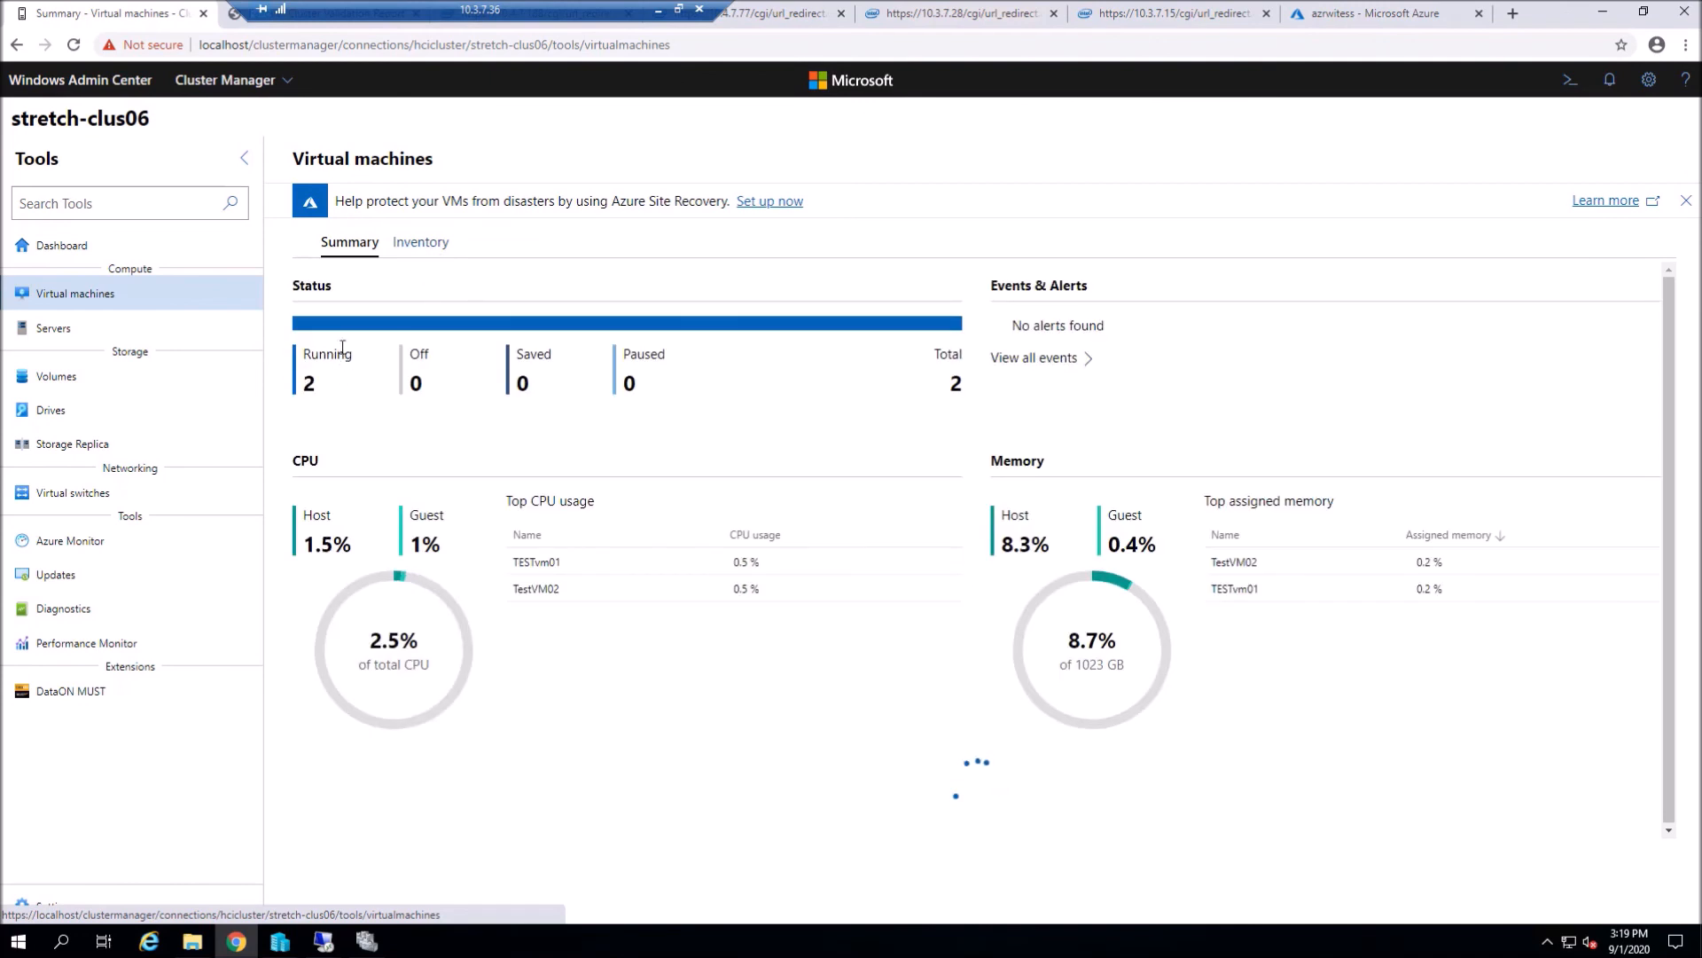
- Open TESTvm01, now hosted on CA-n1, from the VM inventory and launch its console connection
left_click(449, 245)
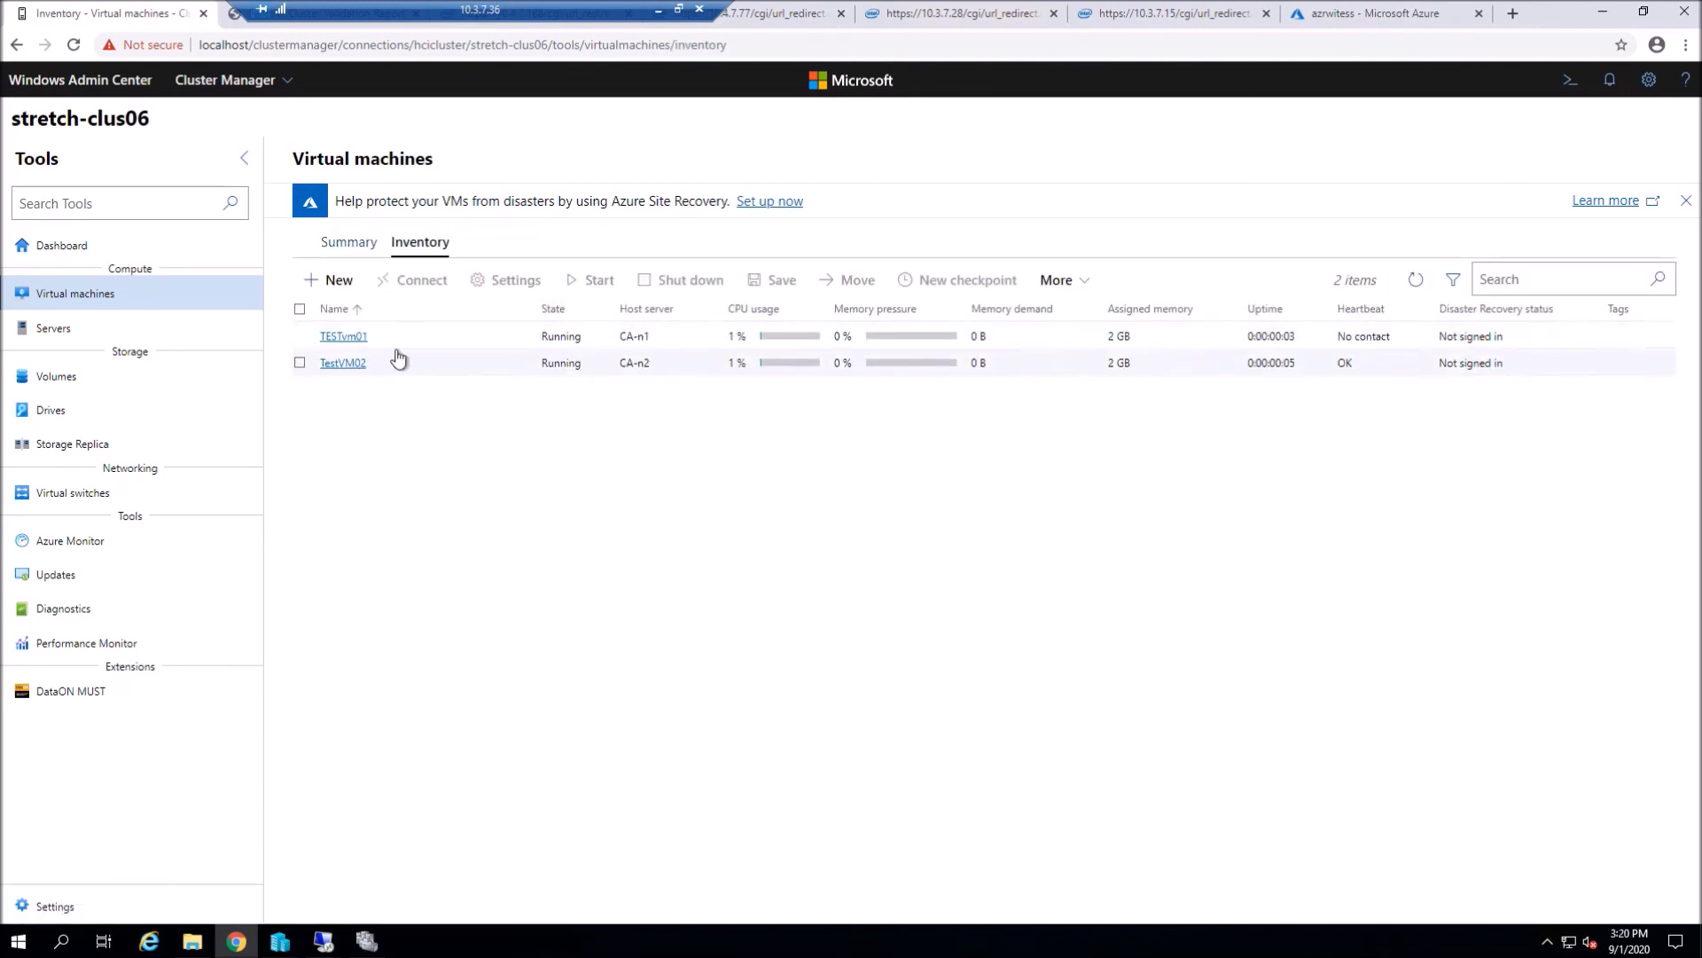
left_click(345, 338)
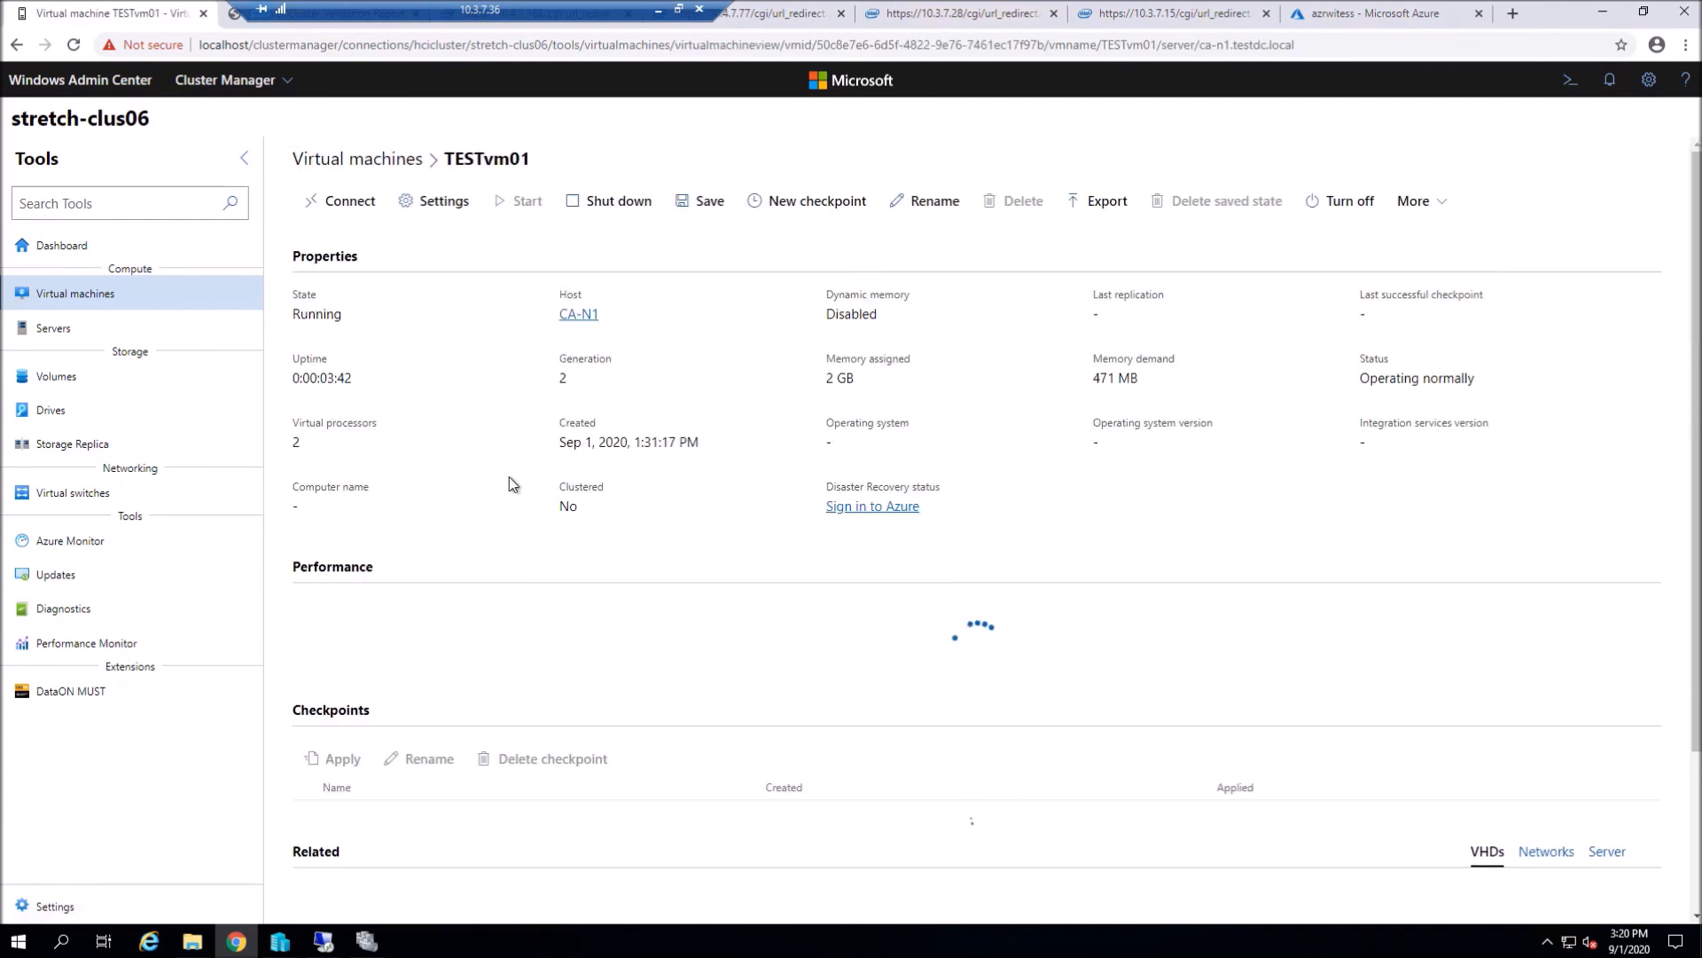
left_click(340, 200)
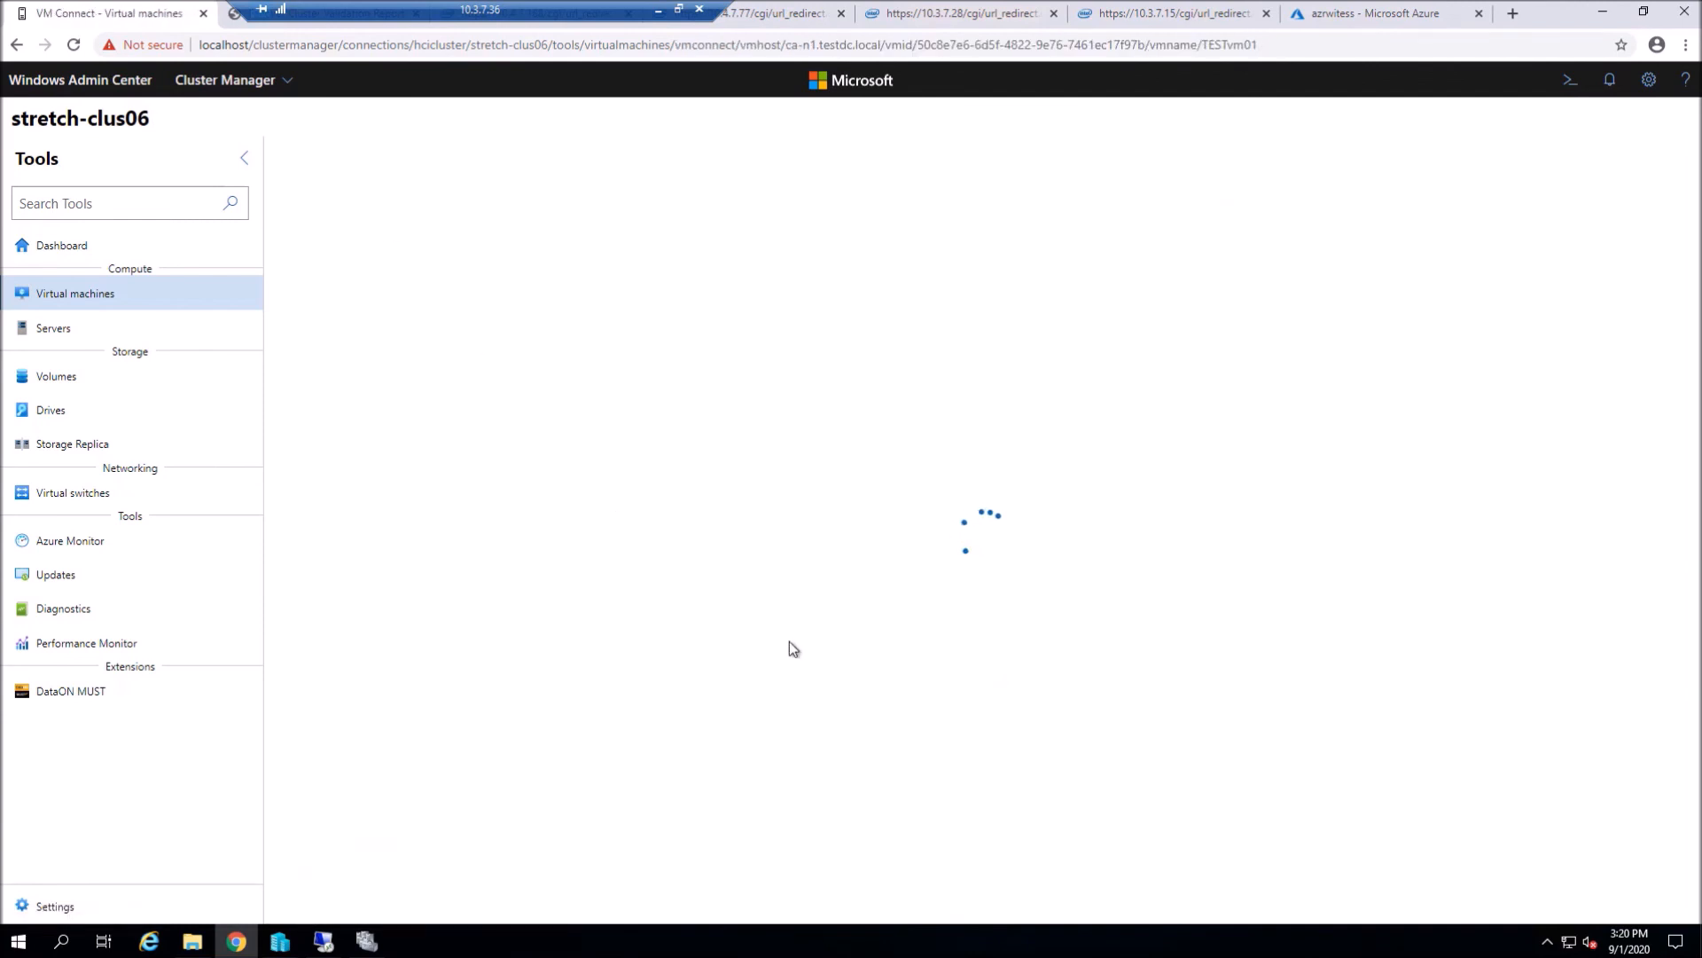